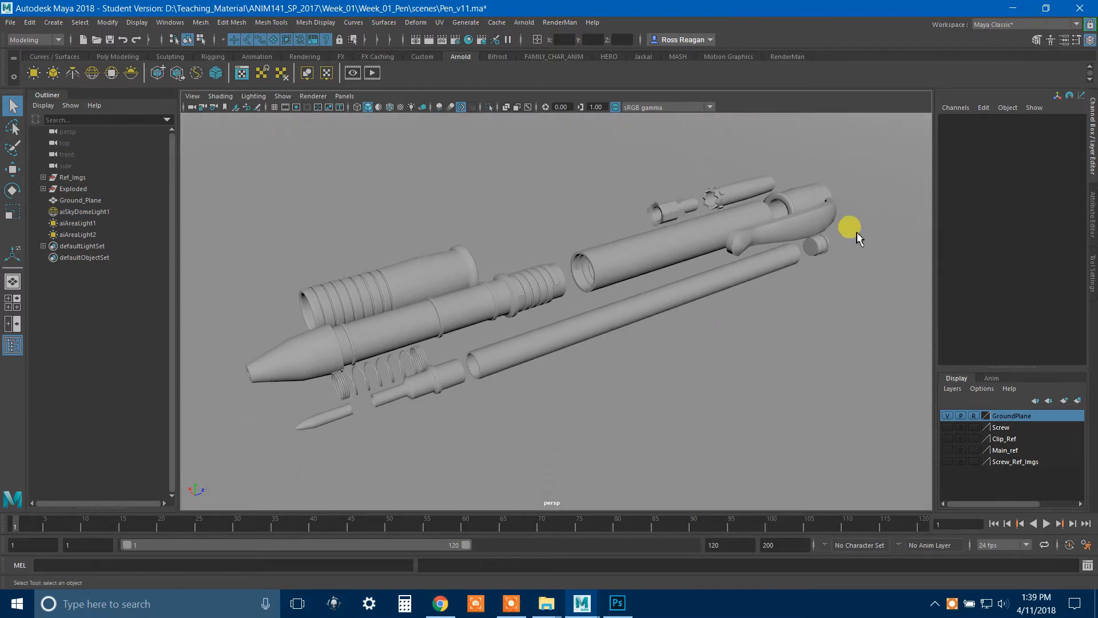
Step: Examine the exploded pen parts from several angles, selecting the clip and the clicker pieces beside the barrel
{"action": "left_click", "coordinate": [827, 204]}
{"action": "left_click_drag", "start_coordinate": [843, 286], "coordinate": [766, 302], "text": "alt"}
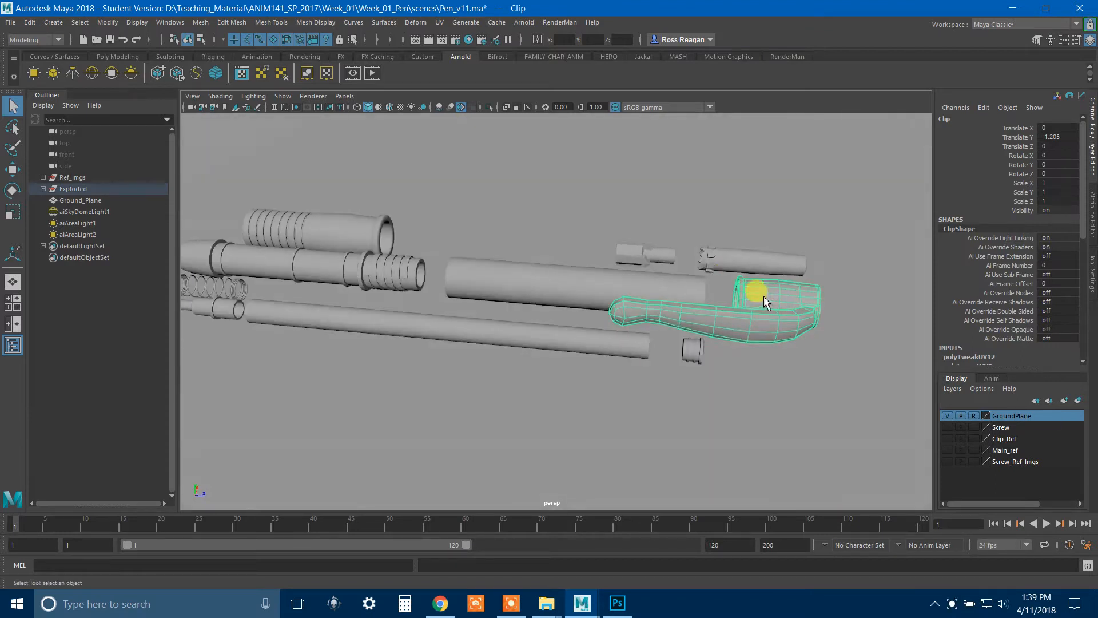
{"action": "left_click", "coordinate": [678, 276]}
{"action": "left_click", "coordinate": [682, 257]}
{"action": "left_click", "coordinate": [725, 268]}
{"action": "left_click_drag", "start_coordinate": [380, 375], "coordinate": [548, 403], "text": "alt"}
{"action": "right_click_drag", "start_coordinate": [548, 403], "coordinate": [539, 380], "text": "alt"}
{"action": "left_click_drag", "start_coordinate": [521, 343], "coordinate": [604, 344], "text": "alt"}
{"action": "middle_click_drag", "start_coordinate": [604, 344], "coordinate": [576, 403], "text": "alt"}
{"action": "left_click_drag", "start_coordinate": [552, 367], "coordinate": [560, 362], "text": "alt"}
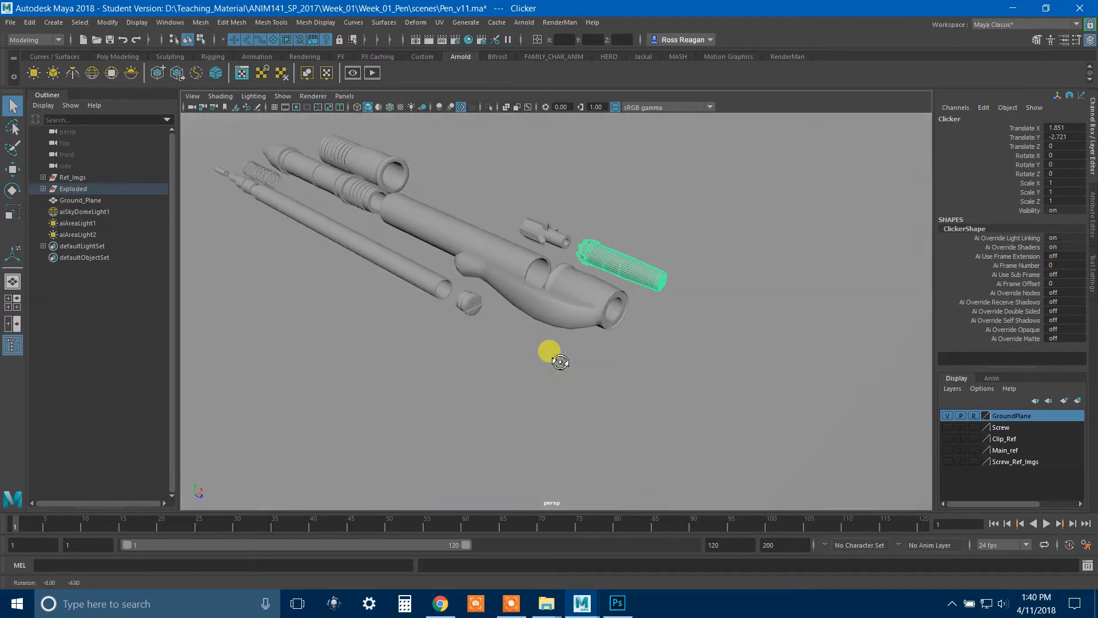
{"action": "right_click_drag", "start_coordinate": [551, 362], "coordinate": [559, 368], "text": "alt"}
{"action": "middle_click_drag", "start_coordinate": [503, 373], "coordinate": [548, 394], "text": "alt"}
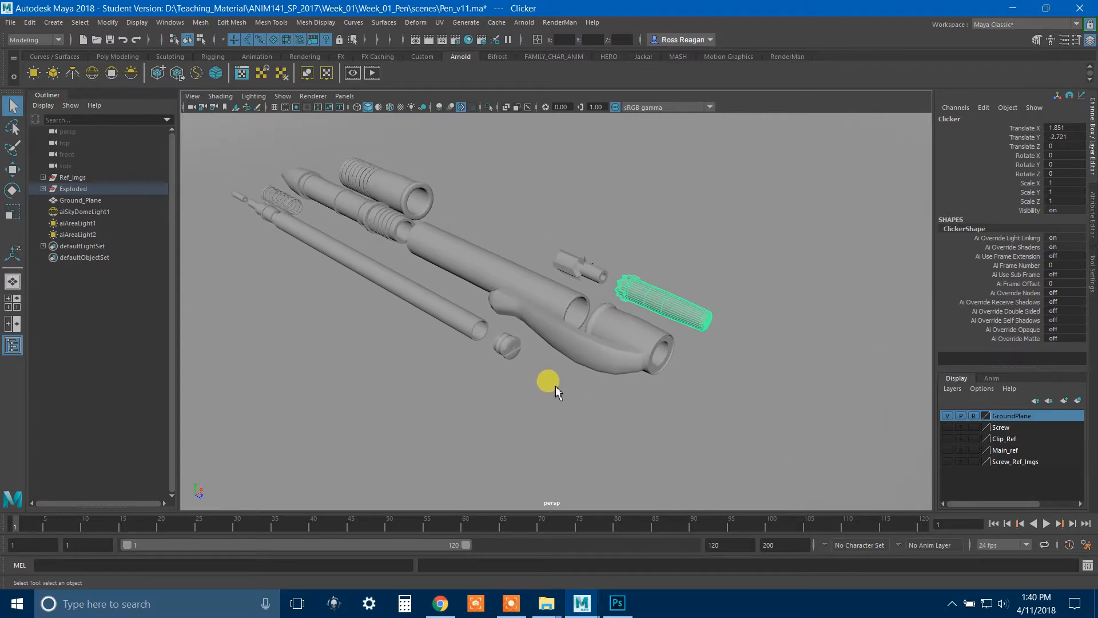
Step: Select the pen clip and inspect its shape up close from different sides
{"action": "left_click", "coordinate": [589, 345]}
{"action": "right_click_drag", "start_coordinate": [581, 353], "coordinate": [636, 344], "text": "alt"}
{"action": "left_click_drag", "start_coordinate": [635, 344], "coordinate": [530, 379], "text": "alt"}
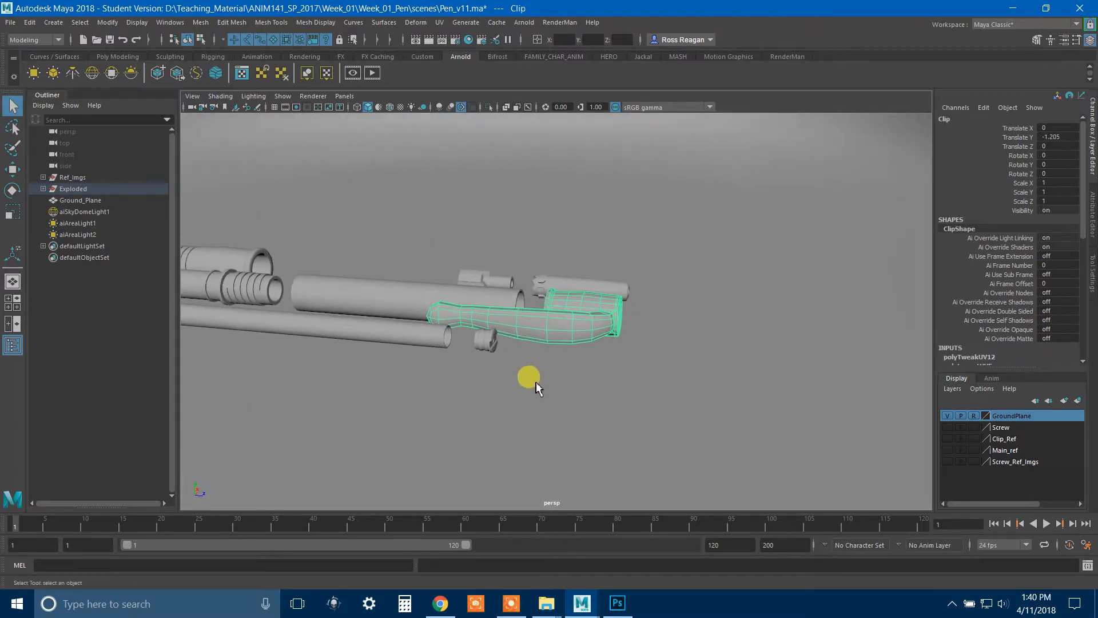
{"action": "right_click_drag", "start_coordinate": [530, 380], "coordinate": [629, 398], "text": "alt"}
{"action": "left_click_drag", "start_coordinate": [629, 398], "coordinate": [518, 353], "text": "alt"}
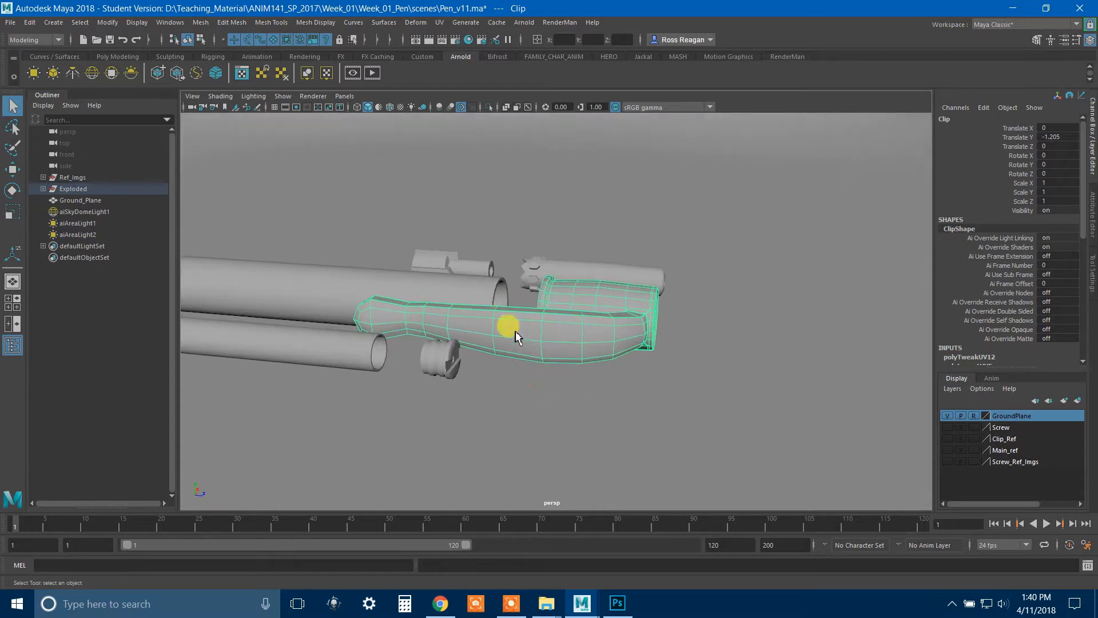
{"action": "left_click_drag", "start_coordinate": [622, 368], "coordinate": [422, 345], "text": "alt"}
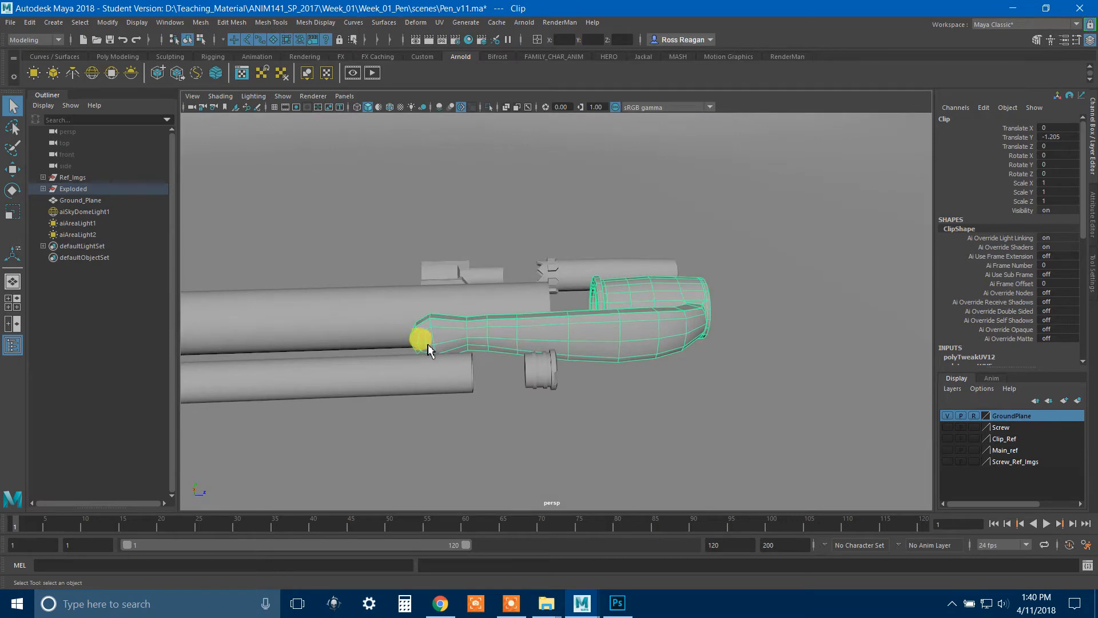
{"action": "left_click_drag", "start_coordinate": [452, 343], "coordinate": [512, 343], "text": "alt"}
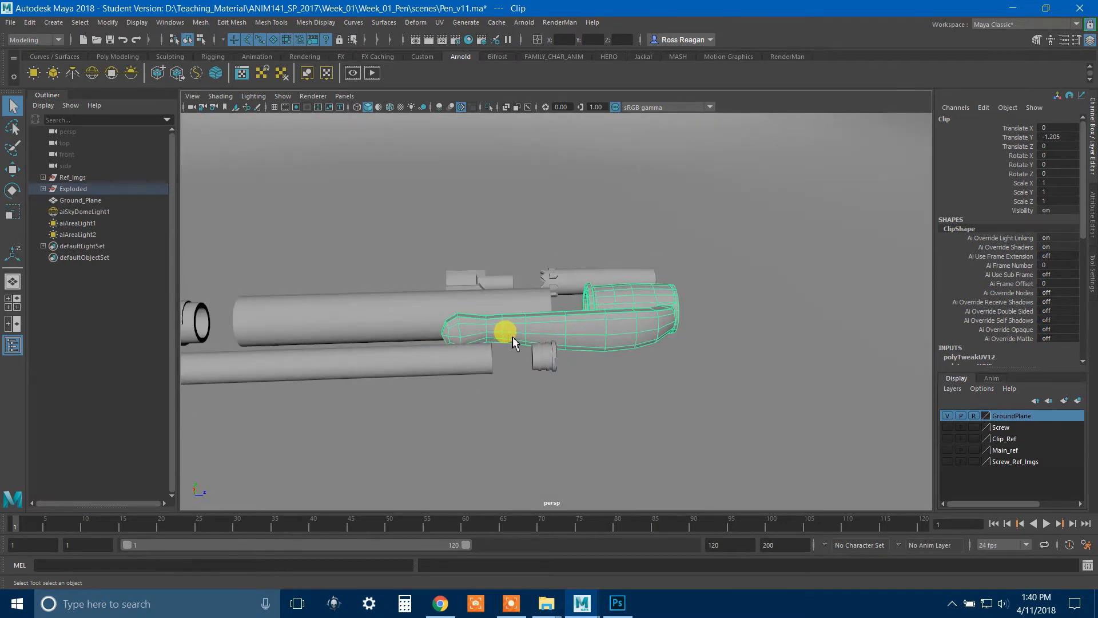
Step: Inspect the scene lighting by selecting the sky dome light and both area lights and viewing the area lights' Arnold attributes
{"action": "scroll", "coordinate": [509, 332], "scroll_direction": "down", "scroll_amount": 10}
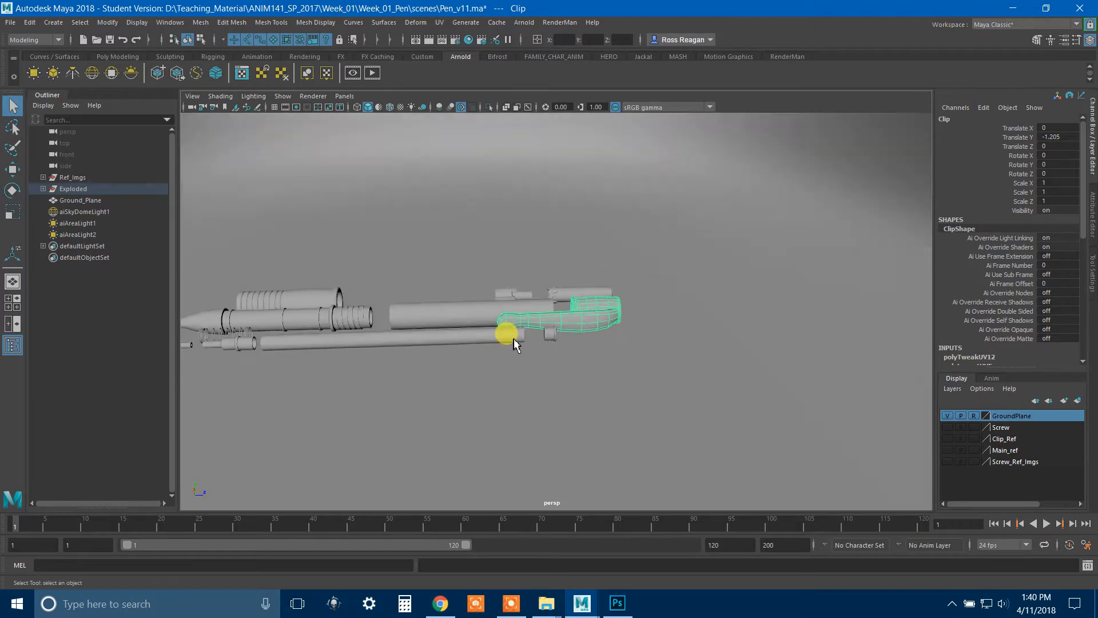
{"action": "left_click_drag", "start_coordinate": [507, 326], "coordinate": [429, 246], "text": "alt"}
{"action": "left_click", "coordinate": [778, 322]}
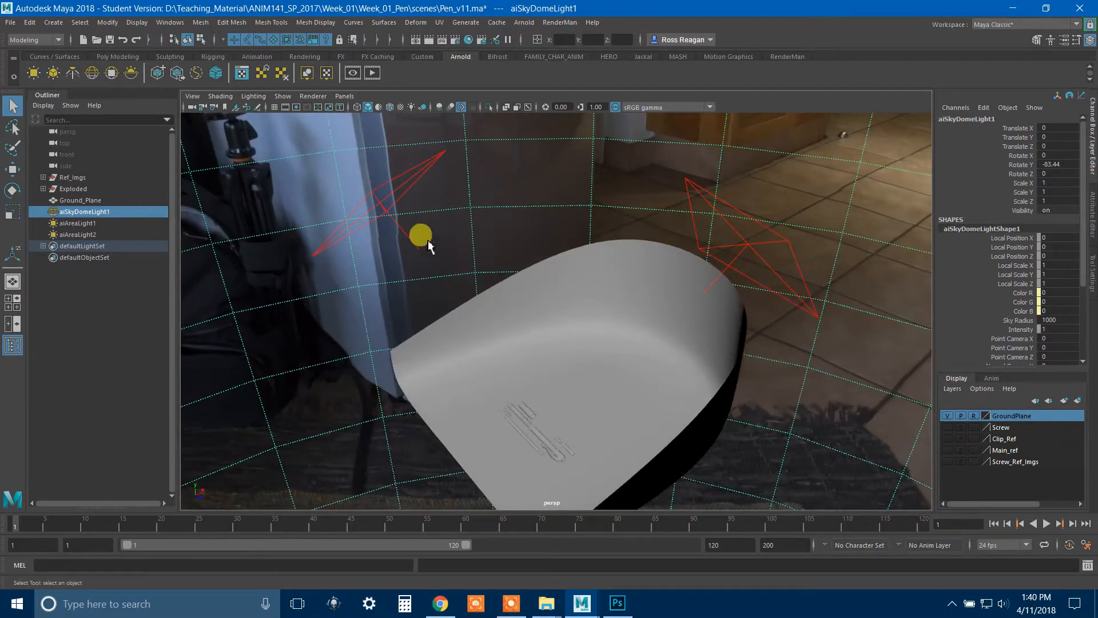
{"action": "left_click", "coordinate": [388, 206]}
{"action": "left_click_drag", "start_coordinate": [647, 261], "coordinate": [434, 210], "text": "alt"}
{"action": "left_click", "coordinate": [726, 221]}
{"action": "left_click", "coordinate": [399, 209]}
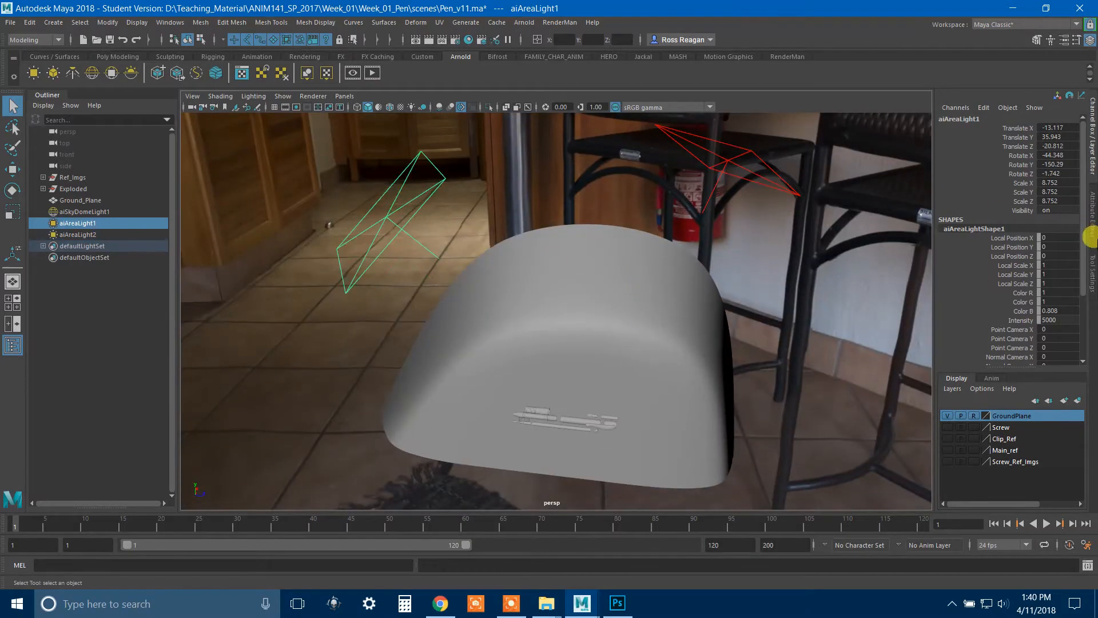
{"action": "left_click", "coordinate": [1092, 234]}
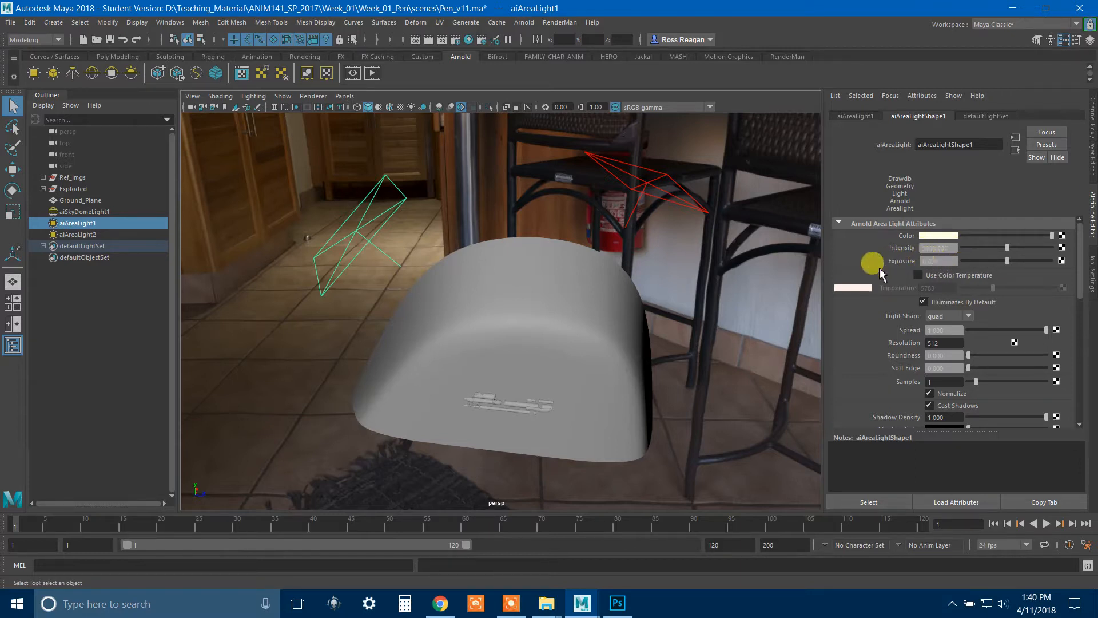
{"action": "left_click", "coordinate": [654, 188]}
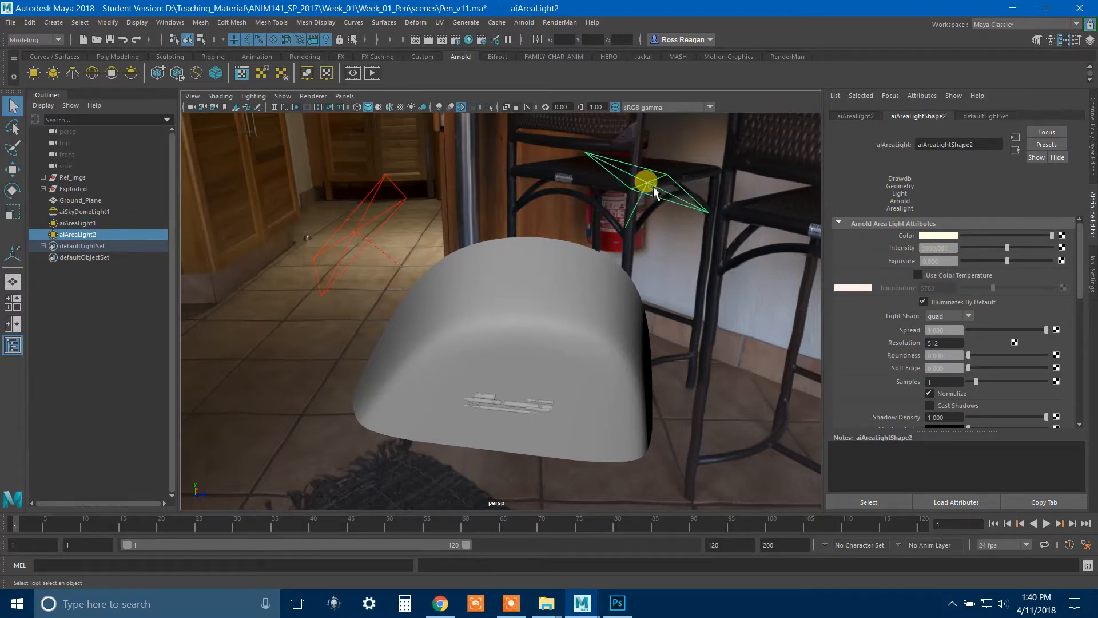
{"action": "left_click", "coordinate": [1093, 147]}
Step: Show the resolution gate, frame the exploded pen inside it and render the view in Arnold RenderView
{"action": "scroll", "coordinate": [625, 279], "scroll_direction": "up", "scroll_amount": 4}
{"action": "middle_click_drag", "start_coordinate": [625, 279], "coordinate": [646, 216], "text": "alt"}
{"action": "scroll", "coordinate": [641, 275], "scroll_direction": "up", "scroll_amount": 1}
{"action": "scroll", "coordinate": [596, 215], "scroll_direction": "up", "scroll_amount": 2}
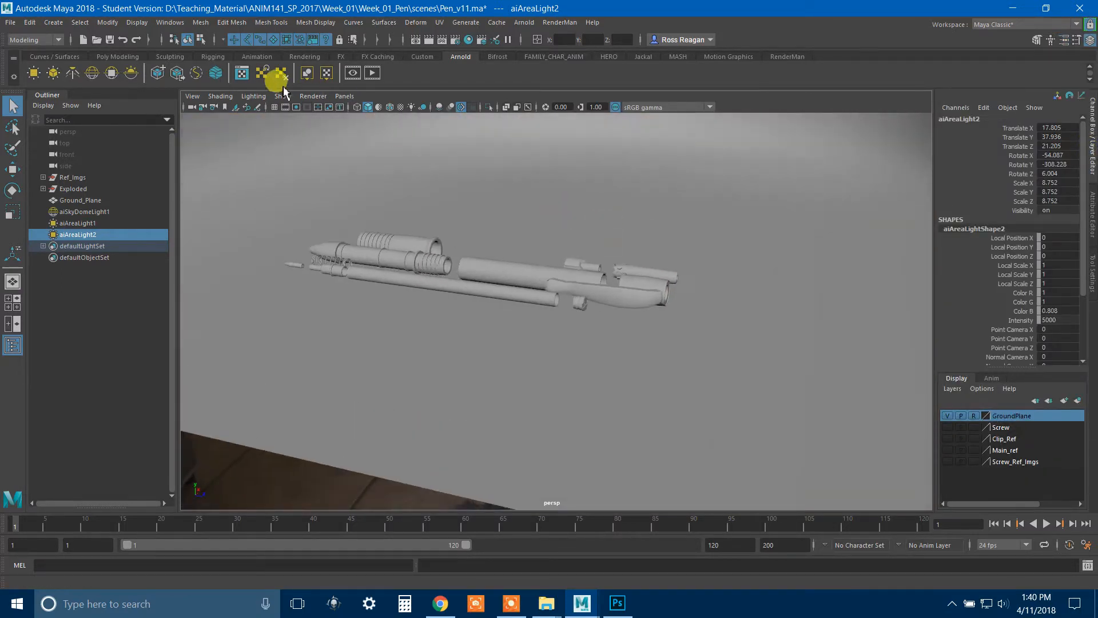
{"action": "left_click", "coordinate": [297, 107]}
{"action": "scroll", "coordinate": [429, 220], "scroll_direction": "up", "scroll_amount": 4}
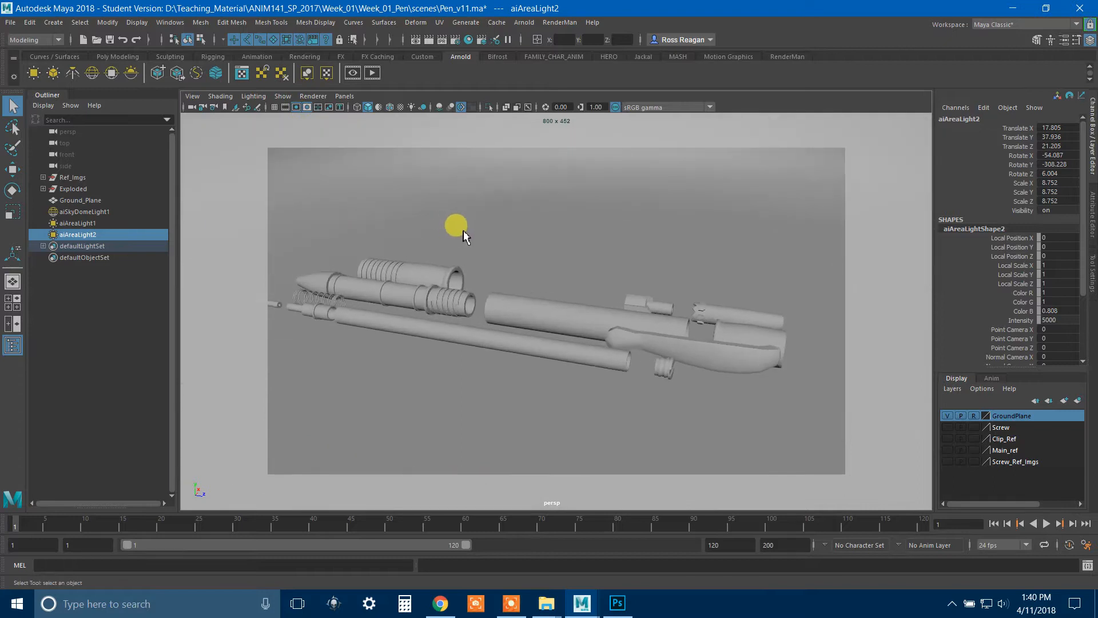
{"action": "scroll", "coordinate": [489, 237], "scroll_direction": "down", "scroll_amount": 2}
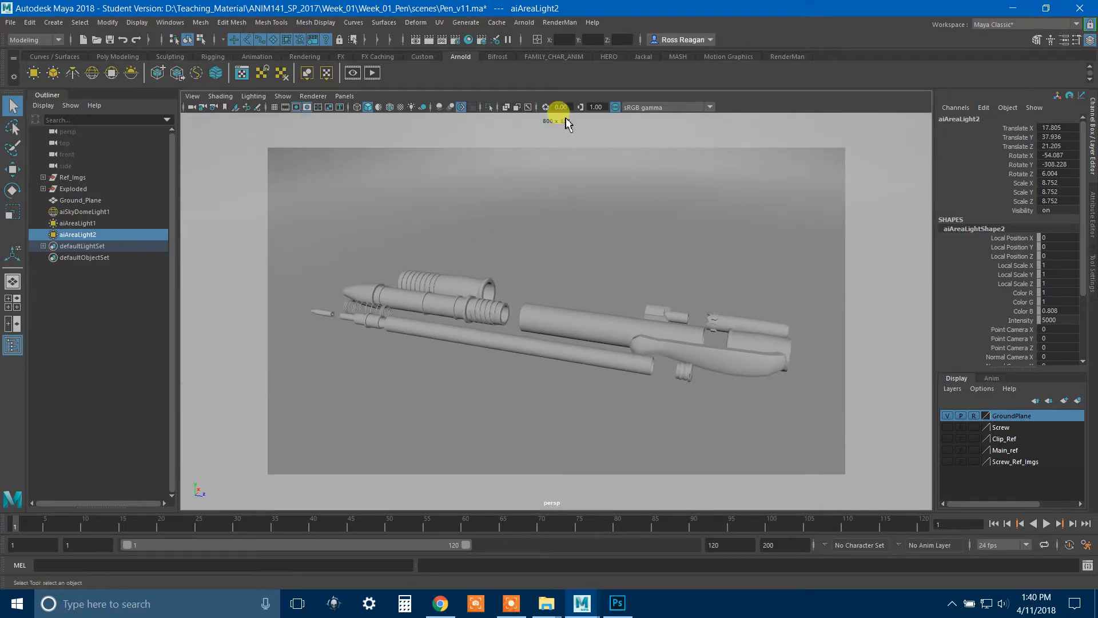
{"action": "left_click", "coordinate": [372, 73]}
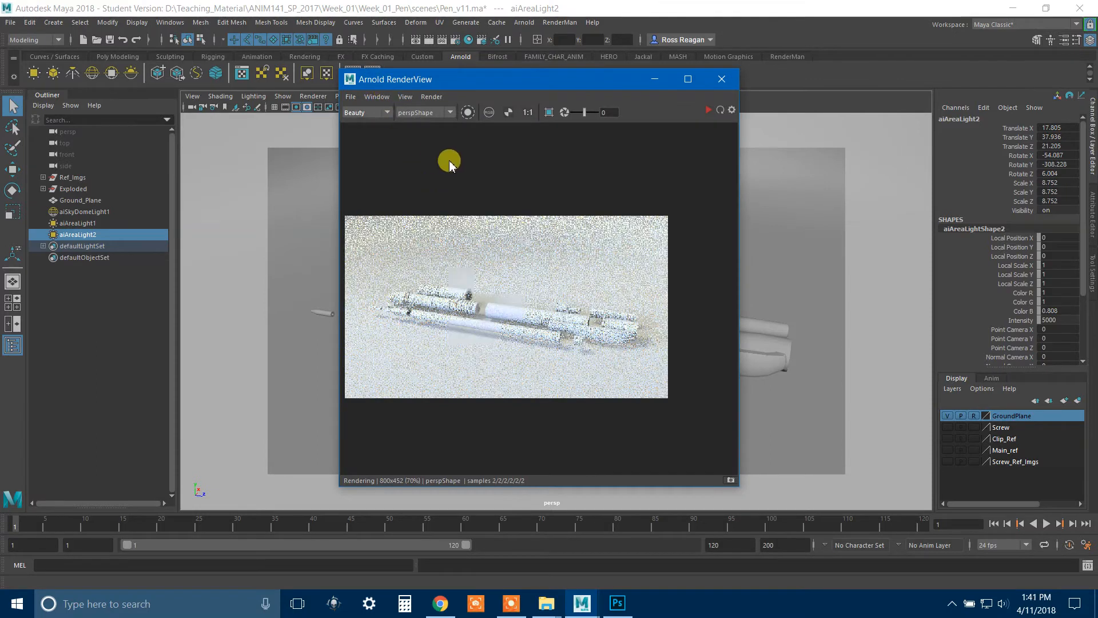
Step: Examine the clay render of the pen in Arnold RenderView and compare the clip area with the selected clip model
{"action": "left_click_drag", "start_coordinate": [434, 81], "coordinate": [295, 62]}
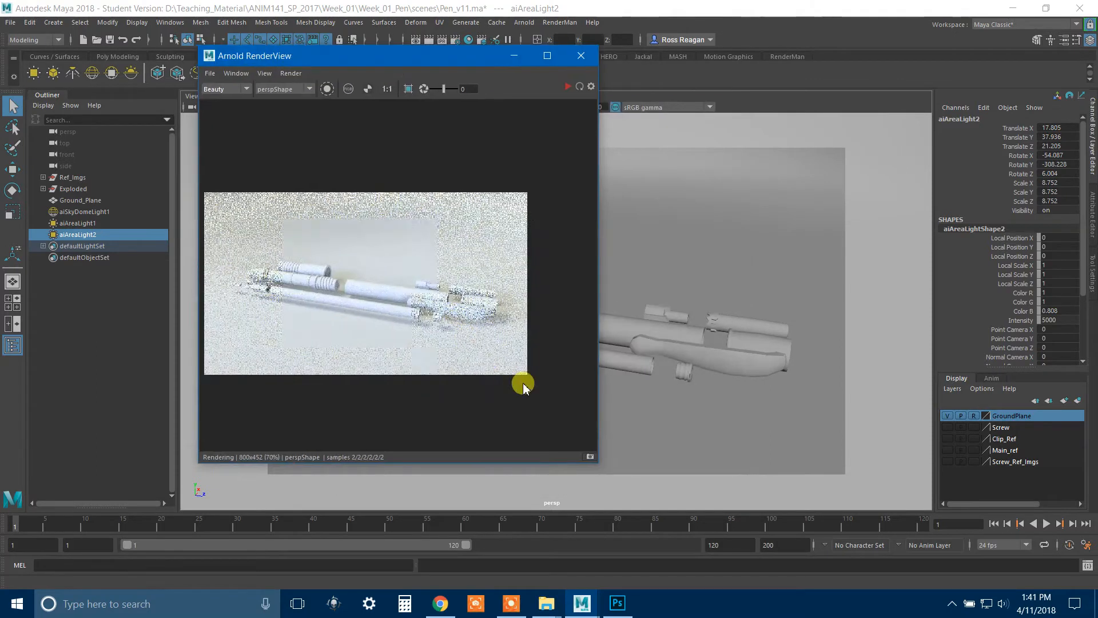
{"action": "scroll", "coordinate": [270, 266], "scroll_direction": "up", "scroll_amount": 1}
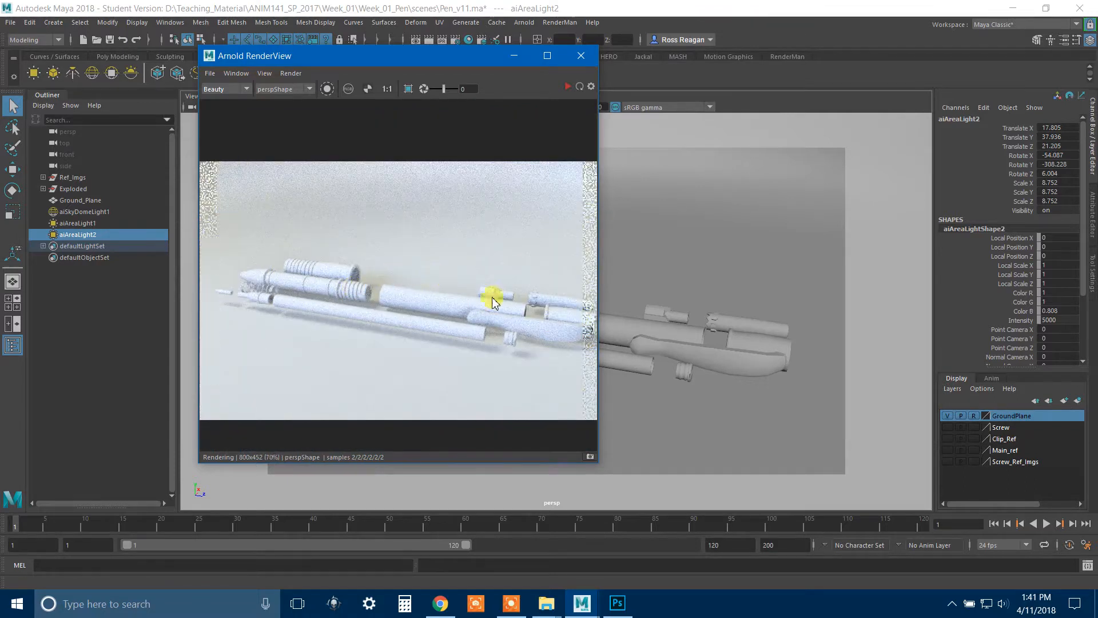
{"action": "scroll", "coordinate": [509, 312], "scroll_direction": "down", "scroll_amount": 1}
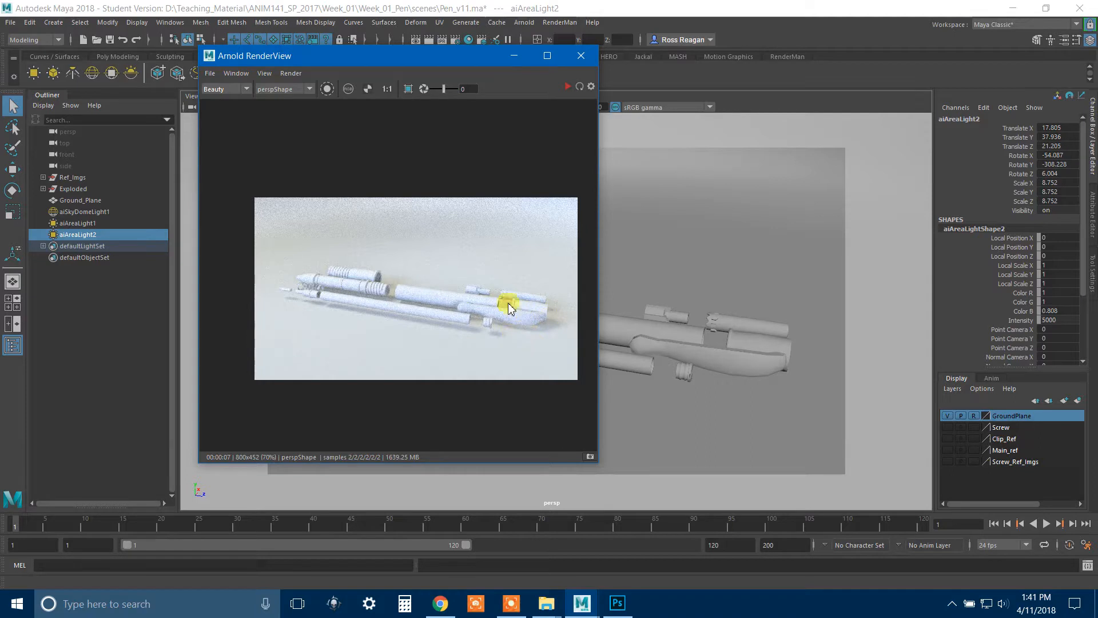
{"action": "left_click", "coordinate": [627, 333]}
{"action": "left_click", "coordinate": [724, 365]}
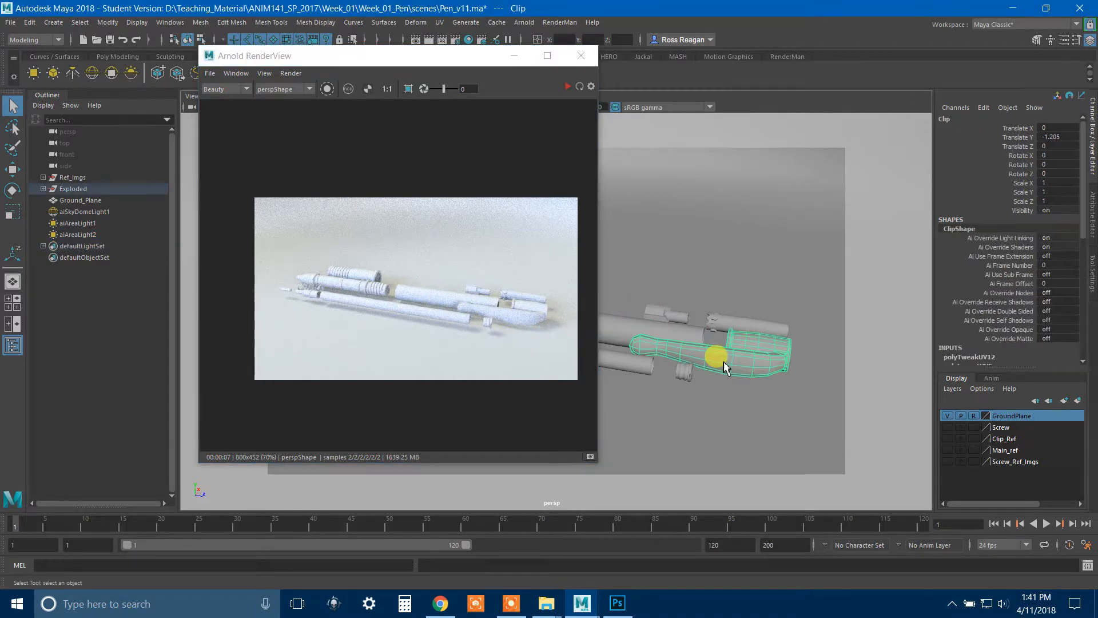
{"action": "left_click_drag", "start_coordinate": [512, 321], "coordinate": [486, 316]}
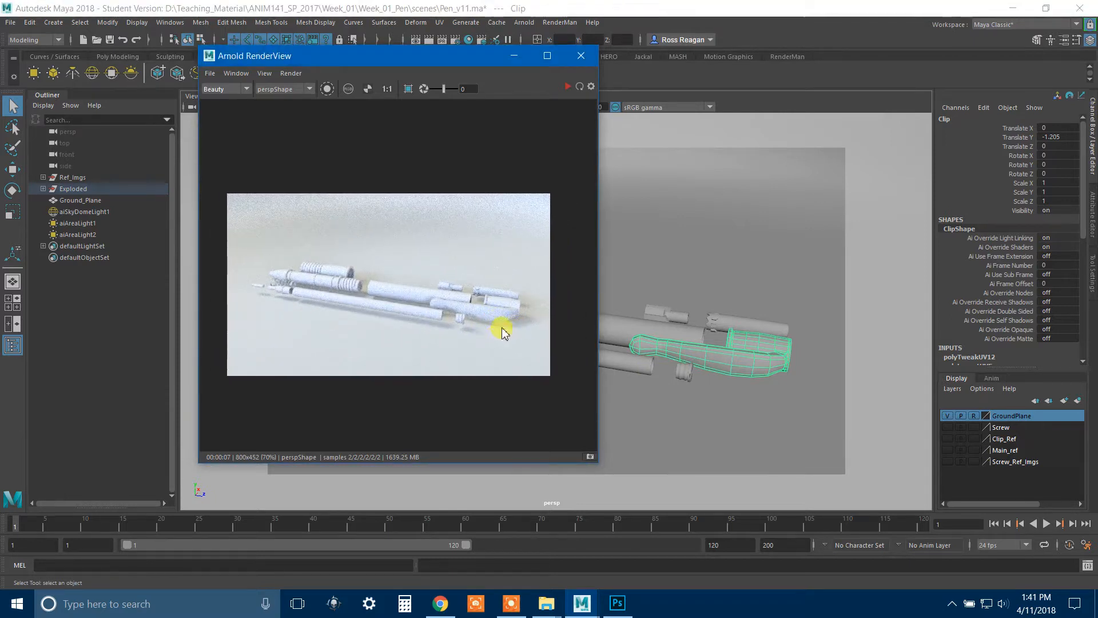
{"action": "scroll", "coordinate": [498, 328], "scroll_direction": "up", "scroll_amount": 1}
{"action": "middle_click_drag", "start_coordinate": [795, 370], "coordinate": [689, 351], "text": "alt"}
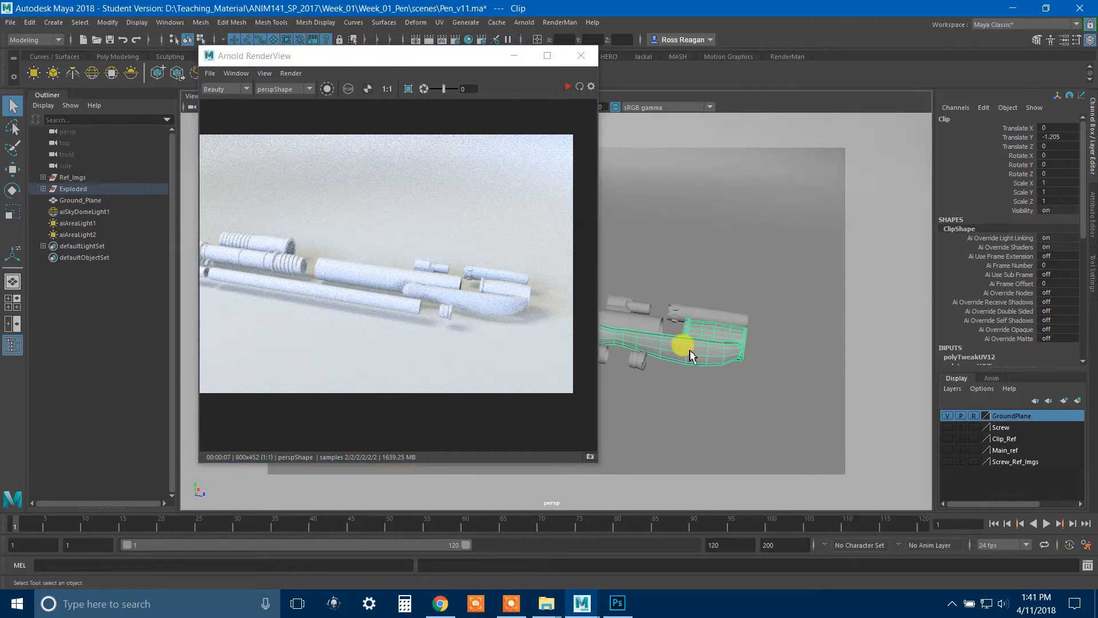
Step: Move the render window off the model and hide the Ink_Componets and Front_End groups of the Exploded group
{"action": "left_click", "coordinate": [42, 189]}
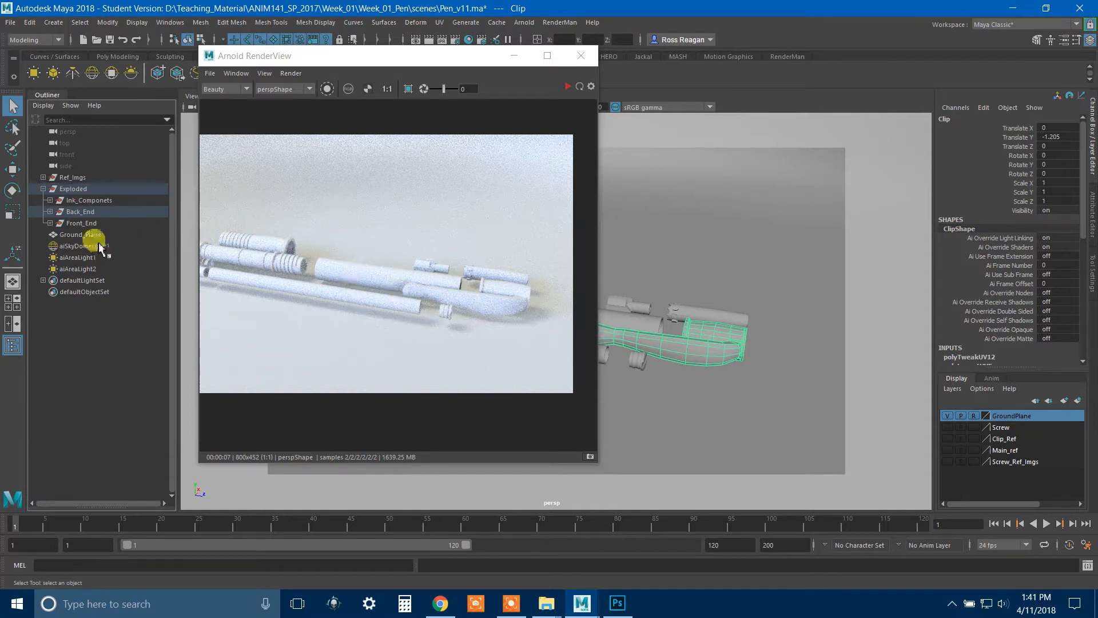
{"action": "left_click", "coordinate": [86, 203]}
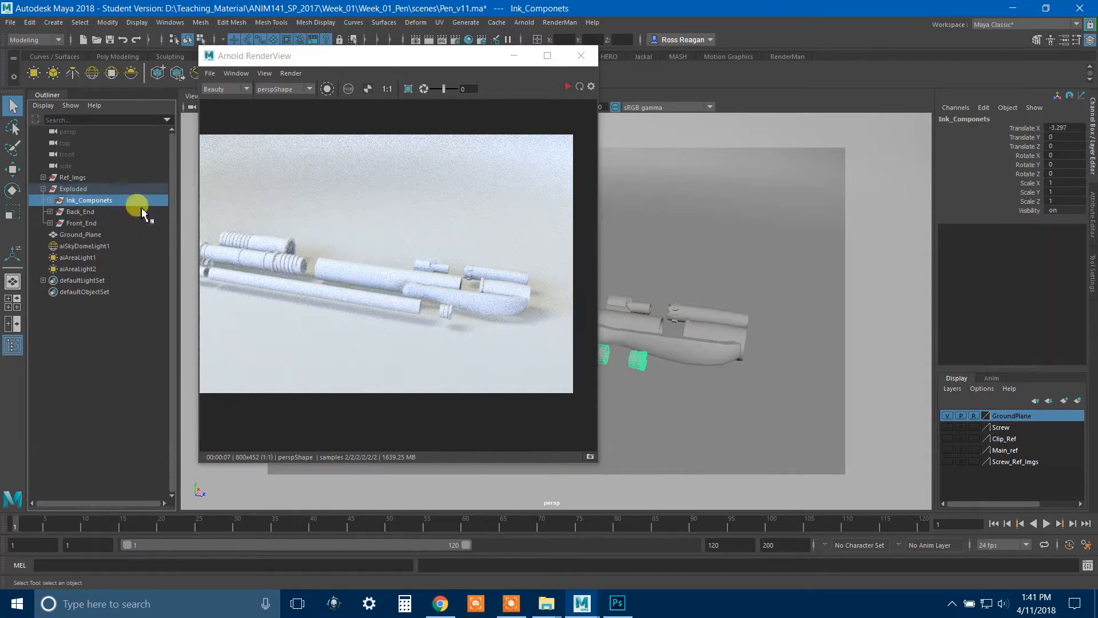
{"action": "left_click_drag", "start_coordinate": [703, 402], "coordinate": [704, 373], "text": "alt"}
{"action": "left_click_drag", "start_coordinate": [441, 54], "coordinate": [692, 413]}
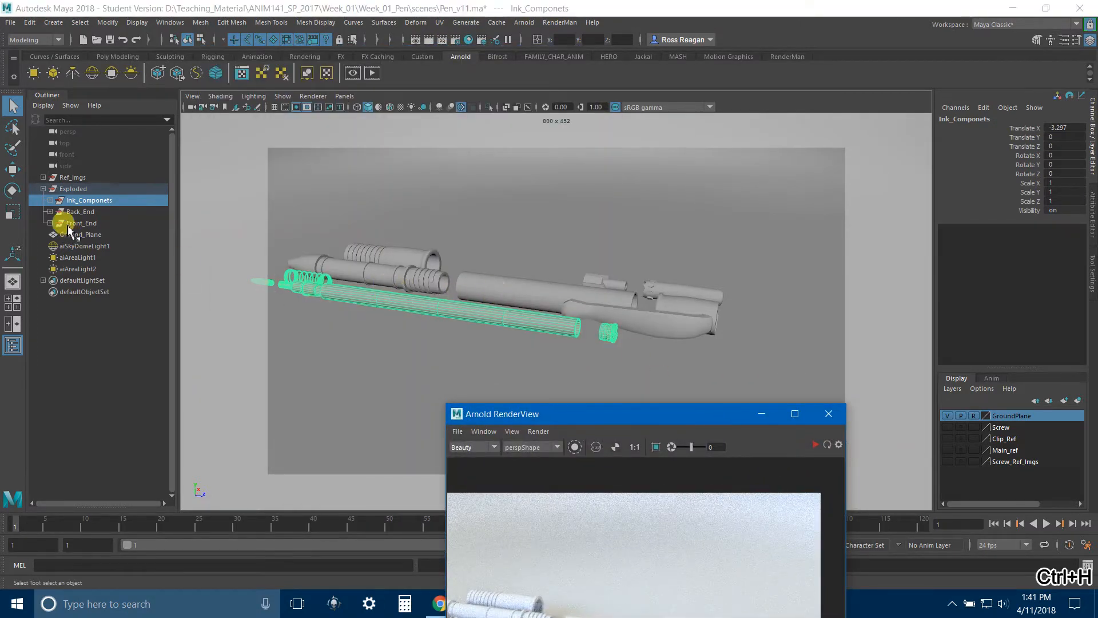
{"action": "left_click", "coordinate": [72, 204]}
{"action": "key", "text": "ctrl+h"}
{"action": "left_click", "coordinate": [86, 223]}
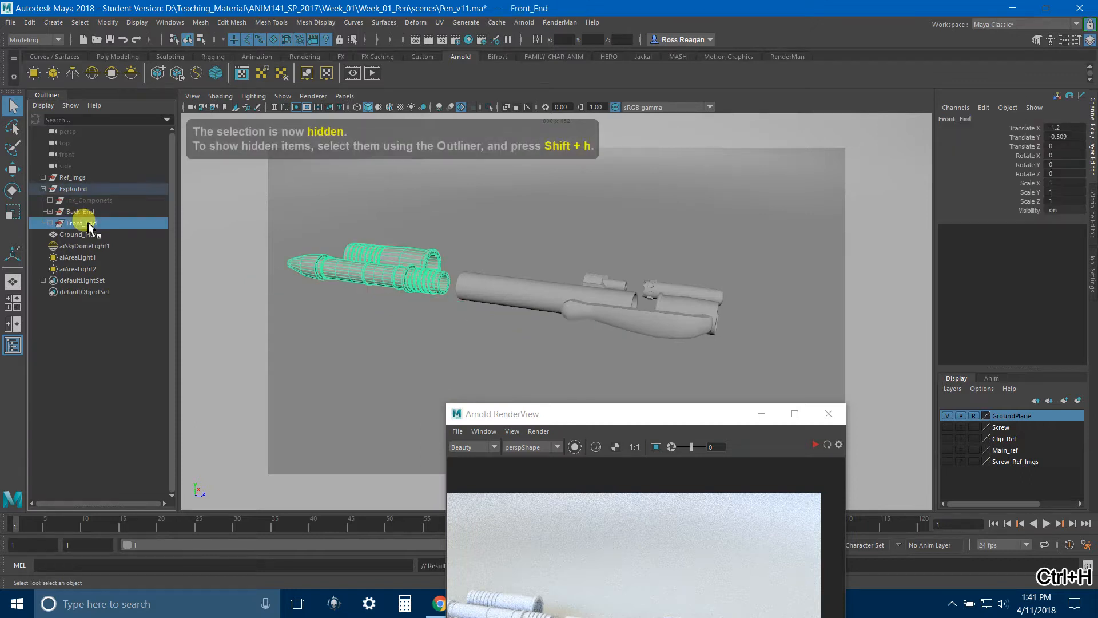
{"action": "key", "text": "ctrl+h"}
Step: Hide the other Back_End parts so only the clip remains, and frame the selected clip in the perspective view
{"action": "left_click", "coordinate": [80, 211]}
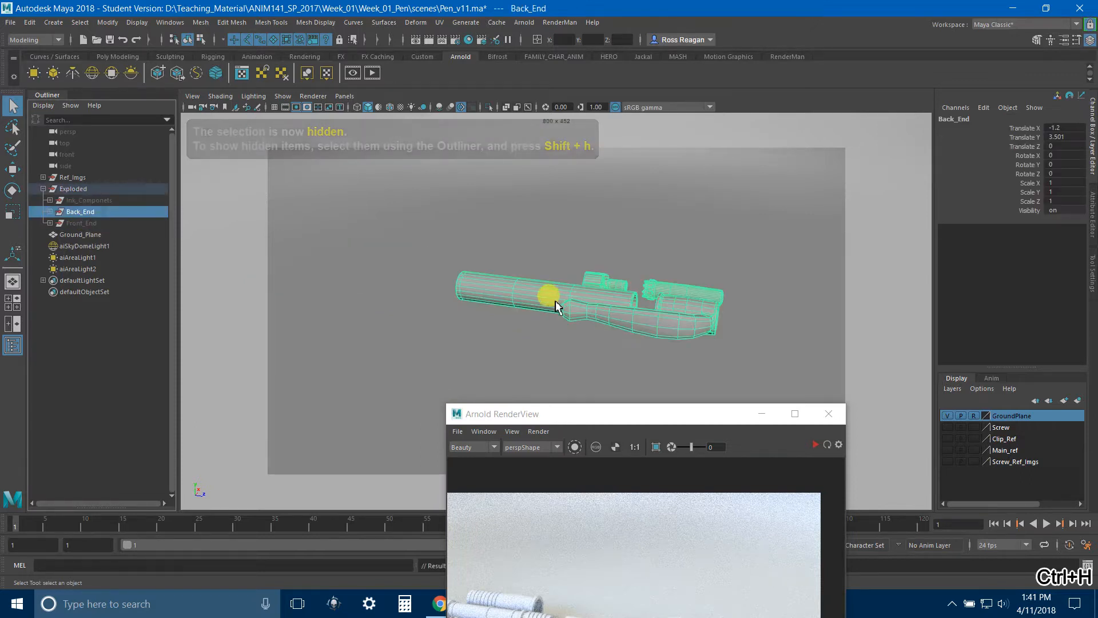
{"action": "left_click", "coordinate": [601, 291]}
{"action": "key", "text": "ctrl+h"}
{"action": "left_click", "coordinate": [681, 314]}
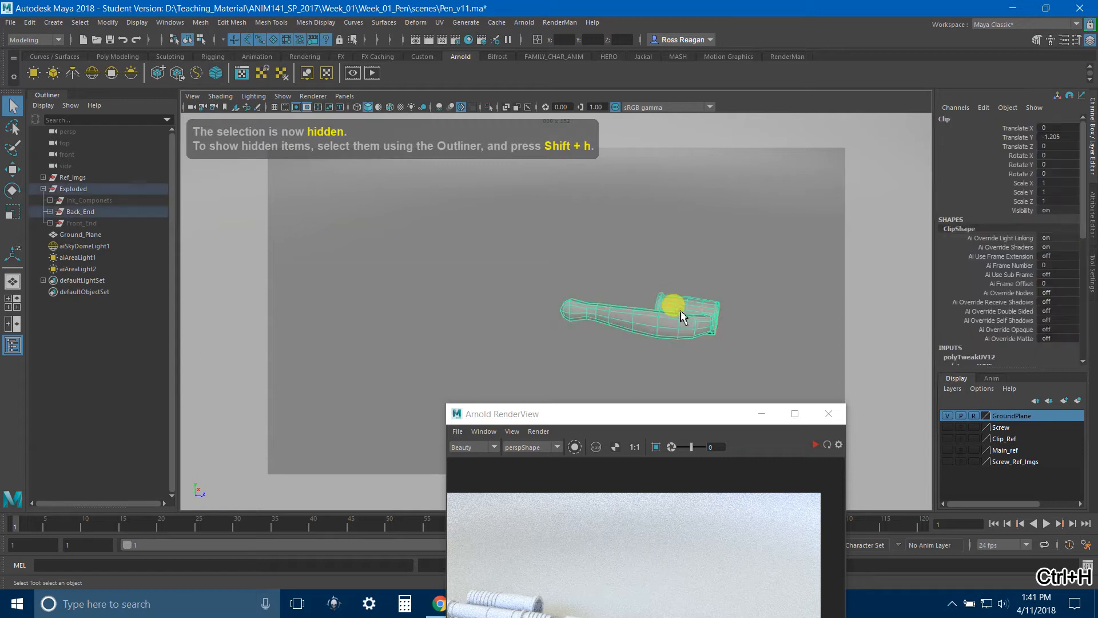
{"action": "key", "text": "f"}
{"action": "left_click_drag", "start_coordinate": [649, 326], "coordinate": [543, 322], "text": "alt"}
{"action": "left_click_drag", "start_coordinate": [435, 308], "coordinate": [391, 303], "text": "alt"}
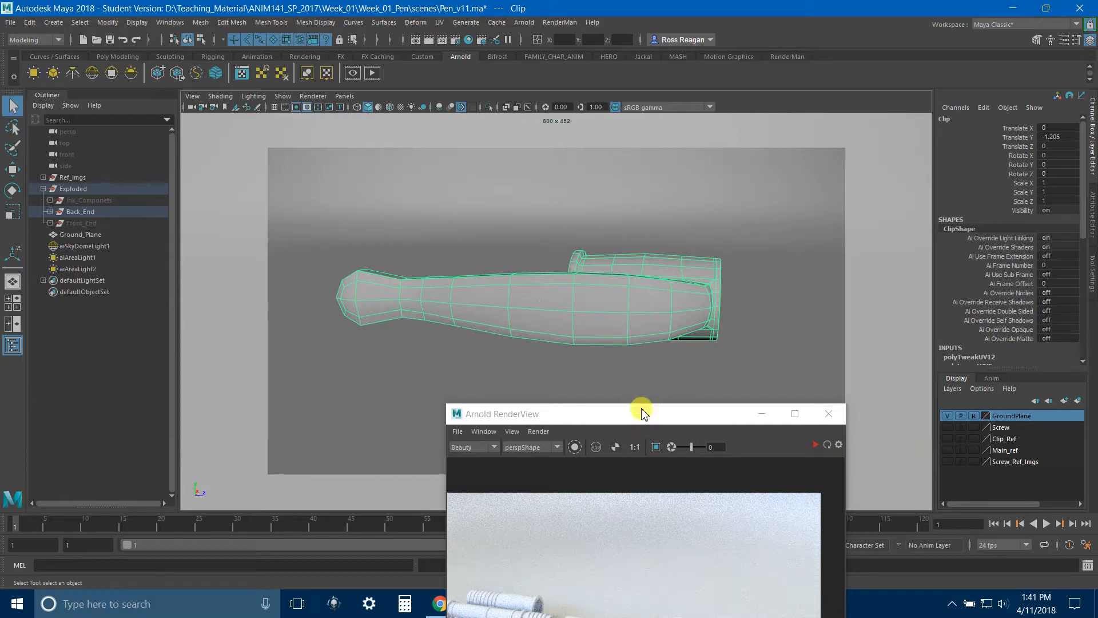
Step: Open the UV Editor for the clip and place it so both the UV layout and the model can be seen
{"action": "left_click_drag", "start_coordinate": [668, 422], "coordinate": [457, 529]}
{"action": "left_click_drag", "start_coordinate": [591, 314], "coordinate": [522, 155], "text": "alt"}
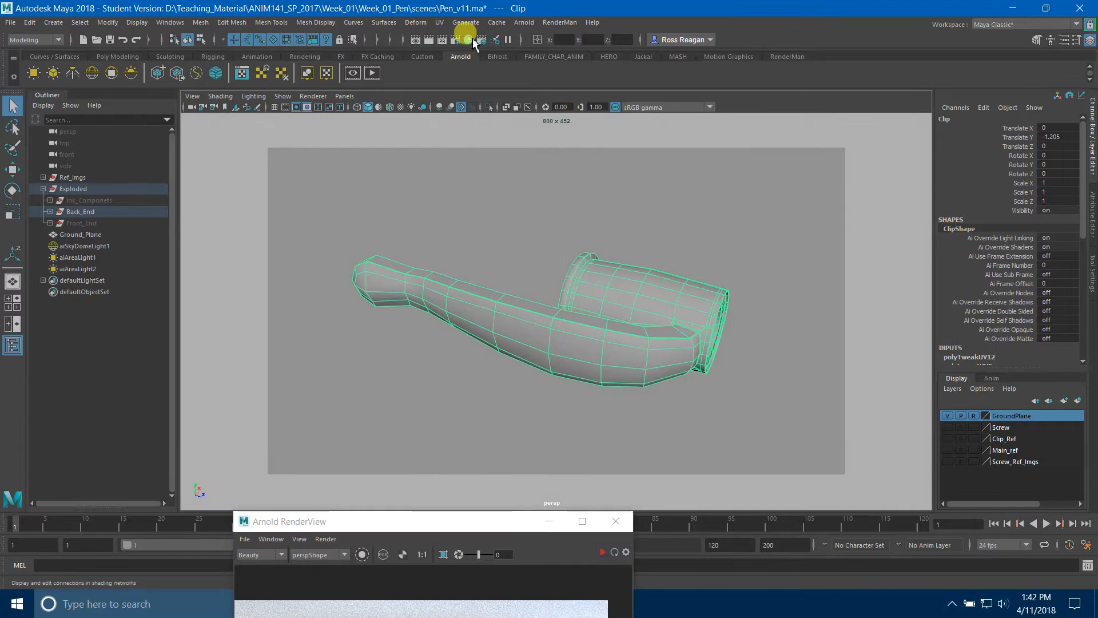
{"action": "left_click", "coordinate": [438, 23]}
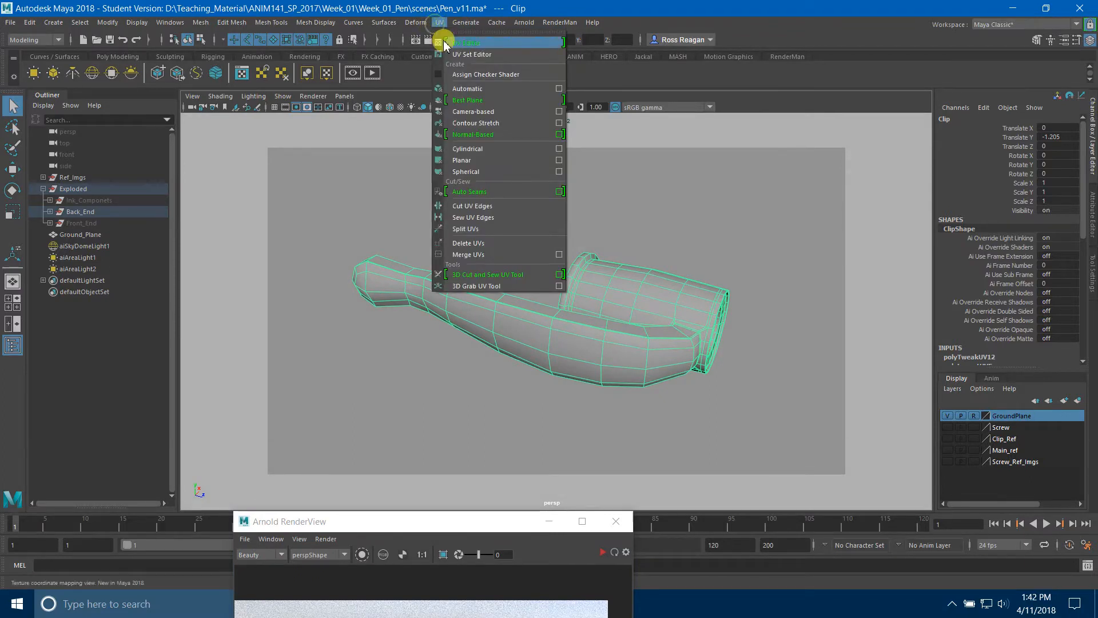
{"action": "left_click", "coordinate": [441, 36]}
{"action": "scroll", "coordinate": [566, 264], "scroll_direction": "down", "scroll_amount": 5}
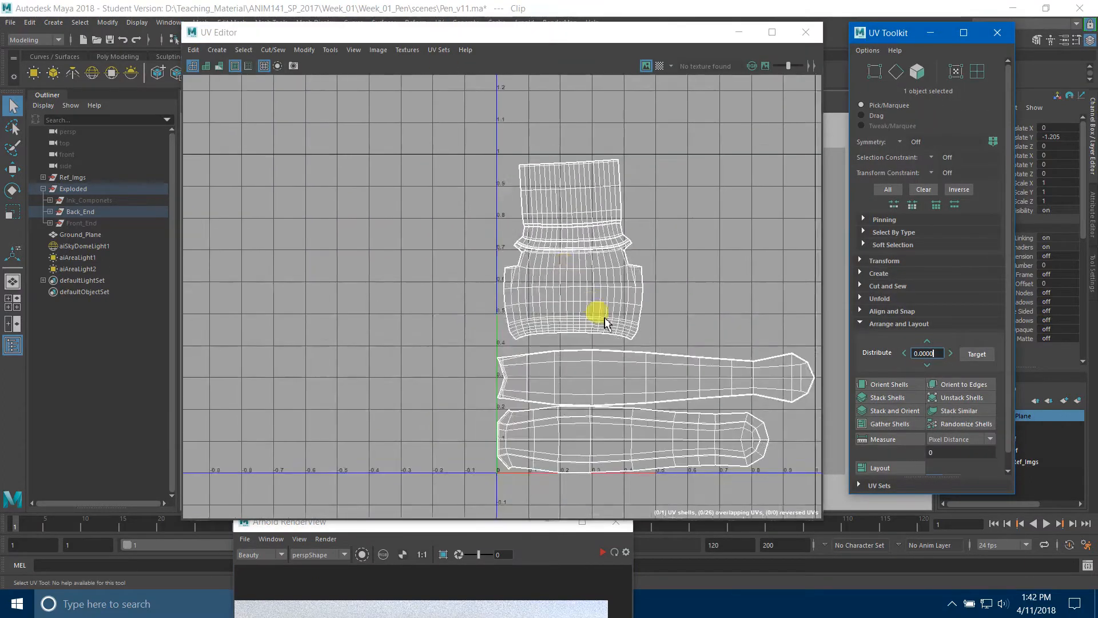
{"action": "middle_click_drag", "start_coordinate": [623, 349], "coordinate": [556, 250], "text": "alt"}
{"action": "scroll", "coordinate": [557, 250], "scroll_direction": "up", "scroll_amount": 2}
{"action": "scroll", "coordinate": [456, 355], "scroll_direction": "up", "scroll_amount": 3}
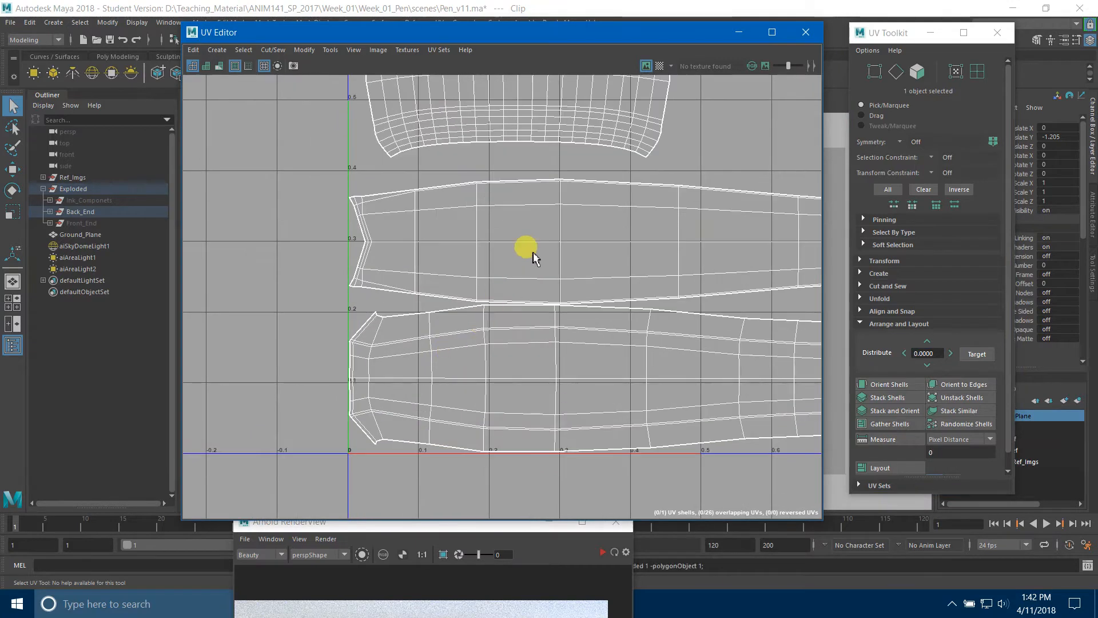
{"action": "scroll", "coordinate": [545, 307], "scroll_direction": "up", "scroll_amount": 3}
{"action": "scroll", "coordinate": [549, 309], "scroll_direction": "down", "scroll_amount": 4}
{"action": "left_click_drag", "start_coordinate": [534, 32], "coordinate": [269, 52]}
Step: Switch to UV shell selection, select the lowest long shell and examine which part of the clip it covers
{"action": "right_click_drag", "start_coordinate": [346, 393], "coordinate": [309, 378]}
{"action": "left_click", "coordinate": [311, 380]}
{"action": "left_click_drag", "start_coordinate": [708, 381], "coordinate": [659, 382], "text": "alt"}
{"action": "middle_click_drag", "start_coordinate": [604, 360], "coordinate": [443, 371], "text": "alt"}
{"action": "scroll", "coordinate": [390, 369], "scroll_direction": "down", "scroll_amount": 3}
{"action": "middle_click_drag", "start_coordinate": [352, 375], "coordinate": [268, 353], "text": "alt"}
{"action": "middle_click_drag", "start_coordinate": [624, 391], "coordinate": [794, 390], "text": "alt"}
{"action": "middle_click_drag", "start_coordinate": [654, 353], "coordinate": [692, 379], "text": "alt"}
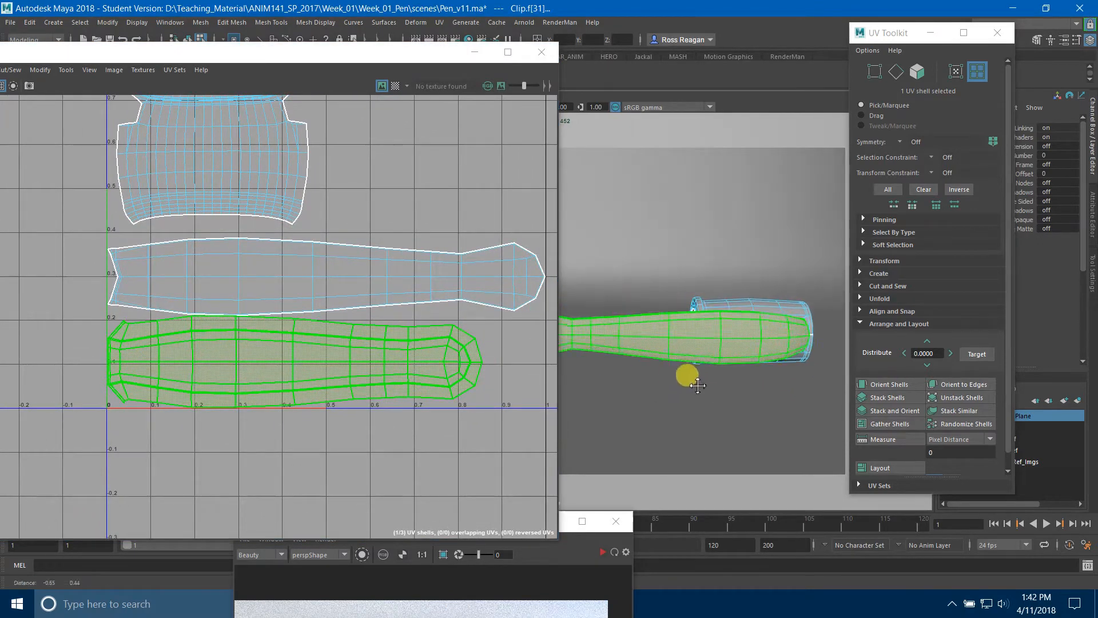
{"action": "right_click_drag", "start_coordinate": [693, 380], "coordinate": [671, 364], "text": "alt"}
{"action": "middle_click_drag", "start_coordinate": [671, 364], "coordinate": [692, 399], "text": "alt"}
Step: Select the second long shell and the clip sleeve's shell in turn, and compare each with the model
{"action": "left_click", "coordinate": [332, 285]}
{"action": "left_click_drag", "start_coordinate": [692, 399], "coordinate": [606, 367], "text": "alt"}
{"action": "left_click", "coordinate": [179, 135]}
{"action": "middle_click_drag", "start_coordinate": [352, 179], "coordinate": [310, 50], "text": "alt"}
{"action": "middle_click_drag", "start_coordinate": [332, 202], "coordinate": [439, 385], "text": "alt"}
{"action": "middle_click_drag", "start_coordinate": [363, 274], "coordinate": [373, 334], "text": "alt"}
{"action": "scroll", "coordinate": [373, 334], "scroll_direction": "up", "scroll_amount": 2}
{"action": "middle_click_drag", "start_coordinate": [487, 482], "coordinate": [344, 187], "text": "alt"}
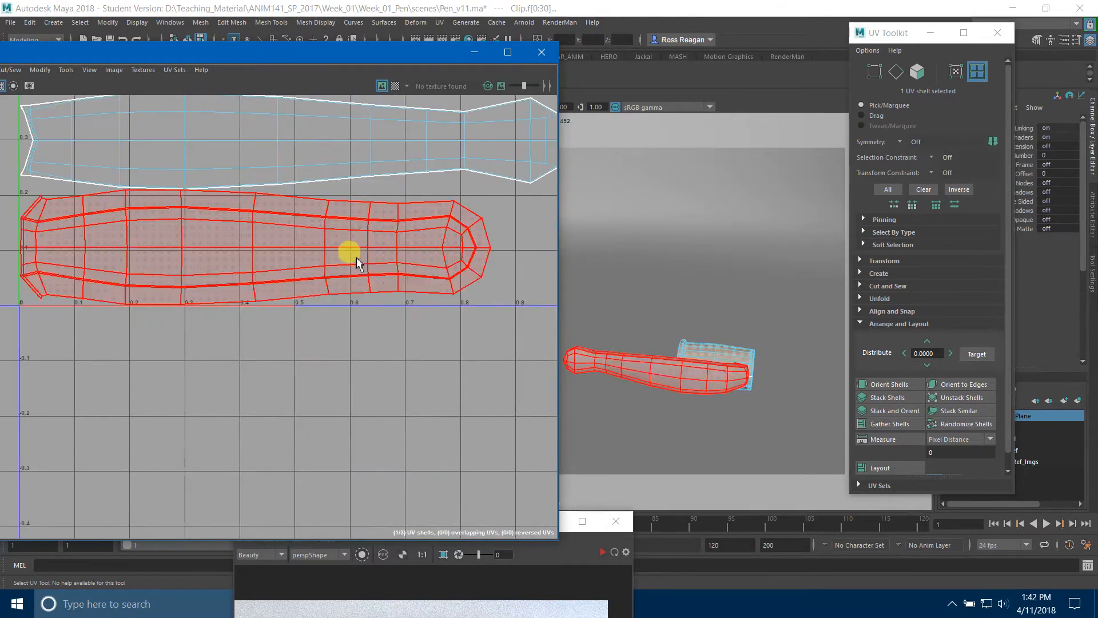
{"action": "left_click", "coordinate": [711, 611]}
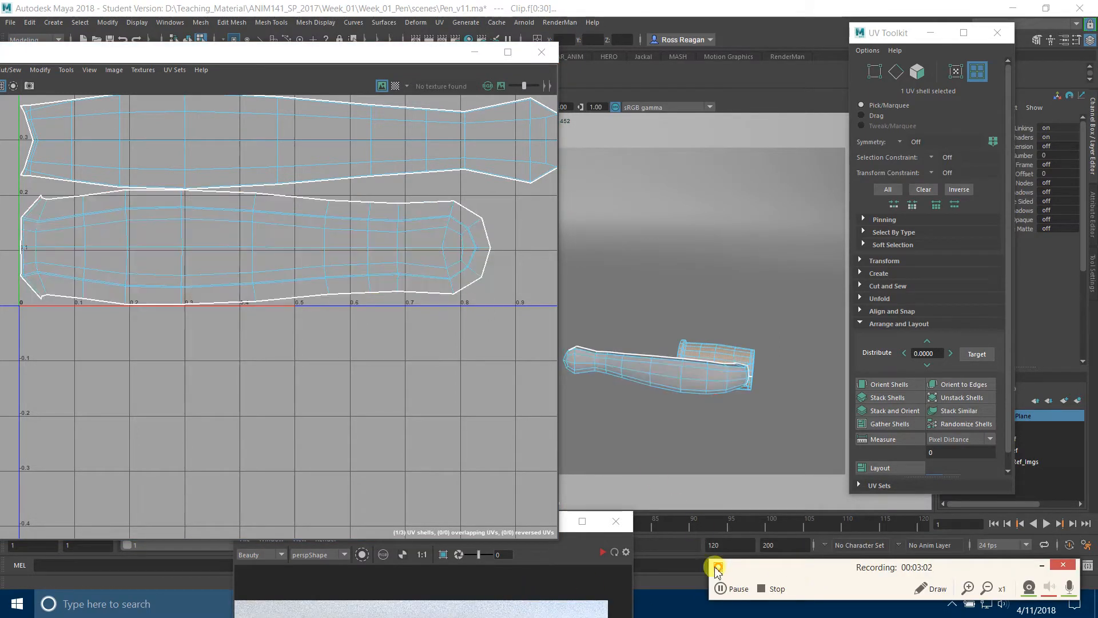
{"action": "left_click", "coordinate": [733, 592]}
Step: Display the checker map on the clip and examine how the pattern lies on its outer surfaces
{"action": "middle_click_drag", "start_coordinate": [587, 387], "coordinate": [537, 388], "text": "alt"}
{"action": "scroll", "coordinate": [528, 345], "scroll_direction": "up", "scroll_amount": 2}
{"action": "scroll", "coordinate": [446, 346], "scroll_direction": "down", "scroll_amount": 3}
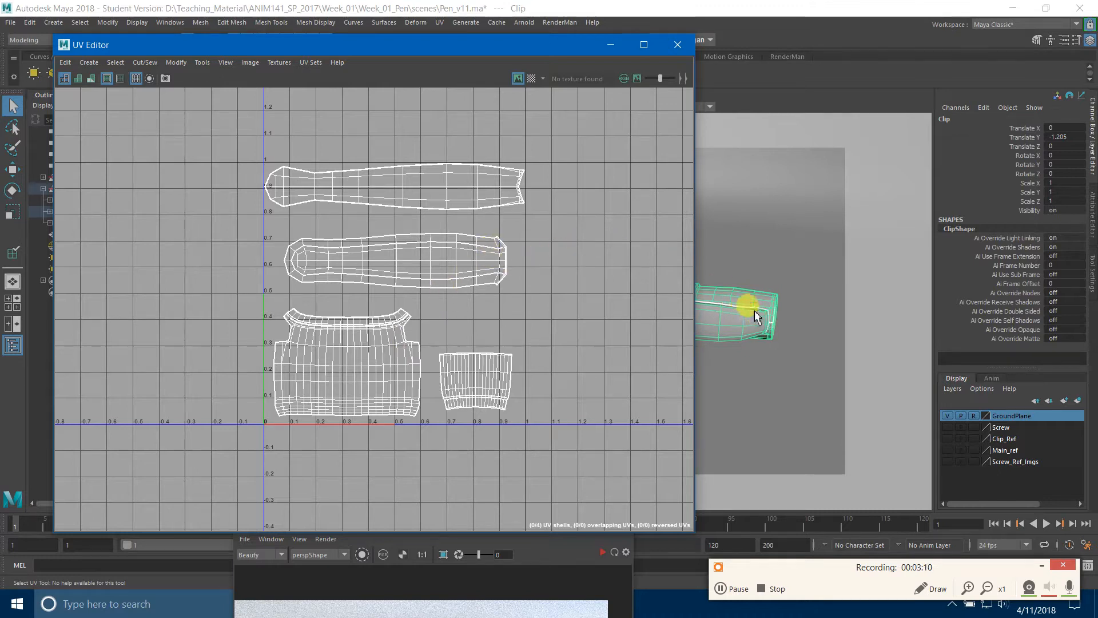
{"action": "scroll", "coordinate": [767, 319], "scroll_direction": "up", "scroll_amount": 4}
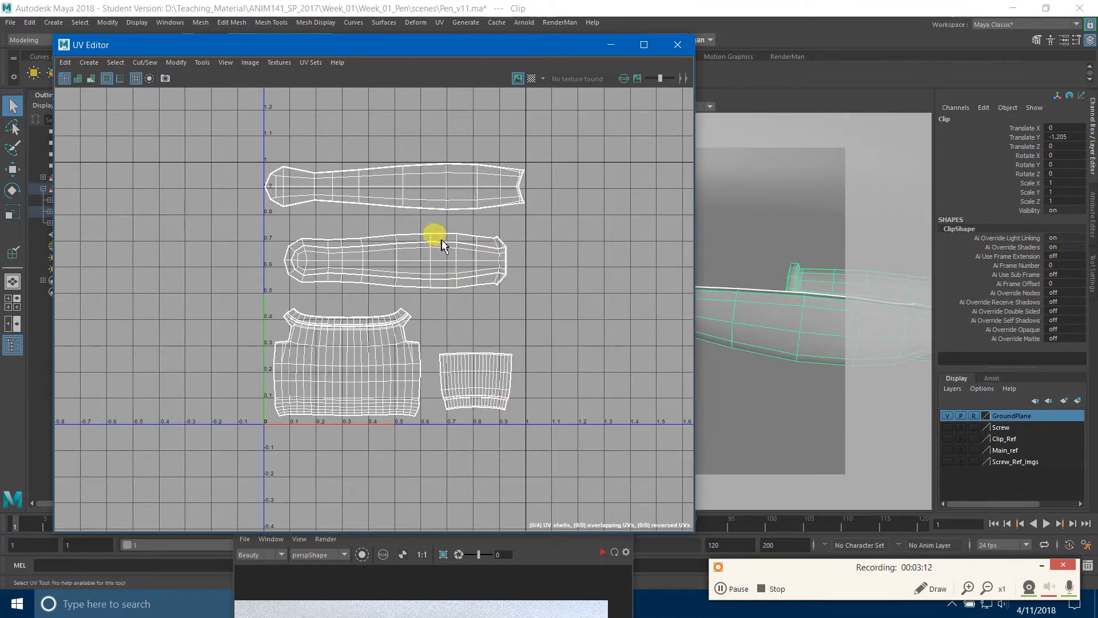
{"action": "right_click_drag", "start_coordinate": [792, 338], "coordinate": [874, 261]}
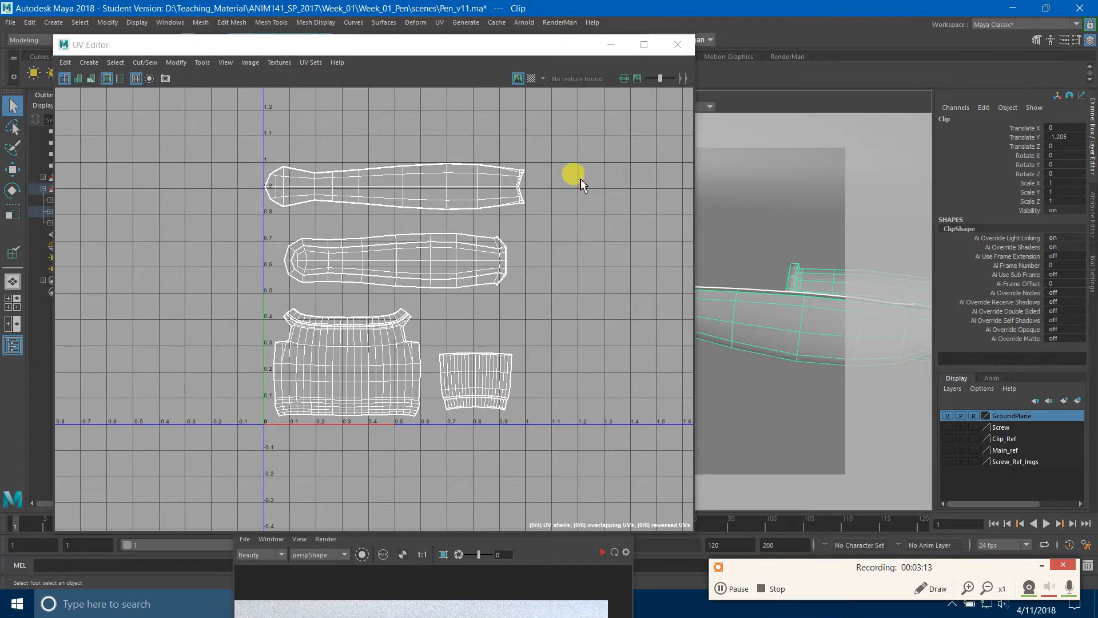
{"action": "left_click", "coordinate": [531, 78]}
{"action": "left_click_drag", "start_coordinate": [777, 338], "coordinate": [787, 386], "text": "alt"}
{"action": "middle_click_drag", "start_coordinate": [743, 359], "coordinate": [716, 363], "text": "alt"}
{"action": "left_click_drag", "start_coordinate": [716, 363], "coordinate": [791, 387], "text": "alt"}
Step: Select the smallest UV shell, convert it to faces and examine which inner part of the clip sleeve it covers
{"action": "right_click_drag", "start_coordinate": [500, 374], "coordinate": [448, 350]}
{"action": "left_click", "coordinate": [483, 367]}
{"action": "key", "text": "ctrl+F11"}
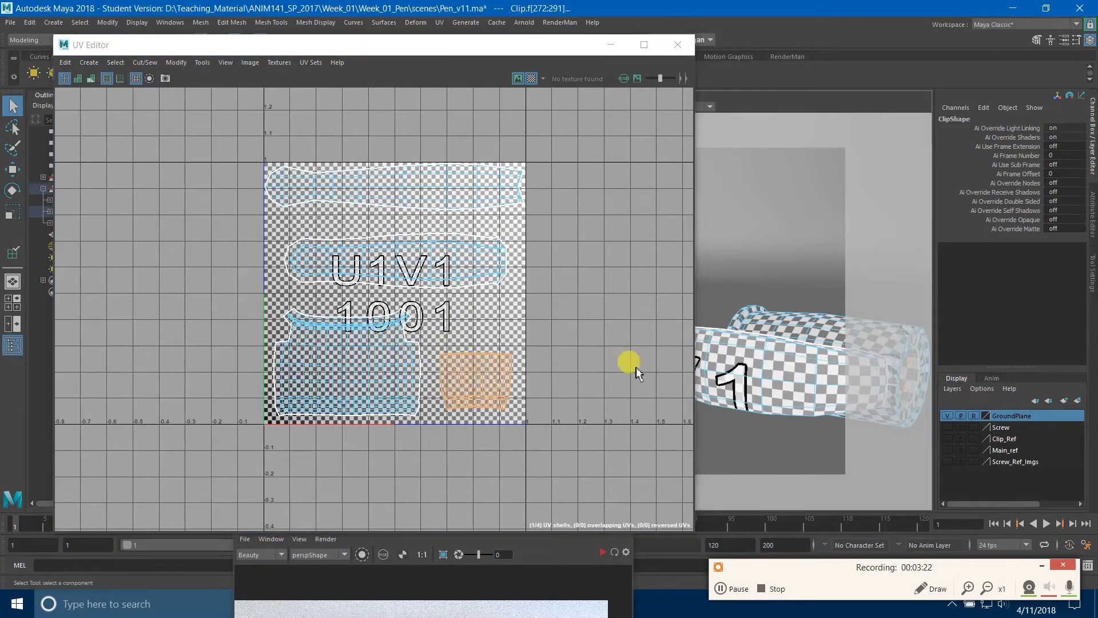
{"action": "left_click_drag", "start_coordinate": [755, 372], "coordinate": [778, 391], "text": "alt"}
{"action": "right_click_drag", "start_coordinate": [405, 308], "coordinate": [429, 363], "text": "alt"}
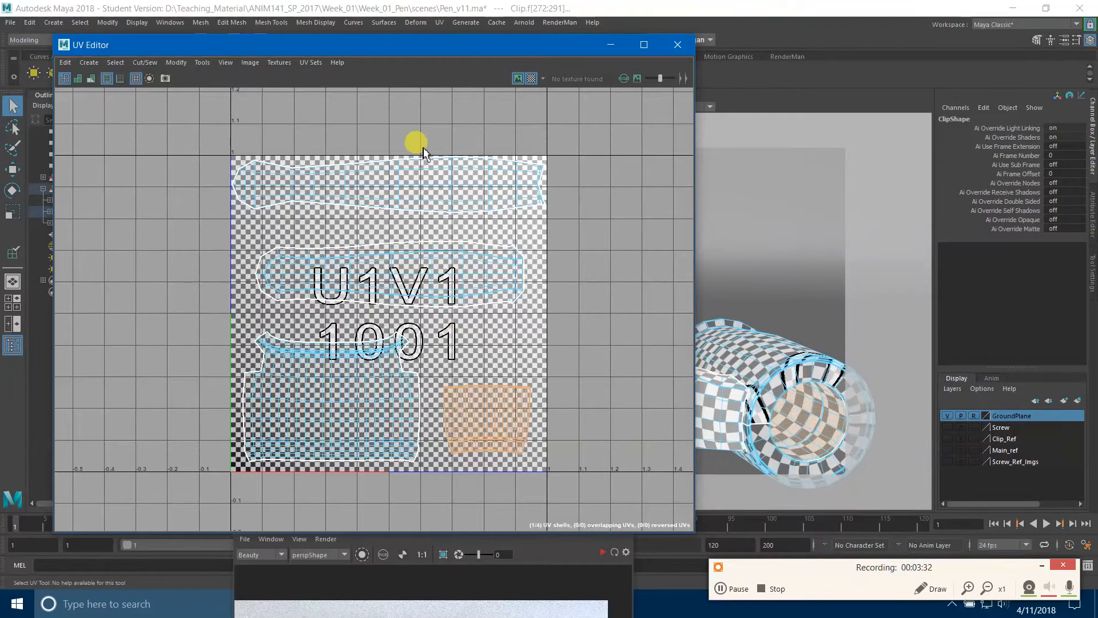
Step: Turn off the checker map, close the UV Editor and return to object selection with the whole clip in view
{"action": "left_click", "coordinate": [531, 78]}
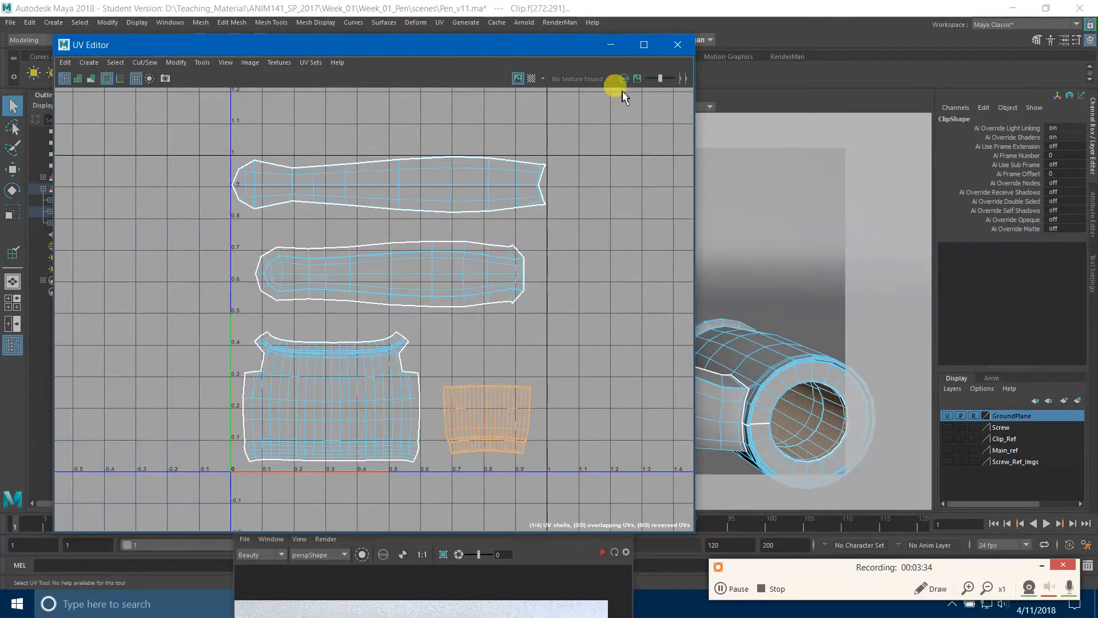
{"action": "left_click", "coordinate": [677, 44]}
{"action": "right_click_drag", "start_coordinate": [681, 278], "coordinate": [735, 260]}
{"action": "left_click_drag", "start_coordinate": [637, 362], "coordinate": [595, 382], "text": "alt"}
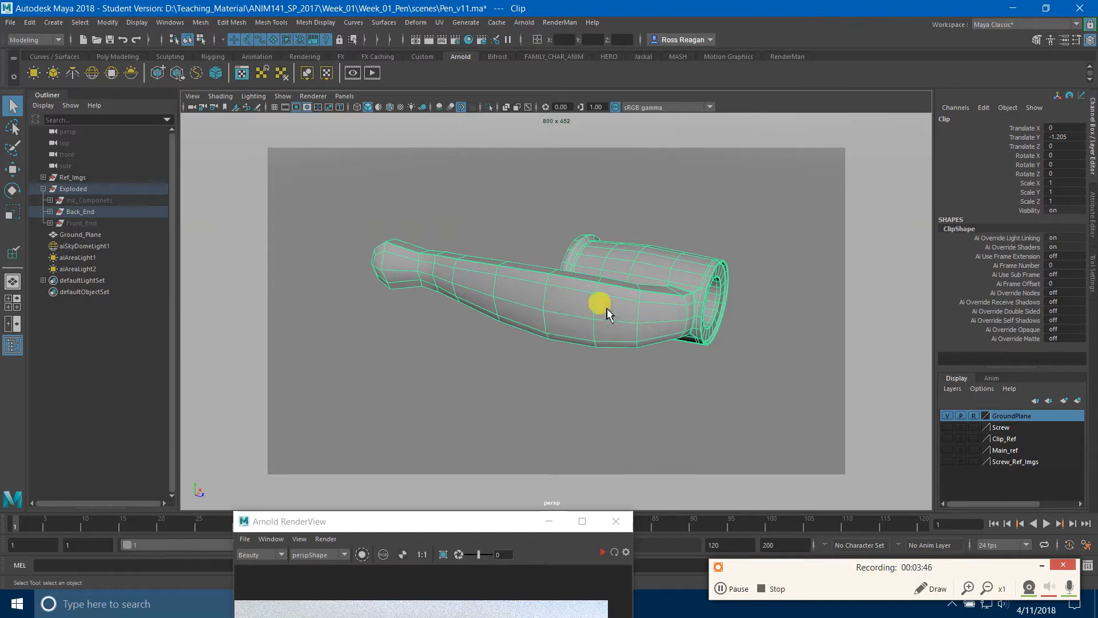
Step: Check the clip's current lambert1 material in the Attribute Editor, and assign a new Arnold aiStandardSurface material to the clip
{"action": "left_click", "coordinate": [1092, 207]}
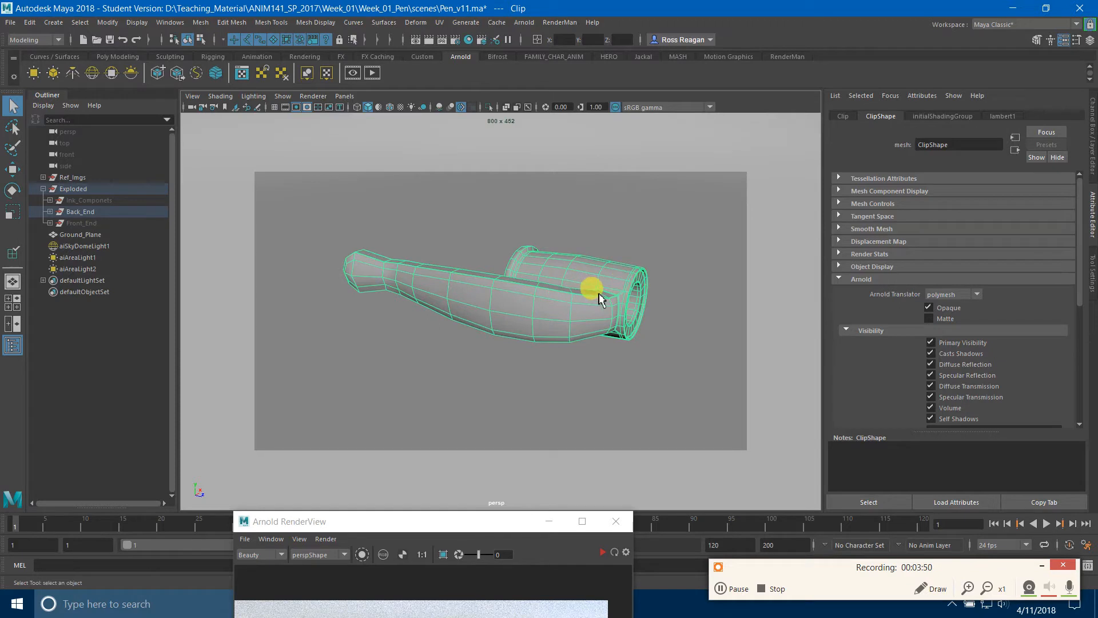
{"action": "left_click", "coordinate": [1004, 116]}
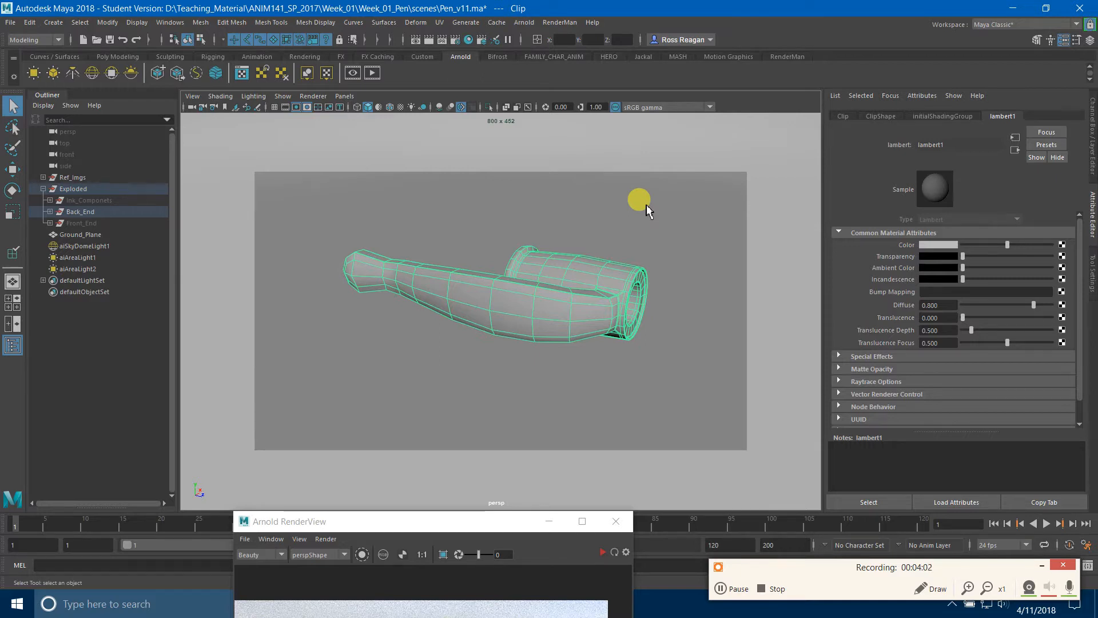
{"action": "right_click_drag", "start_coordinate": [592, 286], "coordinate": [633, 565]}
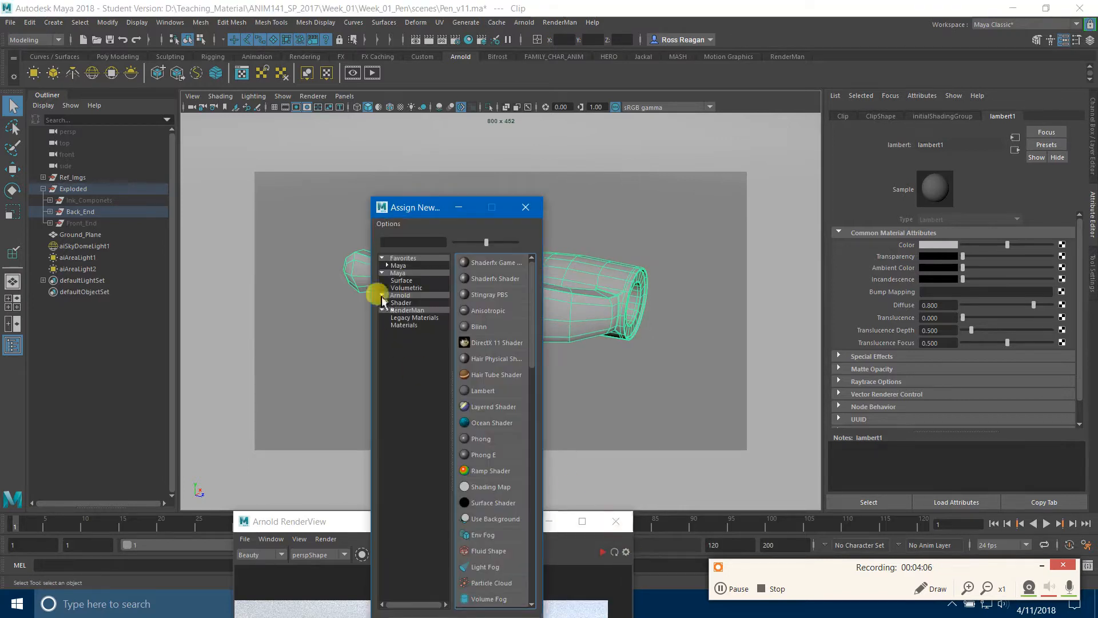
{"action": "left_click_drag", "start_coordinate": [420, 206], "coordinate": [487, 107]}
{"action": "left_click", "coordinate": [470, 205]}
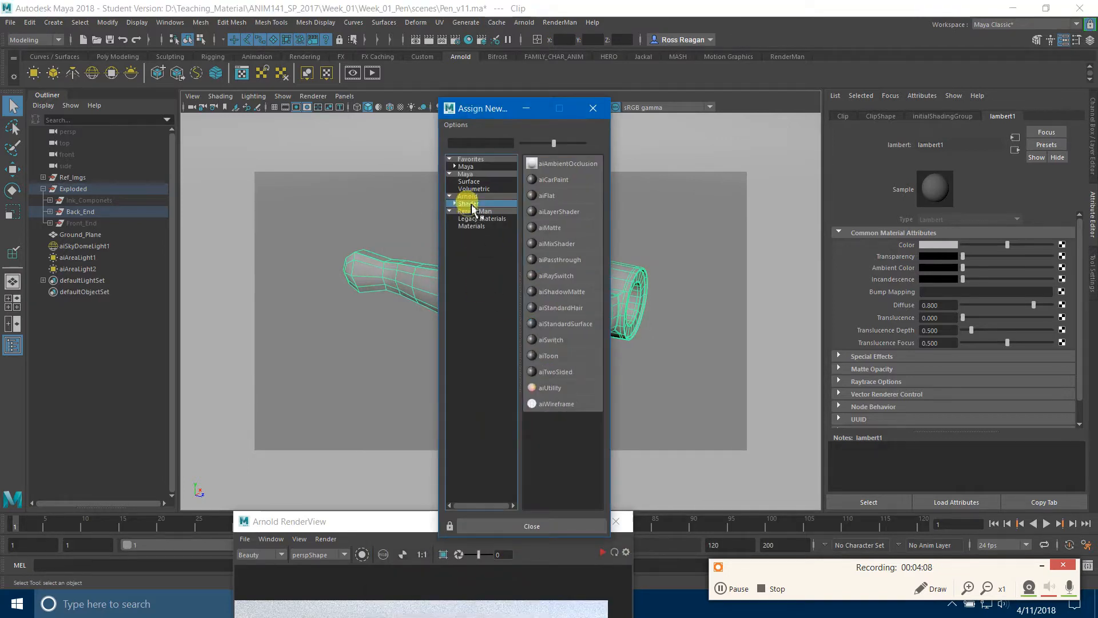
{"action": "left_click", "coordinate": [560, 324]}
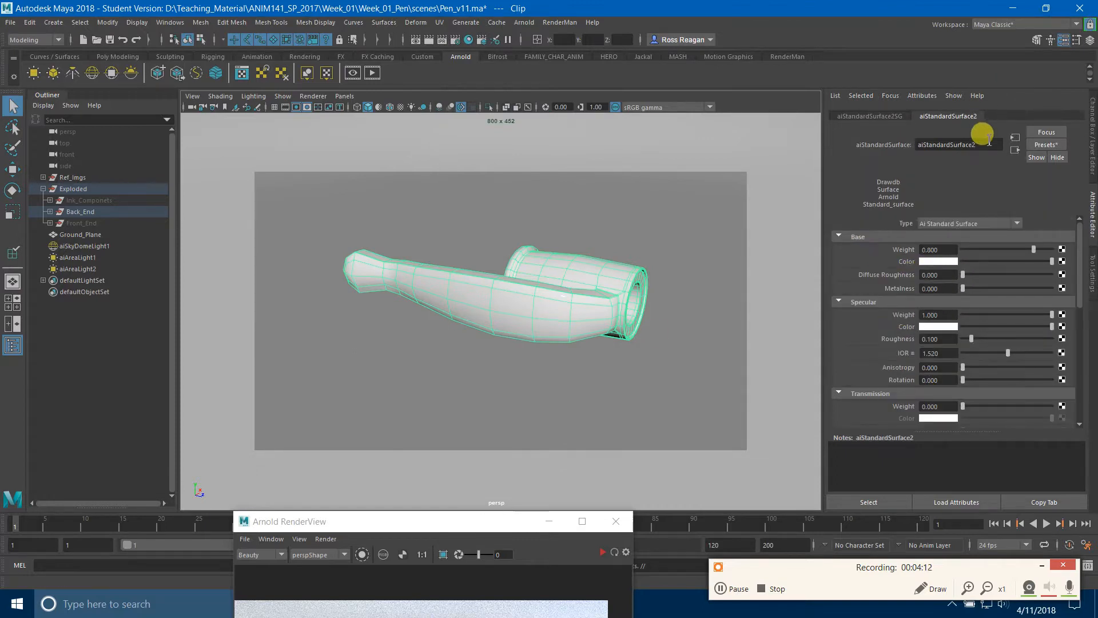
Step: Rename the new material Pen_Clip_Mat, and reselect the clip to show the material's attributes
{"action": "double_click", "coordinate": [972, 145]}
{"action": "type", "text": "Pen_Clip"}
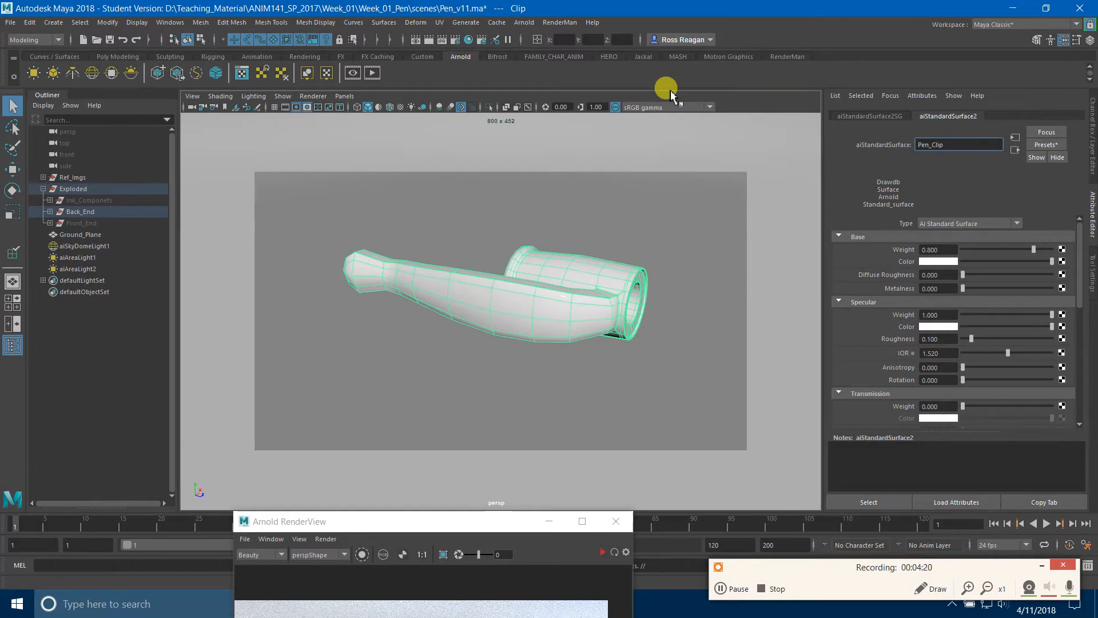
{"action": "key", "text": "Return"}
{"action": "left_click", "coordinate": [953, 147]}
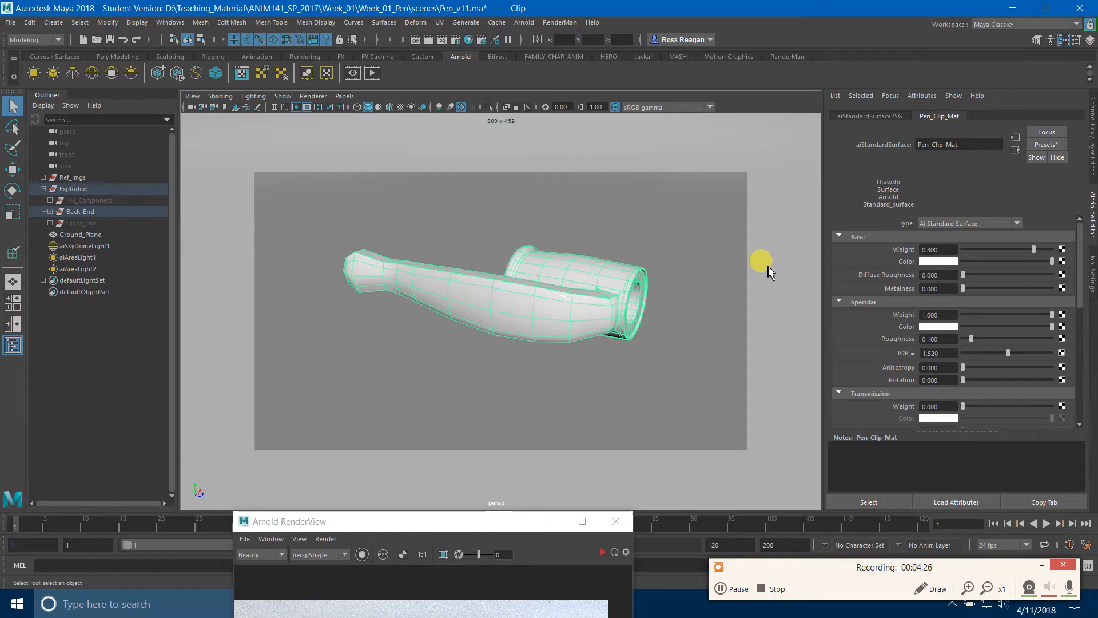
{"action": "left_click", "coordinate": [670, 287]}
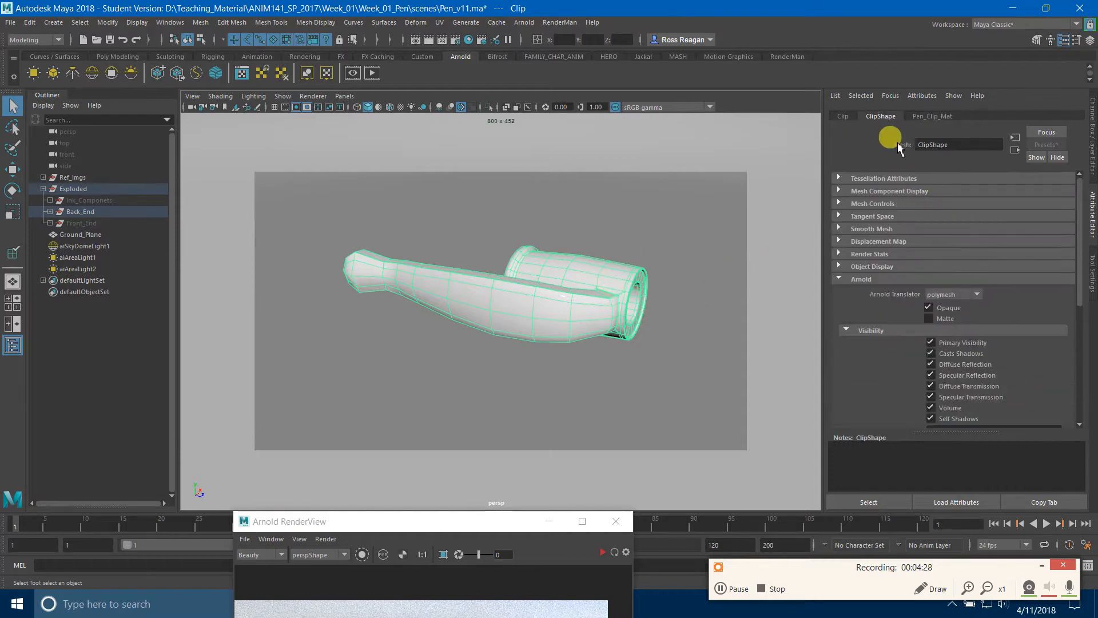
{"action": "left_click", "coordinate": [927, 116]}
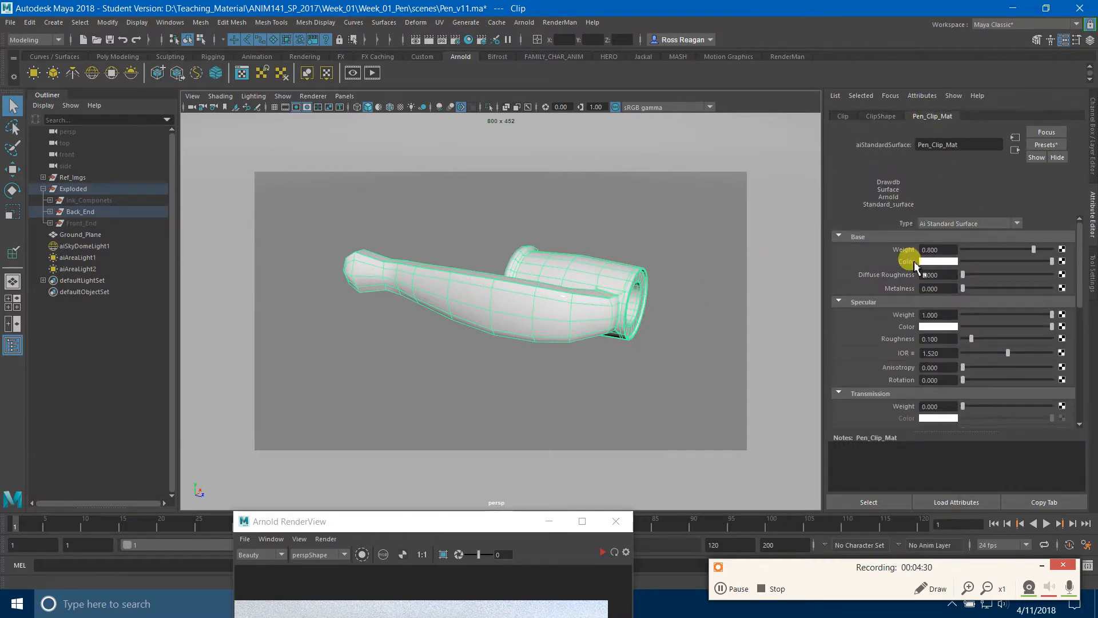
Step: Darken the base color of Pen_Clip_Mat to nearly black and turn on textured display in the viewport
{"action": "left_click", "coordinate": [965, 262]}
{"action": "left_click", "coordinate": [404, 107]}
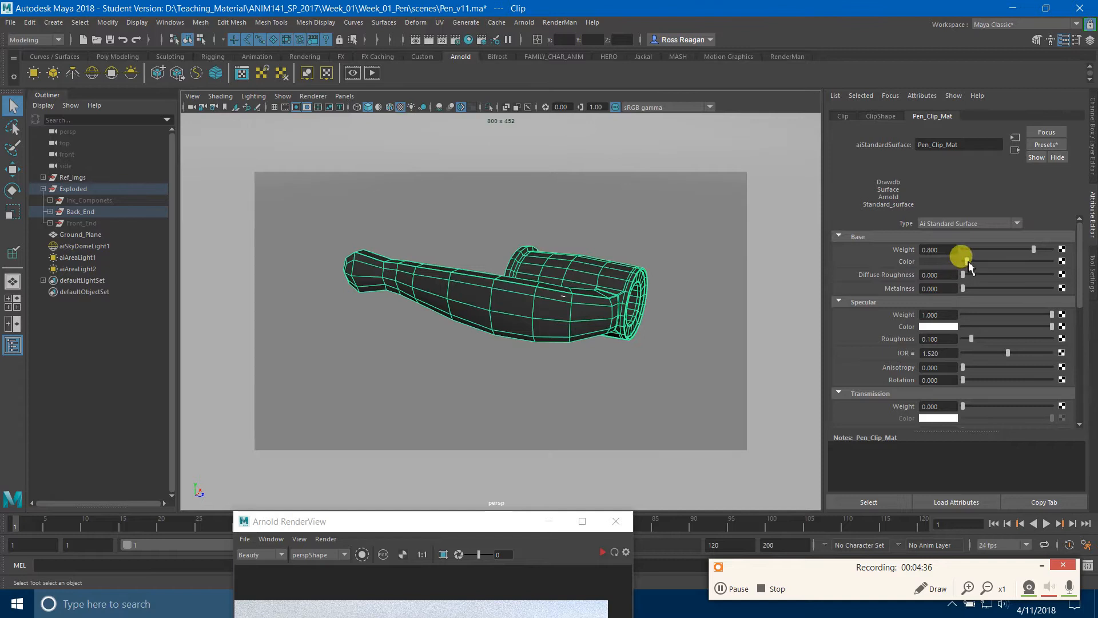
{"action": "left_click_drag", "start_coordinate": [969, 262], "coordinate": [965, 263]}
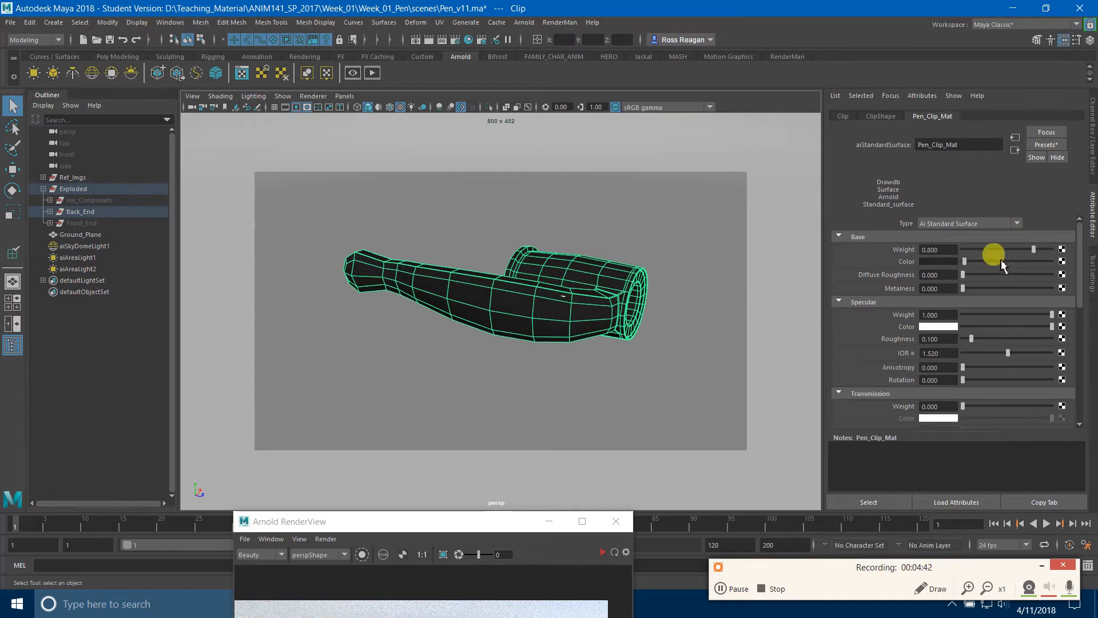
Step: Review the Base, Specular, Transmission and Geometry attributes of Pen_Clip_Mat, and examine the dark material on the clip up close
{"action": "scroll", "coordinate": [889, 366], "scroll_direction": "down", "scroll_amount": 3}
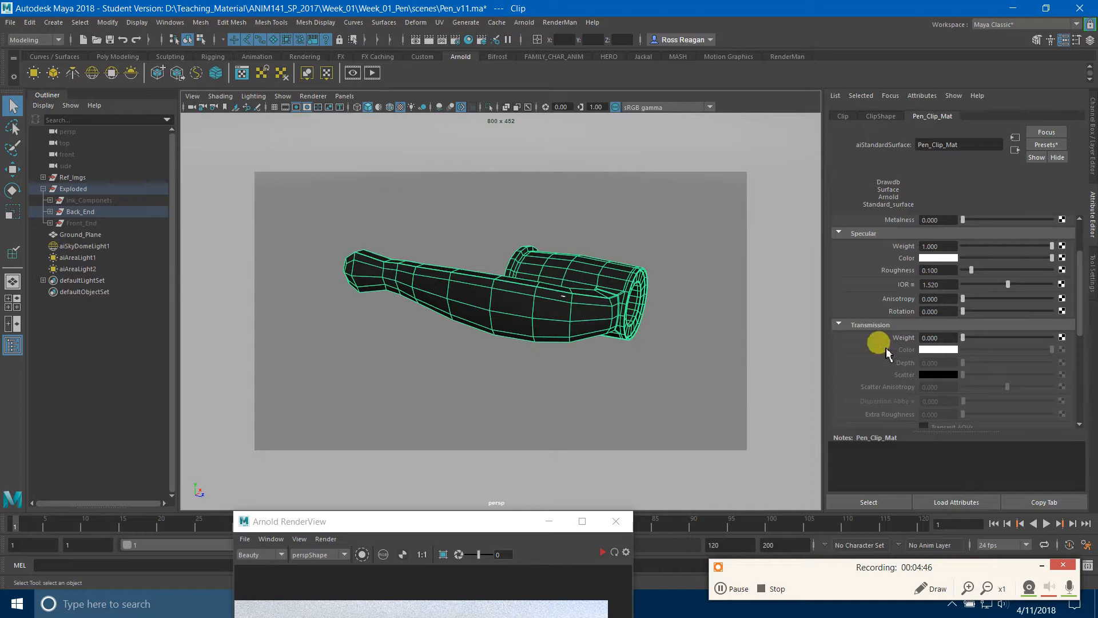
{"action": "left_click", "coordinate": [881, 324]}
{"action": "scroll", "coordinate": [929, 280], "scroll_direction": "down", "scroll_amount": 3}
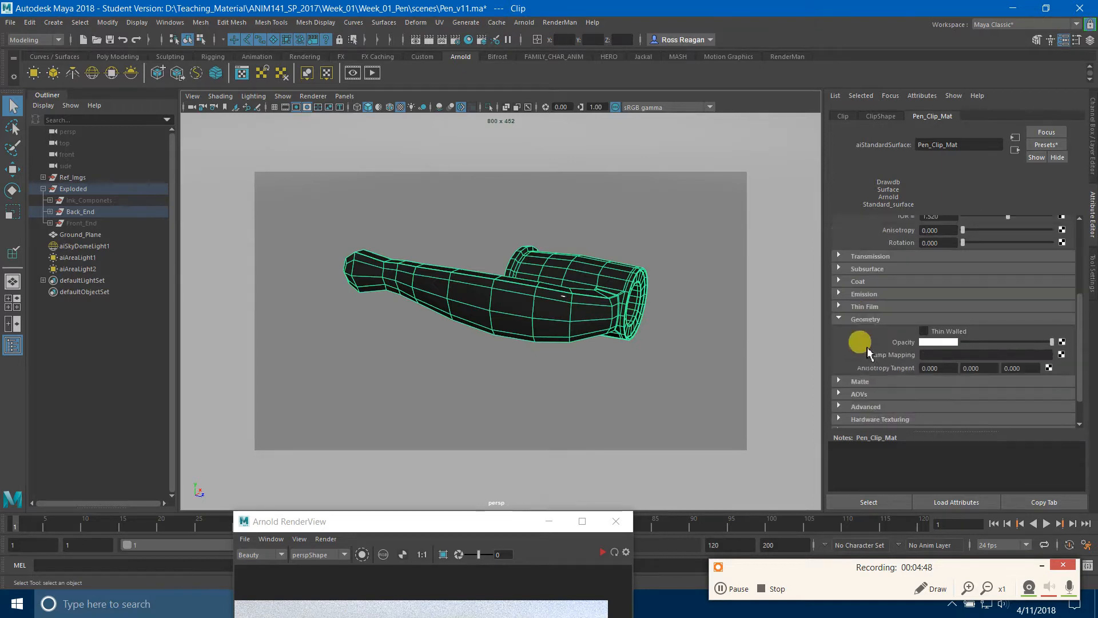
{"action": "scroll", "coordinate": [870, 354], "scroll_direction": "up", "scroll_amount": 6}
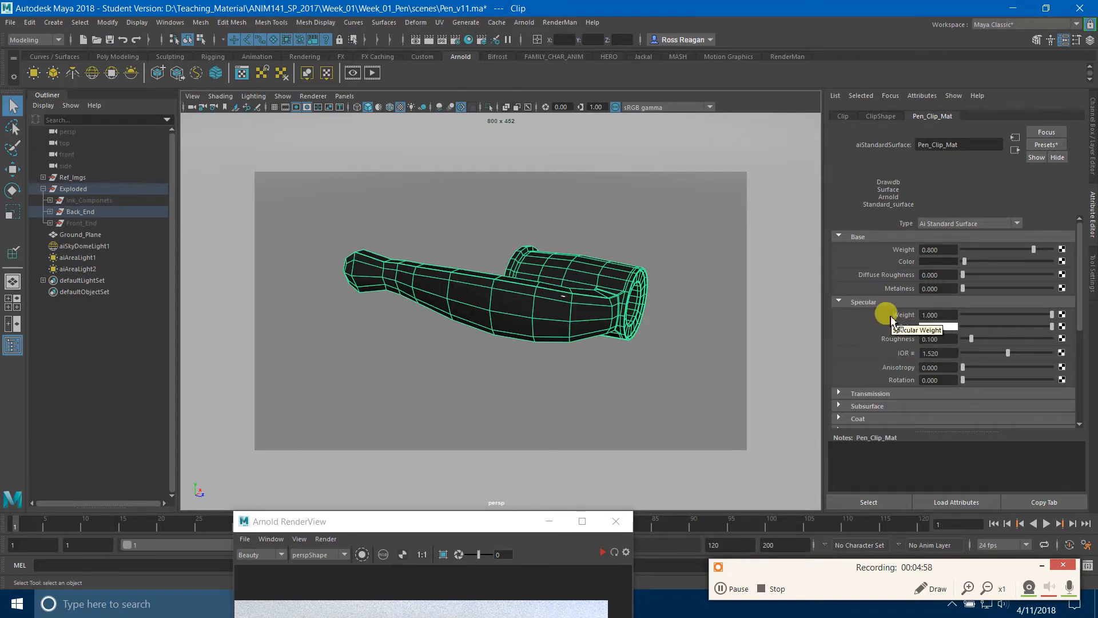
{"action": "scroll", "coordinate": [870, 354], "scroll_direction": "down", "scroll_amount": 5}
{"action": "left_click", "coordinate": [866, 351]}
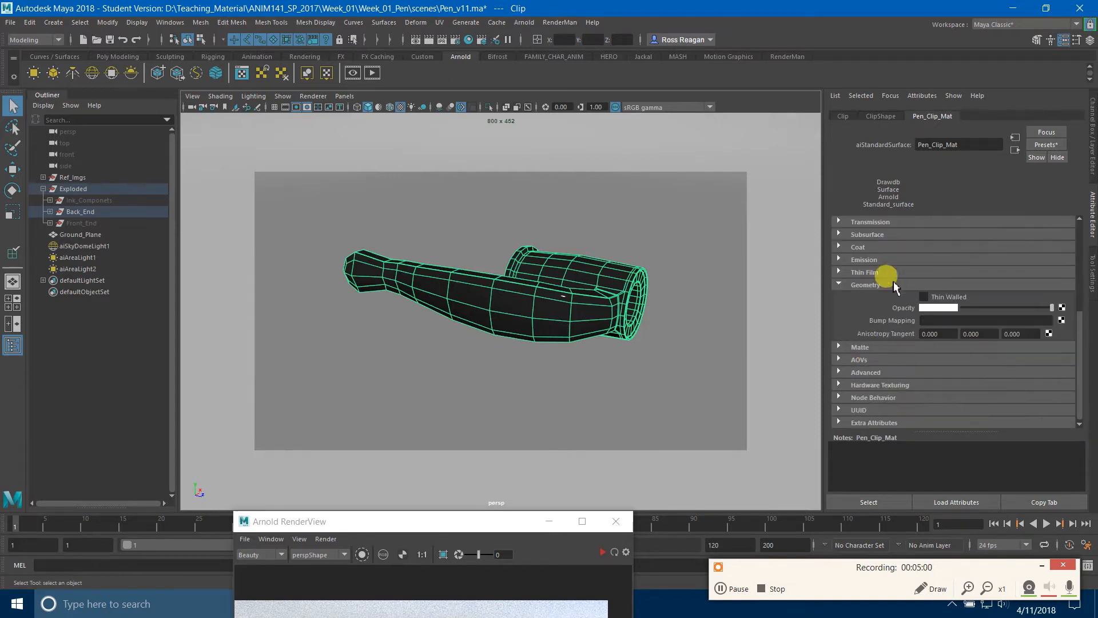
{"action": "scroll", "coordinate": [904, 312], "scroll_direction": "up", "scroll_amount": 5}
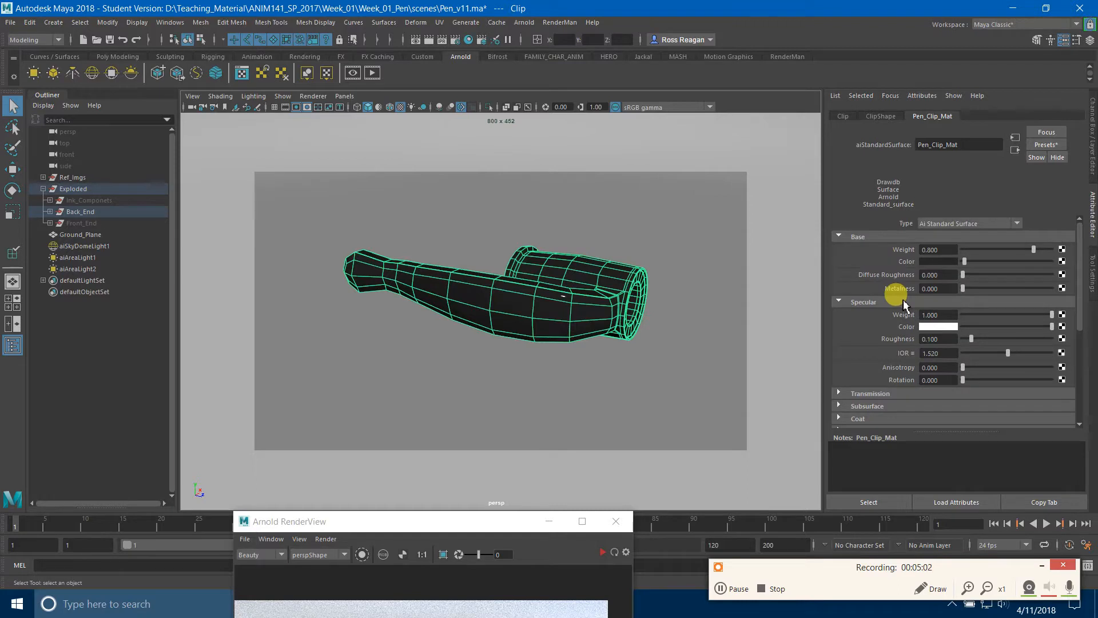
{"action": "right_click_drag", "start_coordinate": [520, 329], "coordinate": [548, 318], "text": "alt"}
{"action": "middle_click_drag", "start_coordinate": [549, 318], "coordinate": [564, 327], "text": "alt"}
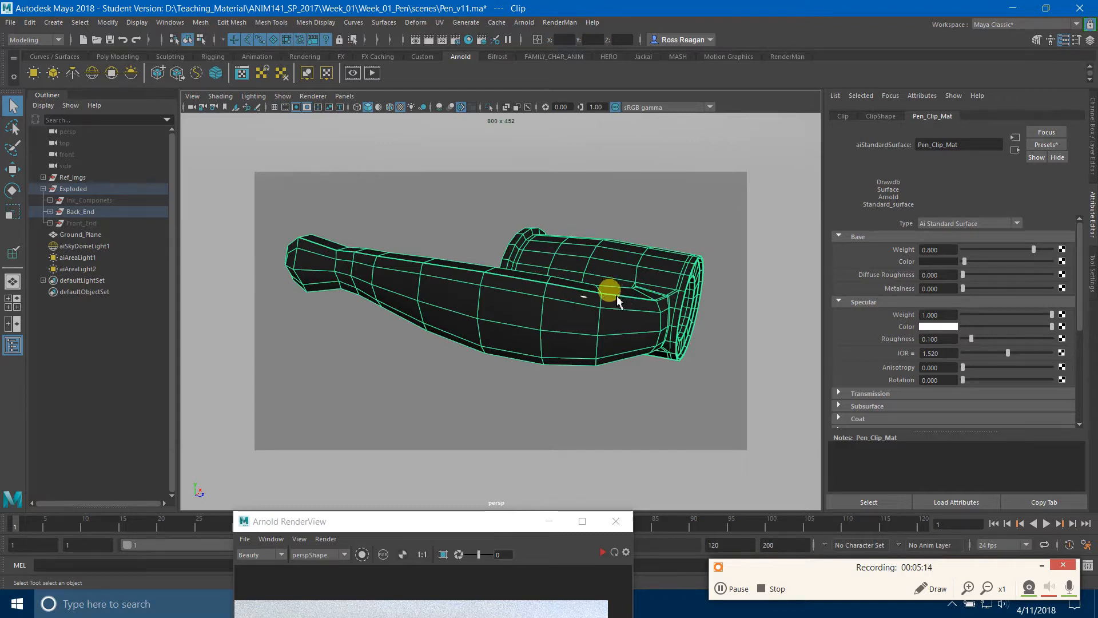
{"action": "left_click_drag", "start_coordinate": [618, 300], "coordinate": [613, 302], "text": "alt"}
{"action": "middle_click_drag", "start_coordinate": [614, 302], "coordinate": [612, 308], "text": "alt"}
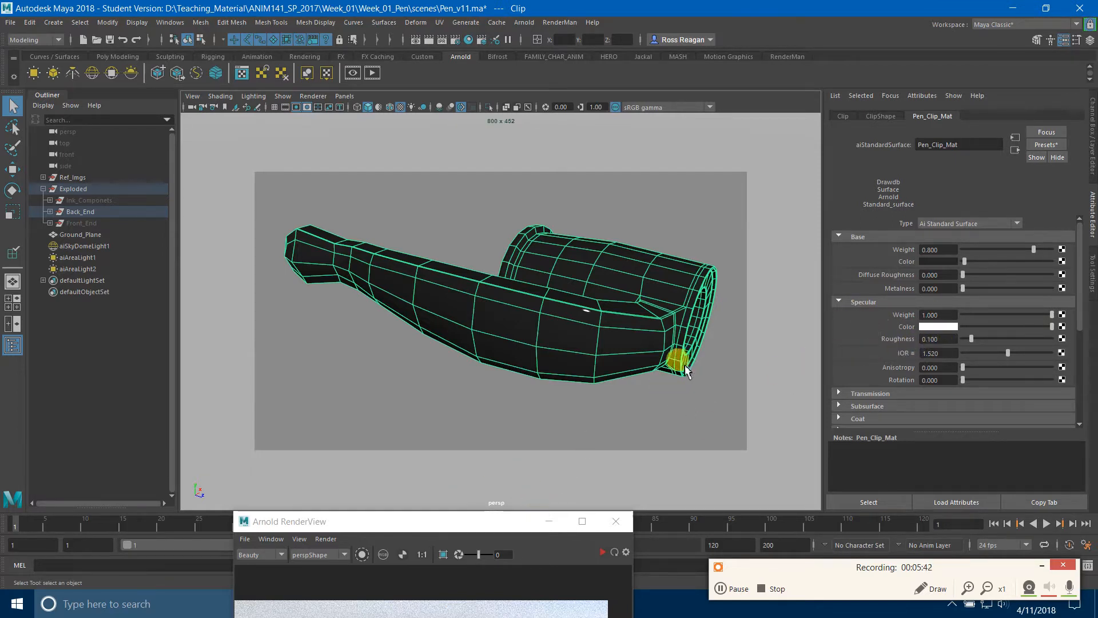
Step: Switch to Chrome, look through the Poliigon home page, and browse its Surface Imperfections texture category
{"action": "left_click_drag", "start_coordinate": [516, 525], "coordinate": [326, 72]}
{"action": "left_click", "coordinate": [440, 604]}
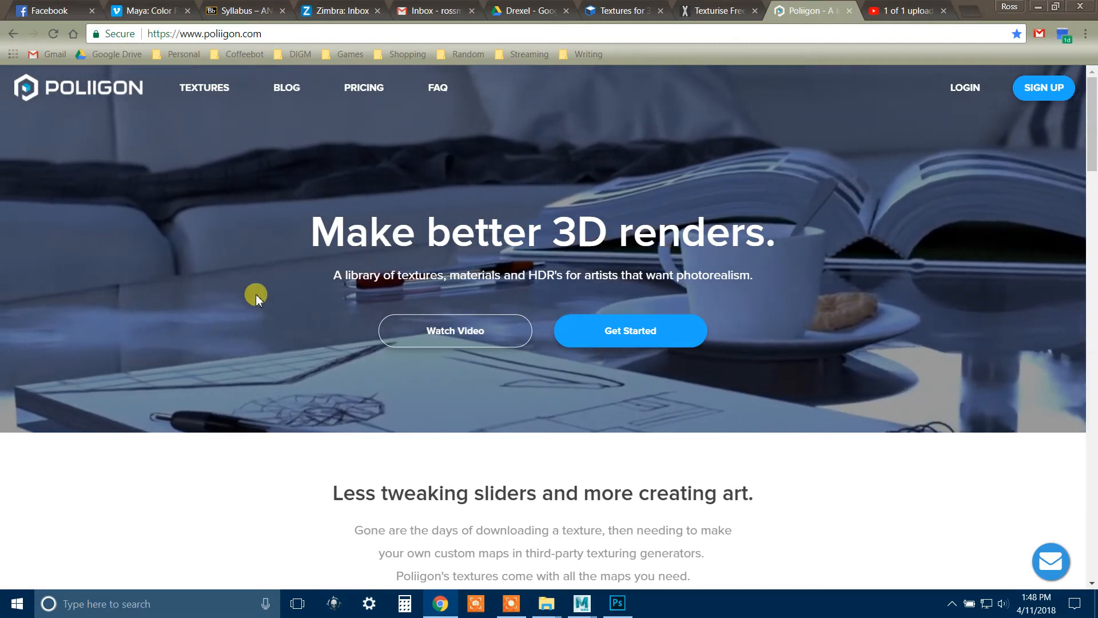
{"action": "scroll", "coordinate": [258, 298], "scroll_direction": "down", "scroll_amount": 1}
{"action": "scroll", "coordinate": [258, 297], "scroll_direction": "down", "scroll_amount": 1}
{"action": "scroll", "coordinate": [258, 297], "scroll_direction": "up", "scroll_amount": 1}
{"action": "scroll", "coordinate": [260, 298], "scroll_direction": "down", "scroll_amount": 3}
{"action": "scroll", "coordinate": [261, 295], "scroll_direction": "up", "scroll_amount": 4}
{"action": "scroll", "coordinate": [263, 294], "scroll_direction": "down", "scroll_amount": 6}
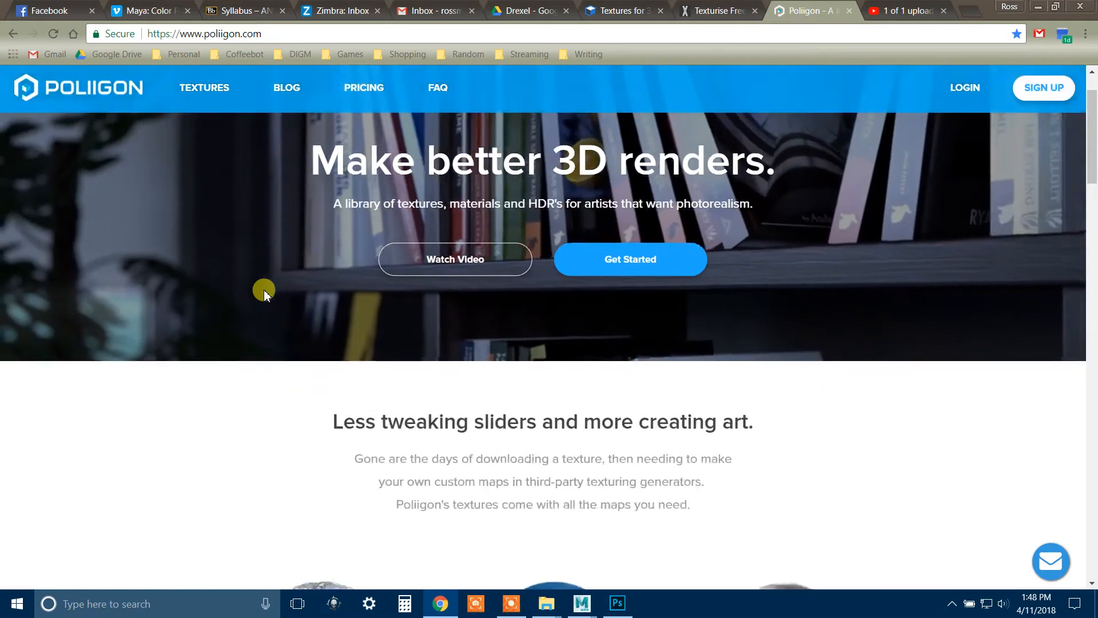
{"action": "scroll", "coordinate": [309, 326], "scroll_direction": "down", "scroll_amount": 10}
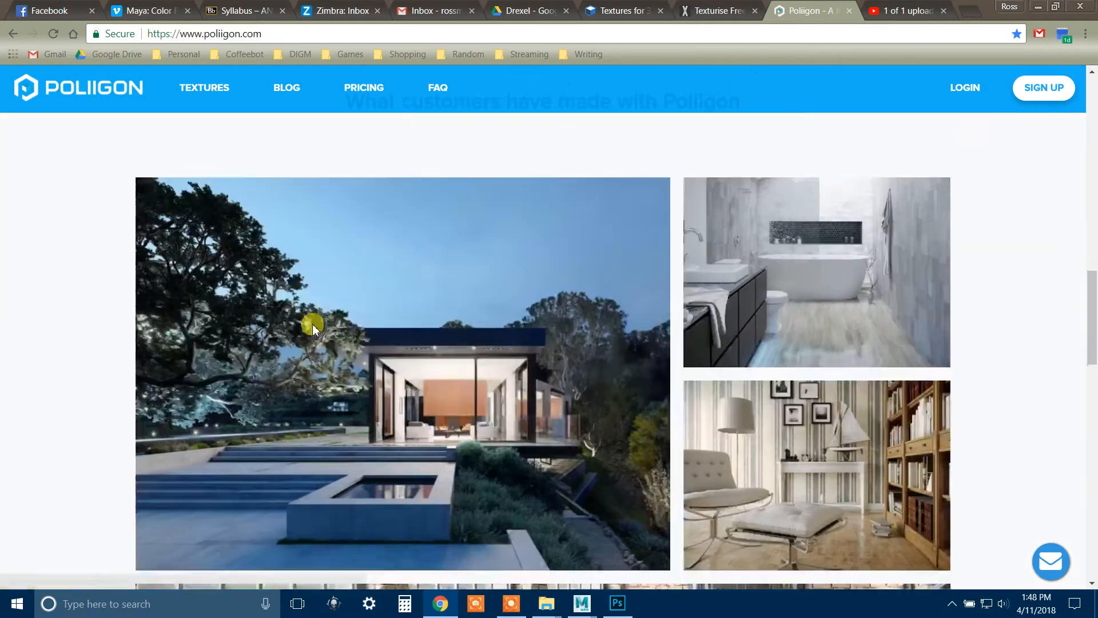
{"action": "scroll", "coordinate": [313, 327], "scroll_direction": "down", "scroll_amount": 12}
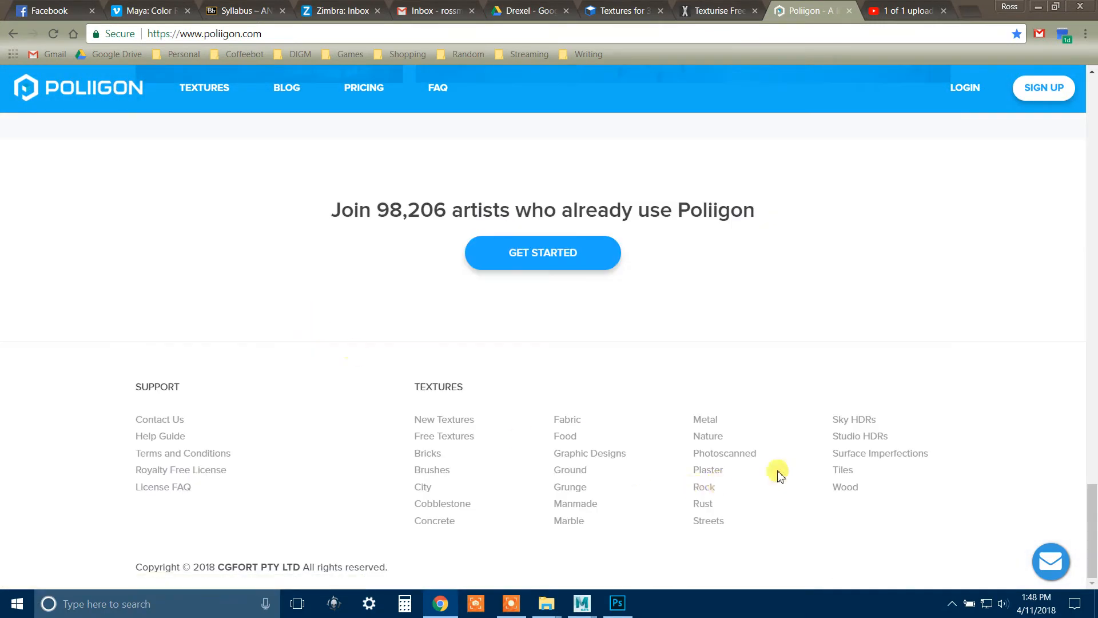
{"action": "left_click", "coordinate": [899, 463]}
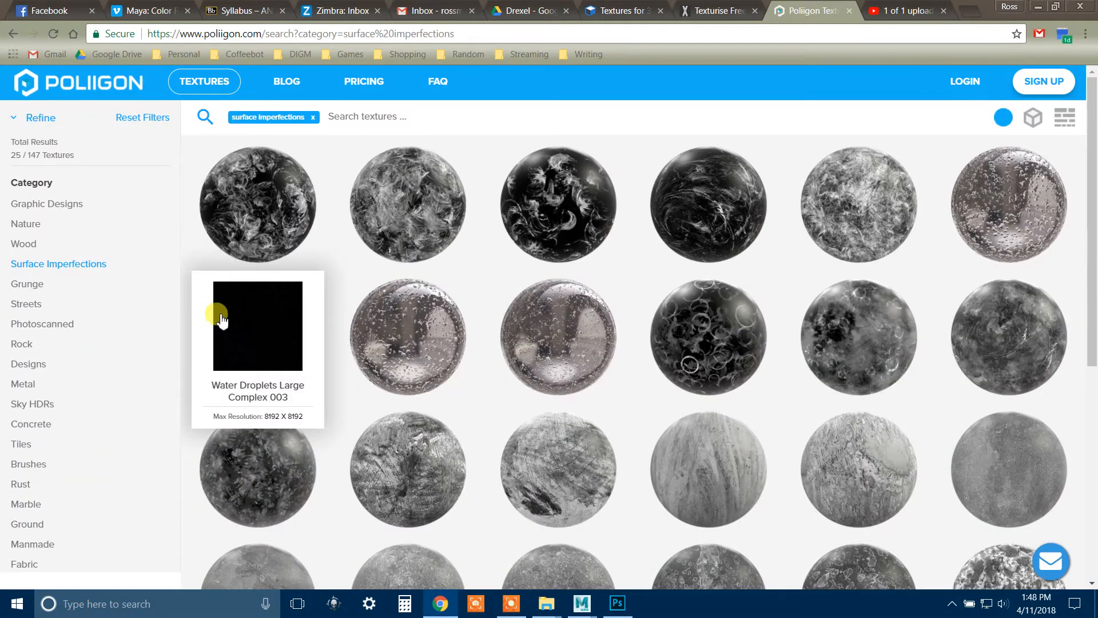
{"action": "scroll", "coordinate": [630, 373], "scroll_direction": "down", "scroll_amount": 6}
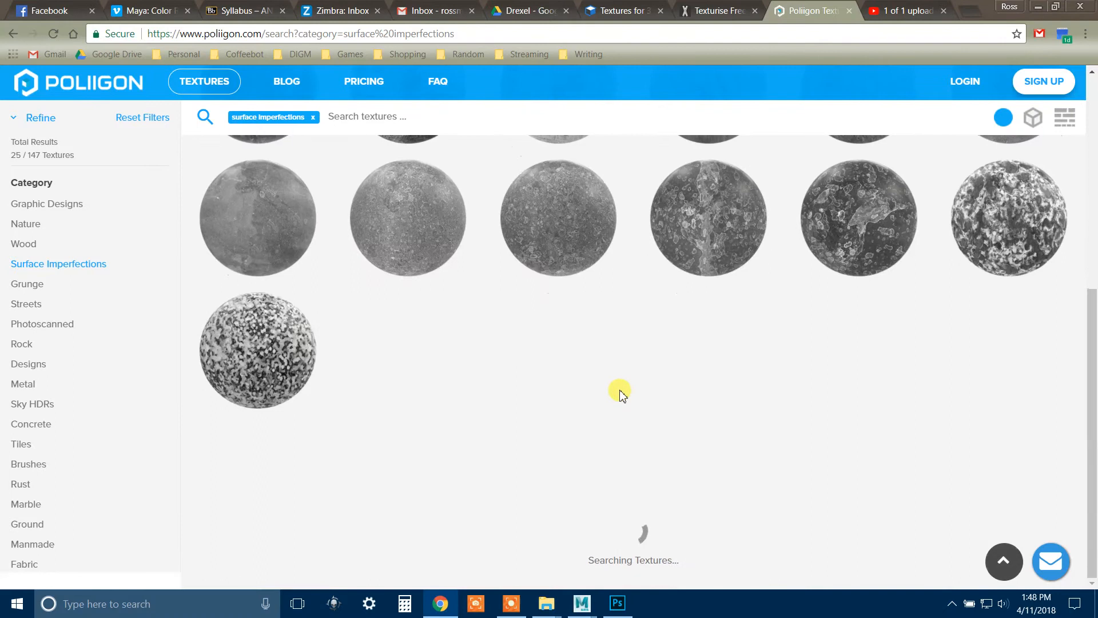
Step: Switch to the Texturise site and look over its texture categories and gallery of seamless textures
{"action": "key", "text": "ctrl+shift+Tab"}
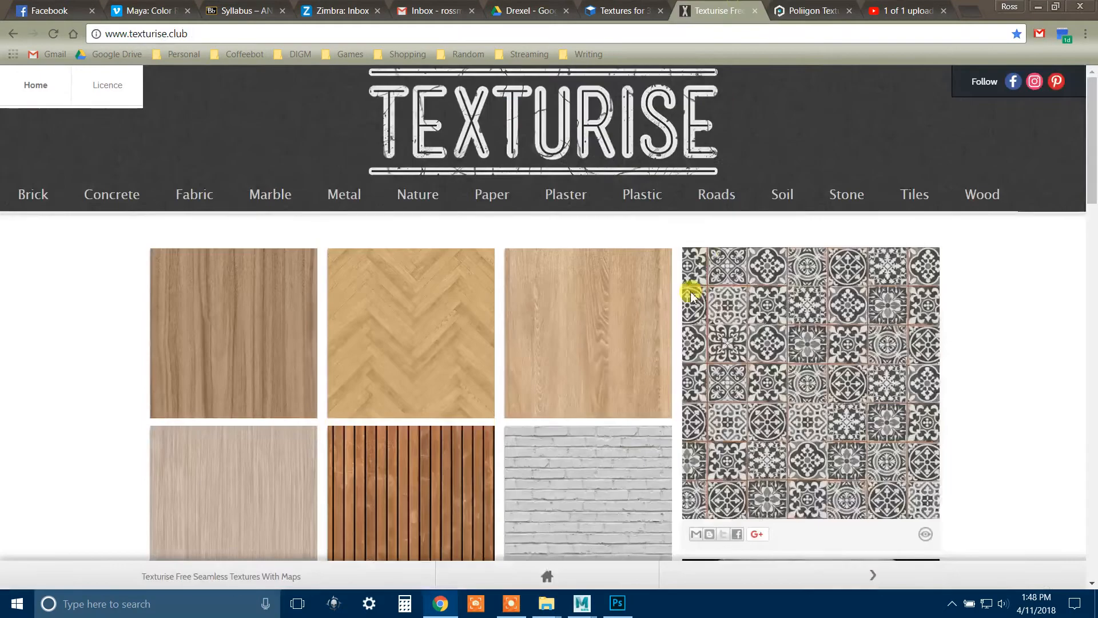
{"action": "mouse_move", "coordinate": [132, 192]}
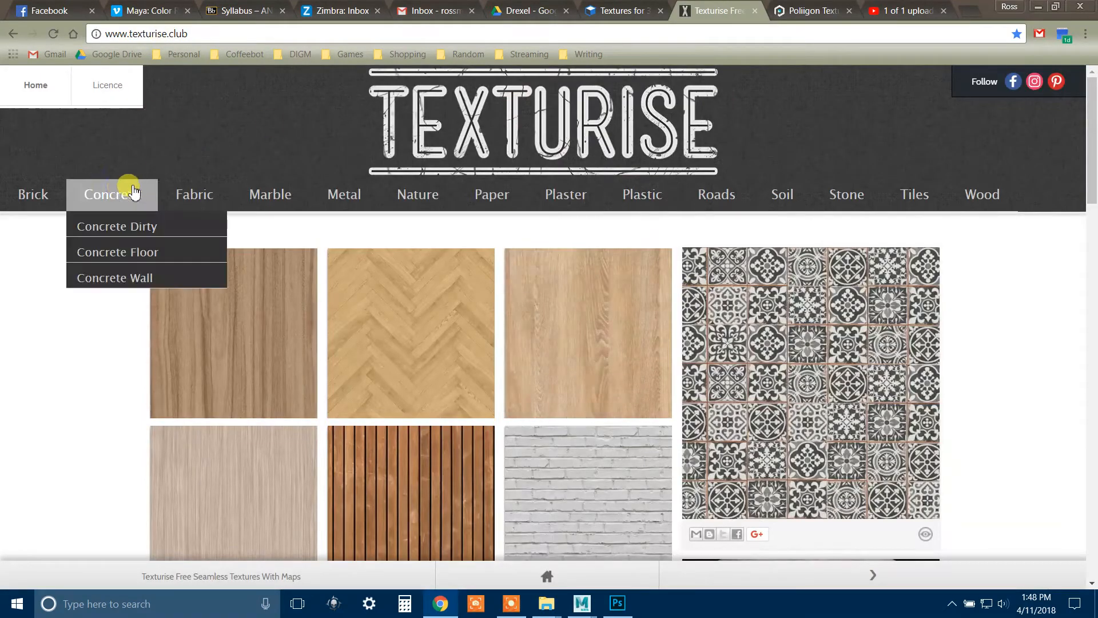
{"action": "scroll", "coordinate": [69, 375], "scroll_direction": "down", "scroll_amount": 10}
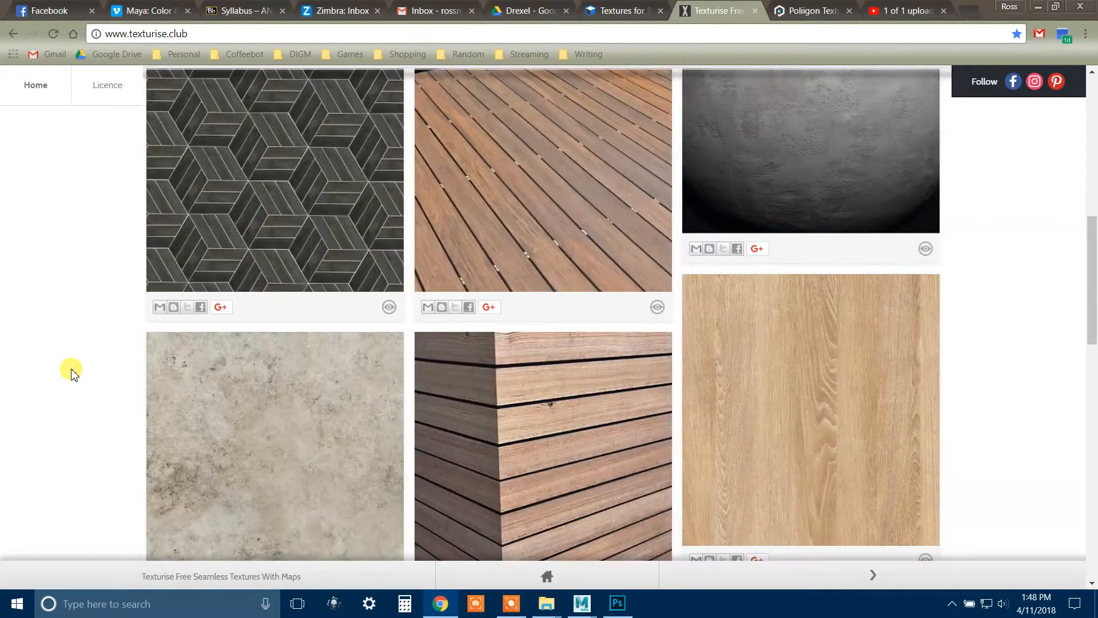
Step: Look over the rest of the Texturise gallery and the Textures.com home page with its Photo Textures categories
{"action": "scroll", "coordinate": [73, 372], "scroll_direction": "down", "scroll_amount": 12}
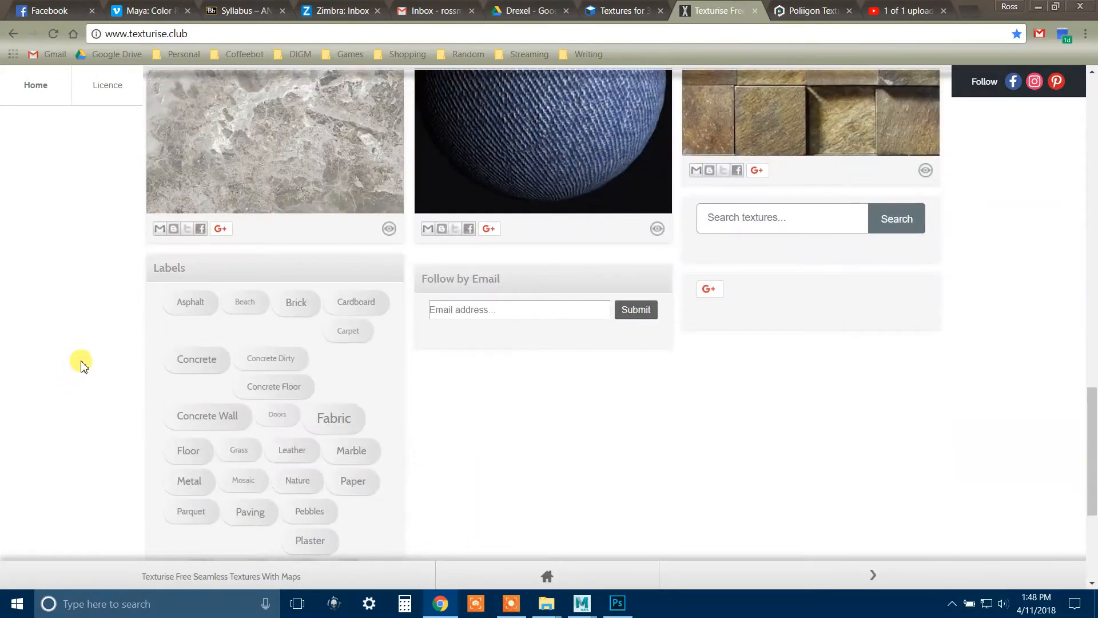
{"action": "scroll", "coordinate": [85, 354], "scroll_direction": "up", "scroll_amount": 20}
{"action": "key", "text": "ctrl+shift+Tab"}
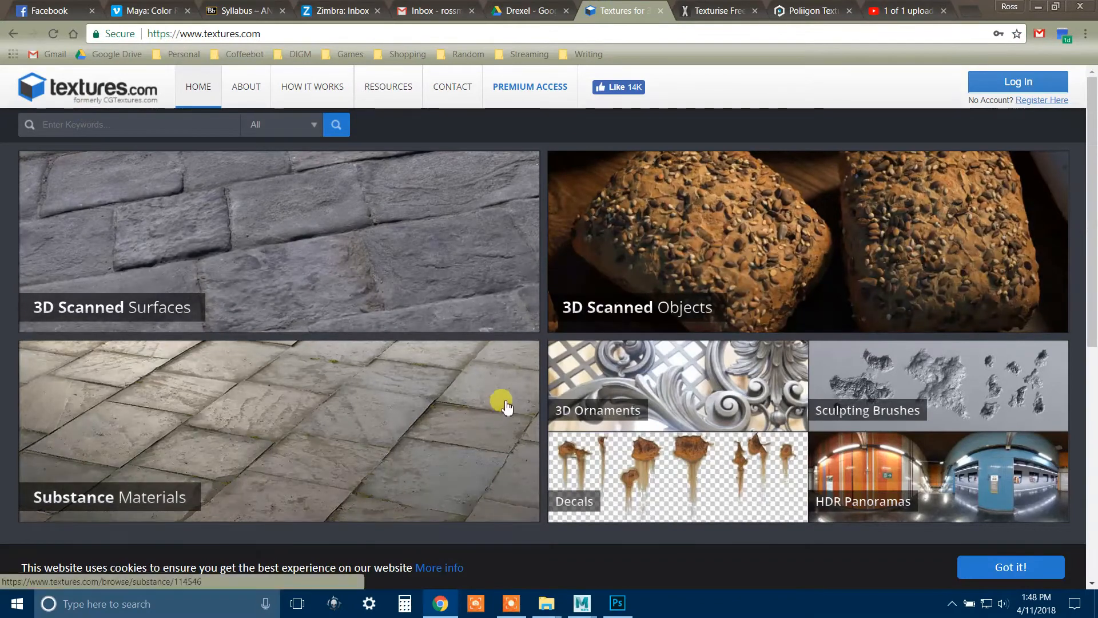
{"action": "scroll", "coordinate": [506, 400], "scroll_direction": "down", "scroll_amount": 5}
{"action": "scroll", "coordinate": [514, 370], "scroll_direction": "down", "scroll_amount": 3}
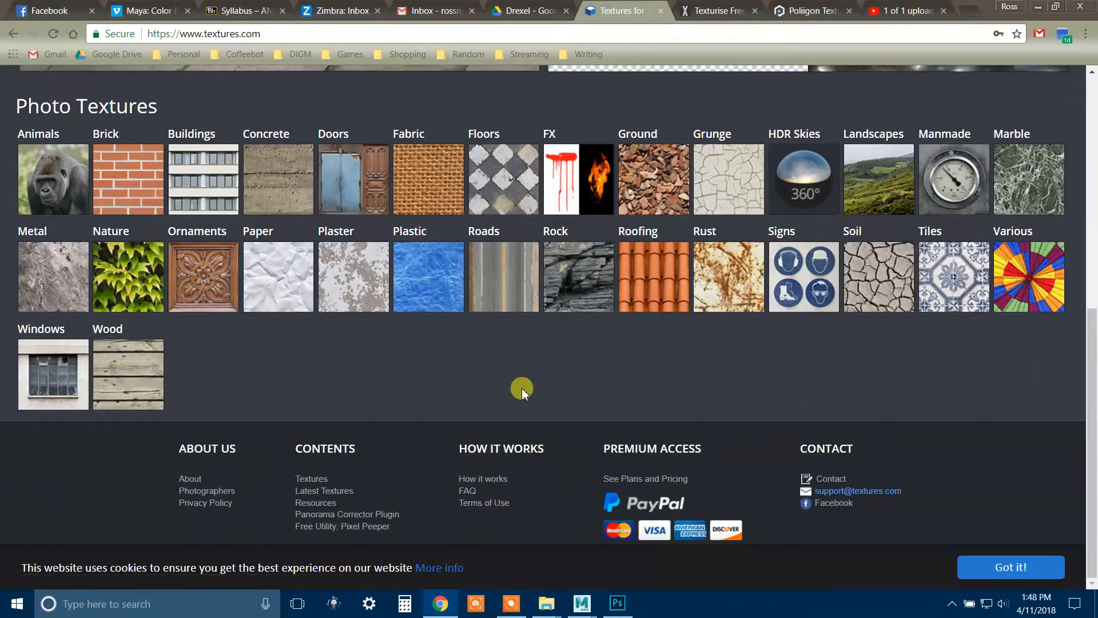
{"action": "scroll", "coordinate": [521, 399], "scroll_direction": "up", "scroll_amount": 8}
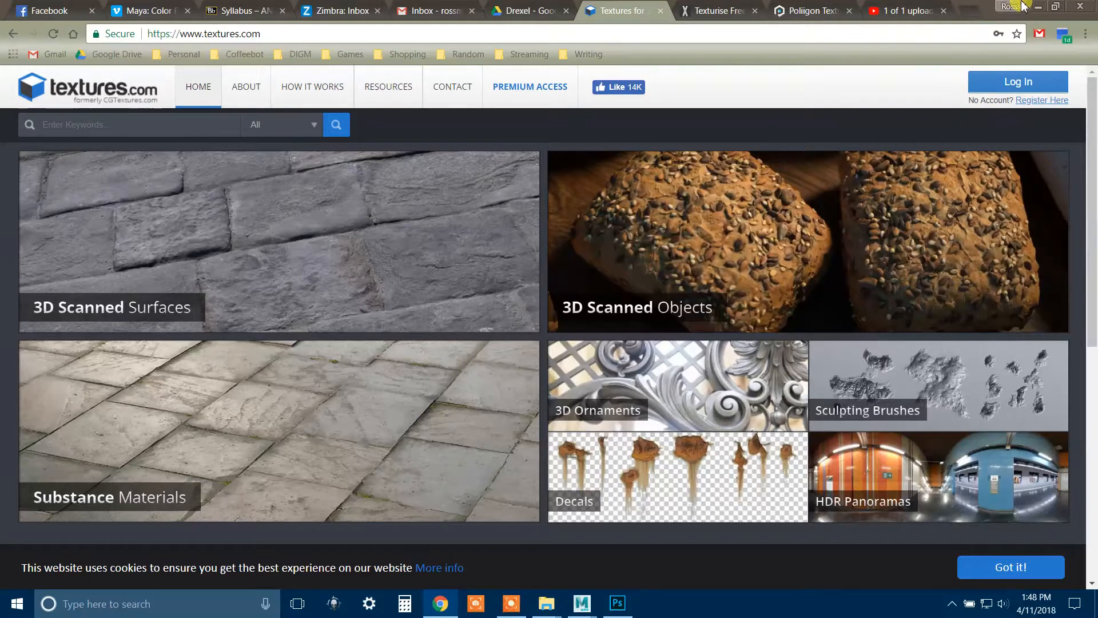
Step: Leave Chrome for File Explorer and open the Texture_Library folder on the DATA (D:) drive
{"action": "left_click", "coordinate": [1040, 6]}
{"action": "mouse_move", "coordinate": [547, 589]}
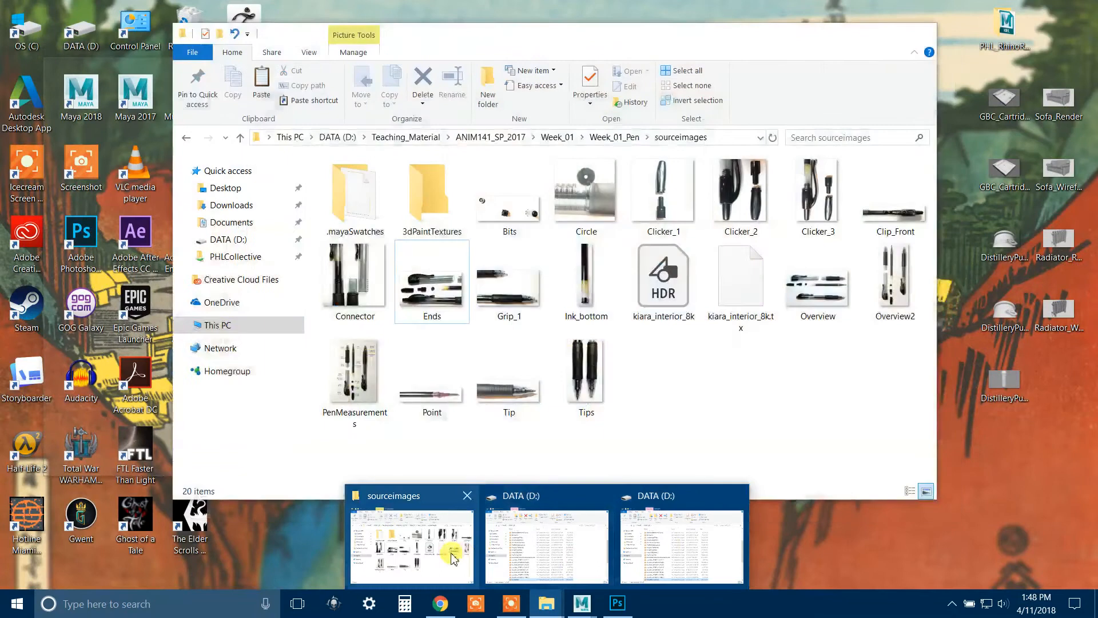
{"action": "left_click", "coordinate": [451, 552]}
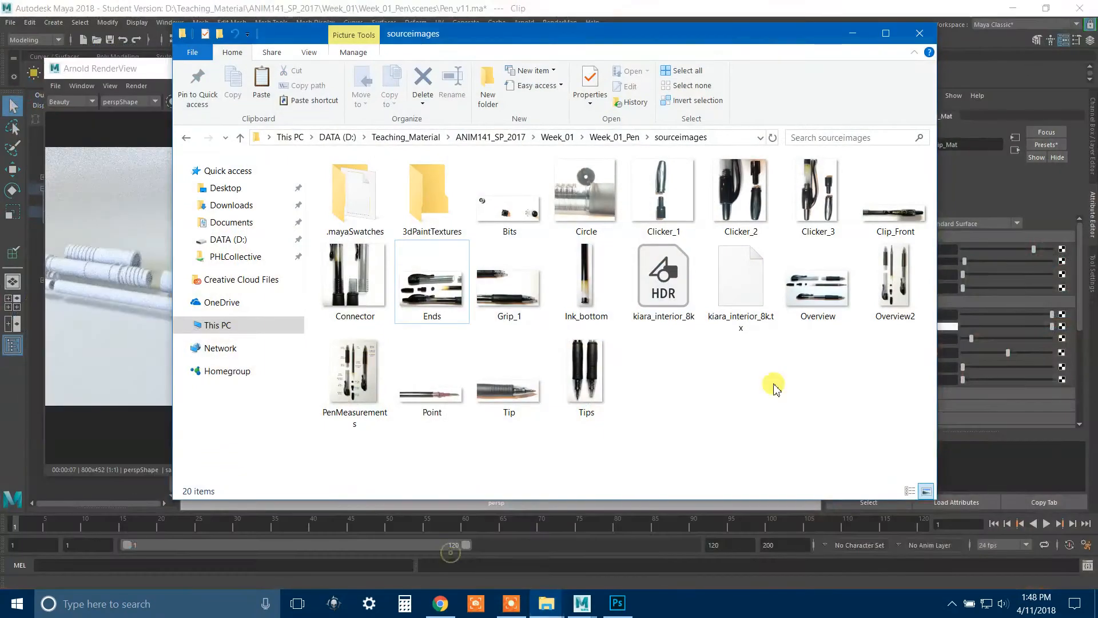
{"action": "left_click", "coordinate": [330, 140]}
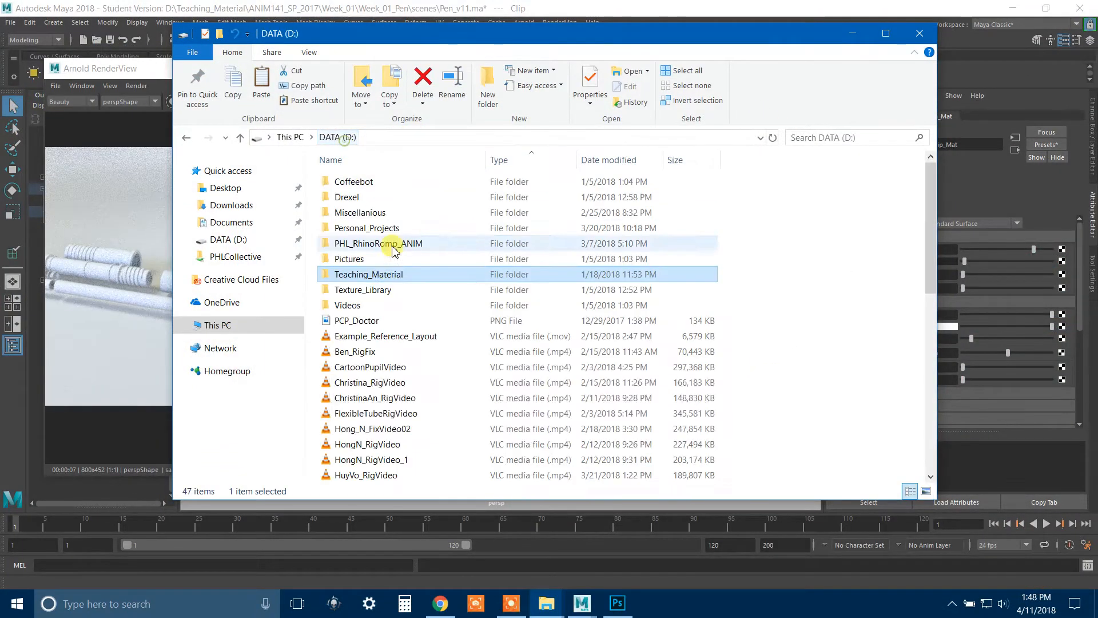
{"action": "double_click", "coordinate": [380, 290]}
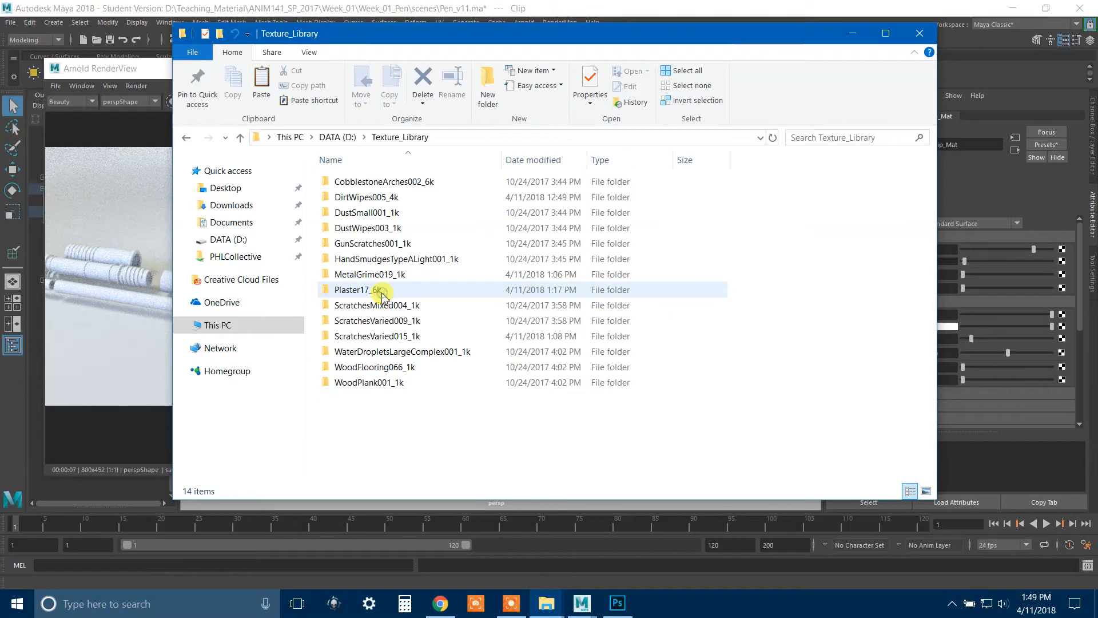
Step: Preview the image DirtWipes005_OVERLAY_VAR1_4K from the DirtWipes005_4k folder
{"action": "double_click", "coordinate": [376, 202]}
{"action": "left_click", "coordinate": [498, 210]}
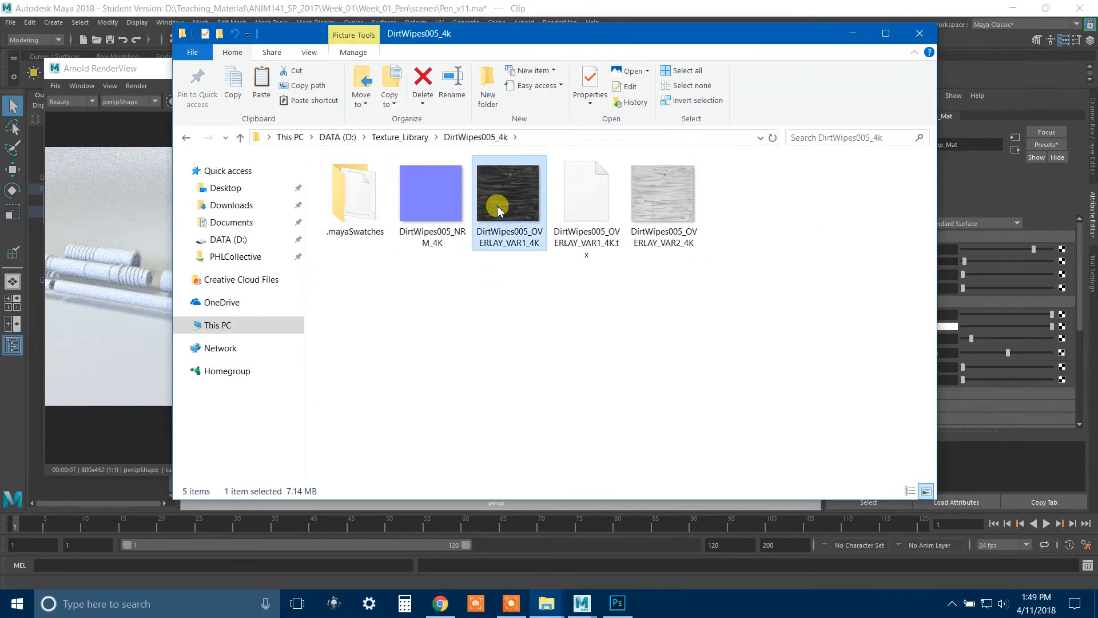
{"action": "double_click", "coordinate": [498, 209]}
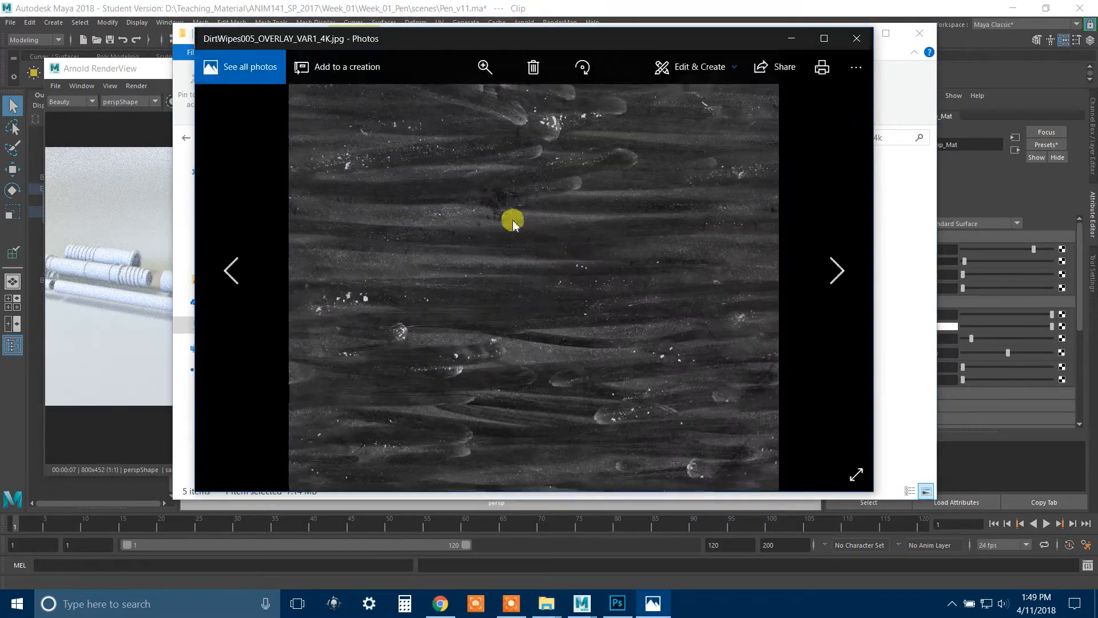
{"action": "left_click", "coordinate": [858, 39]}
Step: Return to Texture_Library and preview the image DustSmall001_OVERLAY_1K from the DustSmall001_1k folder
{"action": "left_click", "coordinate": [384, 143]}
{"action": "double_click", "coordinate": [294, 222]}
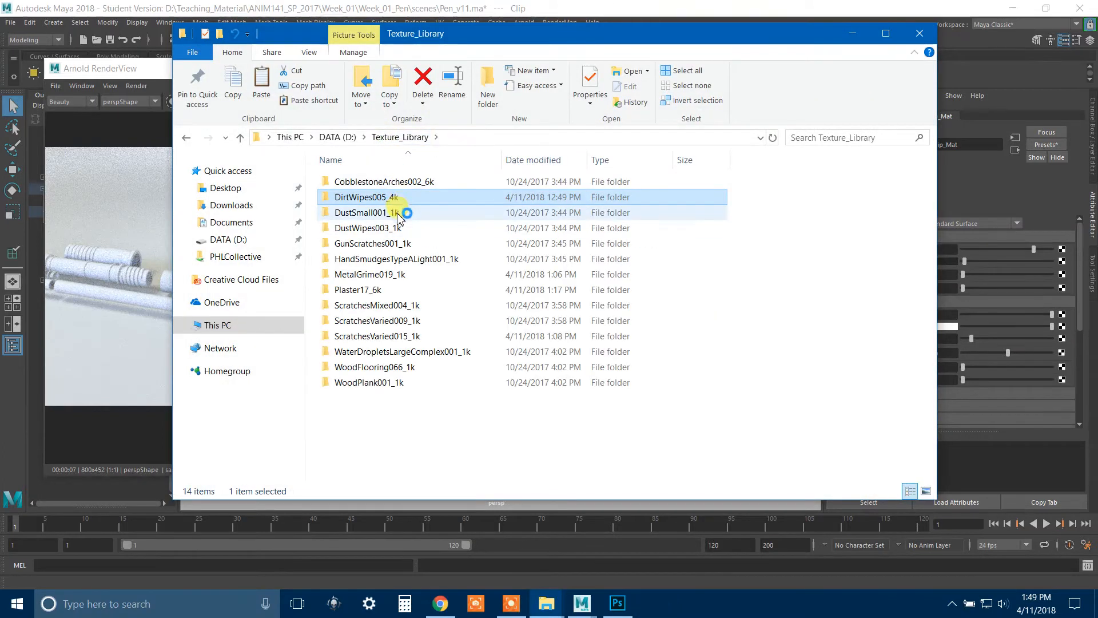
{"action": "double_click", "coordinate": [377, 205]}
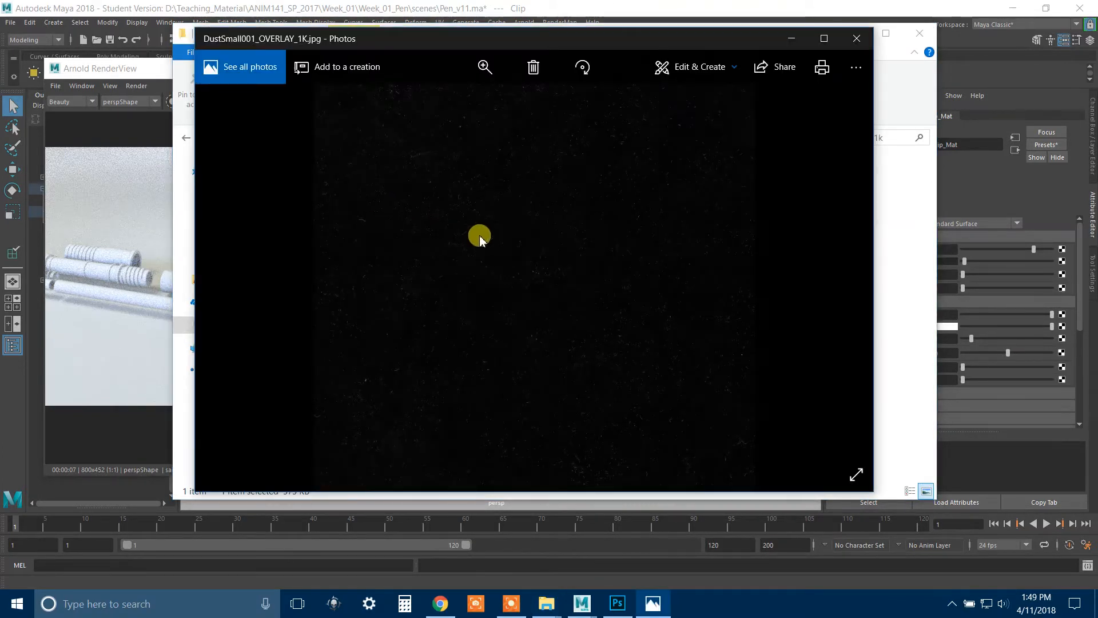
{"action": "left_click", "coordinate": [857, 38]}
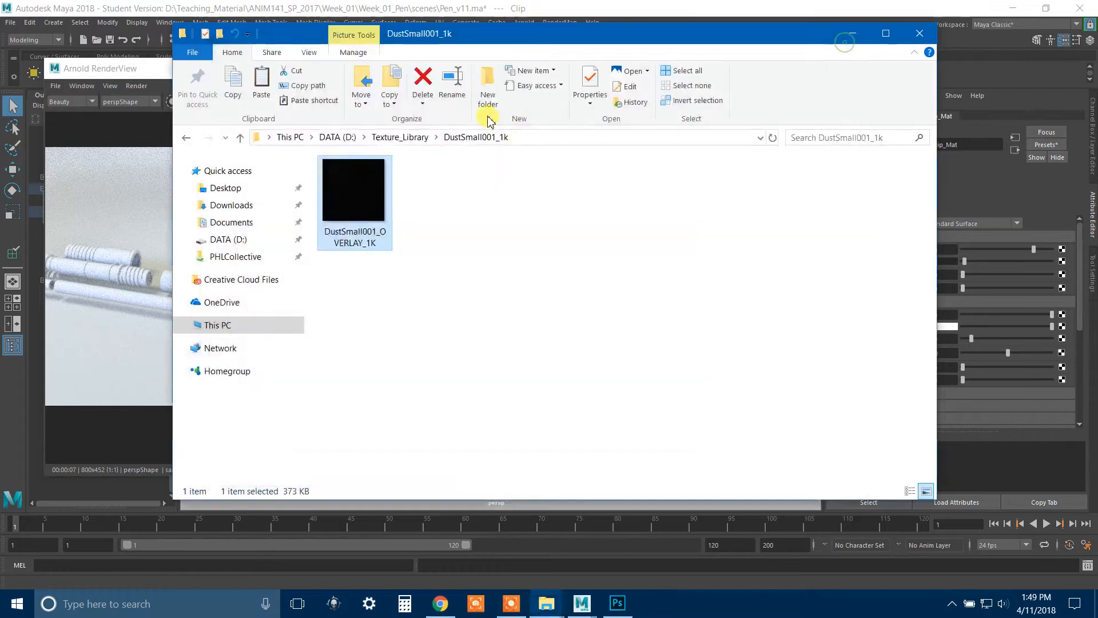
Step: Open the DustWipes003_1k folder in Texture_Library and examine the image DustWipes003_OVERLAY_VAR1_1K
{"action": "left_click", "coordinate": [388, 138]}
{"action": "left_click", "coordinate": [378, 229]}
{"action": "double_click", "coordinate": [378, 232]}
{"action": "double_click", "coordinate": [432, 209]}
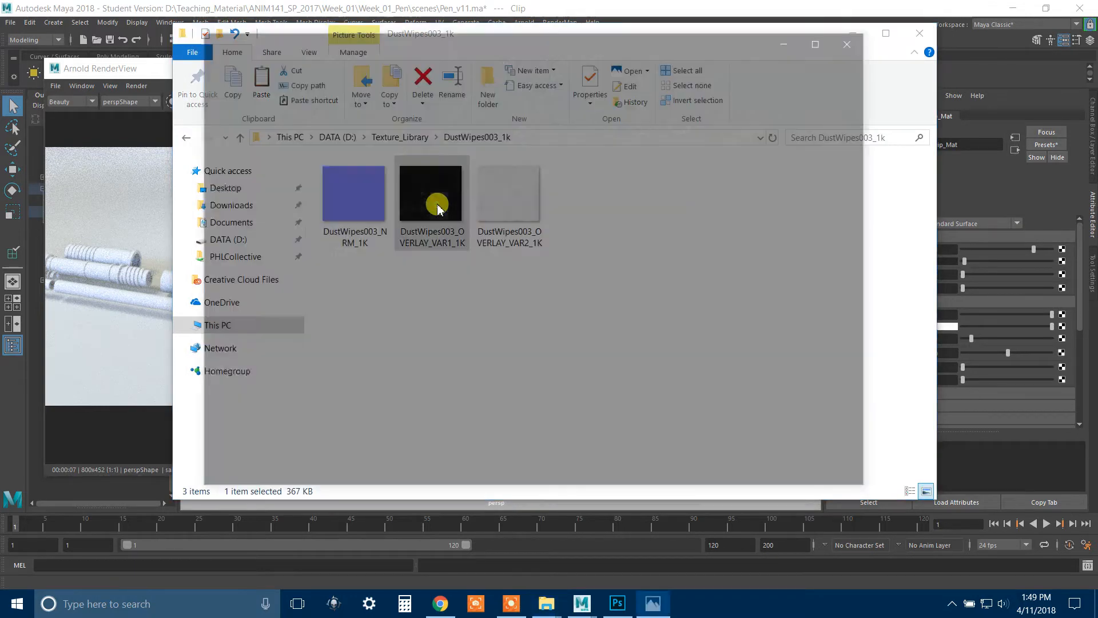
{"action": "scroll", "coordinate": [457, 229], "scroll_direction": "up", "scroll_amount": 1}
{"action": "scroll", "coordinate": [480, 245], "scroll_direction": "down", "scroll_amount": 1}
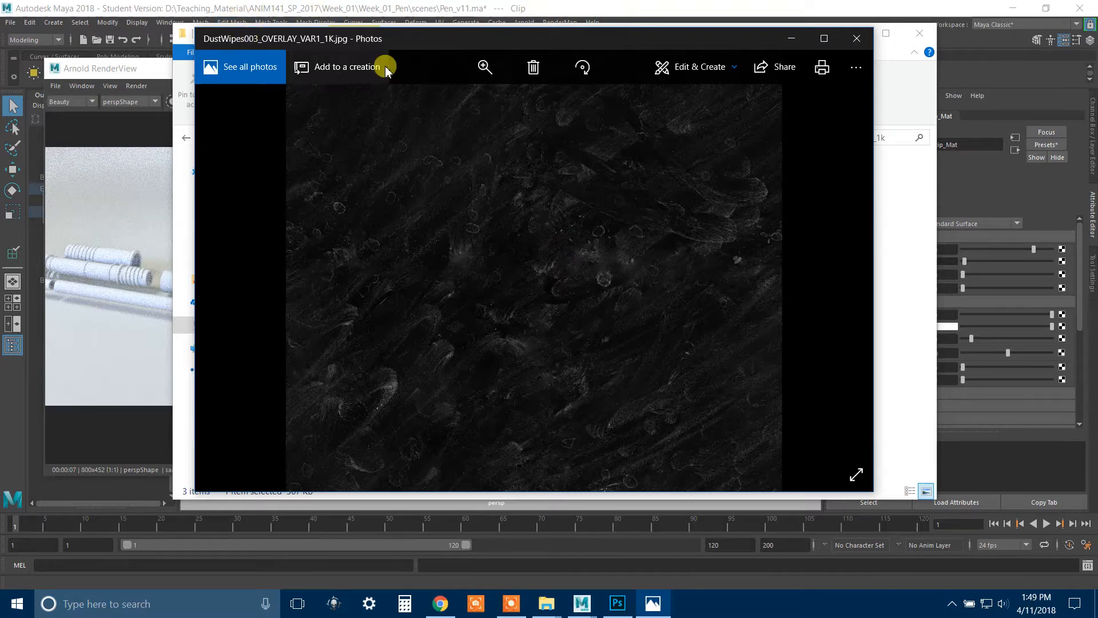
{"action": "left_click", "coordinate": [857, 37]}
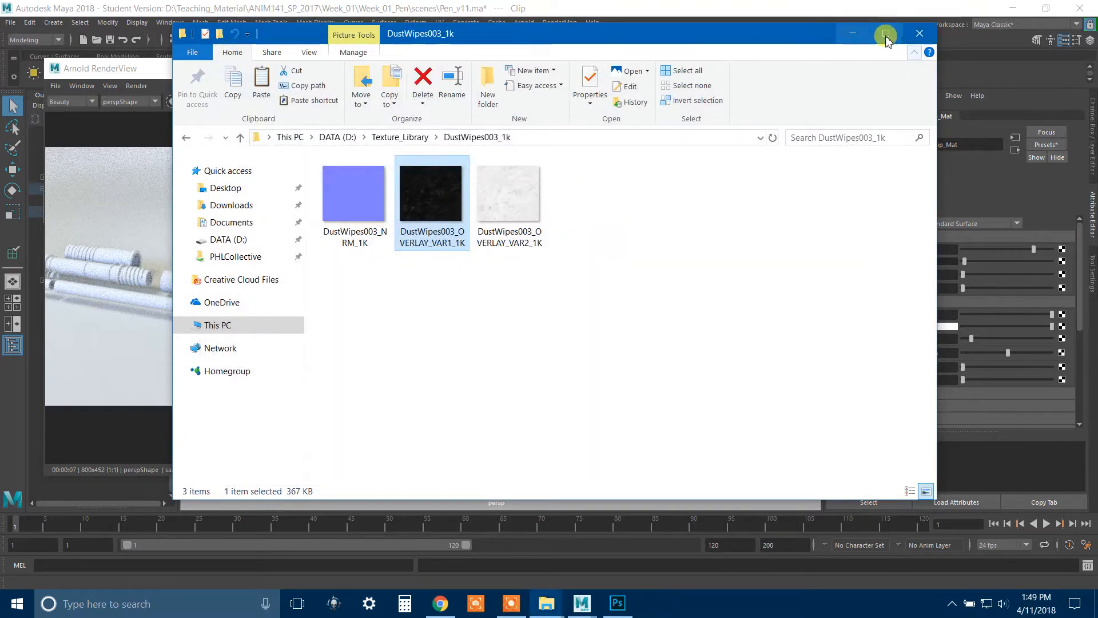
Step: Return to Maya, minimize the Arnold RenderView, and connect a File texture to the specular roughness of Pen_Clip_Mat
{"action": "left_click", "coordinate": [853, 34]}
{"action": "left_click", "coordinate": [304, 79]}
{"action": "left_click_drag", "start_coordinate": [305, 79], "coordinate": [343, 67]}
{"action": "left_click", "coordinate": [383, 68]}
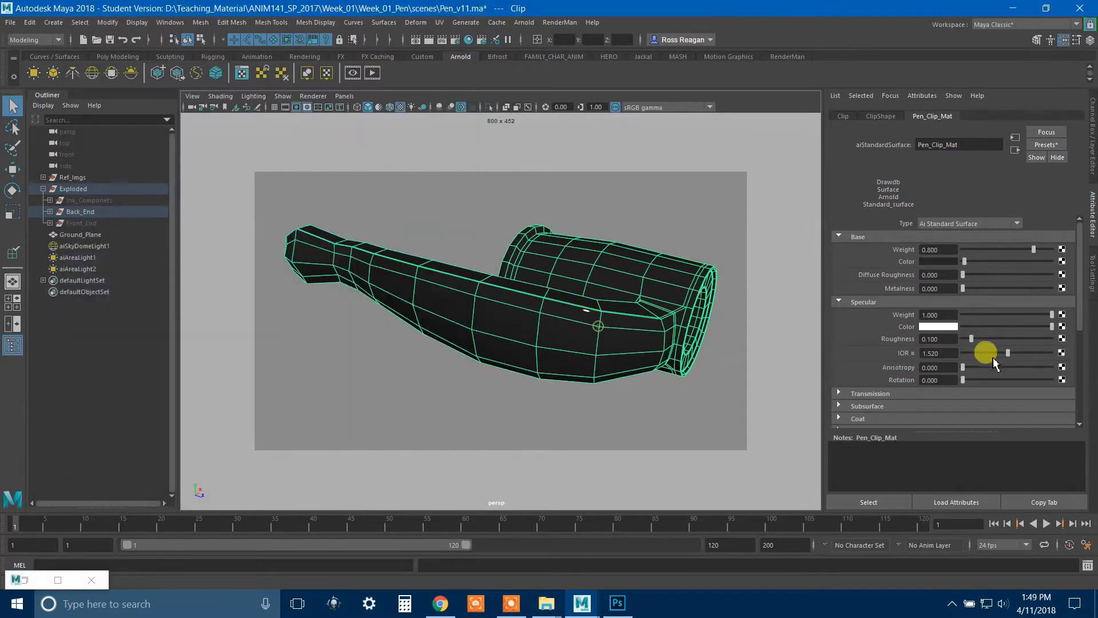
{"action": "left_click", "coordinate": [1062, 337]}
{"action": "left_click_drag", "start_coordinate": [450, 208], "coordinate": [526, 91]}
{"action": "left_click", "coordinate": [567, 192]}
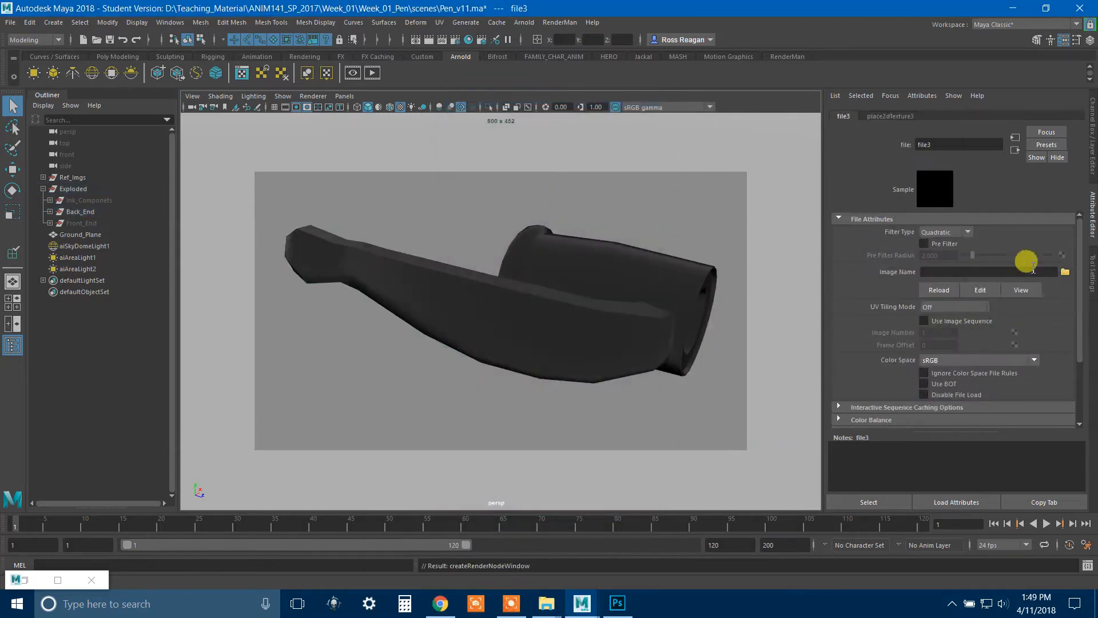
Step: Compare the overlay images in Texture_Library's DustWipes003_1k folder and load DustWipes003_OVERLAY_VAR1_1K.jpg into the file node
{"action": "left_click", "coordinate": [1064, 272]}
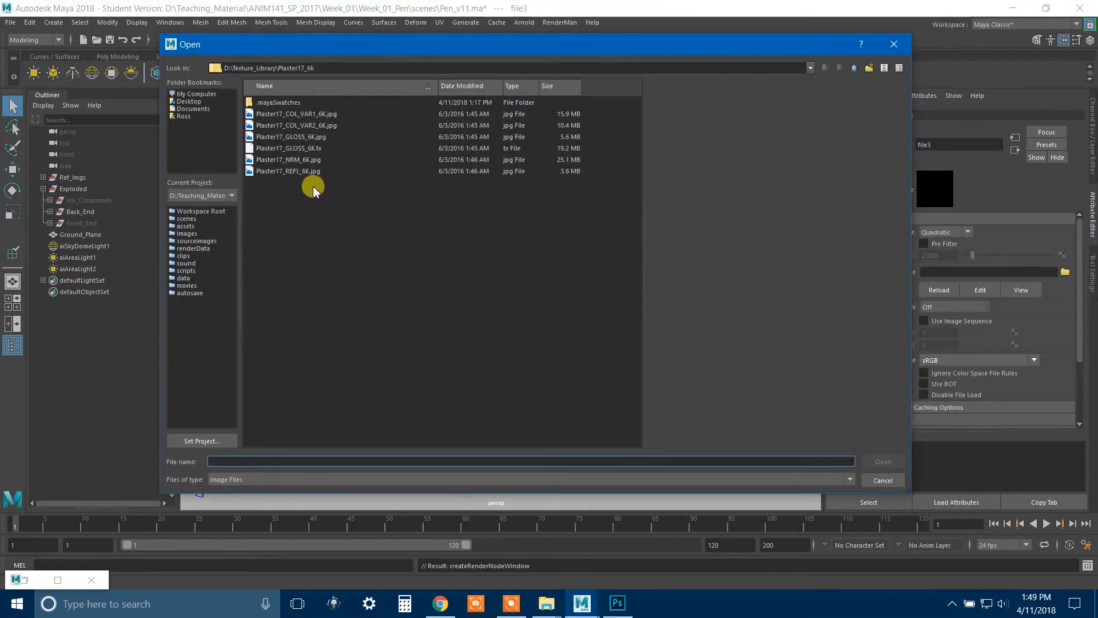
{"action": "left_click", "coordinate": [854, 68]}
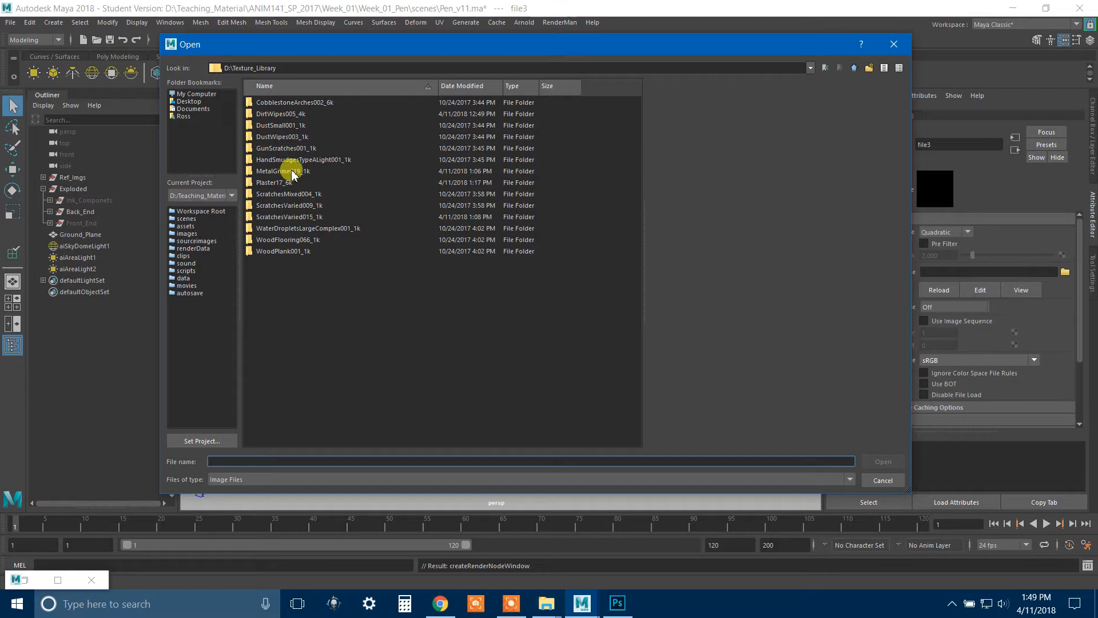
{"action": "double_click", "coordinate": [287, 136]}
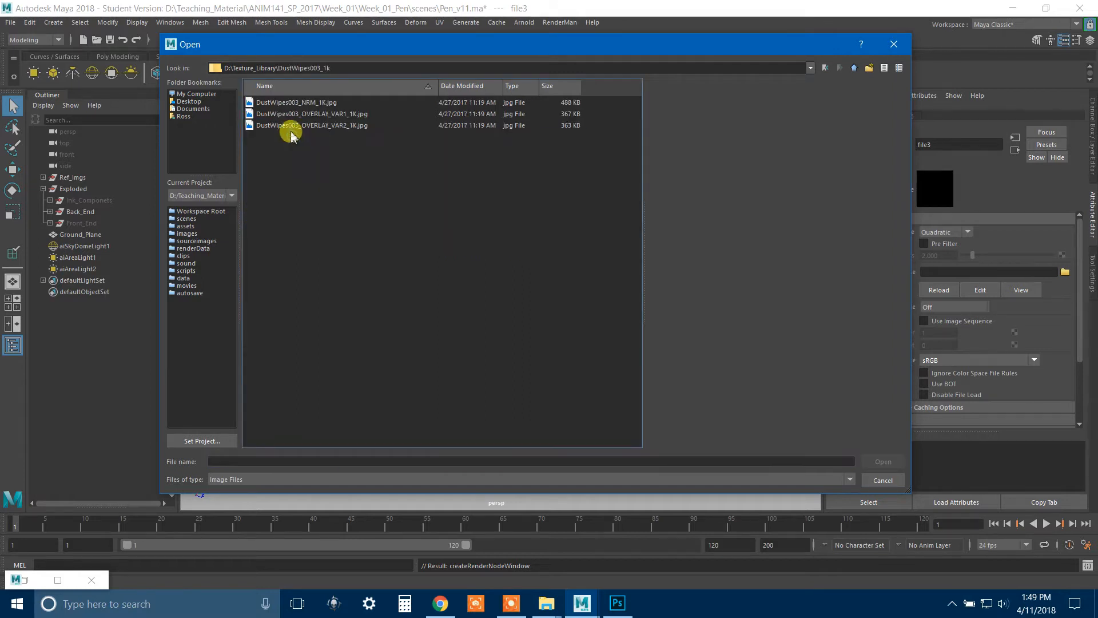
{"action": "left_click", "coordinate": [298, 114]}
{"action": "left_click", "coordinate": [297, 125]}
{"action": "left_click", "coordinate": [307, 117]}
{"action": "left_click", "coordinate": [307, 126]}
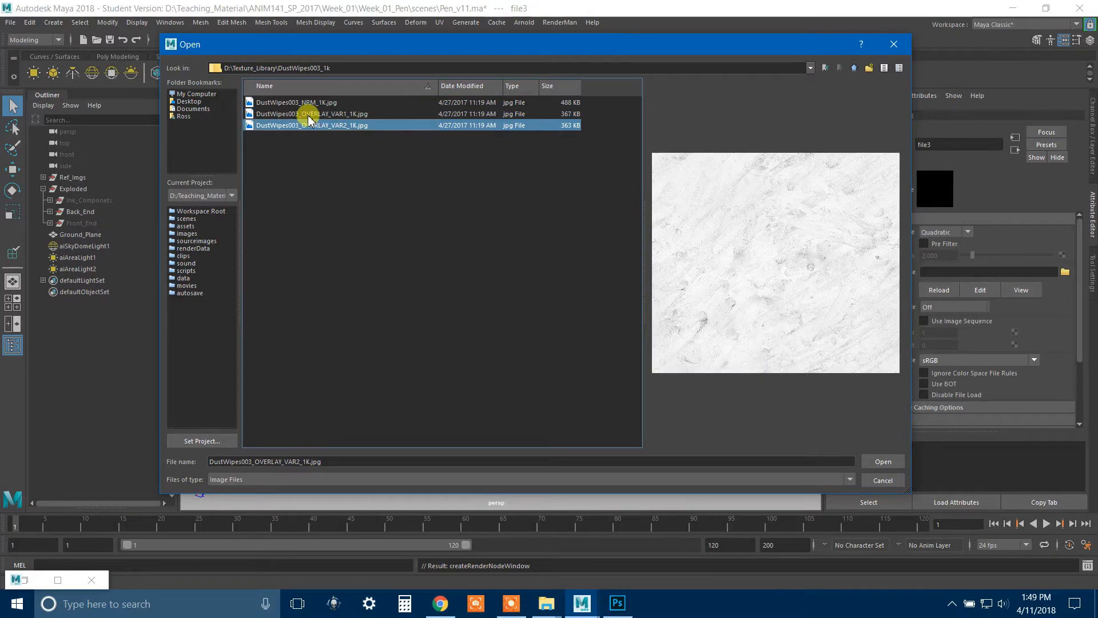
{"action": "left_click", "coordinate": [308, 114]}
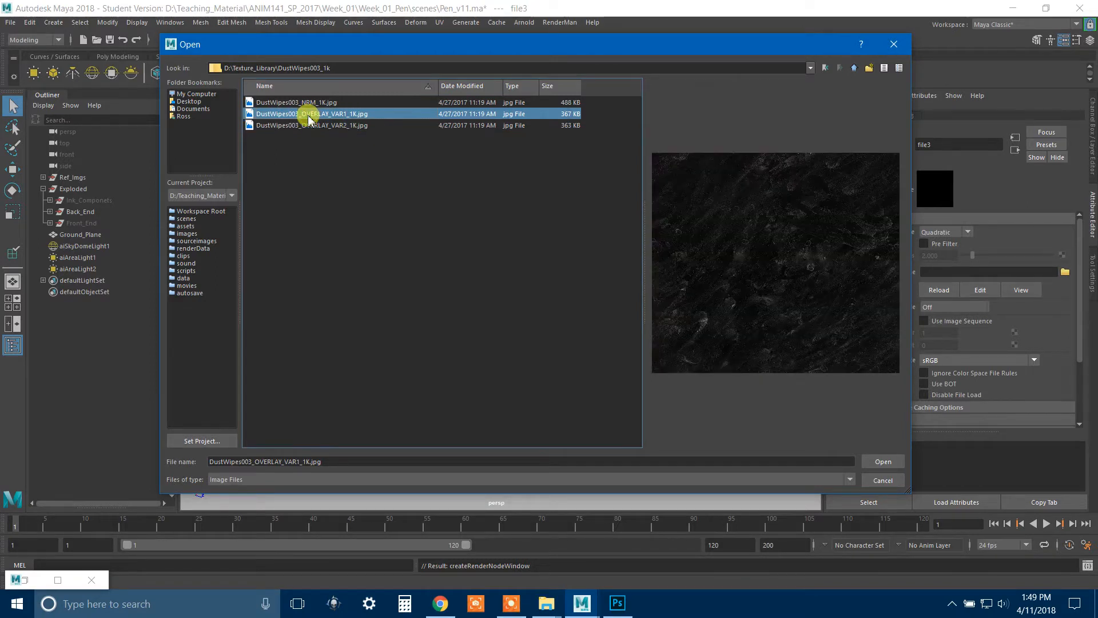
{"action": "left_click", "coordinate": [881, 460]}
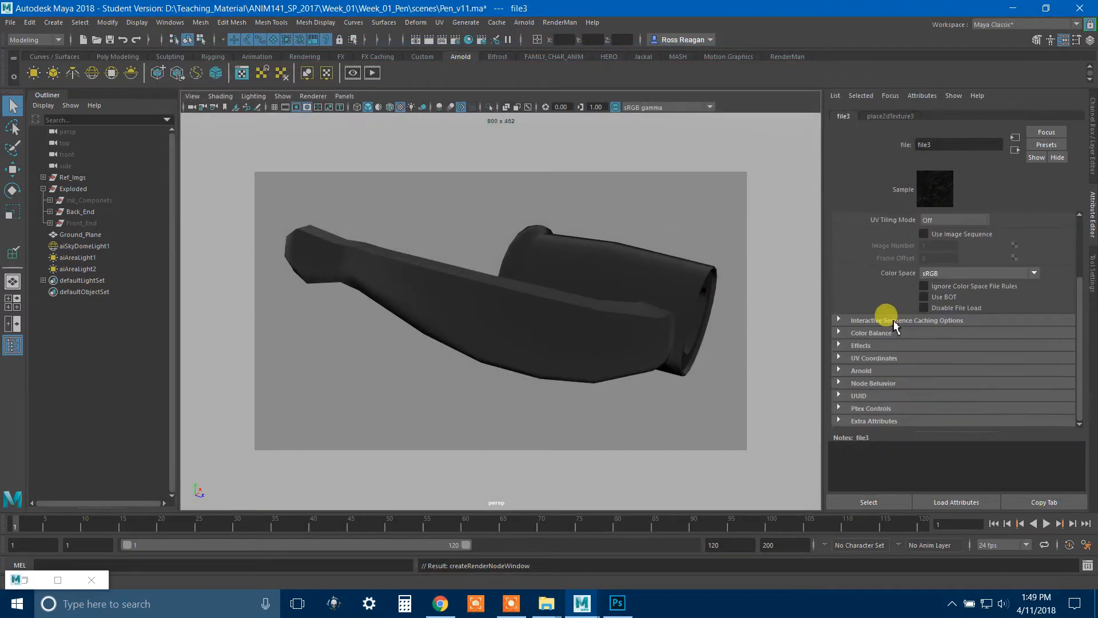
Step: Render the clip again in the Arnold RenderView and examine the surface up close and as a whole
{"action": "double_click", "coordinate": [26, 579]}
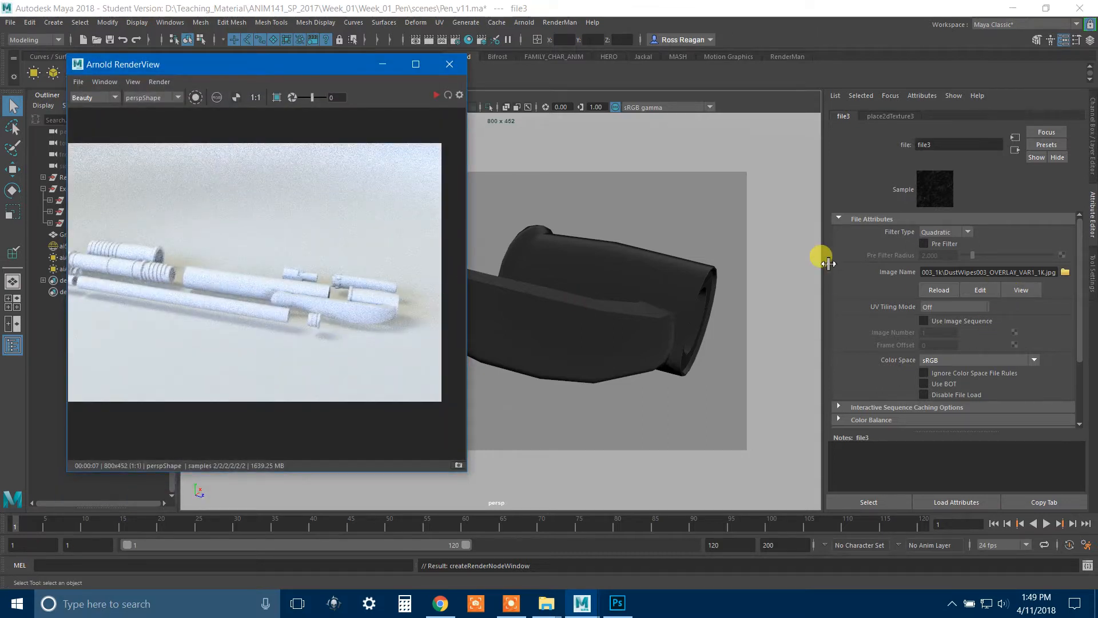
{"action": "left_click", "coordinate": [448, 96]}
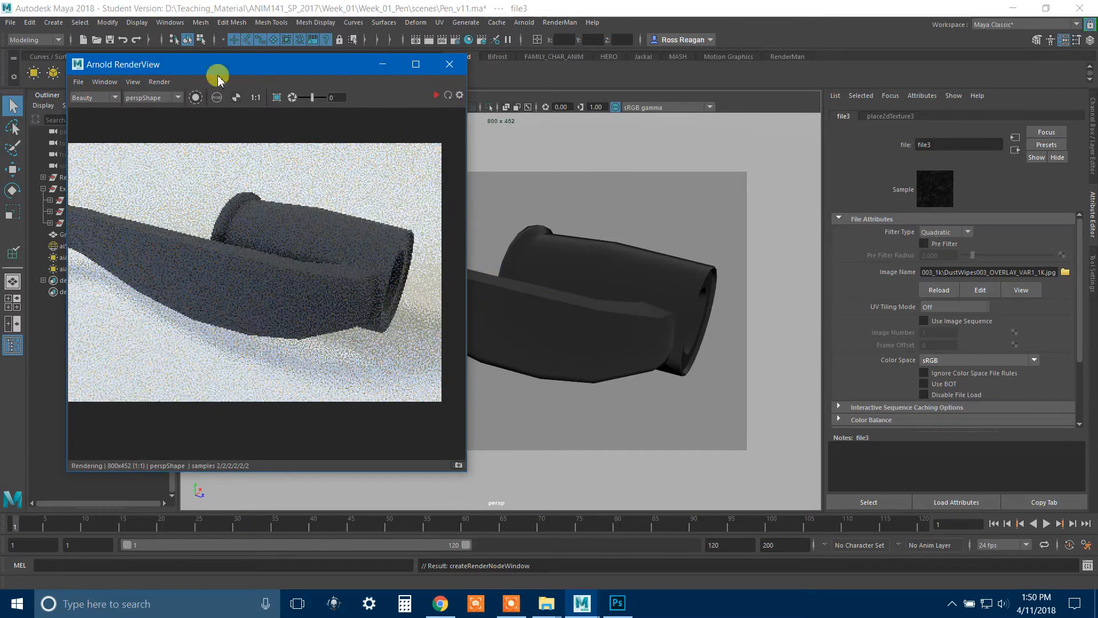
{"action": "scroll", "coordinate": [269, 238], "scroll_direction": "down", "scroll_amount": 2}
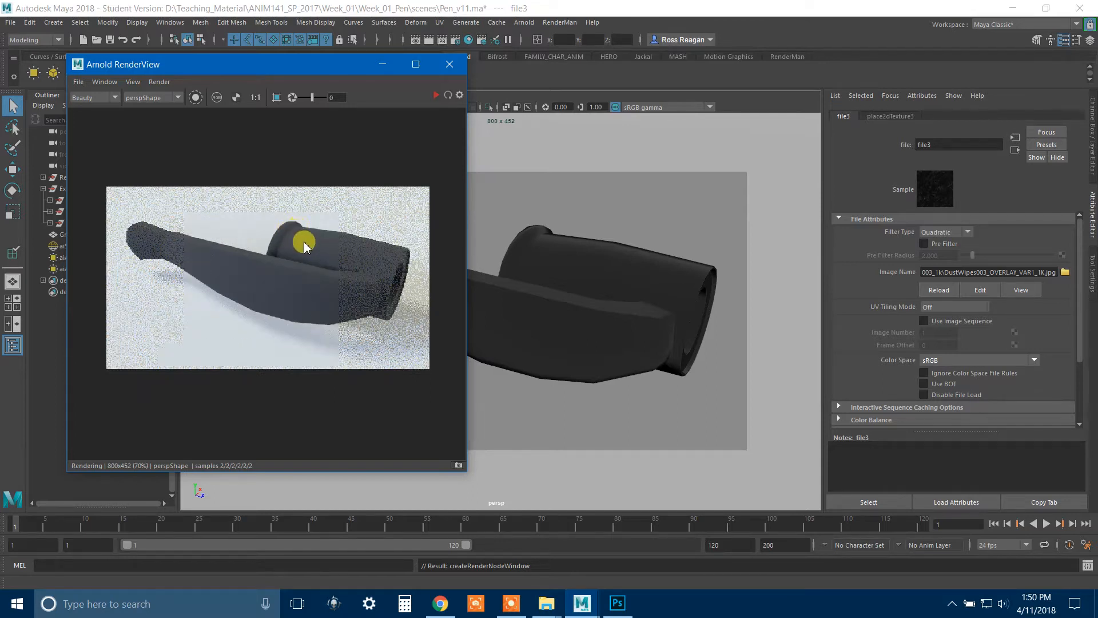
{"action": "scroll", "coordinate": [304, 245], "scroll_direction": "up", "scroll_amount": 2}
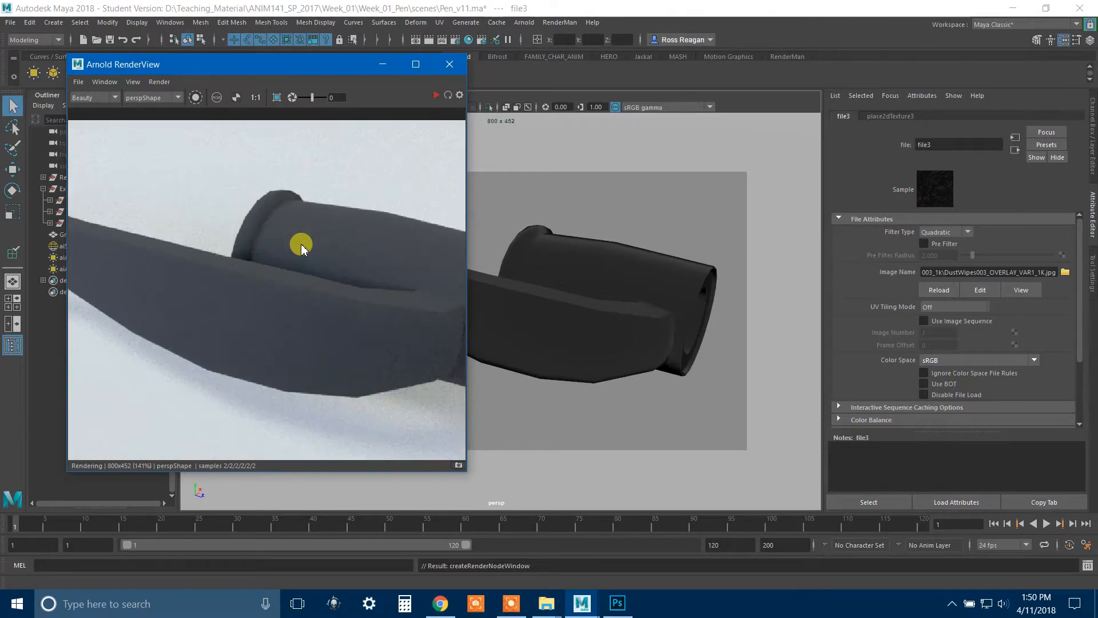
{"action": "scroll", "coordinate": [291, 251], "scroll_direction": "down", "scroll_amount": 2}
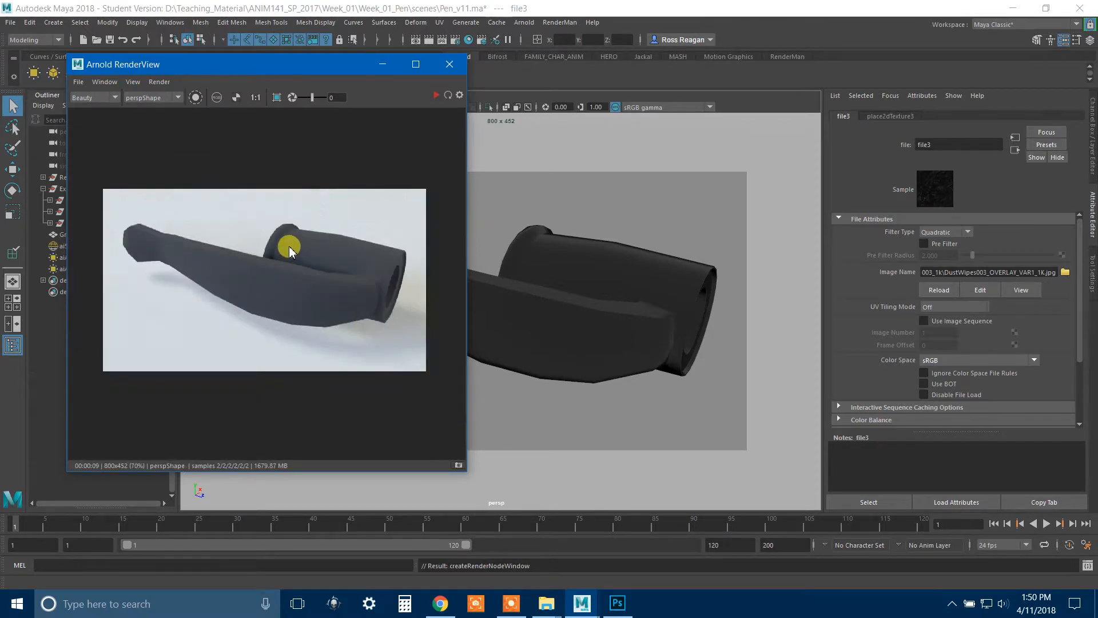
{"action": "middle_click_drag", "start_coordinate": [296, 256], "coordinate": [282, 256]}
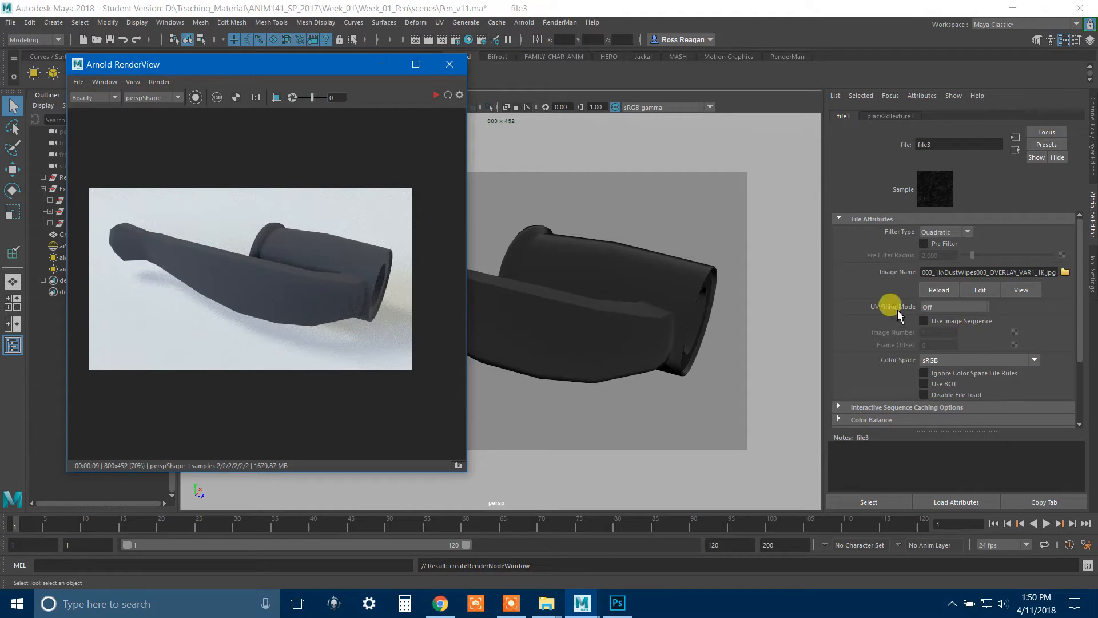
Step: Graph the Pen_Clip_Mat shading network in Hypershade, close the Create pane, and frame all the nodes
{"action": "left_click", "coordinate": [468, 39]}
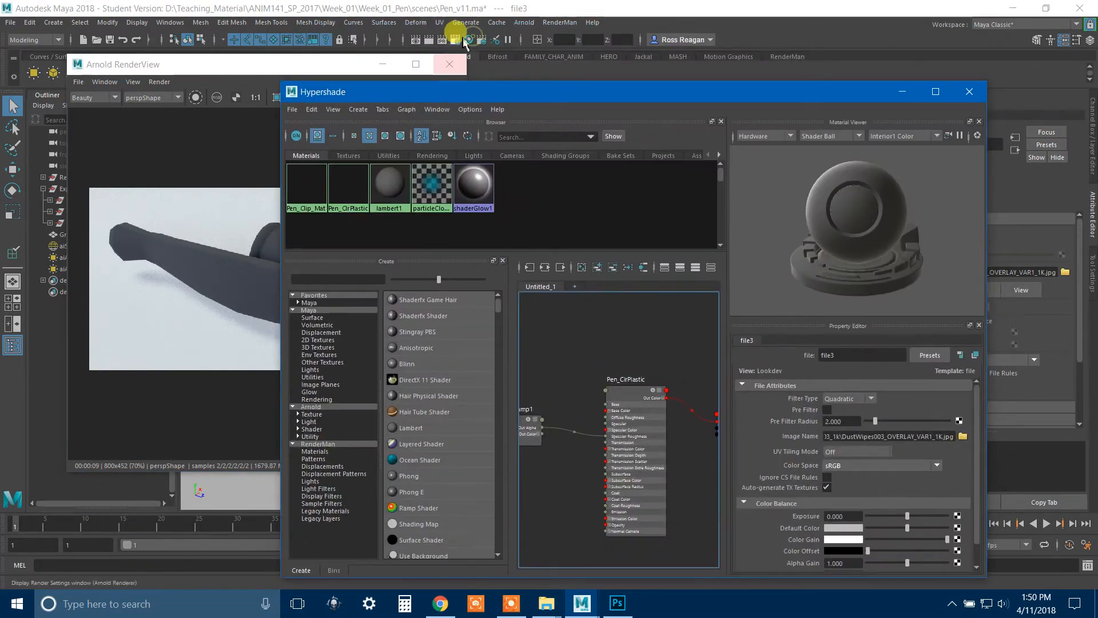
{"action": "left_click_drag", "start_coordinate": [498, 93], "coordinate": [410, 44]}
{"action": "left_click", "coordinate": [469, 333]}
{"action": "left_click", "coordinate": [219, 135]}
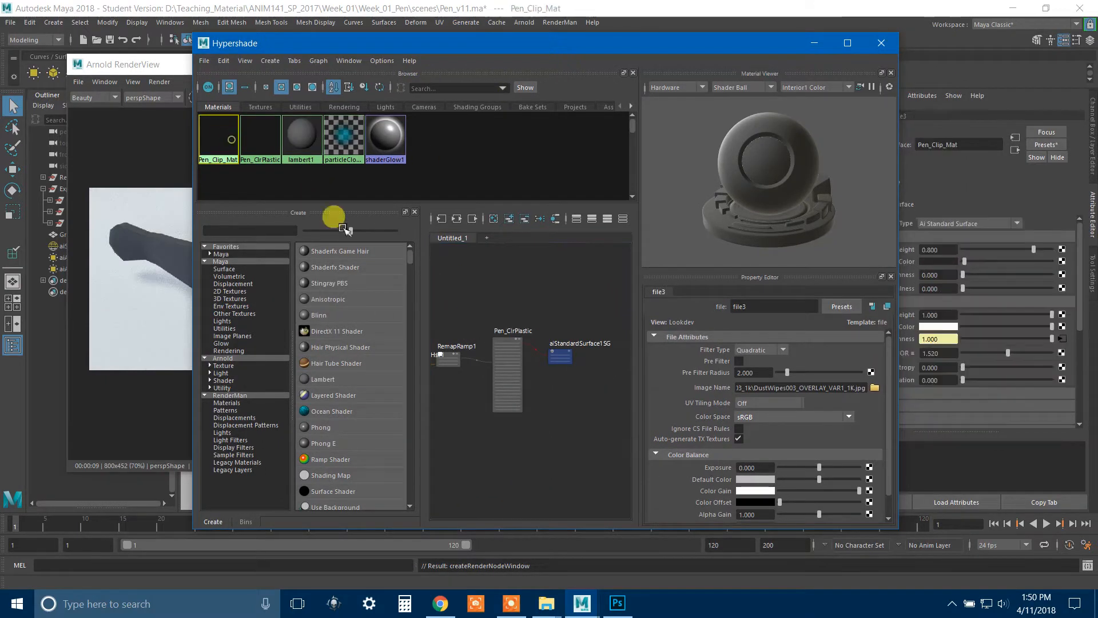
{"action": "left_click", "coordinate": [442, 219]}
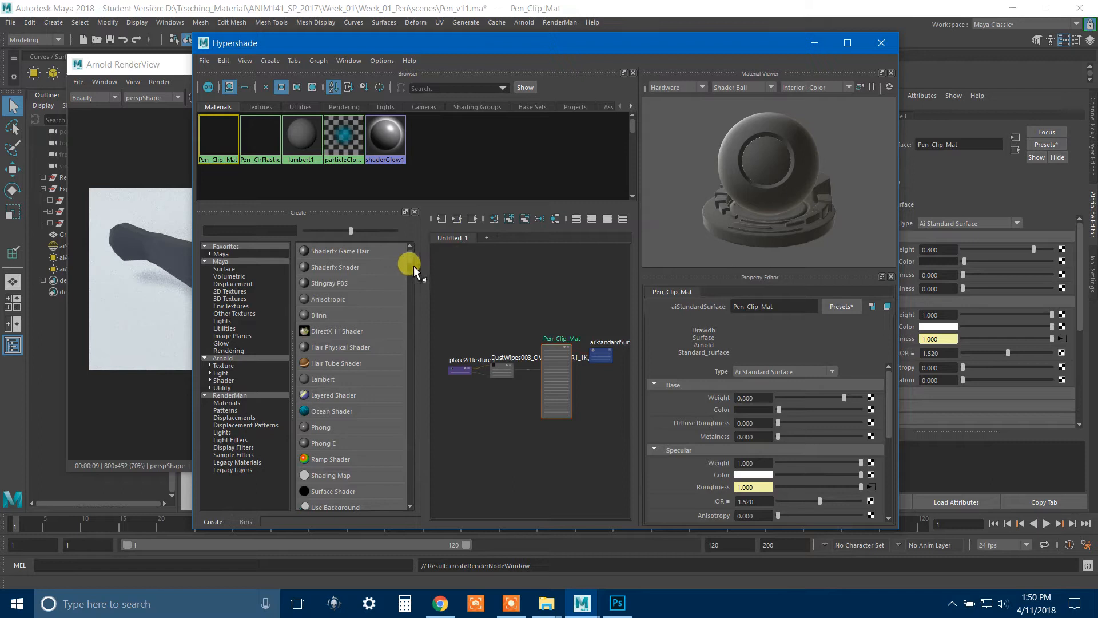
{"action": "left_click", "coordinate": [415, 212]}
{"action": "left_click", "coordinate": [415, 213]}
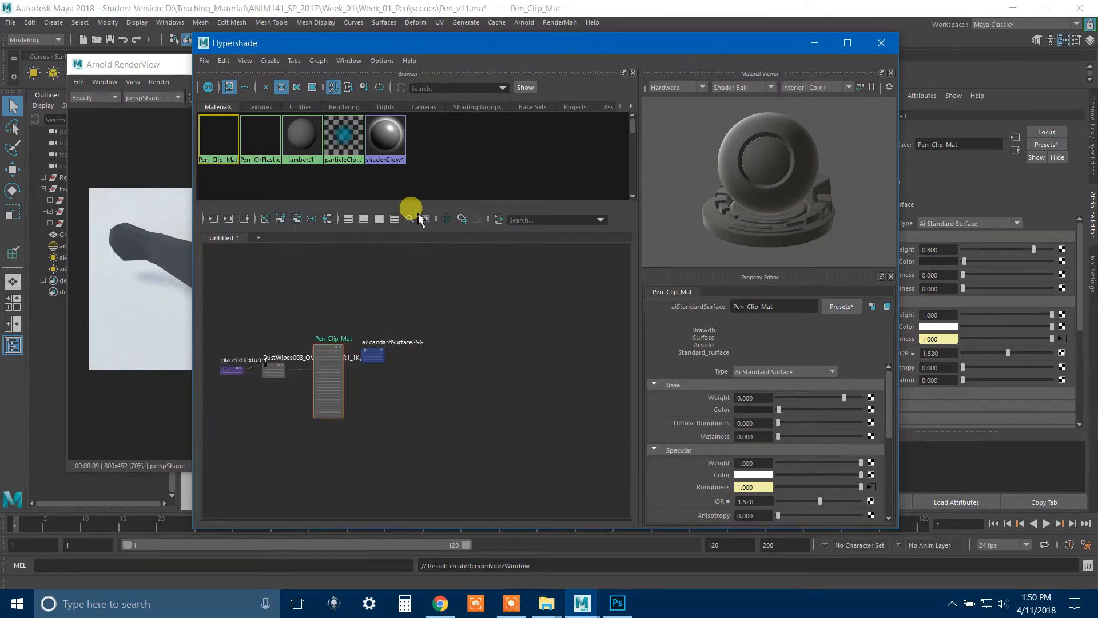
{"action": "key", "text": "a"}
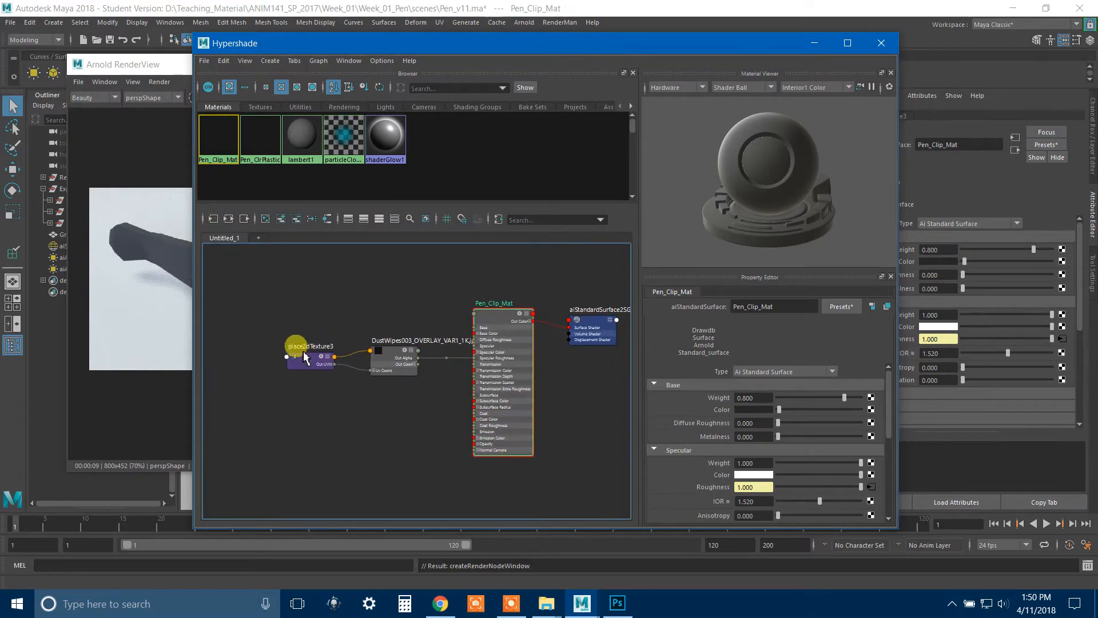
Step: Spread out the place2dTexture3, DustWipes003 file, and Pen_Clip_Mat nodes in Hypershade to expose the alpha-to-specular-roughness connection
{"action": "left_click_drag", "start_coordinate": [304, 360], "coordinate": [232, 315]}
{"action": "left_click_drag", "start_coordinate": [380, 351], "coordinate": [311, 318]}
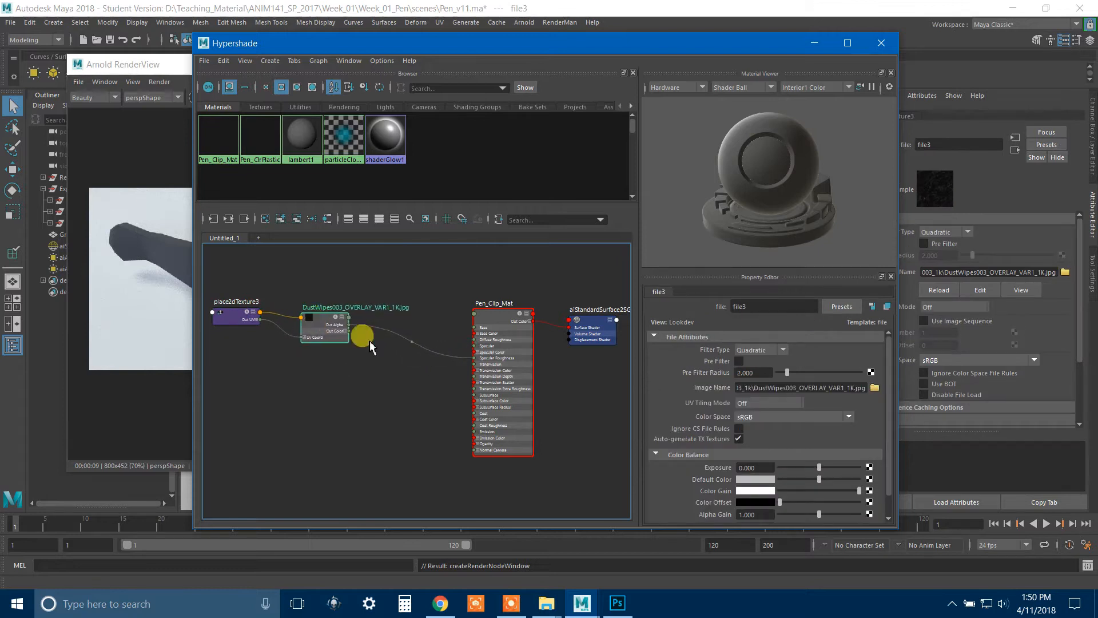
{"action": "left_click_drag", "start_coordinate": [493, 320], "coordinate": [488, 311]}
{"action": "left_click_drag", "start_coordinate": [319, 317], "coordinate": [311, 302]}
{"action": "scroll", "coordinate": [373, 326], "scroll_direction": "up", "scroll_amount": 5}
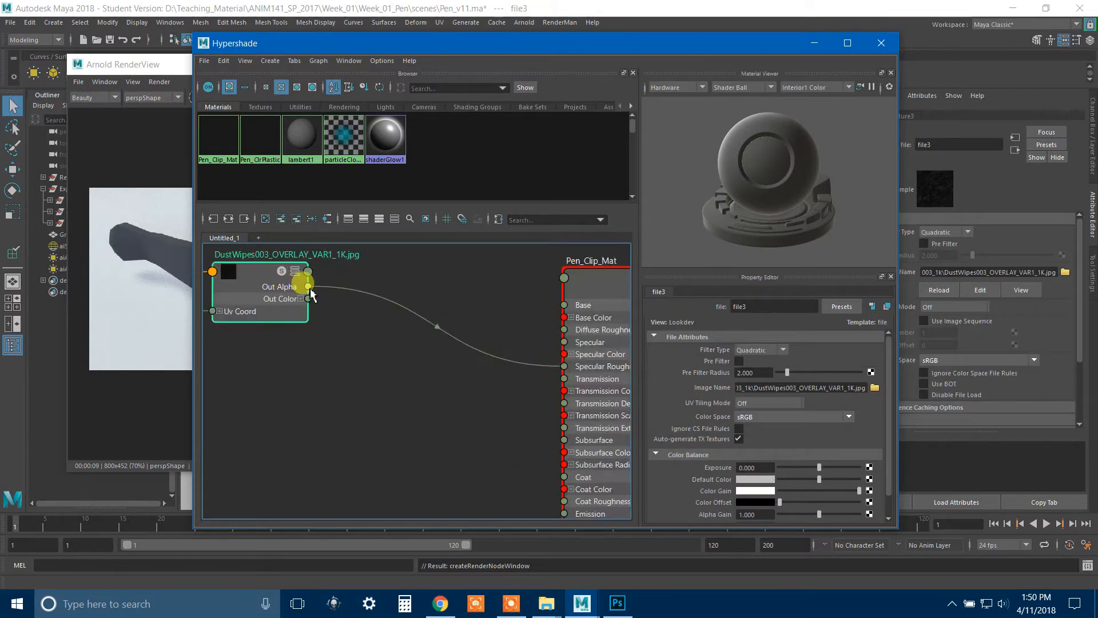
{"action": "middle_click_drag", "start_coordinate": [417, 378], "coordinate": [352, 357], "text": "alt"}
{"action": "scroll", "coordinate": [421, 366], "scroll_direction": "down", "scroll_amount": 3}
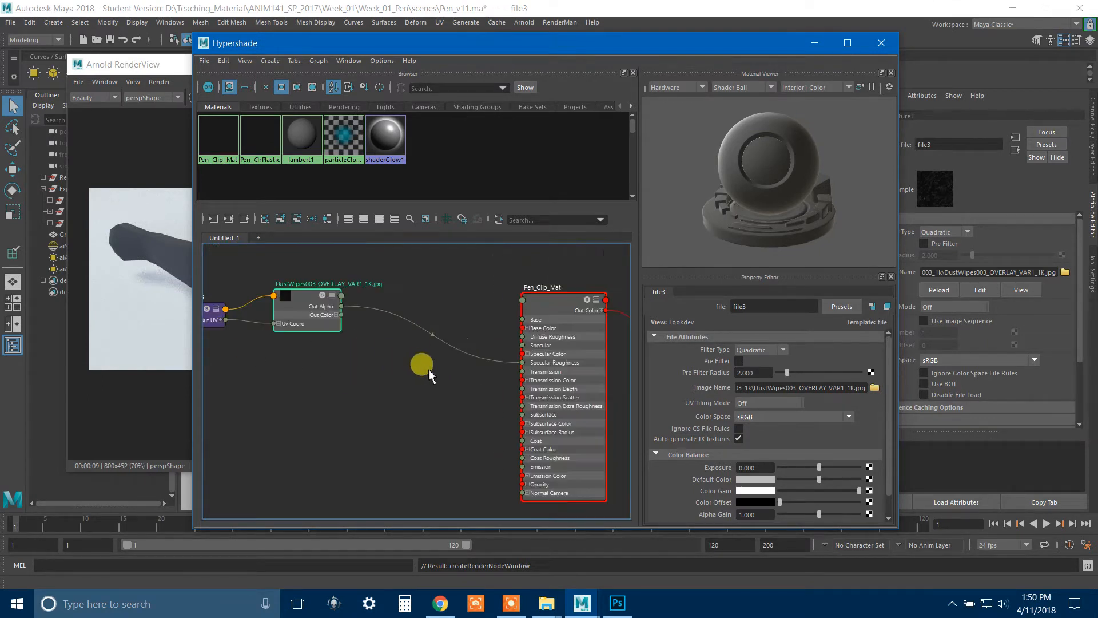
{"action": "left_click_drag", "start_coordinate": [305, 306], "coordinate": [308, 304]}
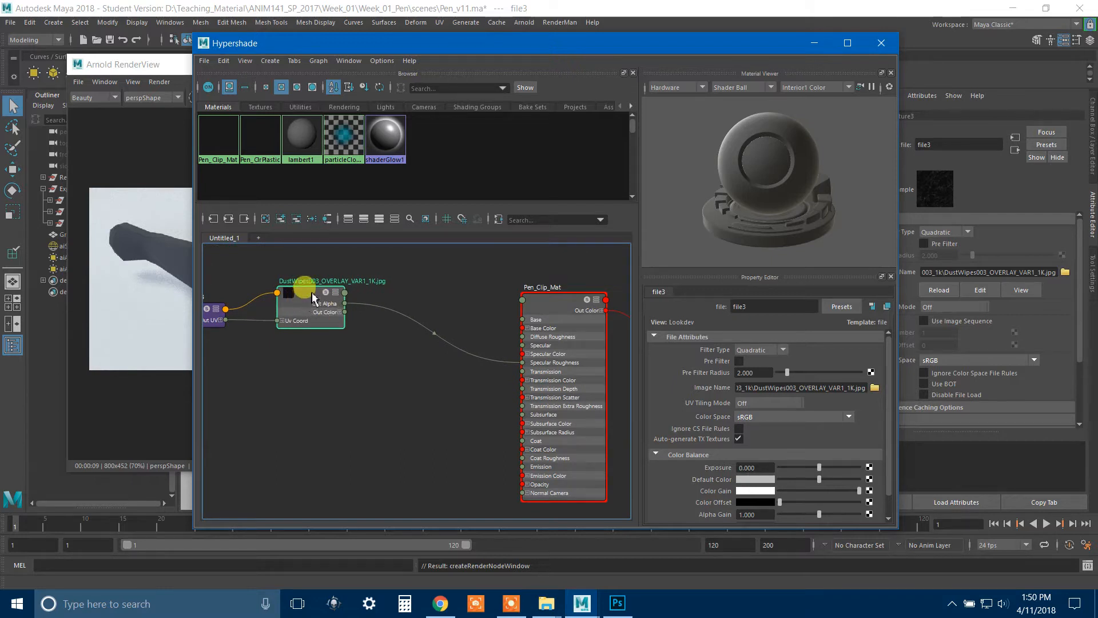
Step: Move Hypershade off the render window and enable Alpha Is Luminance on the dust-wipes file node
{"action": "left_click_drag", "start_coordinate": [453, 42], "coordinate": [581, 28]}
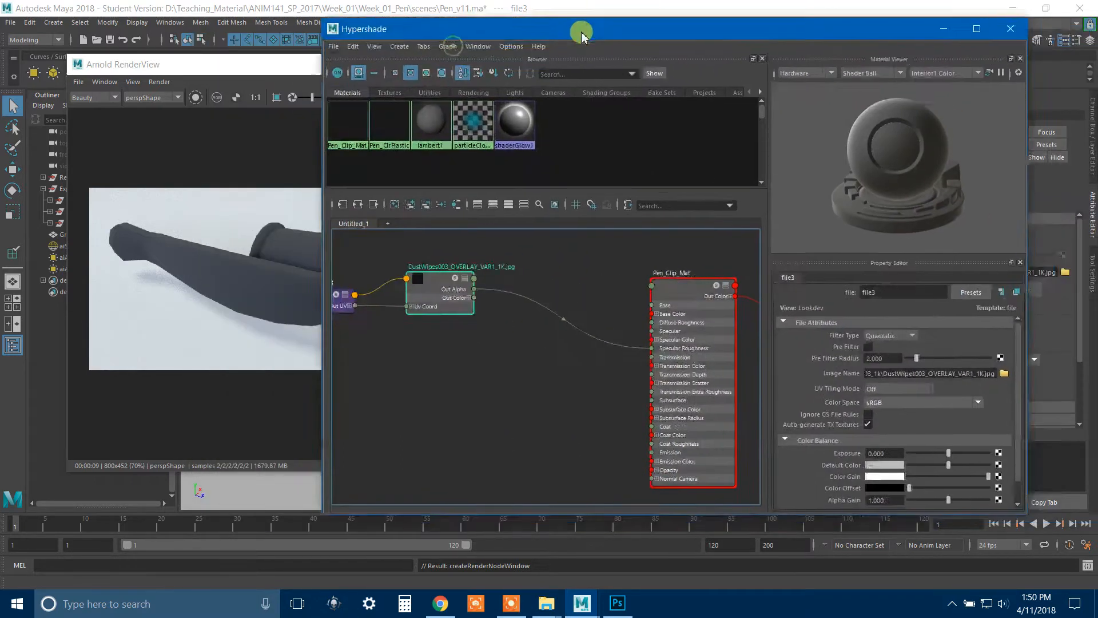
{"action": "scroll", "coordinate": [881, 439], "scroll_direction": "down", "scroll_amount": 1}
{"action": "left_click", "coordinate": [867, 500]}
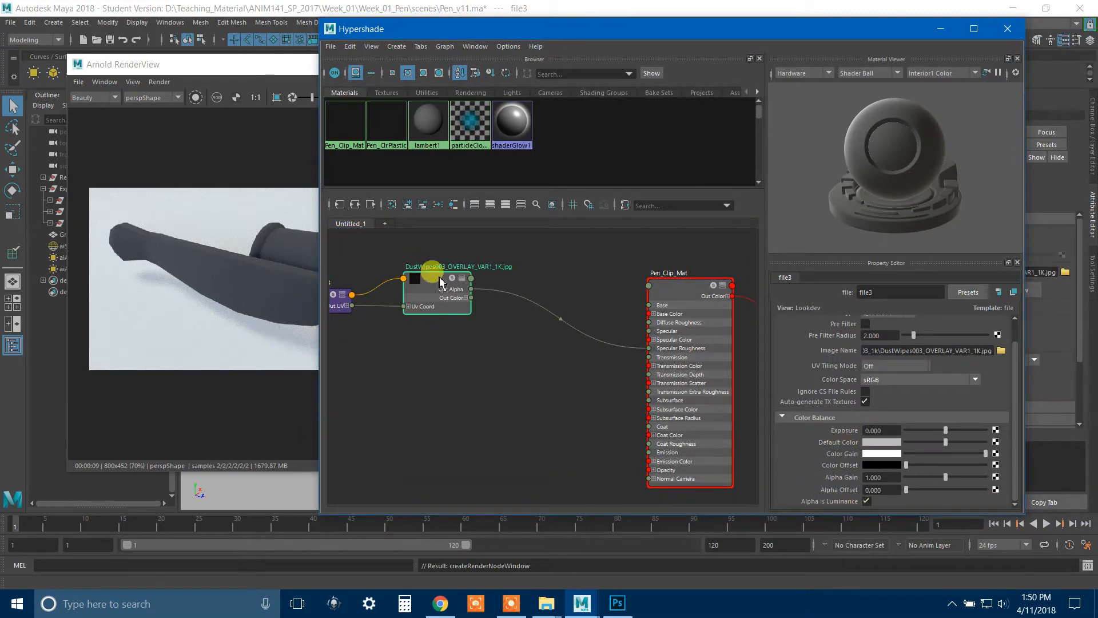
{"action": "left_click_drag", "start_coordinate": [438, 286], "coordinate": [439, 288]}
Step: Update the Arnold render and examine the clip's reflections for the dust-wipes effect, both up close and zoomed out
{"action": "left_click", "coordinate": [216, 117]}
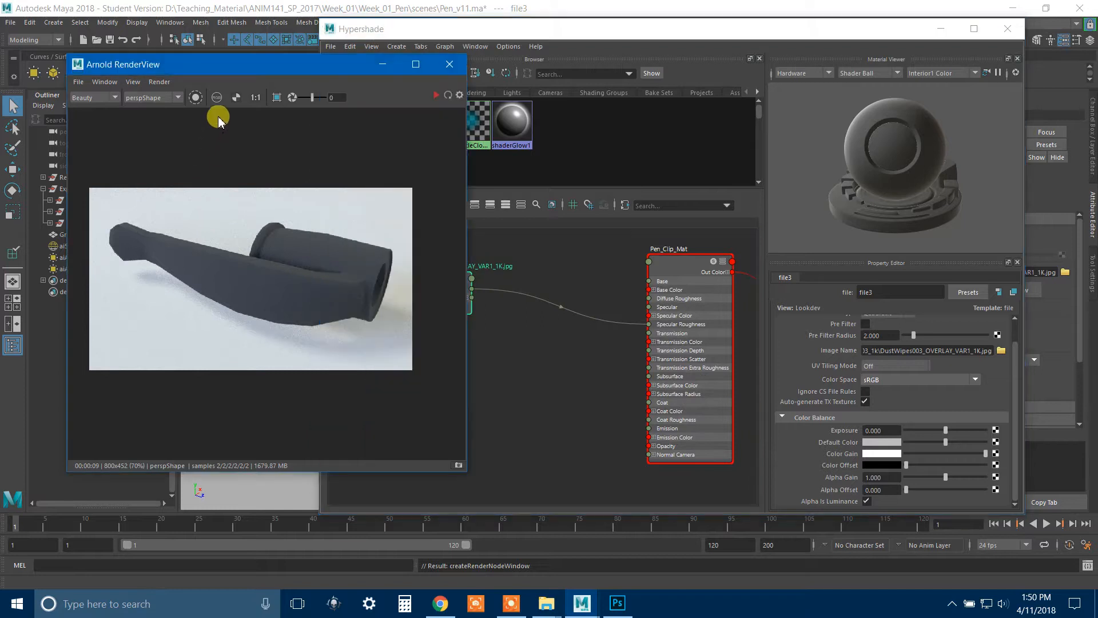
{"action": "left_click", "coordinate": [447, 95]}
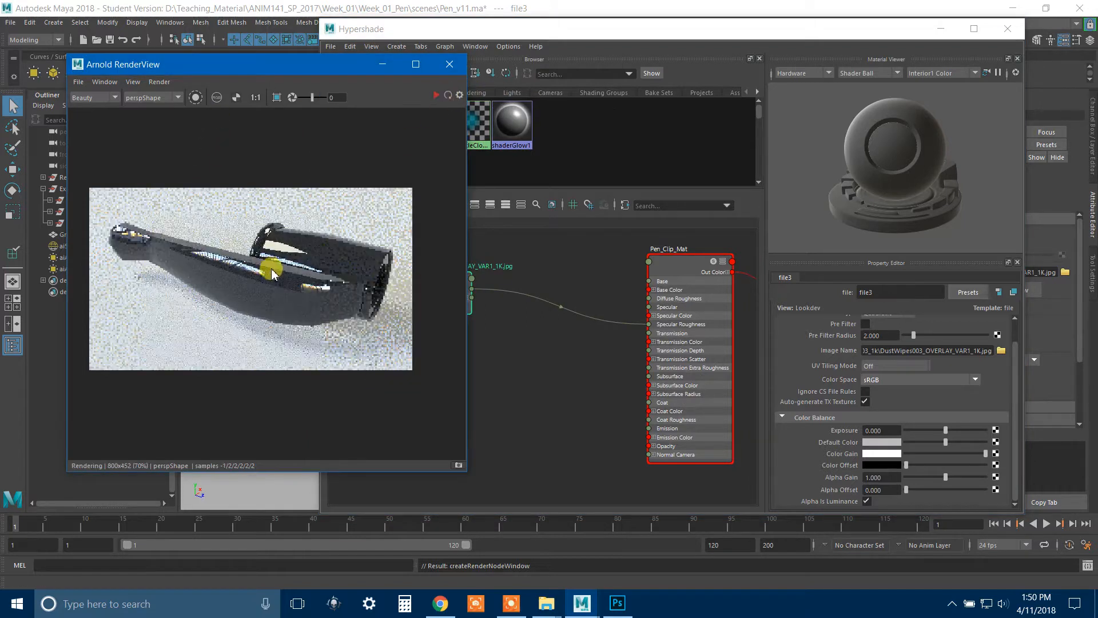
{"action": "scroll", "coordinate": [283, 271], "scroll_direction": "up", "scroll_amount": 4}
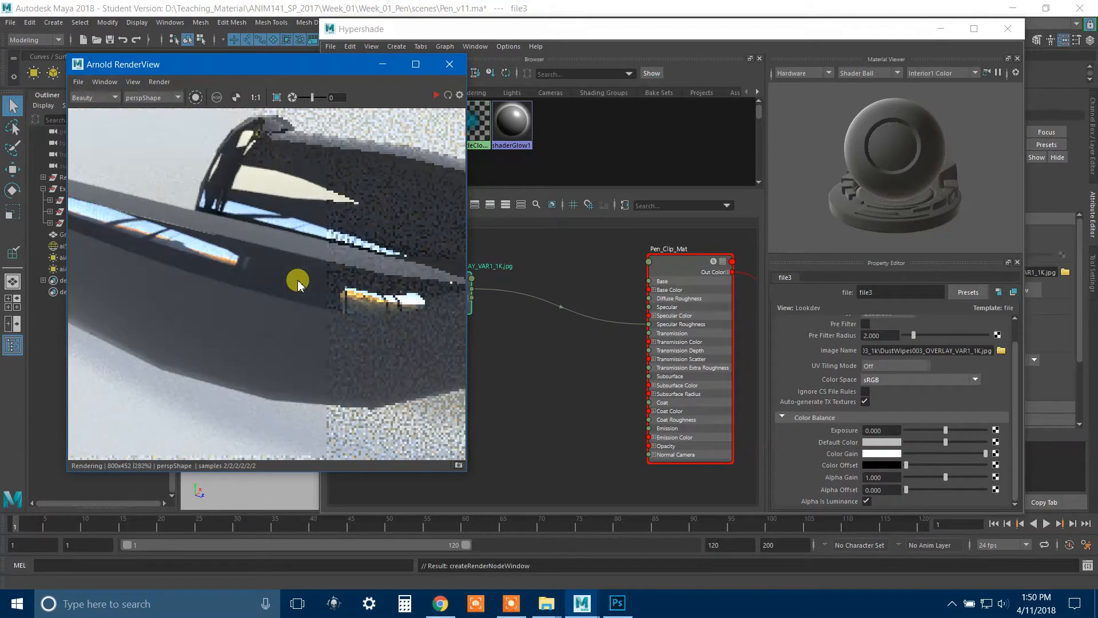
{"action": "scroll", "coordinate": [293, 283], "scroll_direction": "up", "scroll_amount": 1}
{"action": "middle_click_drag", "start_coordinate": [346, 290], "coordinate": [246, 333]}
{"action": "scroll", "coordinate": [314, 274], "scroll_direction": "up", "scroll_amount": 2}
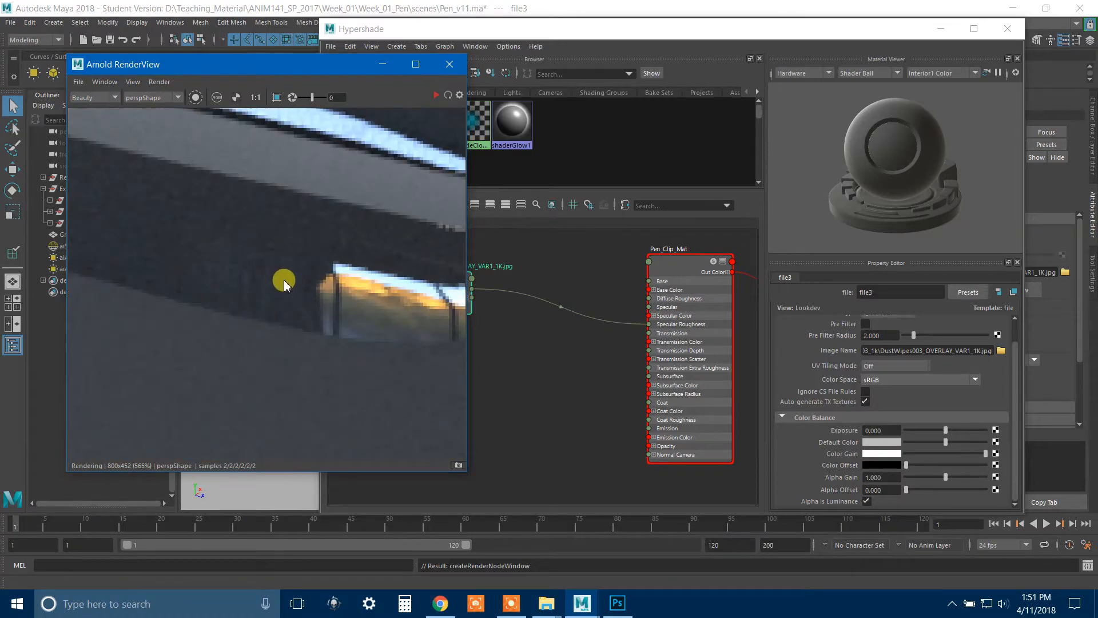
{"action": "scroll", "coordinate": [286, 281], "scroll_direction": "down", "scroll_amount": 4}
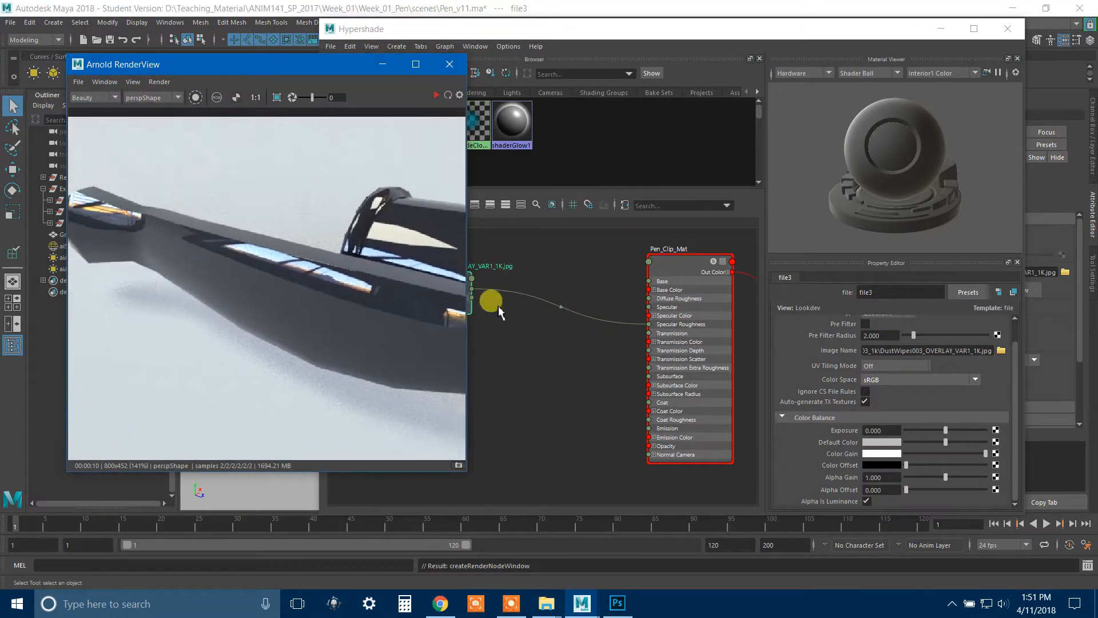
{"action": "middle_click_drag", "start_coordinate": [212, 305], "coordinate": [270, 318]}
{"action": "left_click", "coordinate": [597, 350]}
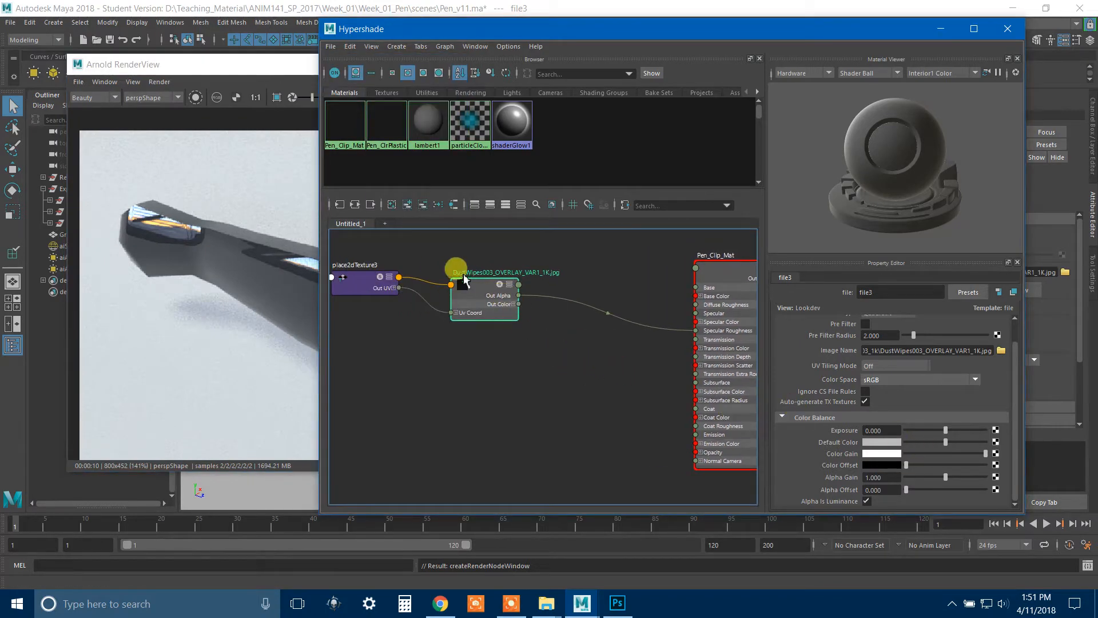
Step: View DustWipes003_OVERLAY_VAR1_1K.jpg from the DustWipes003_1k folder in Photos to examine its light and dark areas, and return to Maya
{"action": "mouse_move", "coordinate": [547, 603]}
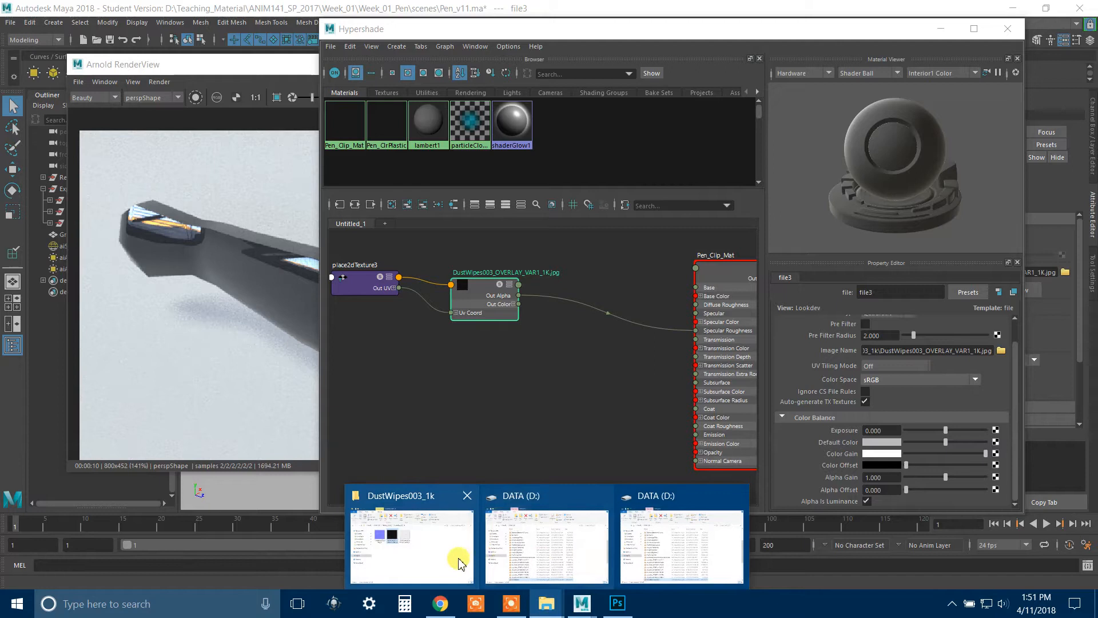
{"action": "left_click", "coordinate": [454, 559]}
{"action": "double_click", "coordinate": [492, 197]}
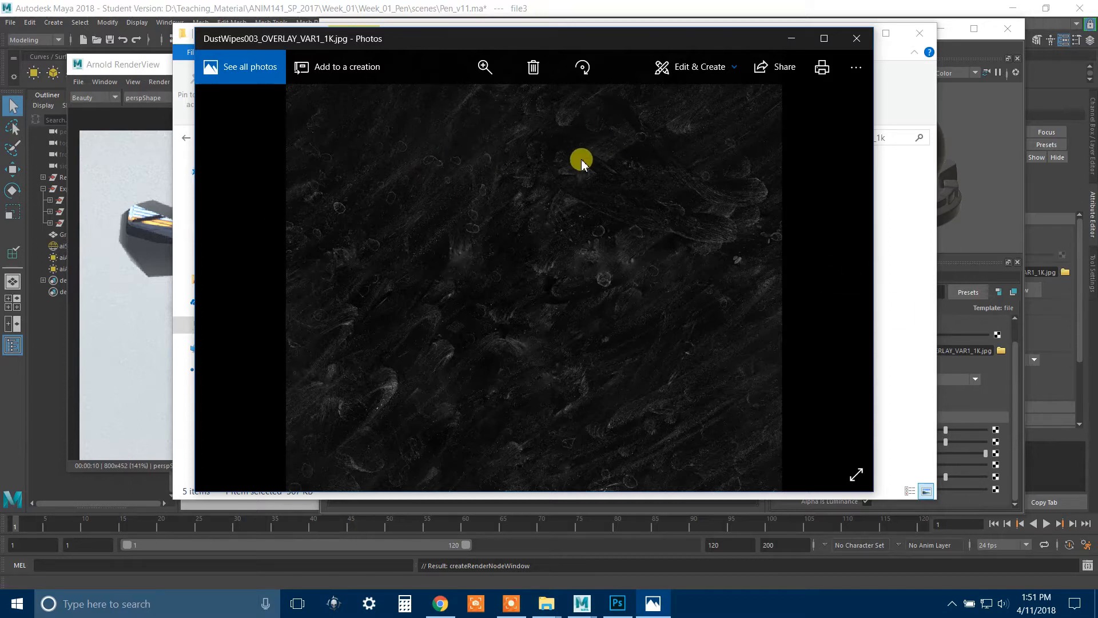
{"action": "left_click_drag", "start_coordinate": [549, 44], "coordinate": [568, 46]}
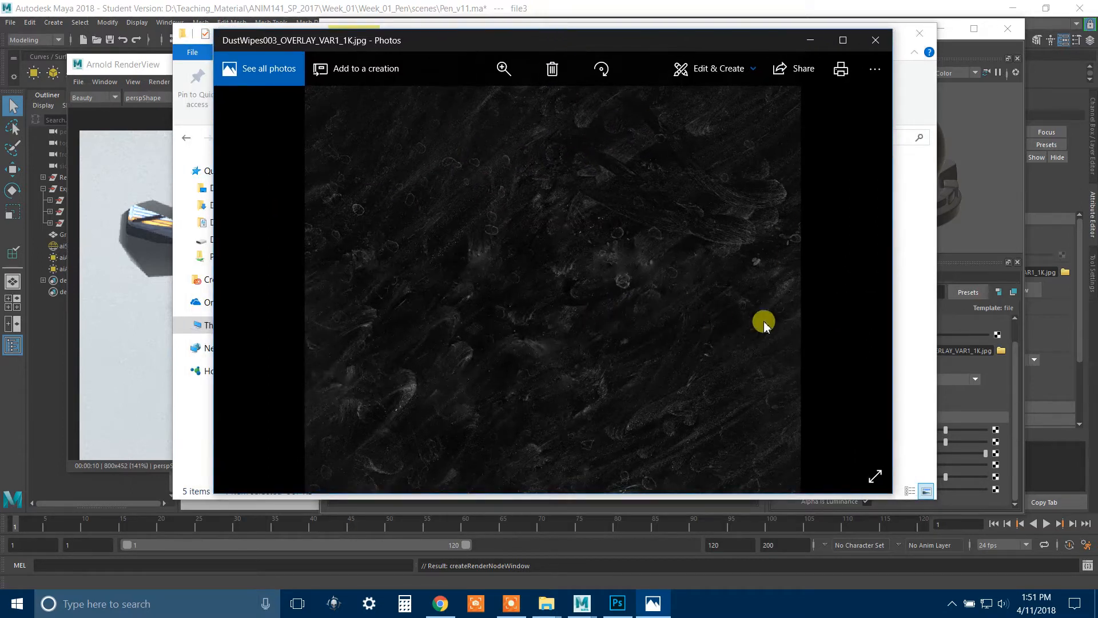
{"action": "scroll", "coordinate": [586, 280], "scroll_direction": "up", "scroll_amount": 1}
{"action": "scroll", "coordinate": [582, 276], "scroll_direction": "down", "scroll_amount": 1}
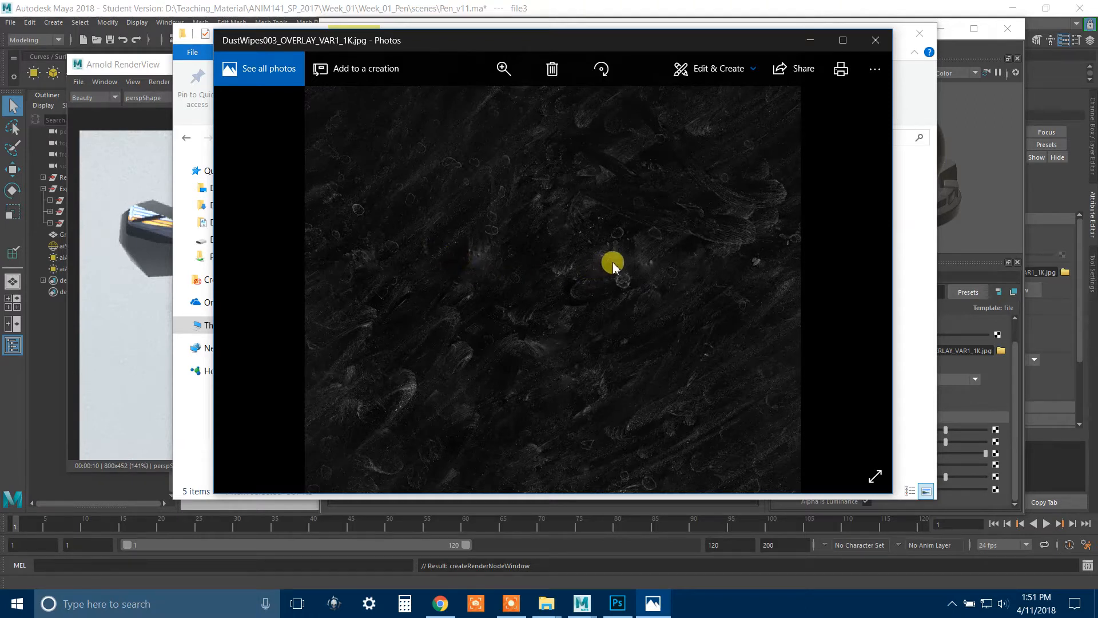
{"action": "left_click", "coordinate": [880, 41]}
{"action": "left_click", "coordinate": [841, 30]}
Step: Move Hypershade clear of the viewport, select the clip model, and turn on its smooth mesh preview
{"action": "left_click_drag", "start_coordinate": [826, 25], "coordinate": [895, 24]}
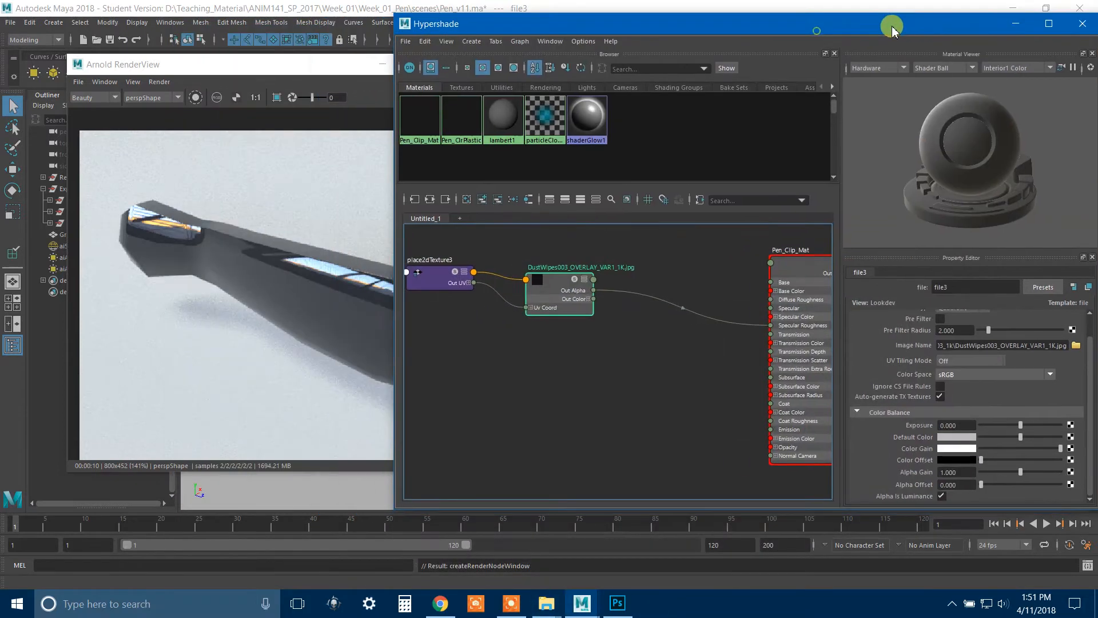
{"action": "left_click", "coordinate": [321, 292]}
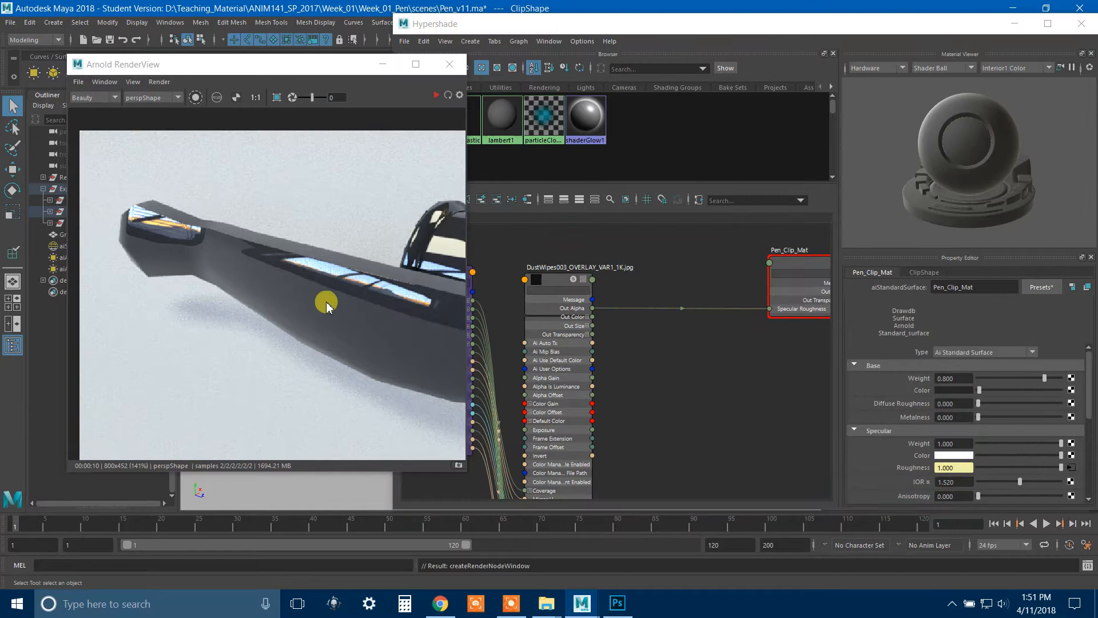
{"action": "left_click", "coordinate": [498, 345]}
{"action": "left_click", "coordinate": [542, 279]}
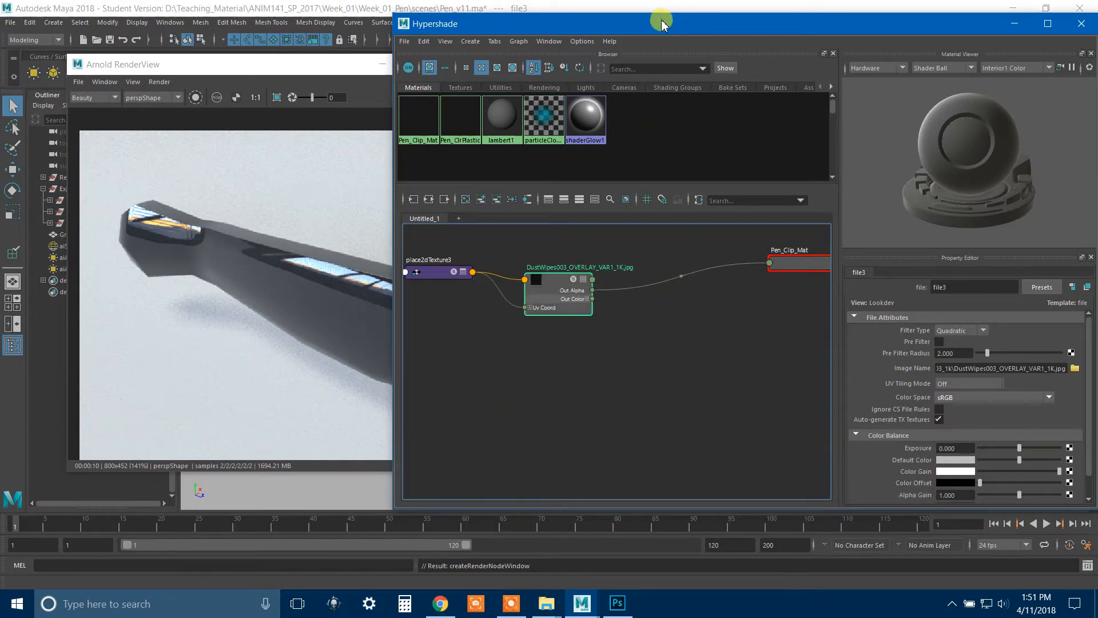
{"action": "left_click_drag", "start_coordinate": [642, 30], "coordinate": [846, 225]}
{"action": "left_click", "coordinate": [541, 247]}
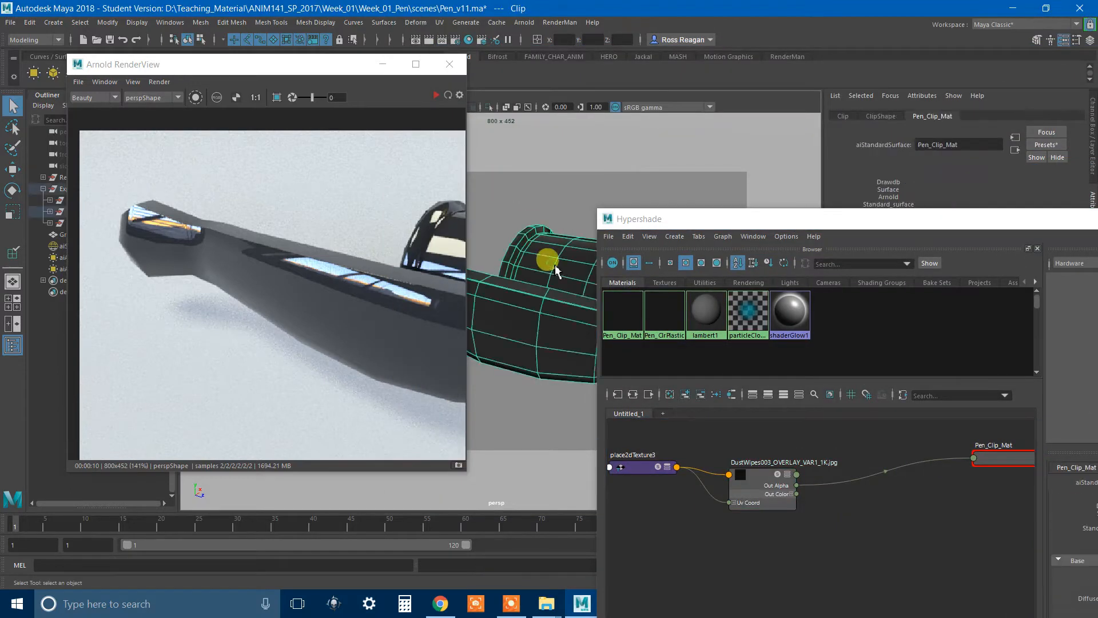
Step: Render the smoothed clip in the Arnold RenderView and examine its surface and reflections from close up to the full view
{"action": "left_click", "coordinate": [433, 92]}
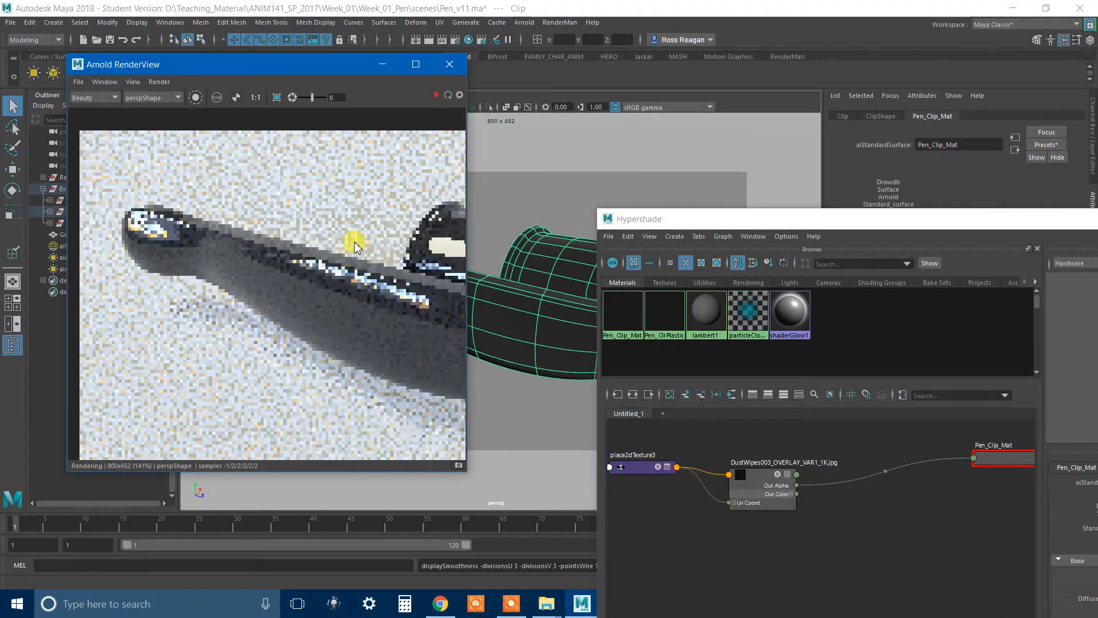
{"action": "scroll", "coordinate": [272, 269], "scroll_direction": "up", "scroll_amount": 2}
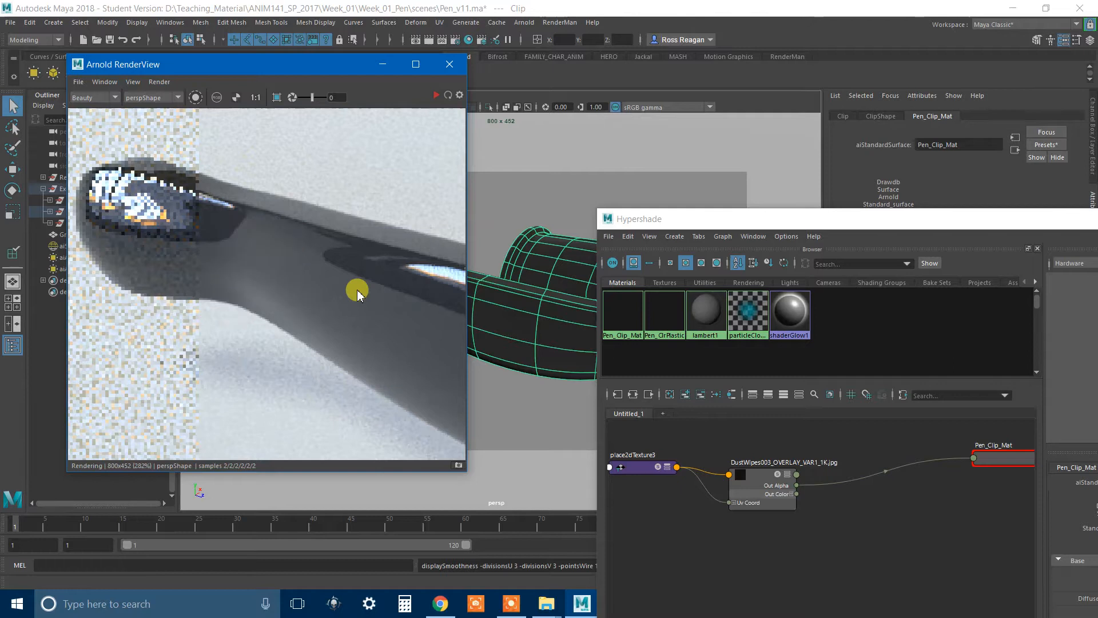
{"action": "scroll", "coordinate": [329, 305], "scroll_direction": "down", "scroll_amount": 1}
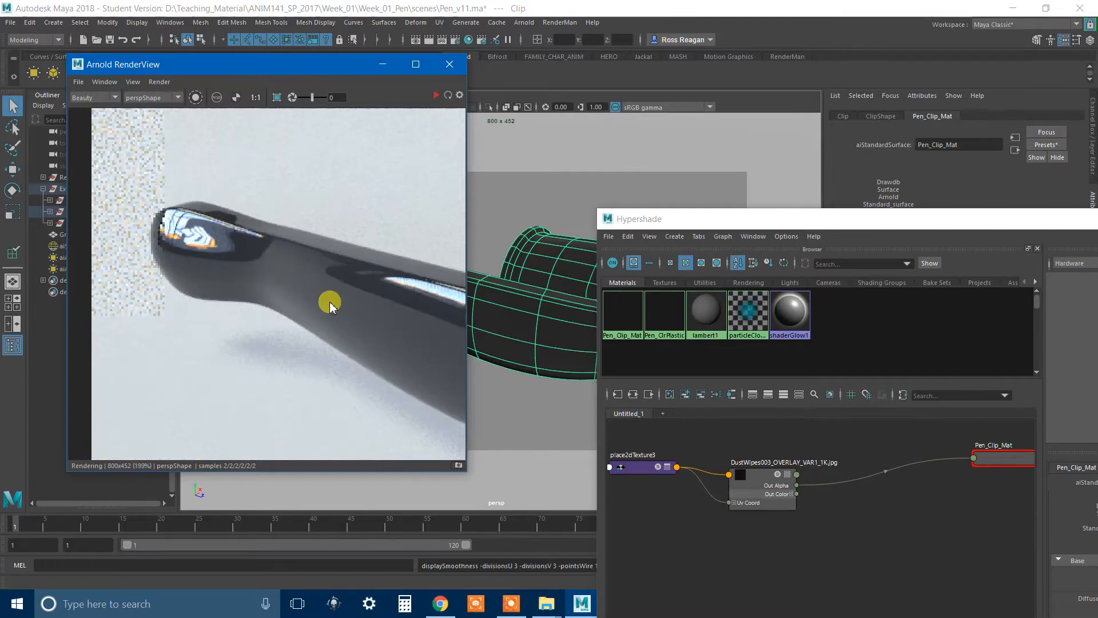
{"action": "scroll", "coordinate": [330, 305], "scroll_direction": "down", "scroll_amount": 2}
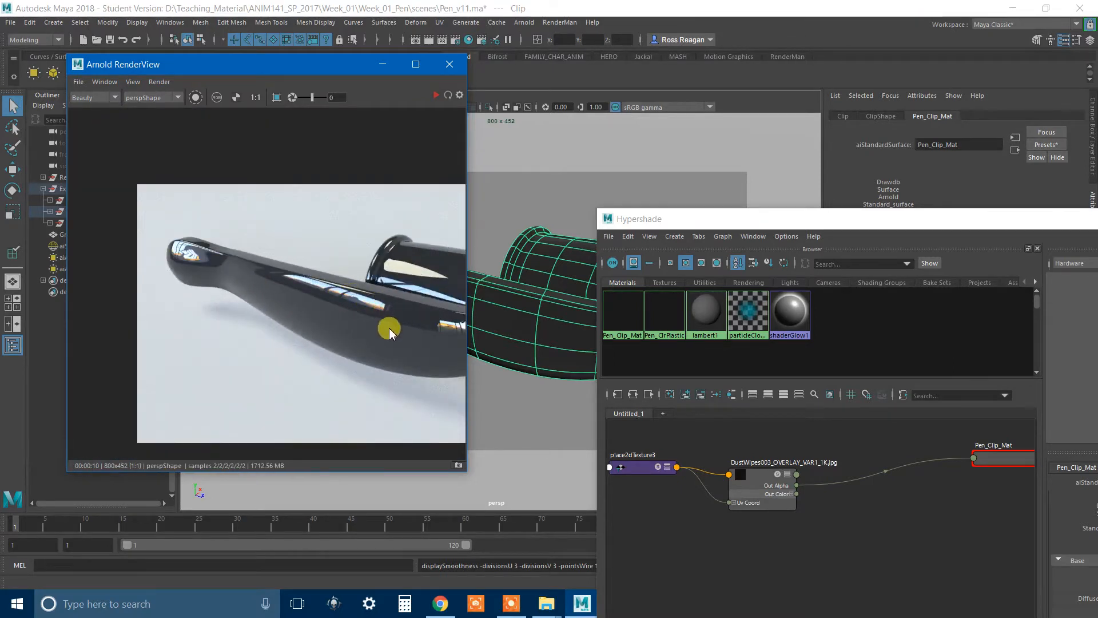
{"action": "middle_click_drag", "start_coordinate": [389, 332], "coordinate": [310, 323]}
{"action": "scroll", "coordinate": [311, 324], "scroll_direction": "down", "scroll_amount": 1}
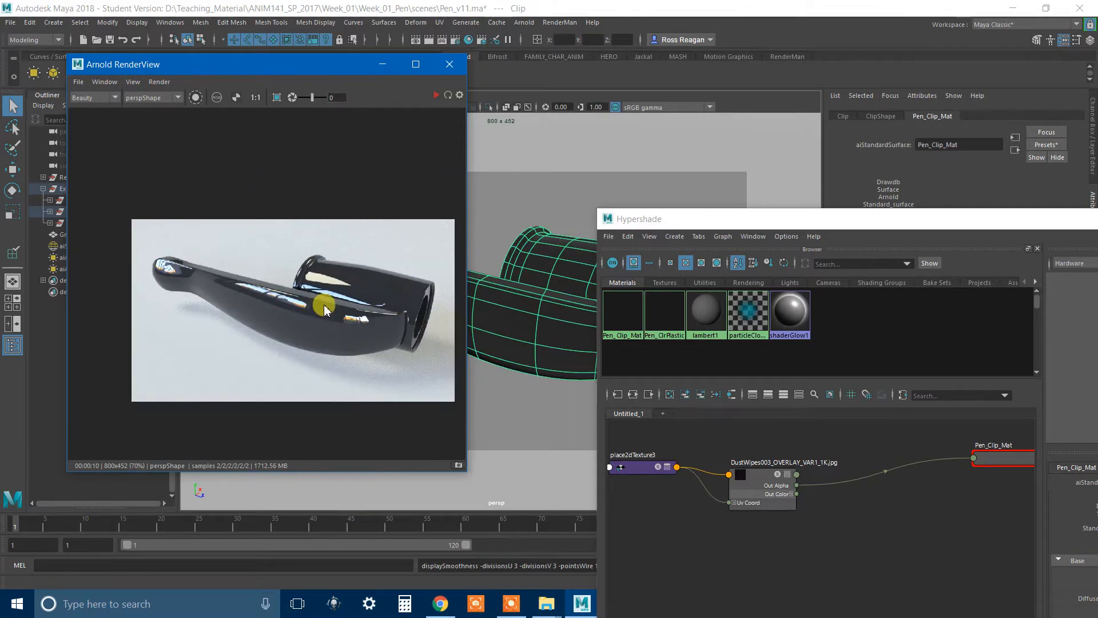
Step: Bring Hypershade back, expand the Pen_Clip_Mat node's attributes, and connect the dust-wipes file's Out Color to its Base Color
{"action": "left_click_drag", "start_coordinate": [773, 213], "coordinate": [594, 117]}
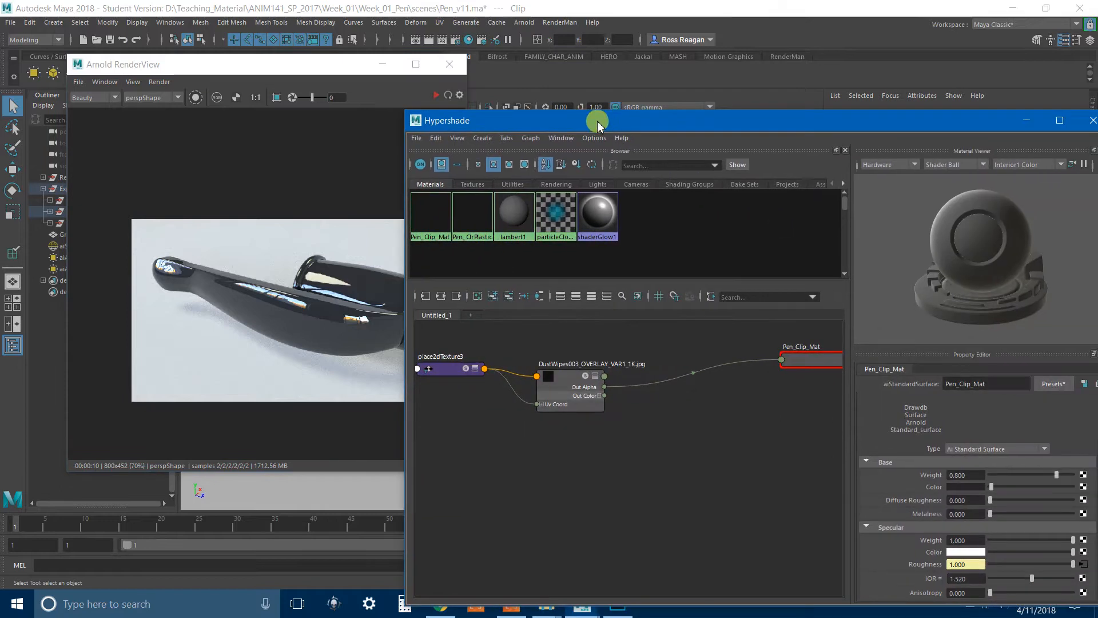
{"action": "left_click", "coordinate": [797, 366]}
{"action": "key", "text": "3"}
{"action": "key", "text": "2"}
{"action": "key", "text": "3"}
{"action": "key", "text": "3"}
{"action": "middle_click_drag", "start_coordinate": [797, 441], "coordinate": [707, 431], "text": "alt"}
{"action": "left_click_drag", "start_coordinate": [727, 358], "coordinate": [695, 342]}
{"action": "middle_click_drag", "start_coordinate": [597, 388], "coordinate": [629, 398], "text": "alt"}
{"action": "left_click_drag", "start_coordinate": [548, 398], "coordinate": [691, 375]}
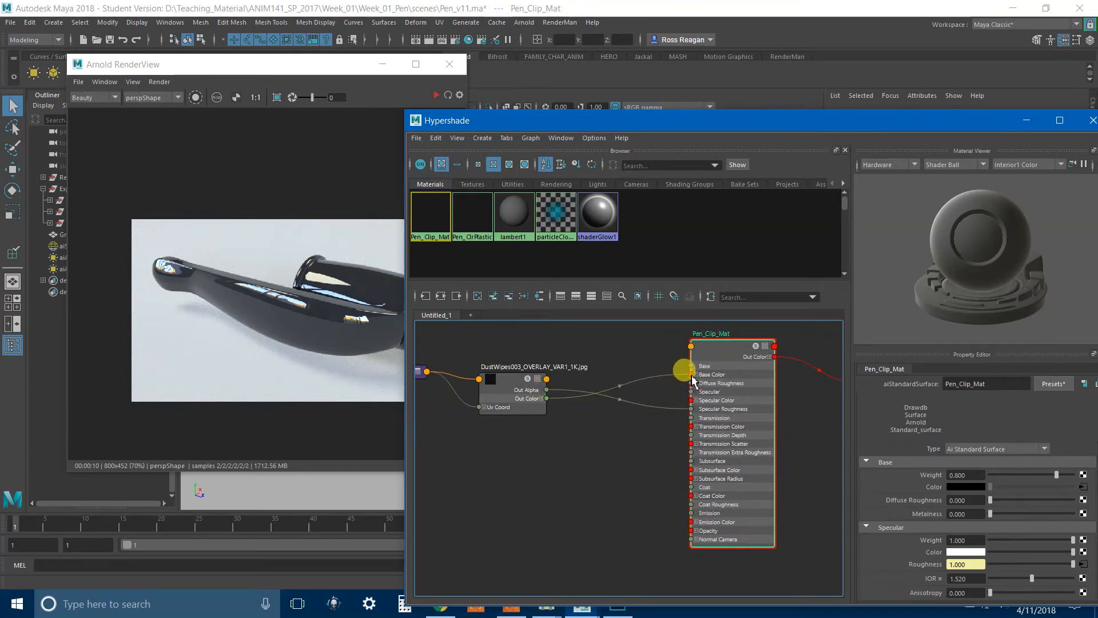
Step: Update the Arnold render and examine how the dust-wipes map on the base color looks along the clip
{"action": "left_click", "coordinate": [448, 97]}
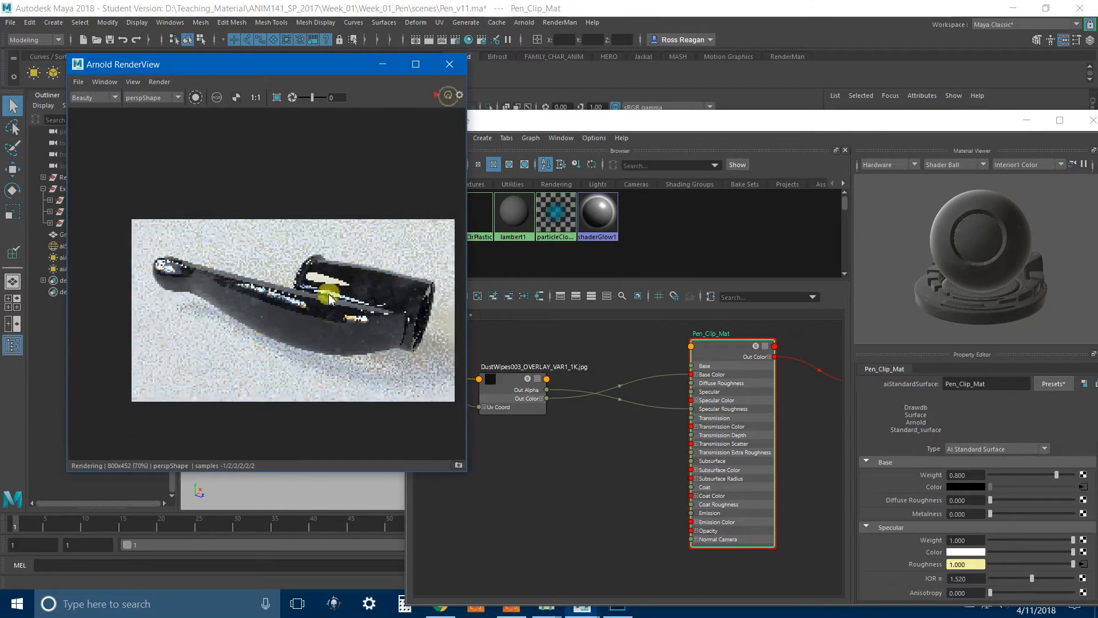
{"action": "scroll", "coordinate": [301, 312], "scroll_direction": "up", "scroll_amount": 3}
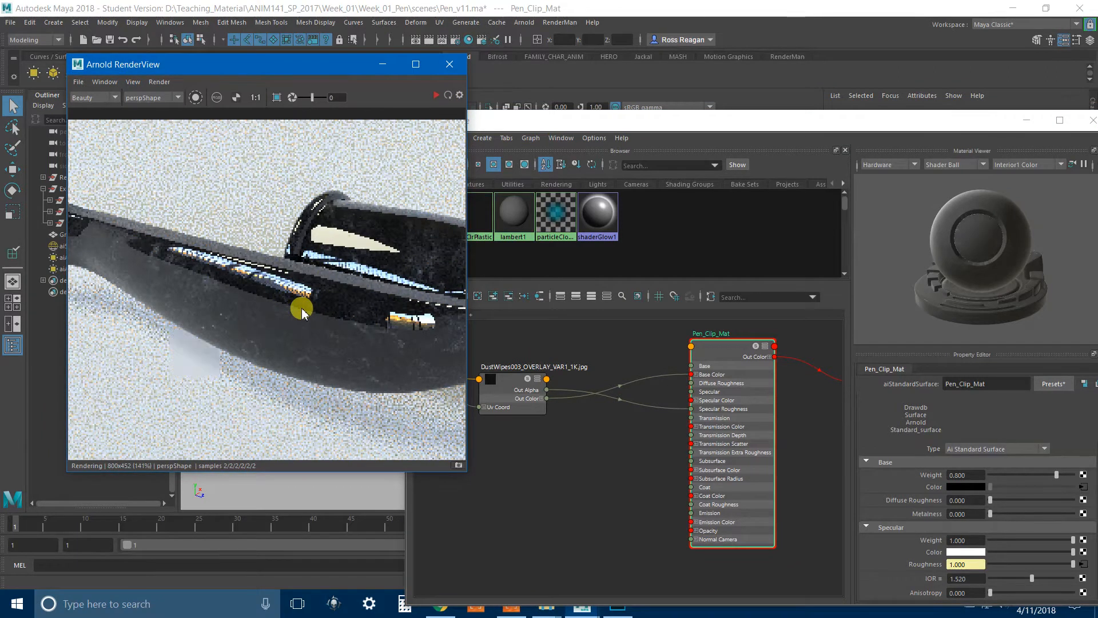
{"action": "scroll", "coordinate": [298, 309], "scroll_direction": "up", "scroll_amount": 2}
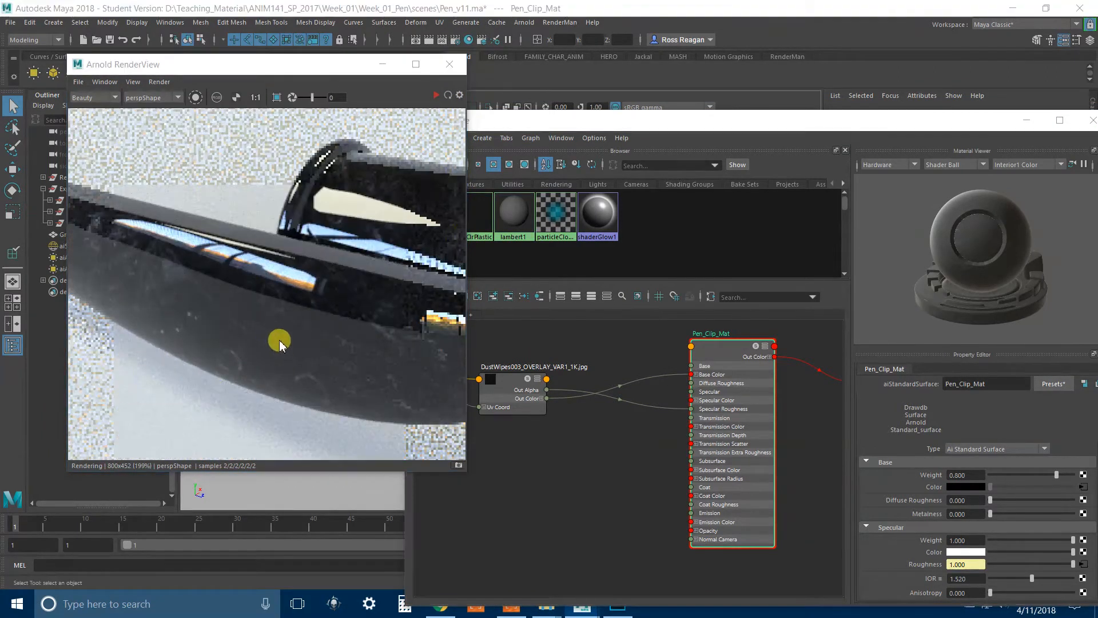
{"action": "middle_click_drag", "start_coordinate": [281, 344], "coordinate": [380, 362]}
{"action": "scroll", "coordinate": [375, 363], "scroll_direction": "up", "scroll_amount": 2}
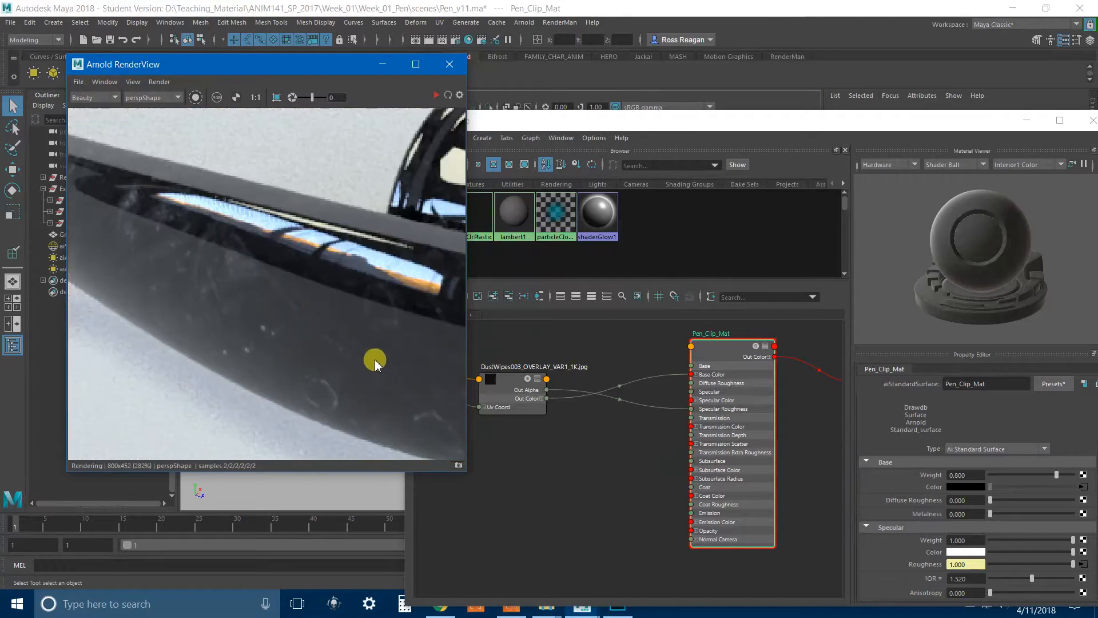
{"action": "middle_click_drag", "start_coordinate": [209, 311], "coordinate": [424, 357]}
{"action": "scroll", "coordinate": [277, 277], "scroll_direction": "down", "scroll_amount": 1}
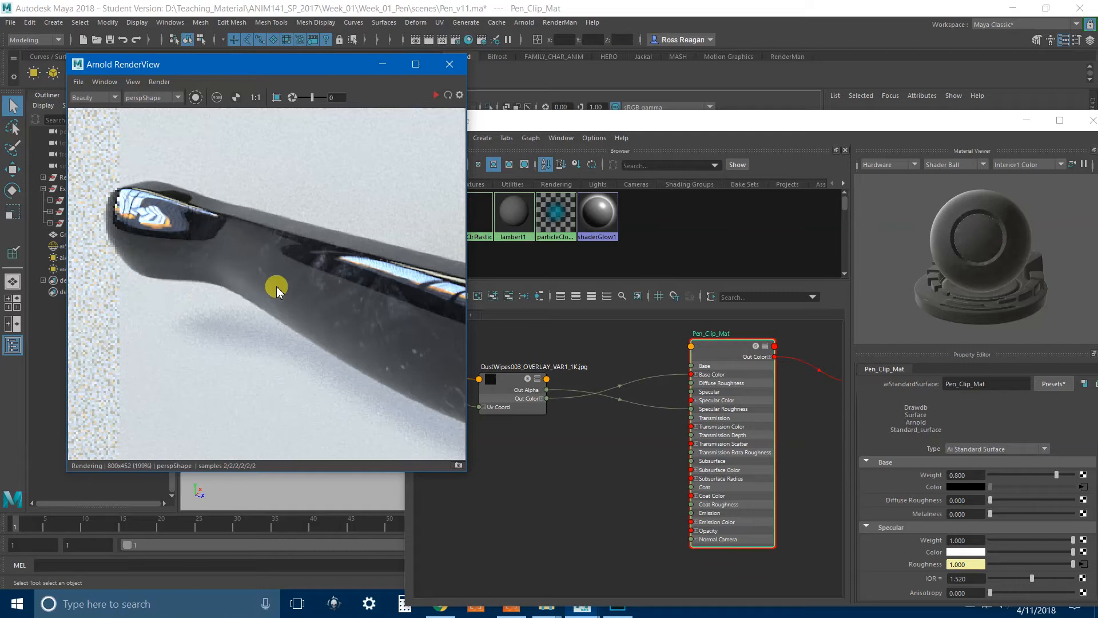
{"action": "scroll", "coordinate": [404, 336], "scroll_direction": "down", "scroll_amount": 1}
{"action": "middle_click_drag", "start_coordinate": [405, 336], "coordinate": [235, 332]}
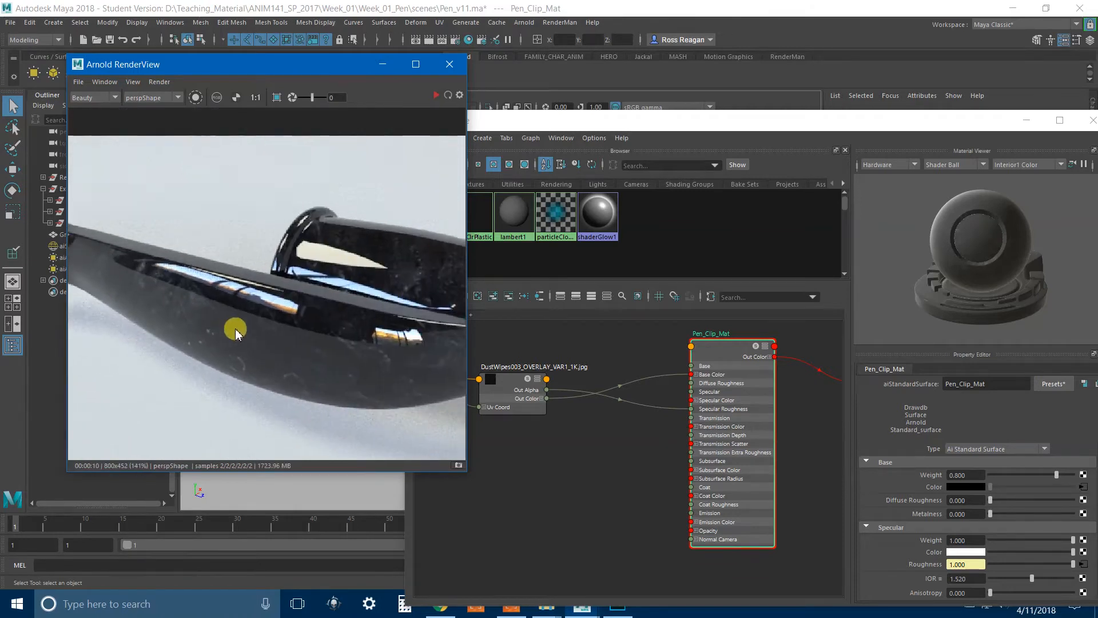
{"action": "scroll", "coordinate": [336, 304], "scroll_direction": "down", "scroll_amount": 2}
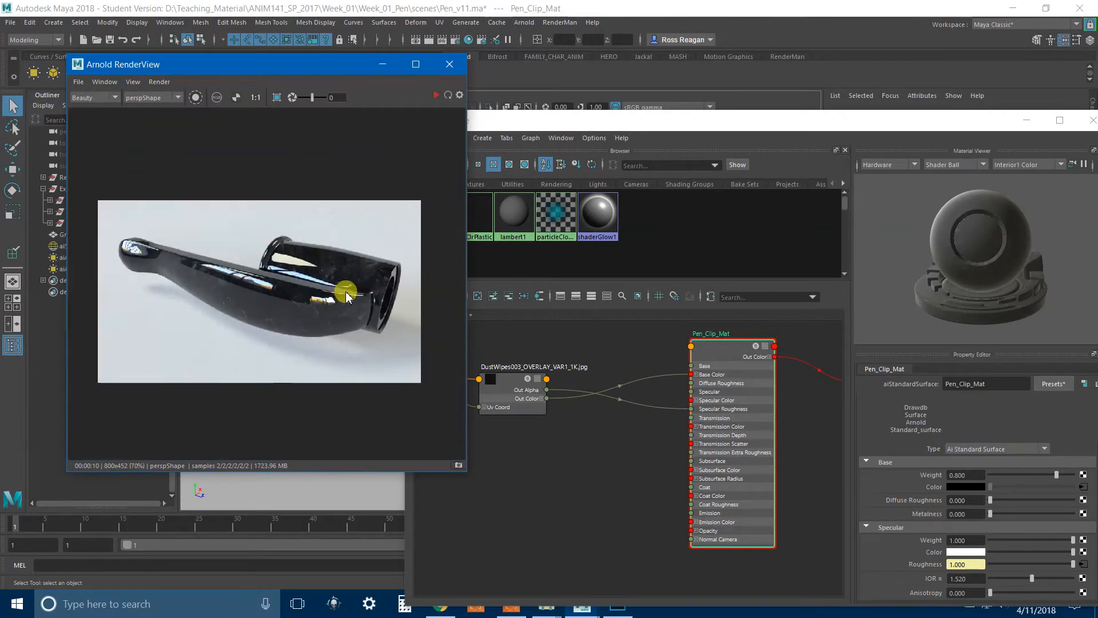
{"action": "scroll", "coordinate": [321, 323], "scroll_direction": "up", "scroll_amount": 1}
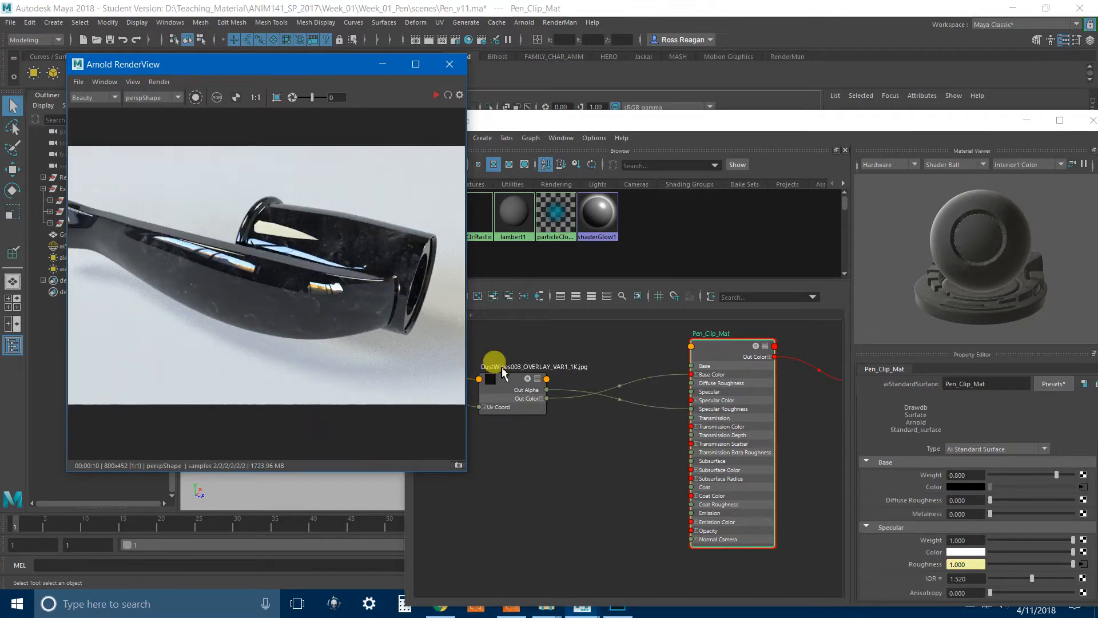
Step: Bring Hypershade forward, set Pen_Clip_Mat's specular weight to 0, and update the Arnold render
{"action": "left_click", "coordinate": [675, 361]}
{"action": "left_click_drag", "start_coordinate": [836, 118], "coordinate": [756, 29]}
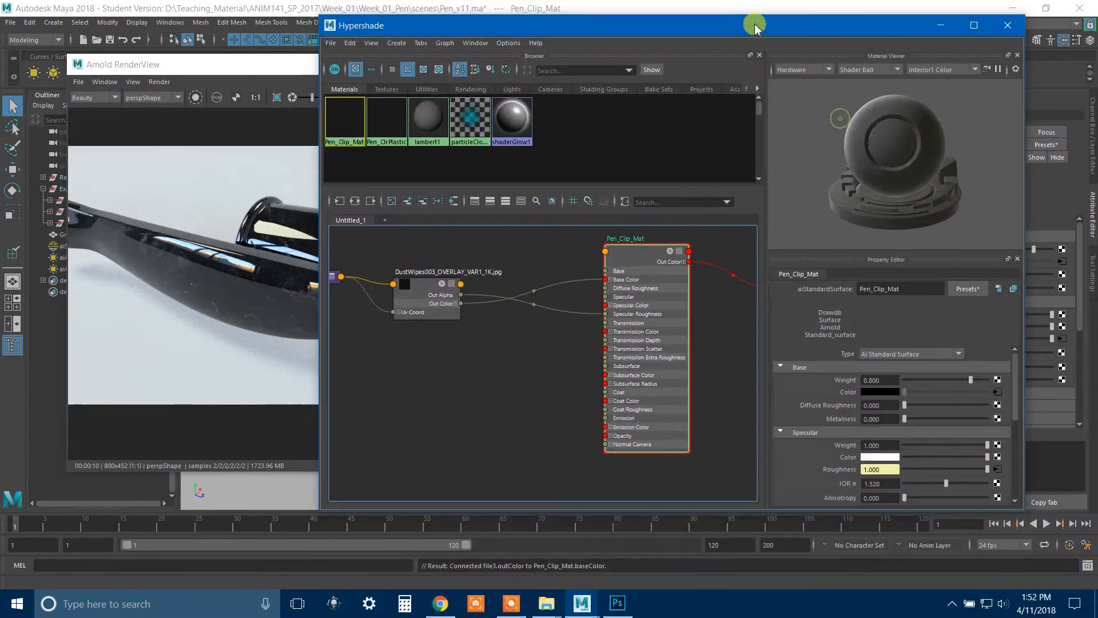
{"action": "left_click_drag", "start_coordinate": [967, 446], "coordinate": [918, 443]}
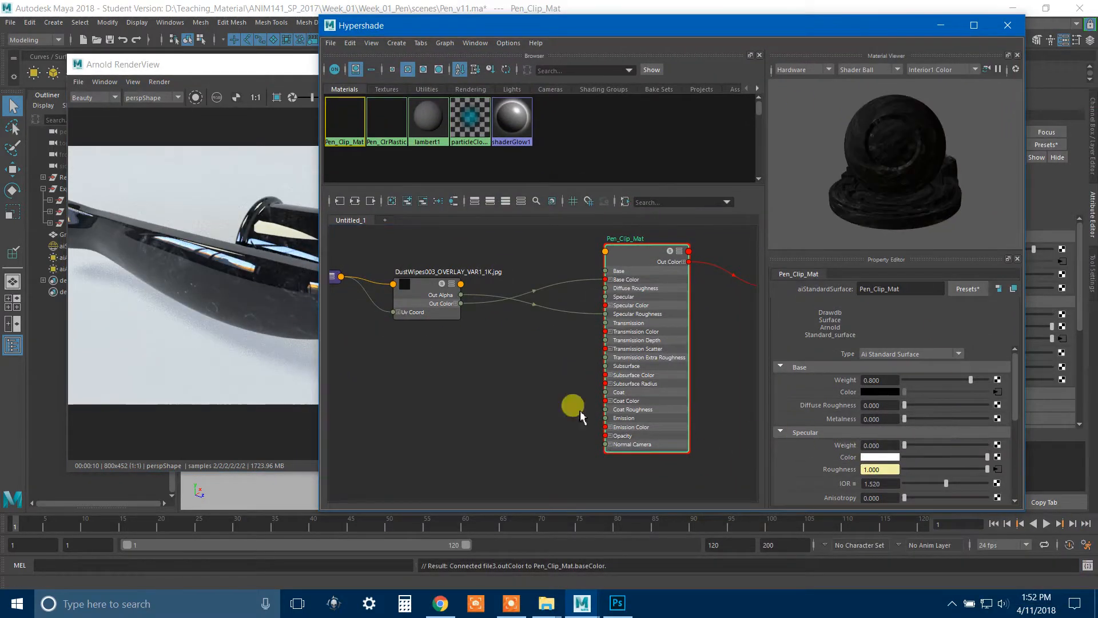
{"action": "left_click", "coordinate": [263, 58]}
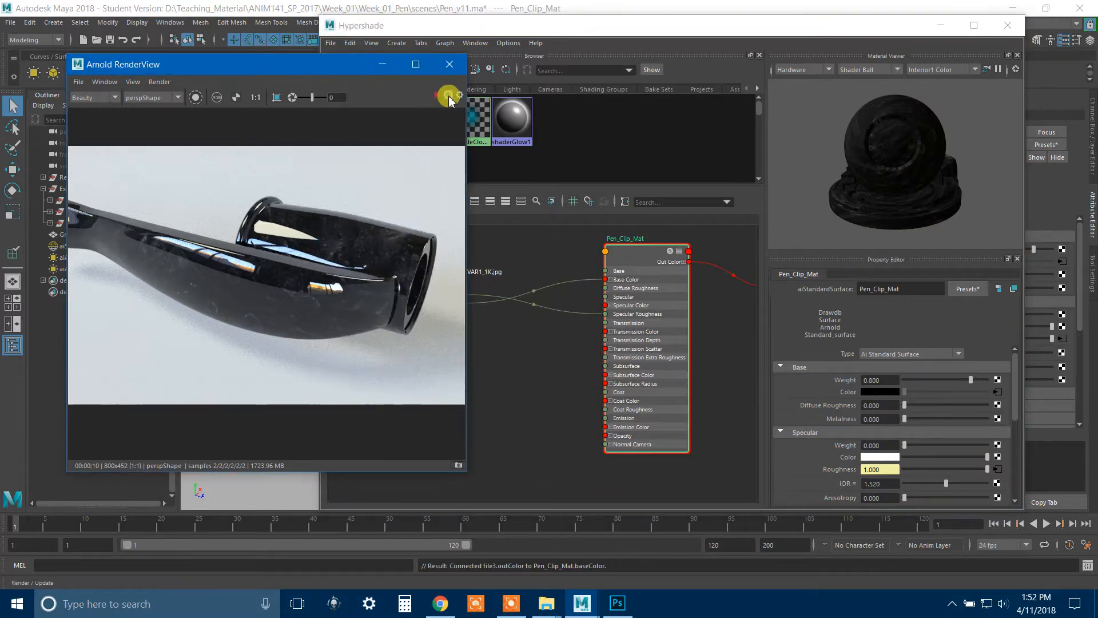
{"action": "left_click", "coordinate": [448, 95]}
Step: Examine how the dust-wipes map on the base color looks along the clip without specular reflections, from close up to the full view
{"action": "scroll", "coordinate": [370, 259], "scroll_direction": "up", "scroll_amount": 5}
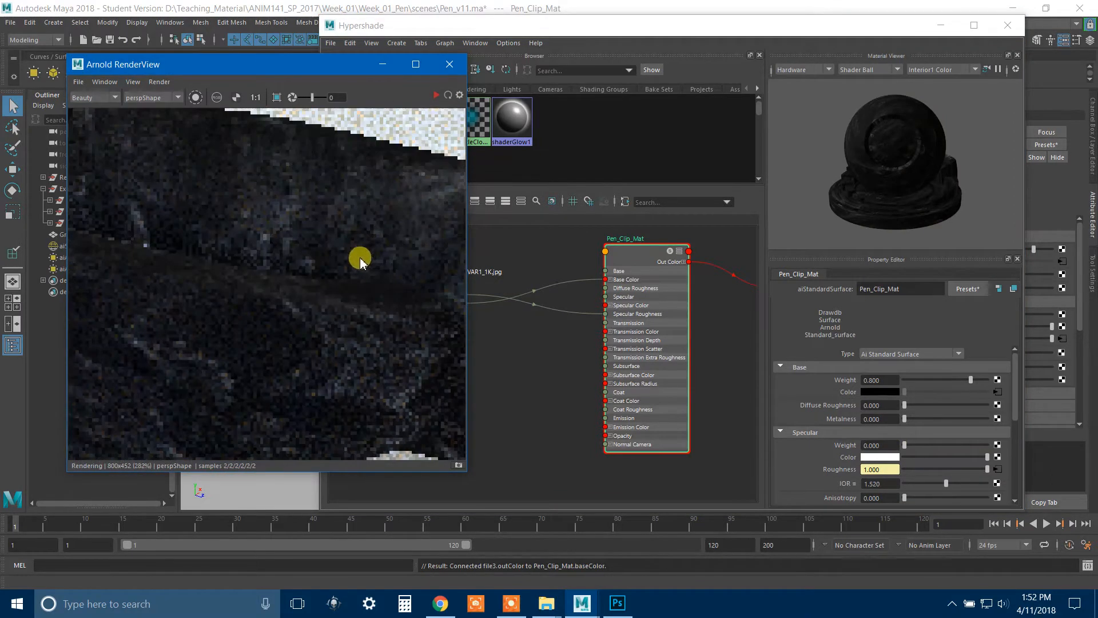
{"action": "scroll", "coordinate": [398, 304], "scroll_direction": "down", "scroll_amount": 2}
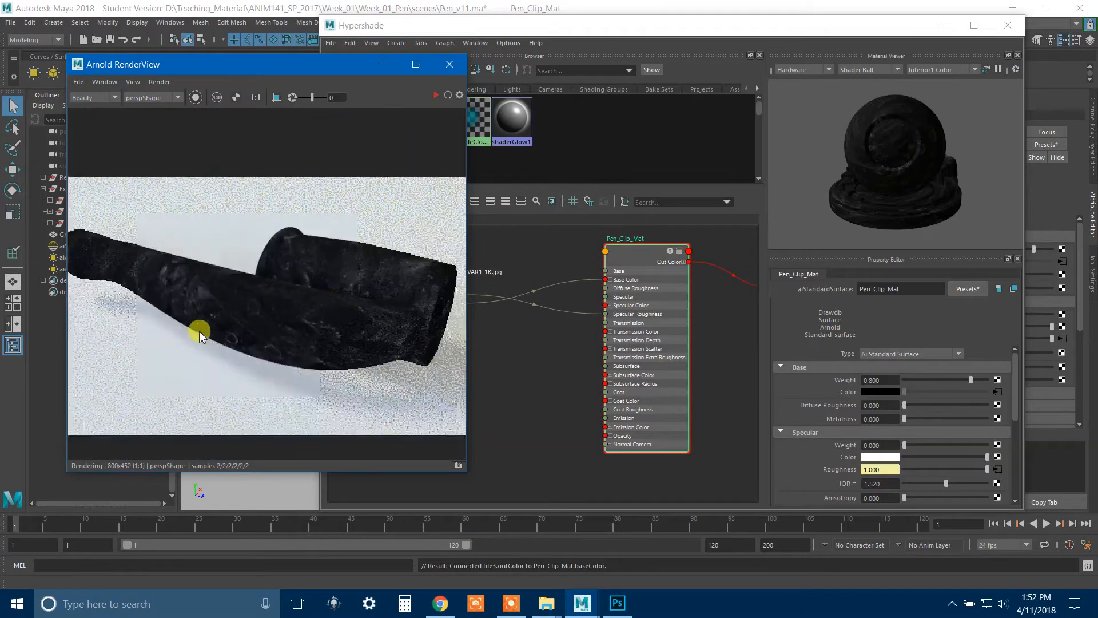
{"action": "middle_click_drag", "start_coordinate": [245, 306], "coordinate": [309, 344]}
{"action": "scroll", "coordinate": [306, 338], "scroll_direction": "up", "scroll_amount": 2}
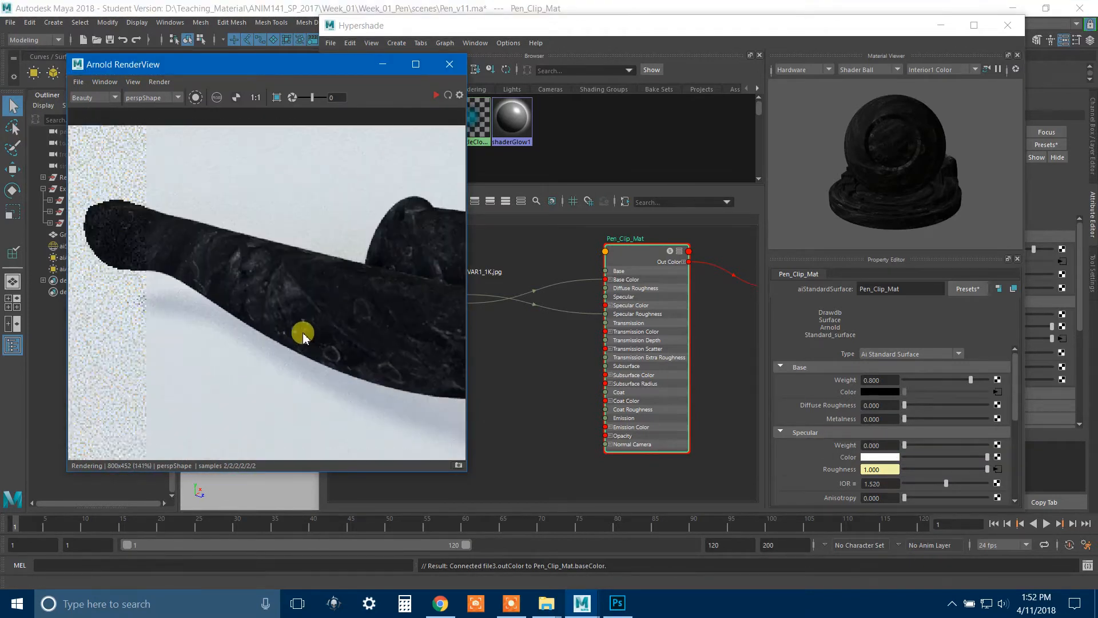
{"action": "middle_click_drag", "start_coordinate": [207, 258], "coordinate": [165, 296]}
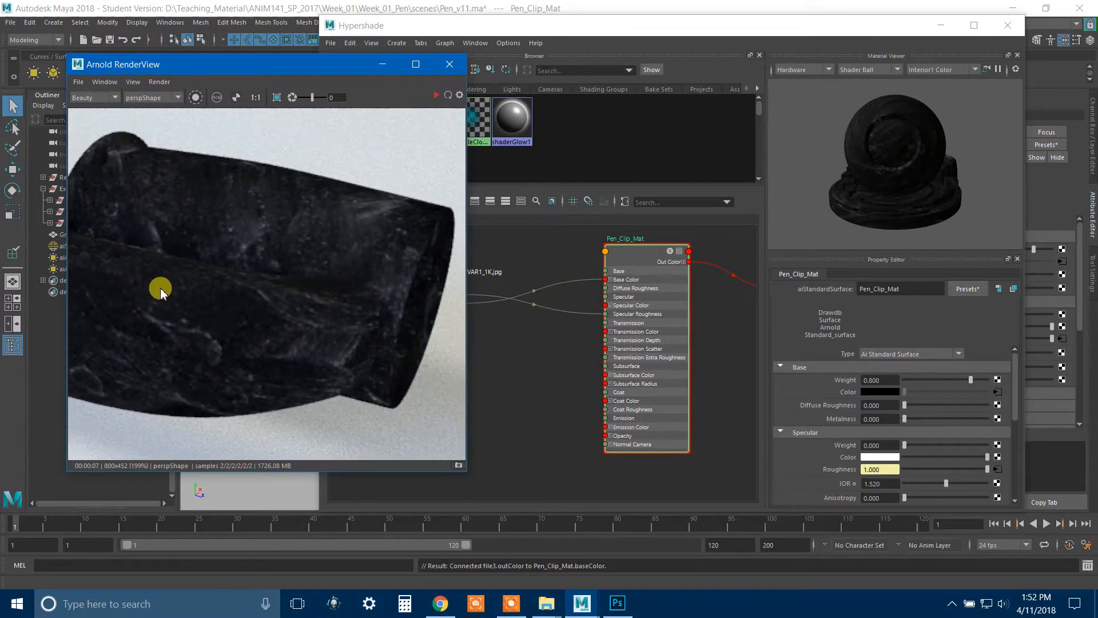
{"action": "scroll", "coordinate": [154, 290], "scroll_direction": "down", "scroll_amount": 3}
{"action": "middle_click_drag", "start_coordinate": [272, 314], "coordinate": [295, 337]}
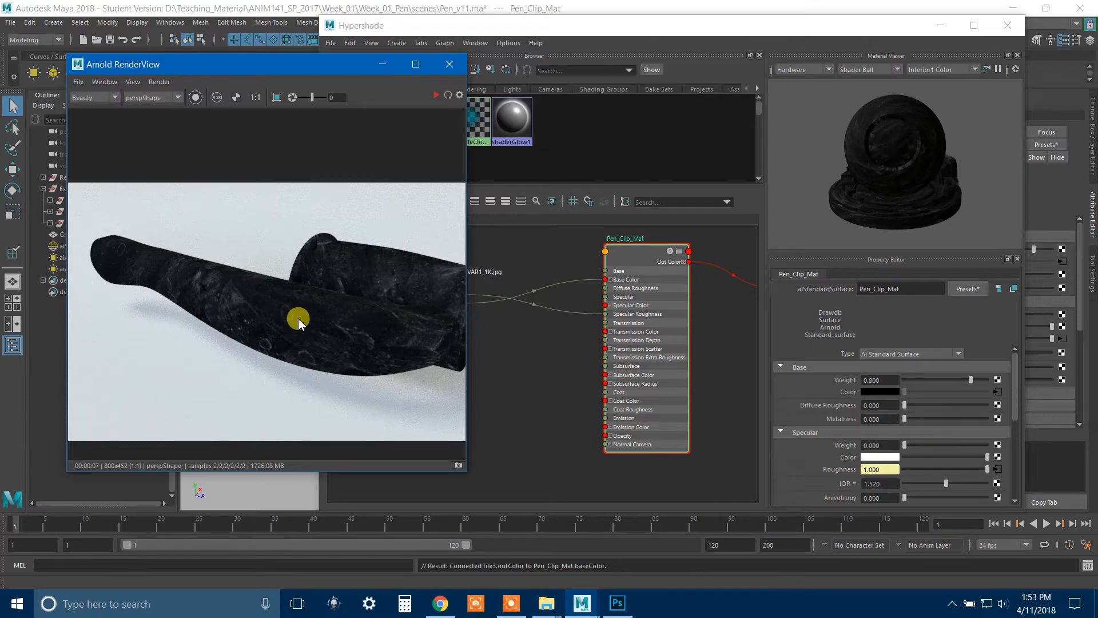
{"action": "scroll", "coordinate": [298, 323], "scroll_direction": "up", "scroll_amount": 2}
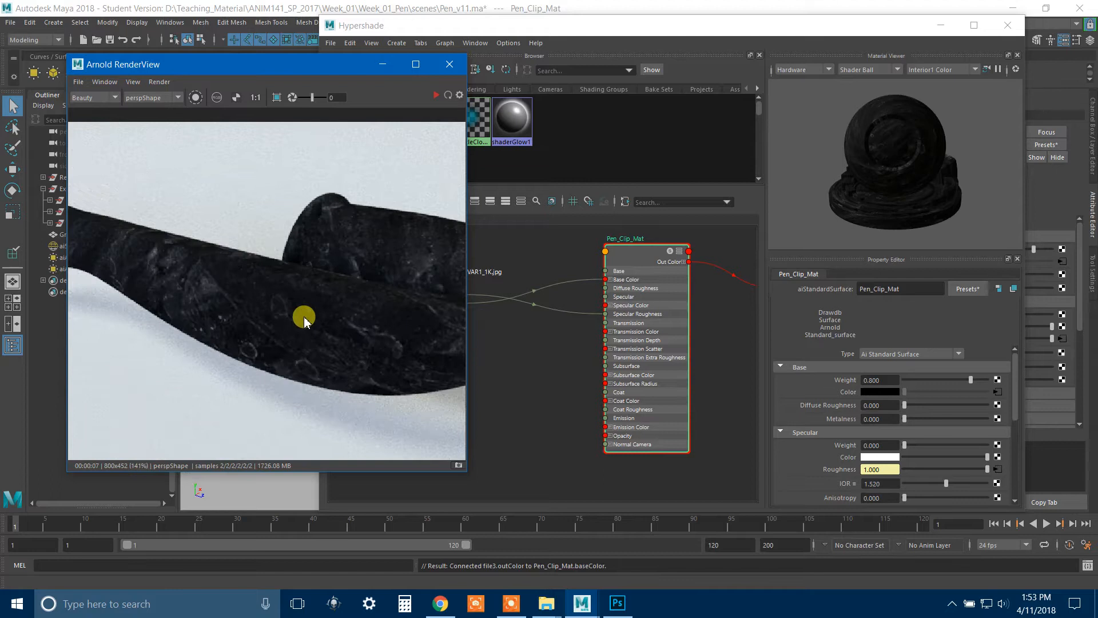
{"action": "scroll", "coordinate": [326, 314], "scroll_direction": "down", "scroll_amount": 2}
{"action": "left_click", "coordinate": [358, 338]}
{"action": "middle_click_drag", "start_coordinate": [358, 338], "coordinate": [395, 341], "text": "alt"}
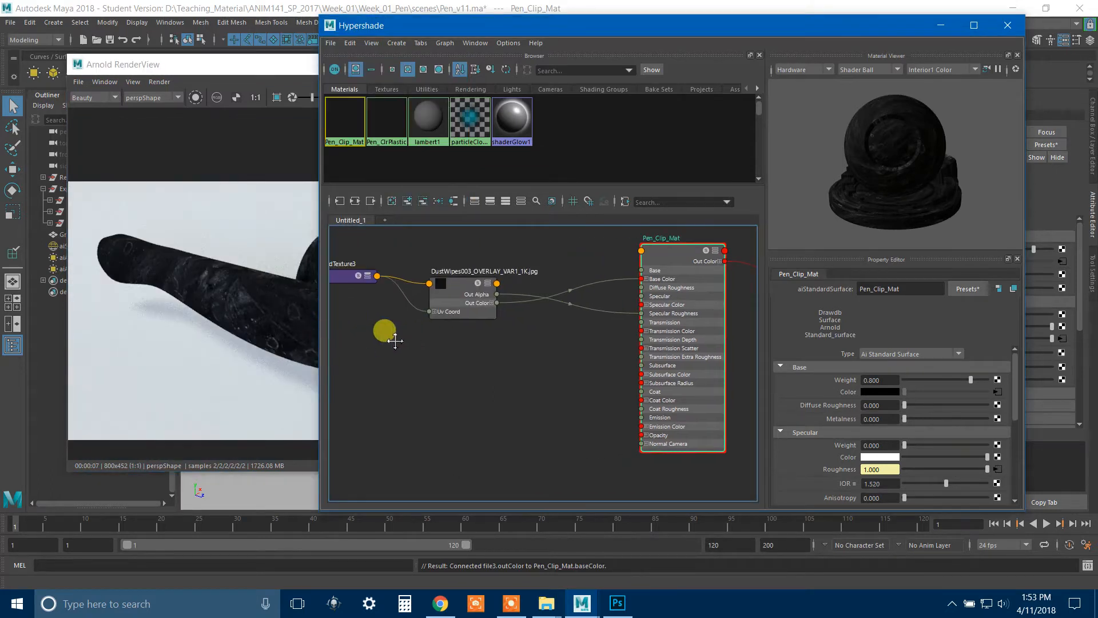
{"action": "left_click", "coordinate": [230, 323]}
{"action": "scroll", "coordinate": [341, 348], "scroll_direction": "up", "scroll_amount": 2}
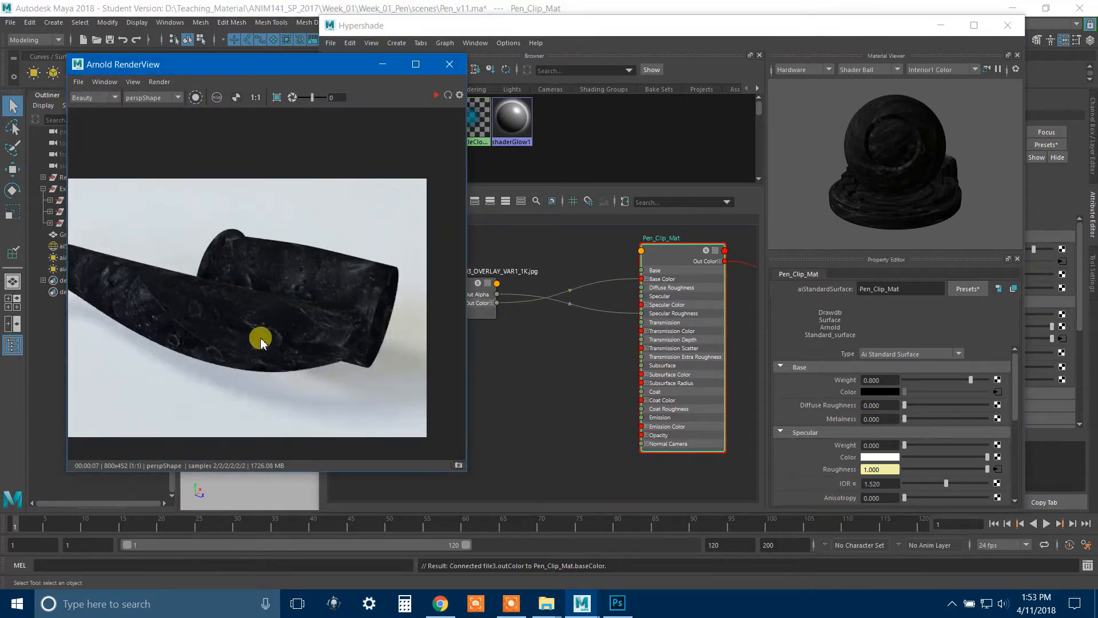
{"action": "middle_click_drag", "start_coordinate": [264, 341], "coordinate": [288, 327]}
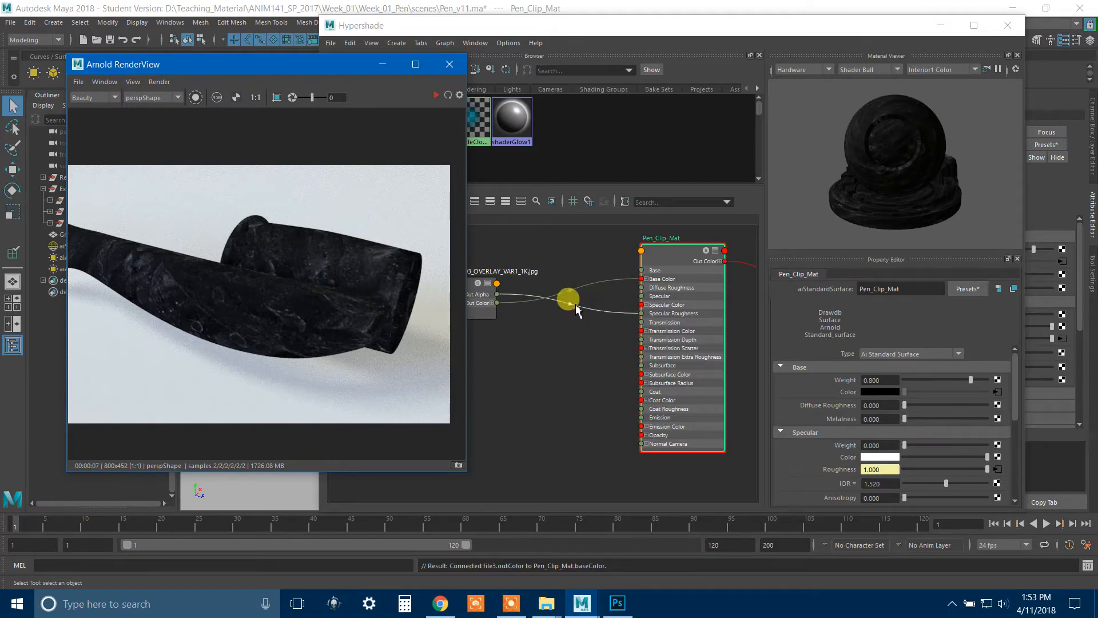
Step: Disconnect the dust-wipes file's Out Color from the Base Color of Pen_Clip_Mat
{"action": "left_click", "coordinate": [551, 331]}
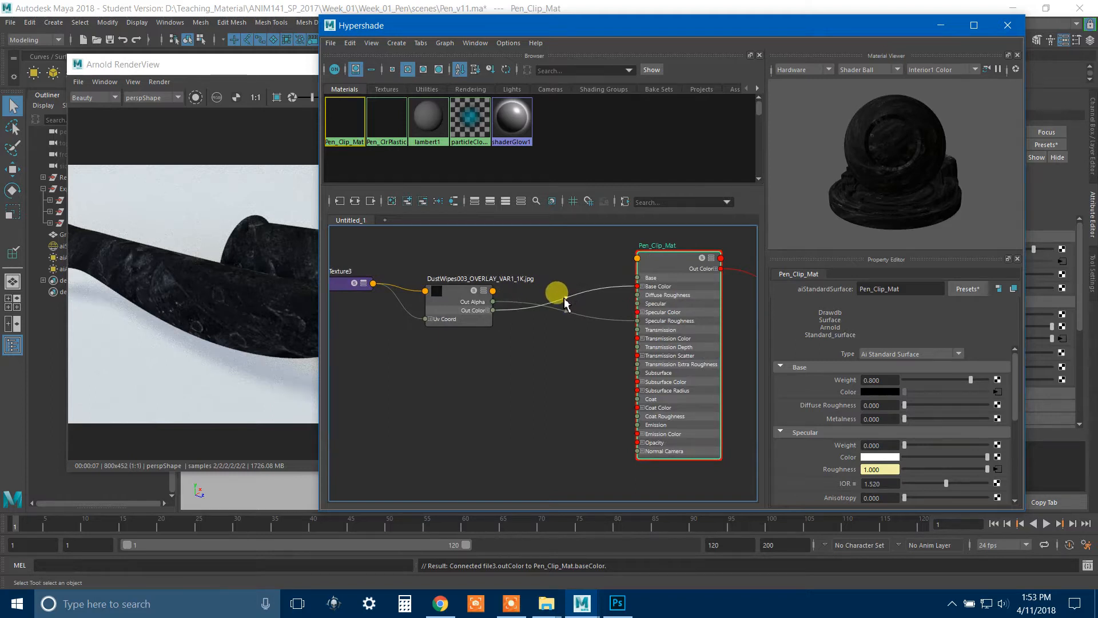
{"action": "left_click", "coordinate": [665, 264]}
{"action": "key", "text": "Delete"}
Step: Set Pen_Clip_Mat's base color to dark gray and its specular weight to 1, and update the Arnold render
{"action": "left_click_drag", "start_coordinate": [904, 394], "coordinate": [912, 397]}
{"action": "left_click_drag", "start_coordinate": [916, 445], "coordinate": [1007, 446]}
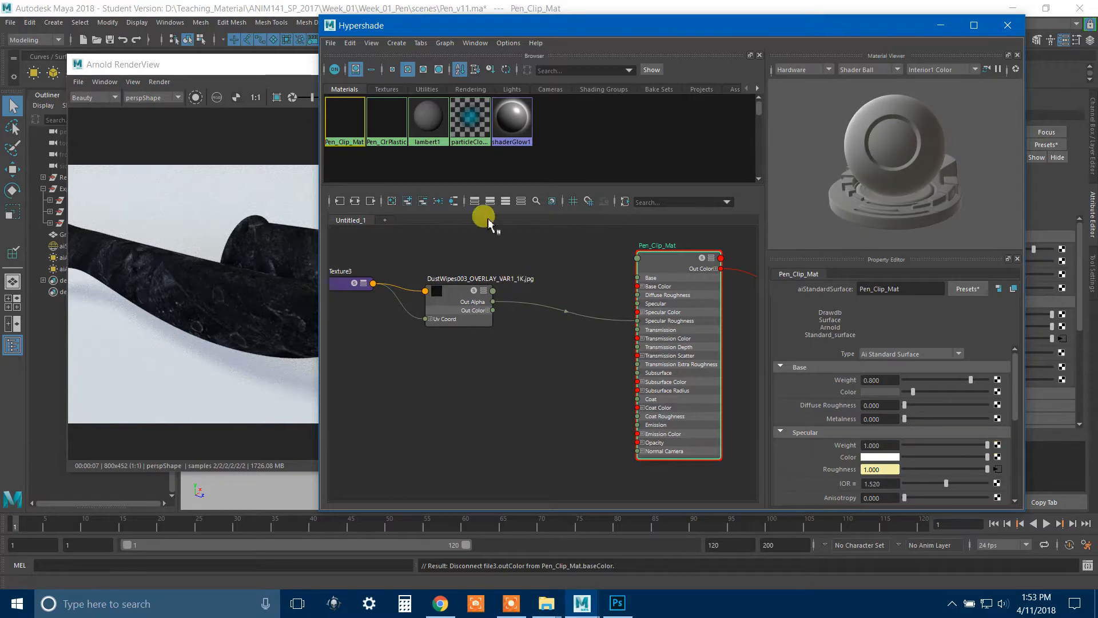
{"action": "left_click", "coordinate": [228, 68]}
{"action": "left_click", "coordinate": [448, 96]}
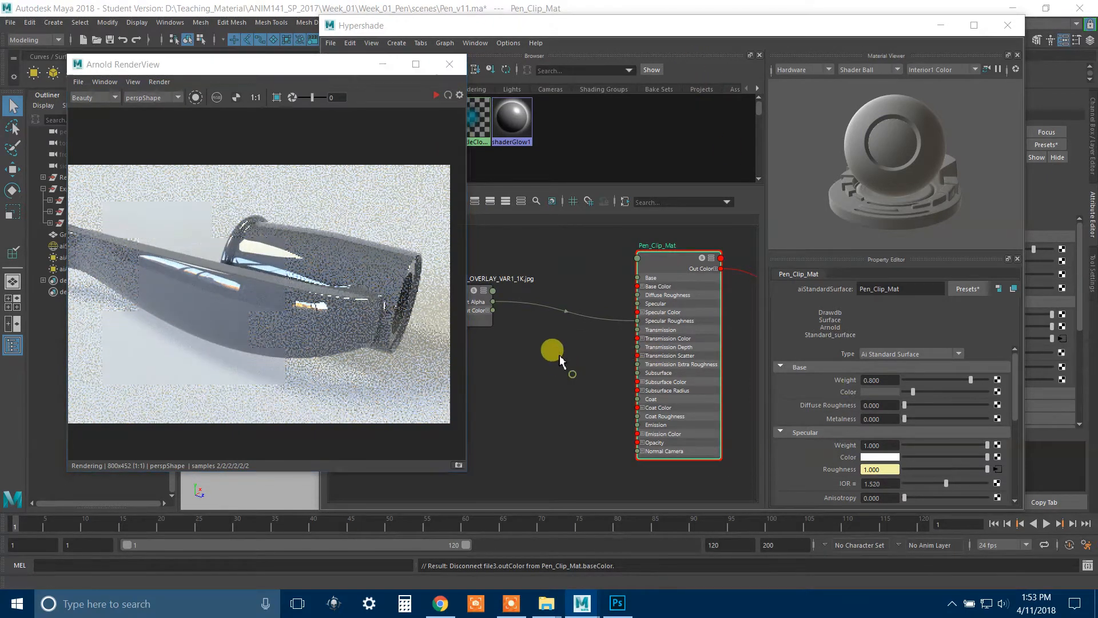
Step: Select the dust-wipes file node, move Hypershade clear of the viewport, and expand the node's Effects attributes
{"action": "left_click", "coordinate": [620, 53]}
{"action": "left_click", "coordinate": [446, 294]}
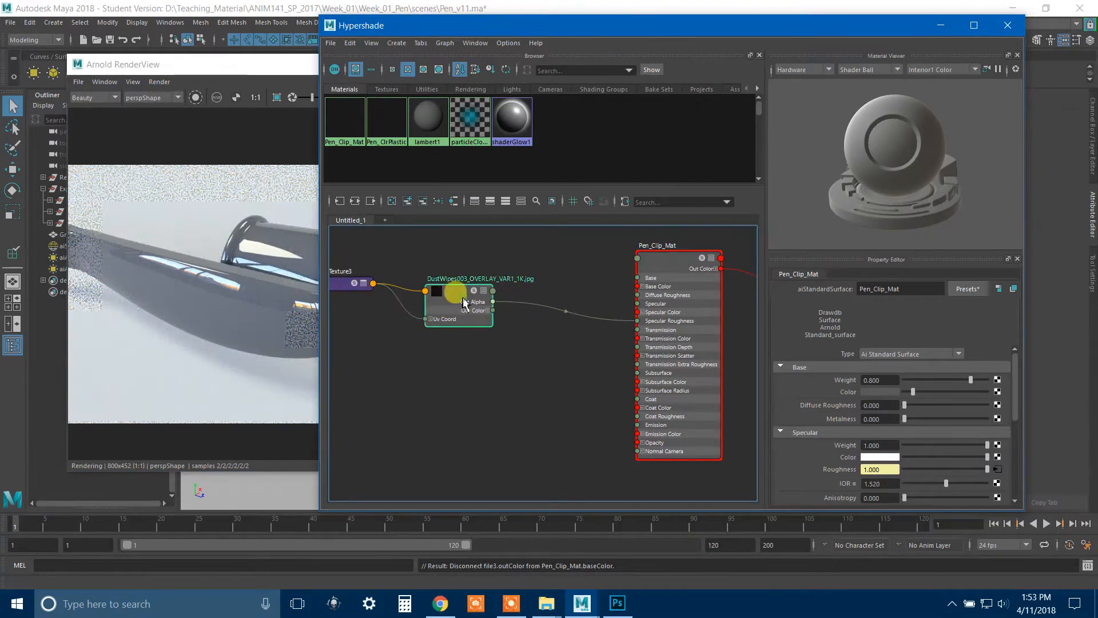
{"action": "left_click_drag", "start_coordinate": [710, 25], "coordinate": [542, 487]}
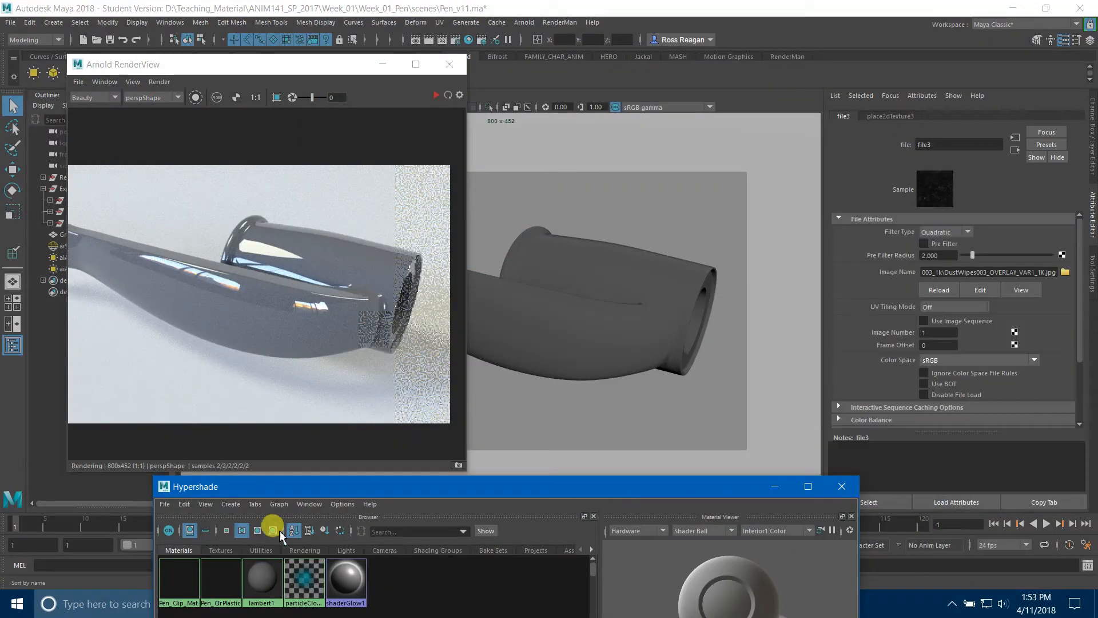
{"action": "scroll", "coordinate": [915, 337], "scroll_direction": "down", "scroll_amount": 3}
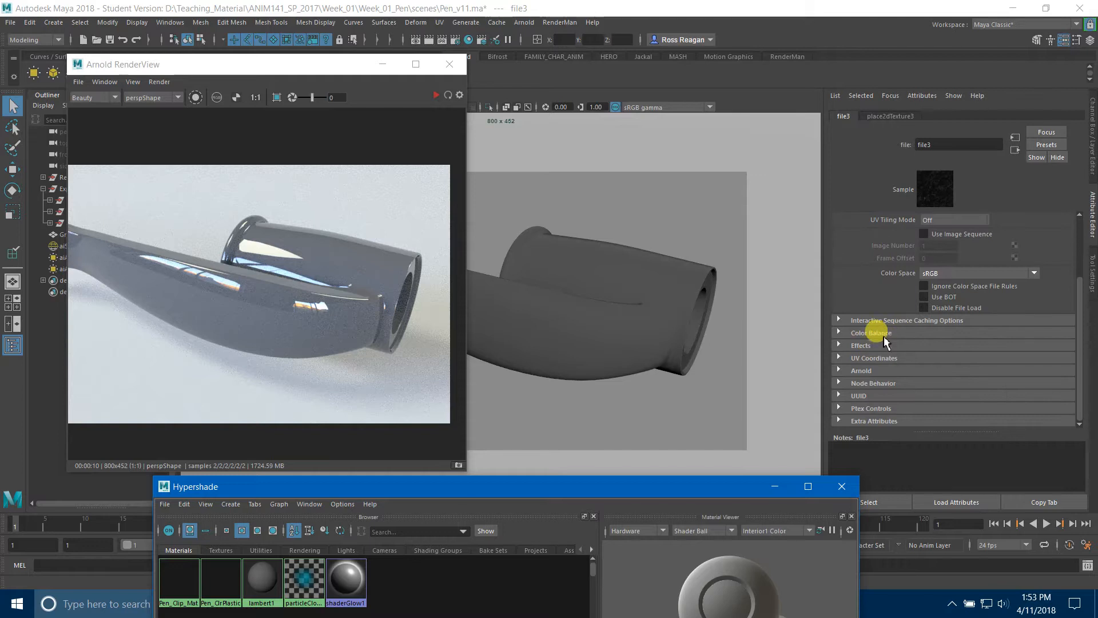
{"action": "left_click", "coordinate": [861, 346]}
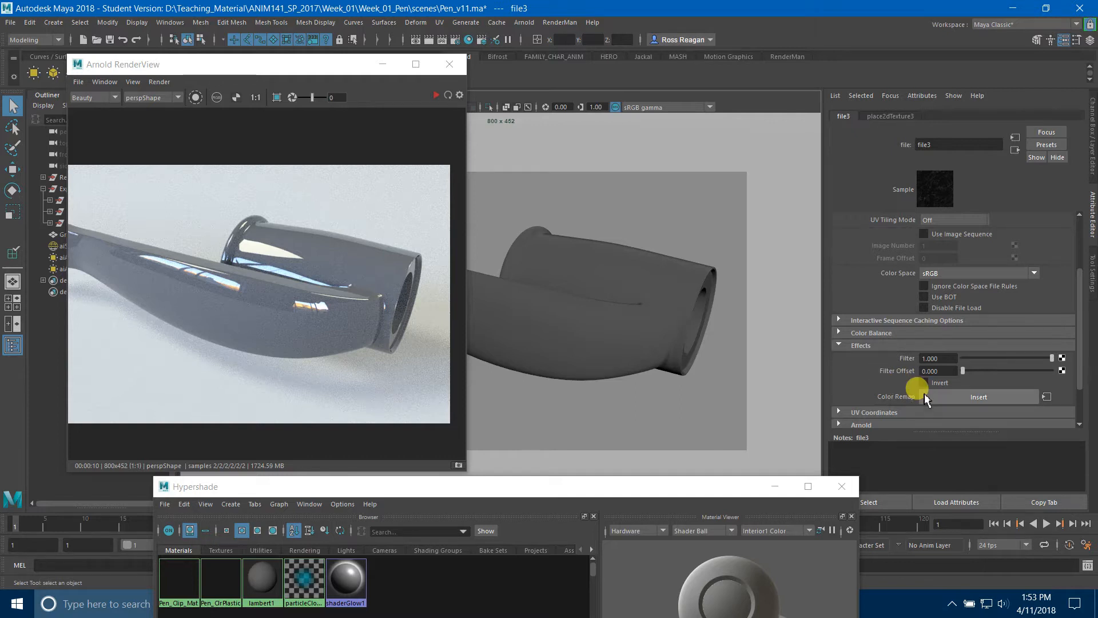
Step: Render the clip with the dust-wipes map inverted and examine its surface roughness from close up to the full view
{"action": "left_click", "coordinate": [448, 95]}
{"action": "scroll", "coordinate": [251, 275], "scroll_direction": "up", "scroll_amount": 5}
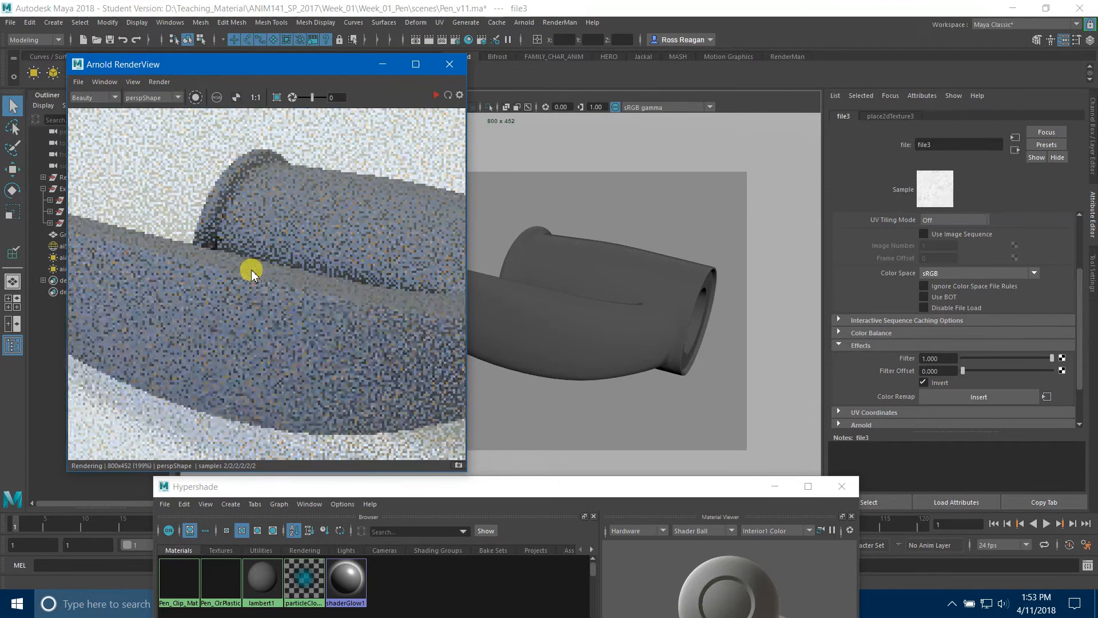
{"action": "scroll", "coordinate": [892, 240], "scroll_direction": "down", "scroll_amount": 2}
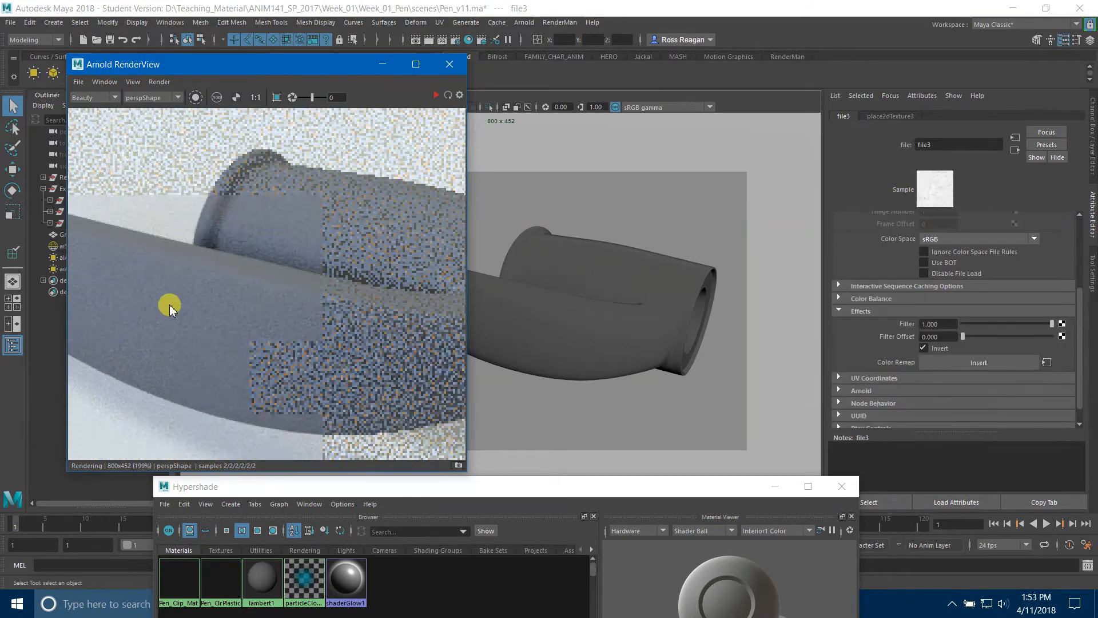
{"action": "middle_click_drag", "start_coordinate": [236, 315], "coordinate": [98, 303]}
{"action": "scroll", "coordinate": [275, 321], "scroll_direction": "down", "scroll_amount": 4}
{"action": "middle_click_drag", "start_coordinate": [274, 322], "coordinate": [288, 277]}
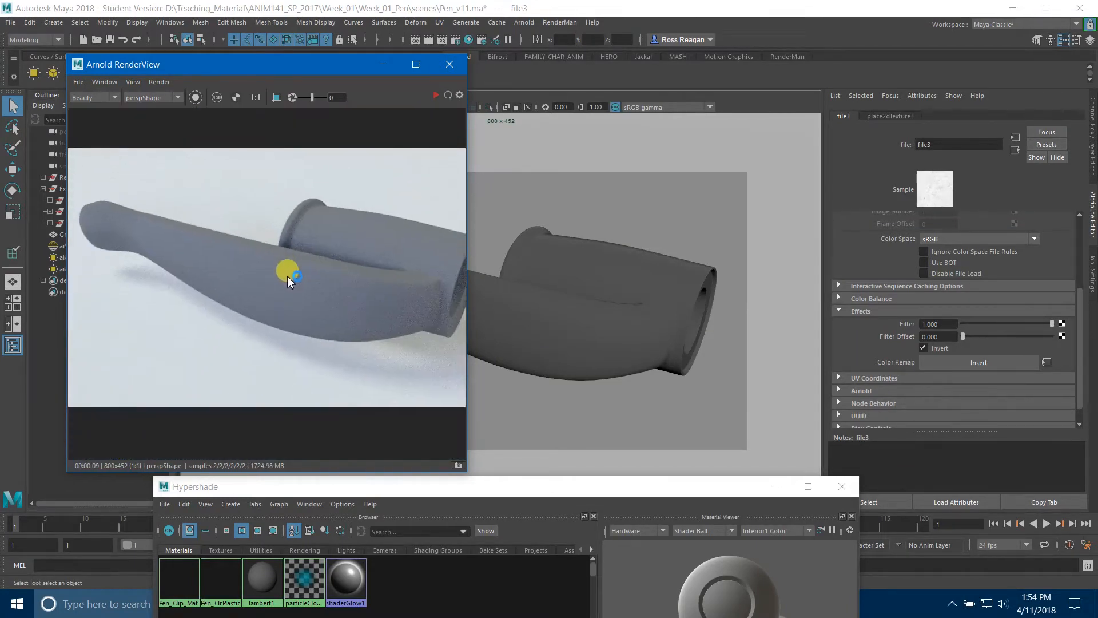
{"action": "scroll", "coordinate": [302, 280], "scroll_direction": "down", "scroll_amount": 2}
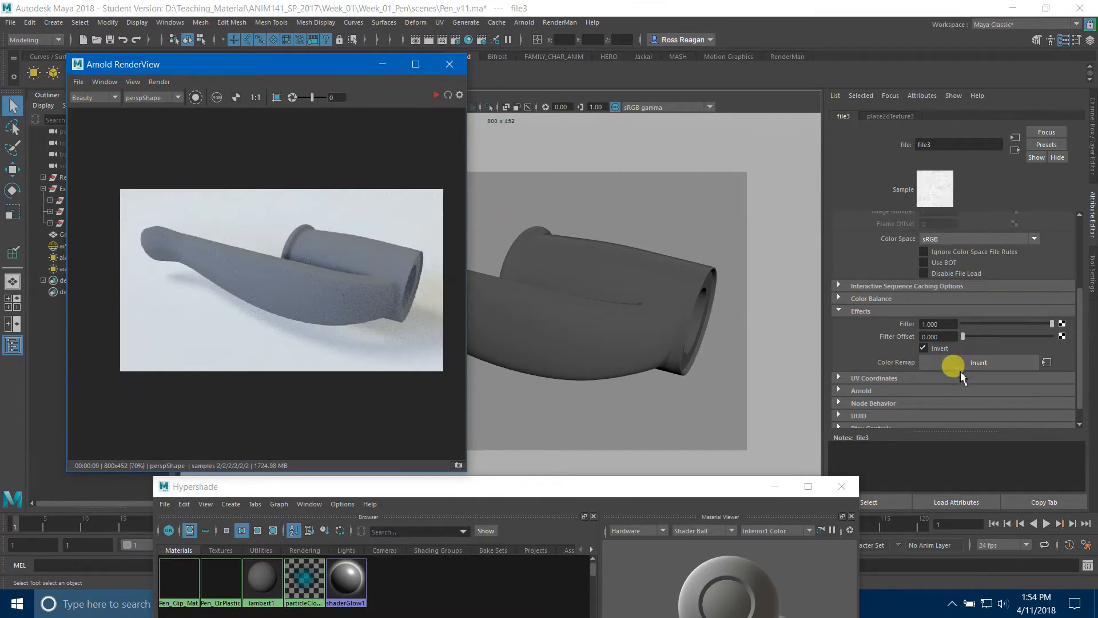
Step: Turn off Invert on the dust-wipes file texture and insert a Color Remap
{"action": "left_click", "coordinate": [923, 349]}
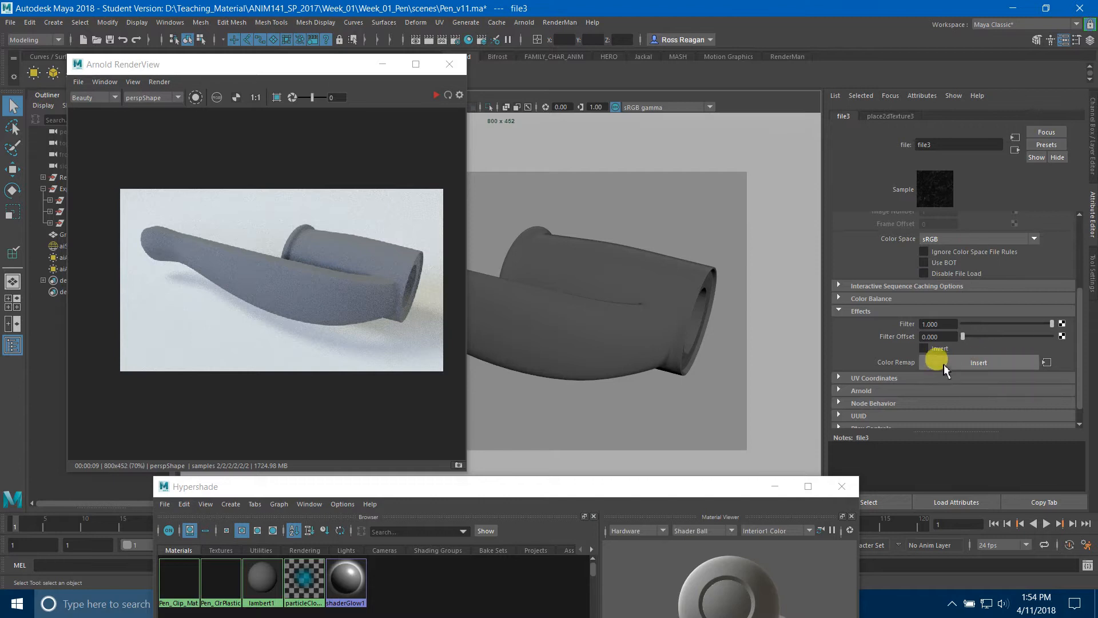
{"action": "left_click", "coordinate": [961, 362]}
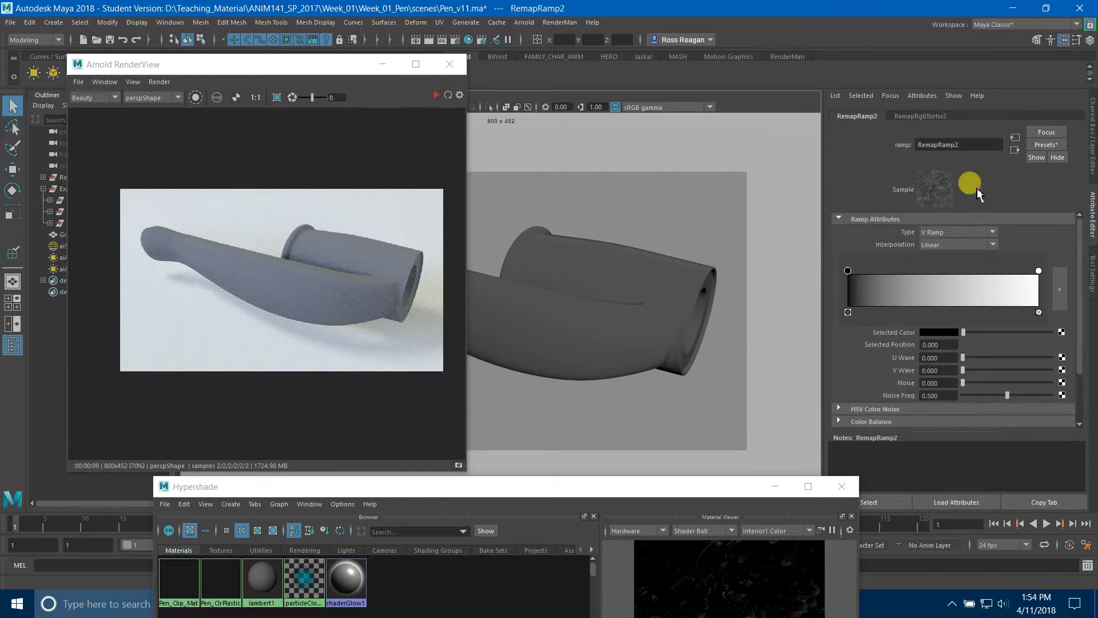
Step: Bring Hypershade back and spread the place2dTexture, dust-wipes file, RGB-to-HSV and remap ramp nodes out ahead of Pen_Clip_Mat
{"action": "left_click_drag", "start_coordinate": [524, 482], "coordinate": [635, 64]}
{"action": "scroll", "coordinate": [575, 389], "scroll_direction": "down", "scroll_amount": 3}
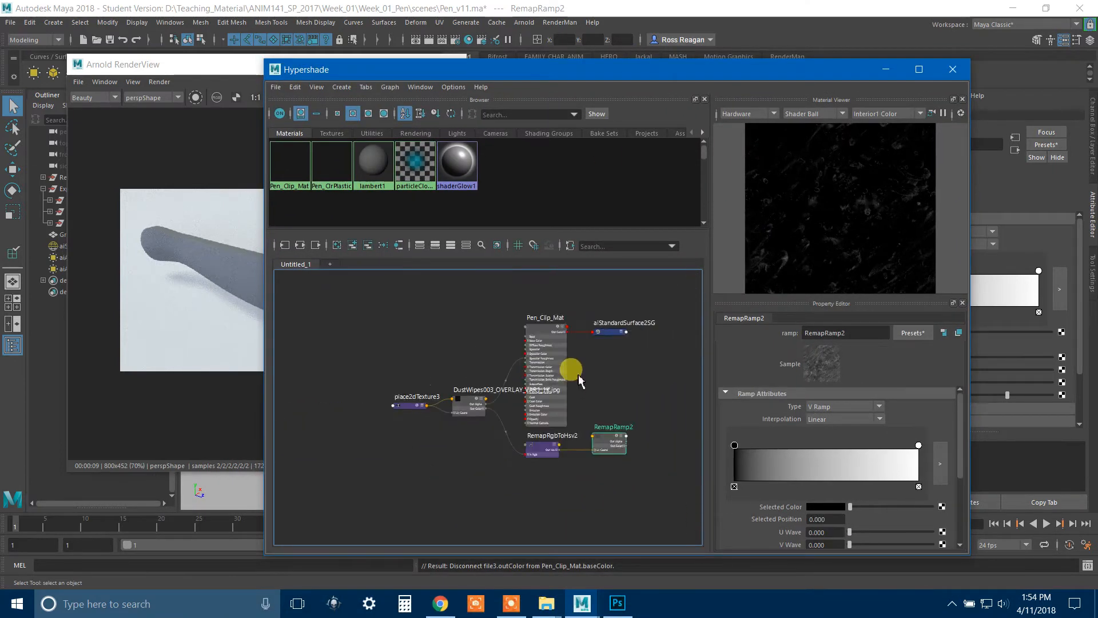
{"action": "middle_click_drag", "start_coordinate": [456, 428], "coordinate": [503, 417], "text": "alt"}
{"action": "left_click_drag", "start_coordinate": [456, 397], "coordinate": [357, 388]}
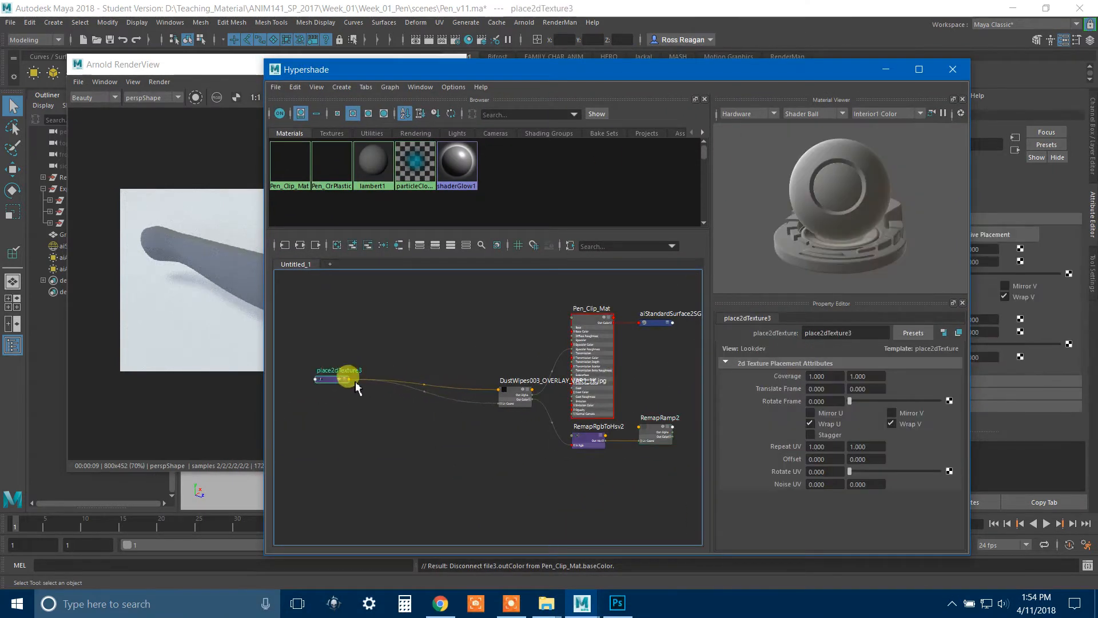
{"action": "left_click_drag", "start_coordinate": [520, 397], "coordinate": [402, 379]}
{"action": "left_click_drag", "start_coordinate": [583, 446], "coordinate": [457, 413]}
{"action": "left_click_drag", "start_coordinate": [655, 432], "coordinate": [511, 405]}
Step: Fine-tune the placement of the RGB-to-HSV and remap ramp nodes so they follow the dust-wipes file in order
{"action": "scroll", "coordinate": [418, 409], "scroll_direction": "up", "scroll_amount": 5}
{"action": "middle_click_drag", "start_coordinate": [404, 410], "coordinate": [445, 449], "text": "alt"}
{"action": "left_click_drag", "start_coordinate": [417, 361], "coordinate": [405, 352]}
{"action": "left_click_drag", "start_coordinate": [538, 458], "coordinate": [539, 443]}
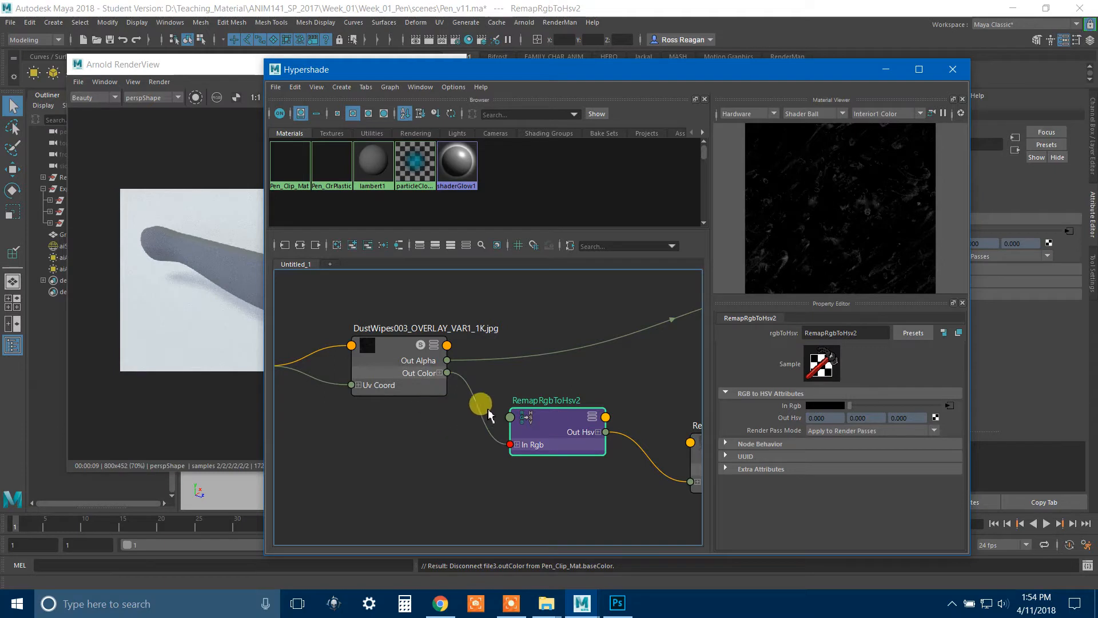
{"action": "left_click_drag", "start_coordinate": [554, 427], "coordinate": [549, 437]}
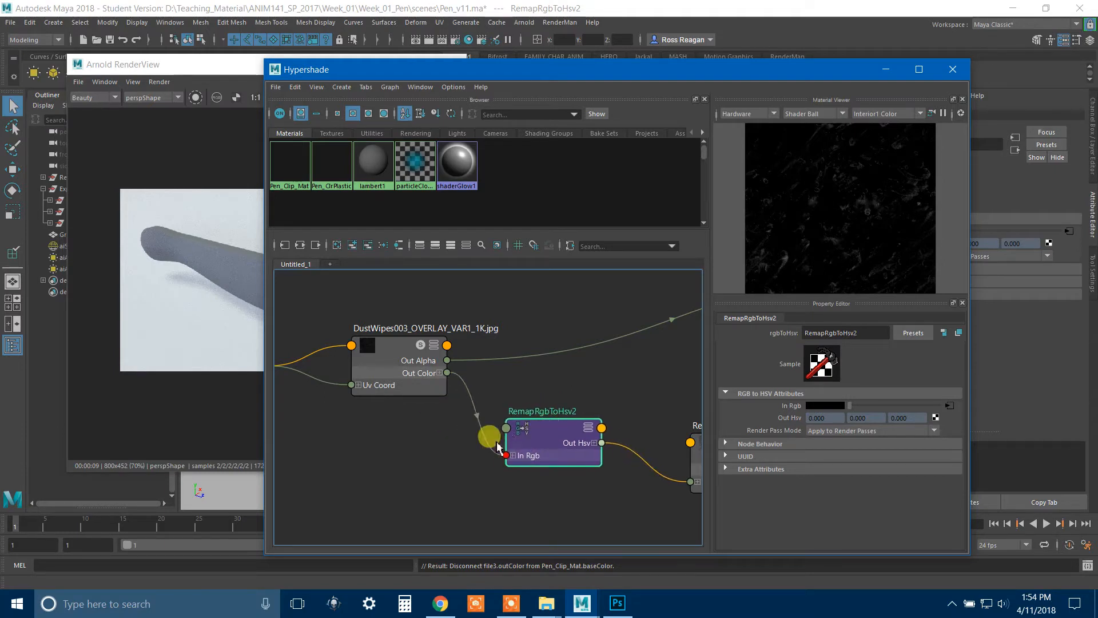
{"action": "left_click_drag", "start_coordinate": [515, 460], "coordinate": [542, 485]}
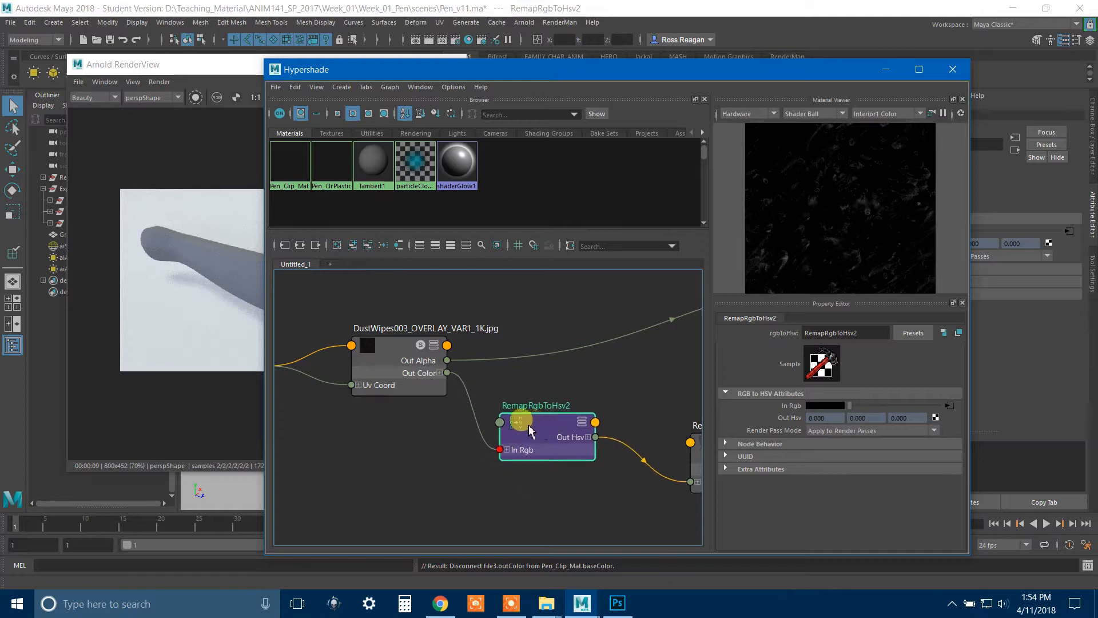
{"action": "middle_click_drag", "start_coordinate": [617, 490], "coordinate": [482, 463], "text": "alt"}
{"action": "left_click_drag", "start_coordinate": [607, 430], "coordinate": [561, 373]}
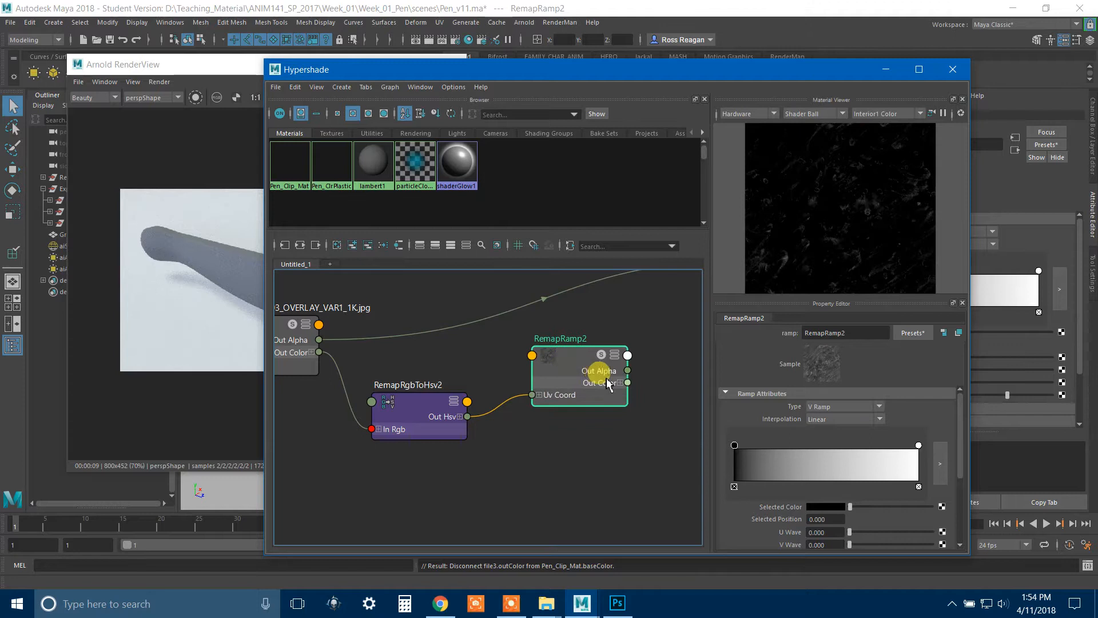
{"action": "key", "text": "a"}
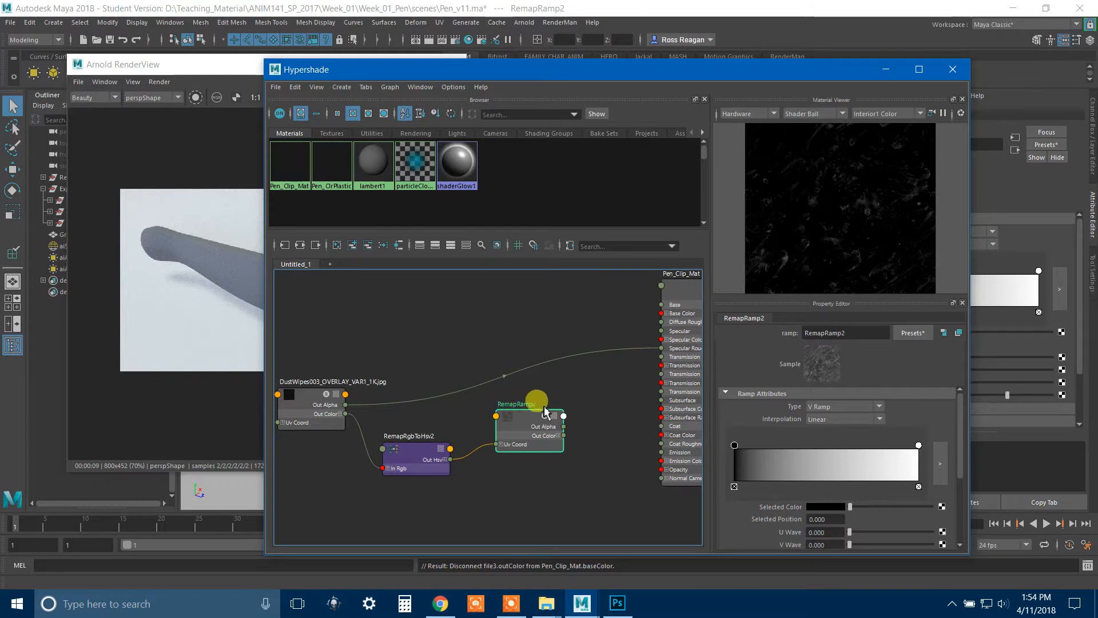
{"action": "mouse_move", "coordinate": [527, 422]}
{"action": "left_mouse_down"}
{"action": "mouse_move", "coordinate": [518, 429]}
{"action": "mouse_move", "coordinate": [528, 418]}
{"action": "mouse_move", "coordinate": [518, 416]}
{"action": "left_mouse_up"}
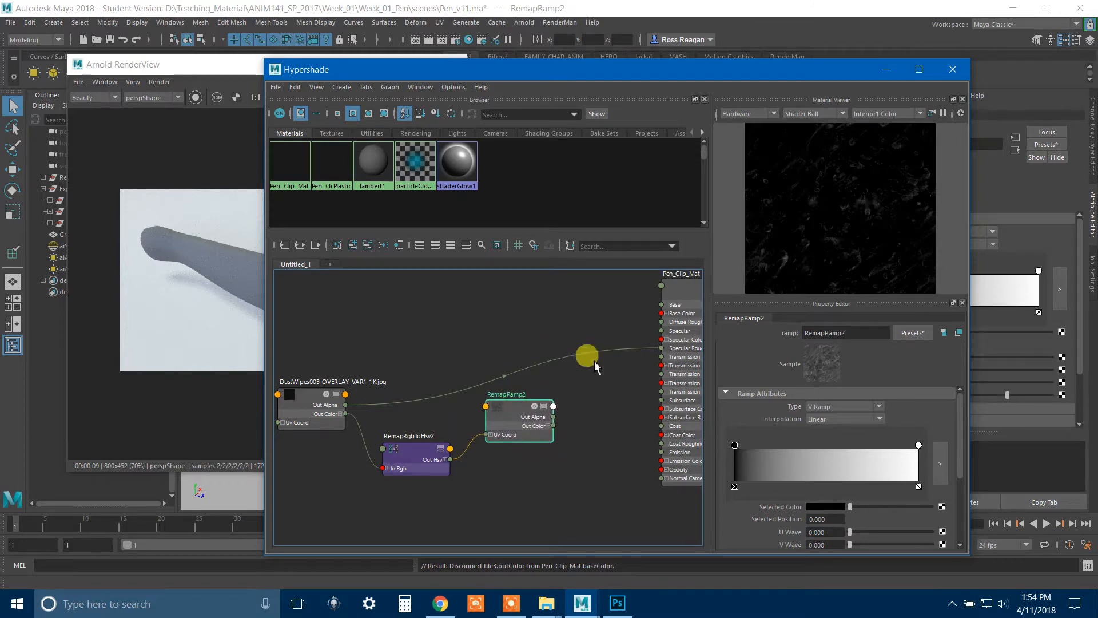
Step: Replace the dust-wipes file's link to Pen_Clip_Mat's Specular Roughness with a connection from RemapRamp2's Out Alpha
{"action": "left_click", "coordinate": [503, 378]}
{"action": "key", "text": "Delete"}
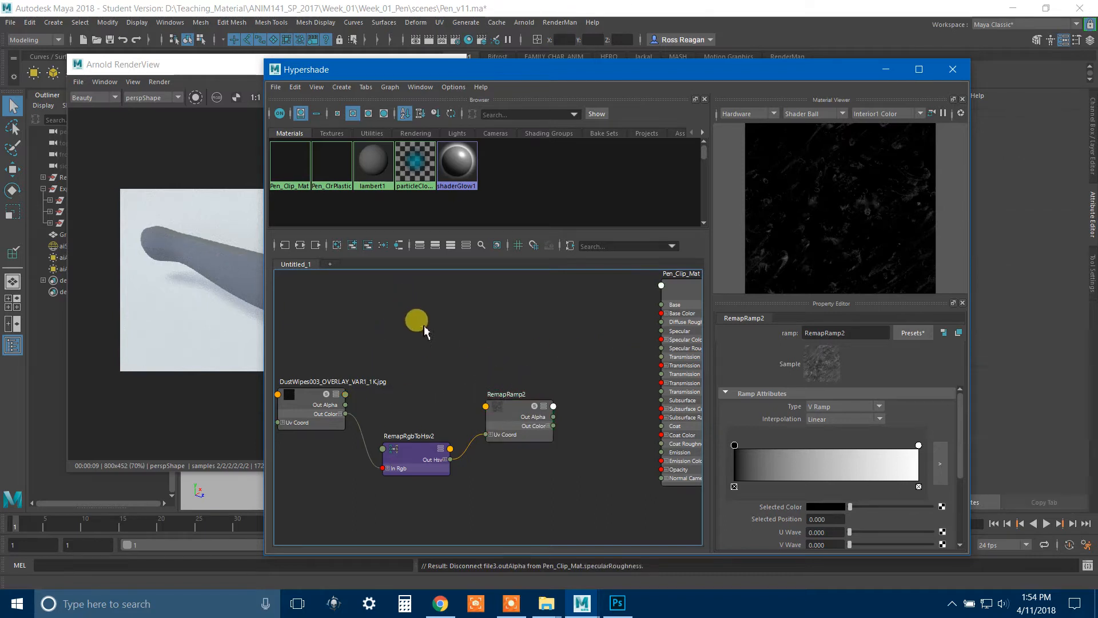
{"action": "left_click_drag", "start_coordinate": [530, 412], "coordinate": [662, 348]}
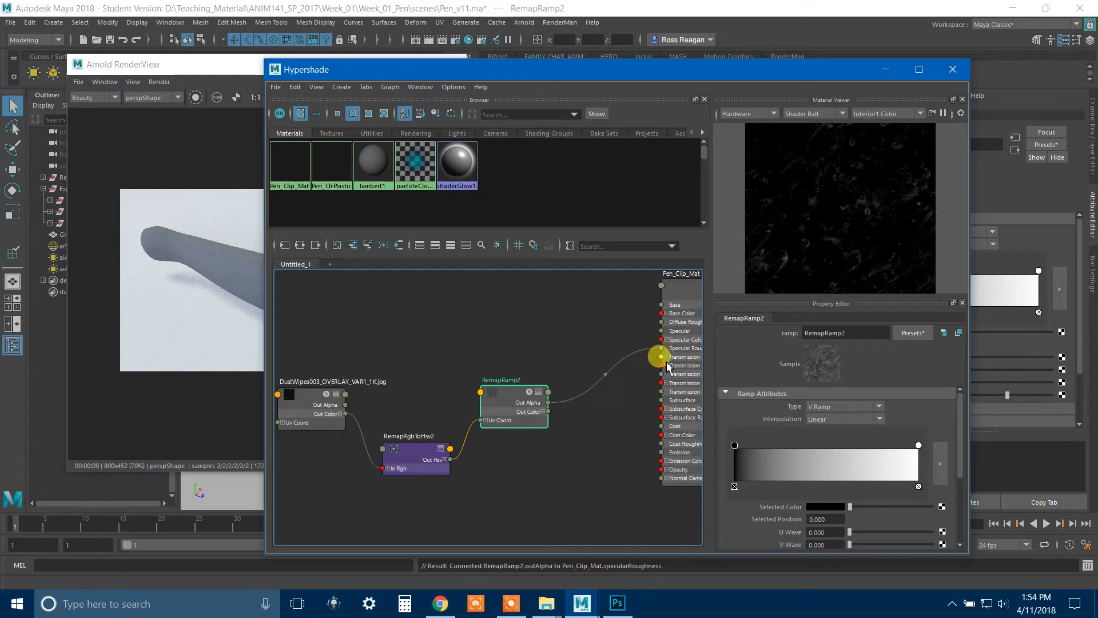
Step: Move Hypershade aside, update the Arnold render of the pen clip, and inspect its surface close up and as a whole
{"action": "left_click_drag", "start_coordinate": [497, 59], "coordinate": [561, 54]}
{"action": "left_click", "coordinate": [294, 67]}
{"action": "left_click", "coordinate": [446, 96]}
{"action": "scroll", "coordinate": [312, 246], "scroll_direction": "up", "scroll_amount": 5}
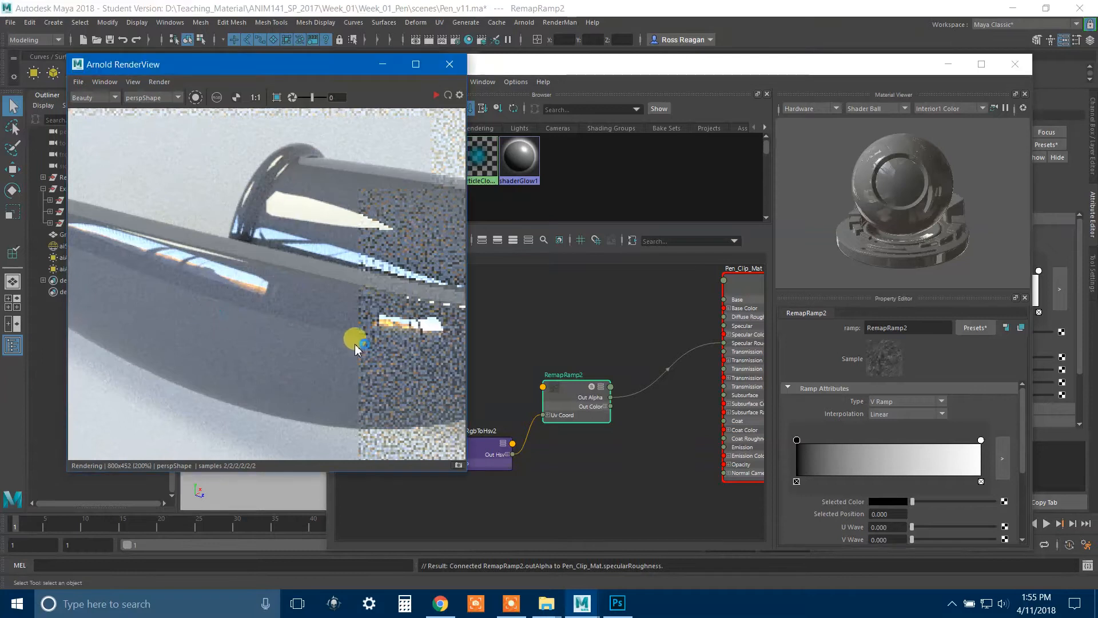
{"action": "scroll", "coordinate": [355, 347], "scroll_direction": "down", "scroll_amount": 3}
{"action": "middle_click_drag", "start_coordinate": [391, 358], "coordinate": [294, 336], "text": "alt"}
{"action": "left_click", "coordinate": [273, 322]}
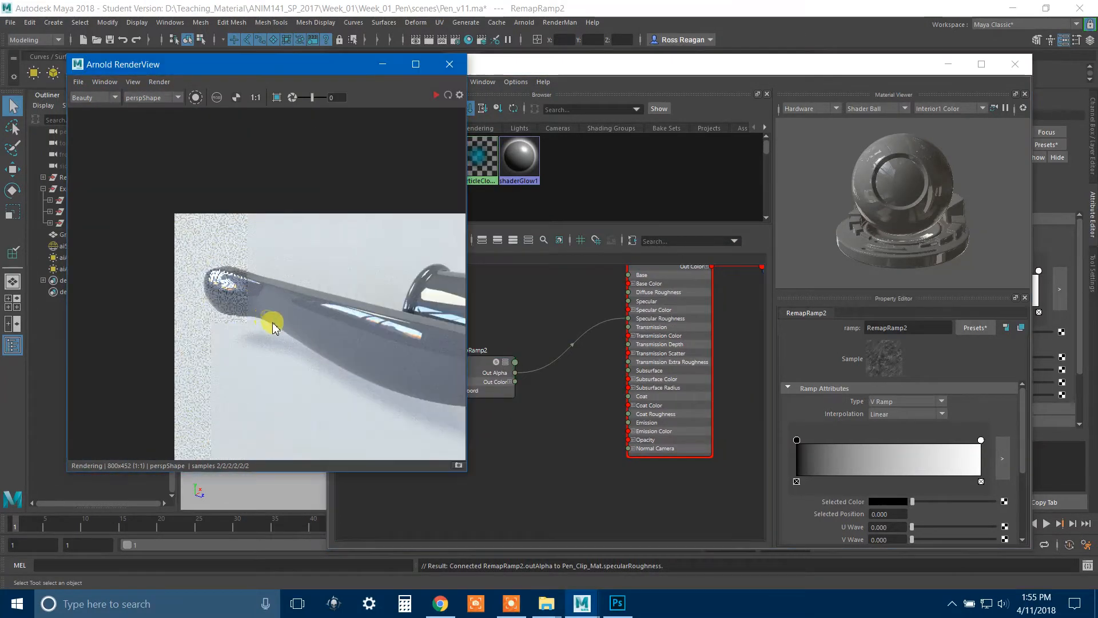
{"action": "scroll", "coordinate": [286, 319], "scroll_direction": "down", "scroll_amount": 1}
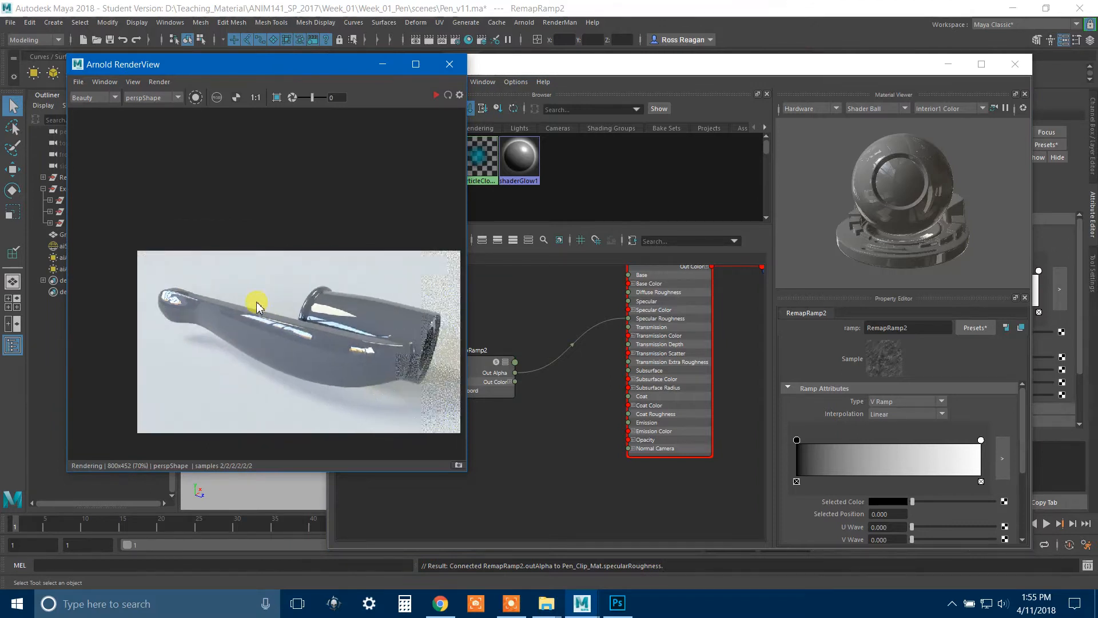
{"action": "left_click", "coordinate": [520, 608]}
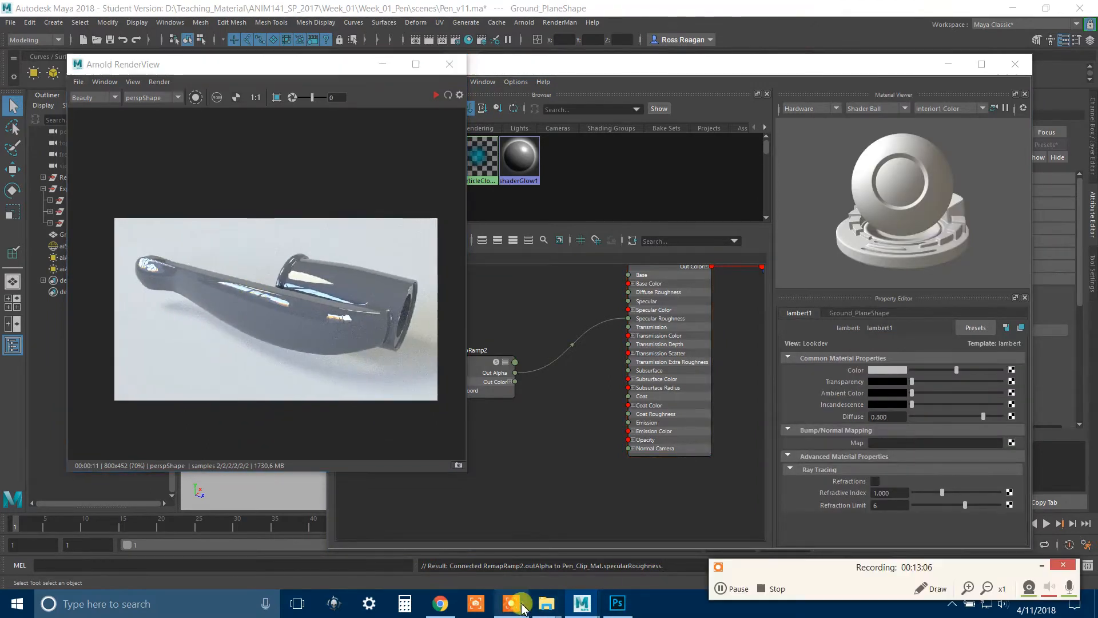
{"action": "left_click", "coordinate": [1037, 565]}
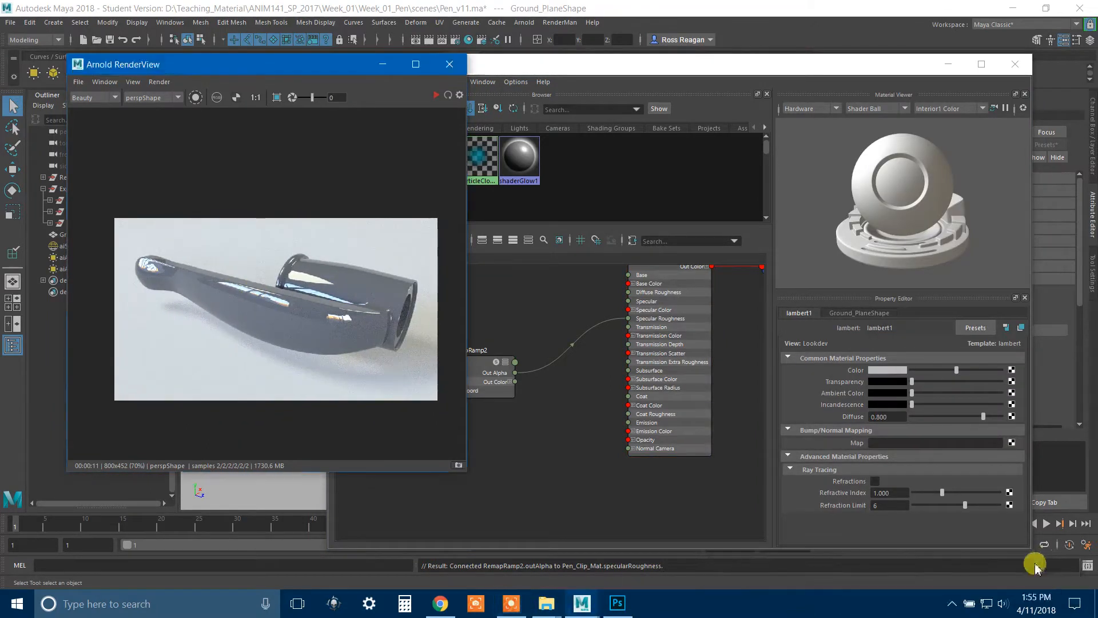
Step: Select RemapRamp2 and increase its contrast by moving the white stop to 0.384 and the black stop to 0.087
{"action": "left_click", "coordinate": [229, 288]}
{"action": "left_click", "coordinate": [651, 405]}
{"action": "middle_click_drag", "start_coordinate": [548, 378], "coordinate": [579, 391], "text": "alt"}
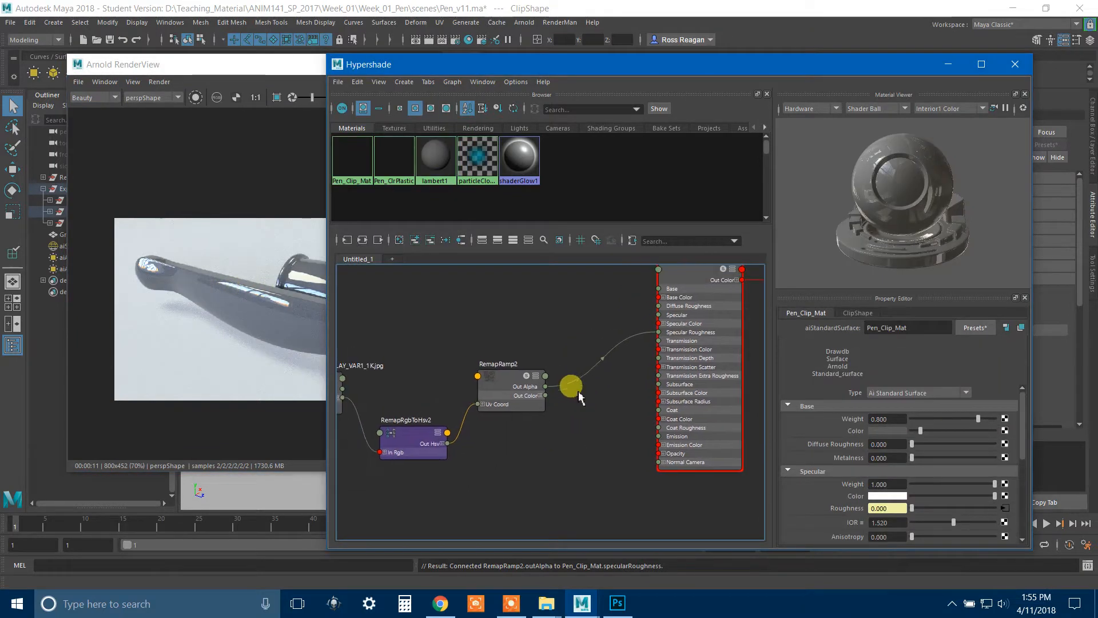
{"action": "left_click", "coordinate": [515, 385]}
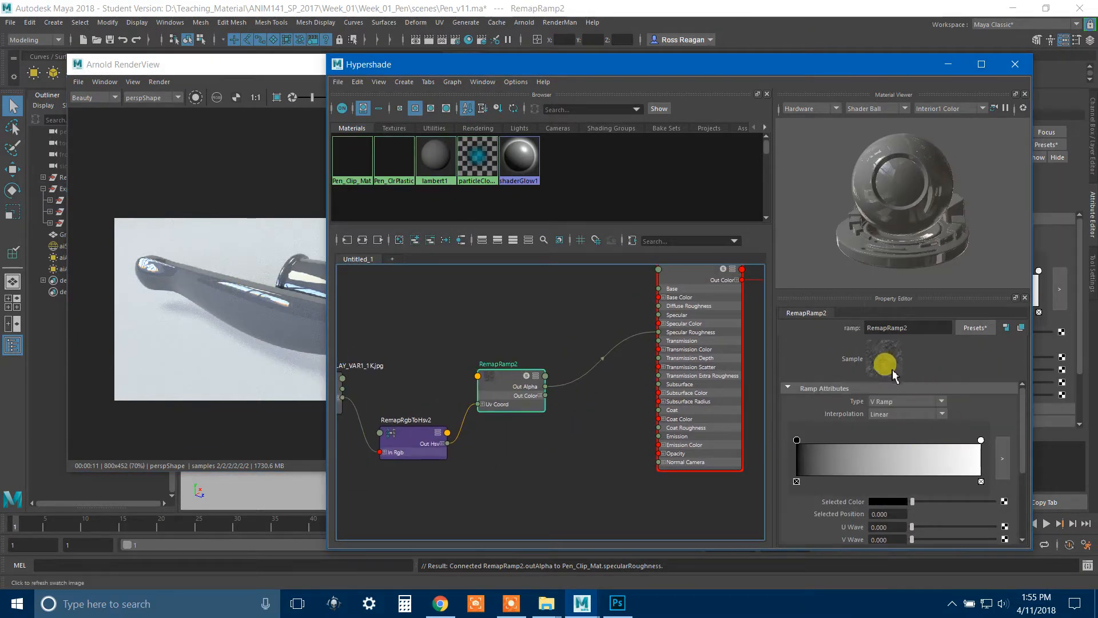
{"action": "left_click_drag", "start_coordinate": [982, 440], "coordinate": [808, 442]}
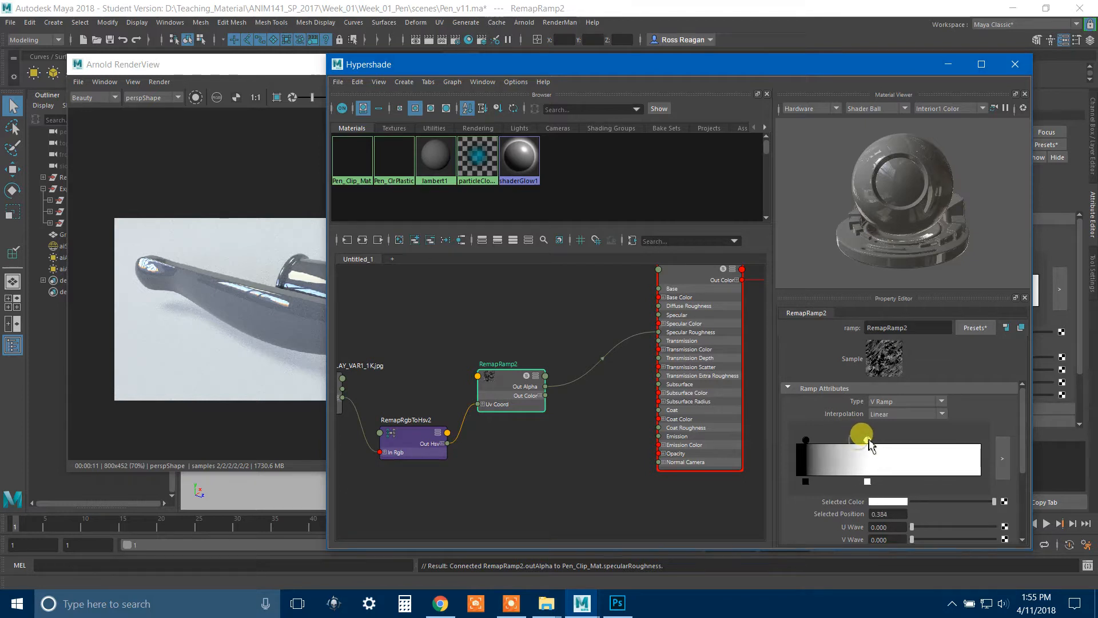
{"action": "left_click_drag", "start_coordinate": [807, 444], "coordinate": [814, 439]}
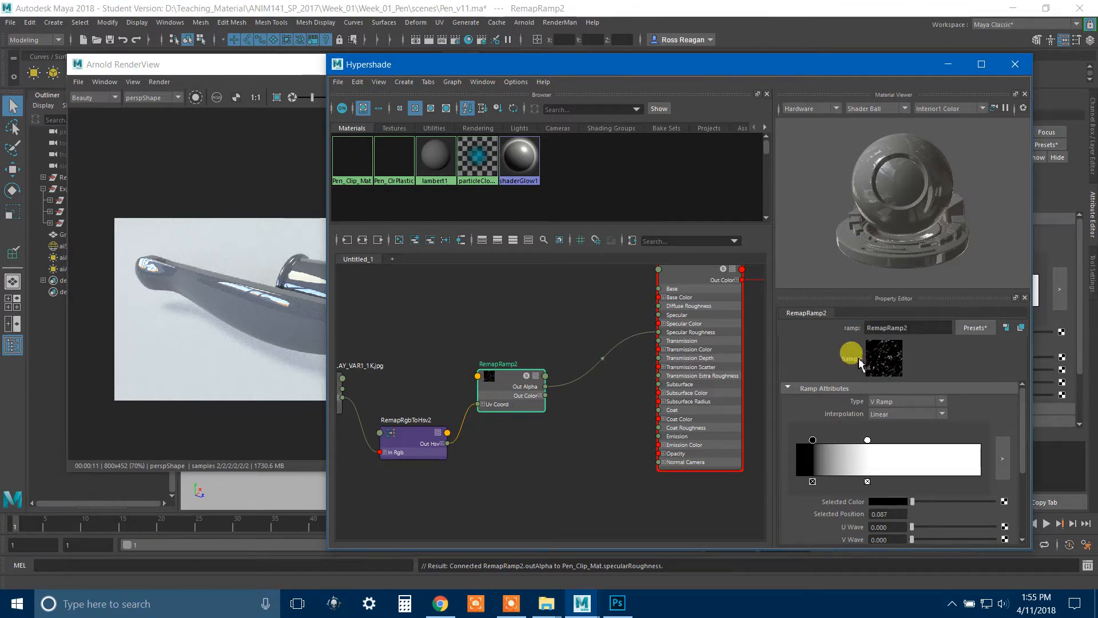
Step: Update the Arnold render with the higher-contrast ramp and examine the pen clip's highlights for smudges
{"action": "left_click", "coordinate": [253, 72]}
{"action": "left_click", "coordinate": [445, 96]}
{"action": "scroll", "coordinate": [234, 288], "scroll_direction": "up", "scroll_amount": 4}
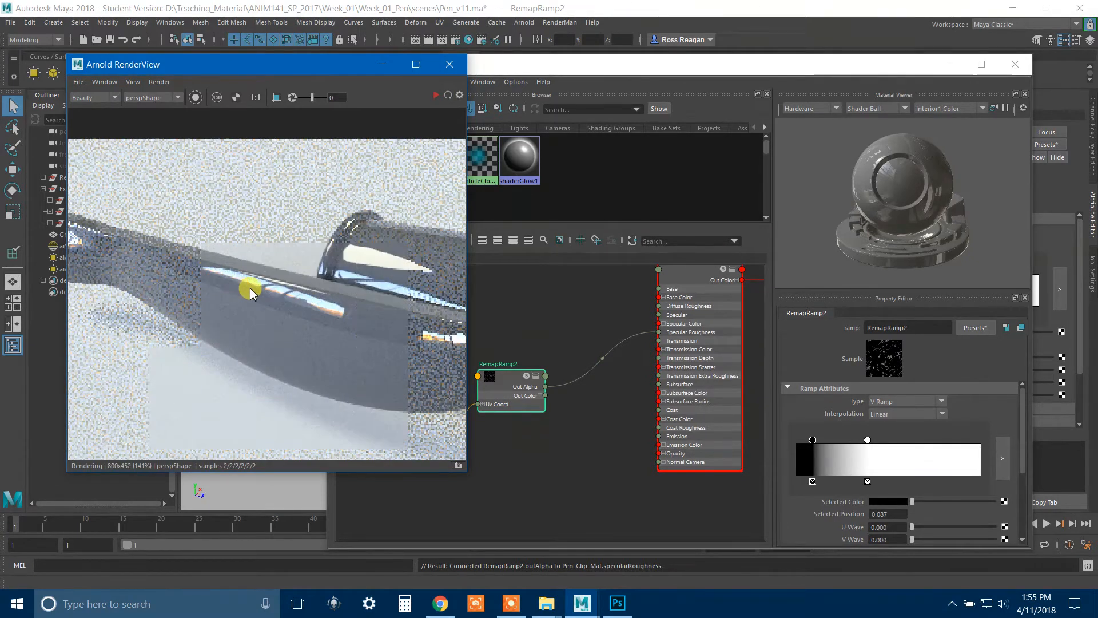
{"action": "scroll", "coordinate": [252, 294], "scroll_direction": "down", "scroll_amount": 2}
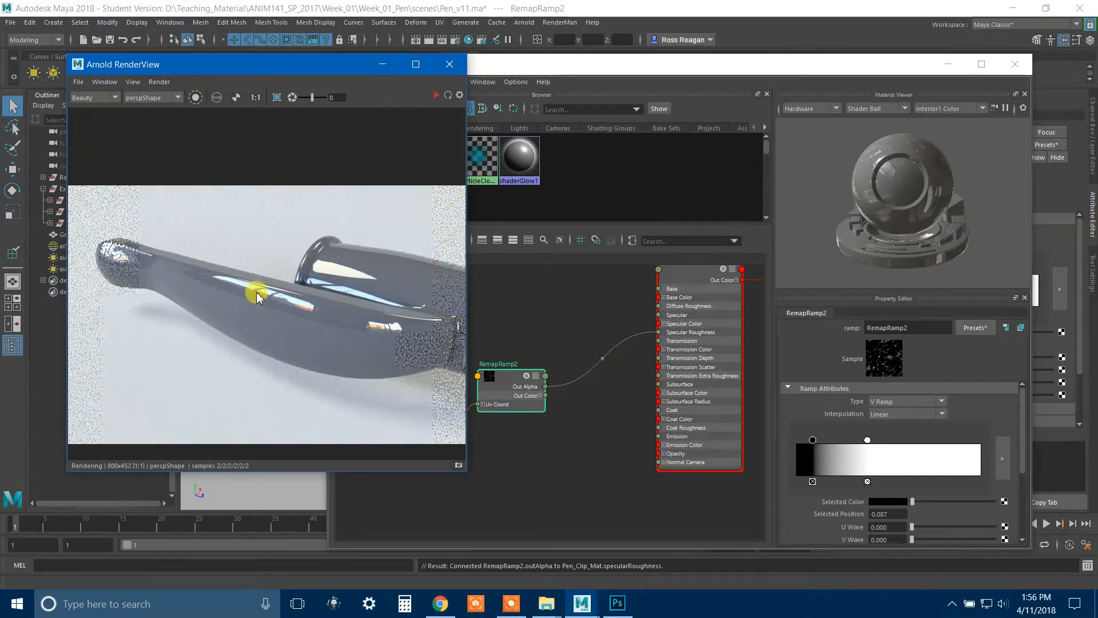
{"action": "scroll", "coordinate": [273, 323], "scroll_direction": "up", "scroll_amount": 2}
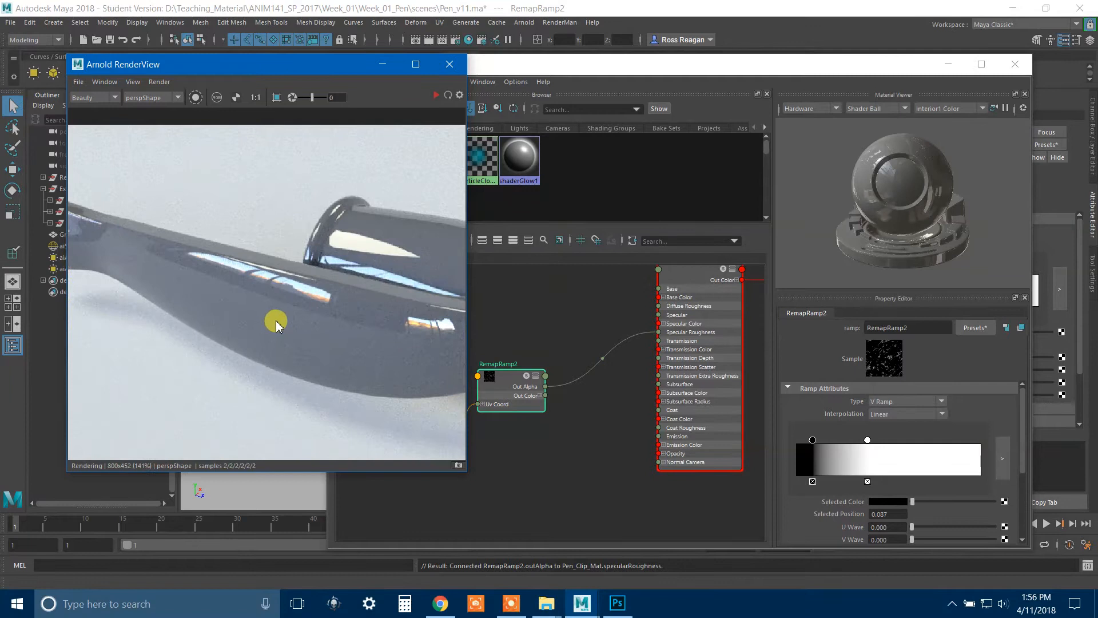
{"action": "scroll", "coordinate": [276, 326], "scroll_direction": "down", "scroll_amount": 2}
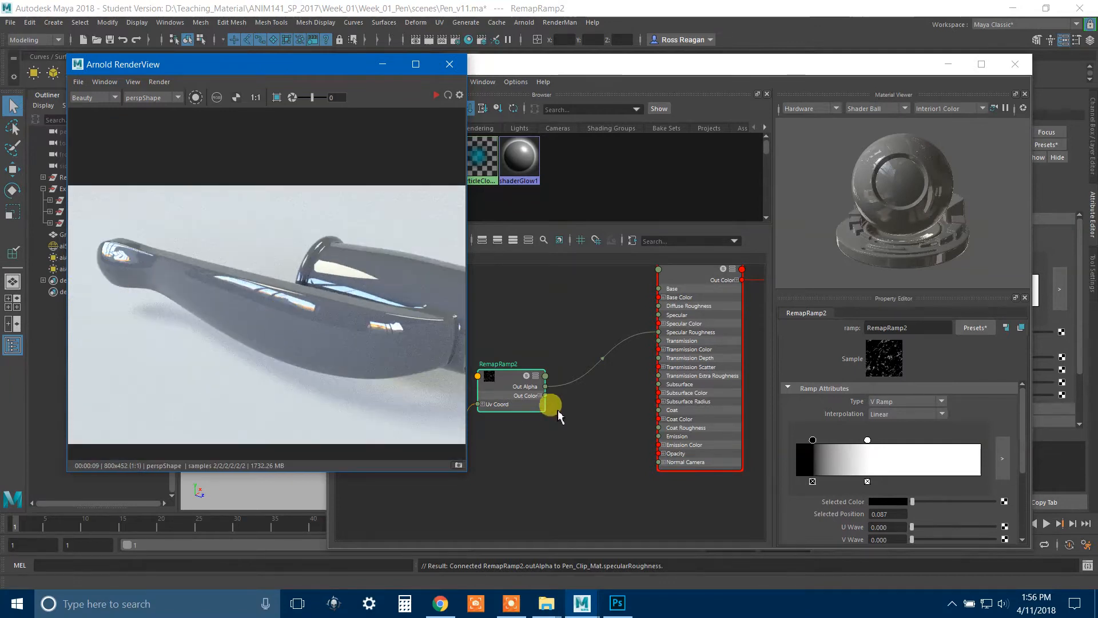
Step: Connect RemapRamp2's Out Color to Pen_Clip_Mat's Base Color and check the pattern on the clip in the Arnold render
{"action": "left_click_drag", "start_coordinate": [547, 399], "coordinate": [660, 298]}
{"action": "left_click", "coordinate": [262, 65]}
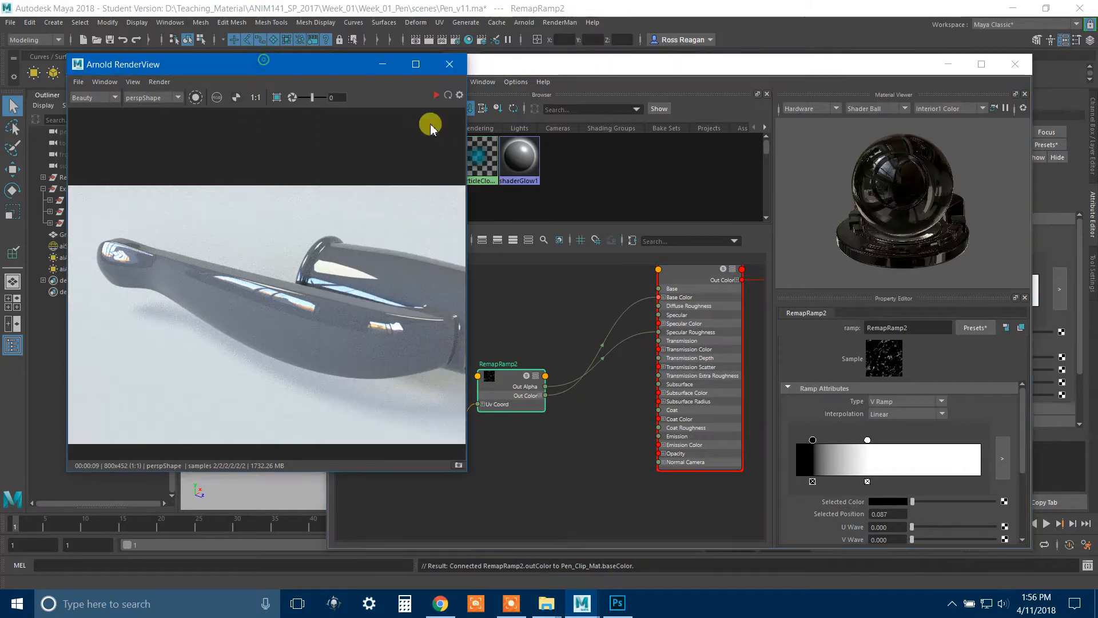
{"action": "scroll", "coordinate": [306, 162], "scroll_direction": "up", "scroll_amount": 1}
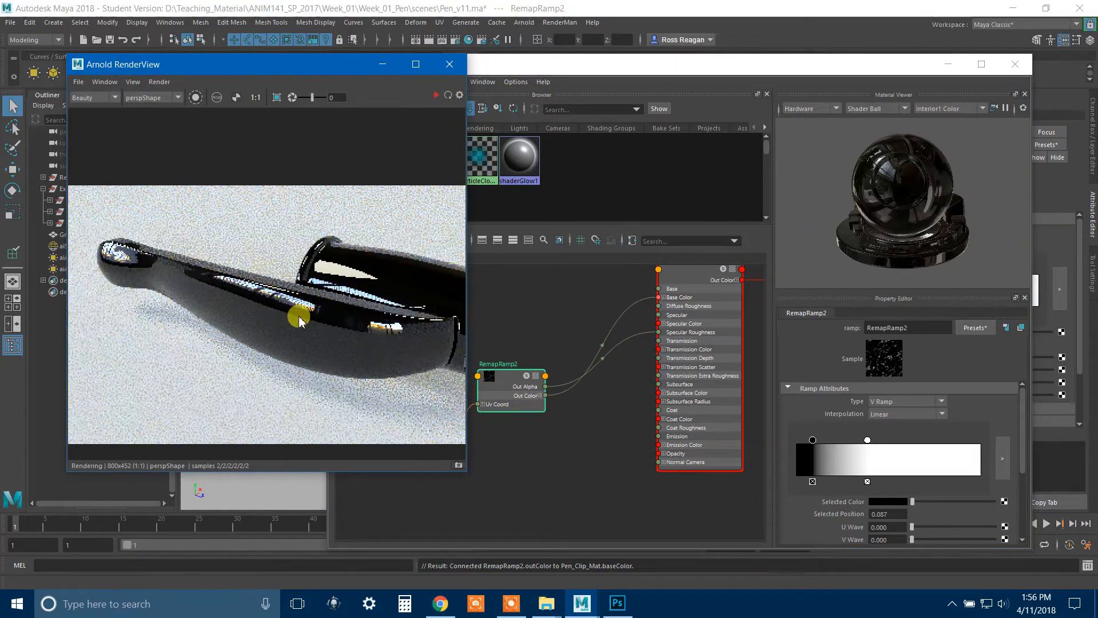
{"action": "scroll", "coordinate": [298, 314], "scroll_direction": "up", "scroll_amount": 1}
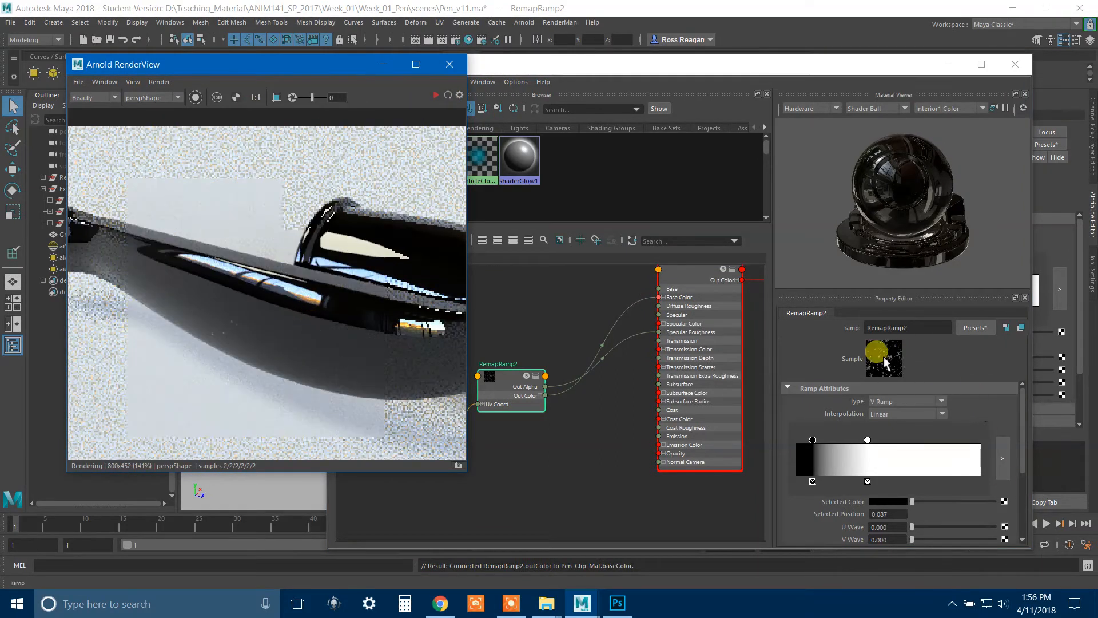
{"action": "middle_click_drag", "start_coordinate": [233, 336], "coordinate": [254, 366]}
{"action": "left_click", "coordinate": [362, 343]}
{"action": "left_click", "coordinate": [251, 315]}
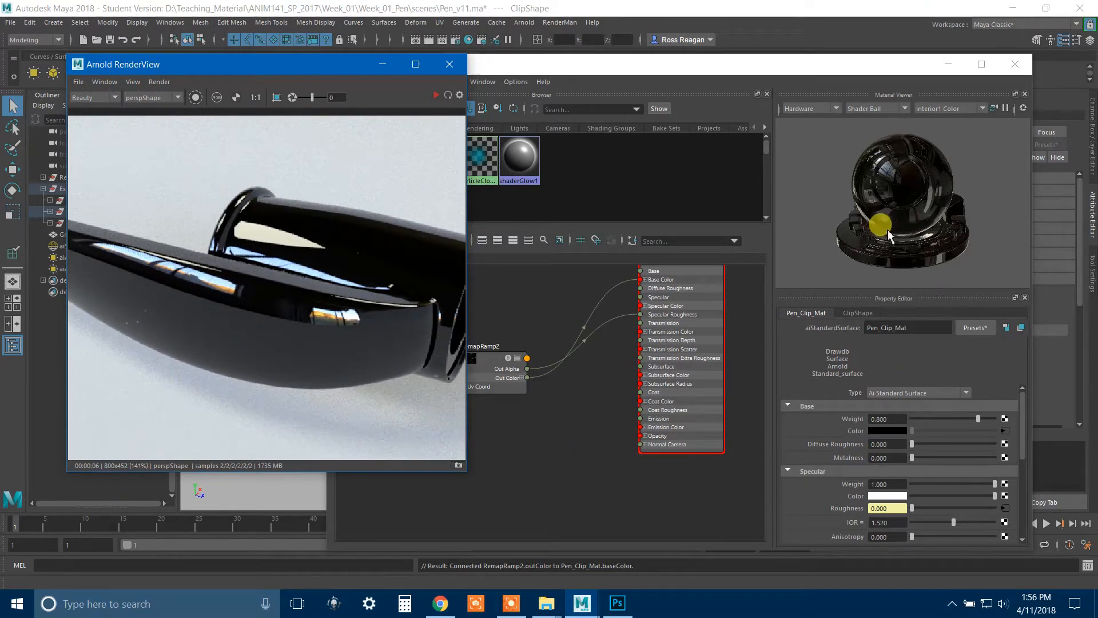
Step: Disconnect RemapRamp2's Out Alpha from Pen_Clip_Mat's Specular Roughness
{"action": "left_click", "coordinate": [533, 440]}
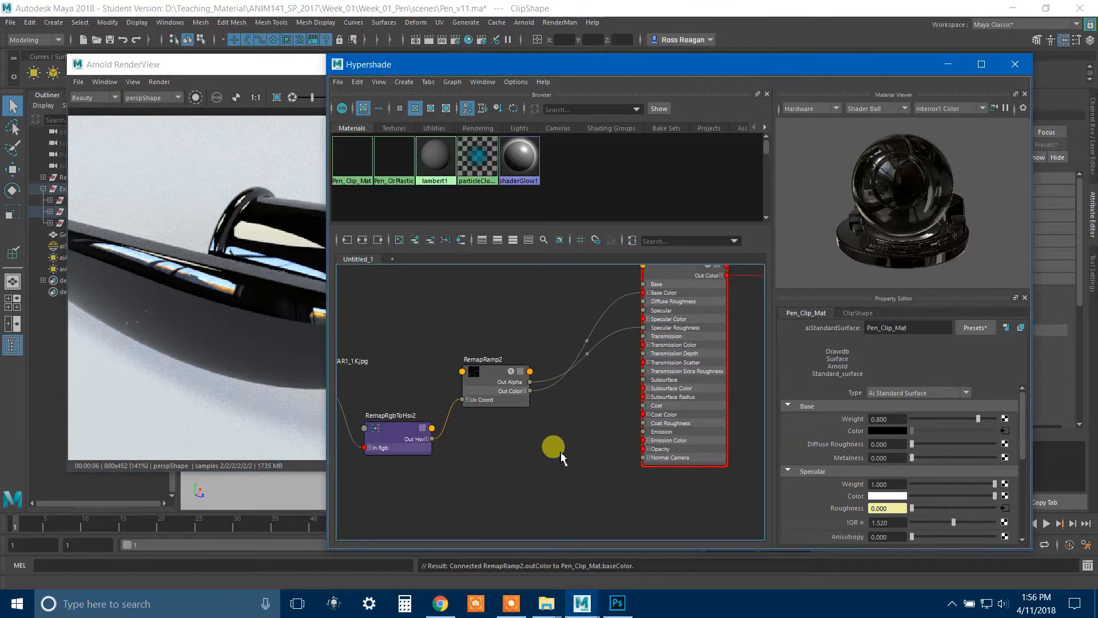
{"action": "middle_click_drag", "start_coordinate": [572, 434], "coordinate": [529, 455]}
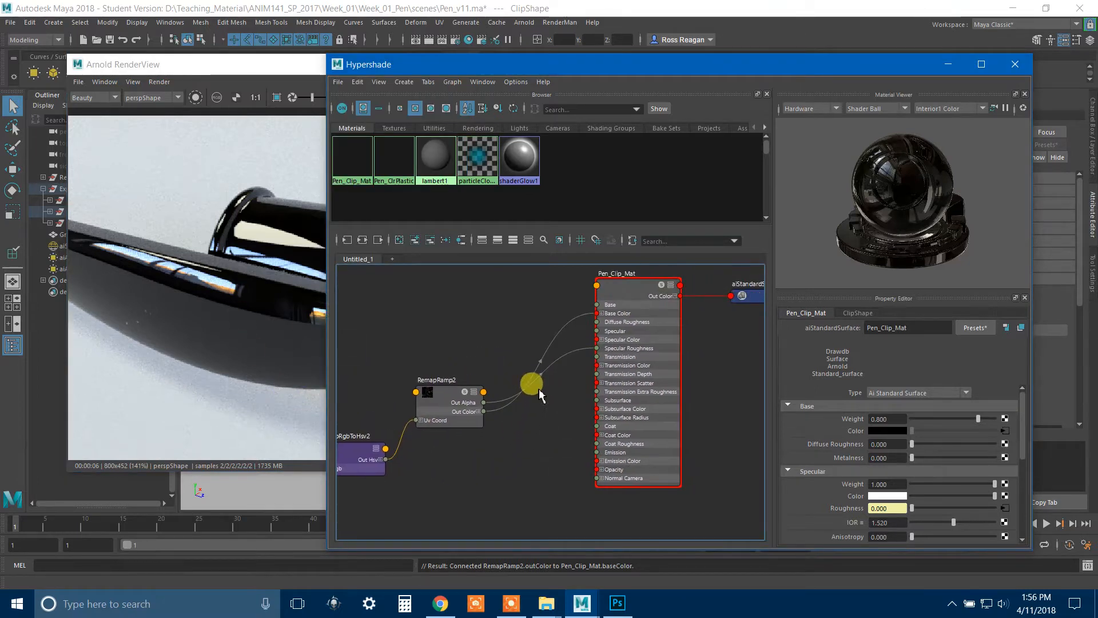
{"action": "left_click_drag", "start_coordinate": [554, 369], "coordinate": [539, 439]}
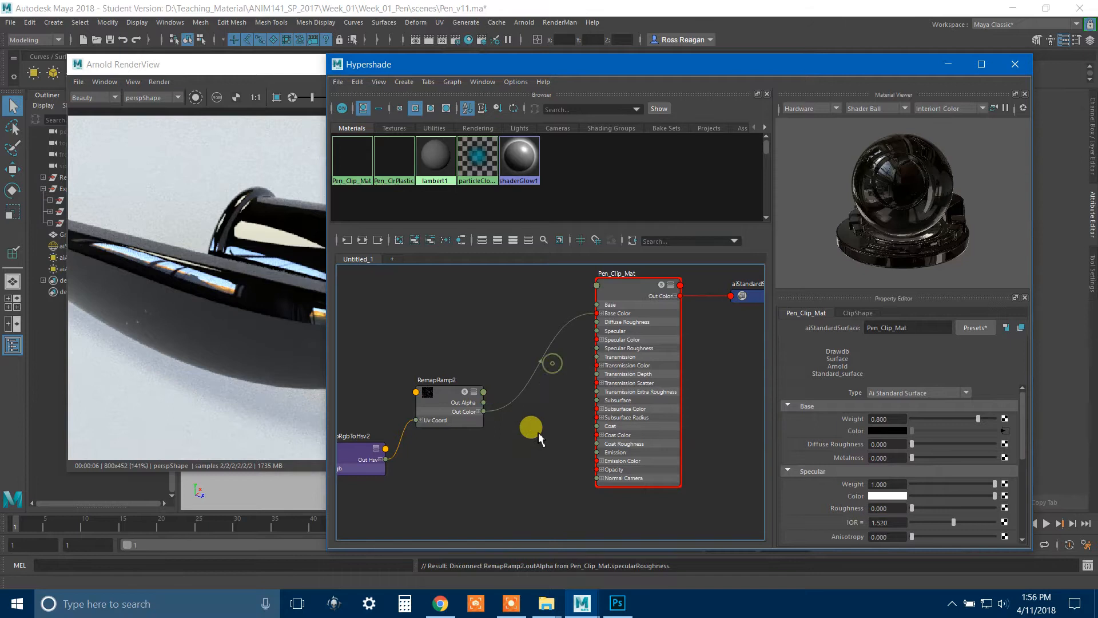
Step: Set Pen_Clip_Mat's specular Weight to 0
{"action": "left_click", "coordinate": [449, 396]}
{"action": "left_click", "coordinate": [638, 289]}
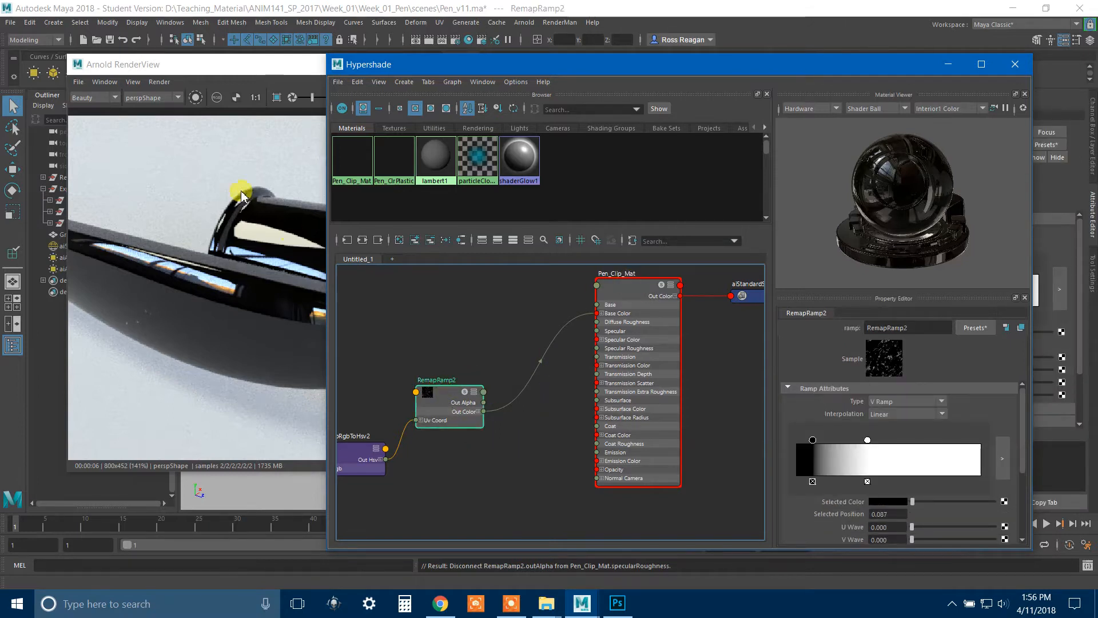
{"action": "left_click", "coordinate": [238, 188]}
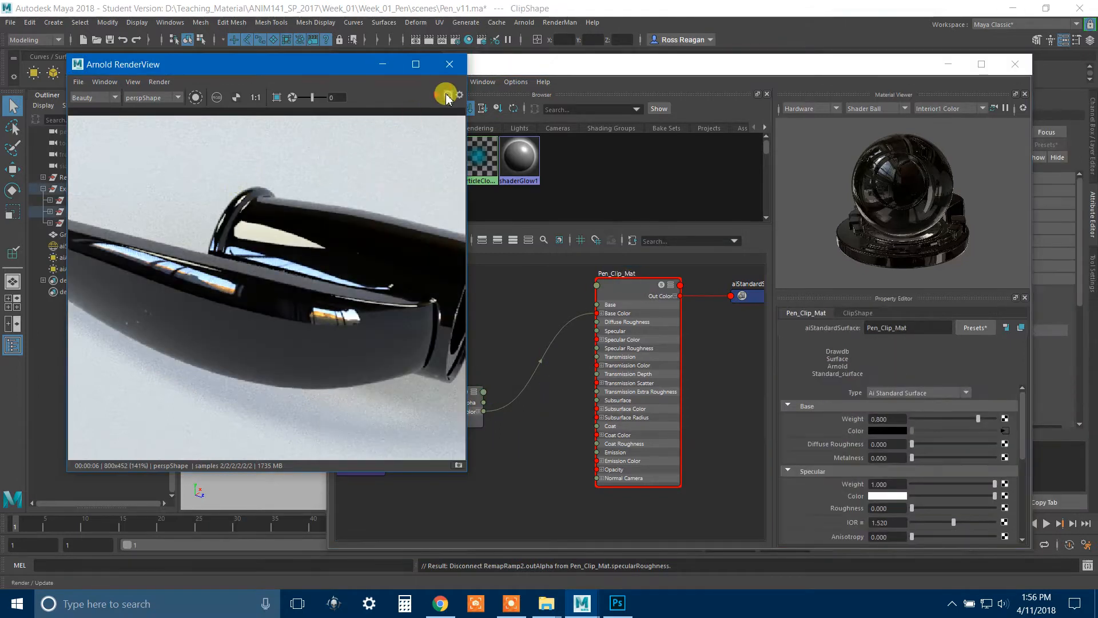
{"action": "left_click", "coordinate": [636, 286]}
{"action": "left_click_drag", "start_coordinate": [934, 488], "coordinate": [691, 493]}
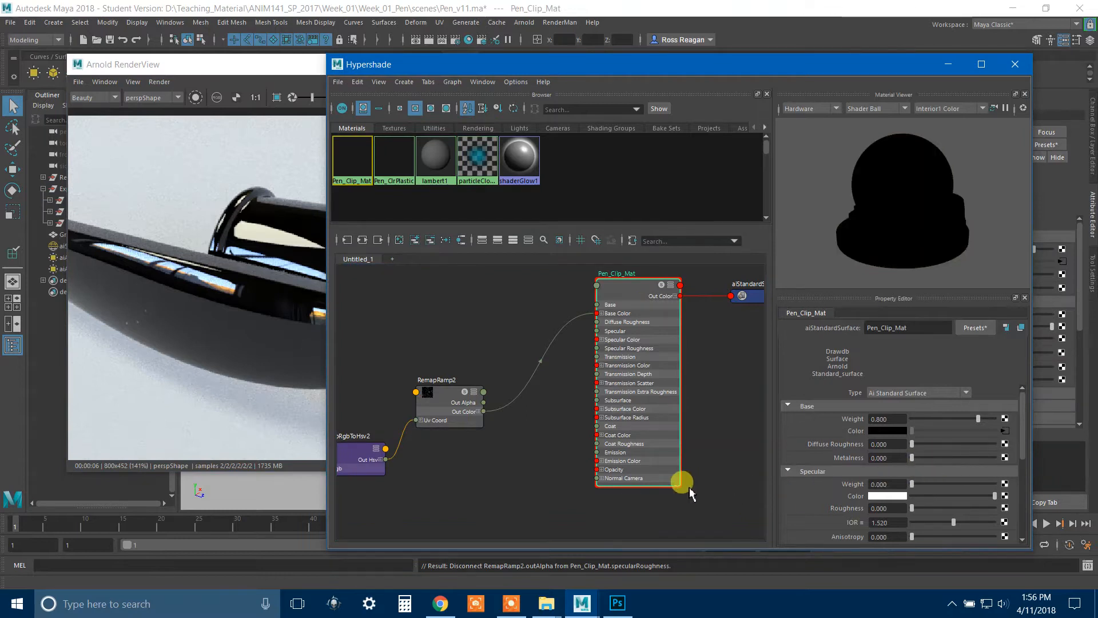
Step: Start continuous rendering in Arnold RenderView and zoom out to show more of the pen clip
{"action": "left_click", "coordinate": [229, 56]}
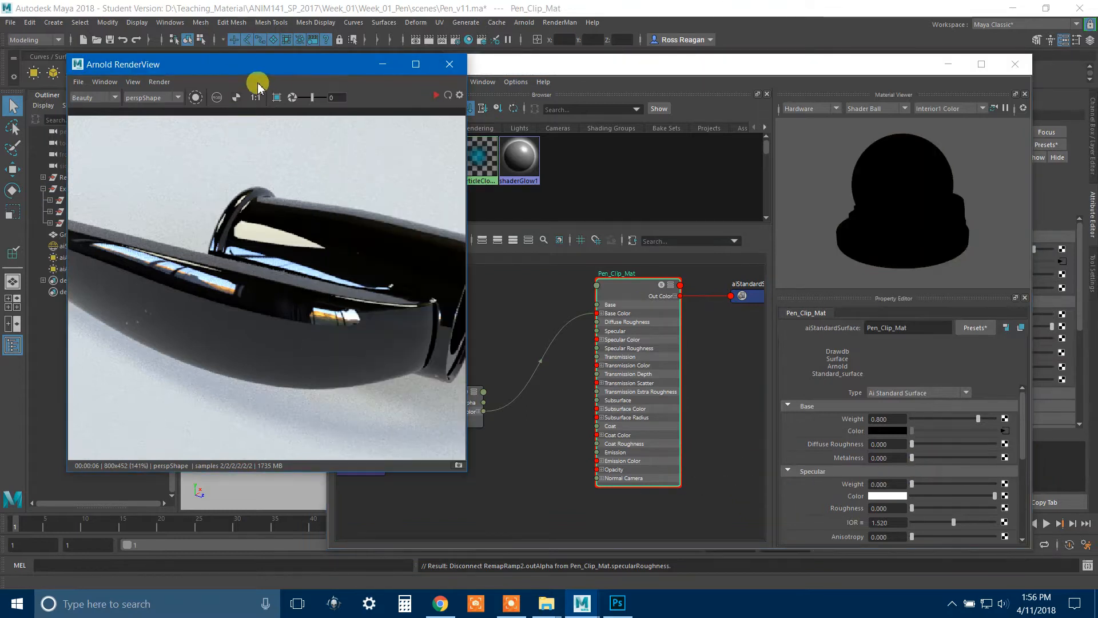
{"action": "left_click", "coordinate": [160, 82]}
{"action": "left_click", "coordinate": [165, 93]}
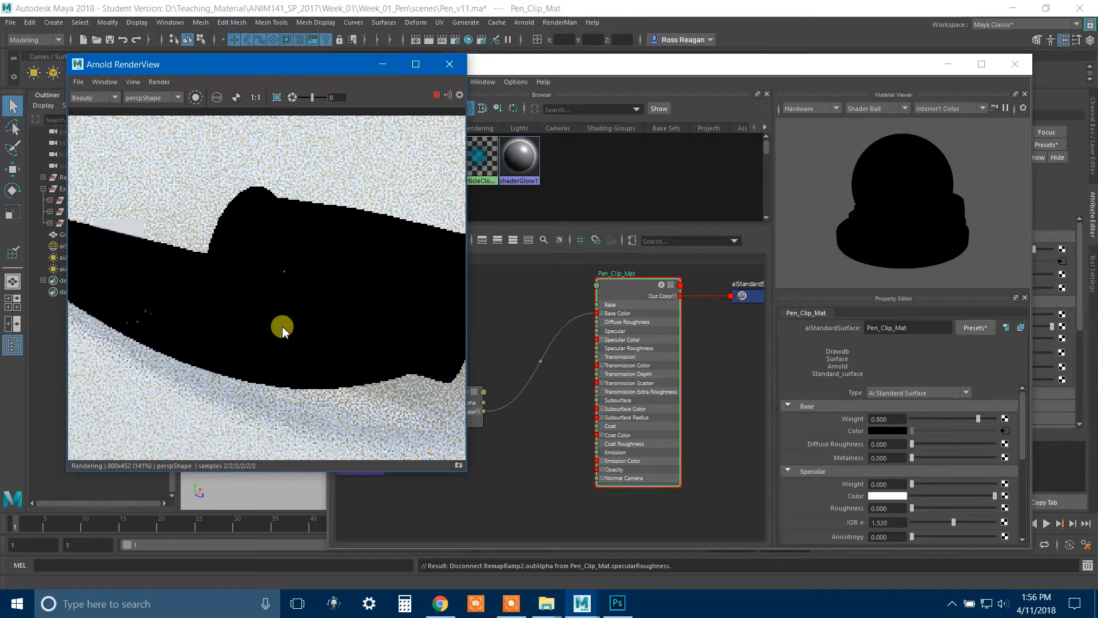
{"action": "scroll", "coordinate": [277, 338], "scroll_direction": "down", "scroll_amount": 1}
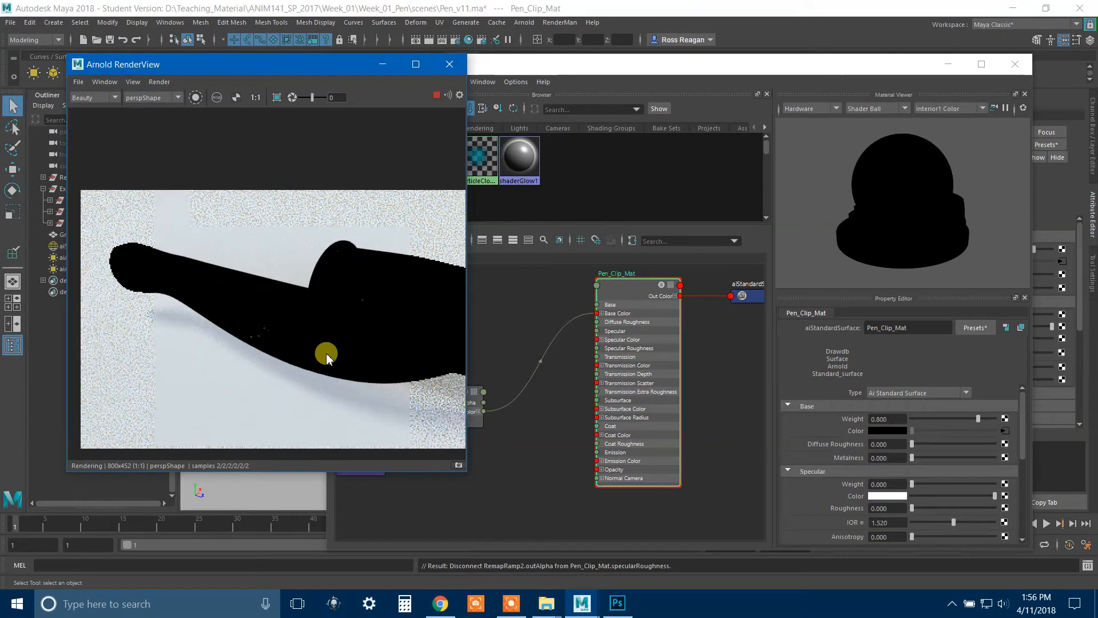
Step: Select RemapRamp2 and arrange the Arnold RenderView and Hypershade windows side by side
{"action": "left_click", "coordinate": [544, 410]}
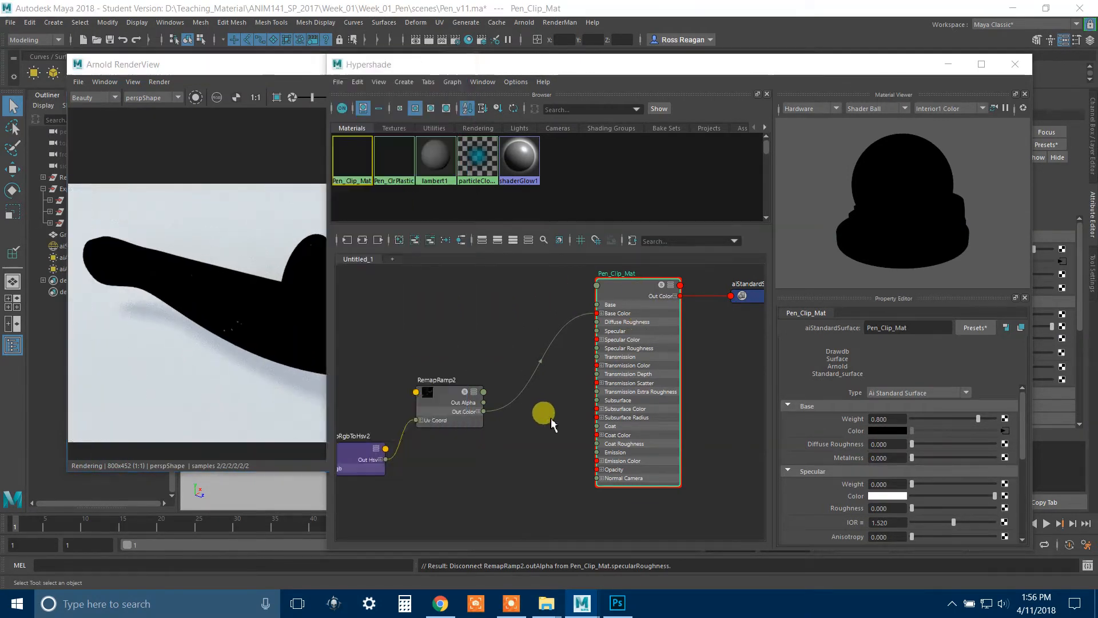
{"action": "left_click", "coordinate": [511, 392]}
{"action": "left_click_drag", "start_coordinate": [434, 66], "coordinate": [552, 55]}
{"action": "left_click_drag", "start_coordinate": [270, 68], "coordinate": [216, 33]}
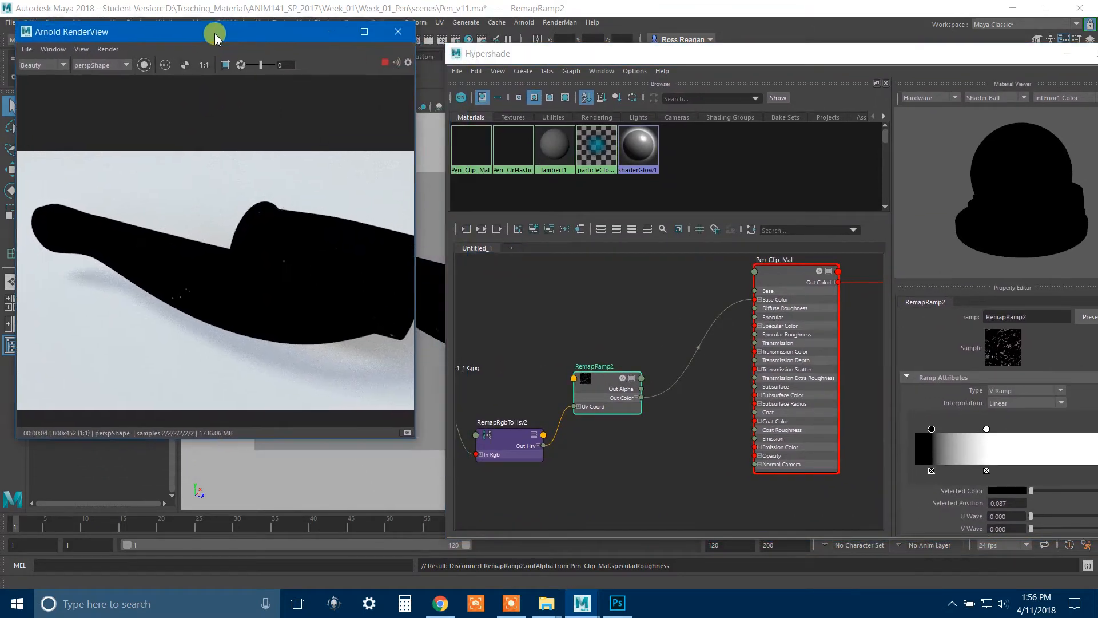
{"action": "left_click_drag", "start_coordinate": [491, 55], "coordinate": [464, 38]}
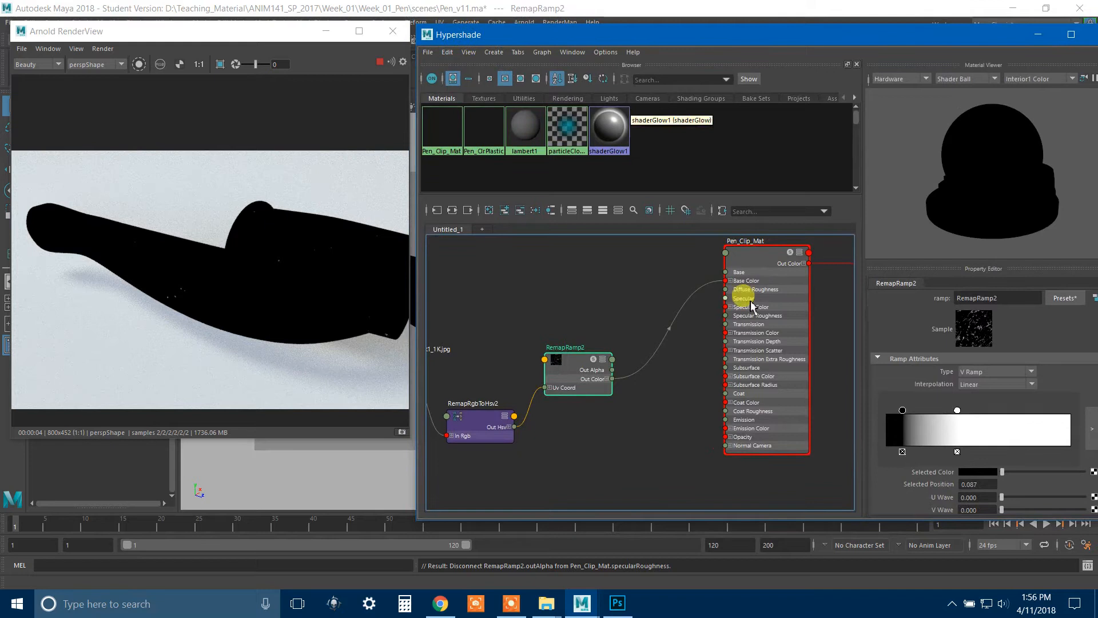
Step: Shift RemapRamp2's white stop close to the black end, enlarge the ramp, and place the black stop at 0.0136 while watching the render
{"action": "left_click_drag", "start_coordinate": [959, 415], "coordinate": [892, 416]}
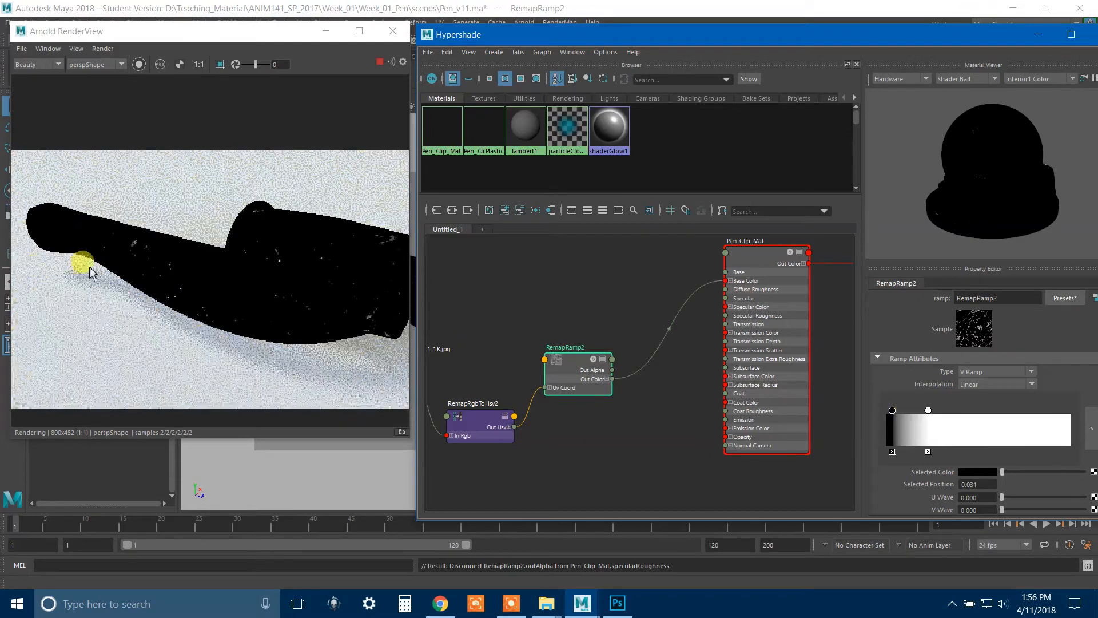
{"action": "scroll", "coordinate": [178, 289], "scroll_direction": "up", "scroll_amount": 1}
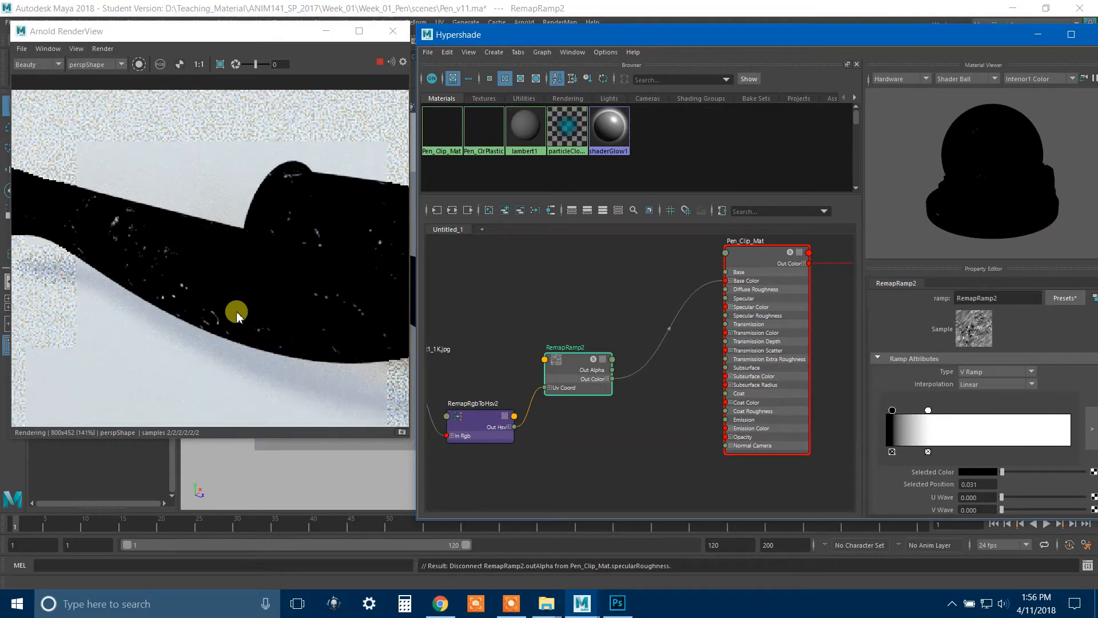
{"action": "left_click_drag", "start_coordinate": [918, 418], "coordinate": [887, 413]}
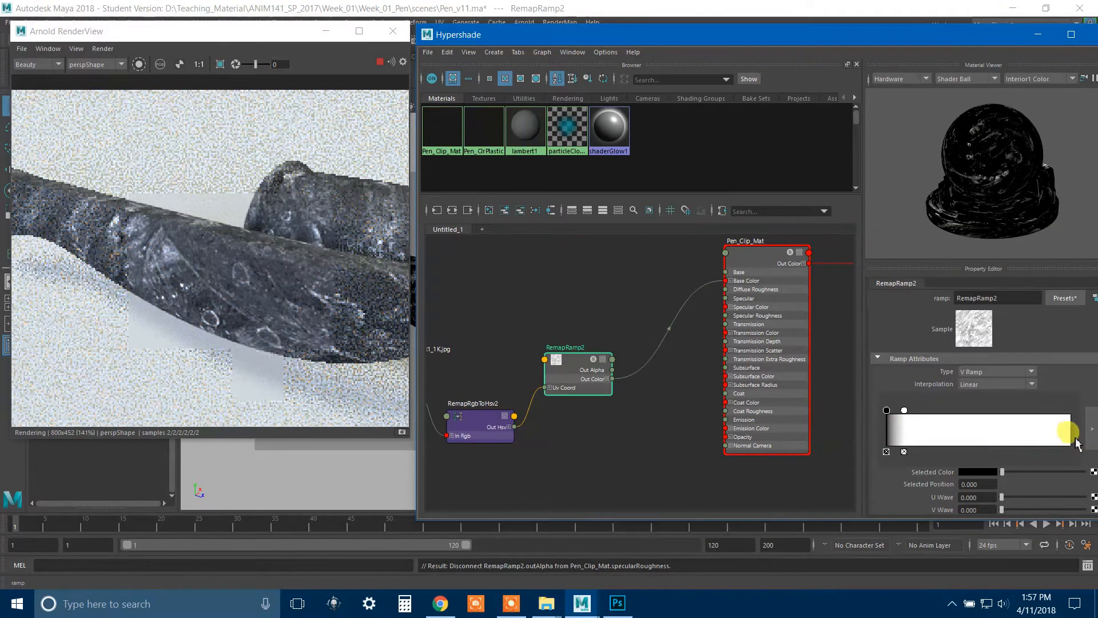
{"action": "left_click", "coordinate": [1091, 429]}
{"action": "left_click", "coordinate": [495, 210]}
{"action": "left_click_drag", "start_coordinate": [491, 210], "coordinate": [457, 212]}
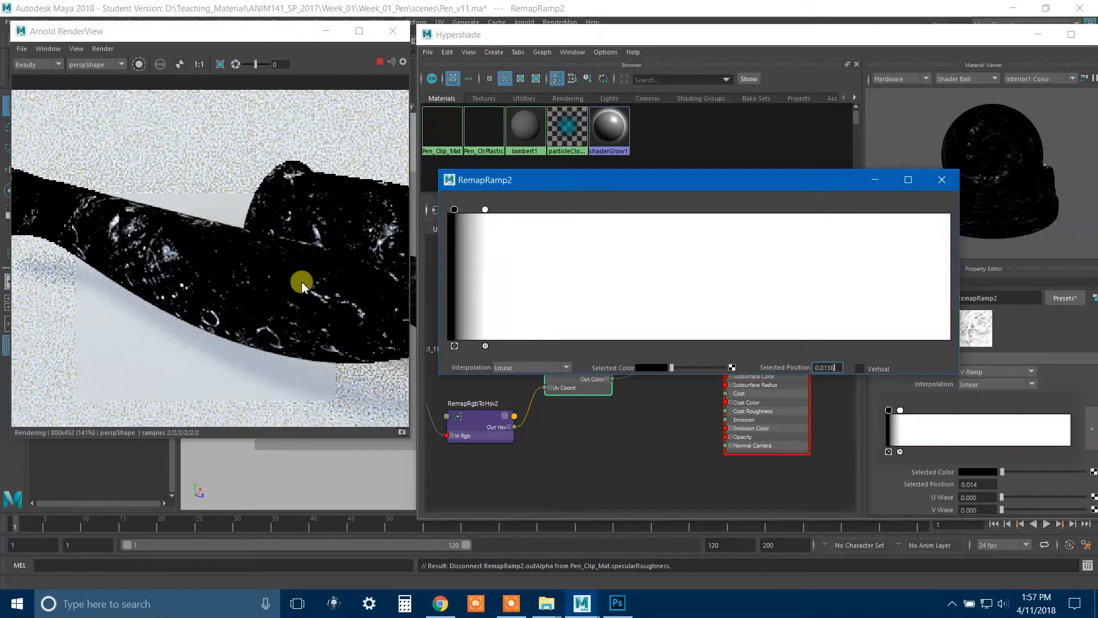
{"action": "scroll", "coordinate": [303, 282], "scroll_direction": "down", "scroll_amount": 1}
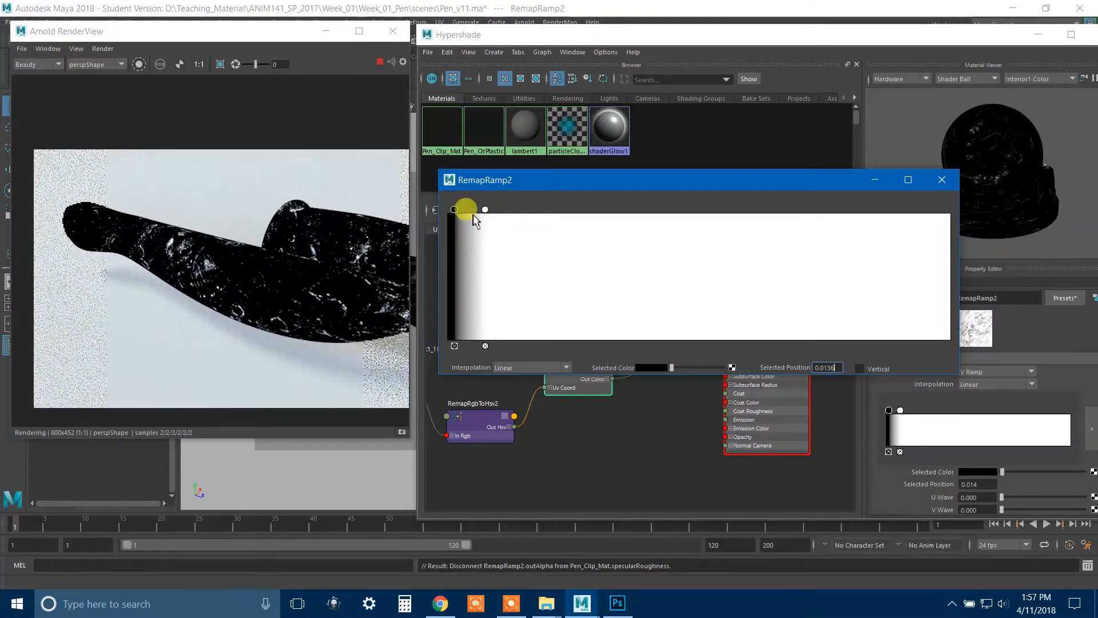
{"action": "left_click", "coordinate": [1019, 378]}
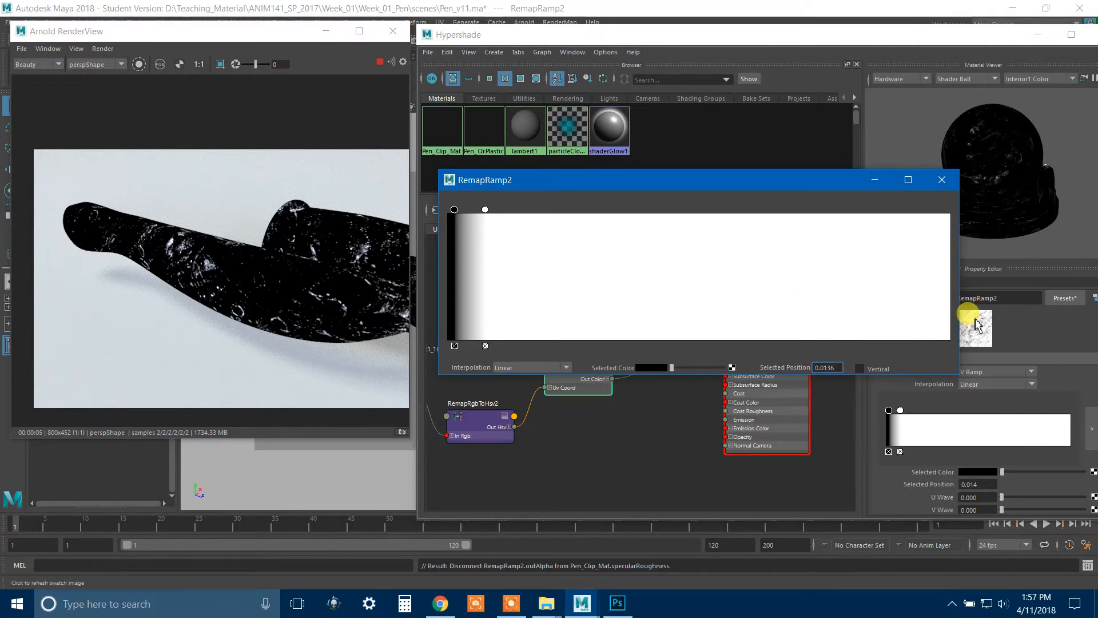
Step: Compare the smudges on the pen clip render and move RemapRamp2's white stop to 0.0659
{"action": "scroll", "coordinate": [236, 277], "scroll_direction": "up", "scroll_amount": 1}
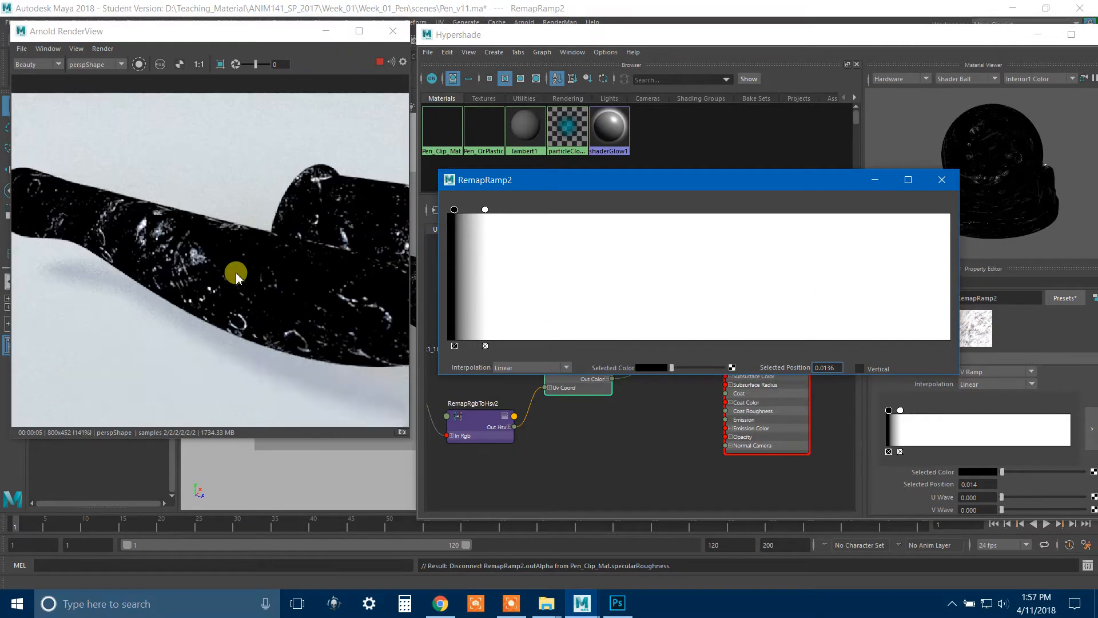
{"action": "scroll", "coordinate": [280, 271], "scroll_direction": "down", "scroll_amount": 1}
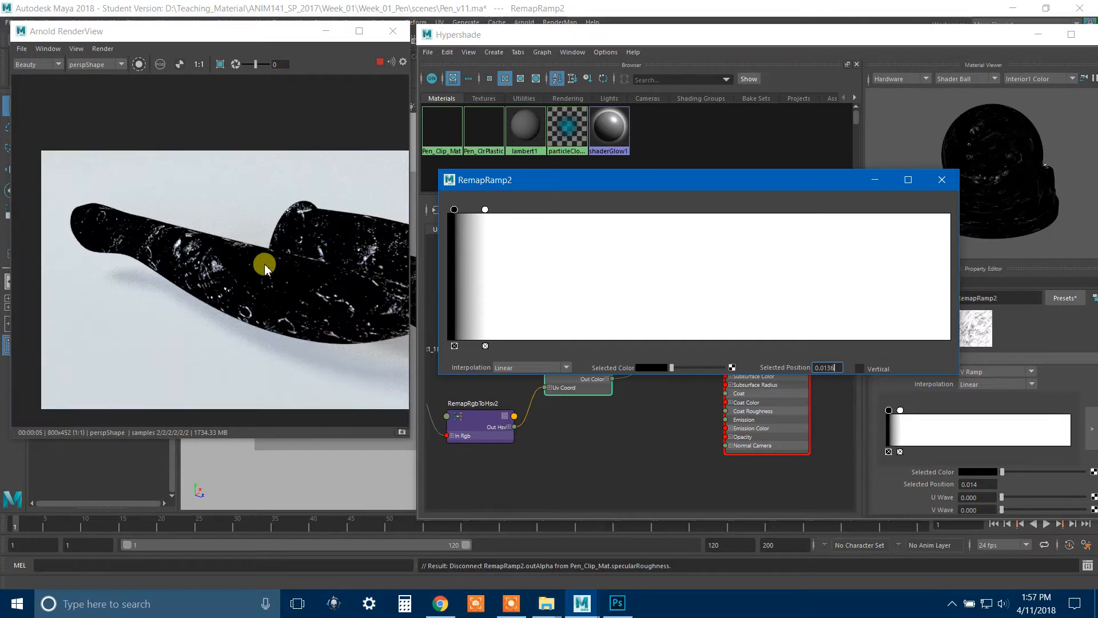
{"action": "scroll", "coordinate": [265, 268], "scroll_direction": "up", "scroll_amount": 2}
{"action": "scroll", "coordinate": [263, 274], "scroll_direction": "down", "scroll_amount": 1}
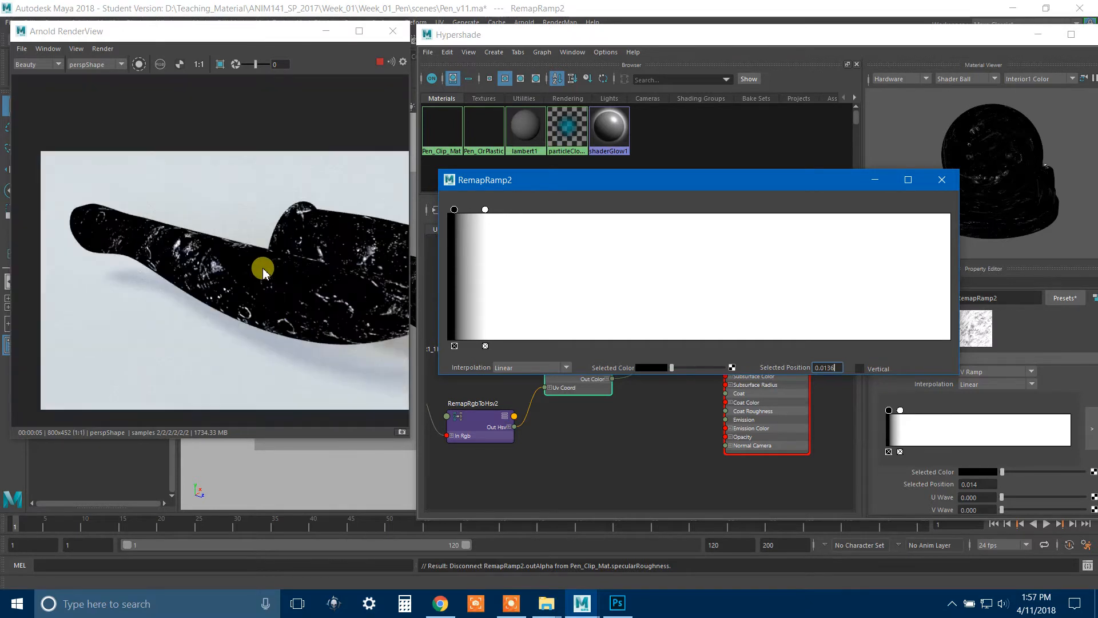
{"action": "scroll", "coordinate": [265, 273], "scroll_direction": "up", "scroll_amount": 1}
{"action": "scroll", "coordinate": [265, 273], "scroll_direction": "down", "scroll_amount": 1}
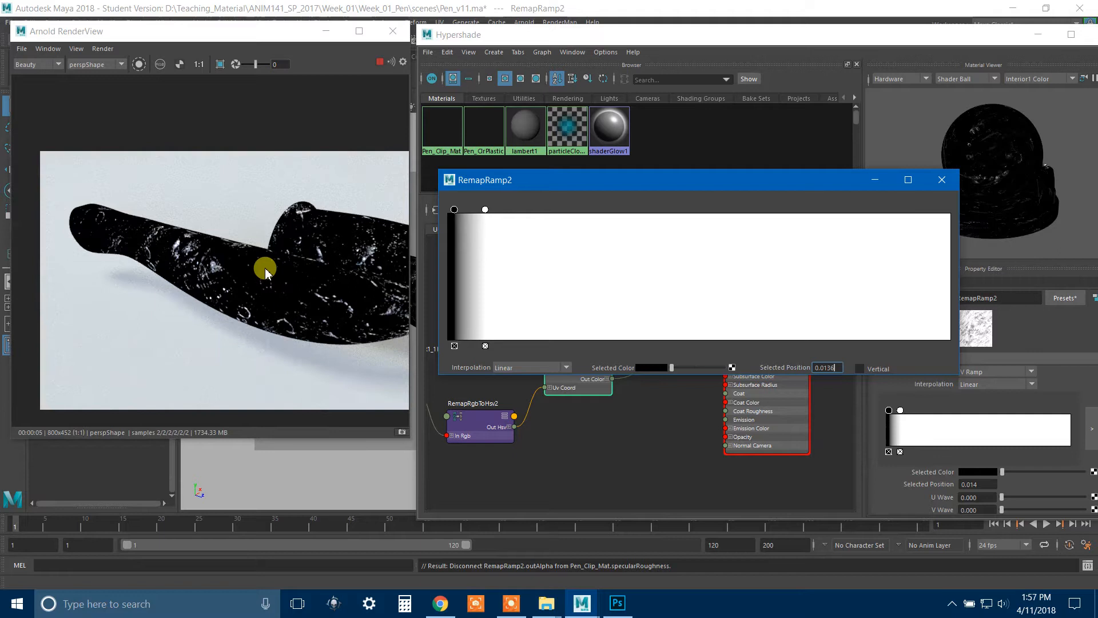
{"action": "left_click_drag", "start_coordinate": [491, 215], "coordinate": [481, 213]}
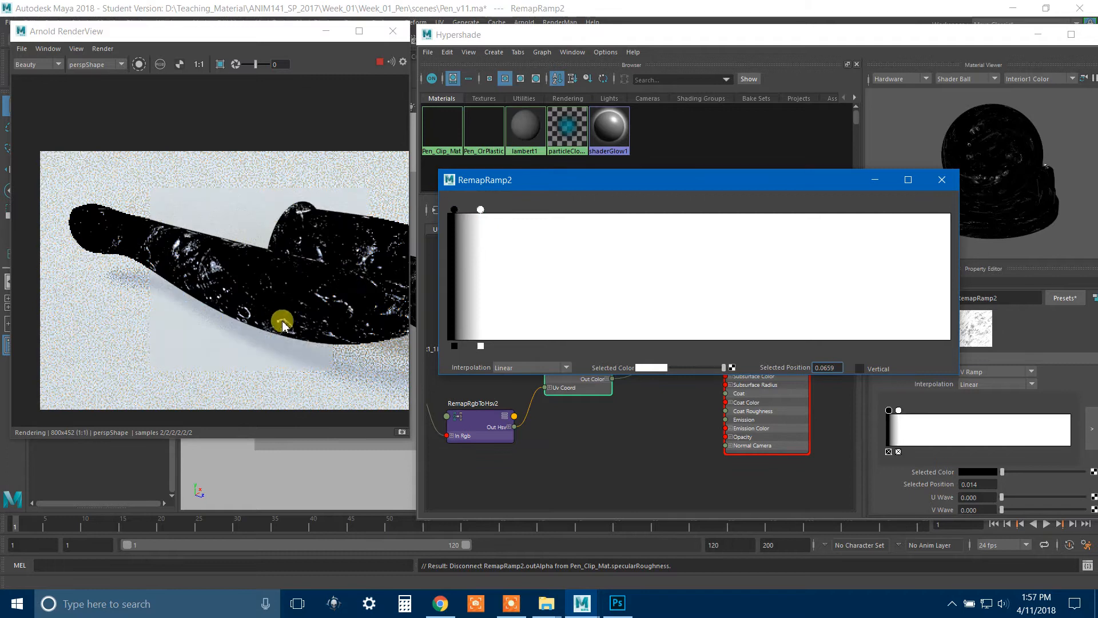
{"action": "scroll", "coordinate": [170, 263], "scroll_direction": "up", "scroll_amount": 2}
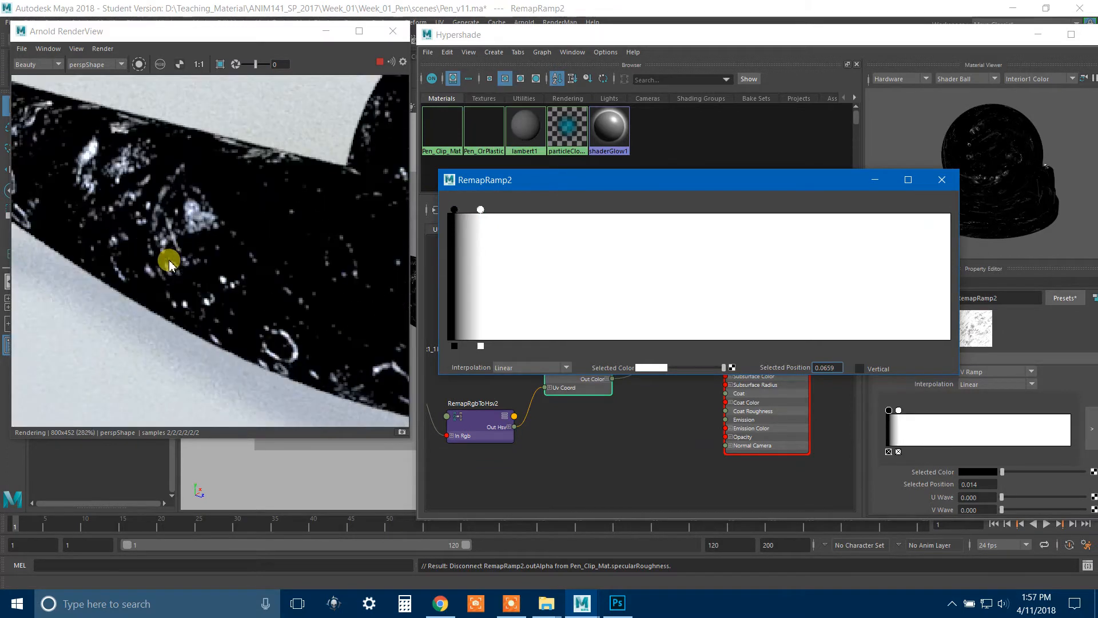
{"action": "scroll", "coordinate": [274, 229], "scroll_direction": "down", "scroll_amount": 2}
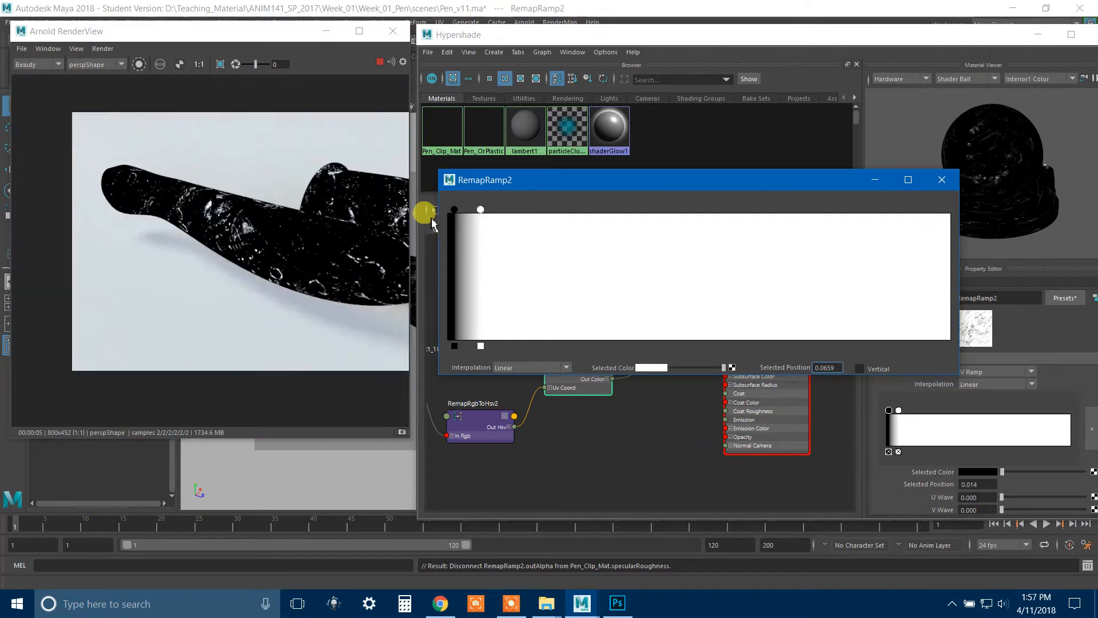
Step: Set RemapRamp2's black stop to 0.0159, check the smudges across the render, and close the enlarged ramp
{"action": "left_click_drag", "start_coordinate": [456, 215], "coordinate": [453, 214]}
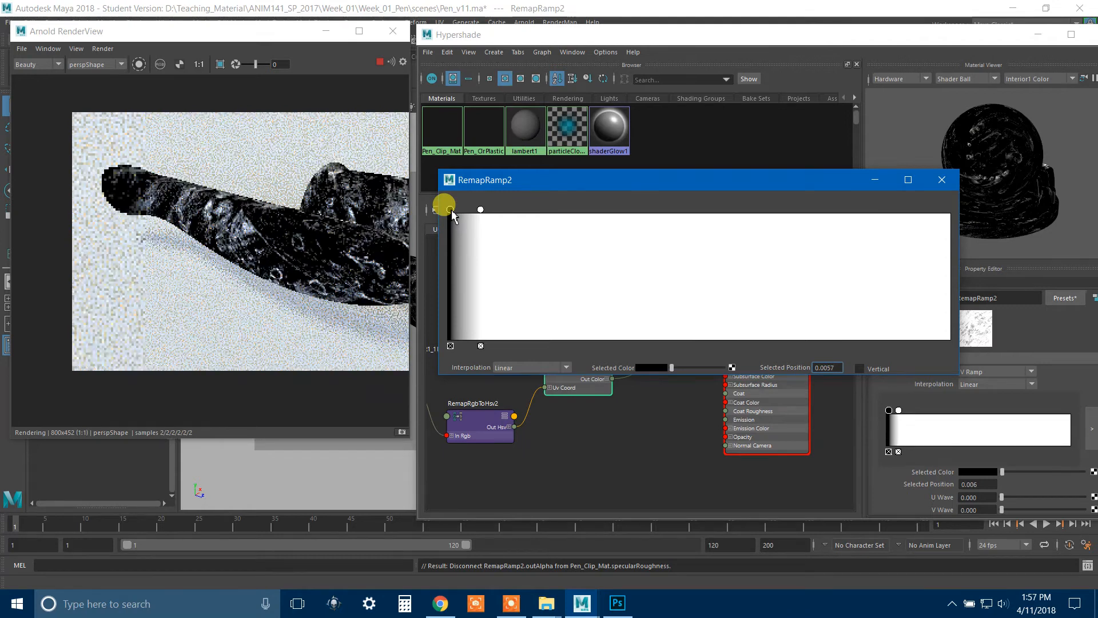
{"action": "left_click_drag", "start_coordinate": [453, 213], "coordinate": [448, 208]}
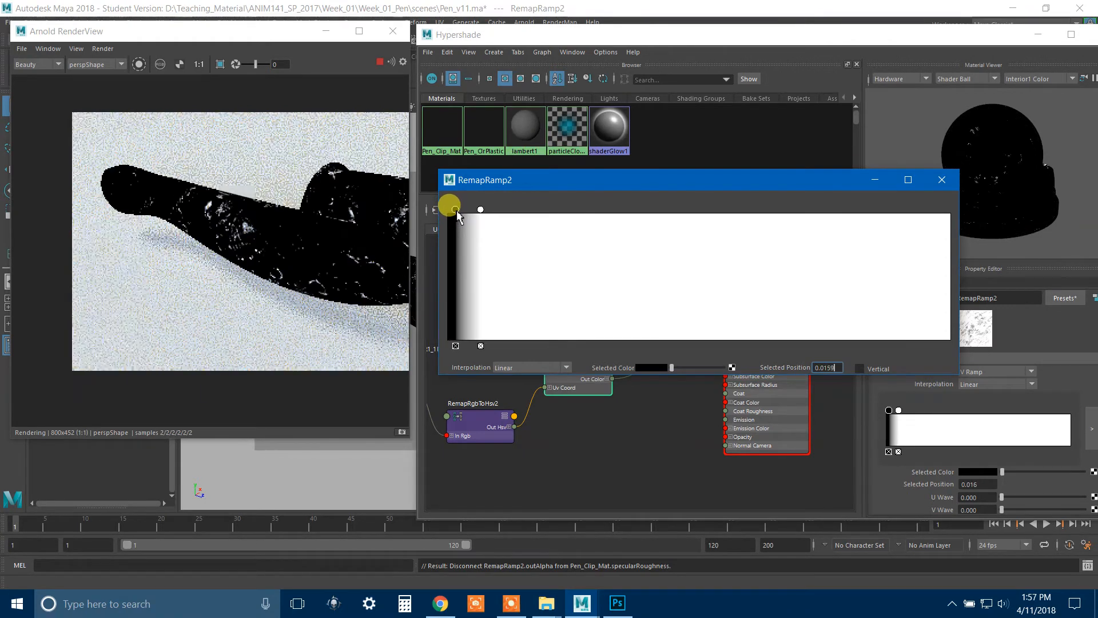
{"action": "left_click", "coordinate": [249, 286]}
{"action": "scroll", "coordinate": [250, 285], "scroll_direction": "down", "scroll_amount": 1}
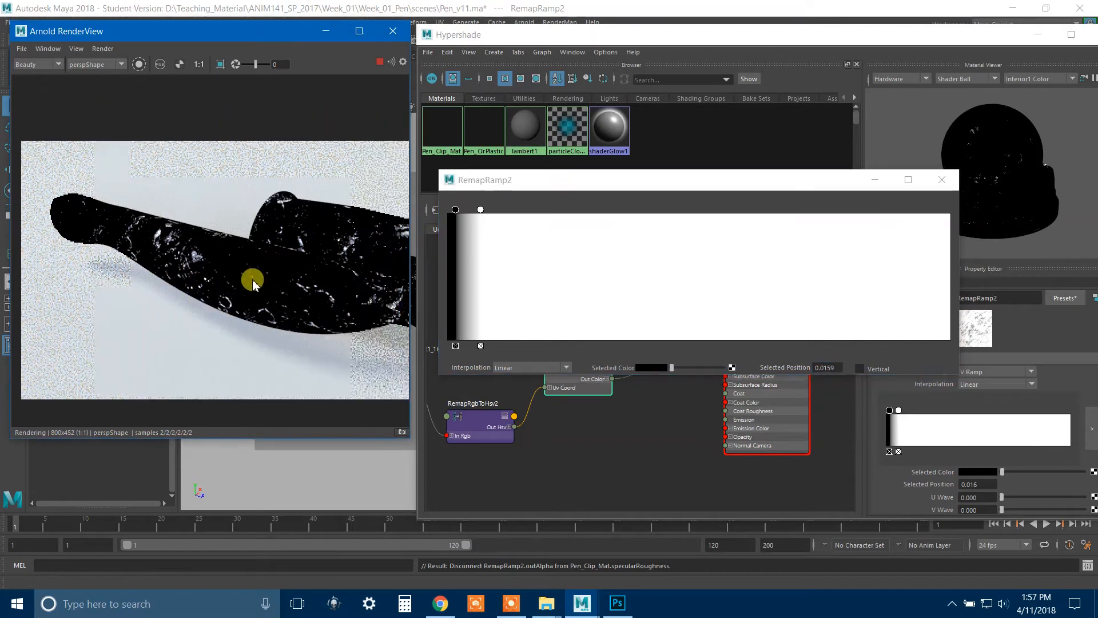
{"action": "scroll", "coordinate": [269, 273], "scroll_direction": "down", "scroll_amount": 2}
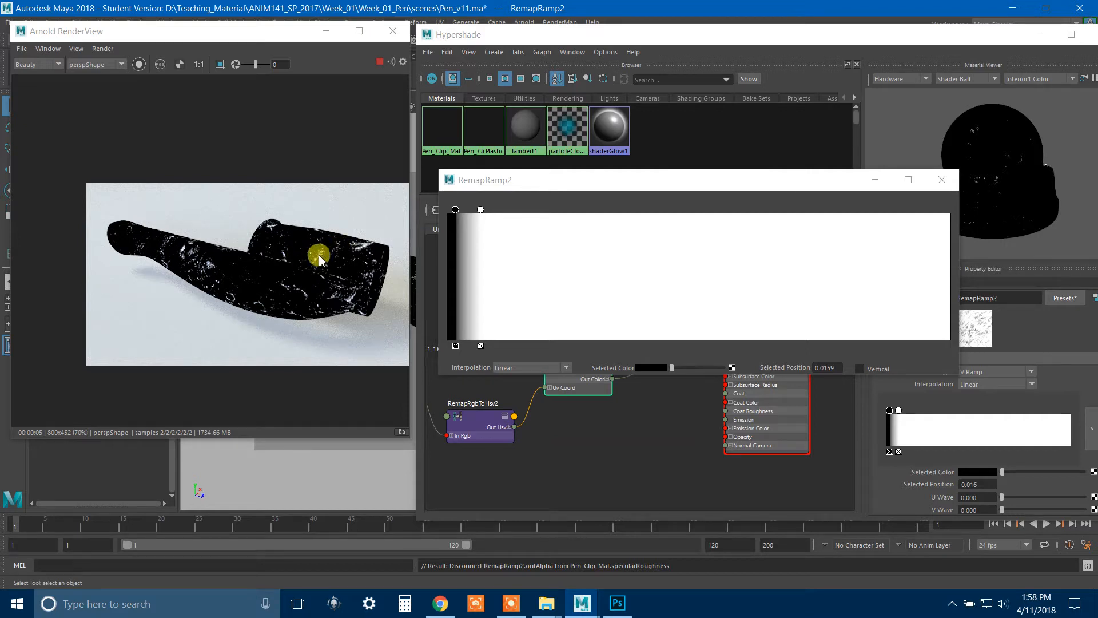
{"action": "left_click", "coordinate": [666, 190]}
{"action": "left_click", "coordinate": [942, 179]}
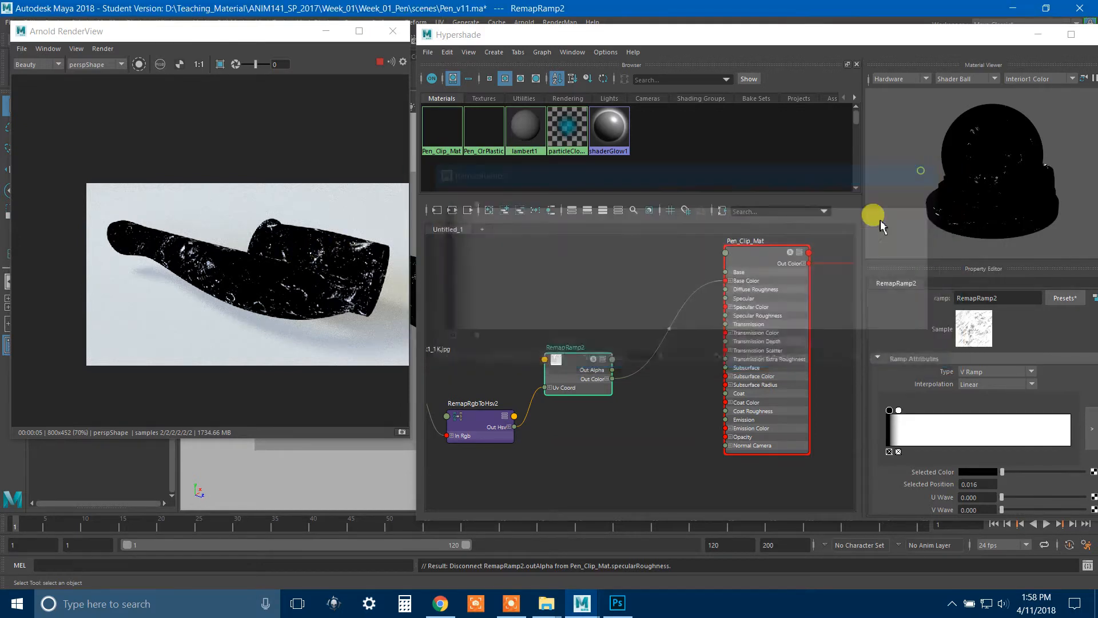
Step: Disconnect RemapRamp2 from Pen_Clip_Mat's Base Color and raise the material's base color slightly above black
{"action": "left_click_drag", "start_coordinate": [574, 367], "coordinate": [571, 340]}
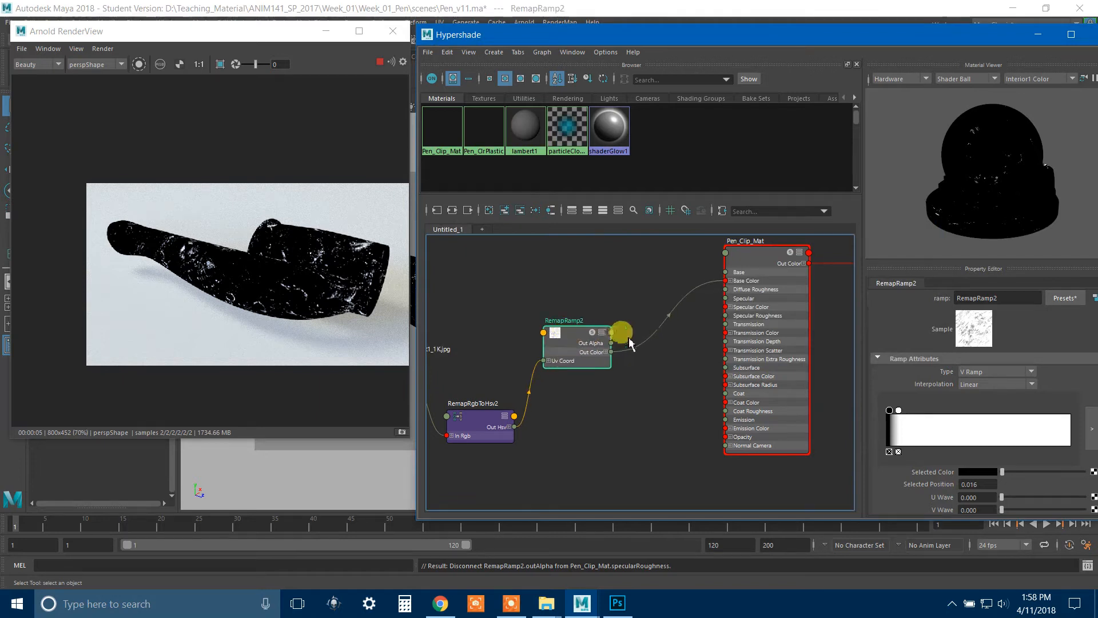
{"action": "left_click", "coordinate": [672, 313]}
{"action": "key", "text": "Delete"}
{"action": "left_click", "coordinate": [755, 259]}
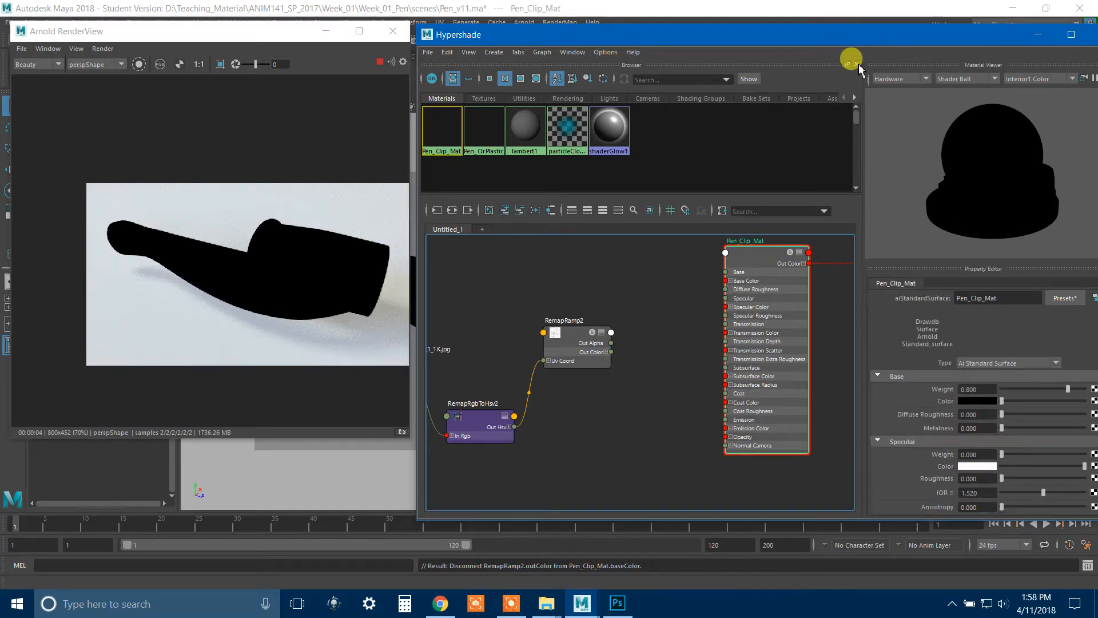
{"action": "left_click_drag", "start_coordinate": [1010, 408], "coordinate": [1011, 403]}
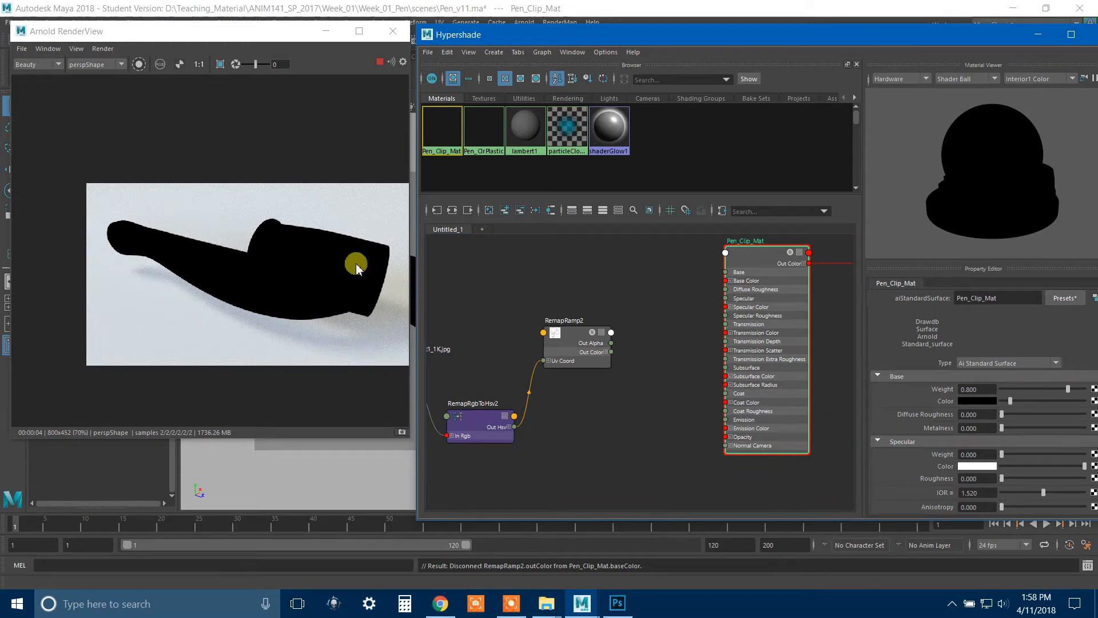
Step: Stop the continuous render and connect RemapRamp2's Out Alpha to Pen_Clip_Mat's Specular Roughness
{"action": "left_click", "coordinate": [179, 34]}
{"action": "left_click", "coordinate": [102, 49]}
{"action": "left_click", "coordinate": [119, 62]}
{"action": "left_click", "coordinate": [427, 261]}
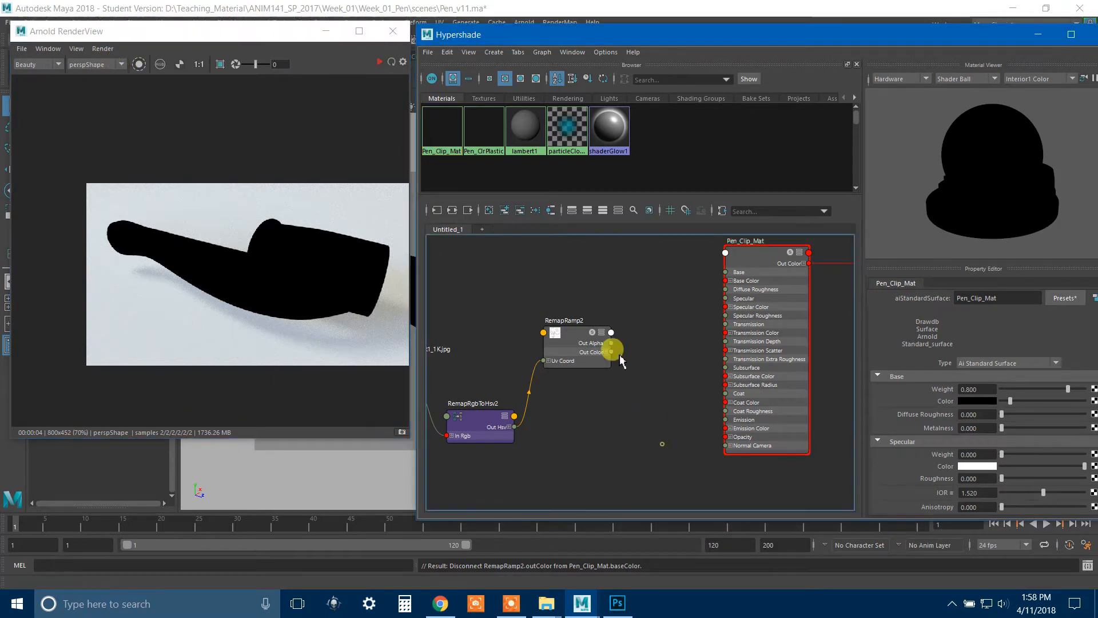
{"action": "left_click", "coordinate": [558, 330]}
{"action": "left_click_drag", "start_coordinate": [635, 353], "coordinate": [725, 316]}
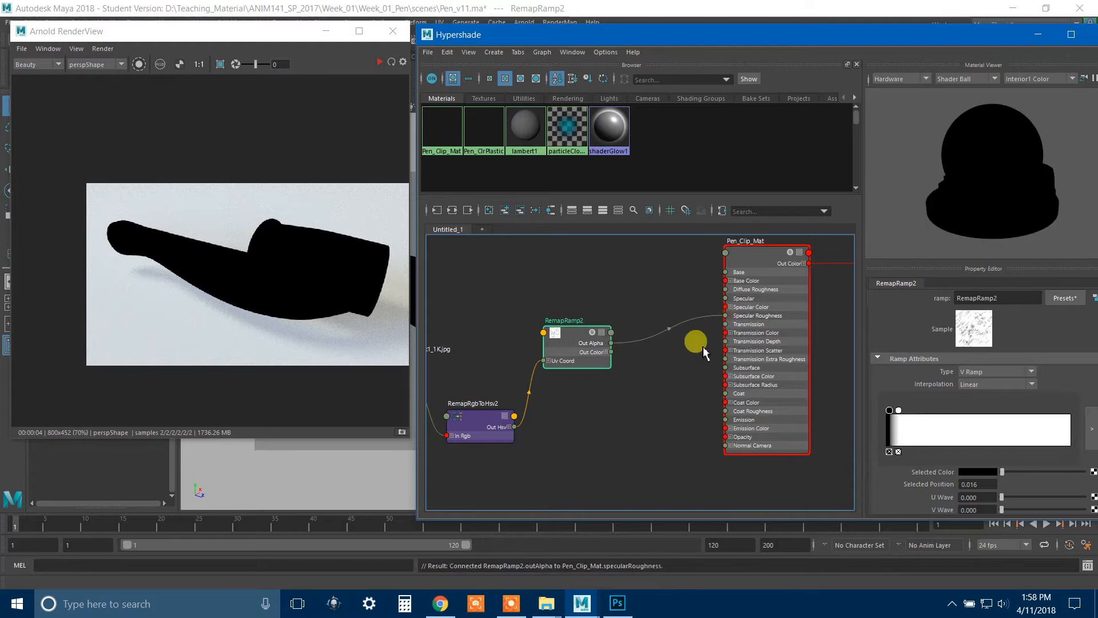
Step: Set Pen_Clip_Mat's base color to the dark blue from the color history and render the pen clip for inspection
{"action": "left_click", "coordinate": [753, 258]}
{"action": "left_click_drag", "start_coordinate": [1005, 403], "coordinate": [1010, 406]}
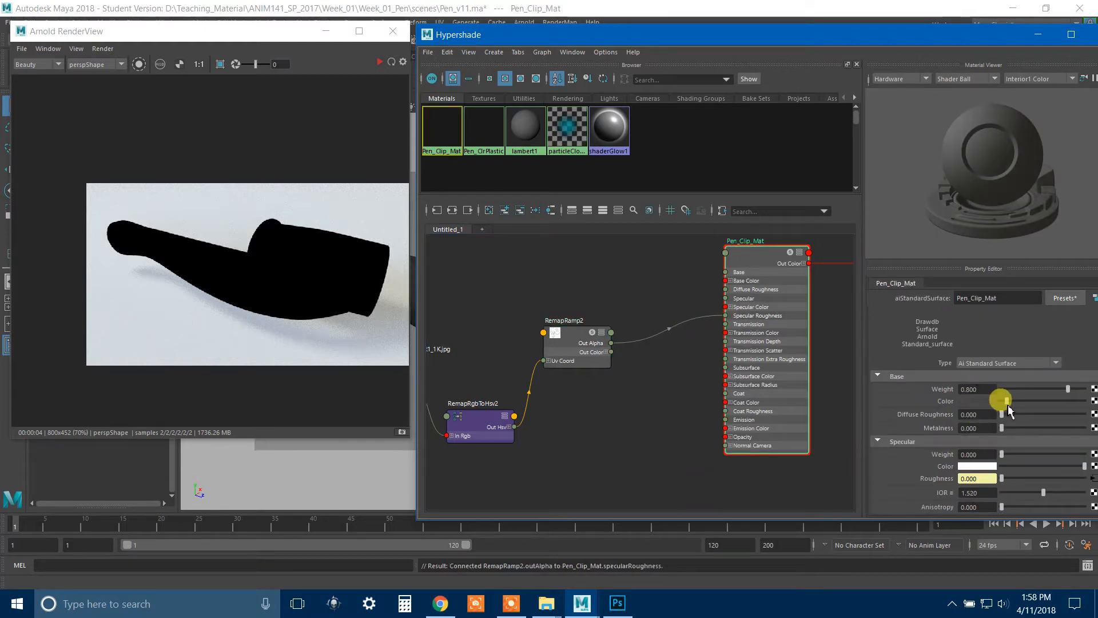
{"action": "left_click", "coordinate": [993, 402]}
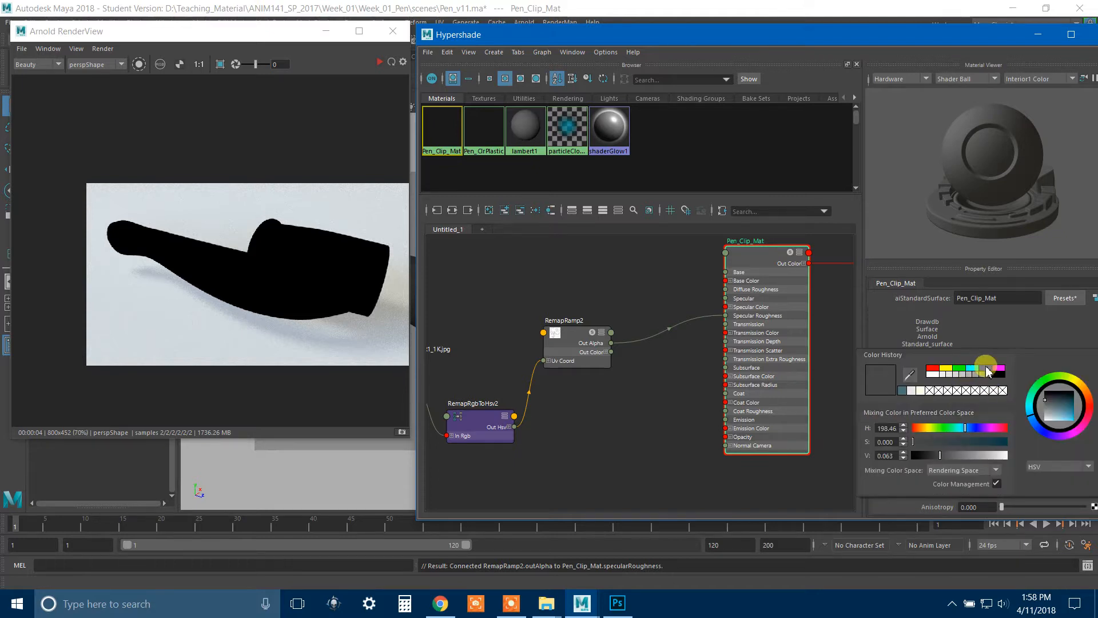
{"action": "left_click", "coordinate": [993, 403]}
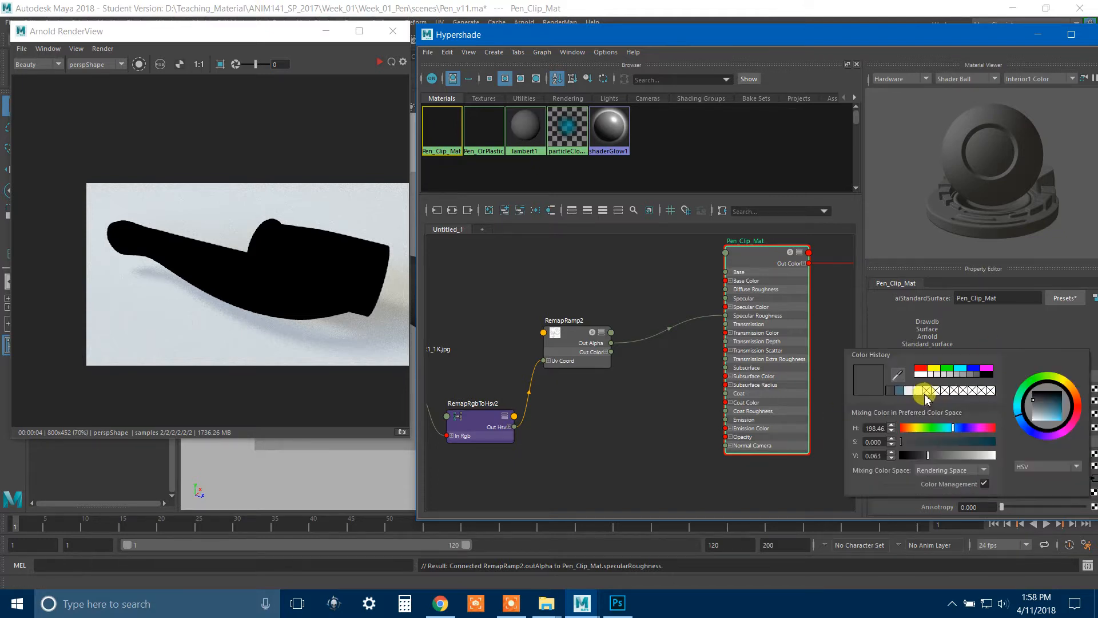
{"action": "left_click", "coordinate": [901, 393]}
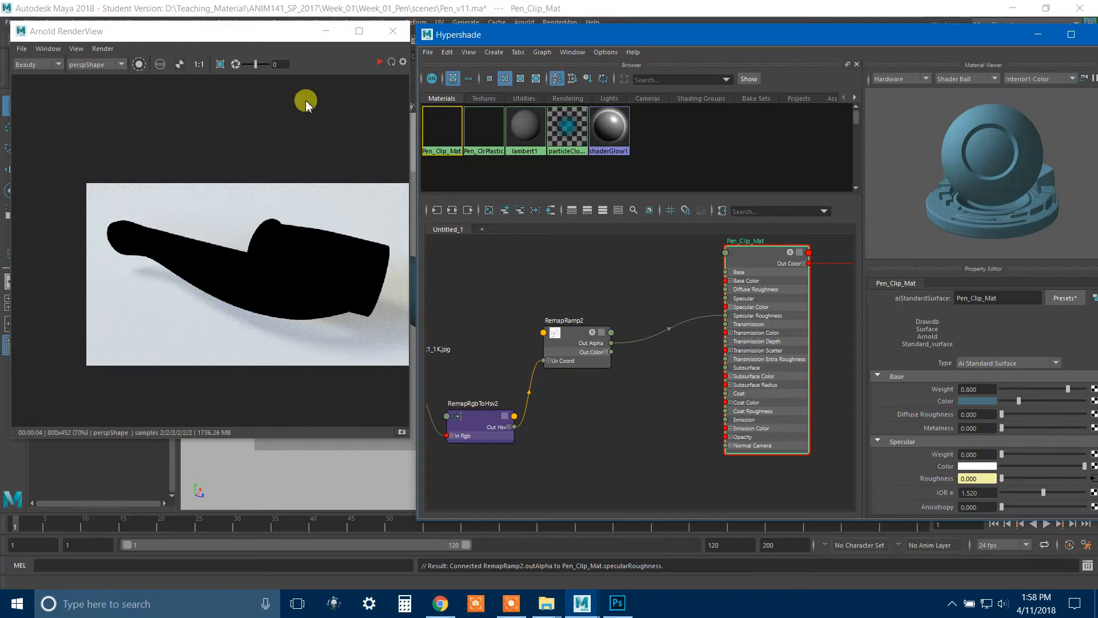
{"action": "left_click", "coordinate": [380, 62]}
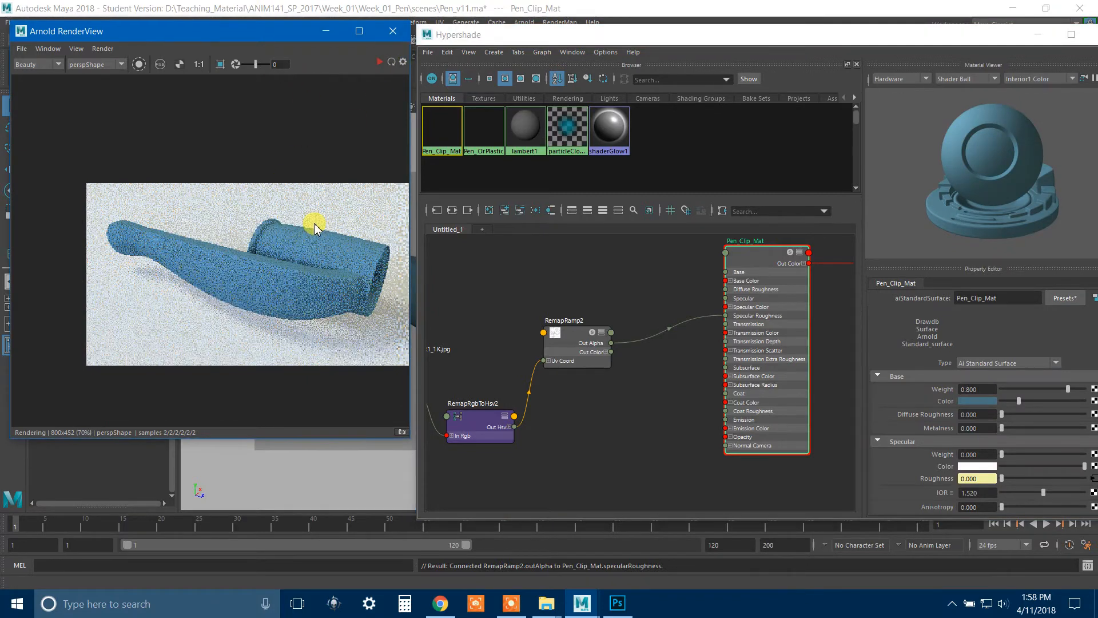
{"action": "scroll", "coordinate": [313, 229], "scroll_direction": "up", "scroll_amount": 3}
{"action": "scroll", "coordinate": [312, 236], "scroll_direction": "up", "scroll_amount": 2}
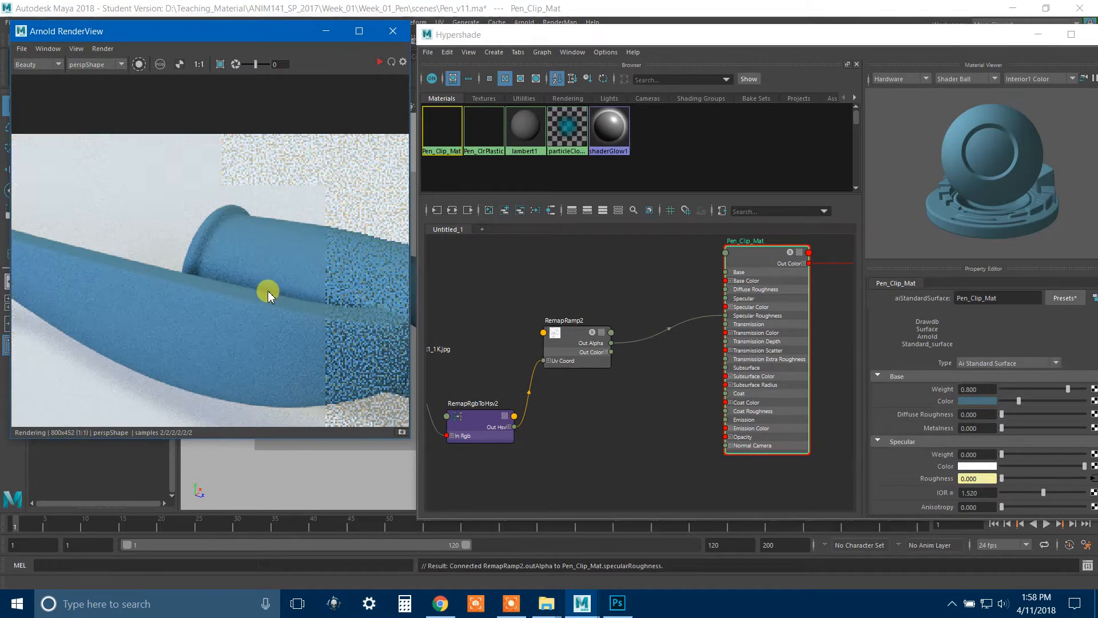
{"action": "scroll", "coordinate": [268, 293], "scroll_direction": "down", "scroll_amount": 2}
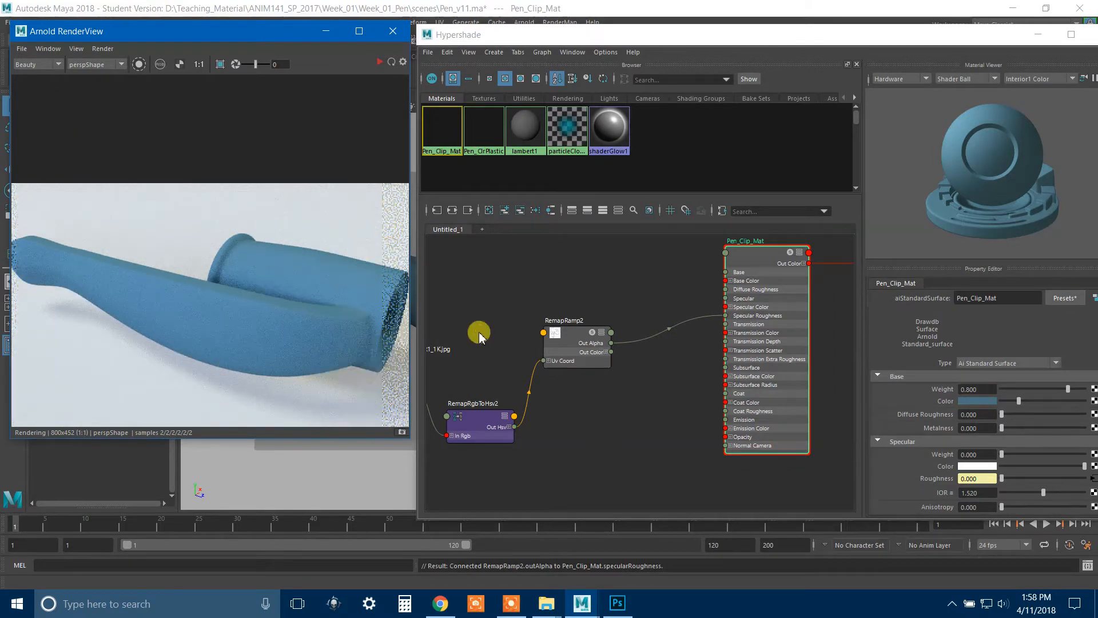
Step: Try RemapRamp2's Invert effect with a fresh render of the pen clip, and turn the effect back off
{"action": "left_click", "coordinate": [559, 334]}
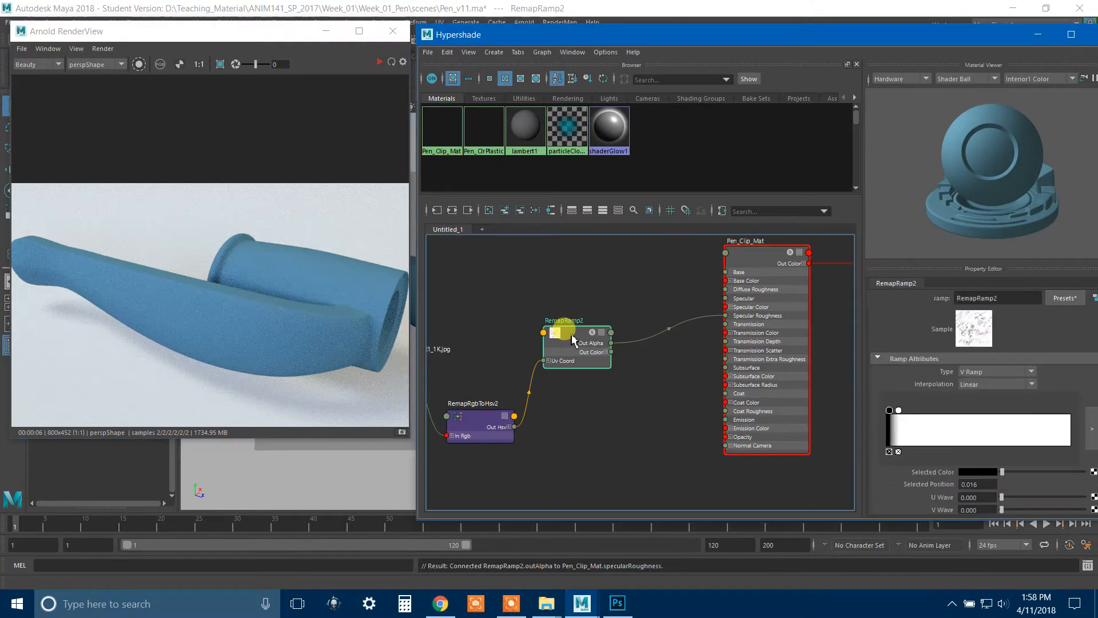
{"action": "scroll", "coordinate": [915, 400], "scroll_direction": "down", "scroll_amount": 4}
{"action": "left_click", "coordinate": [915, 444]}
{"action": "scroll", "coordinate": [919, 448], "scroll_direction": "down", "scroll_amount": 3}
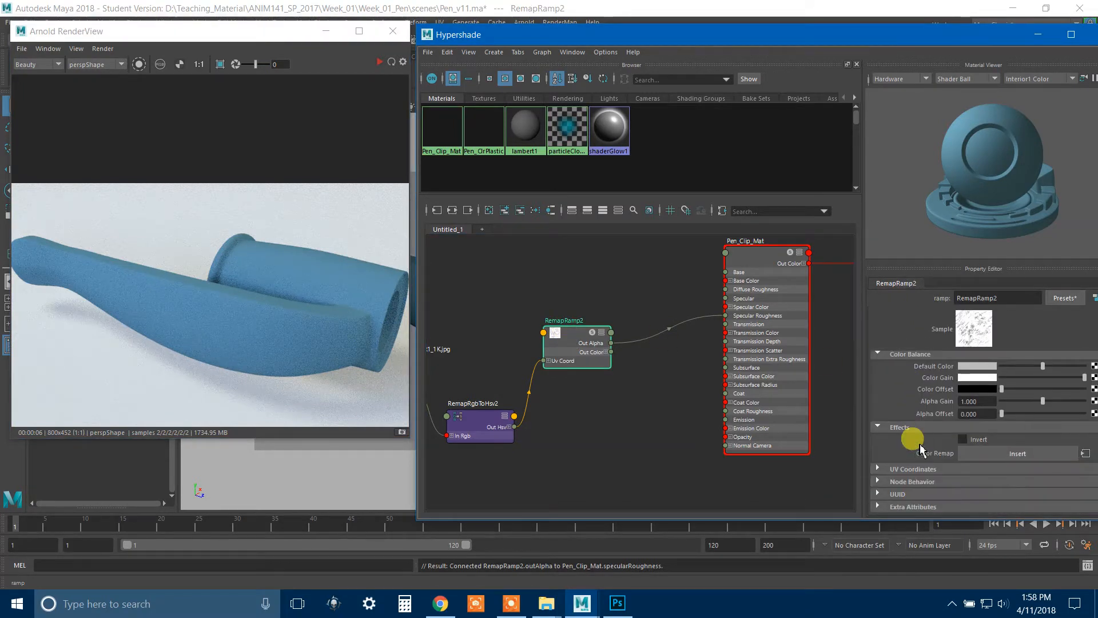
{"action": "left_click", "coordinate": [963, 439]}
{"action": "left_click", "coordinate": [399, 67]}
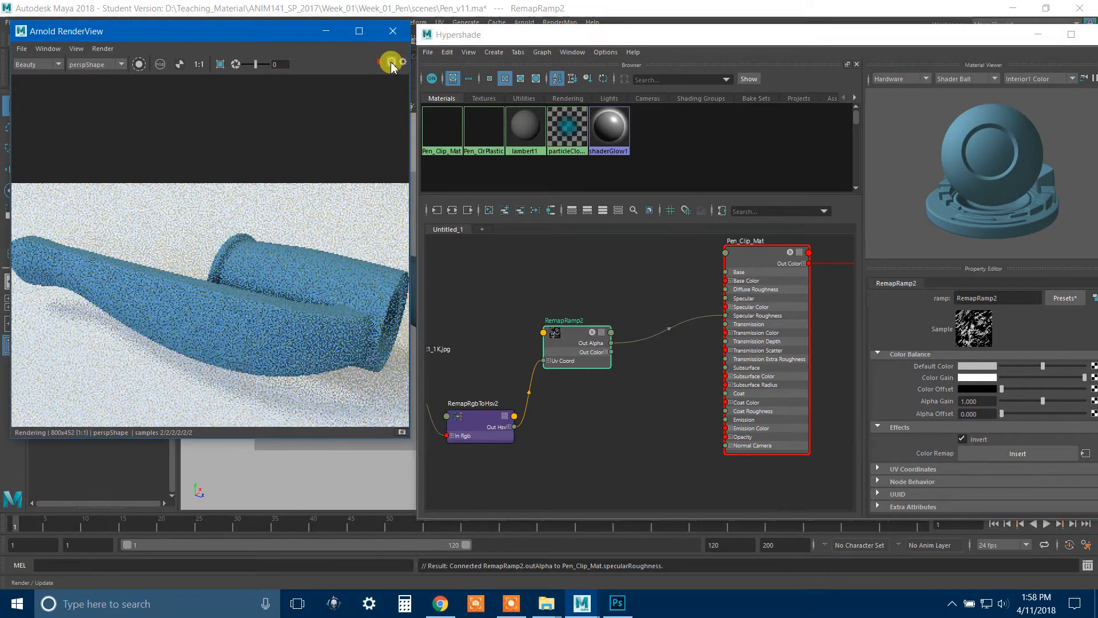
{"action": "left_click", "coordinate": [391, 62]}
{"action": "scroll", "coordinate": [137, 275], "scroll_direction": "up", "scroll_amount": 1}
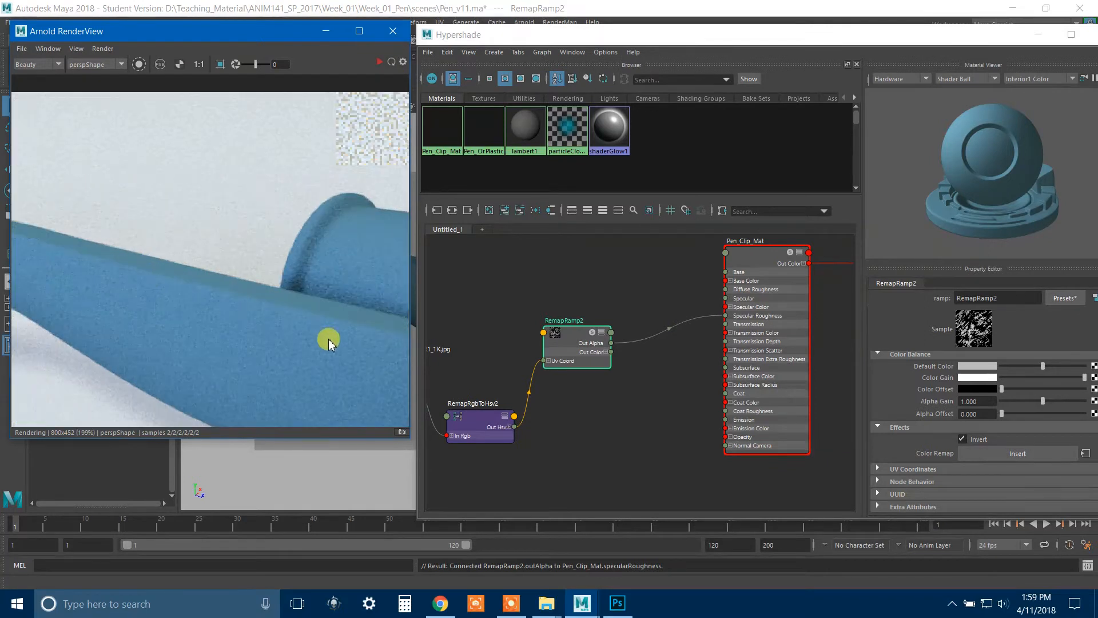
{"action": "left_click", "coordinate": [964, 438]}
Step: Turn off Alpha Is Luminance on the DustWipes003 overlay file texture and render the pen clip again
{"action": "left_click_drag", "start_coordinate": [570, 331], "coordinate": [583, 341]}
{"action": "middle_click_drag", "start_coordinate": [604, 451], "coordinate": [674, 461], "text": "alt"}
{"action": "left_click", "coordinate": [444, 370]}
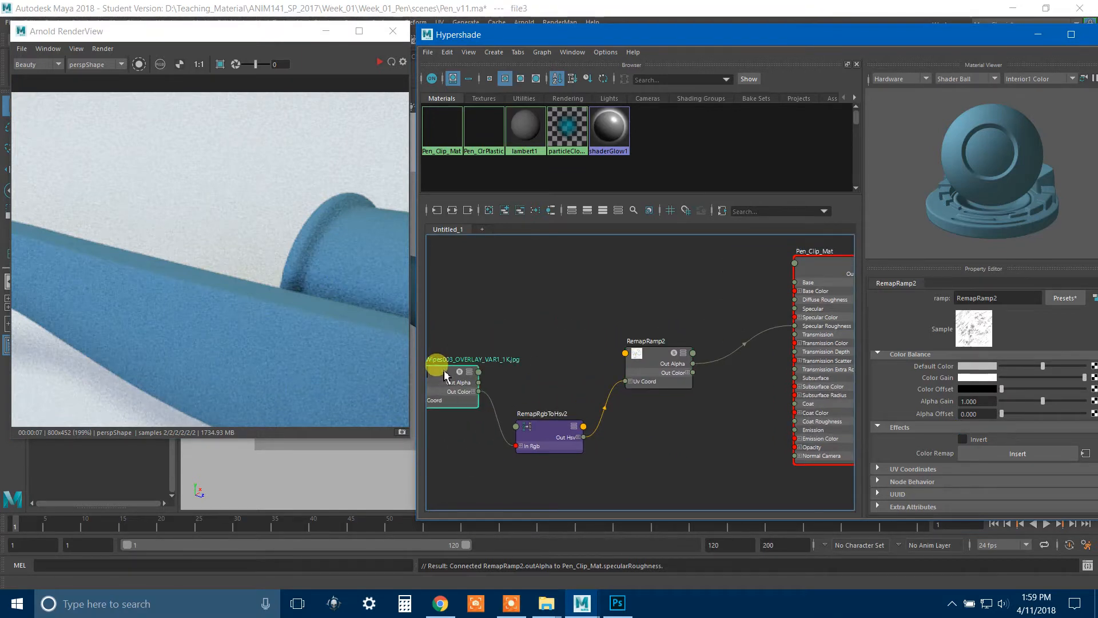
{"action": "scroll", "coordinate": [957, 409], "scroll_direction": "down", "scroll_amount": 1}
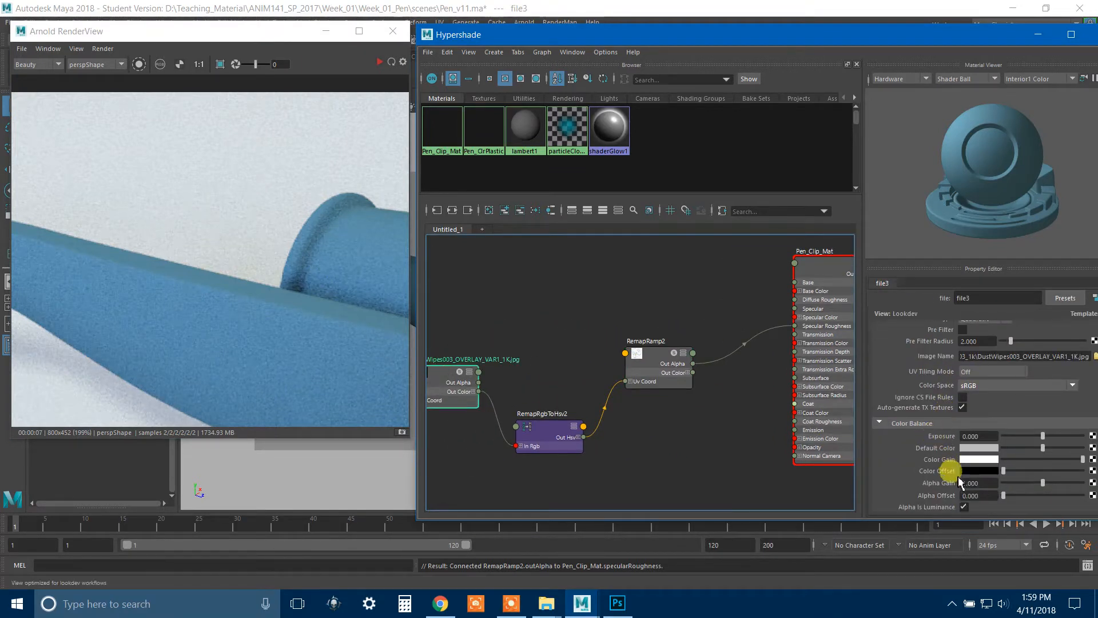
{"action": "left_click", "coordinate": [965, 508]}
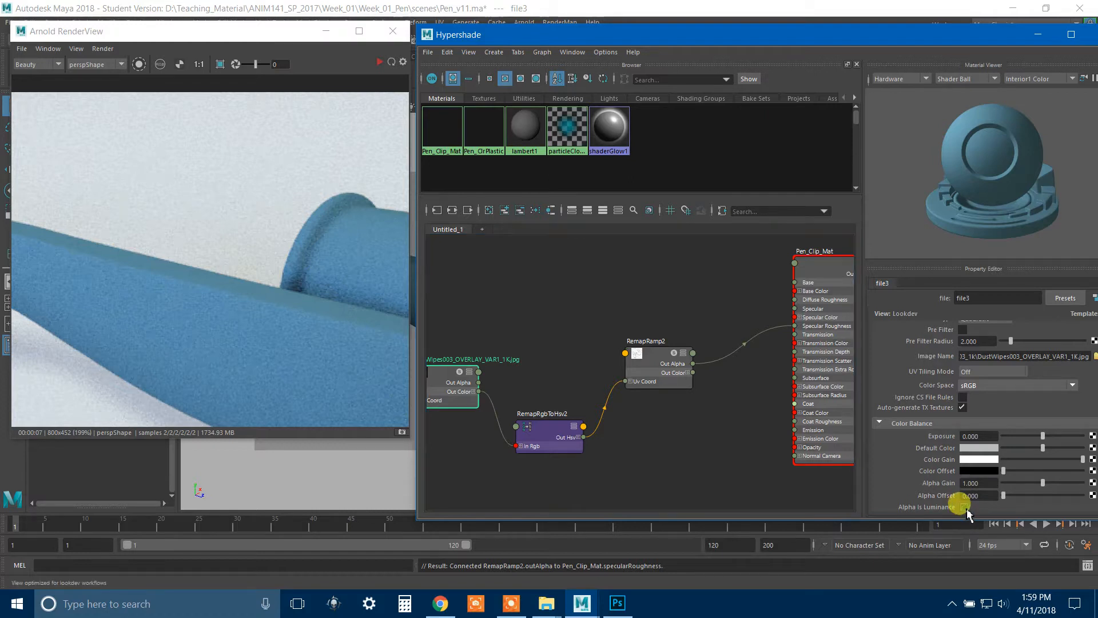
{"action": "left_click", "coordinate": [379, 60]}
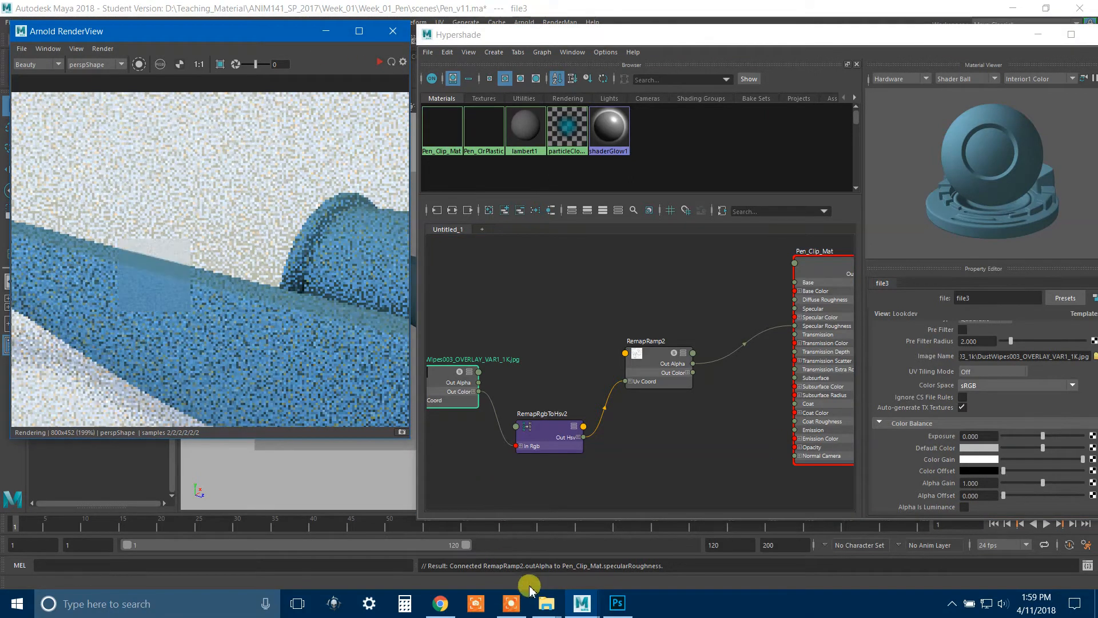
{"action": "left_click", "coordinate": [529, 589]}
{"action": "left_click", "coordinate": [722, 589]}
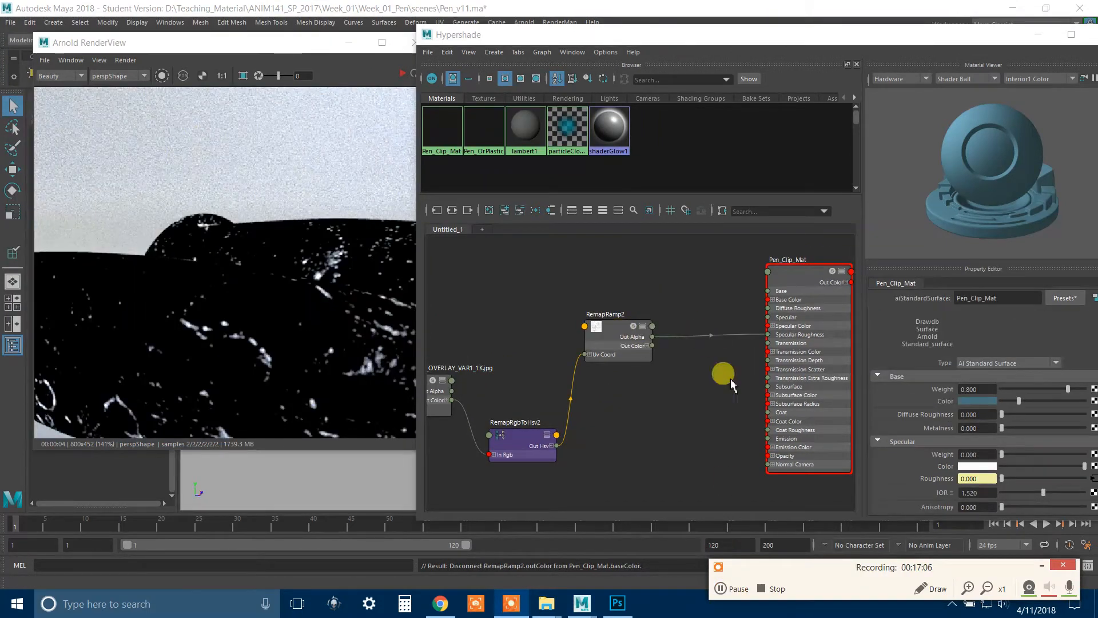
Step: Set Pen_Clip_Mat's specular Weight to 1 and reposition the Arnold RenderView window
{"action": "left_click_drag", "start_coordinate": [1003, 457], "coordinate": [1085, 455]}
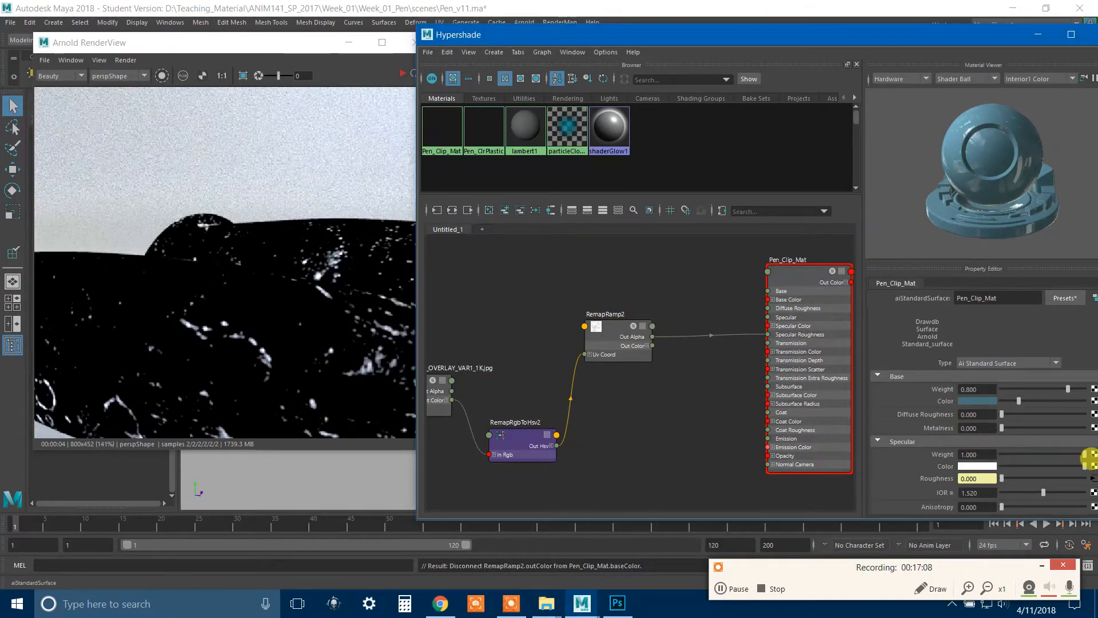
{"action": "left_click_drag", "start_coordinate": [344, 41], "coordinate": [363, 49]}
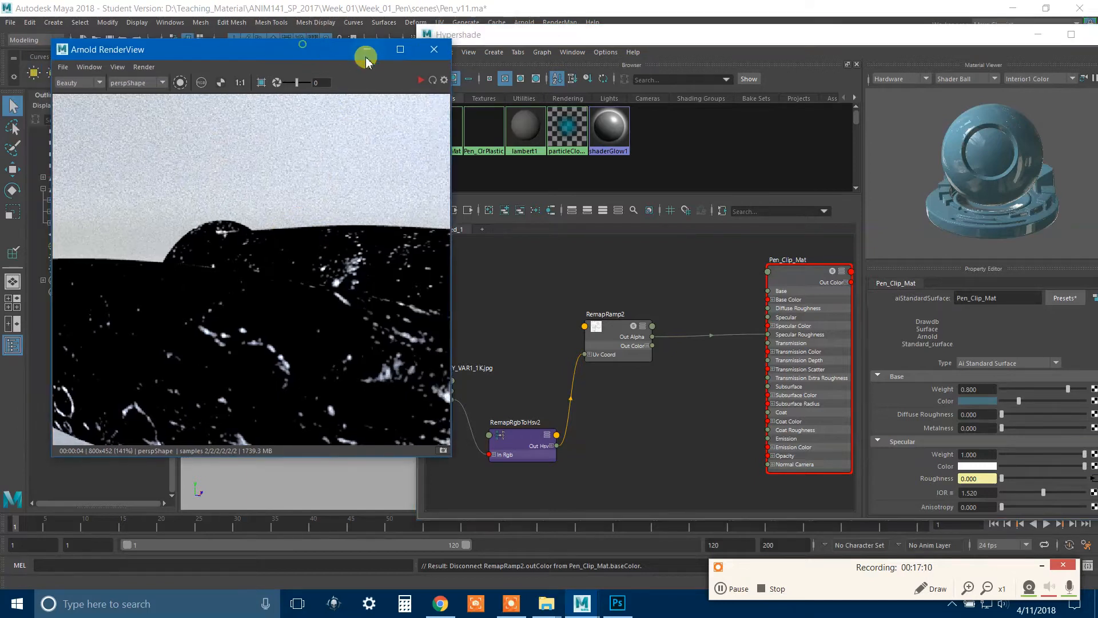
Step: Render the pen clip with the updated specular weight, and move the Hypershade window aside to uncover the perspective viewport
{"action": "left_click", "coordinate": [431, 80]}
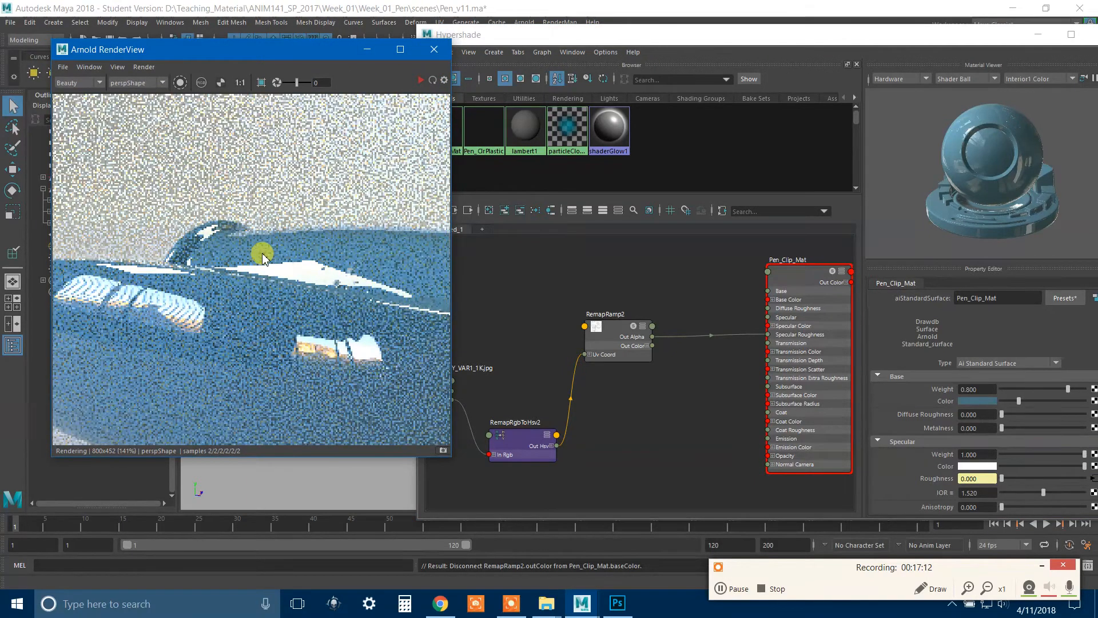
{"action": "scroll", "coordinate": [577, 307], "scroll_direction": "down", "scroll_amount": 3}
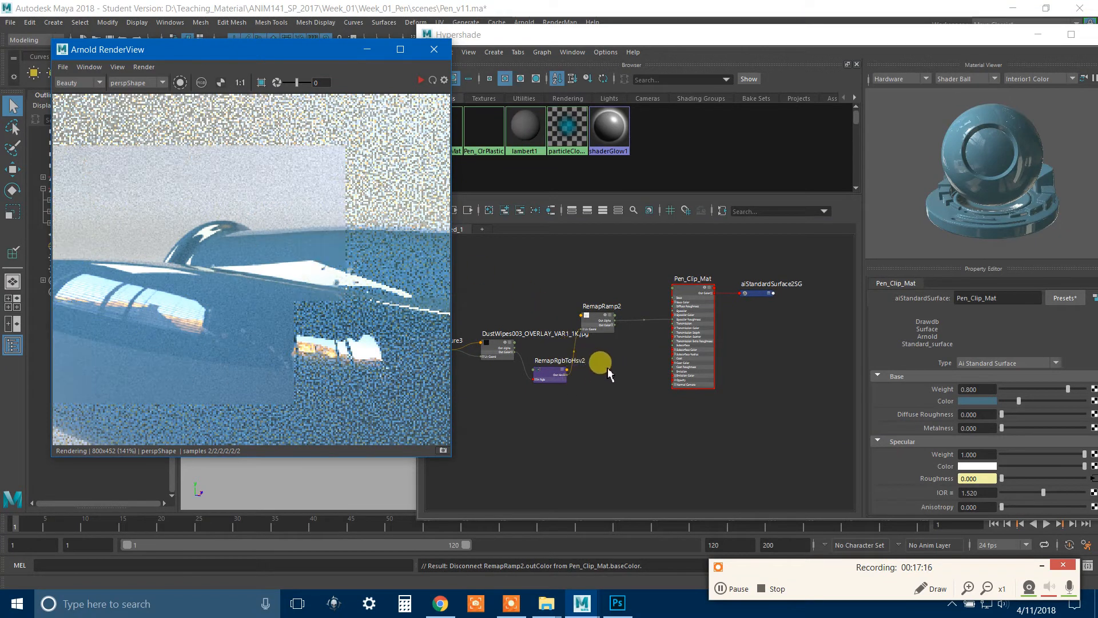
{"action": "left_click_drag", "start_coordinate": [632, 33], "coordinate": [887, 53]}
{"action": "left_click_drag", "start_coordinate": [527, 288], "coordinate": [569, 305], "text": "alt"}
{"action": "left_click_drag", "start_coordinate": [420, 123], "coordinate": [380, 138], "text": "alt"}
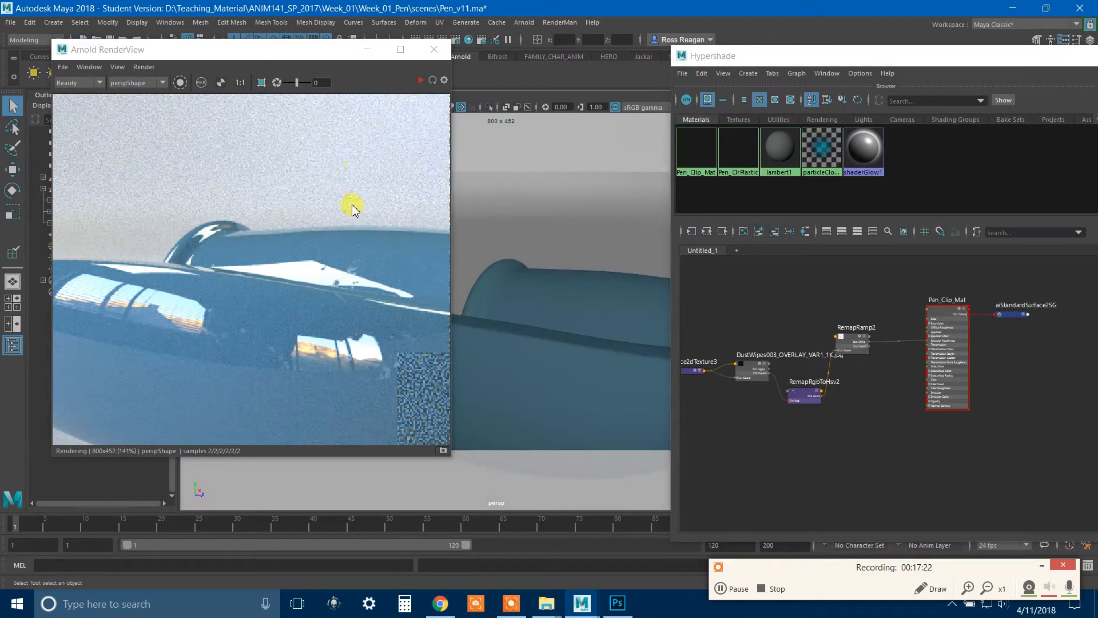
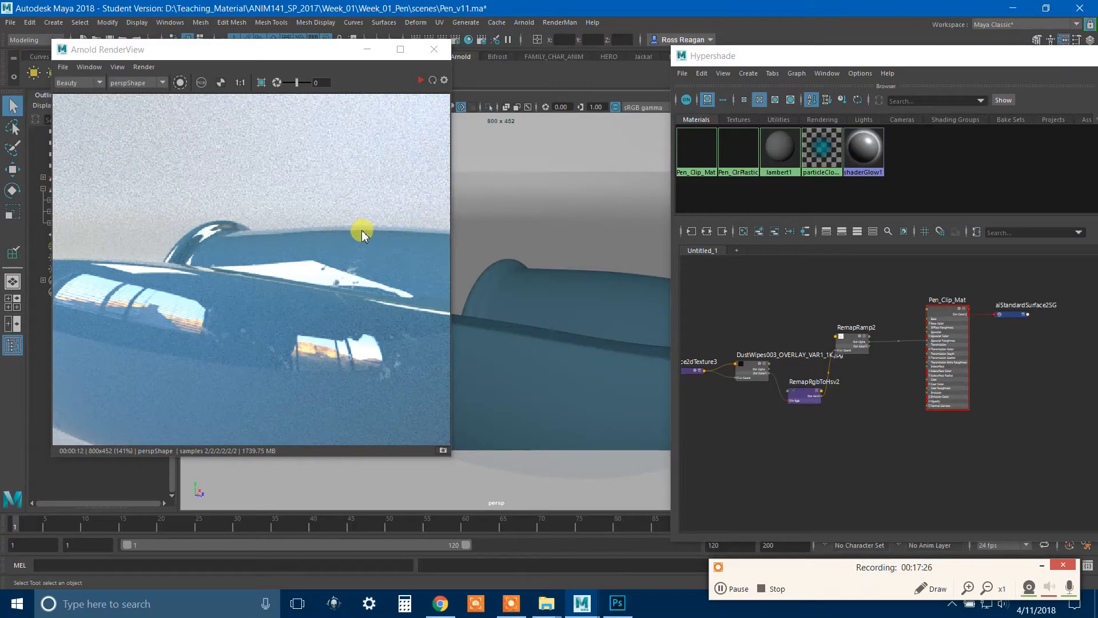
Step: Examine the smudges in the rendered clip's highlights and reframe the pen clip in the viewport to show its open end
{"action": "left_click", "coordinate": [371, 235]}
{"action": "mouse_move", "coordinate": [540, 275]}
{"action": "left_mouse_down", "text": "alt"}
{"action": "mouse_move", "coordinate": [502, 272]}
{"action": "mouse_move", "coordinate": [518, 277]}
{"action": "left_mouse_up", "text": "alt"}
{"action": "scroll", "coordinate": [326, 257], "scroll_direction": "down", "scroll_amount": 2}
{"action": "scroll", "coordinate": [294, 286], "scroll_direction": "up", "scroll_amount": 3}
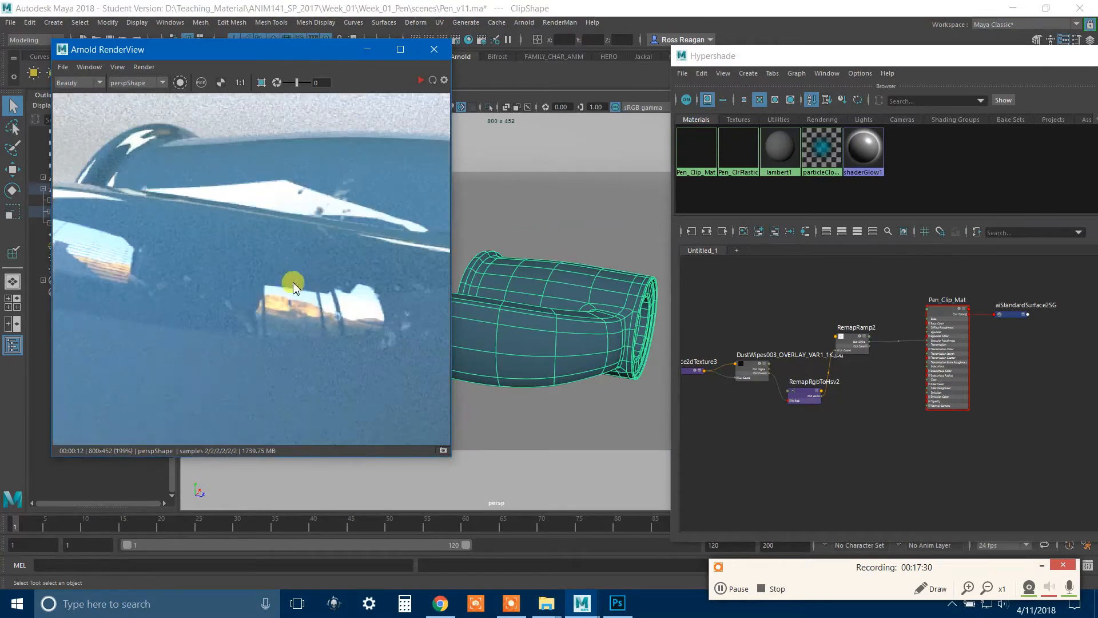
{"action": "scroll", "coordinate": [341, 203], "scroll_direction": "down", "scroll_amount": 1}
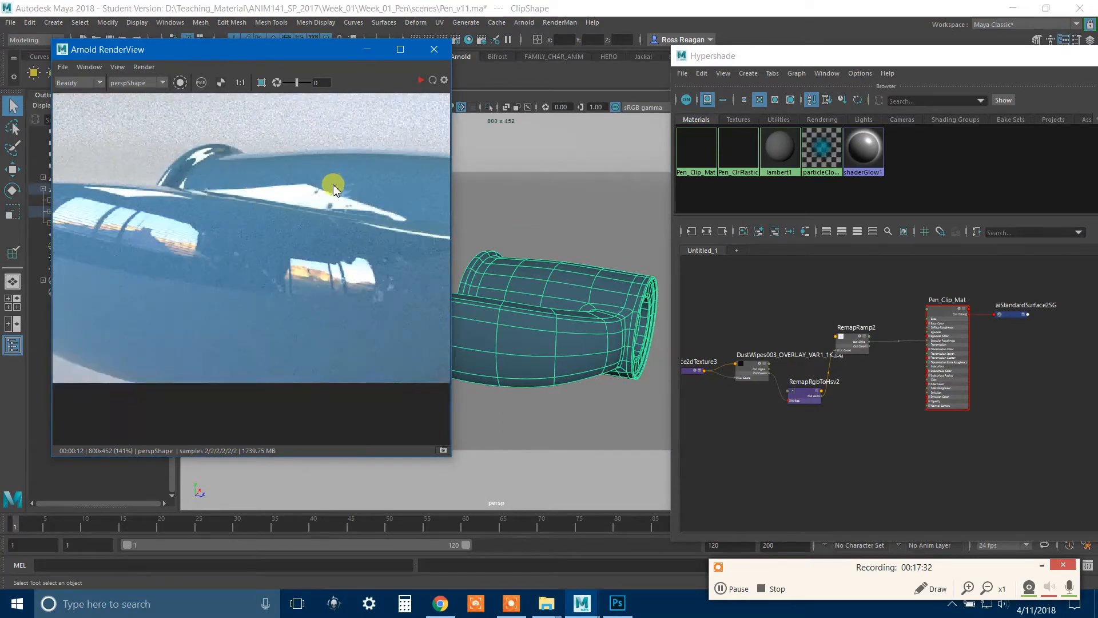
{"action": "mouse_move", "coordinate": [526, 289]}
{"action": "left_mouse_down", "text": "alt"}
{"action": "mouse_move", "coordinate": [498, 274]}
{"action": "mouse_move", "coordinate": [518, 278]}
{"action": "mouse_move", "coordinate": [527, 309]}
{"action": "left_mouse_up", "text": "alt"}
{"action": "left_click", "coordinate": [291, 260]}
{"action": "scroll", "coordinate": [257, 252], "scroll_direction": "down", "scroll_amount": 3}
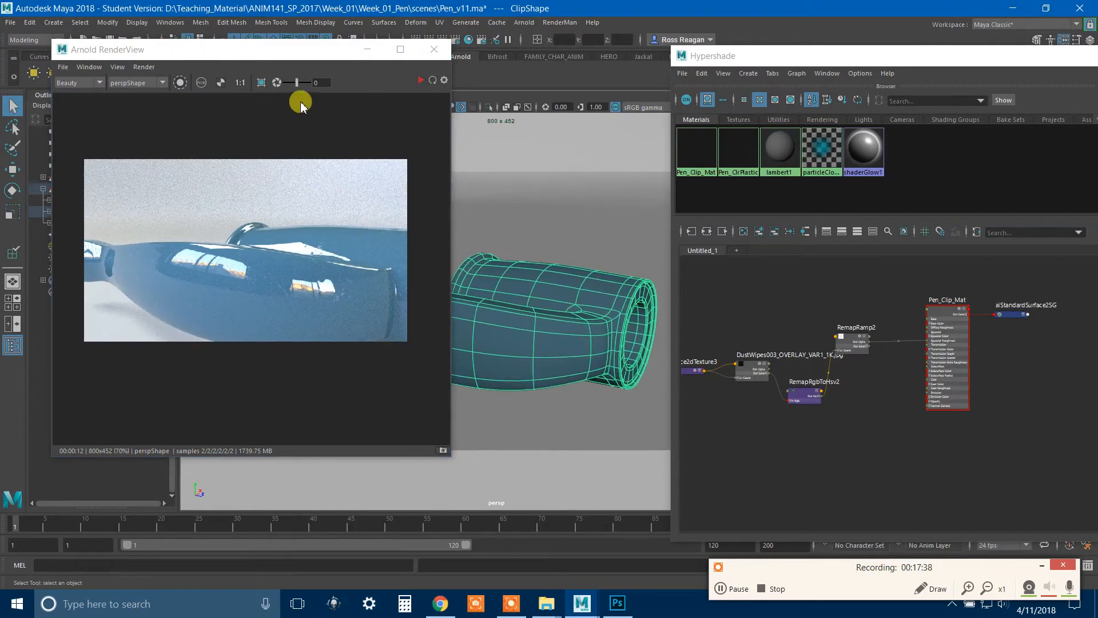
Step: Render the pen clip from the new camera angle and inspect the smudges across its surface
{"action": "left_click", "coordinate": [433, 80]}
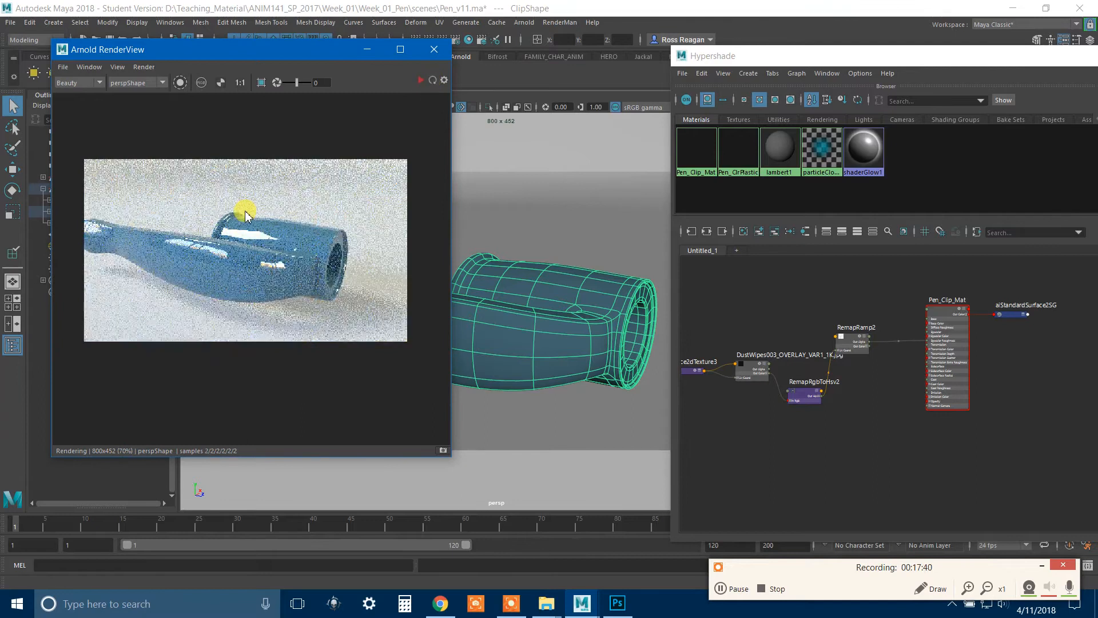
{"action": "scroll", "coordinate": [246, 214], "scroll_direction": "up", "scroll_amount": 3}
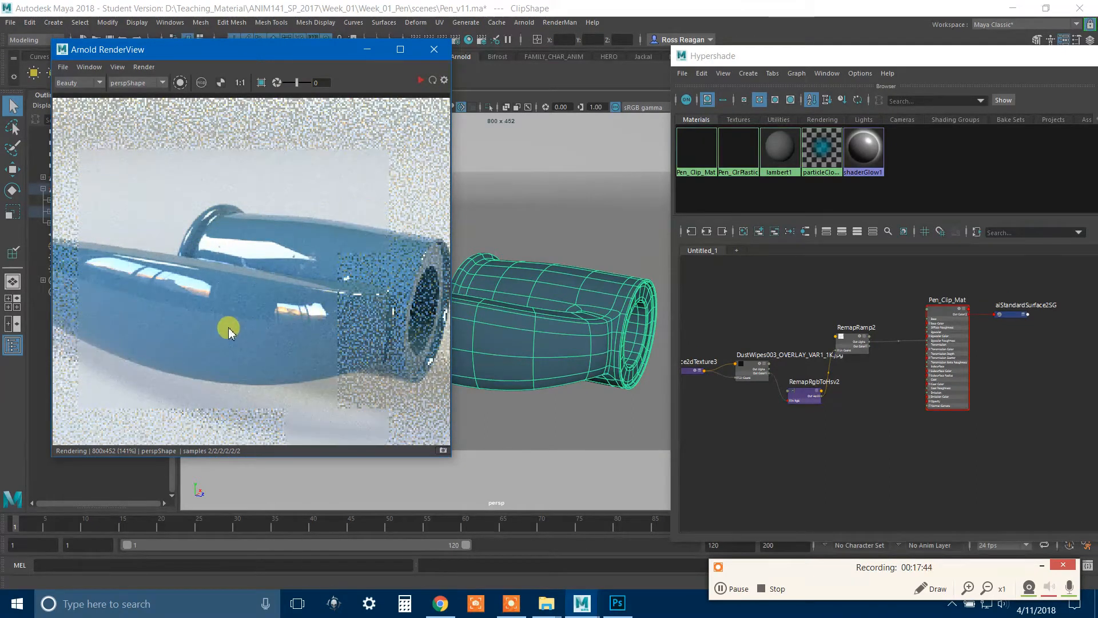
{"action": "middle_click_drag", "start_coordinate": [228, 327], "coordinate": [287, 326]}
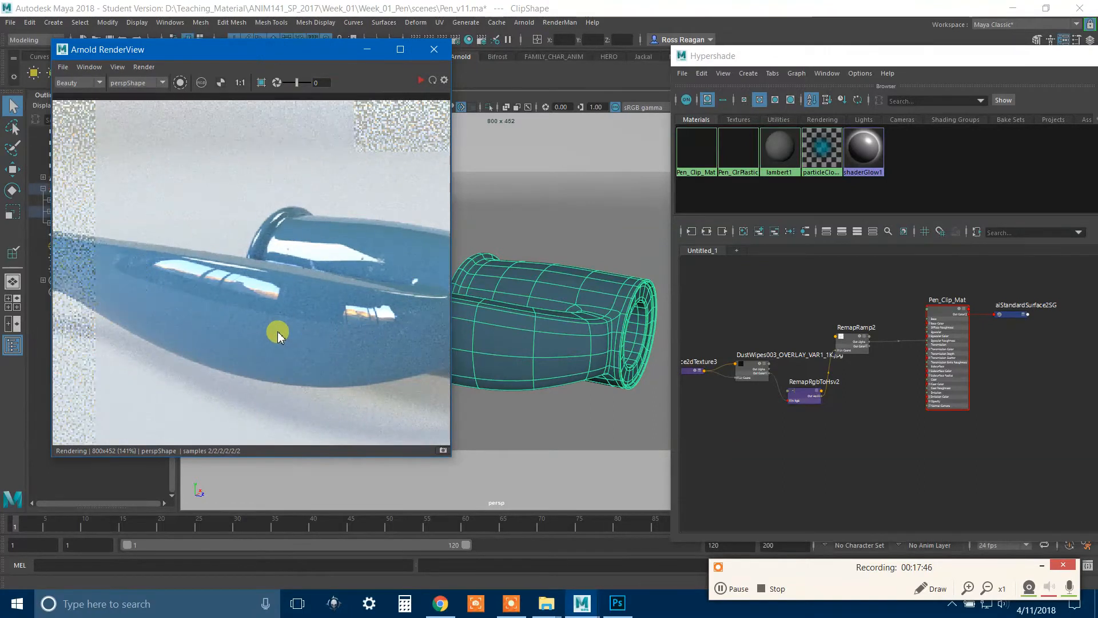
{"action": "middle_click_drag", "start_coordinate": [201, 310], "coordinate": [135, 314]}
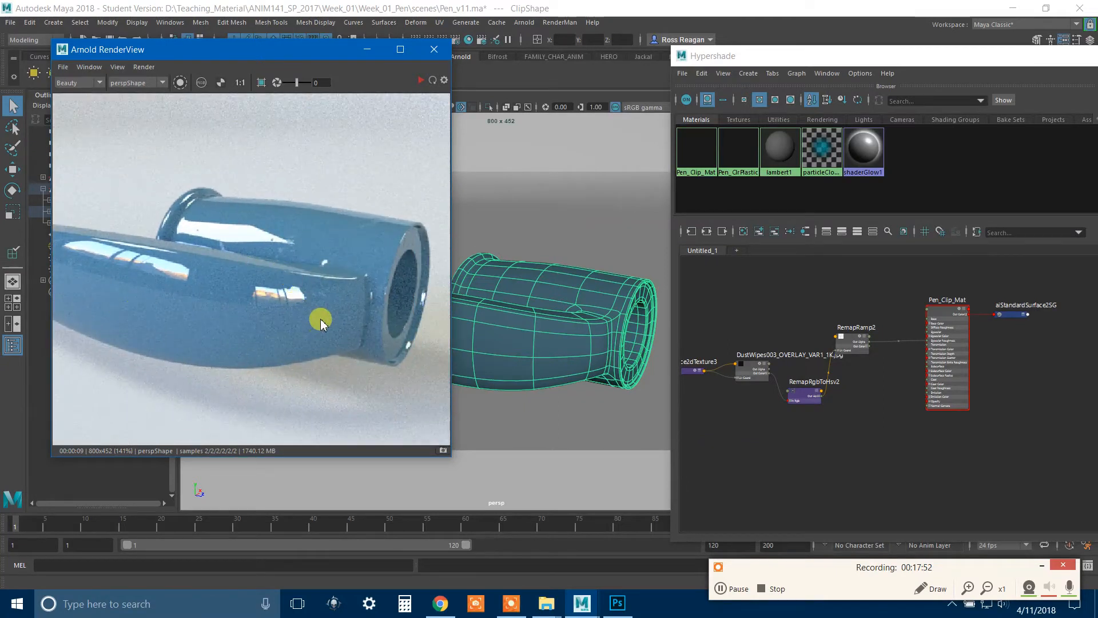
{"action": "scroll", "coordinate": [315, 322], "scroll_direction": "down", "scroll_amount": 1}
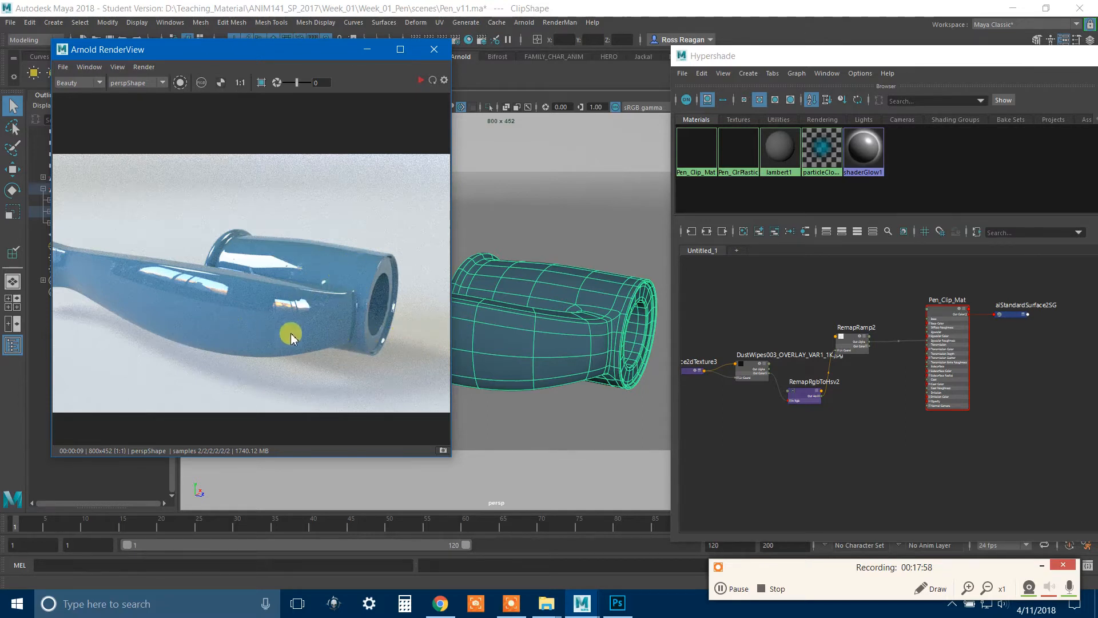
{"action": "mouse_move", "coordinate": [303, 314]}
{"action": "middle_mouse_down"}
{"action": "mouse_move", "coordinate": [330, 324]}
{"action": "mouse_move", "coordinate": [284, 311]}
{"action": "middle_mouse_up"}
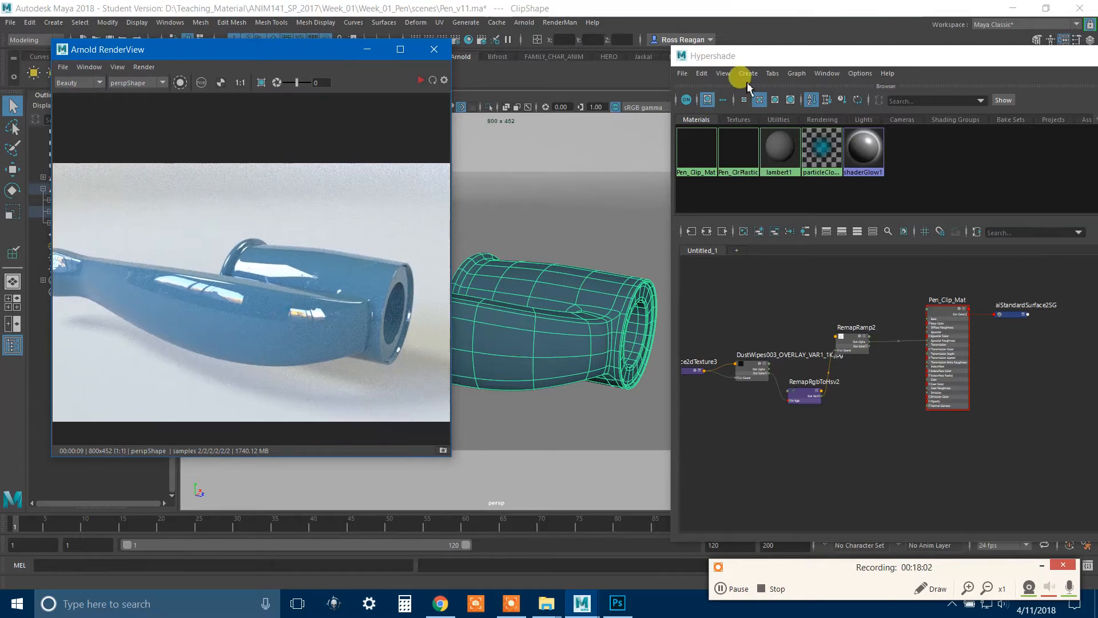
Step: Bring Hypershade beside the render and rearrange the RemapRamp2, RemapRgbToHsv2 and Pen_Clip_Mat nodes in the graph
{"action": "left_click", "coordinate": [758, 58]}
{"action": "left_click_drag", "start_coordinate": [758, 57], "coordinate": [638, 43]}
{"action": "scroll", "coordinate": [680, 368], "scroll_direction": "up", "scroll_amount": 3}
{"action": "left_click", "coordinate": [772, 280]}
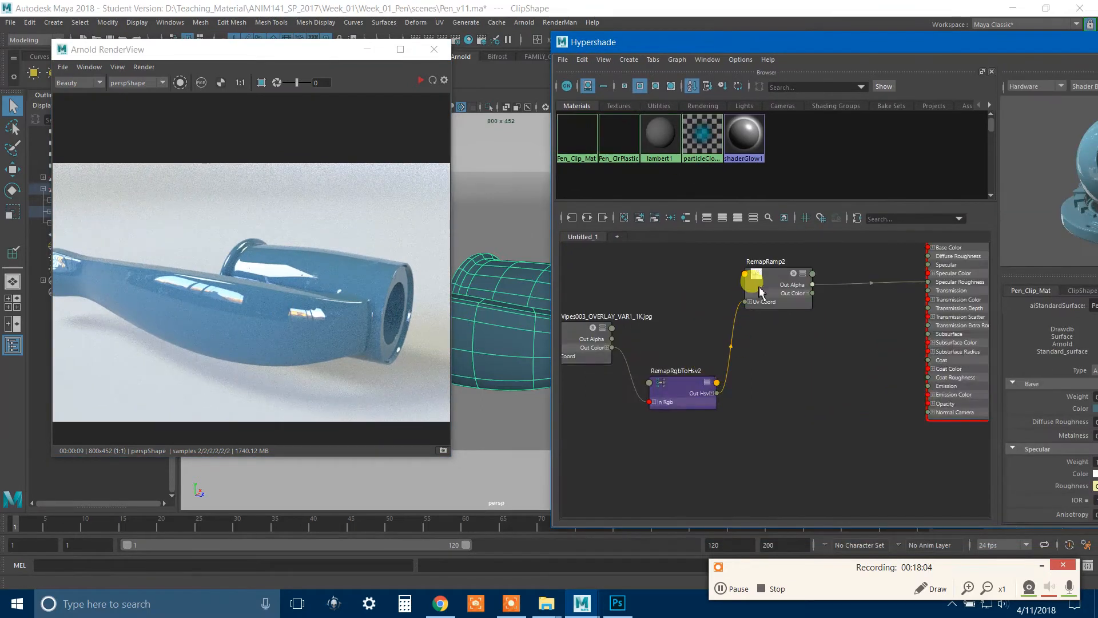
{"action": "left_click_drag", "start_coordinate": [675, 380], "coordinate": [662, 360]}
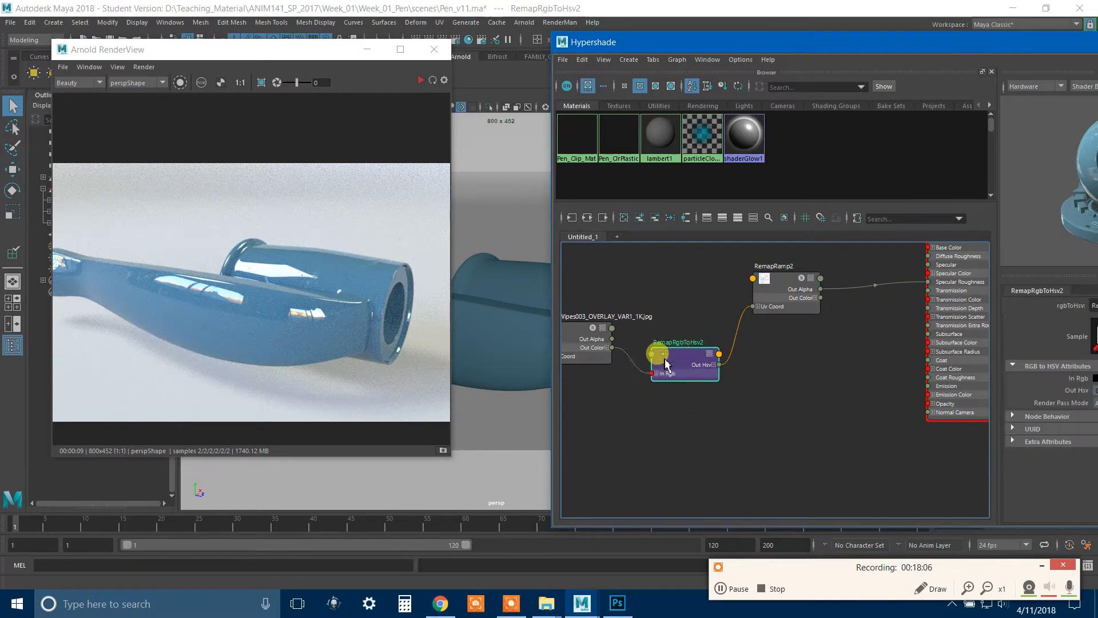
{"action": "middle_click_drag", "start_coordinate": [662, 360], "coordinate": [740, 385], "text": "alt"}
{"action": "left_click", "coordinate": [682, 344]}
{"action": "middle_click_drag", "start_coordinate": [883, 392], "coordinate": [714, 389], "text": "alt"}
{"action": "left_click_drag", "start_coordinate": [816, 264], "coordinate": [792, 284]}
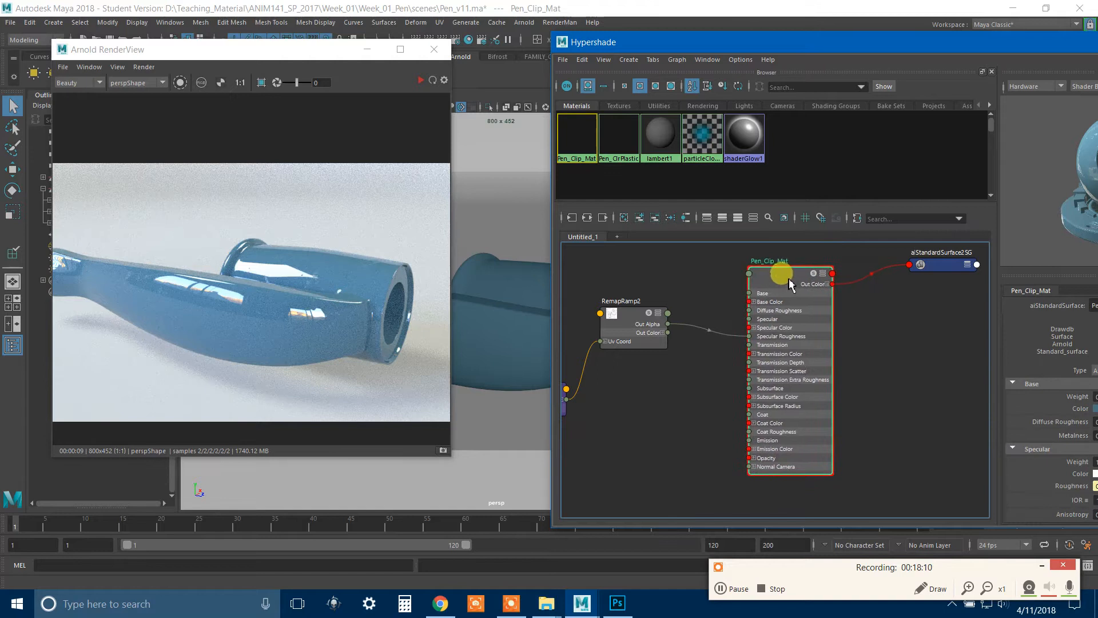
Step: Assign a new File texture to Bump Mapping in Pen_Clip_Mat's Geometry attributes
{"action": "left_click_drag", "start_coordinate": [727, 45], "coordinate": [708, 39]}
{"action": "scroll", "coordinate": [694, 386], "scroll_direction": "down", "scroll_amount": 3}
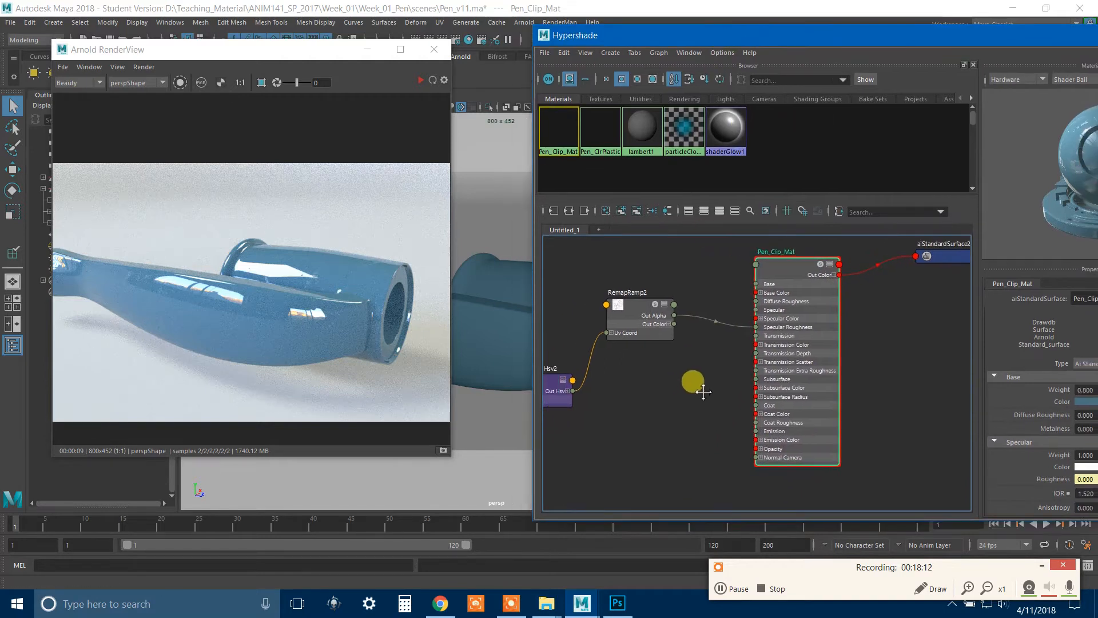
{"action": "left_click_drag", "start_coordinate": [803, 311], "coordinate": [804, 337]}
{"action": "left_click_drag", "start_coordinate": [890, 50], "coordinate": [631, 44]}
{"action": "scroll", "coordinate": [766, 446], "scroll_direction": "down", "scroll_amount": 5}
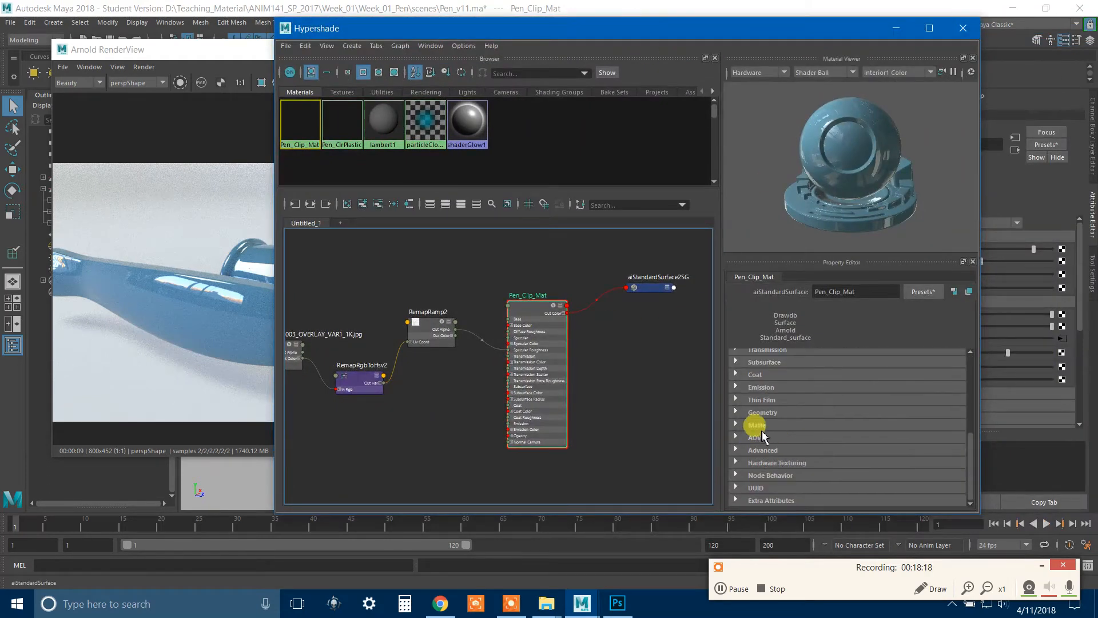
{"action": "left_click", "coordinate": [760, 411]}
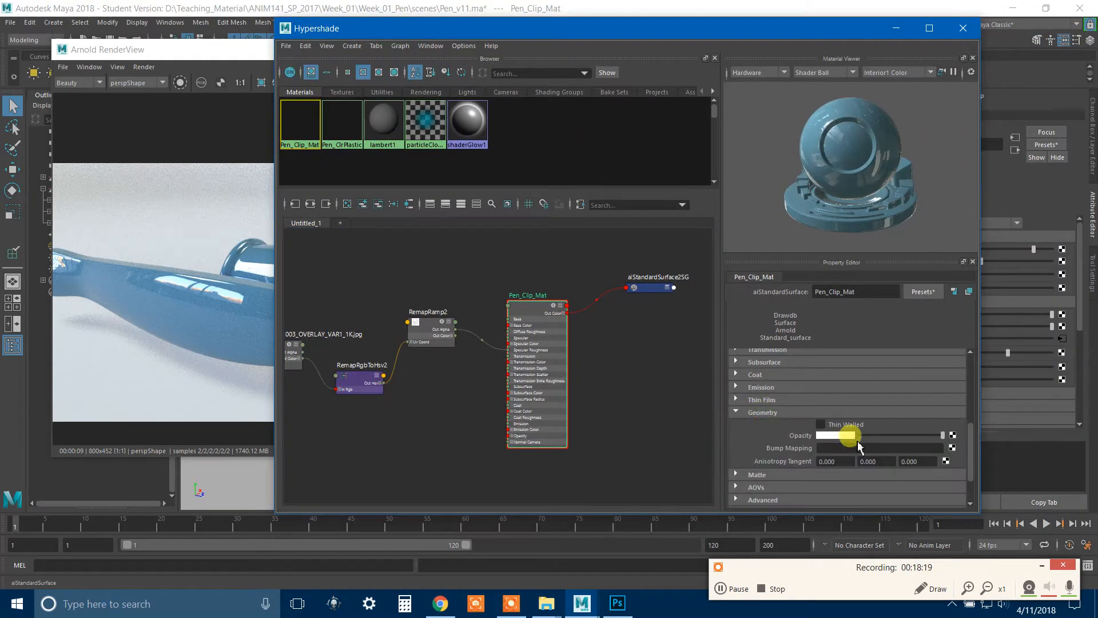
{"action": "left_click", "coordinate": [952, 448]}
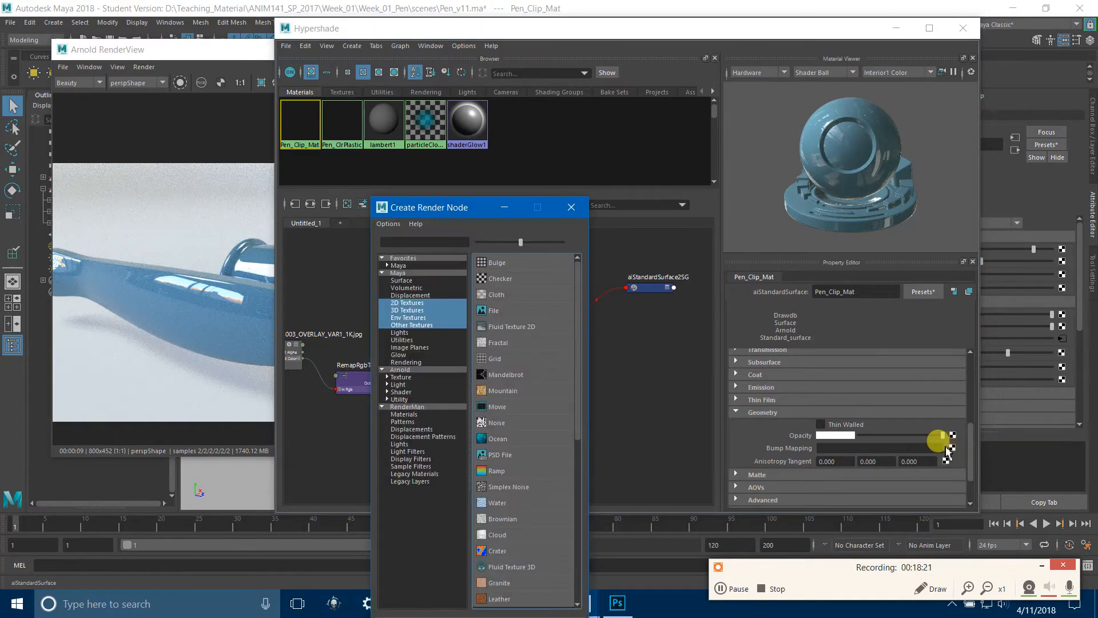
{"action": "left_click", "coordinate": [493, 311]}
{"action": "left_click_drag", "start_coordinate": [585, 433], "coordinate": [551, 405]}
{"action": "scroll", "coordinate": [550, 402], "scroll_direction": "down", "scroll_amount": 1}
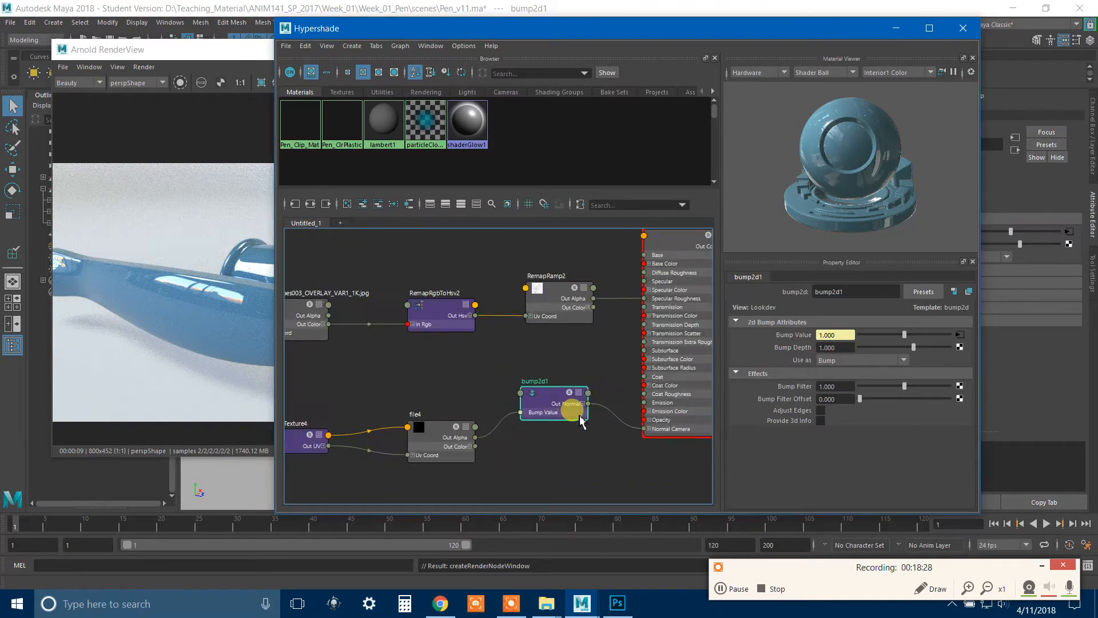
Step: Expand Pen_Clip_Mat's Normal Camera input in the node graph and reposition the bump2d1 node
{"action": "middle_click_drag", "start_coordinate": [591, 425], "coordinate": [544, 375], "text": "alt"}
{"action": "scroll", "coordinate": [545, 375], "scroll_direction": "up", "scroll_amount": 1}
{"action": "left_click", "coordinate": [658, 377]}
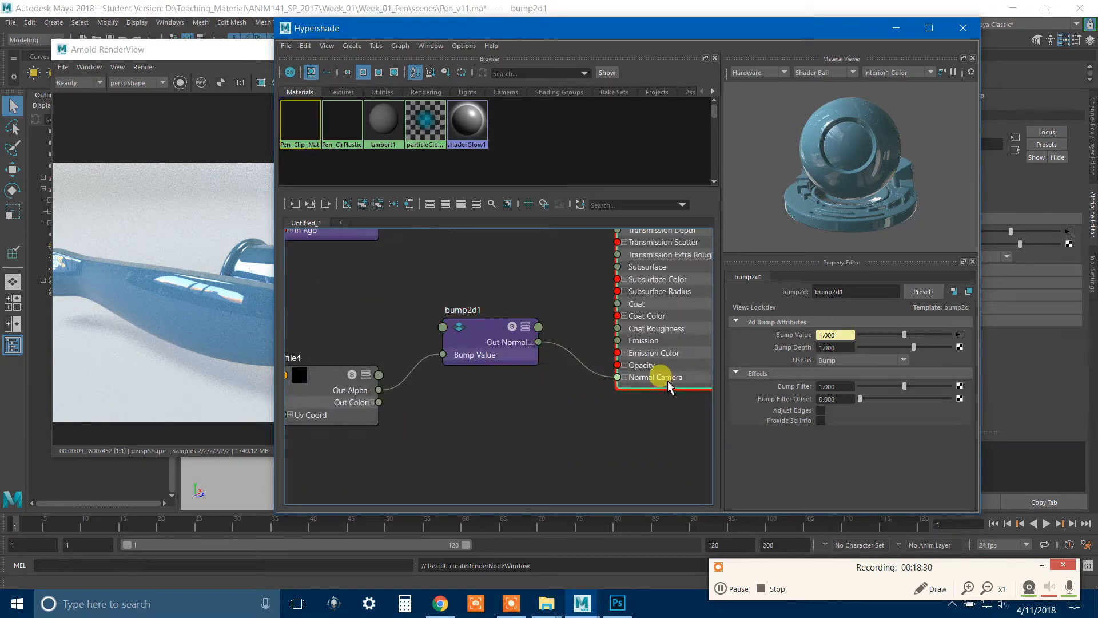
{"action": "left_click", "coordinate": [625, 377]}
{"action": "left_click_drag", "start_coordinate": [482, 330], "coordinate": [501, 354]}
{"action": "scroll", "coordinate": [502, 379], "scroll_direction": "down", "scroll_amount": 1}
{"action": "middle_click_drag", "start_coordinate": [484, 390], "coordinate": [636, 389], "text": "alt"}
Step: Delete the empty file4 texture and its place2dTexture4 node from the bump network
{"action": "mouse_move", "coordinate": [525, 377]}
{"action": "left_mouse_down"}
{"action": "mouse_move", "coordinate": [490, 355]}
{"action": "mouse_move", "coordinate": [506, 373]}
{"action": "left_mouse_up"}
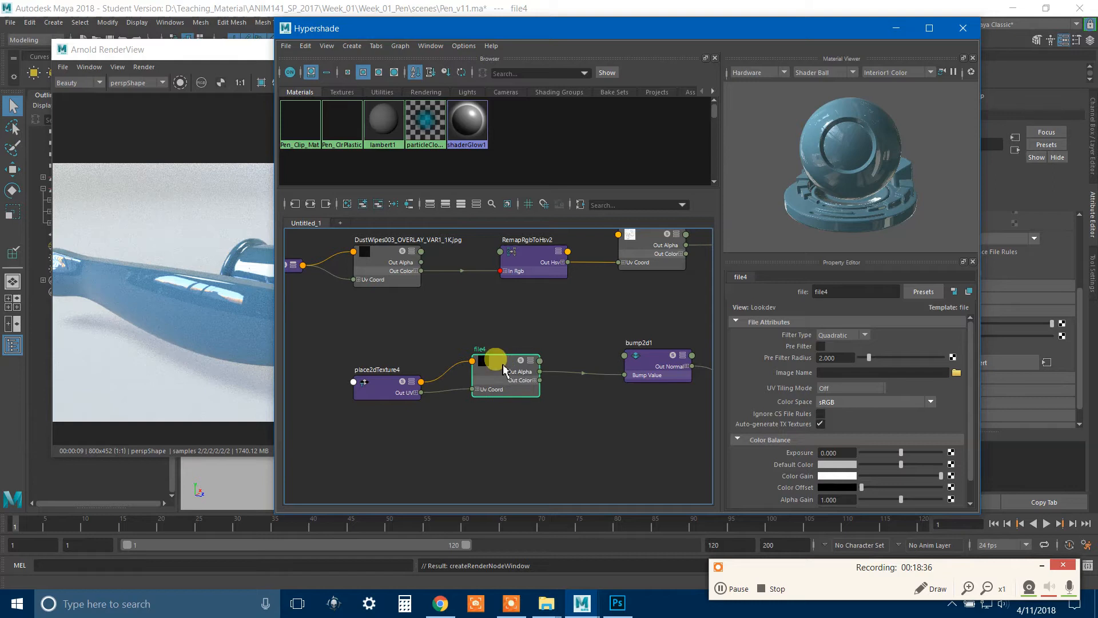
{"action": "key", "text": "Delete"}
{"action": "left_click", "coordinate": [369, 380]}
{"action": "key", "text": "Delete"}
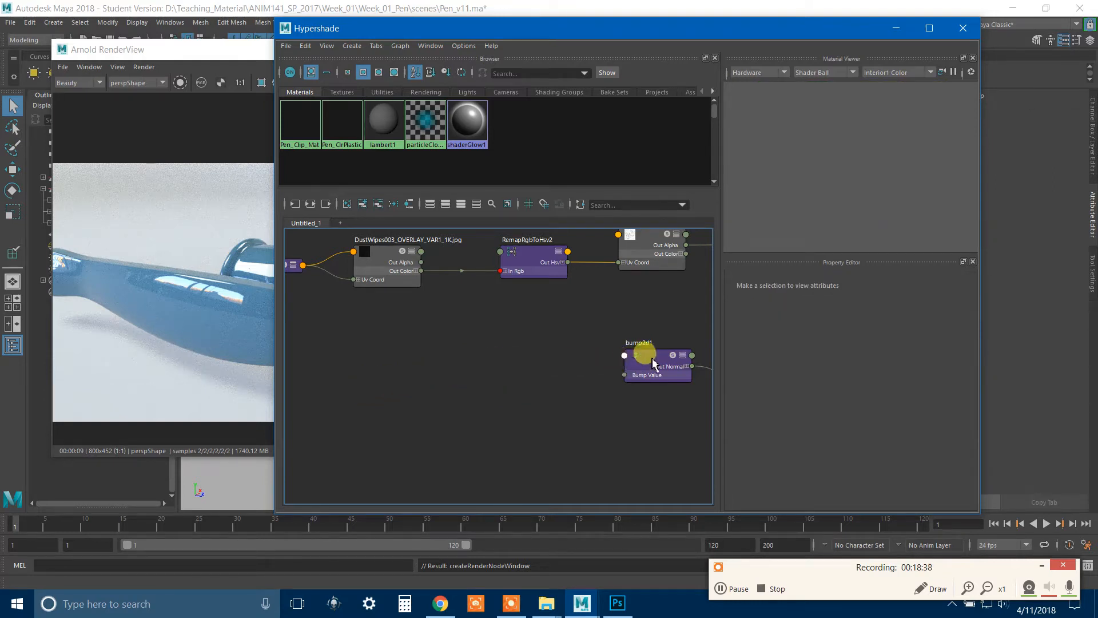
Step: Connect RemapRamp2's Out Alpha to the Bump Value of bump2d1, repositioning both nodes closer together
{"action": "left_click_drag", "start_coordinate": [653, 364], "coordinate": [582, 369]}
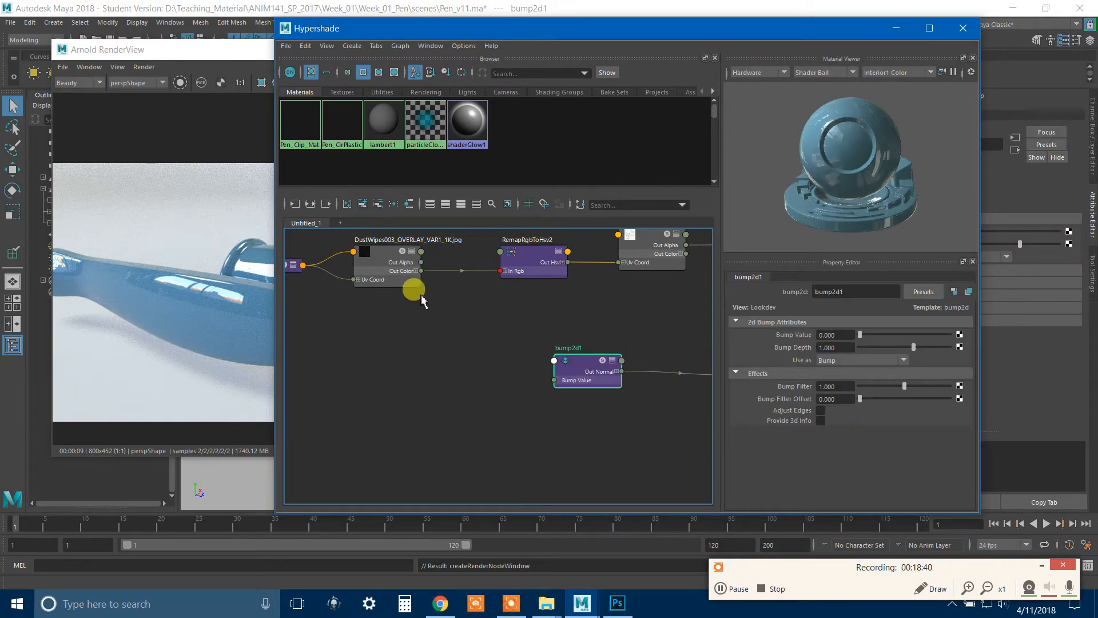
{"action": "middle_click_drag", "start_coordinate": [494, 313], "coordinate": [436, 328], "text": "alt"}
{"action": "scroll", "coordinate": [531, 375], "scroll_direction": "up", "scroll_amount": 3}
{"action": "left_click_drag", "start_coordinate": [518, 380], "coordinate": [620, 416]}
{"action": "scroll", "coordinate": [534, 382], "scroll_direction": "down", "scroll_amount": 3}
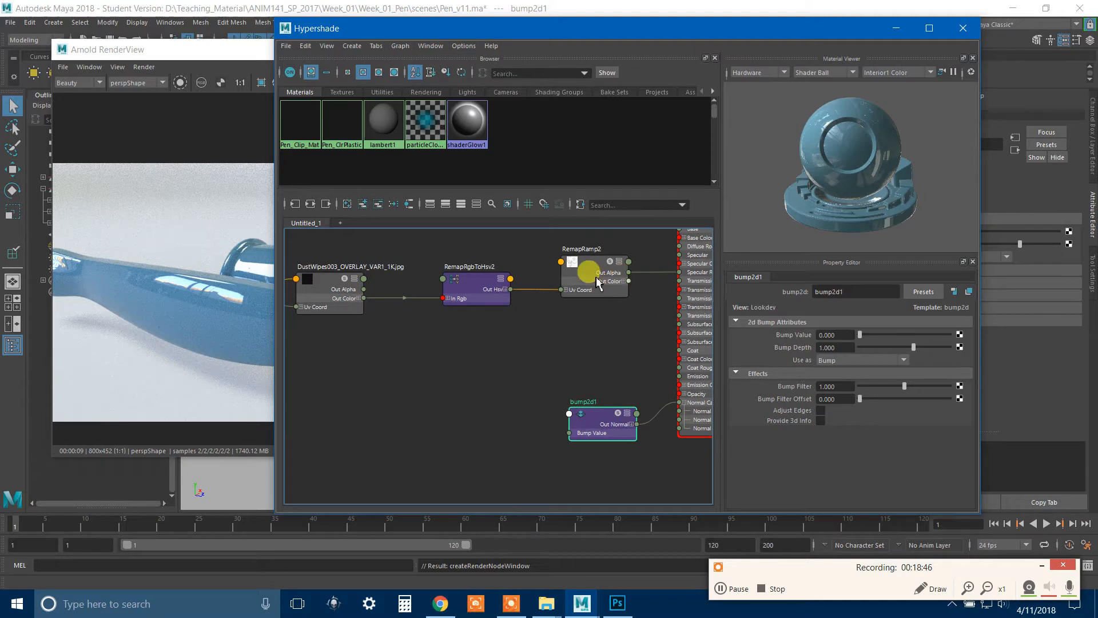
{"action": "left_click_drag", "start_coordinate": [596, 279], "coordinate": [560, 294]}
{"action": "left_click_drag", "start_coordinate": [624, 334], "coordinate": [594, 301]}
{"action": "left_click_drag", "start_coordinate": [569, 436], "coordinate": [569, 433]}
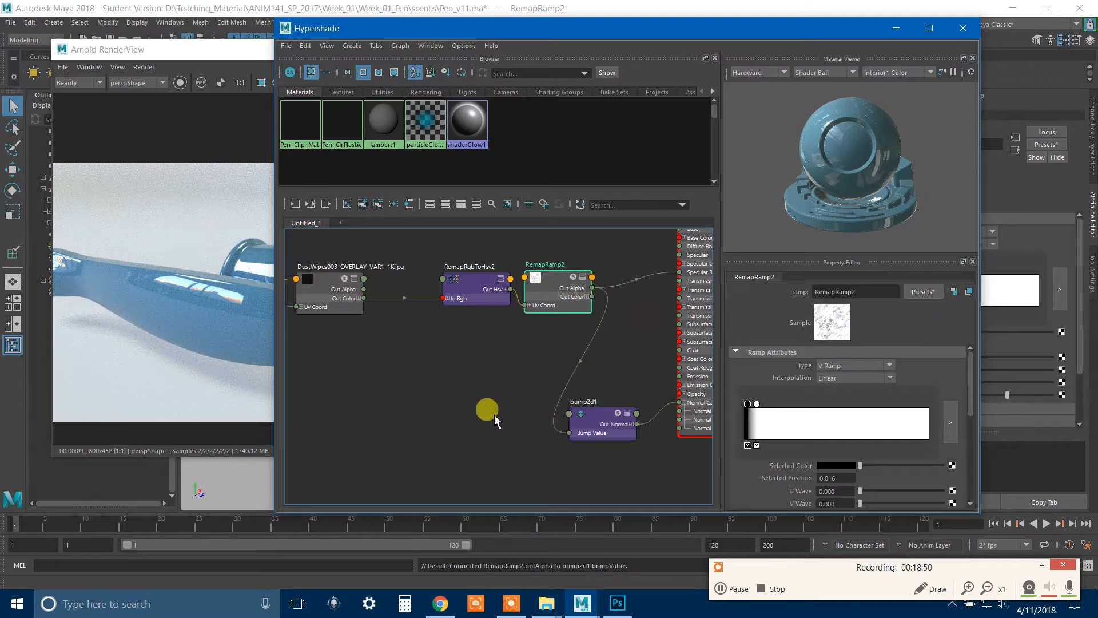
Step: Select bump2d1, render the pen clip with the smudge bump, and inspect the marks on its surface up close
{"action": "left_click", "coordinate": [591, 421]}
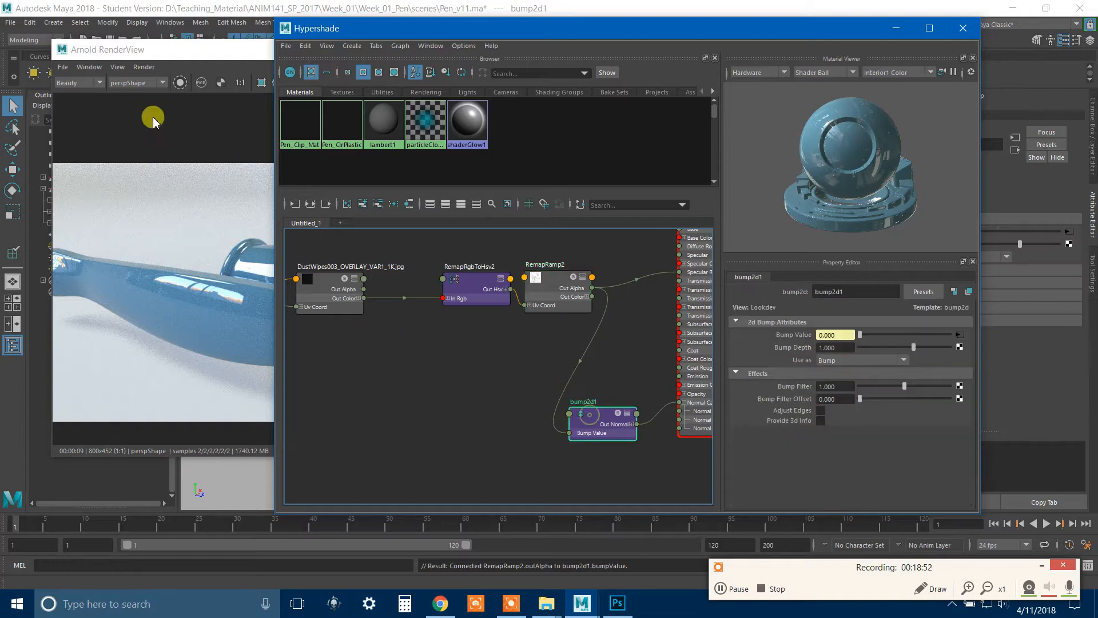
{"action": "left_click", "coordinate": [153, 49]}
{"action": "left_click", "coordinate": [430, 80]}
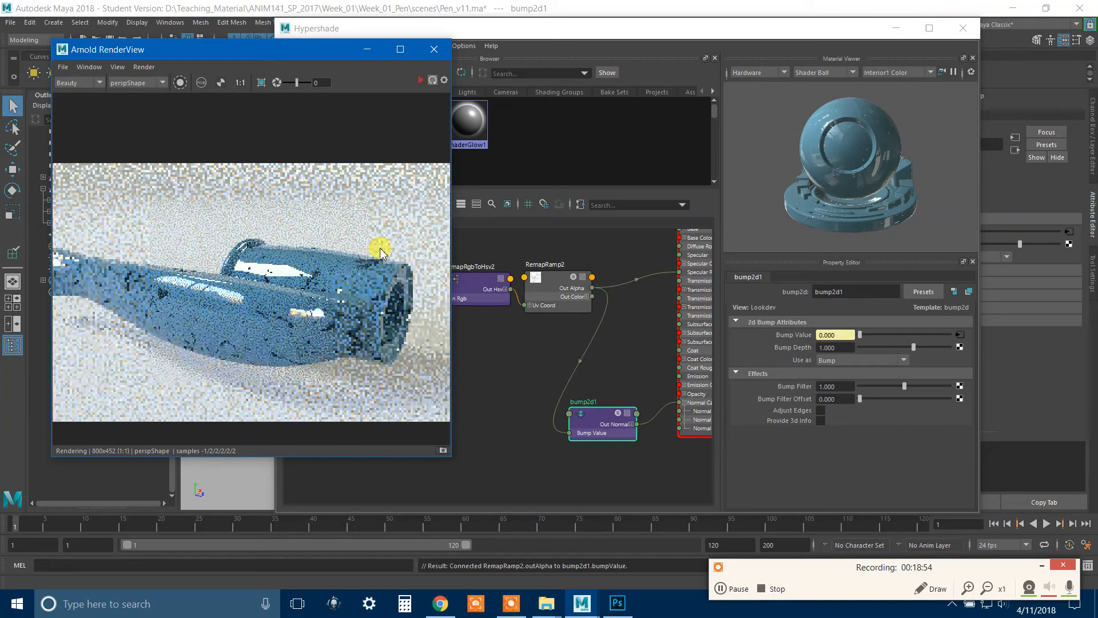
{"action": "scroll", "coordinate": [319, 292], "scroll_direction": "up", "scroll_amount": 2}
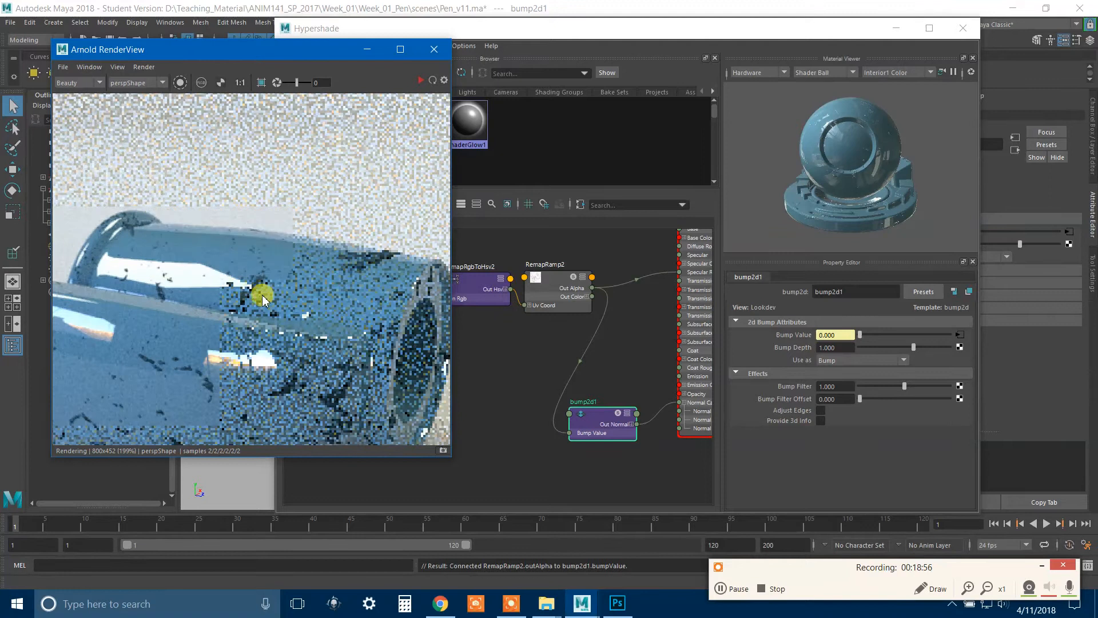
{"action": "left_click_drag", "start_coordinate": [184, 340], "coordinate": [363, 291]}
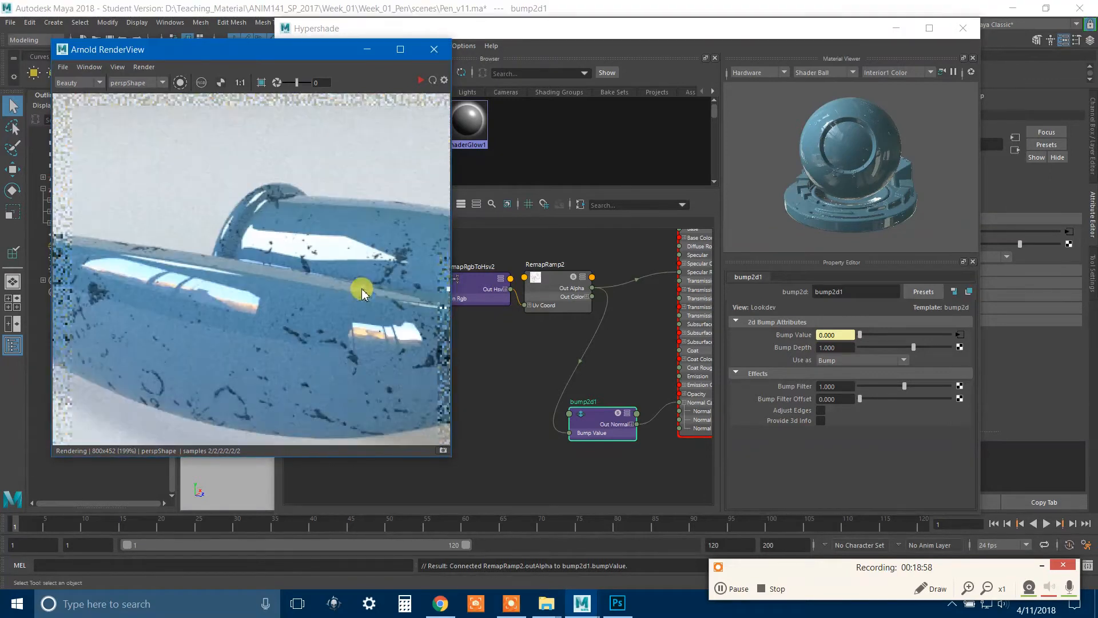
{"action": "left_click_drag", "start_coordinate": [242, 321], "coordinate": [312, 304]}
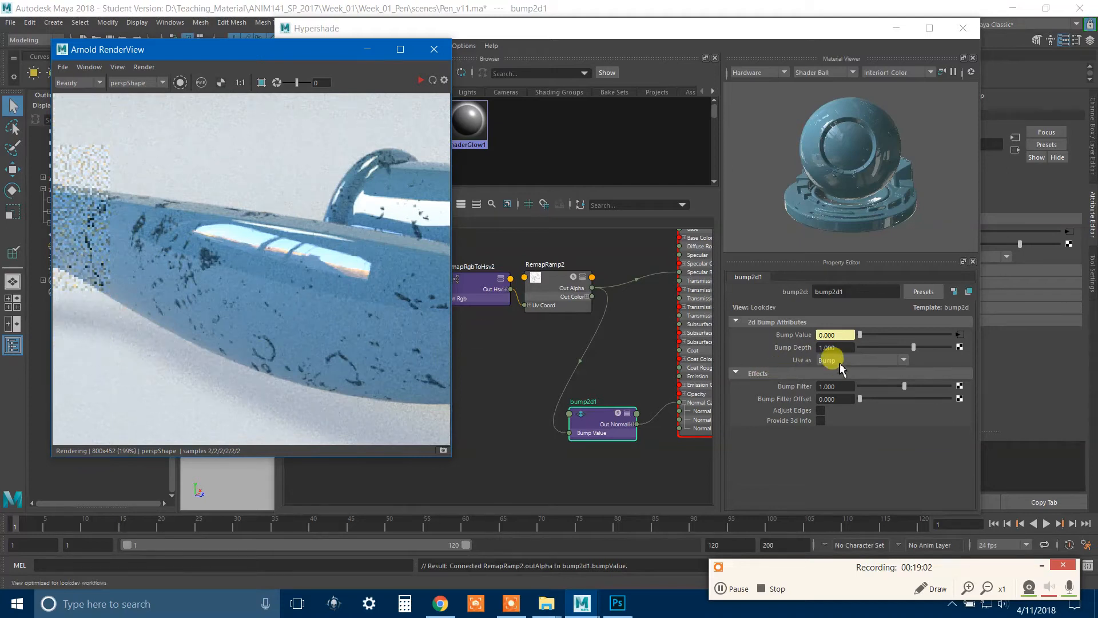
Step: Set bump2d1's Bump Depth to 0.1 and render the pen clip again for a close inspection
{"action": "double_click", "coordinate": [829, 347]}
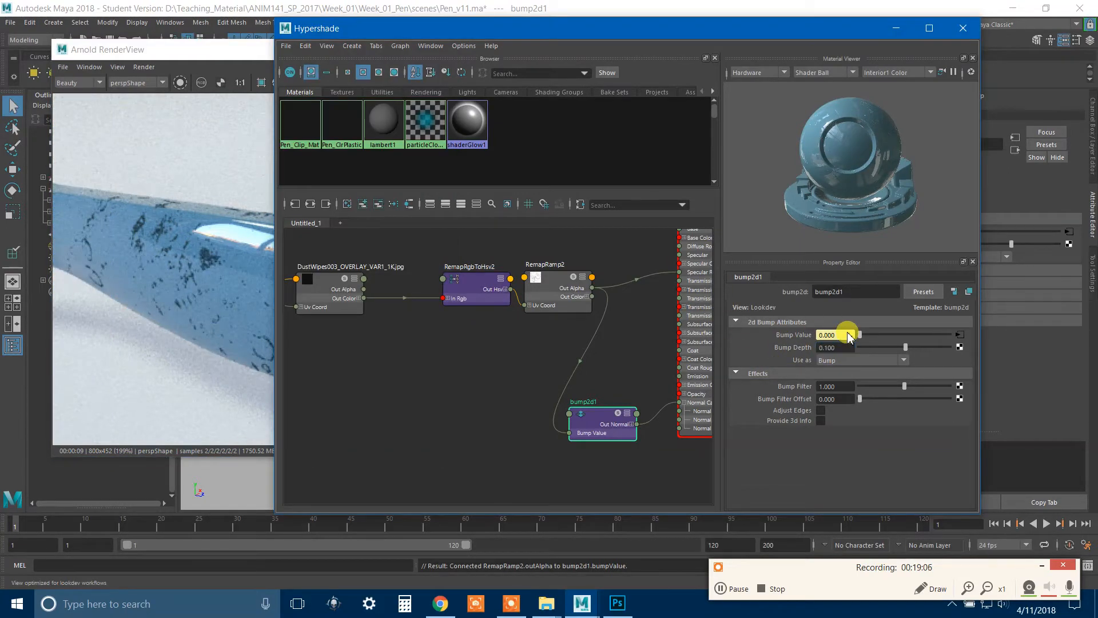
{"action": "left_click", "coordinate": [233, 50]}
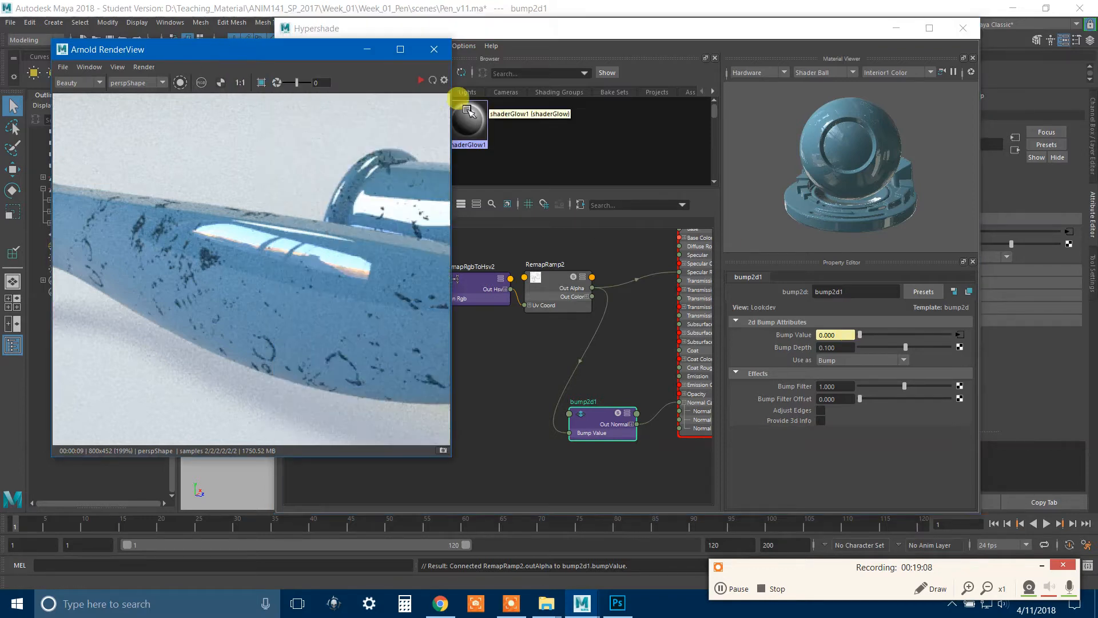
{"action": "left_click", "coordinate": [430, 81]}
{"action": "scroll", "coordinate": [193, 260], "scroll_direction": "up", "scroll_amount": 2}
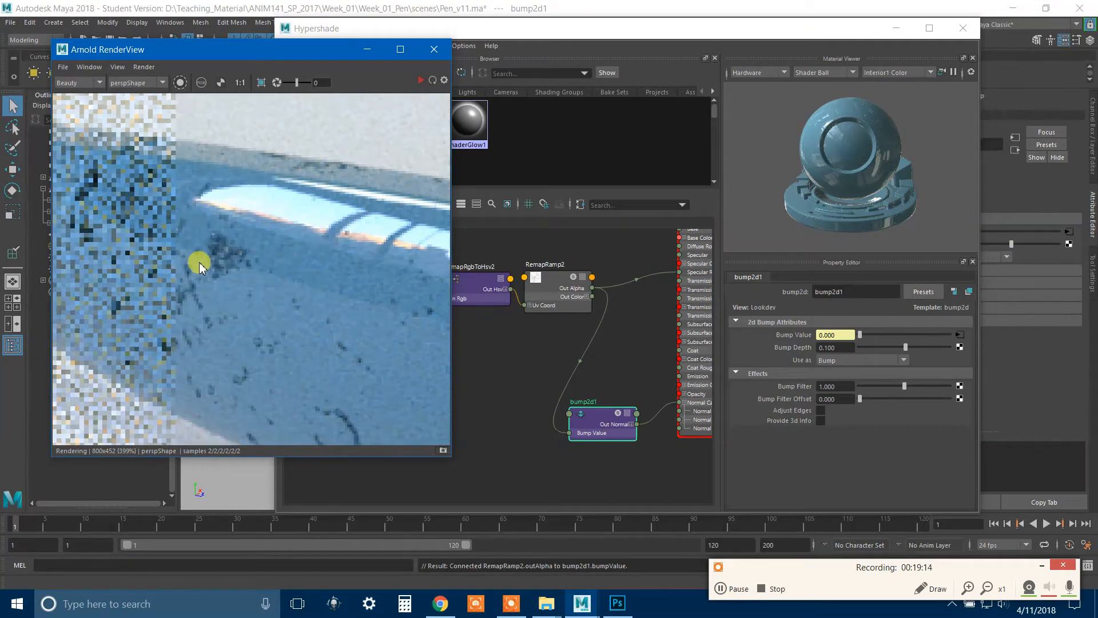
Step: Set bump2d1's Bump Depth to 0.05 and render the pen clip again
{"action": "scroll", "coordinate": [200, 265], "scroll_direction": "down", "scroll_amount": 1}
{"action": "scroll", "coordinate": [199, 266], "scroll_direction": "down", "scroll_amount": 1}
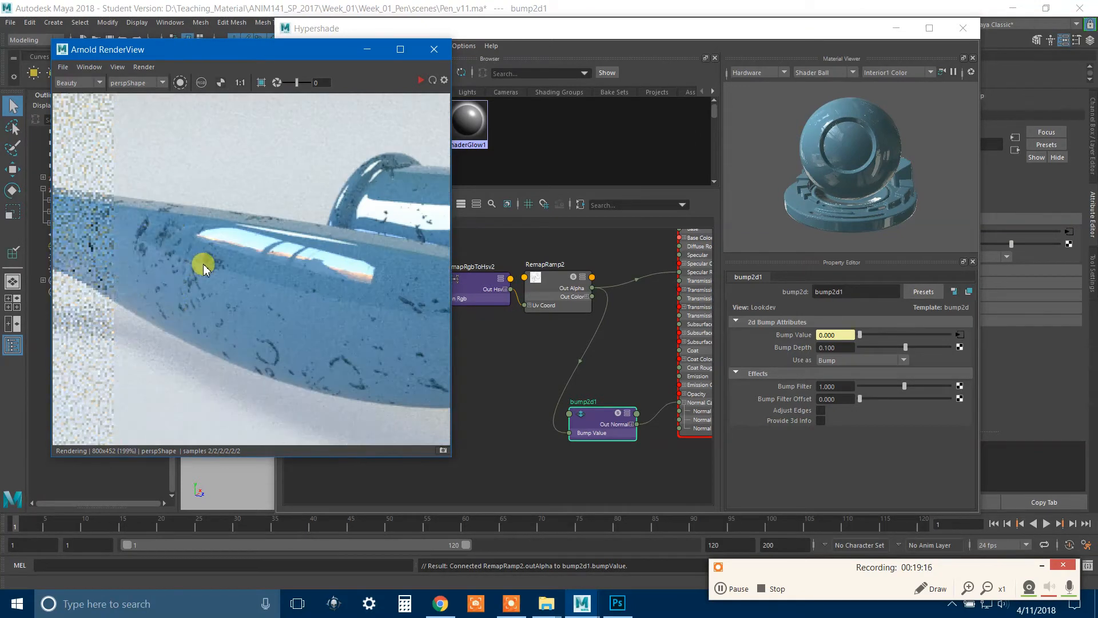
{"action": "scroll", "coordinate": [204, 269], "scroll_direction": "down", "scroll_amount": 1}
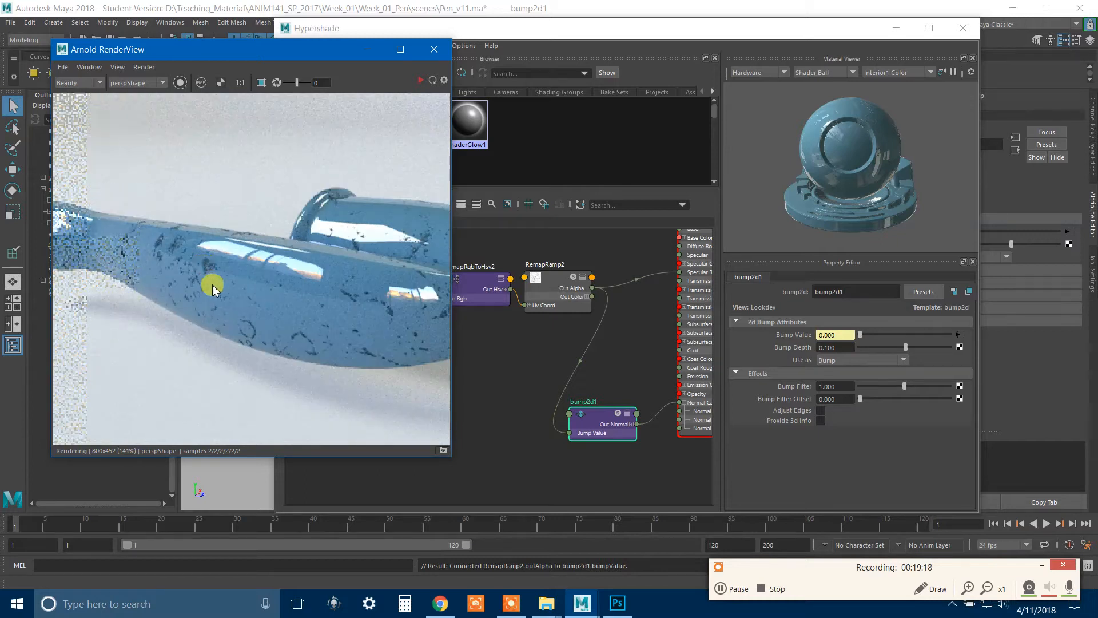
{"action": "scroll", "coordinate": [228, 277], "scroll_direction": "down", "scroll_amount": 1}
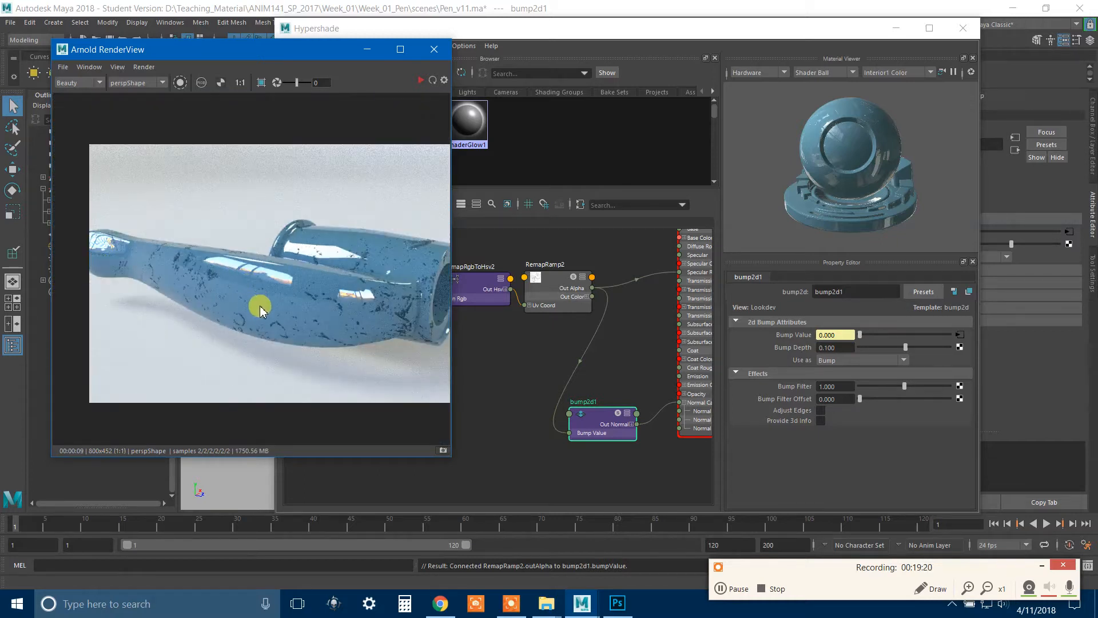
{"action": "left_click", "coordinate": [839, 348]}
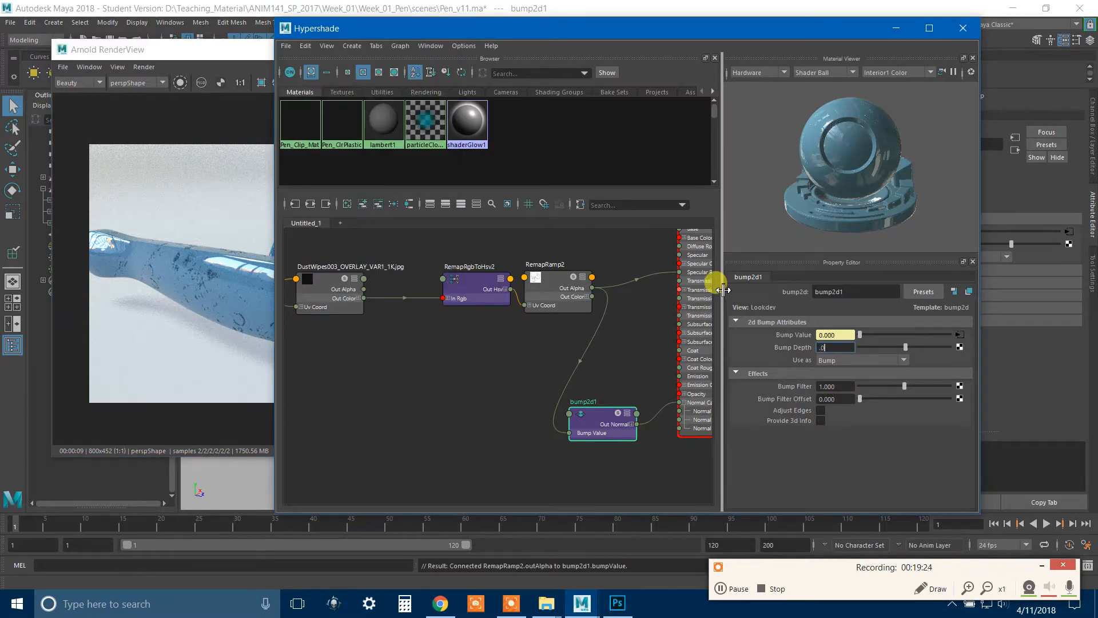
{"action": "type", "text": ".05"}
{"action": "key", "text": "Return"}
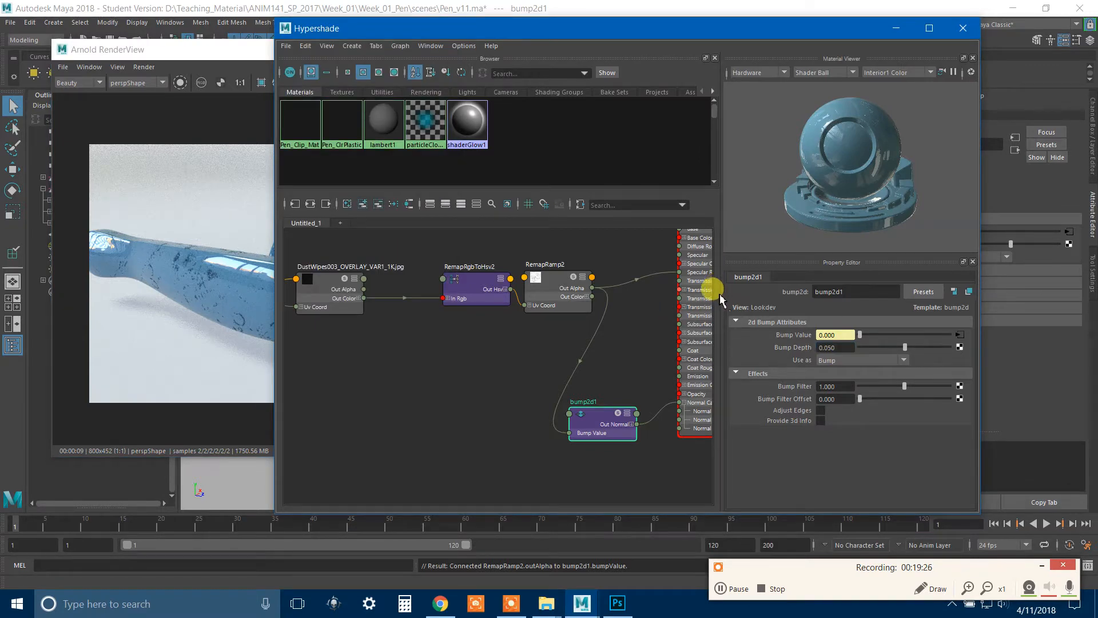
{"action": "left_click", "coordinate": [240, 53]}
{"action": "scroll", "coordinate": [263, 139], "scroll_direction": "up", "scroll_amount": 2}
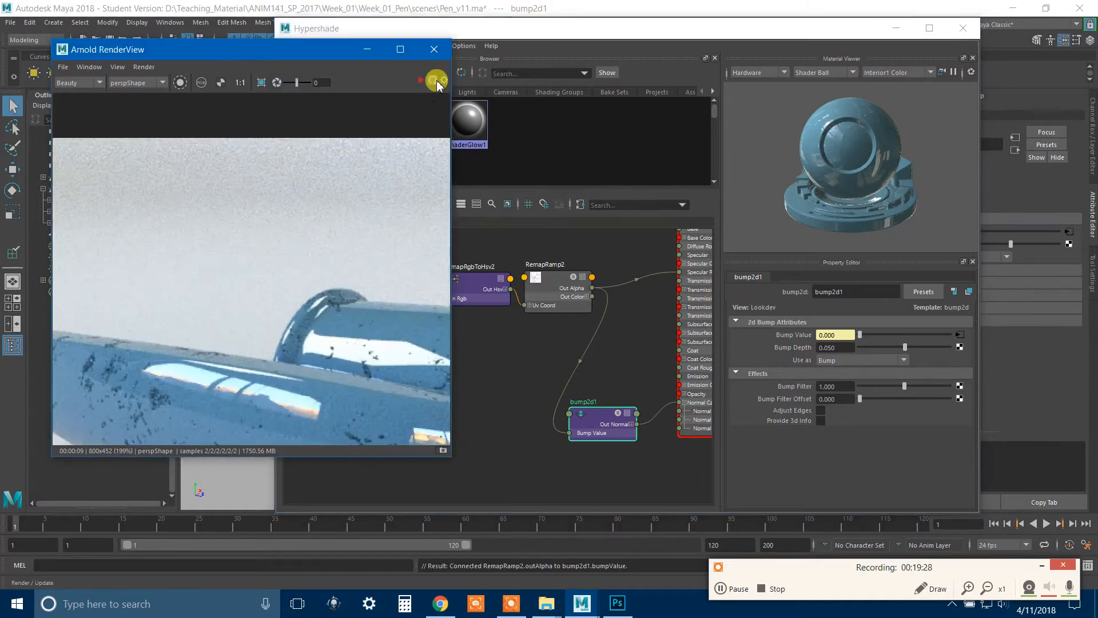
{"action": "left_click", "coordinate": [431, 84]}
Step: Examine the smudge marks along the clip and around its highlights in the new render at close range
{"action": "middle_click_drag", "start_coordinate": [307, 297], "coordinate": [321, 195]}
{"action": "scroll", "coordinate": [336, 274], "scroll_direction": "up", "scroll_amount": 1}
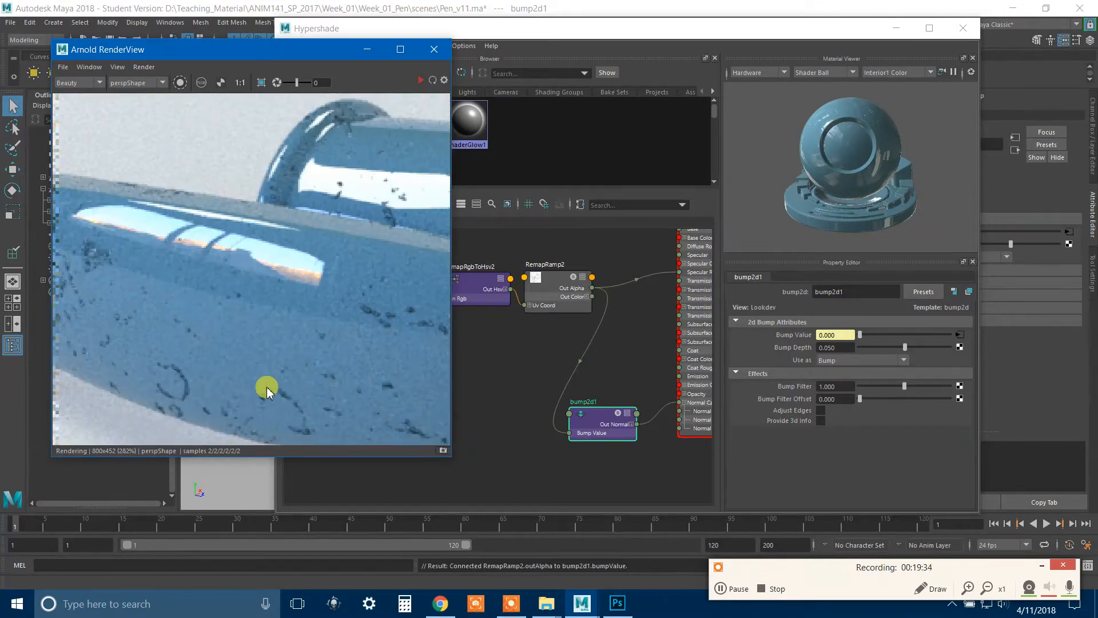
{"action": "middle_click_drag", "start_coordinate": [331, 343], "coordinate": [351, 345]}
{"action": "middle_click_drag", "start_coordinate": [255, 336], "coordinate": [387, 356]}
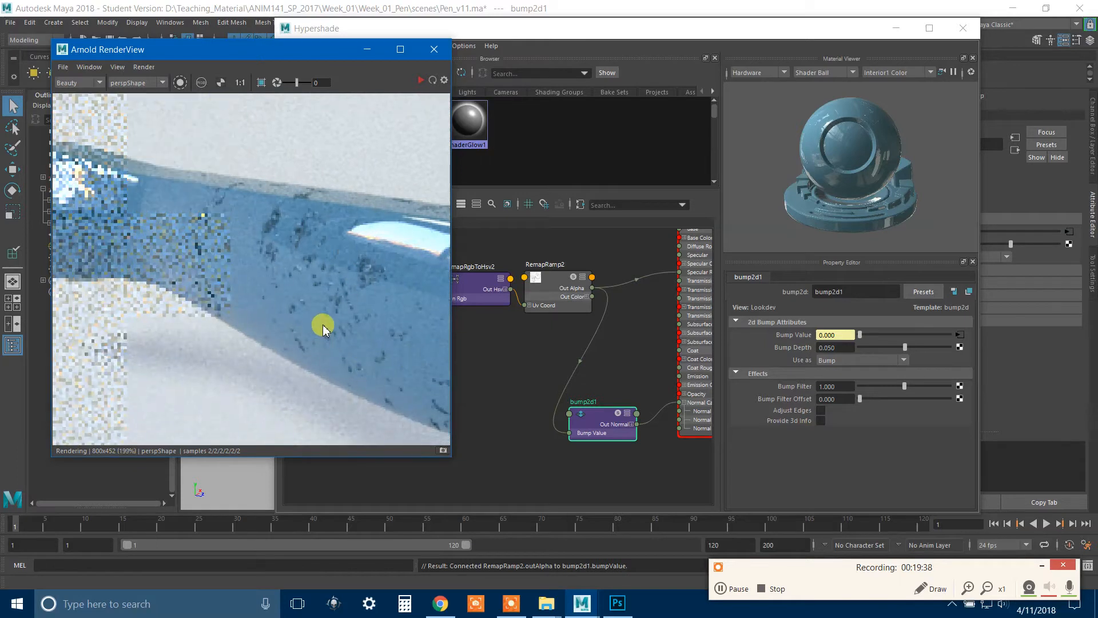
{"action": "scroll", "coordinate": [338, 331], "scroll_direction": "down", "scroll_amount": 1}
{"action": "scroll", "coordinate": [353, 334], "scroll_direction": "up", "scroll_amount": 1}
{"action": "middle_click_drag", "start_coordinate": [382, 333], "coordinate": [48, 345]}
{"action": "middle_click_drag", "start_coordinate": [331, 280], "coordinate": [208, 271]}
{"action": "scroll", "coordinate": [209, 271], "scroll_direction": "up", "scroll_amount": 1}
{"action": "middle_click_drag", "start_coordinate": [314, 327], "coordinate": [123, 156]}
{"action": "scroll", "coordinate": [228, 245], "scroll_direction": "down", "scroll_amount": 1}
{"action": "middle_click_drag", "start_coordinate": [263, 219], "coordinate": [291, 286]}
Step: Nudge the bump2d1 node in the shader graph and open its Bump Depth for editing
{"action": "left_click_drag", "start_coordinate": [602, 423], "coordinate": [610, 416]}
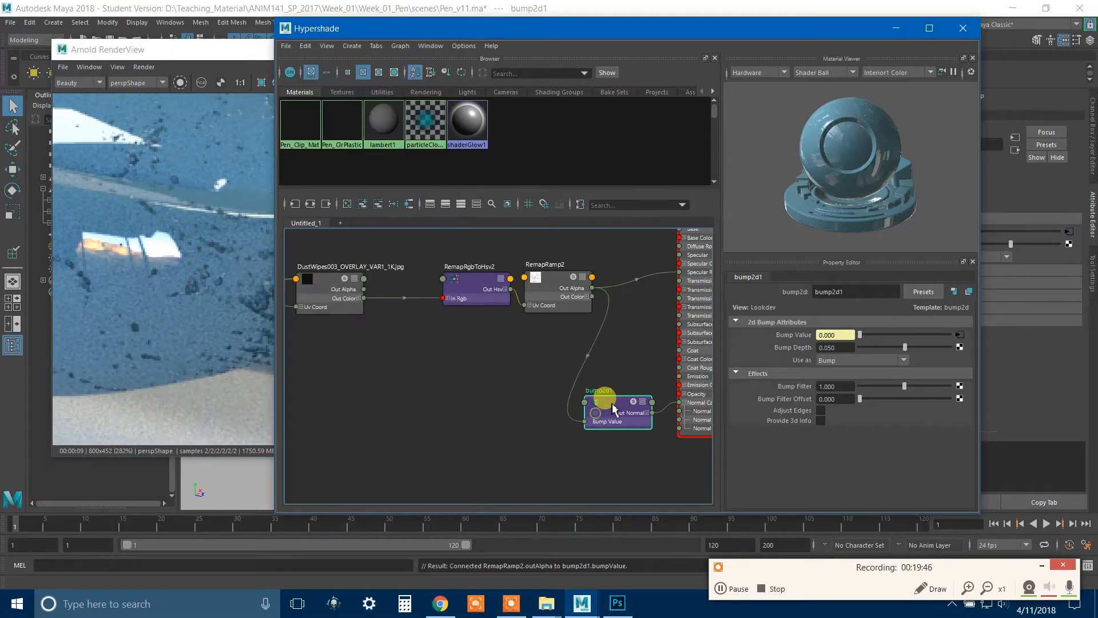
{"action": "left_click", "coordinate": [843, 347]}
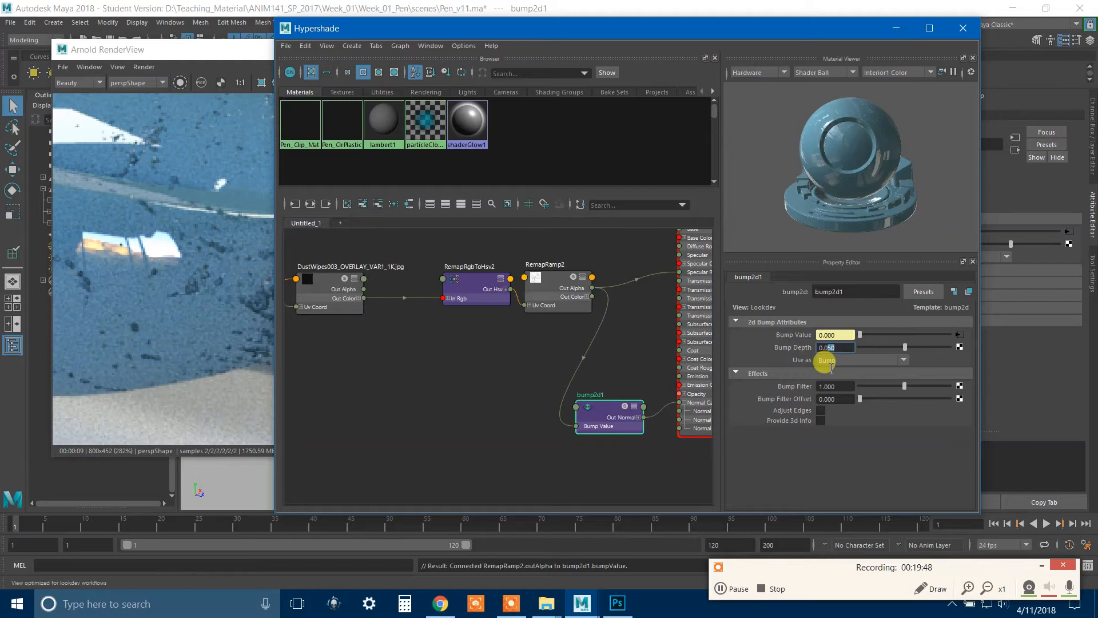
Step: Set the bump2d1 node's Bump Depth to 0.010 and refresh the Arnold render to check the pen clip's surface
{"action": "left_click", "coordinate": [233, 68]}
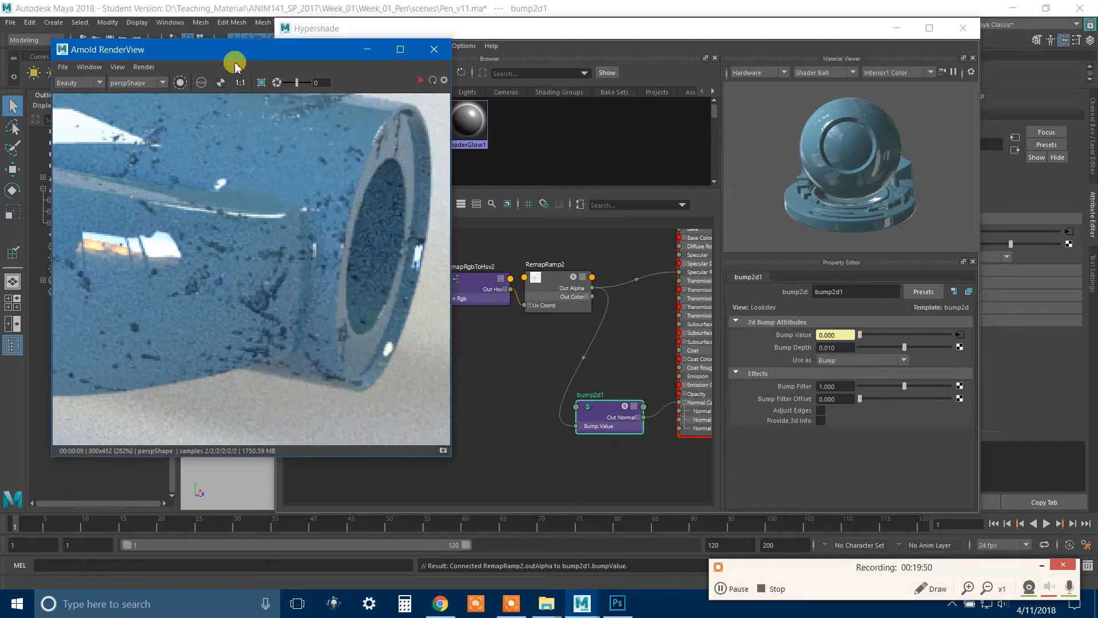
{"action": "left_click", "coordinate": [430, 81]}
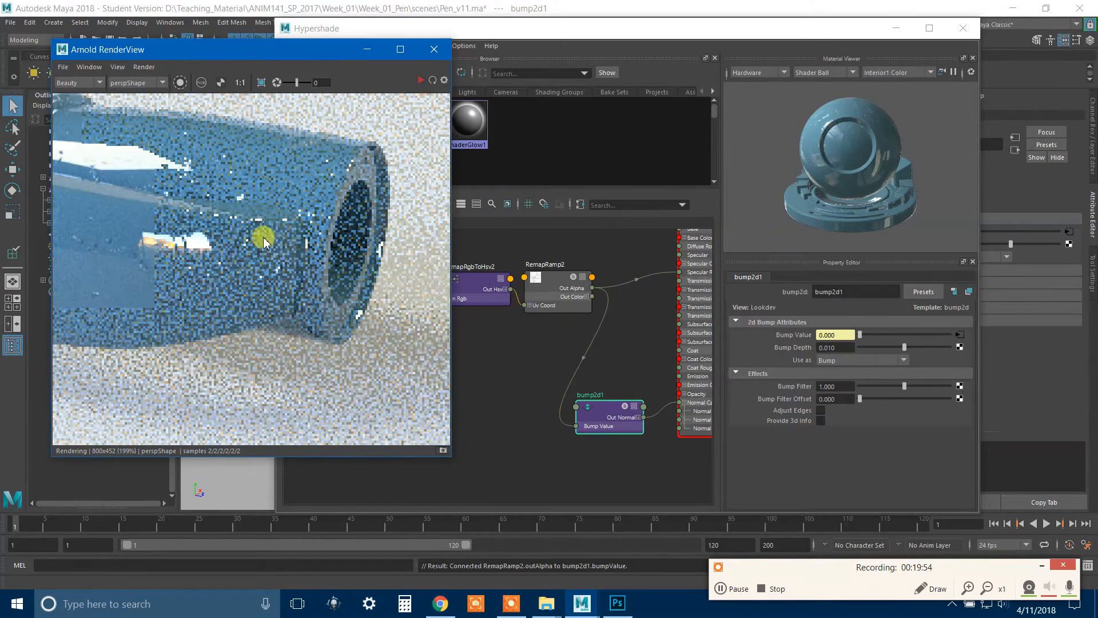
{"action": "left_click_drag", "start_coordinate": [189, 251], "coordinate": [246, 258]}
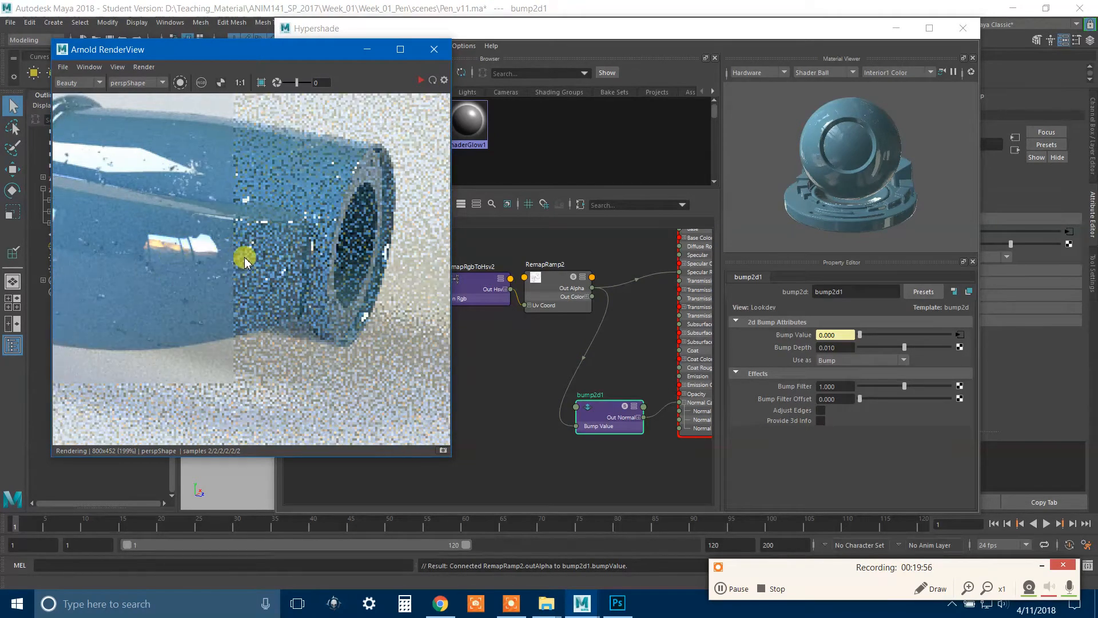
{"action": "left_click_drag", "start_coordinate": [131, 269], "coordinate": [296, 279]}
{"action": "scroll", "coordinate": [291, 277], "scroll_direction": "down", "scroll_amount": 1}
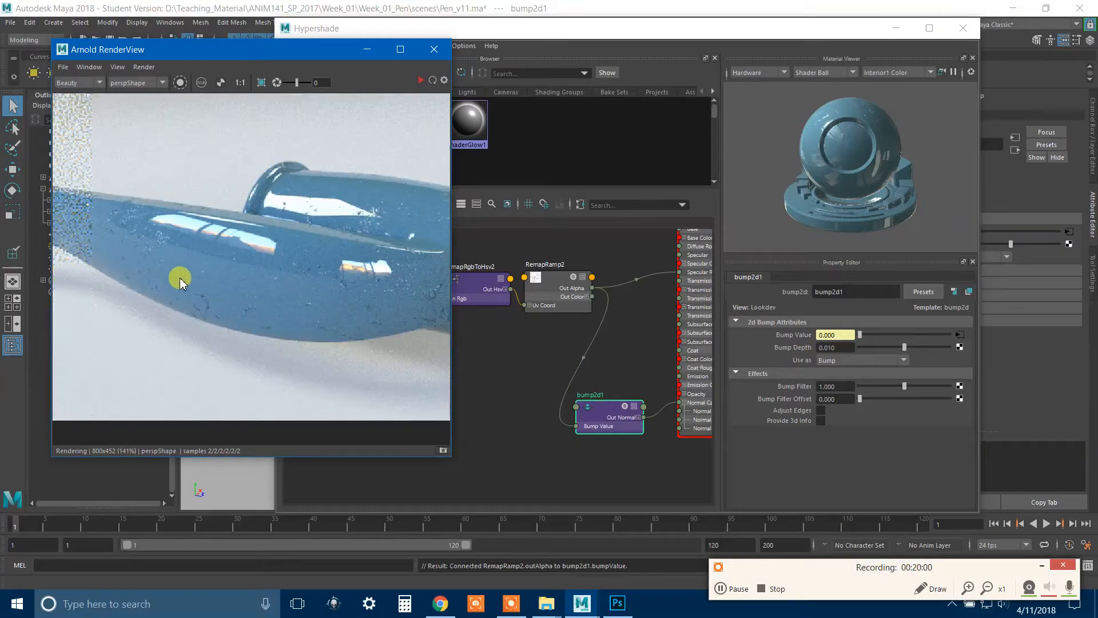
{"action": "scroll", "coordinate": [222, 281], "scroll_direction": "down", "scroll_amount": 1}
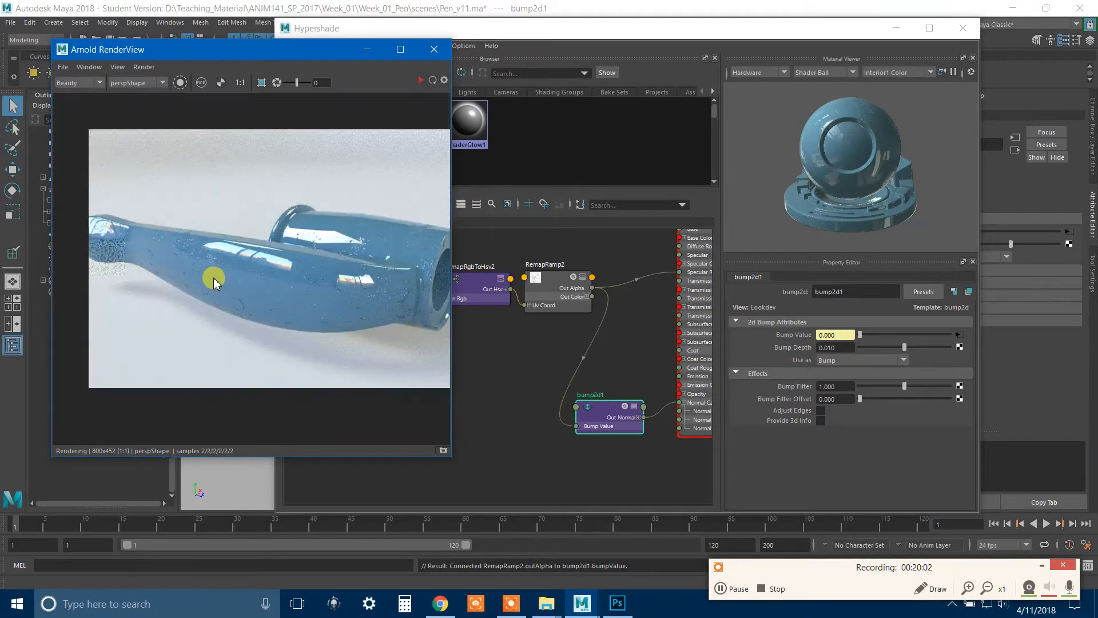
{"action": "scroll", "coordinate": [214, 277], "scroll_direction": "up", "scroll_amount": 1}
{"action": "left_click_drag", "start_coordinate": [191, 276], "coordinate": [223, 285]}
Step: Rearrange the shading nodes and connect the DustWipes003 texture's Out Alpha directly to bump2d1's Bump Value, replacing the RemapRamp2 connection
{"action": "left_click_drag", "start_coordinate": [551, 289], "coordinate": [569, 286]}
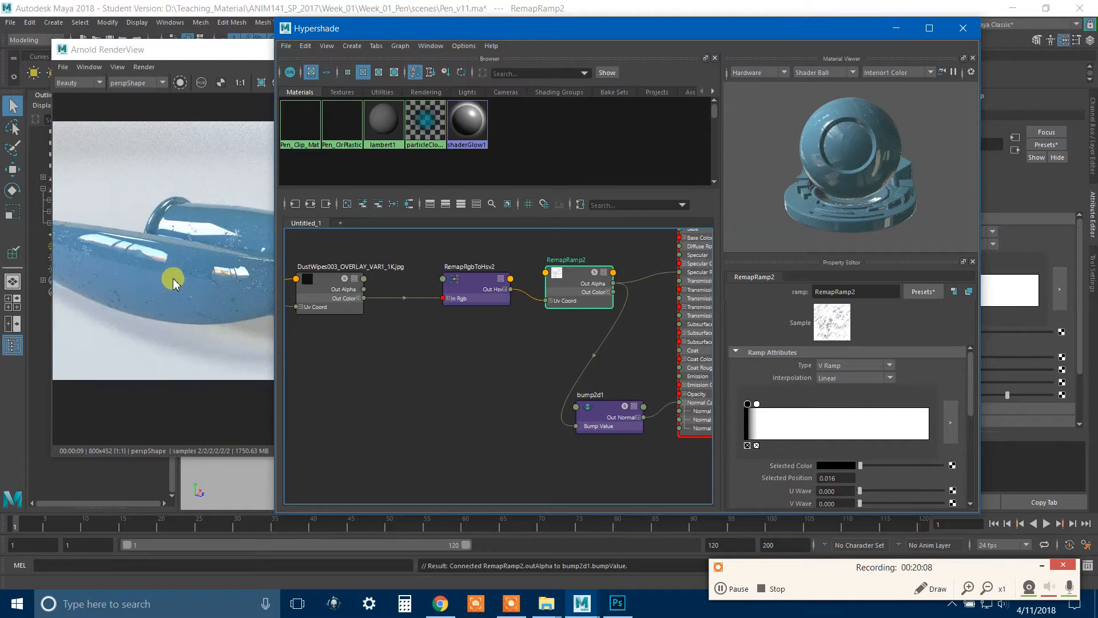
{"action": "left_click", "coordinate": [173, 278]}
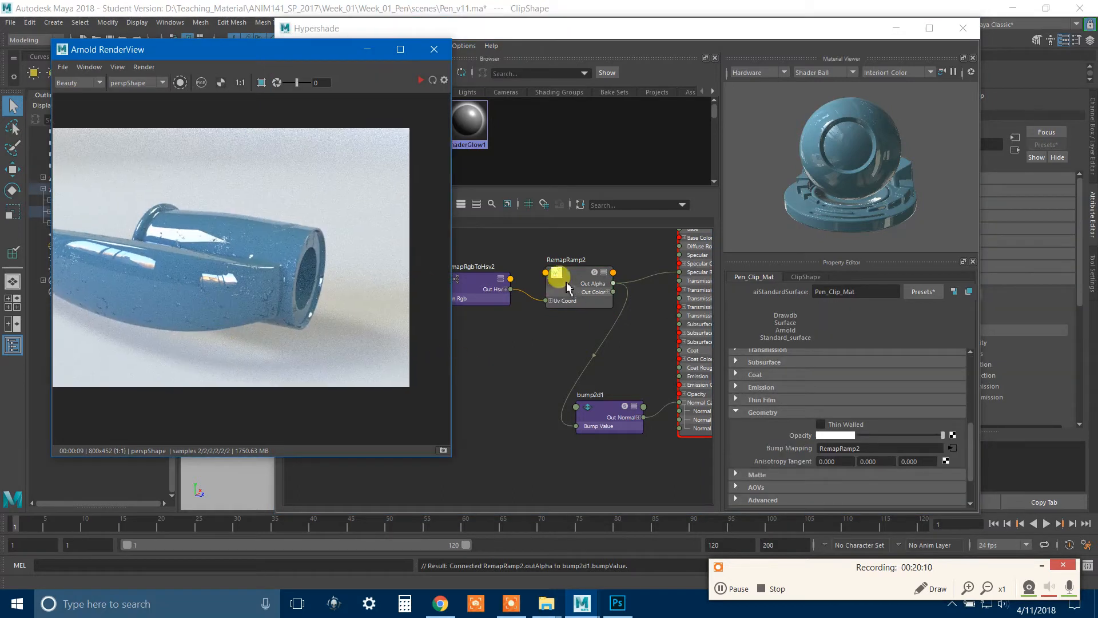
{"action": "scroll", "coordinate": [310, 291], "scroll_direction": "down", "scroll_amount": 1}
{"action": "middle_click_drag", "start_coordinate": [249, 298], "coordinate": [287, 303]}
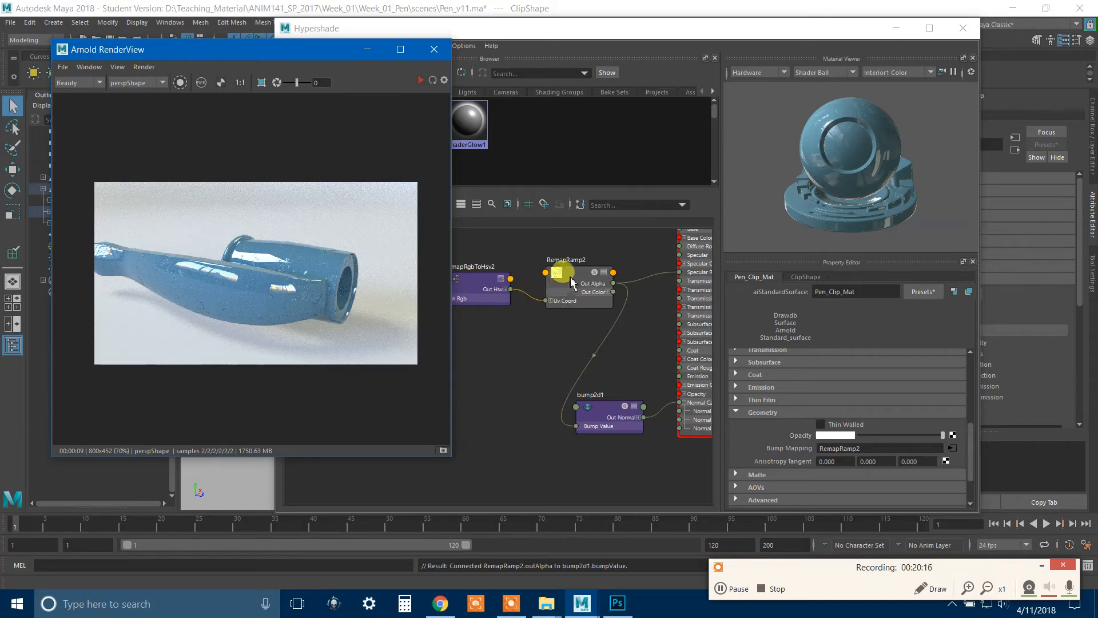
{"action": "left_click", "coordinate": [570, 282]}
{"action": "left_click", "coordinate": [314, 281]}
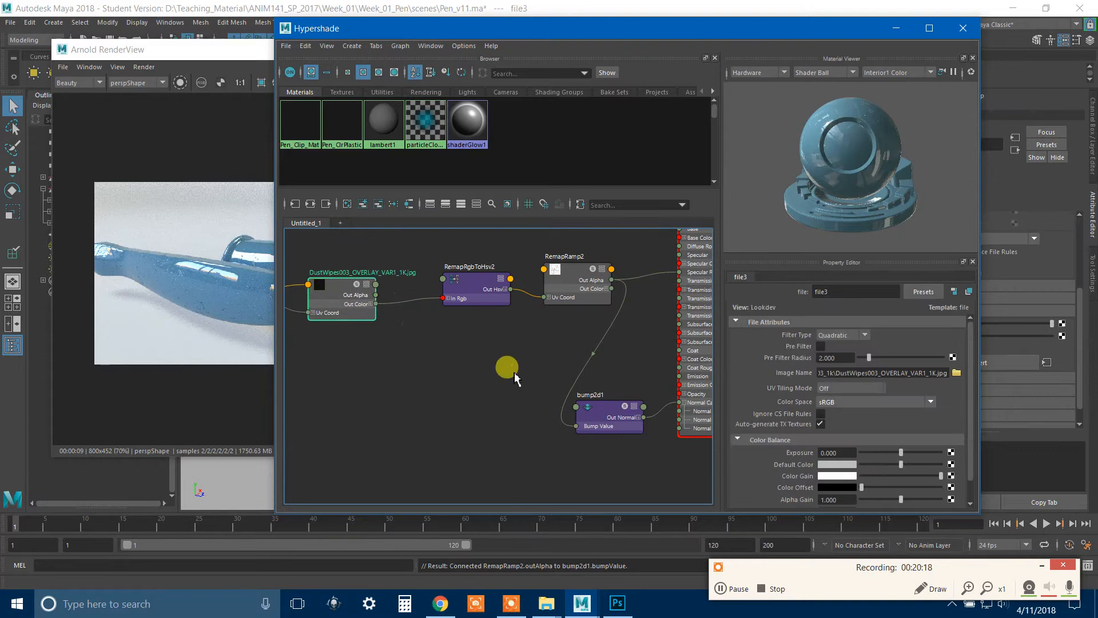
{"action": "left_click_drag", "start_coordinate": [595, 407], "coordinate": [604, 399]}
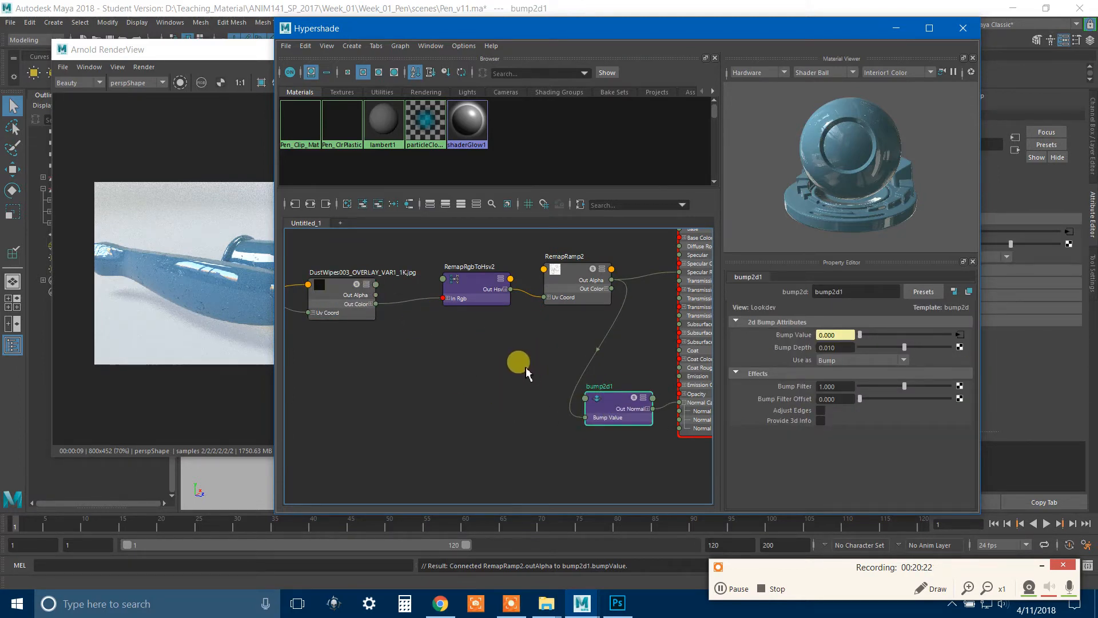
{"action": "left_click_drag", "start_coordinate": [375, 295], "coordinate": [585, 417]}
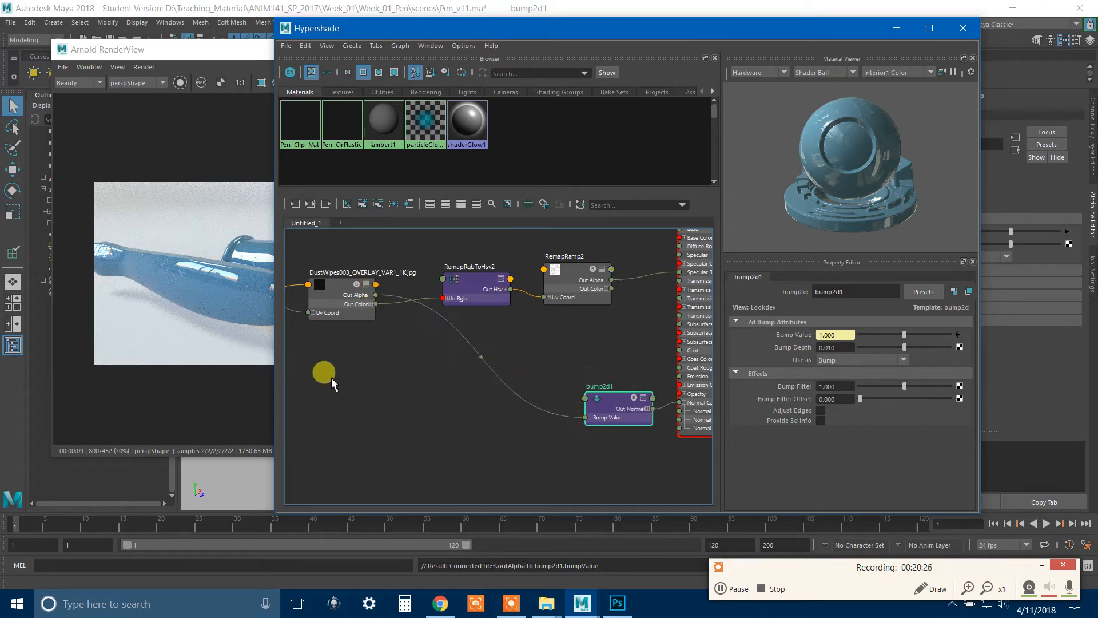
Step: Refresh the Arnold render and examine the clip's surface up close with the direct texture bump
{"action": "left_click", "coordinate": [277, 276]}
{"action": "left_click", "coordinate": [433, 83]}
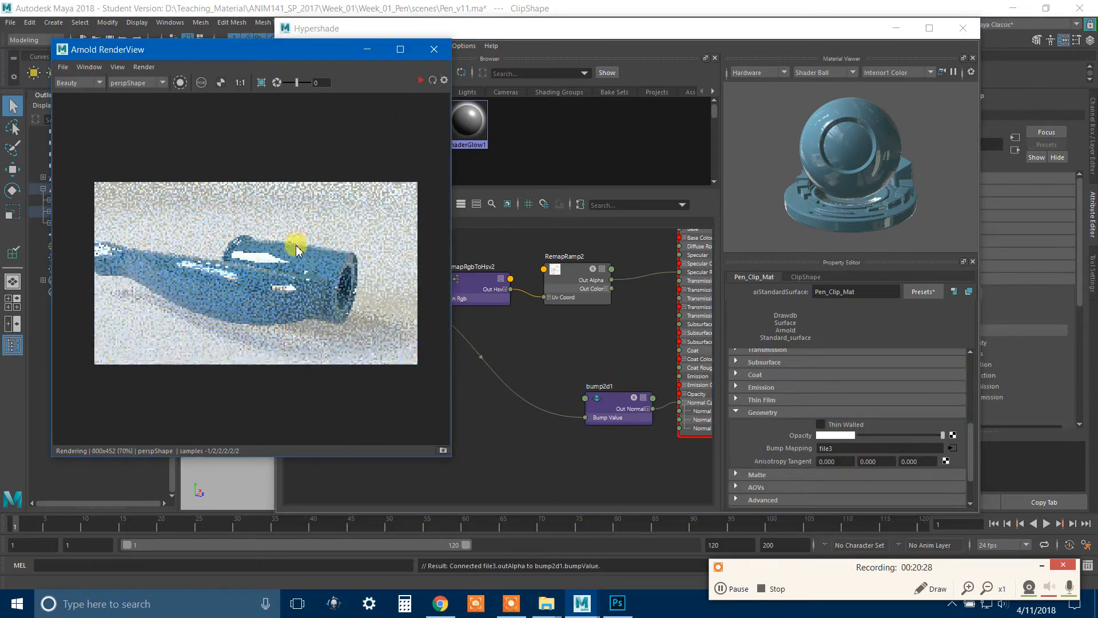
{"action": "scroll", "coordinate": [319, 275], "scroll_direction": "up", "scroll_amount": 5}
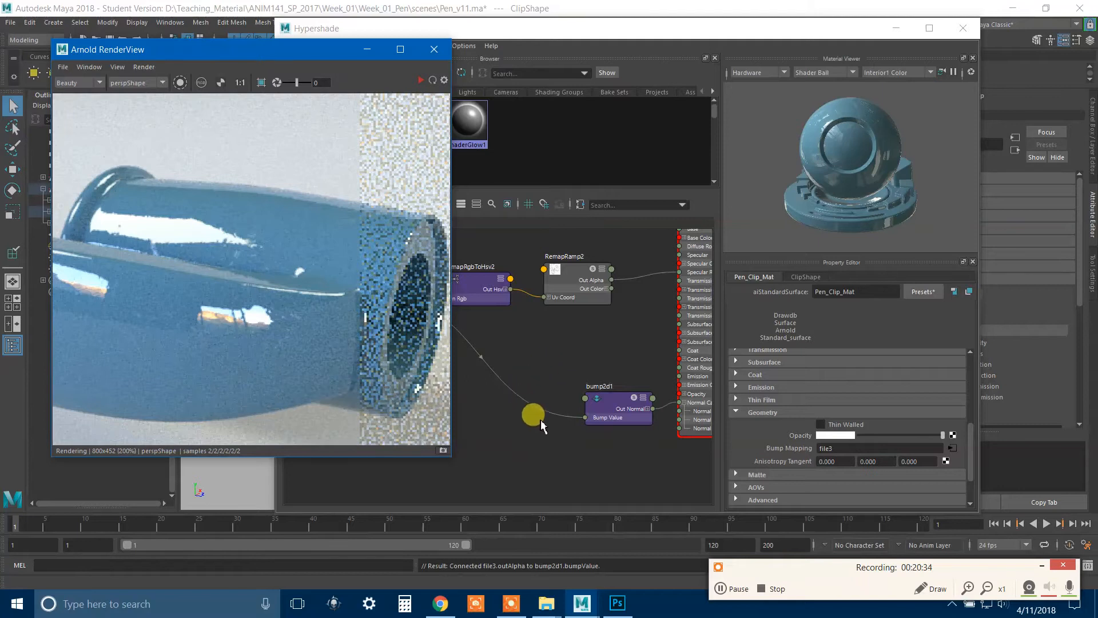
Step: Enable Alpha Is Luminance in the Color Balance settings of the DustWipes003 file texture
{"action": "left_click", "coordinate": [572, 343]}
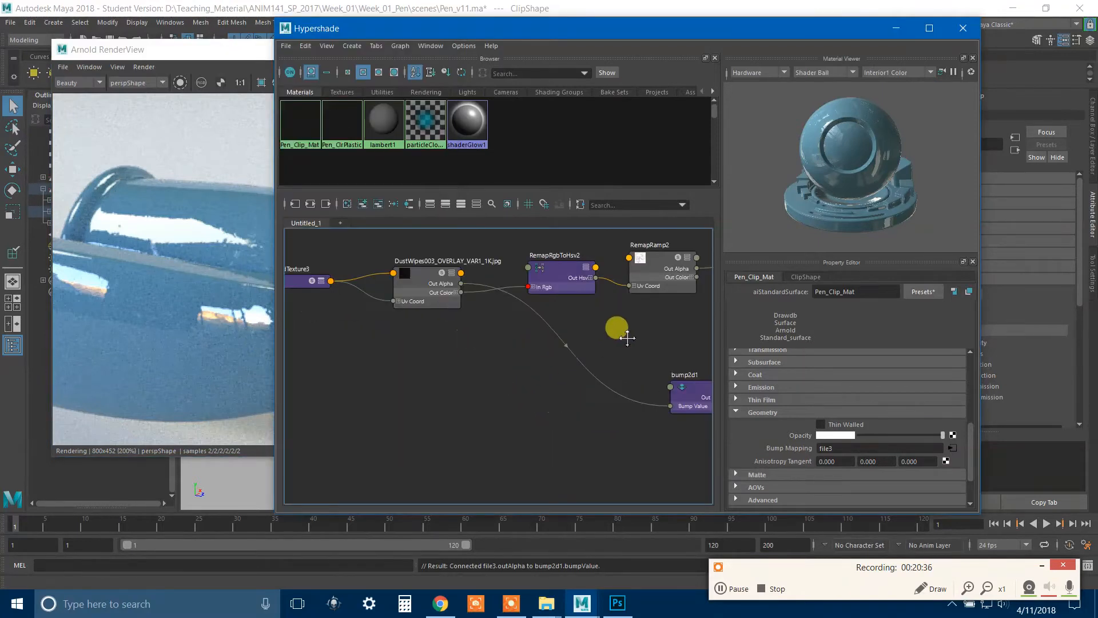
{"action": "left_click", "coordinate": [423, 281]}
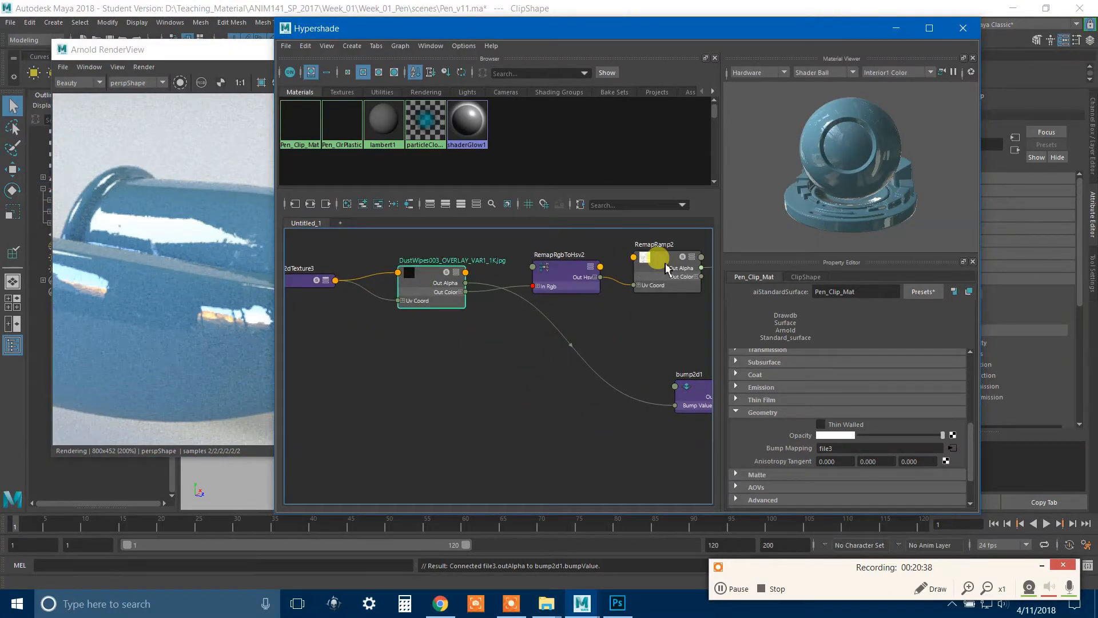
{"action": "left_click", "coordinate": [453, 297]}
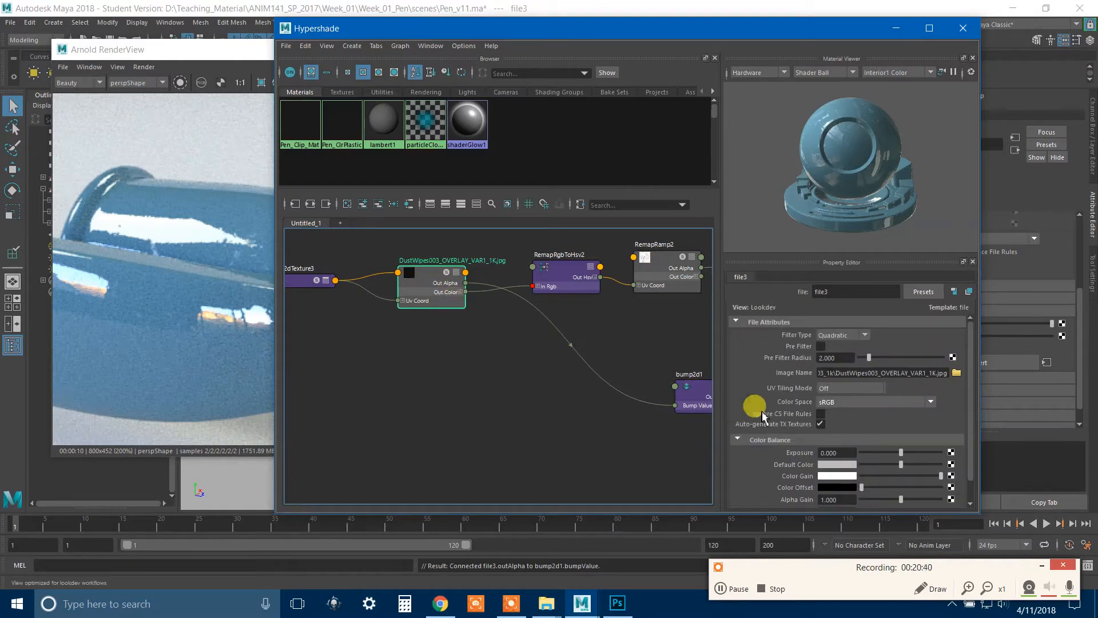
{"action": "scroll", "coordinate": [778, 415], "scroll_direction": "down", "scroll_amount": 1}
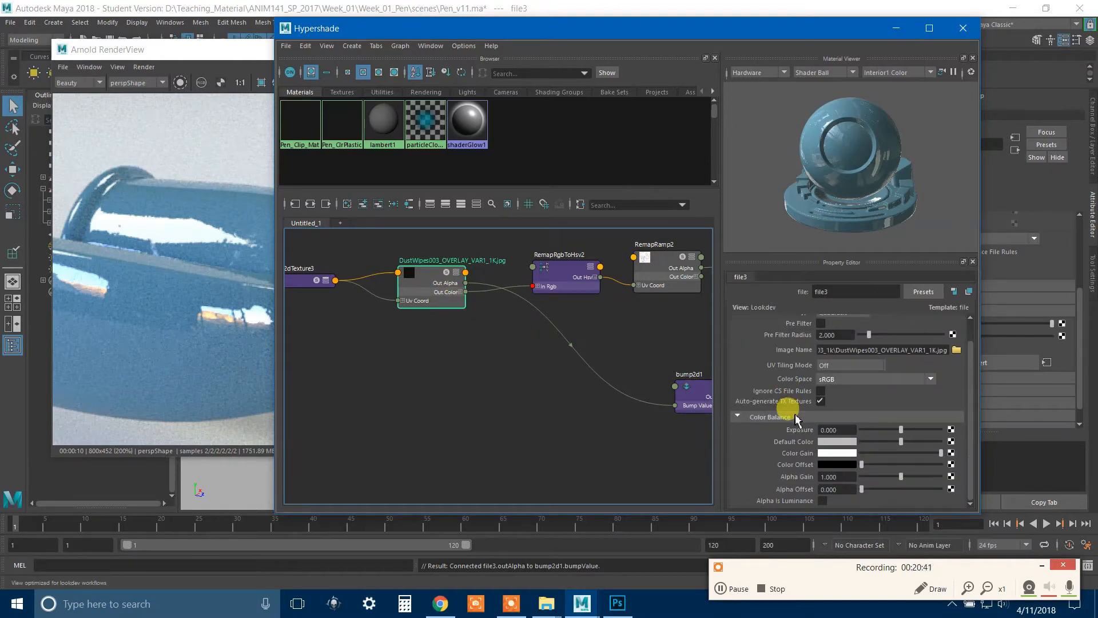
{"action": "left_click", "coordinate": [823, 500]}
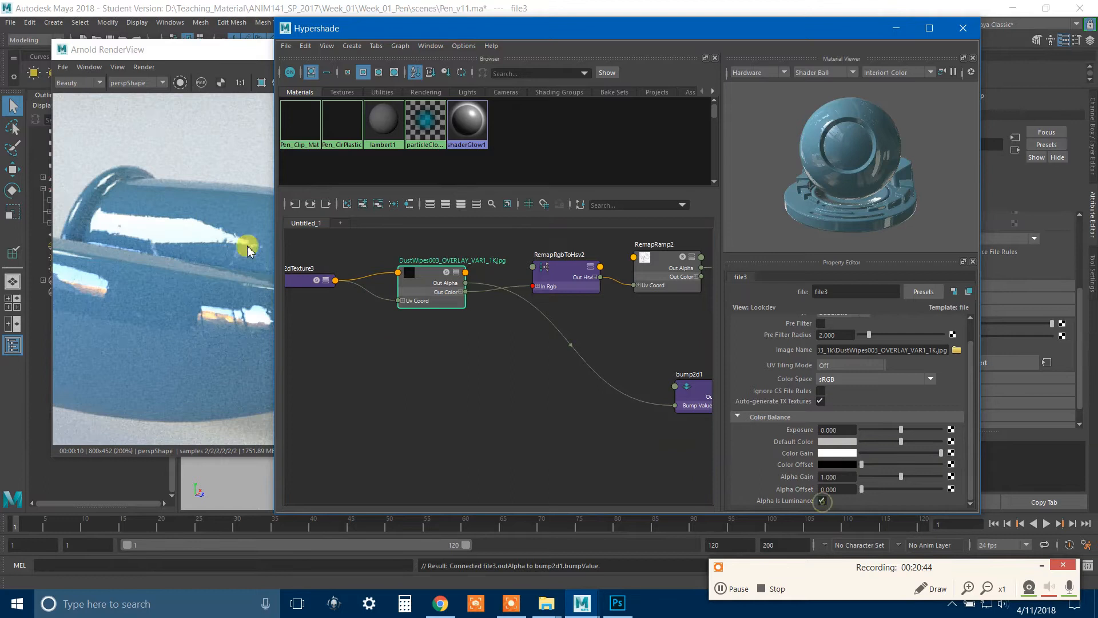
Step: Re-render the scene with the luminance-based alpha and inspect the bump across the whole clip
{"action": "left_click", "coordinate": [209, 67]}
{"action": "left_click", "coordinate": [433, 80]}
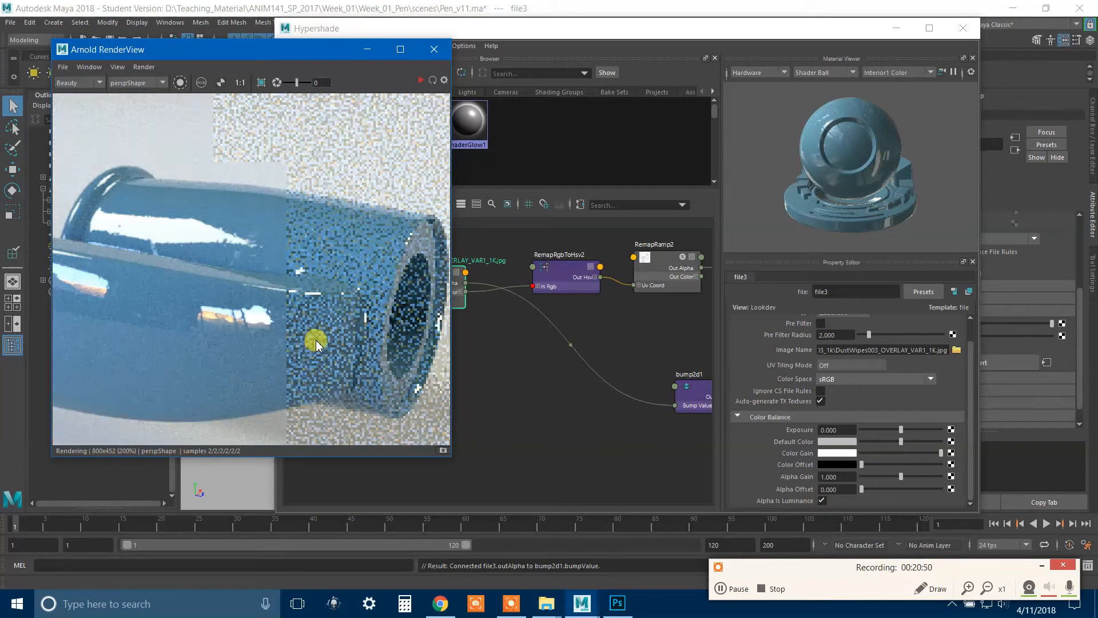
{"action": "scroll", "coordinate": [313, 342], "scroll_direction": "down", "scroll_amount": 1}
{"action": "scroll", "coordinate": [339, 335], "scroll_direction": "down", "scroll_amount": 1}
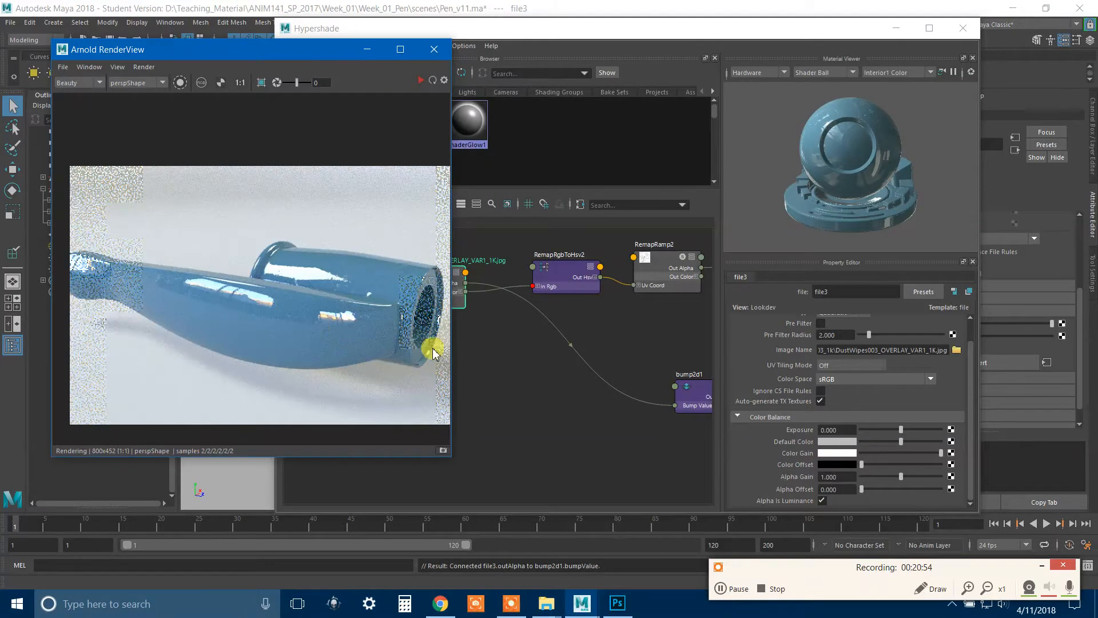
{"action": "scroll", "coordinate": [531, 380], "scroll_direction": "down", "scroll_amount": 2}
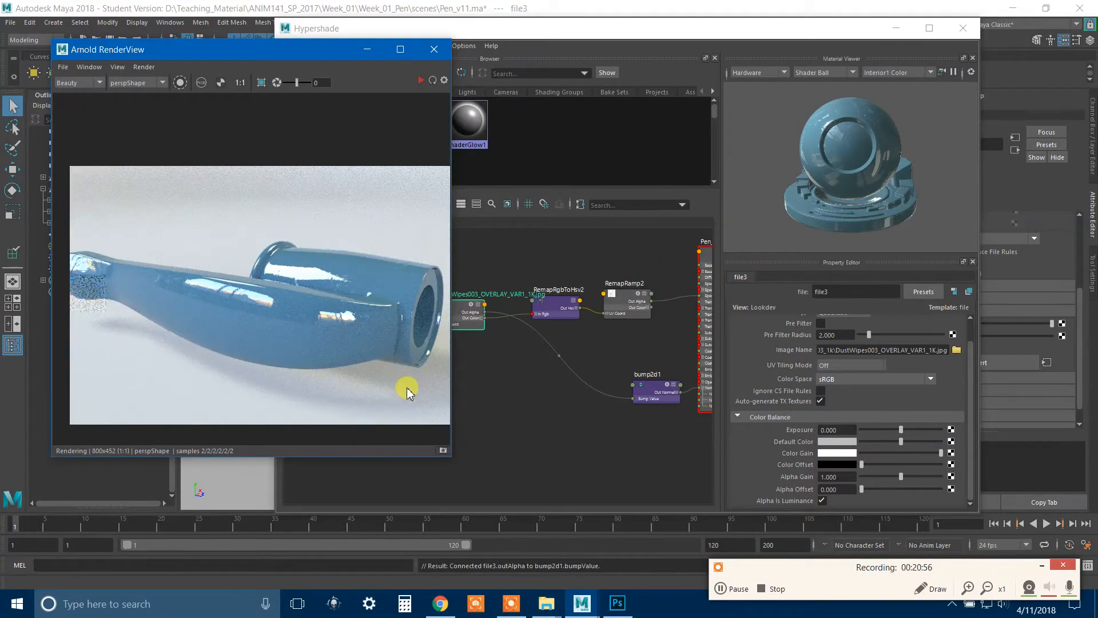
{"action": "scroll", "coordinate": [220, 329], "scroll_direction": "down", "scroll_amount": 1}
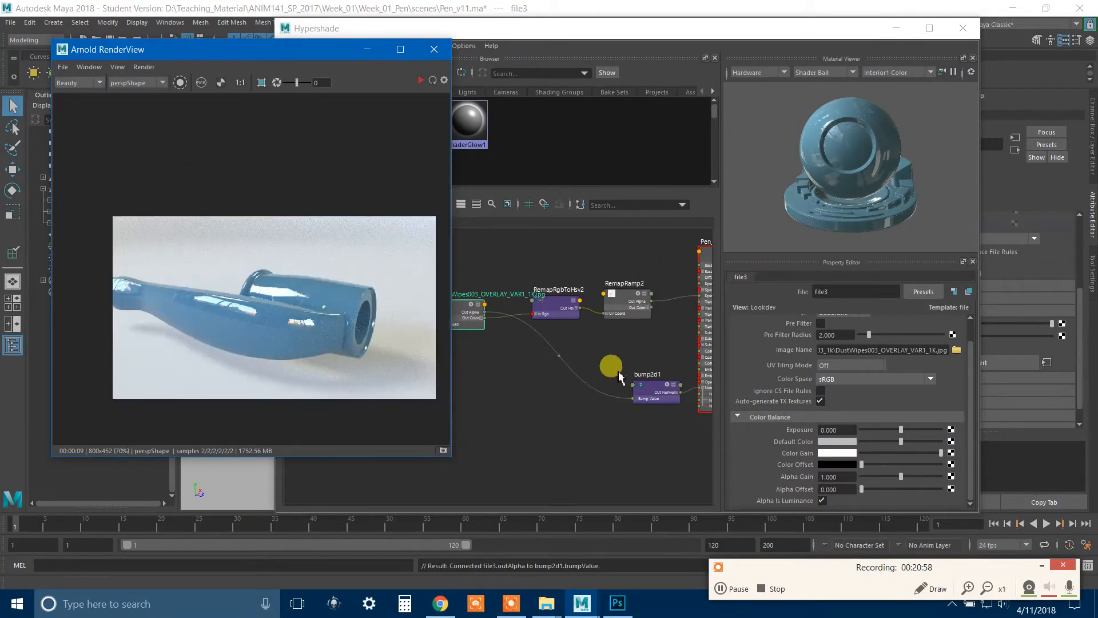
Step: Move the Hypershade window clear of the render and reposition the RemapRamp2 and DustWipes003 nodes in the graph
{"action": "left_click_drag", "start_coordinate": [769, 25], "coordinate": [883, 30]}
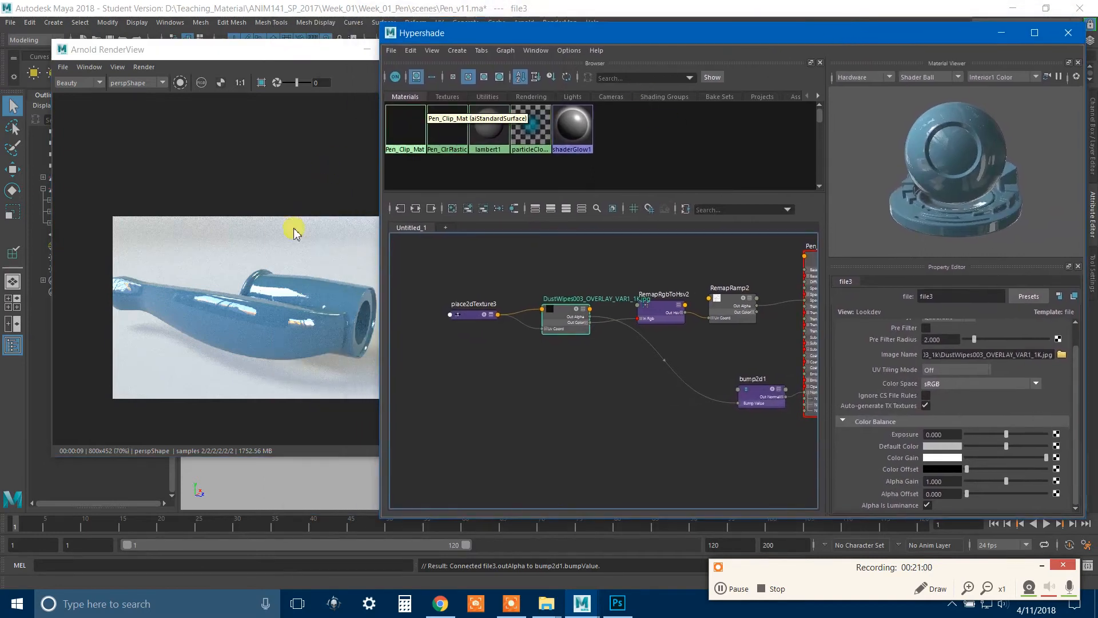
{"action": "scroll", "coordinate": [297, 332], "scroll_direction": "down", "scroll_amount": 1}
{"action": "scroll", "coordinate": [298, 333], "scroll_direction": "up", "scroll_amount": 1}
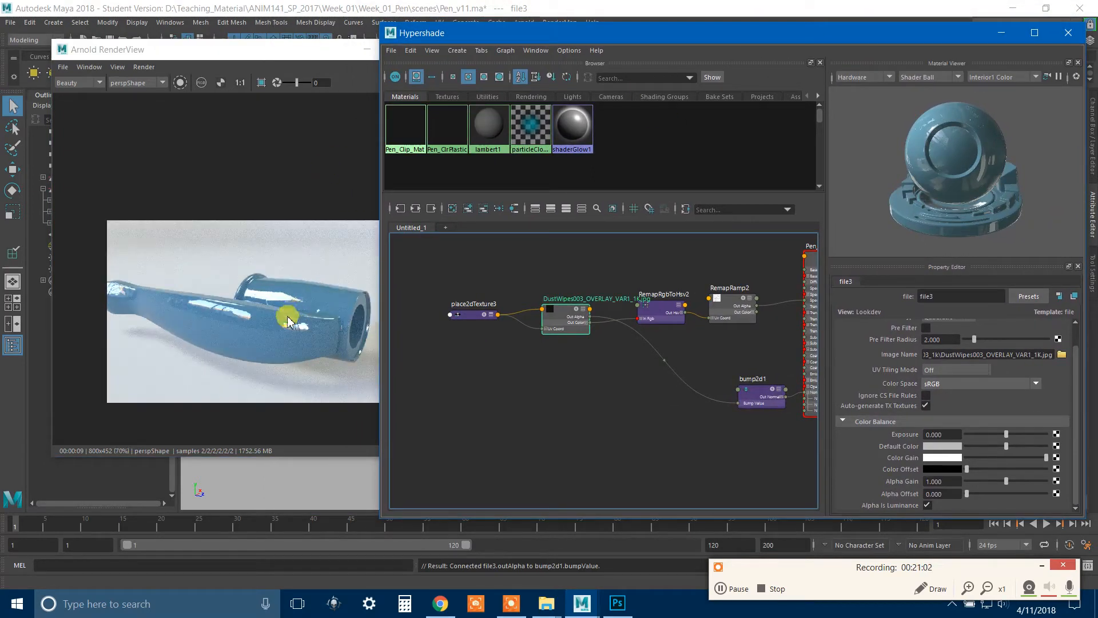
{"action": "left_click_drag", "start_coordinate": [728, 306], "coordinate": [738, 300]}
{"action": "left_click_drag", "start_coordinate": [569, 323], "coordinate": [565, 339]}
{"action": "left_click_drag", "start_coordinate": [497, 43], "coordinate": [508, 79]}
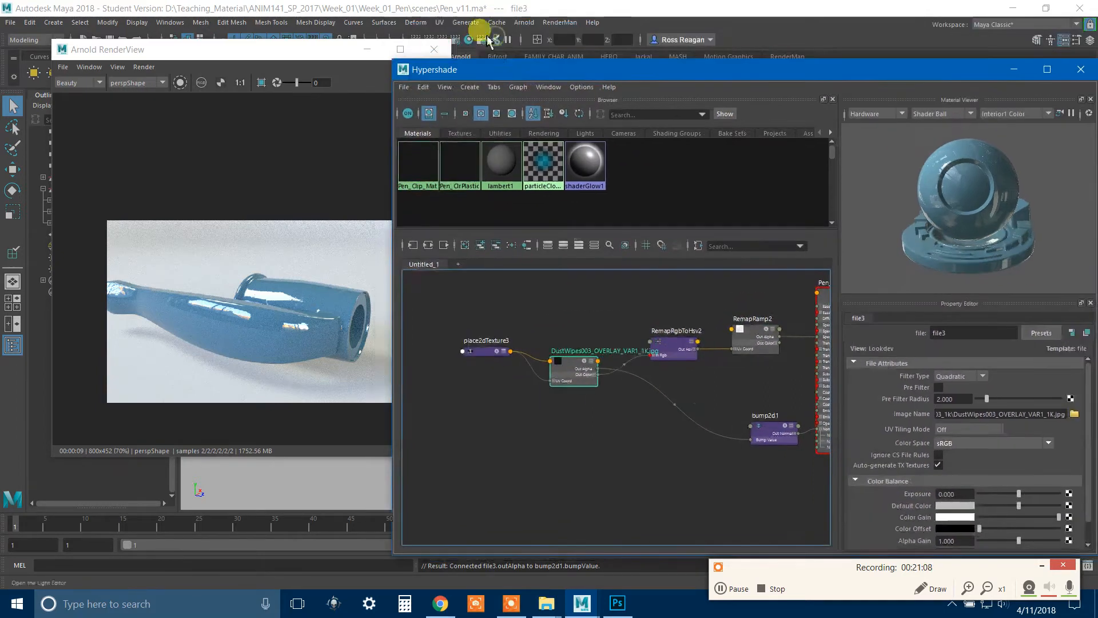
Step: Open the UV Editor beside the render and select the clip to display its UV shells
{"action": "left_click", "coordinate": [439, 23]}
{"action": "left_click", "coordinate": [458, 44]}
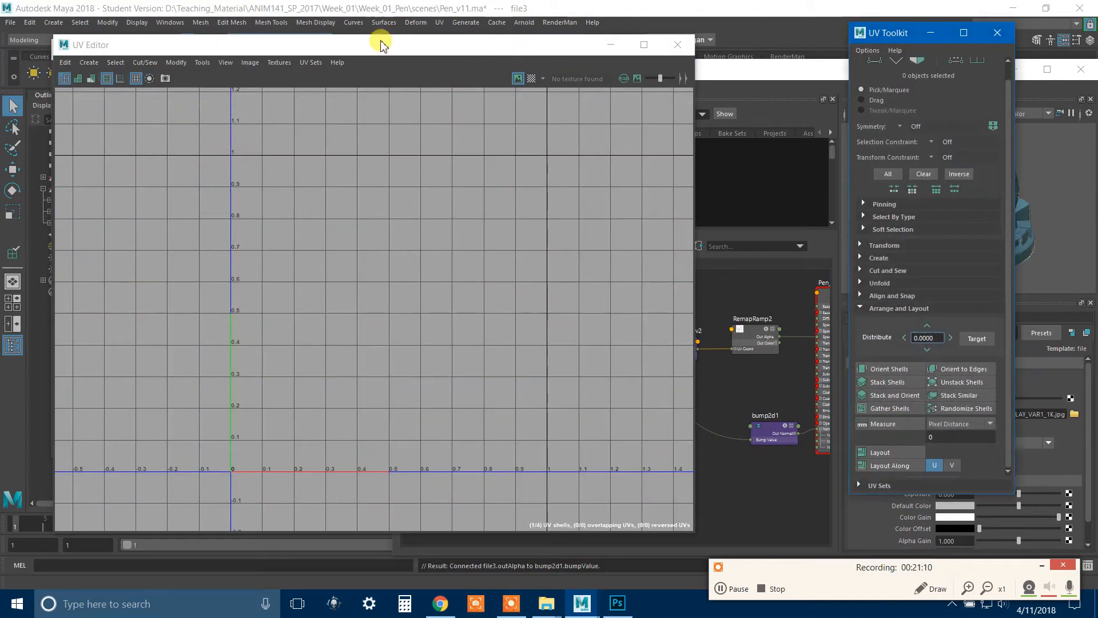
{"action": "left_click_drag", "start_coordinate": [380, 39], "coordinate": [712, 71]}
{"action": "left_click", "coordinate": [341, 285]}
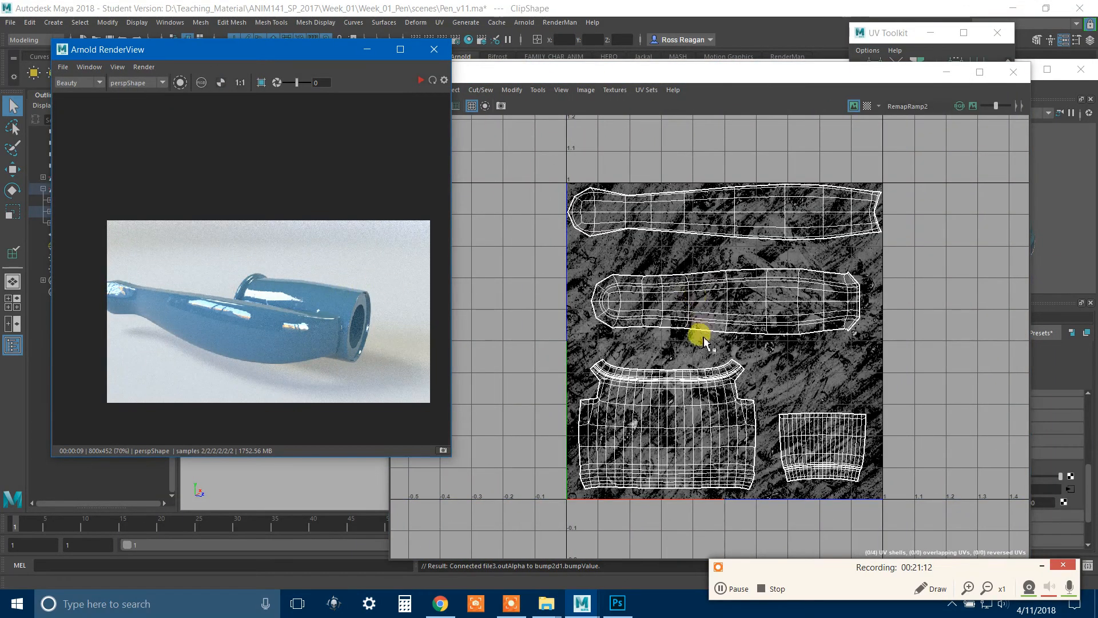
Step: Examine the RemapRamp2 texture's scratches and spots behind the clip's UV shells, both close up and overall
{"action": "scroll", "coordinate": [698, 326], "scroll_direction": "up", "scroll_amount": 6}
{"action": "scroll", "coordinate": [719, 319], "scroll_direction": "up", "scroll_amount": 3}
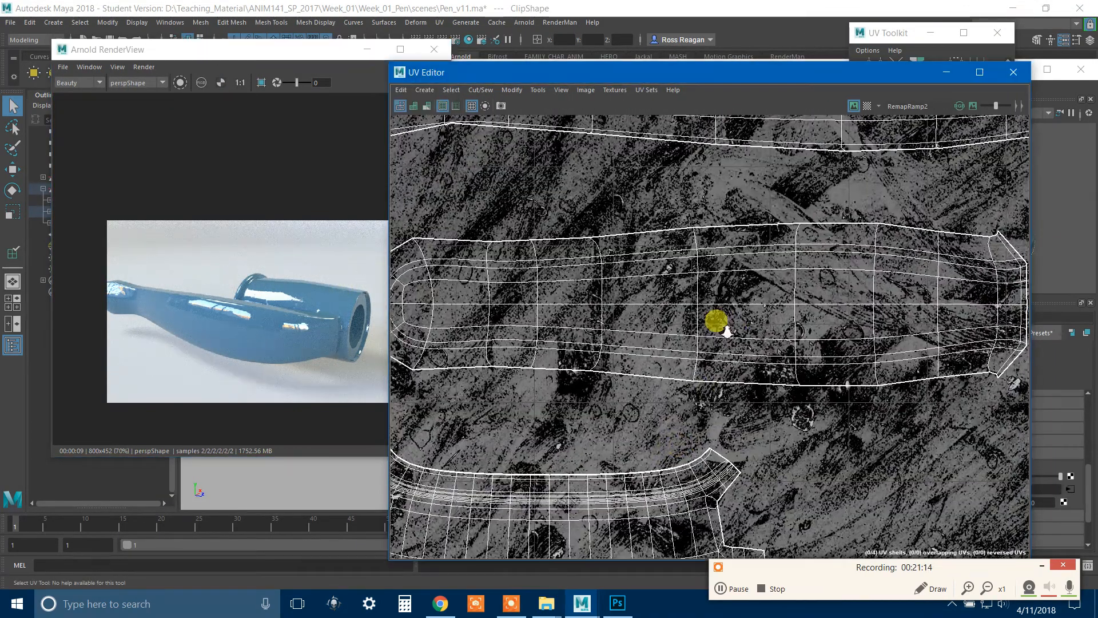
{"action": "scroll", "coordinate": [568, 348], "scroll_direction": "down", "scroll_amount": 3}
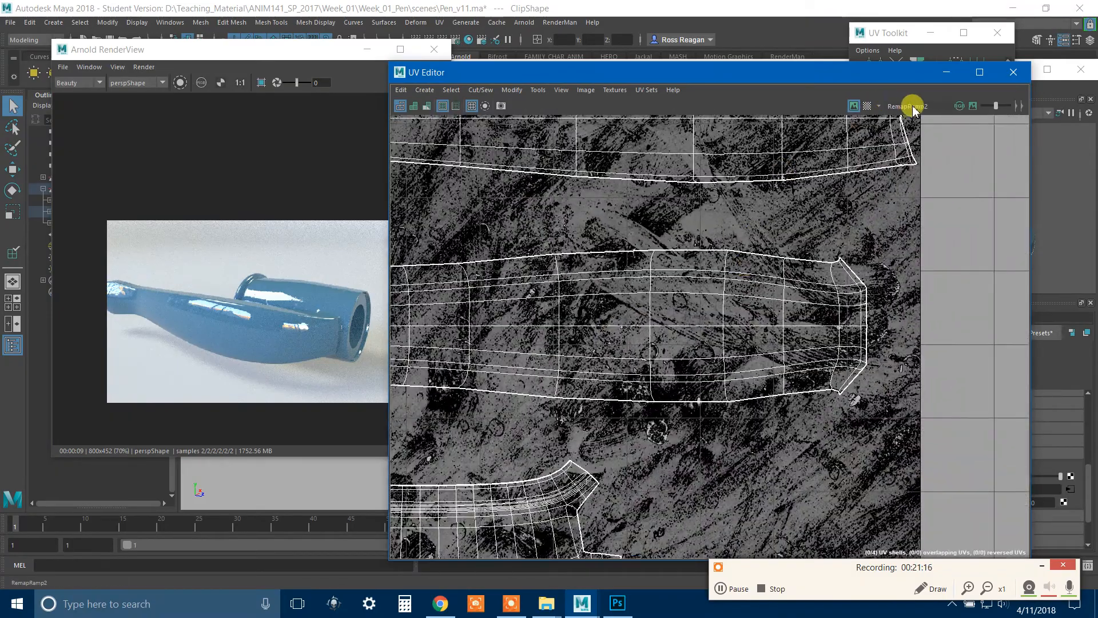
{"action": "scroll", "coordinate": [912, 397], "scroll_direction": "up", "scroll_amount": 3}
{"action": "scroll", "coordinate": [784, 366], "scroll_direction": "down", "scroll_amount": 4}
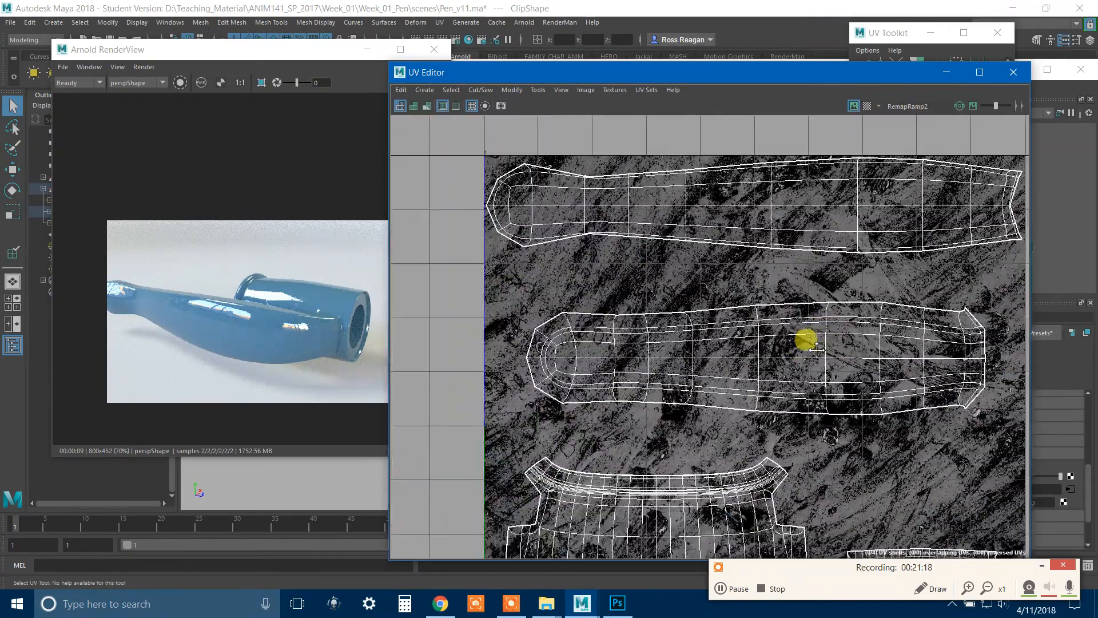
{"action": "scroll", "coordinate": [805, 341], "scroll_direction": "up", "scroll_amount": 6}
{"action": "scroll", "coordinate": [743, 329], "scroll_direction": "down", "scroll_amount": 2}
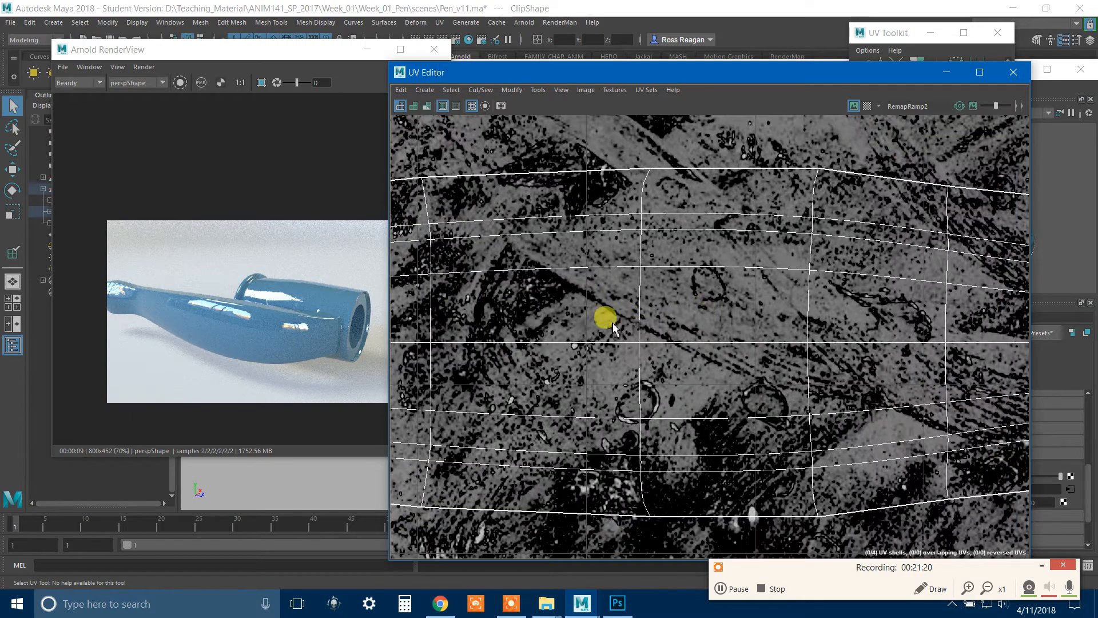
{"action": "scroll", "coordinate": [692, 375], "scroll_direction": "up", "scroll_amount": 3}
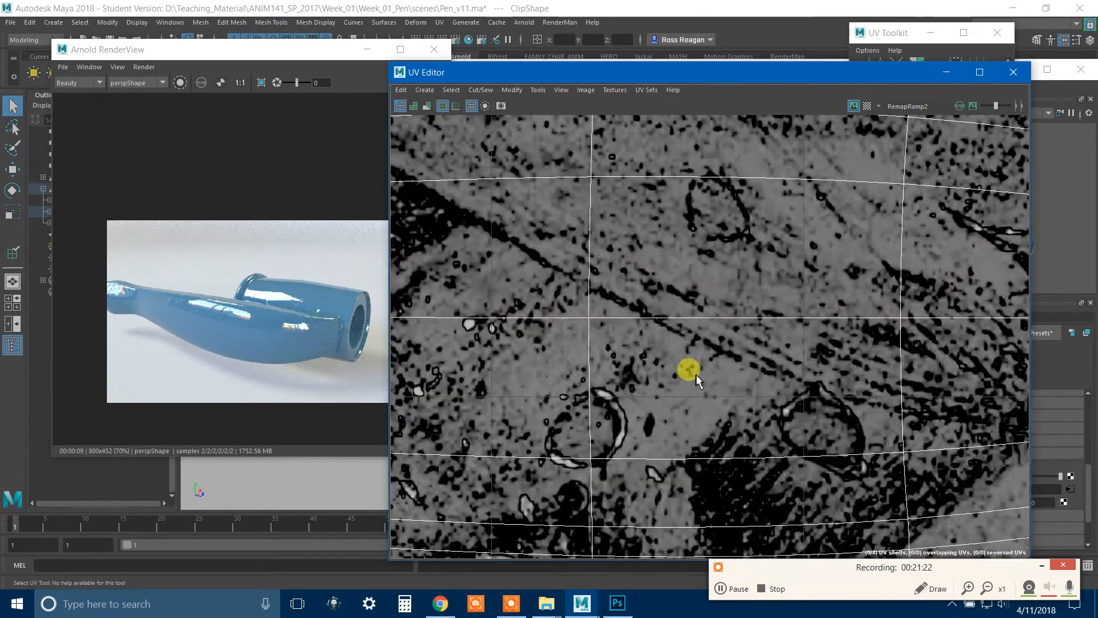
{"action": "scroll", "coordinate": [692, 366], "scroll_direction": "down", "scroll_amount": 5}
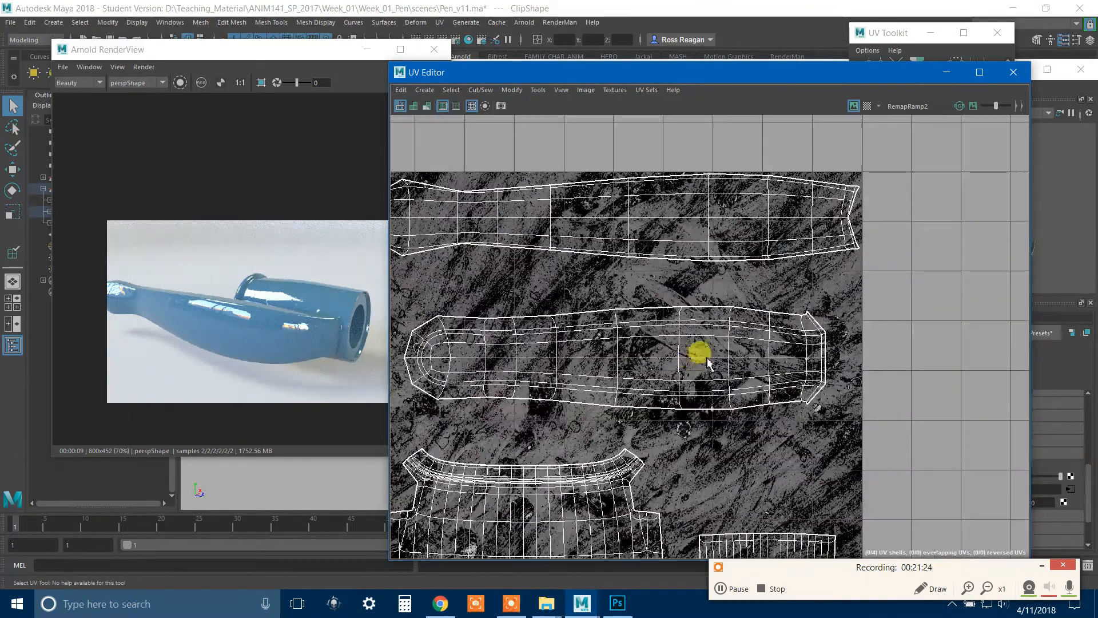
Step: Switch the UV Editor's background texture to the DustWipes003 overlay for comparison, followed by Pen_Clip_Mat
{"action": "left_click", "coordinate": [878, 106]}
{"action": "left_click", "coordinate": [895, 117]}
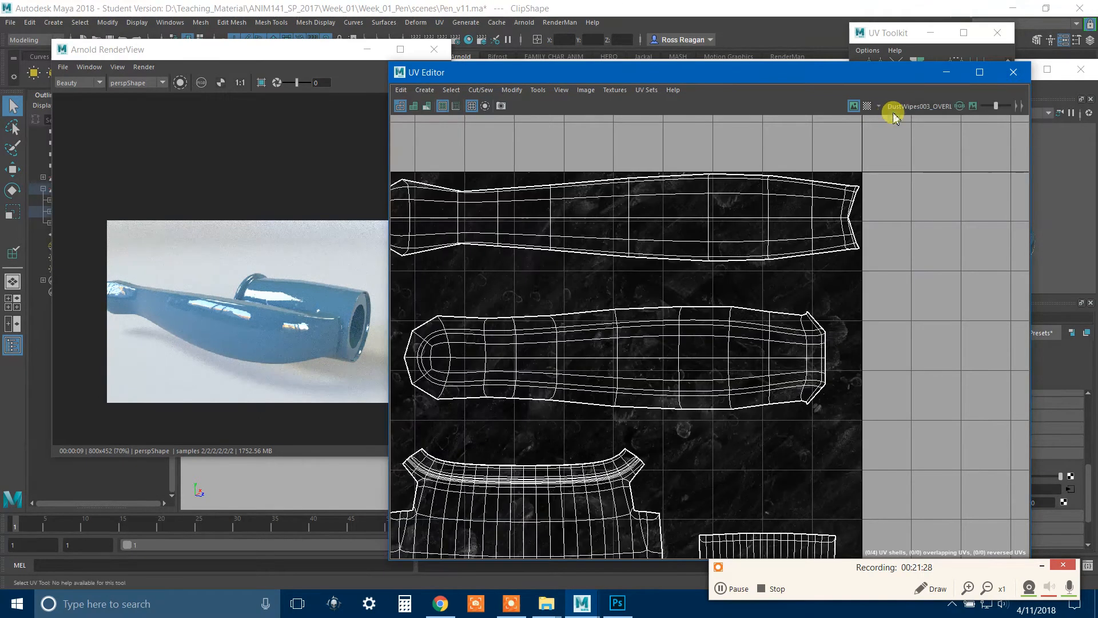
{"action": "left_click", "coordinate": [880, 106]}
{"action": "left_click", "coordinate": [891, 121]}
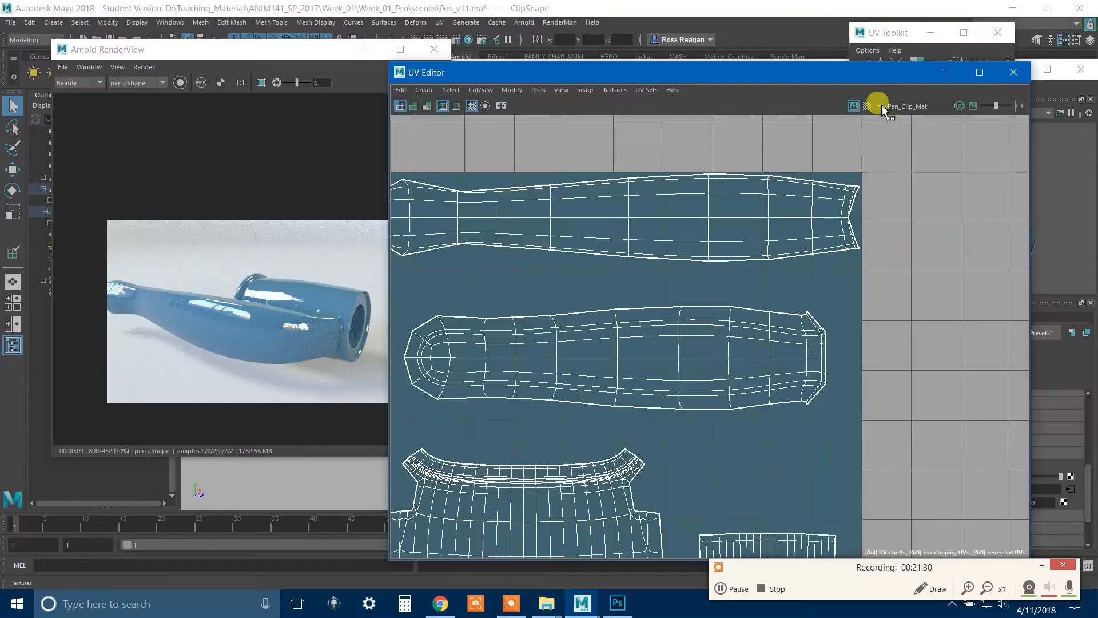
Step: Switch the UV Editor's background texture to RemapRamp2 and compare its scratches across the clip's UV shells with the render
{"action": "left_click", "coordinate": [879, 107]}
{"action": "left_click", "coordinate": [890, 138]}
{"action": "middle_click_drag", "start_coordinate": [642, 319], "coordinate": [821, 210], "text": "alt"}
{"action": "scroll", "coordinate": [772, 274], "scroll_direction": "up", "scroll_amount": 5}
{"action": "middle_click_drag", "start_coordinate": [663, 349], "coordinate": [834, 239], "text": "alt"}
{"action": "scroll", "coordinate": [834, 239], "scroll_direction": "down", "scroll_amount": 3}
{"action": "middle_click_drag", "start_coordinate": [888, 186], "coordinate": [783, 440], "text": "alt"}
{"action": "middle_click_drag", "start_coordinate": [847, 257], "coordinate": [749, 360], "text": "alt"}
{"action": "middle_click_drag", "start_coordinate": [804, 267], "coordinate": [759, 356], "text": "alt"}
{"action": "scroll", "coordinate": [778, 353], "scroll_direction": "down", "scroll_amount": 3}
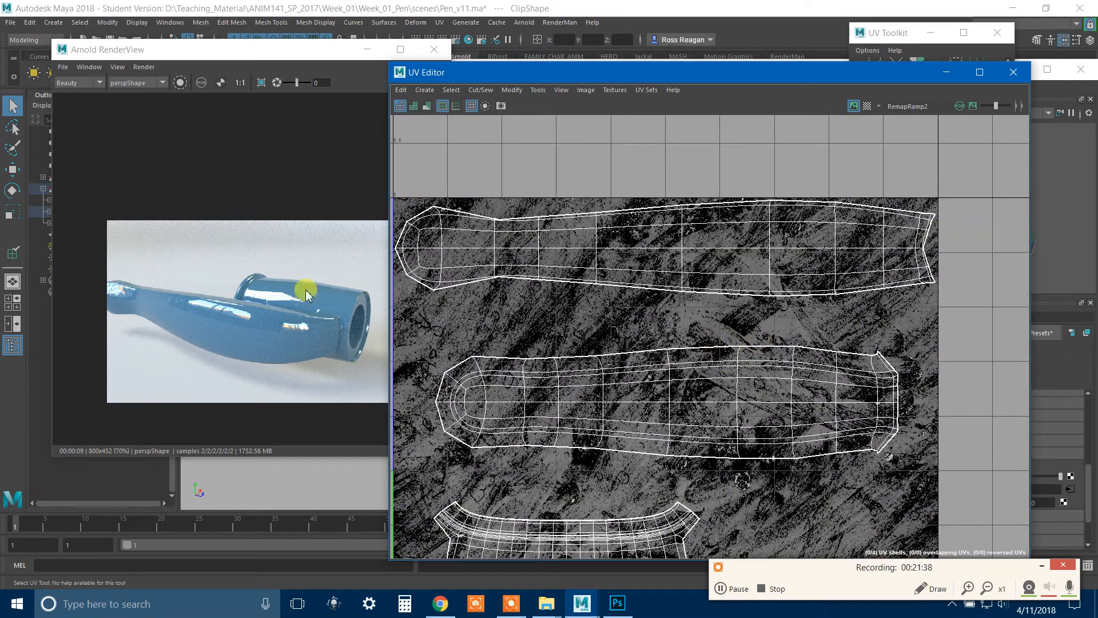
{"action": "left_click_drag", "start_coordinate": [544, 74], "coordinate": [538, 16]}
{"action": "middle_click_drag", "start_coordinate": [700, 385], "coordinate": [720, 316], "text": "alt"}
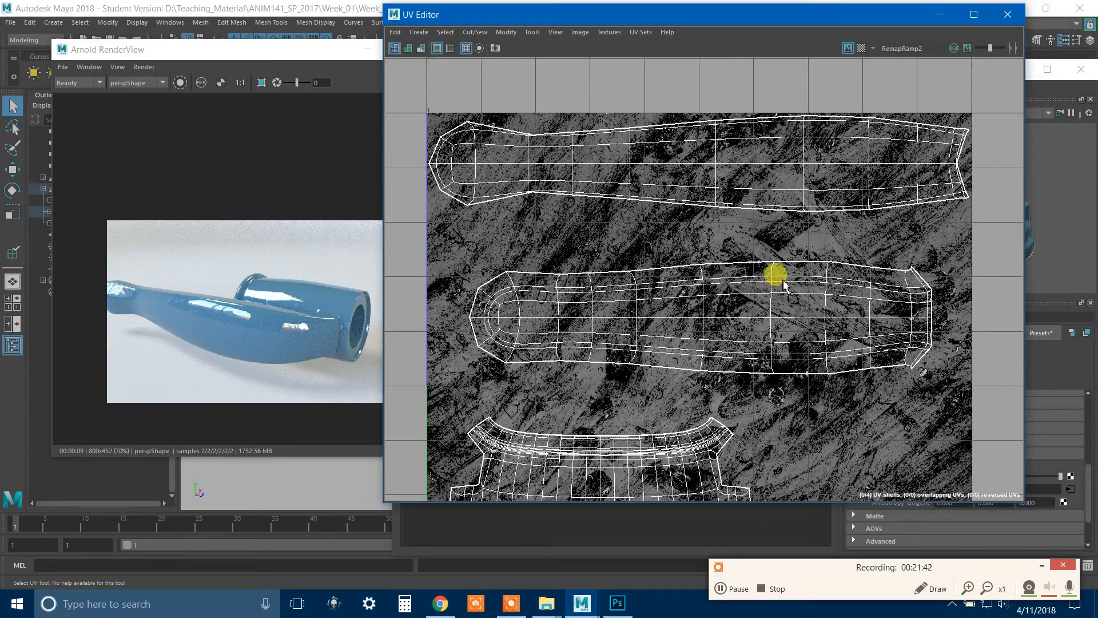
{"action": "middle_click_drag", "start_coordinate": [709, 320], "coordinate": [755, 243], "text": "alt"}
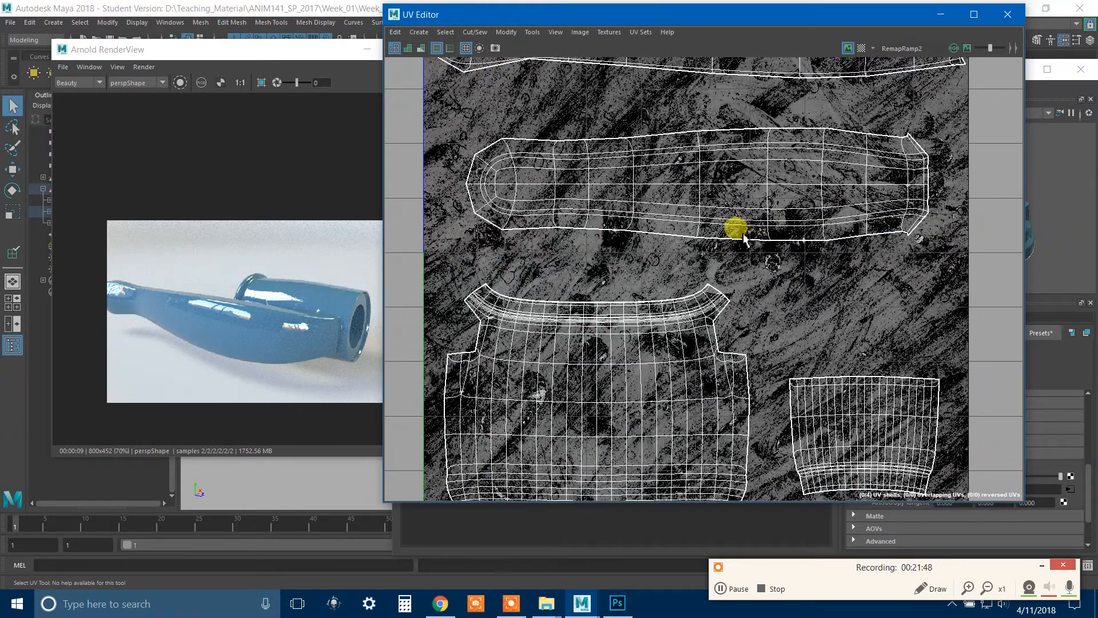
Step: Move the UV Editor off the node graph, close the UV Toolkit and bring the Hypershade forward
{"action": "left_click_drag", "start_coordinate": [768, 18], "coordinate": [507, 343]}
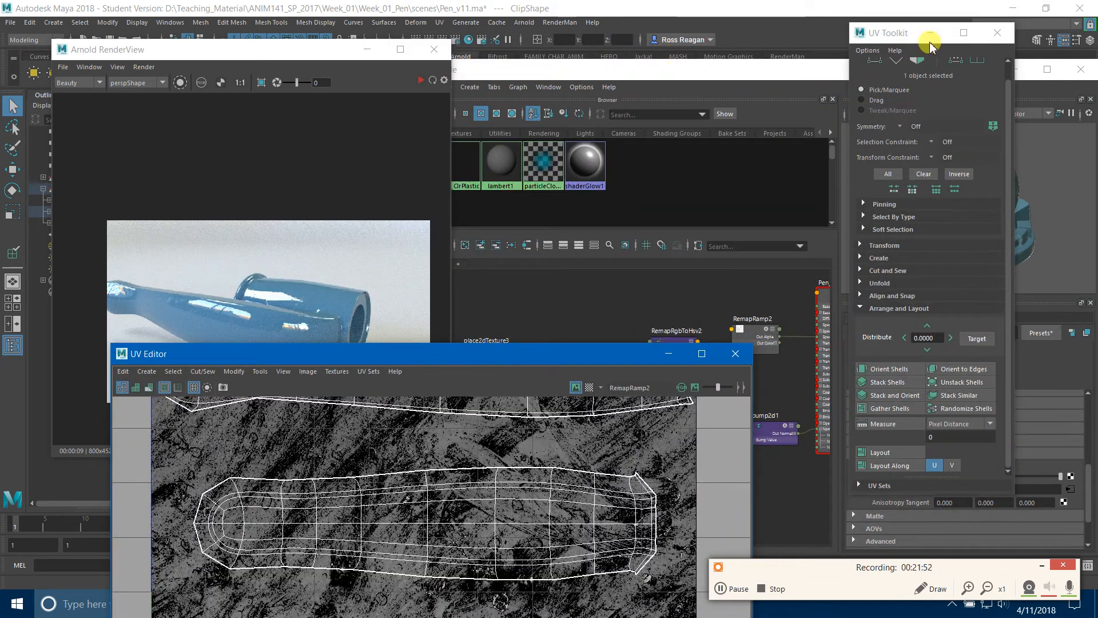
{"action": "left_click", "coordinate": [998, 33]}
{"action": "left_click", "coordinate": [755, 72]}
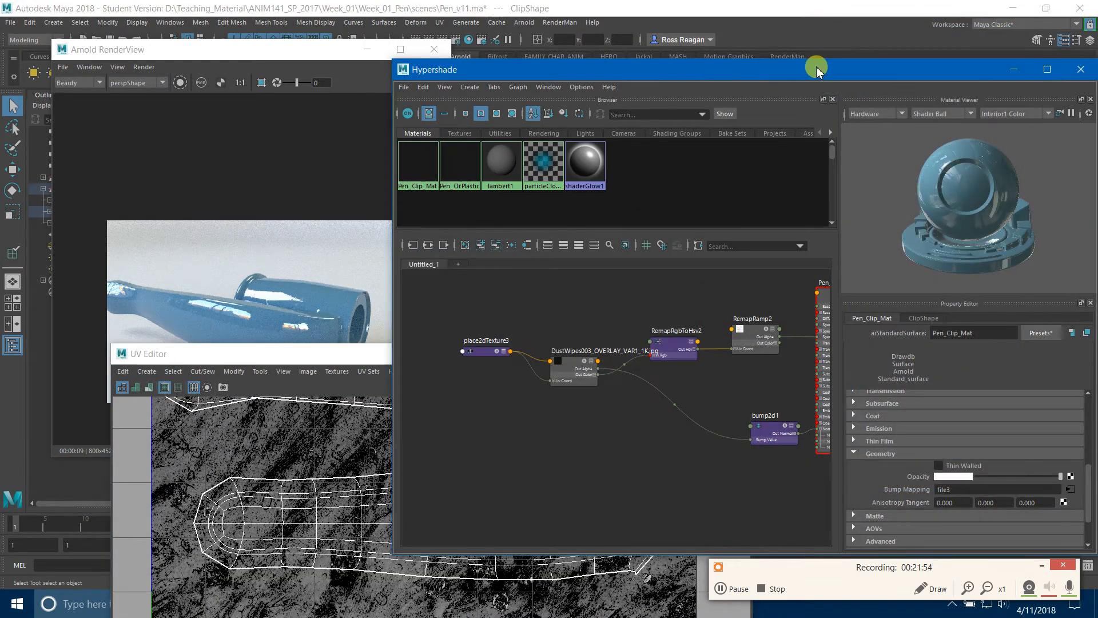
{"action": "left_click_drag", "start_coordinate": [817, 69], "coordinate": [777, 65]}
Step: Set Repeat UV to 5 by 5 on the place2dTexture3 node feeding the DustWipes003 overlay
{"action": "left_click", "coordinate": [437, 347]}
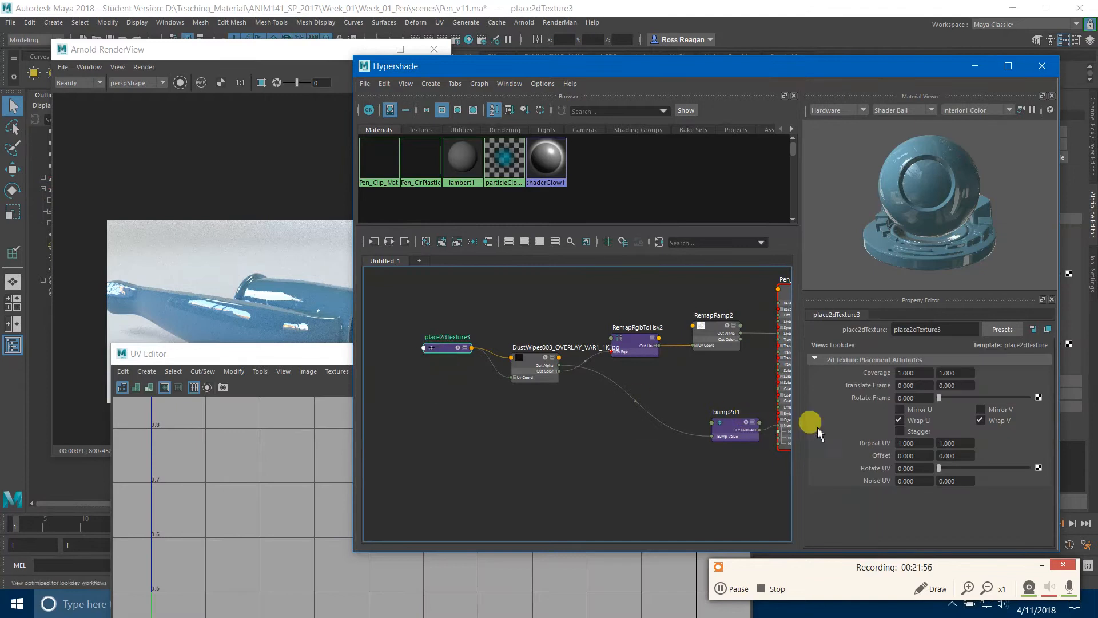
{"action": "scroll", "coordinate": [485, 361], "scroll_direction": "up", "scroll_amount": 3}
{"action": "left_click_drag", "start_coordinate": [707, 64], "coordinate": [522, 58]}
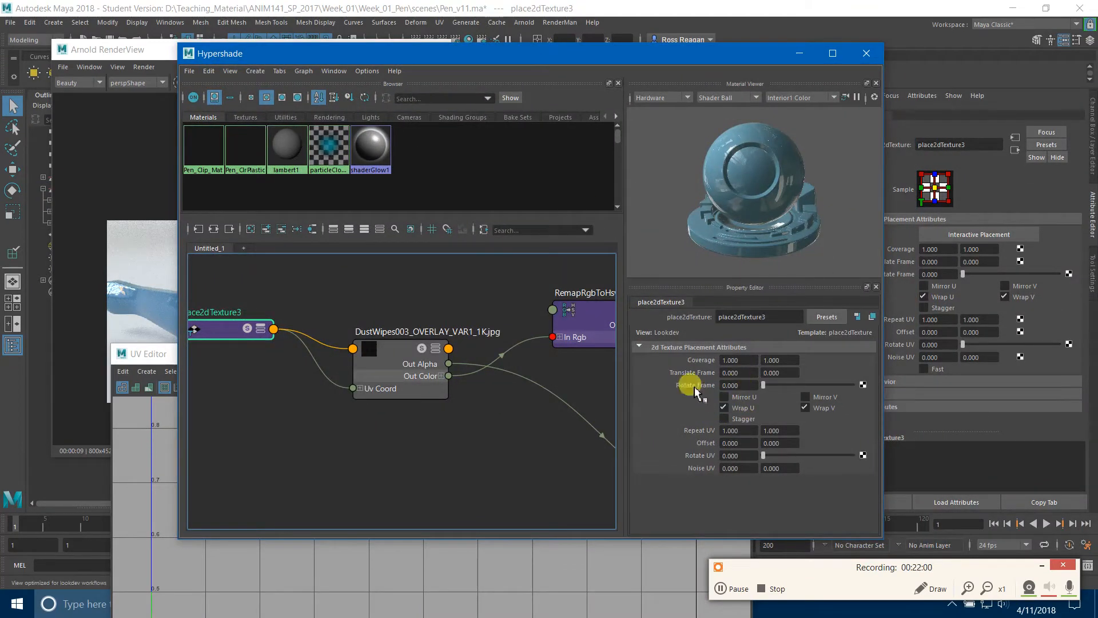
{"action": "type", "text": "5"}
{"action": "key", "text": "Return"}
{"action": "left_click", "coordinate": [789, 430]}
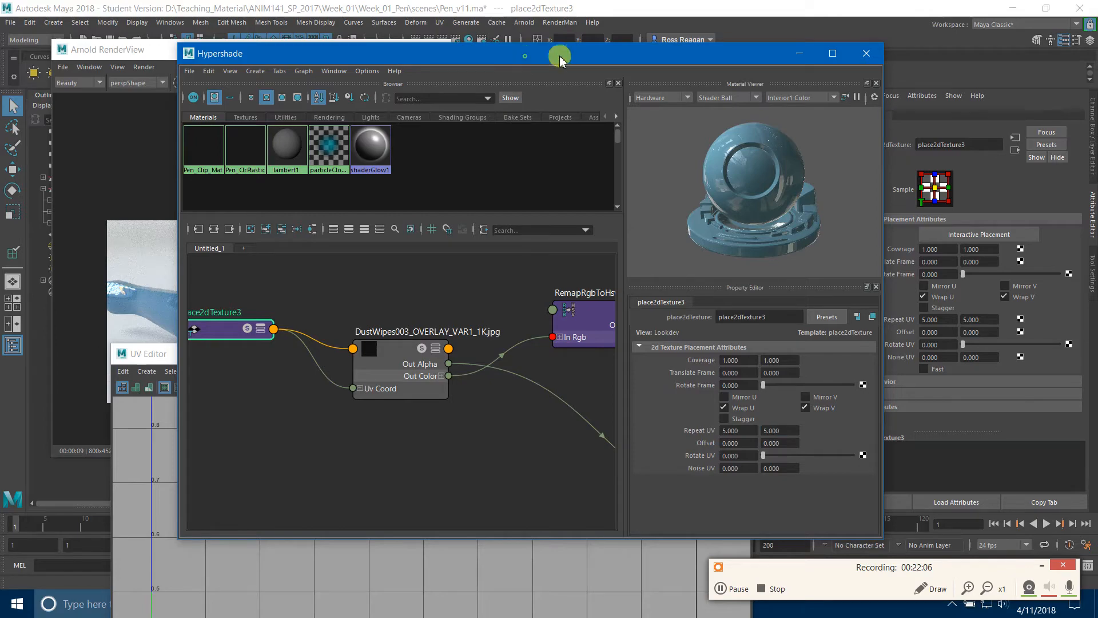
Step: Bring the UV Editor back into view and examine how the repeated RemapRamp2 texture tiles across the clip's UV shells
{"action": "left_click_drag", "start_coordinate": [560, 59], "coordinate": [904, 71]}
{"action": "left_click", "coordinate": [484, 356]}
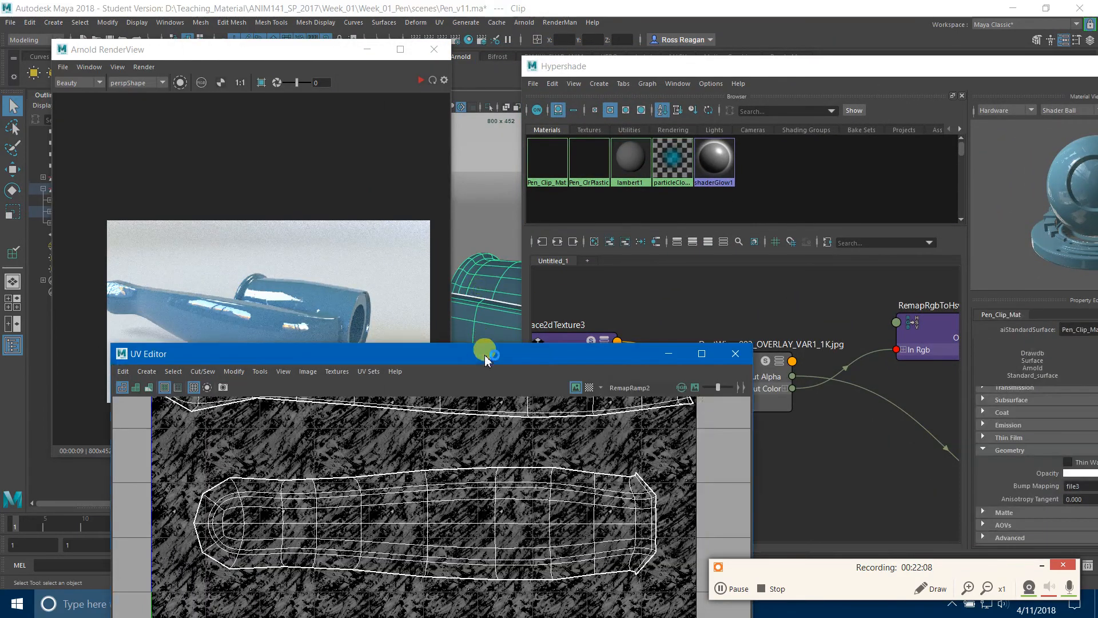
{"action": "left_click_drag", "start_coordinate": [485, 359], "coordinate": [653, 132]}
{"action": "scroll", "coordinate": [694, 277], "scroll_direction": "up", "scroll_amount": 4}
{"action": "scroll", "coordinate": [698, 286], "scroll_direction": "down", "scroll_amount": 4}
{"action": "scroll", "coordinate": [701, 292], "scroll_direction": "down", "scroll_amount": 1}
{"action": "middle_click_drag", "start_coordinate": [701, 291], "coordinate": [727, 405], "text": "alt"}
{"action": "scroll", "coordinate": [685, 382], "scroll_direction": "up", "scroll_amount": 4}
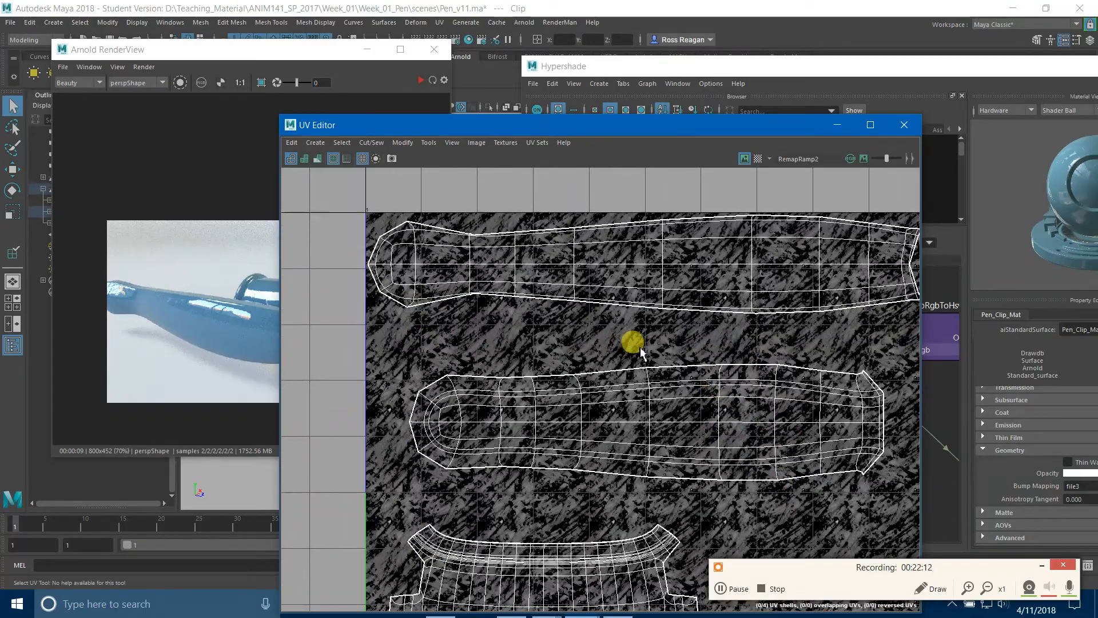
{"action": "scroll", "coordinate": [641, 352], "scroll_direction": "up", "scroll_amount": 6}
{"action": "scroll", "coordinate": [577, 282], "scroll_direction": "down", "scroll_amount": 5}
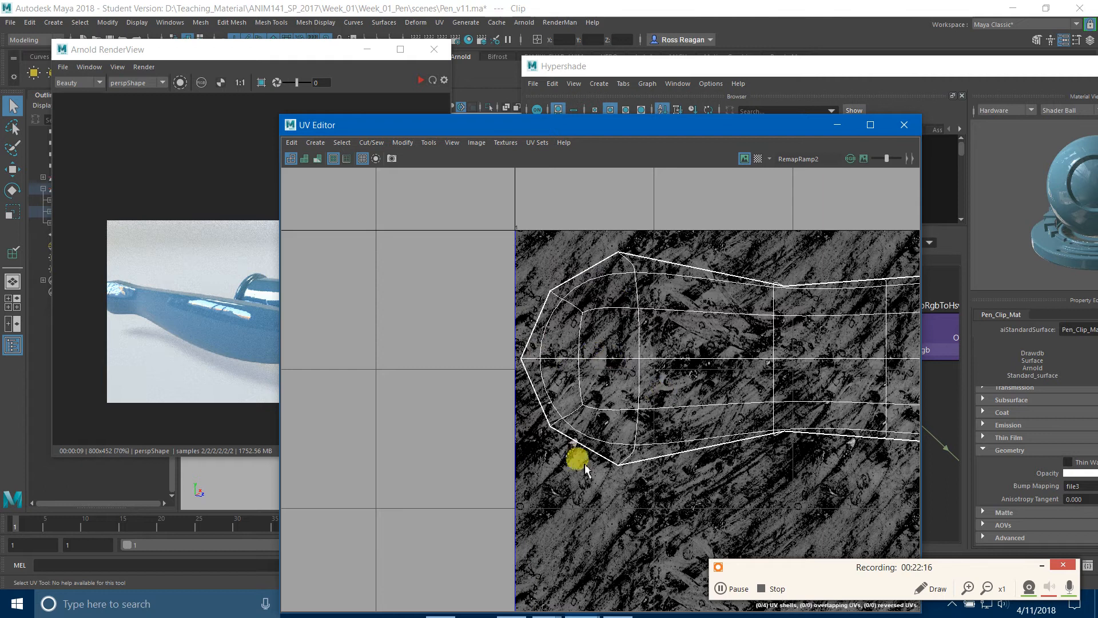
{"action": "left_click_drag", "start_coordinate": [512, 232], "coordinate": [796, 506]}
{"action": "scroll", "coordinate": [702, 471], "scroll_direction": "up", "scroll_amount": 5}
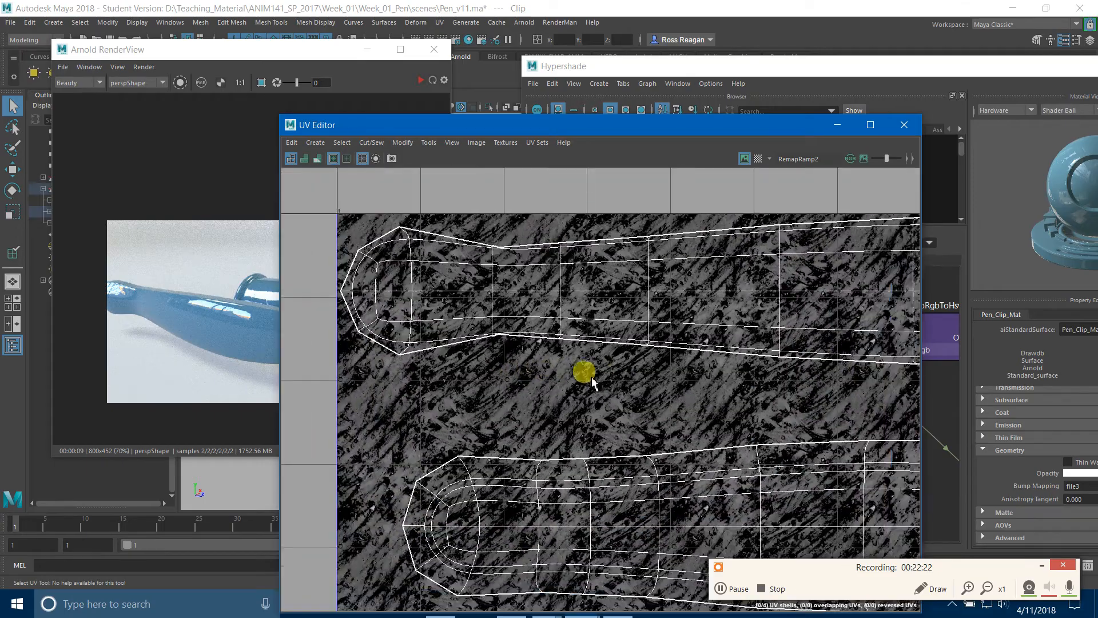
{"action": "scroll", "coordinate": [589, 212], "scroll_direction": "up", "scroll_amount": 4}
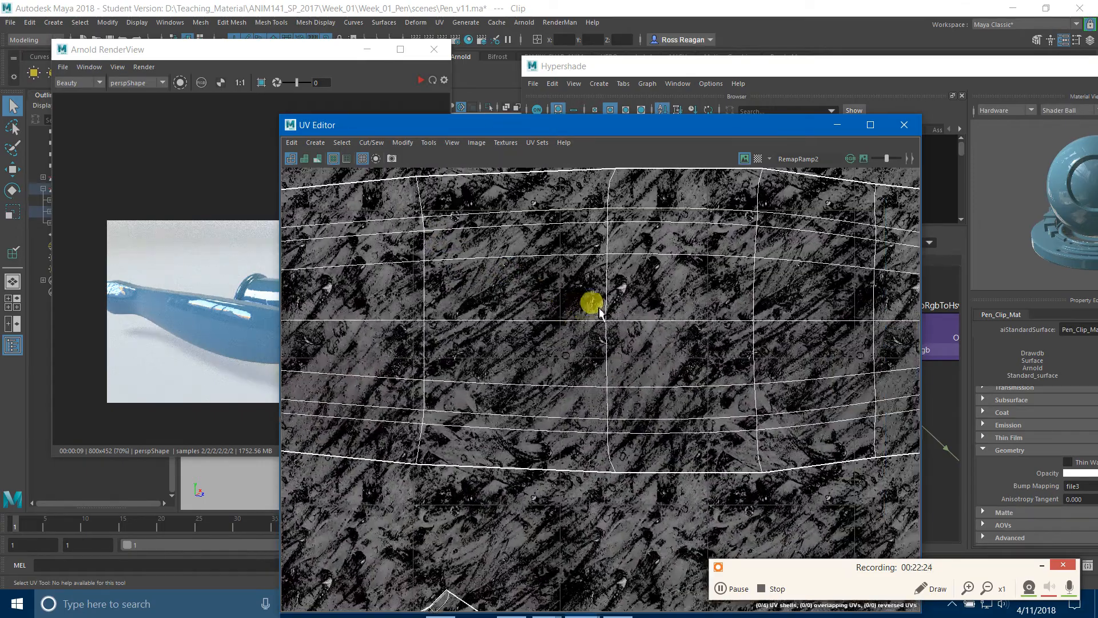
Step: Re-render the scene in the Arnold RenderView and inspect the clip's highlights and surface detail, both close up and overall
{"action": "left_click", "coordinate": [222, 49]}
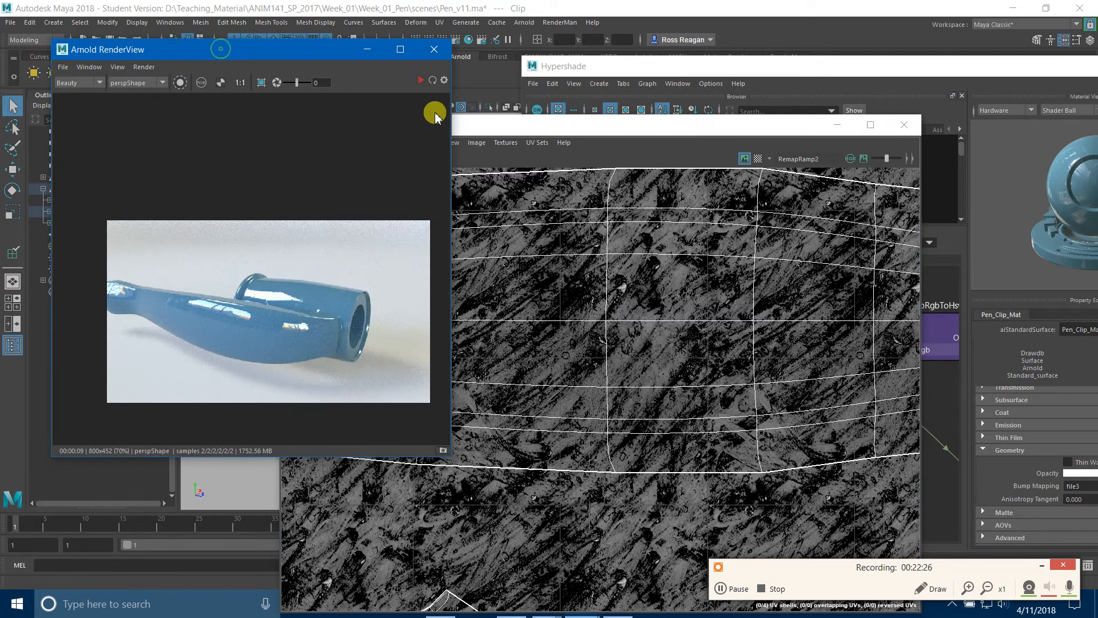
{"action": "left_click", "coordinate": [432, 81]}
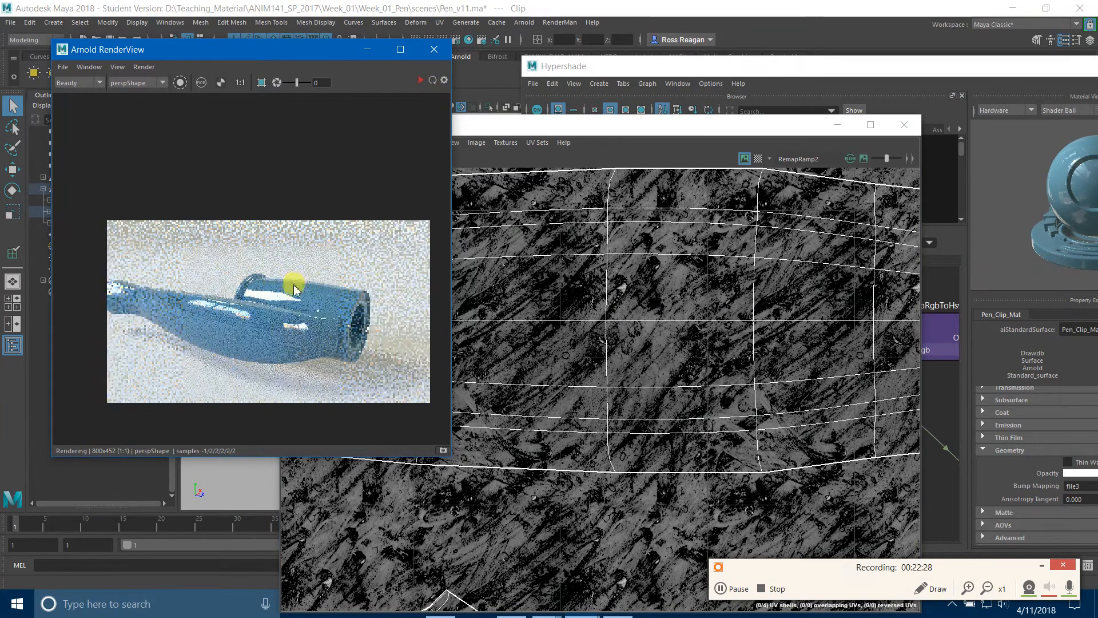
{"action": "scroll", "coordinate": [312, 295], "scroll_direction": "up", "scroll_amount": 4}
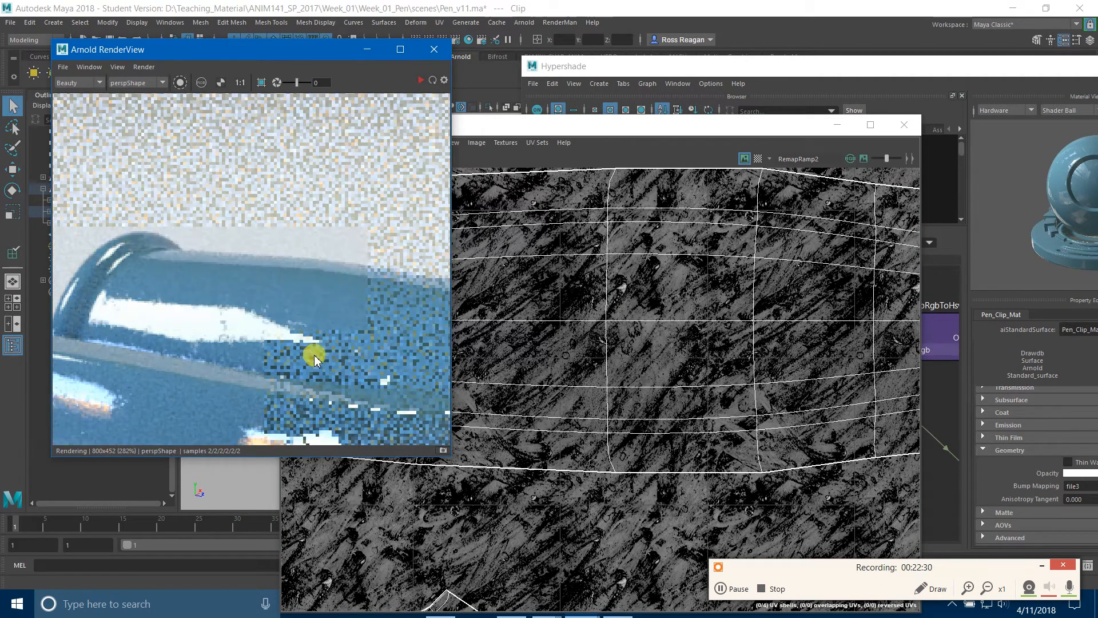
{"action": "middle_click_drag", "start_coordinate": [319, 242], "coordinate": [327, 232]}
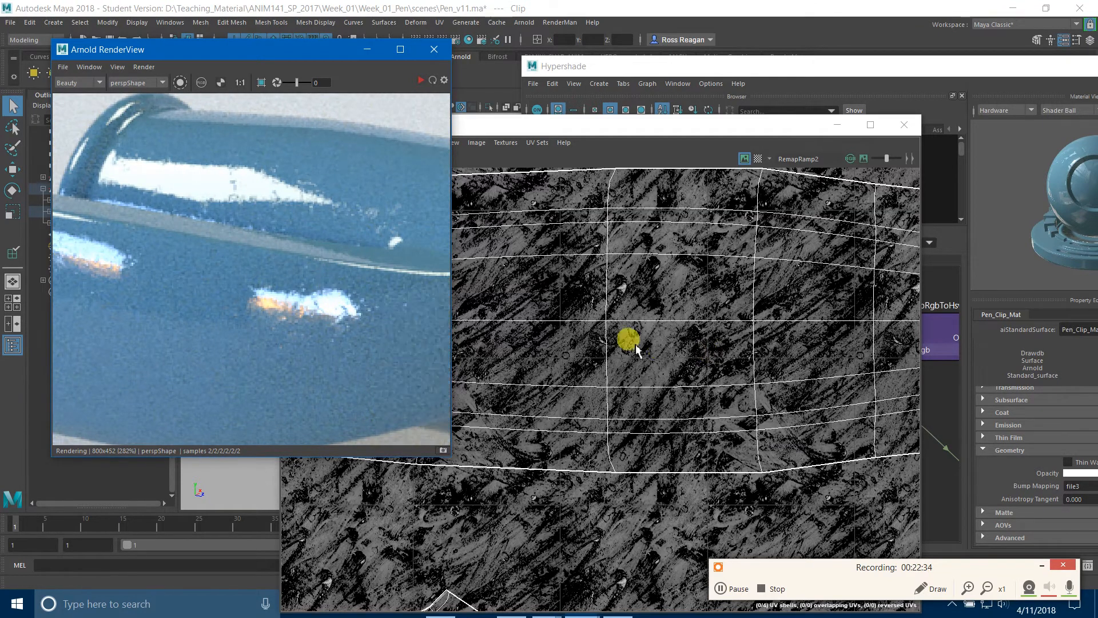
{"action": "scroll", "coordinate": [226, 306], "scroll_direction": "down", "scroll_amount": 2}
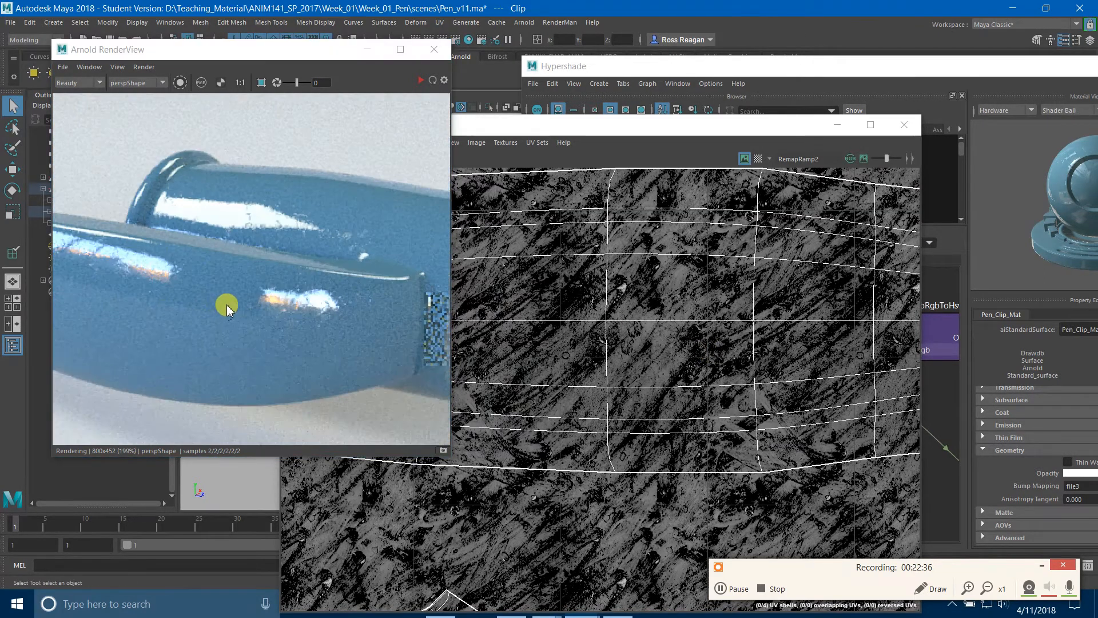
{"action": "middle_click_drag", "start_coordinate": [355, 316], "coordinate": [444, 325]}
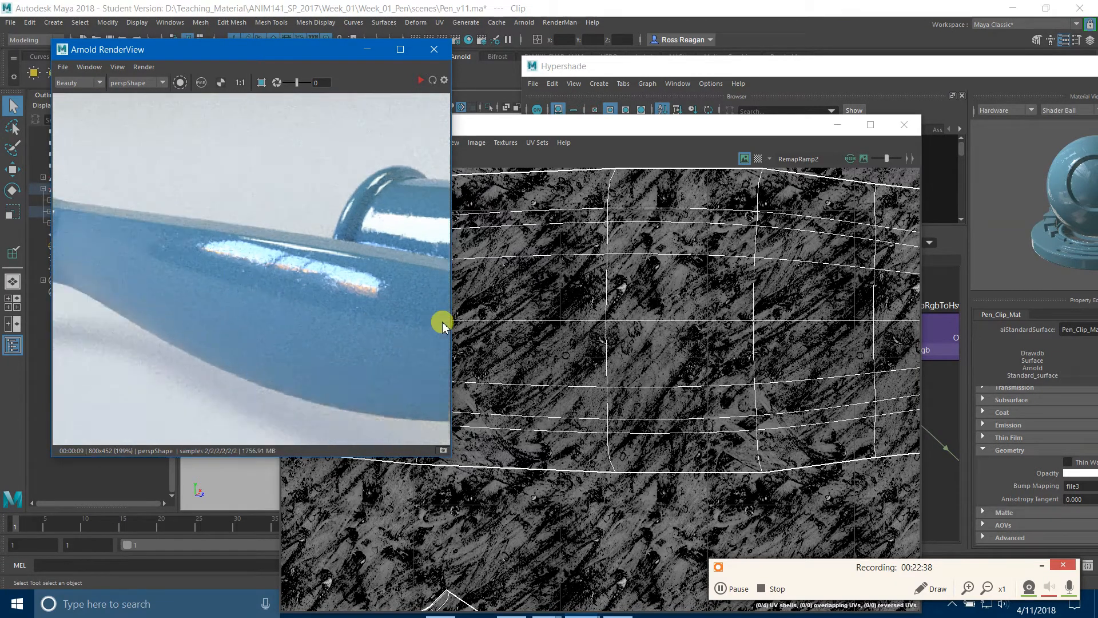
{"action": "scroll", "coordinate": [251, 266], "scroll_direction": "down", "scroll_amount": 2}
{"action": "mouse_move", "coordinate": [260, 282]}
{"action": "middle_mouse_down"}
{"action": "mouse_move", "coordinate": [304, 292]}
{"action": "mouse_move", "coordinate": [260, 292]}
{"action": "mouse_move", "coordinate": [307, 292]}
{"action": "mouse_move", "coordinate": [240, 276]}
{"action": "middle_mouse_up"}
{"action": "left_click", "coordinate": [174, 187]}
{"action": "scroll", "coordinate": [292, 199], "scroll_direction": "down", "scroll_amount": 1}
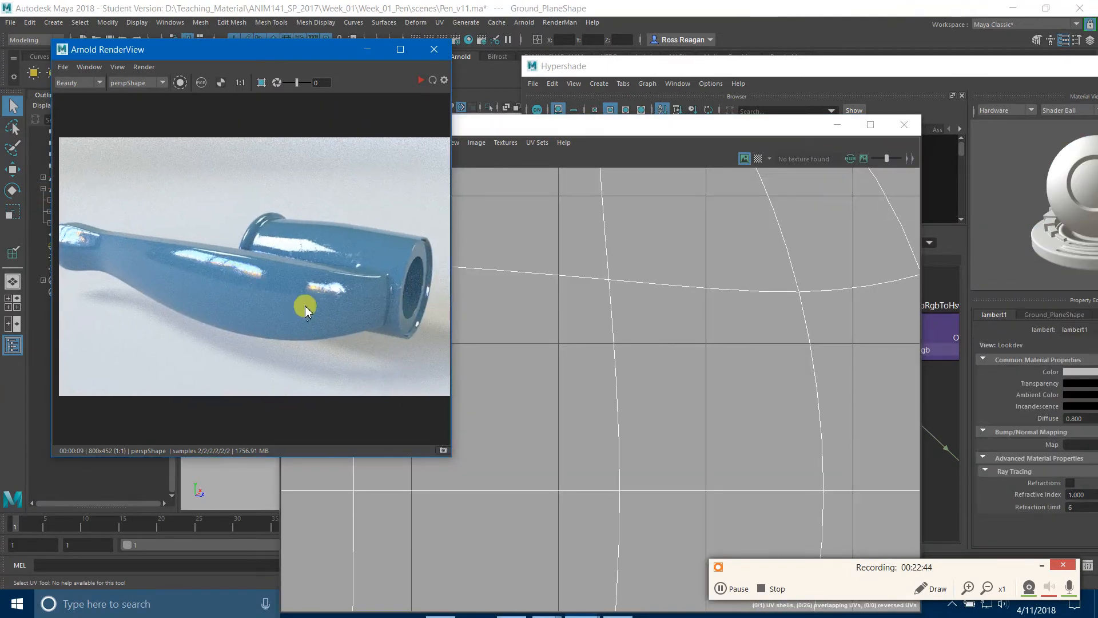
{"action": "scroll", "coordinate": [305, 309], "scroll_direction": "up", "scroll_amount": 1}
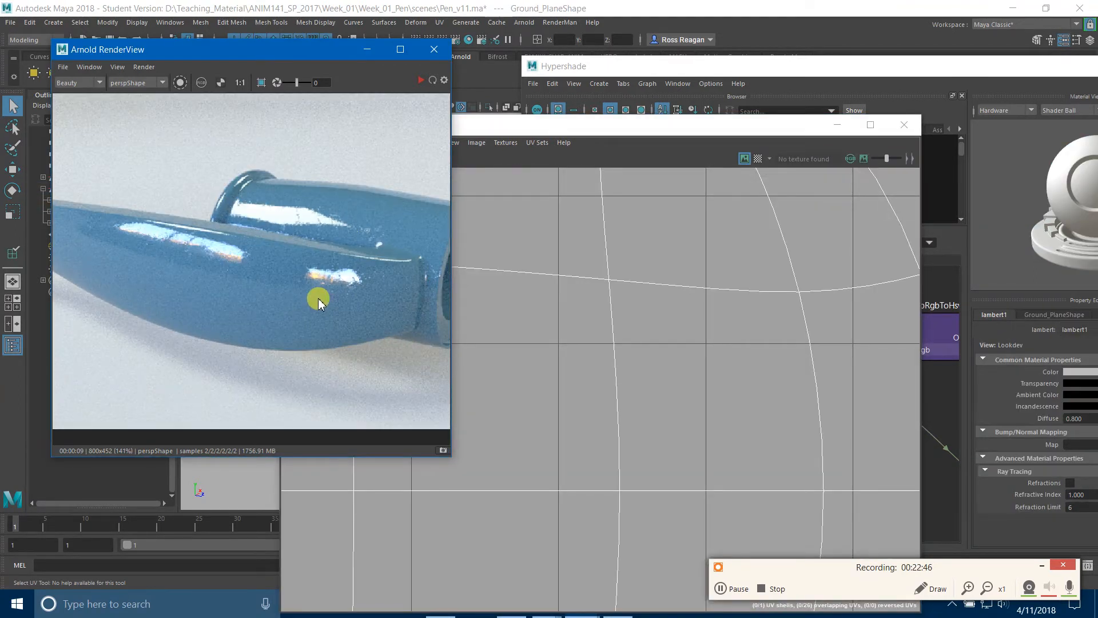
{"action": "scroll", "coordinate": [318, 304], "scroll_direction": "down", "scroll_amount": 2}
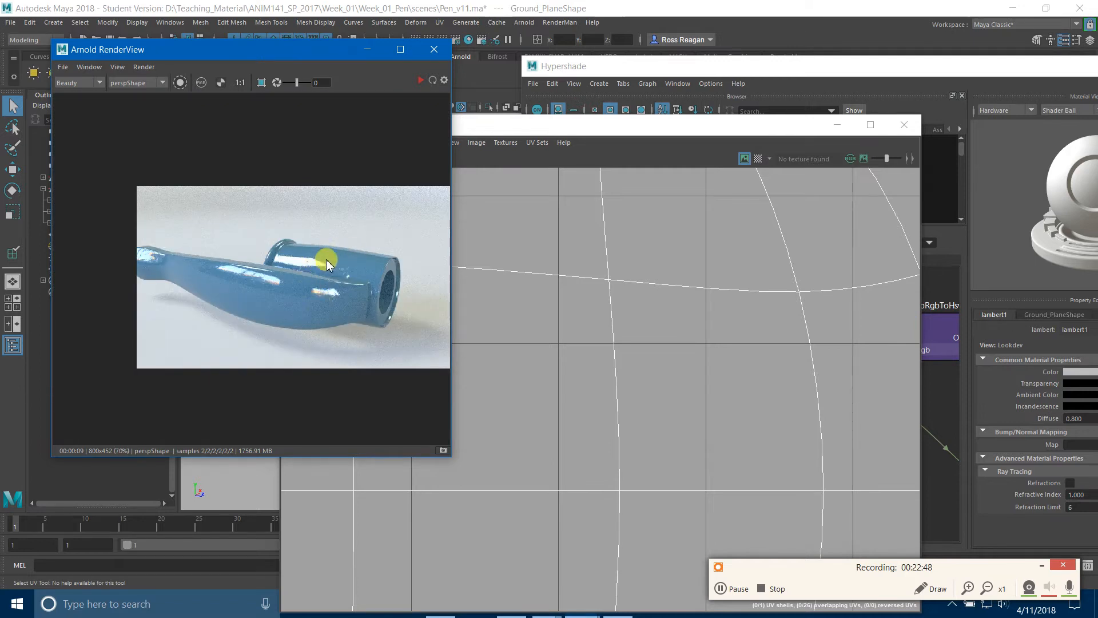
Step: Reselect the clip from the render and frame its full set of UV shells in the UV Editor
{"action": "left_click_drag", "start_coordinate": [486, 132], "coordinate": [519, 110]}
{"action": "key", "text": "f"}
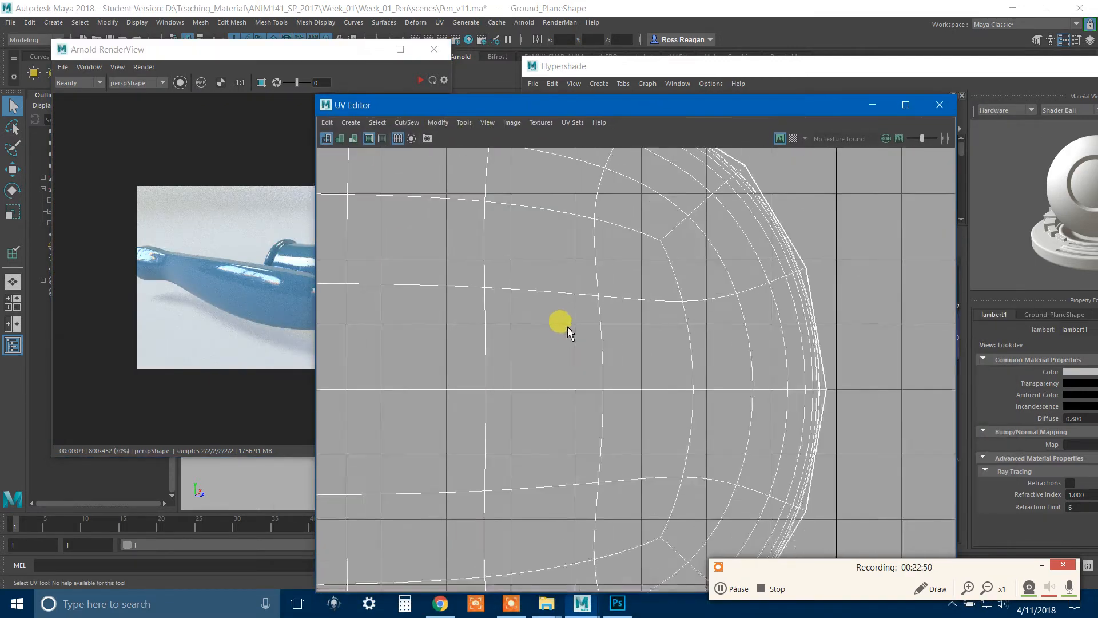
{"action": "scroll", "coordinate": [563, 332], "scroll_direction": "down", "scroll_amount": 3}
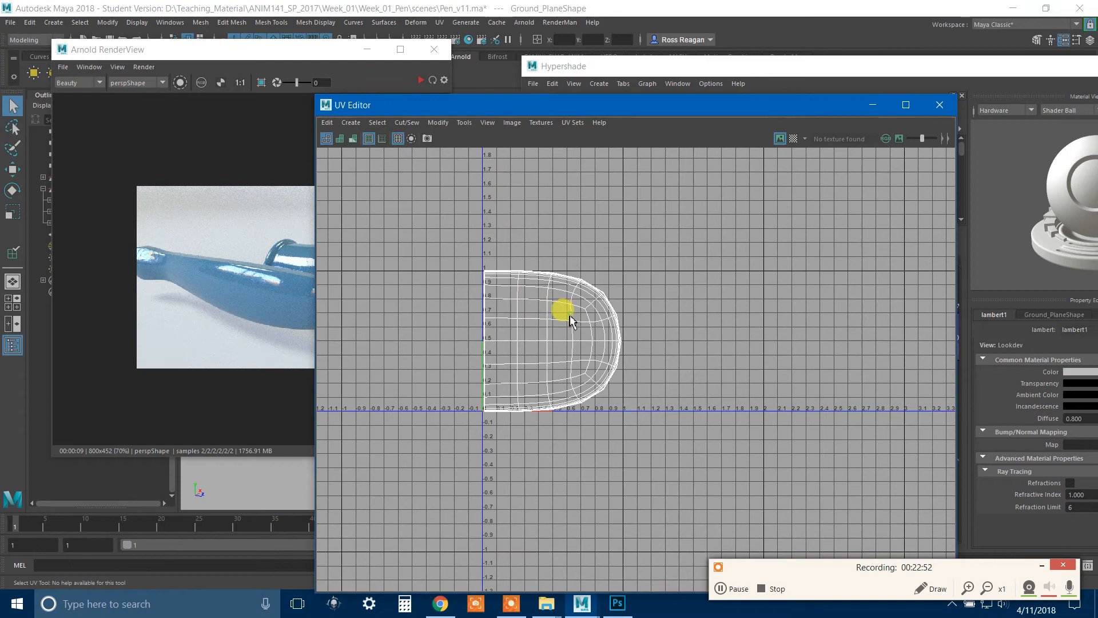
{"action": "left_click", "coordinate": [239, 286]}
{"action": "scroll", "coordinate": [602, 286], "scroll_direction": "up", "scroll_amount": 2}
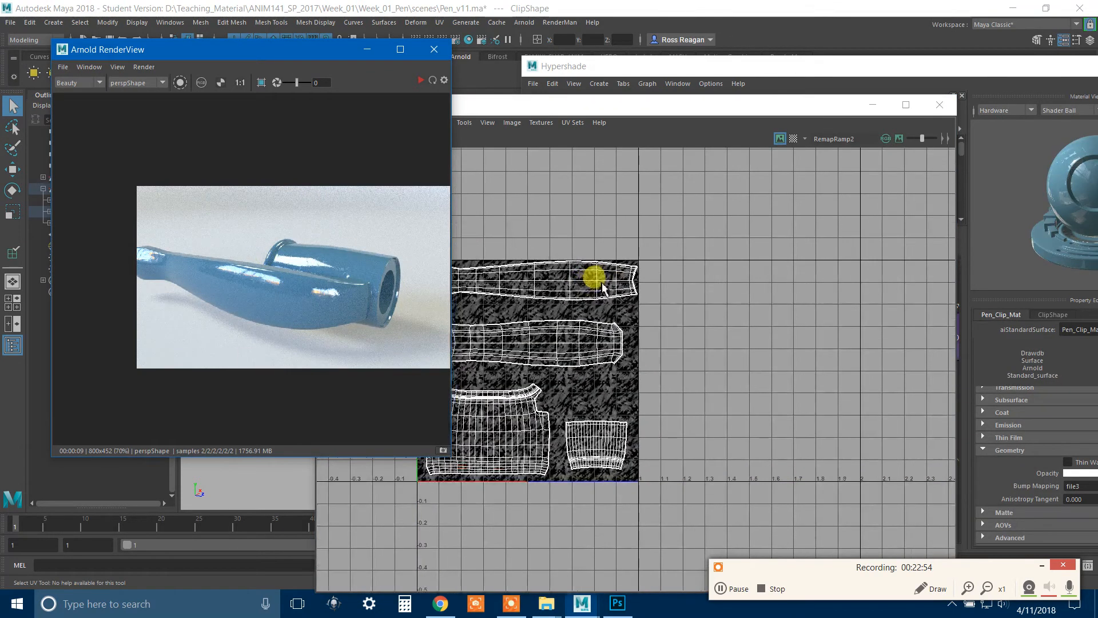
{"action": "middle_click_drag", "start_coordinate": [691, 278], "coordinate": [847, 255], "text": "alt"}
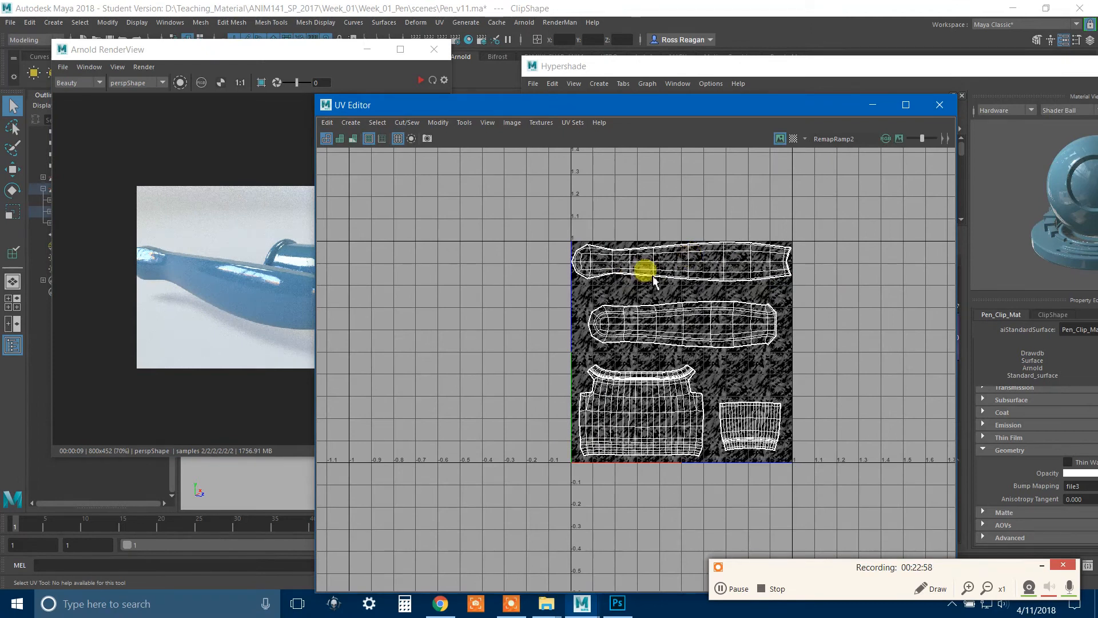
{"action": "scroll", "coordinate": [654, 280], "scroll_direction": "up", "scroll_amount": 3}
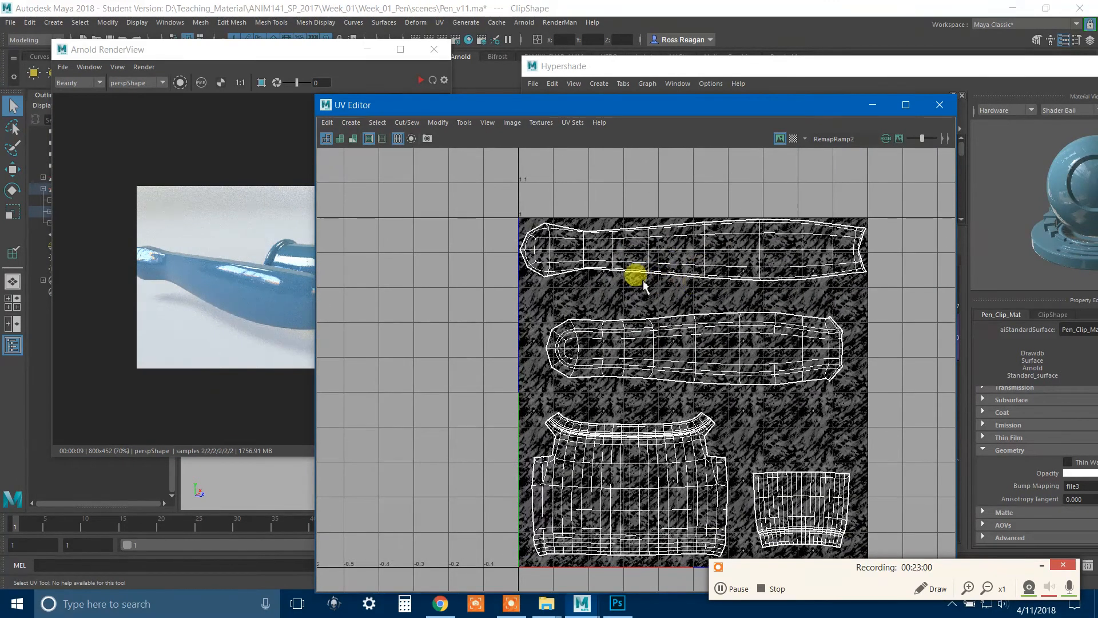
{"action": "middle_click_drag", "start_coordinate": [755, 349], "coordinate": [525, 192], "text": "alt"}
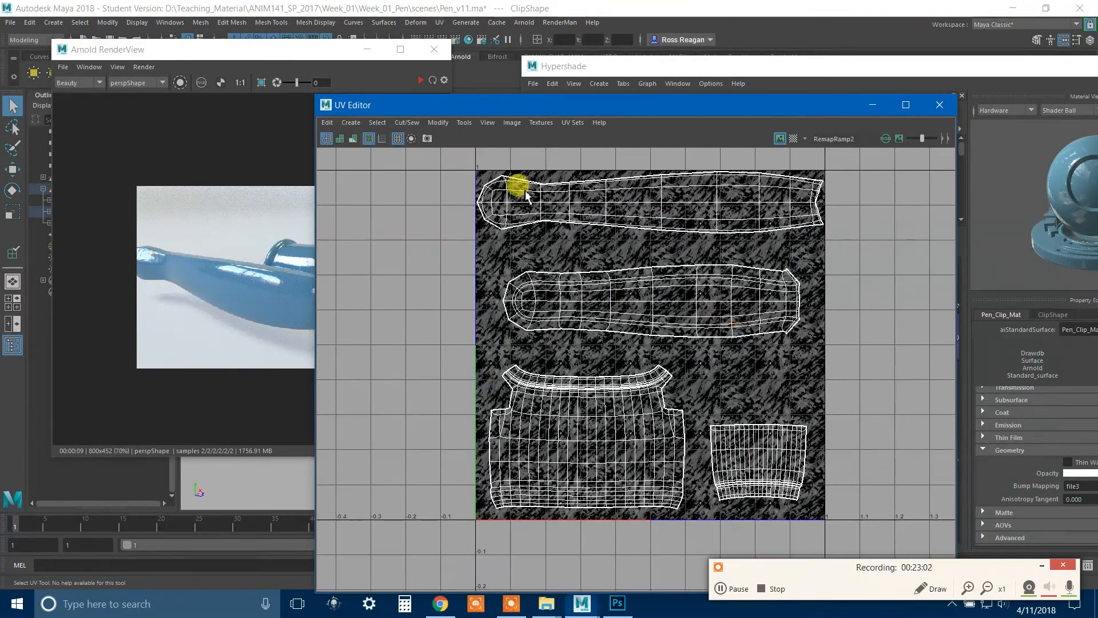
Step: Open the UV Snapshot options and set the output file to Pen_Clip_UVs.png in the project's images folder
{"action": "left_click", "coordinate": [541, 122]}
{"action": "mouse_move", "coordinate": [569, 123]}
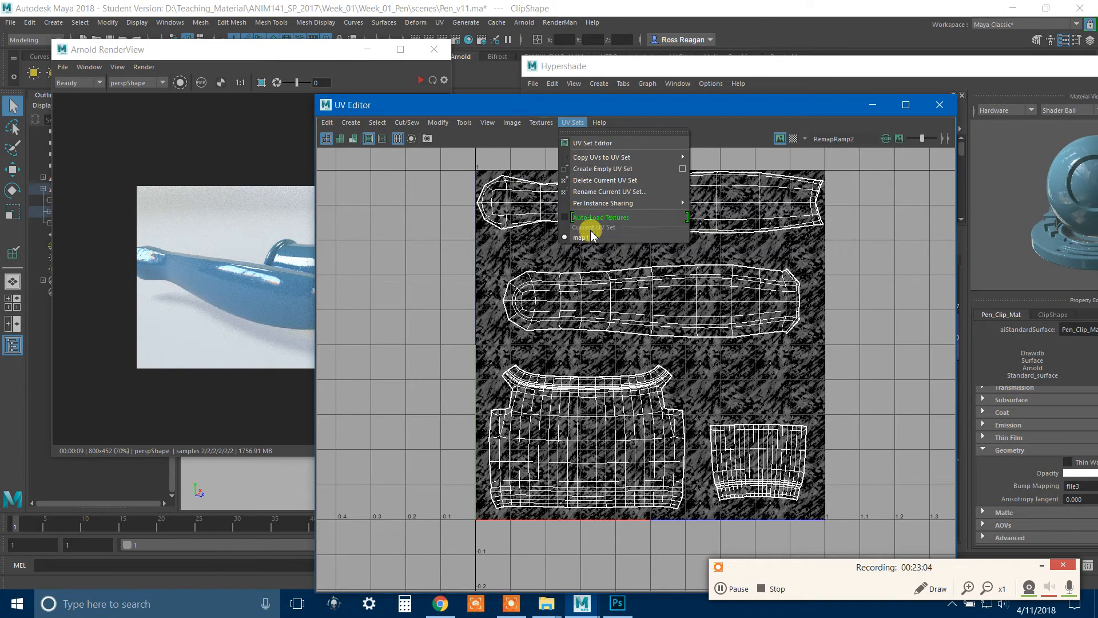
{"action": "mouse_move", "coordinate": [512, 123]}
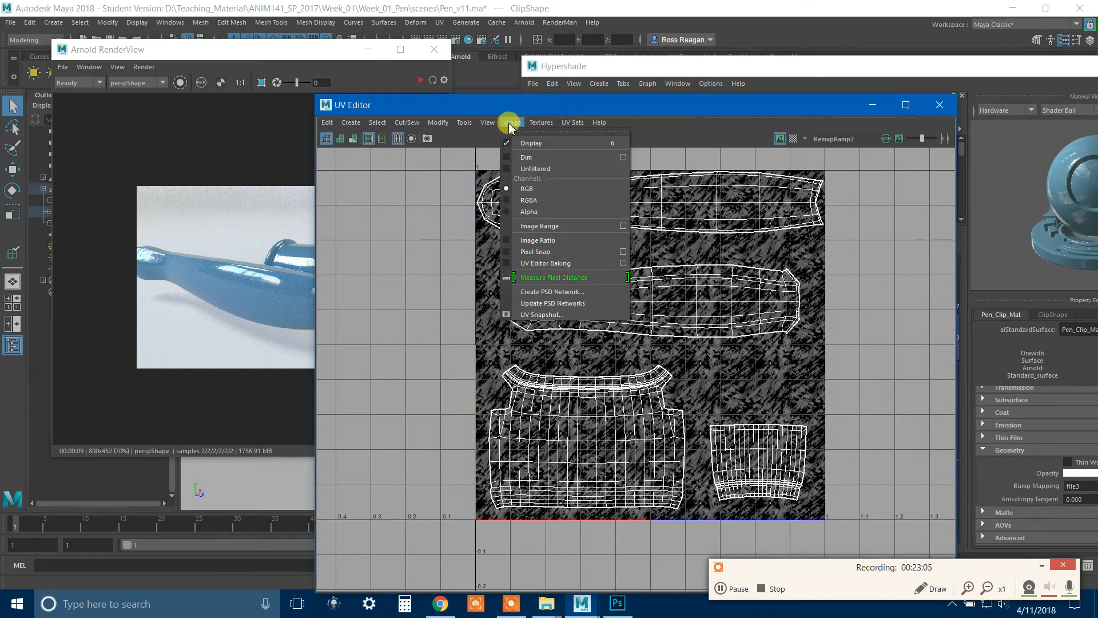
{"action": "left_click", "coordinate": [569, 315]}
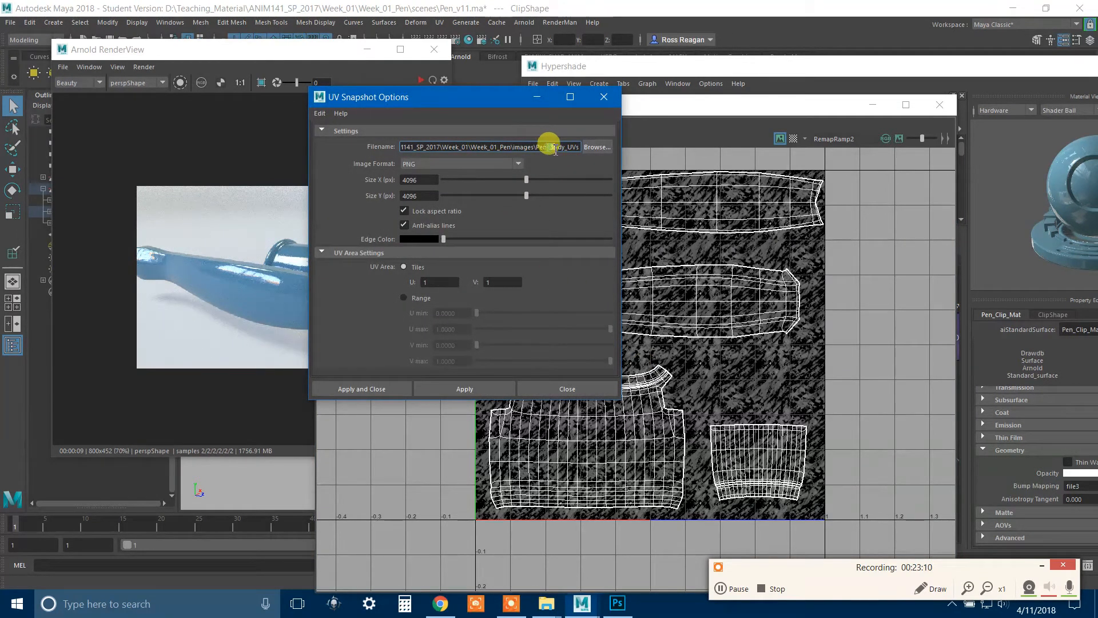
{"action": "left_click", "coordinate": [597, 147]}
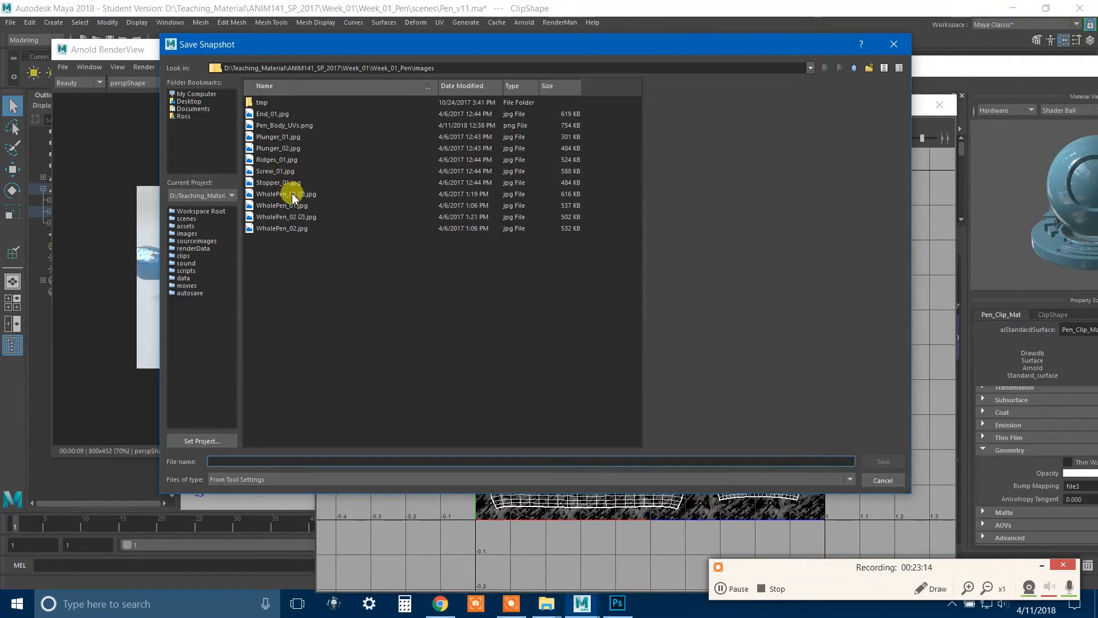
{"action": "left_click", "coordinate": [286, 125]}
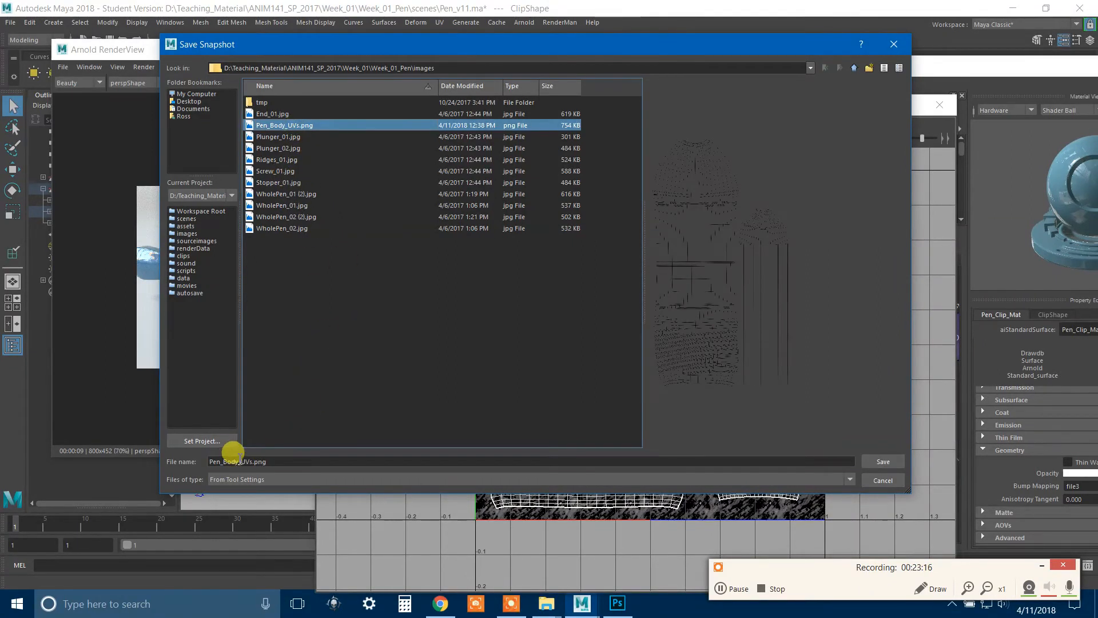
{"action": "key", "text": "BackSpace"}
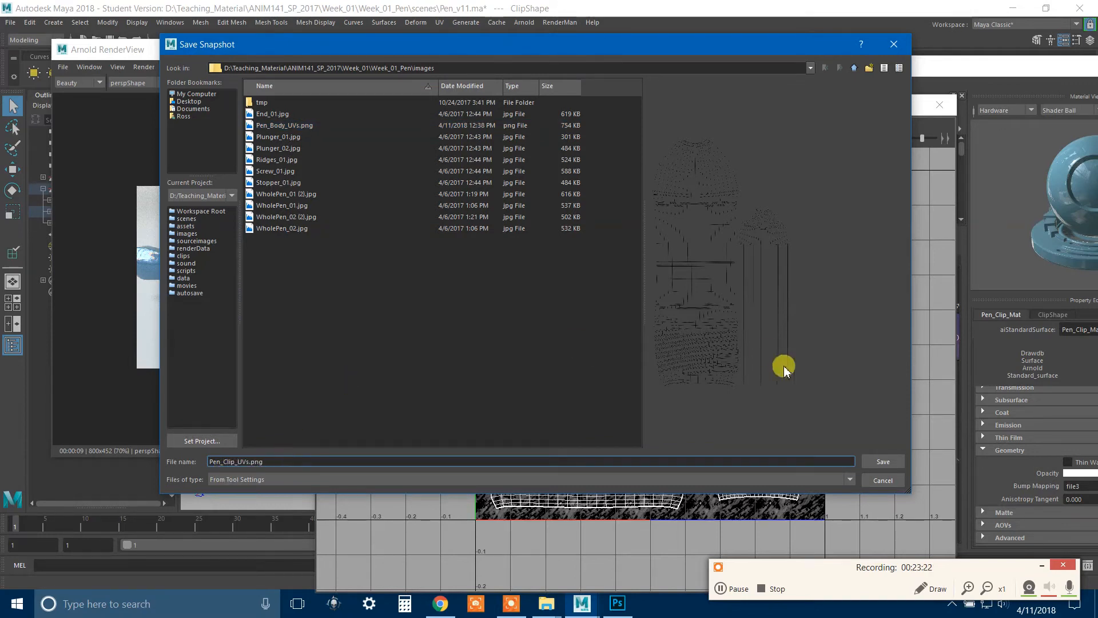
{"action": "left_click", "coordinate": [885, 460]}
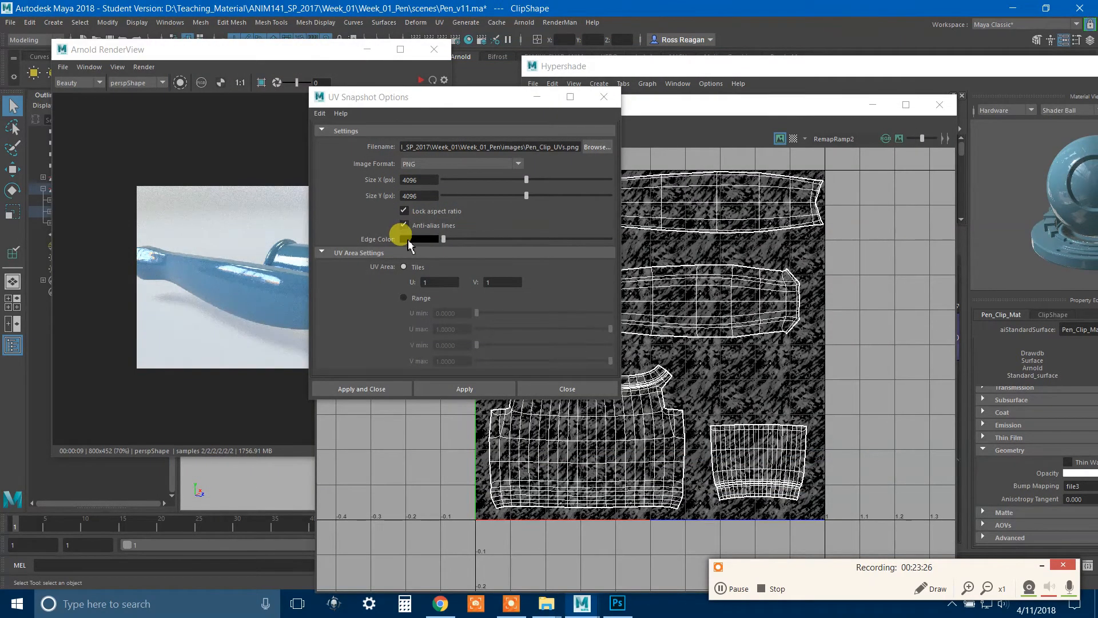
Step: Export the clip's UV snapshot as a 4096 × 4096 px PNG and close the snapshot options
{"action": "left_click", "coordinate": [420, 170]}
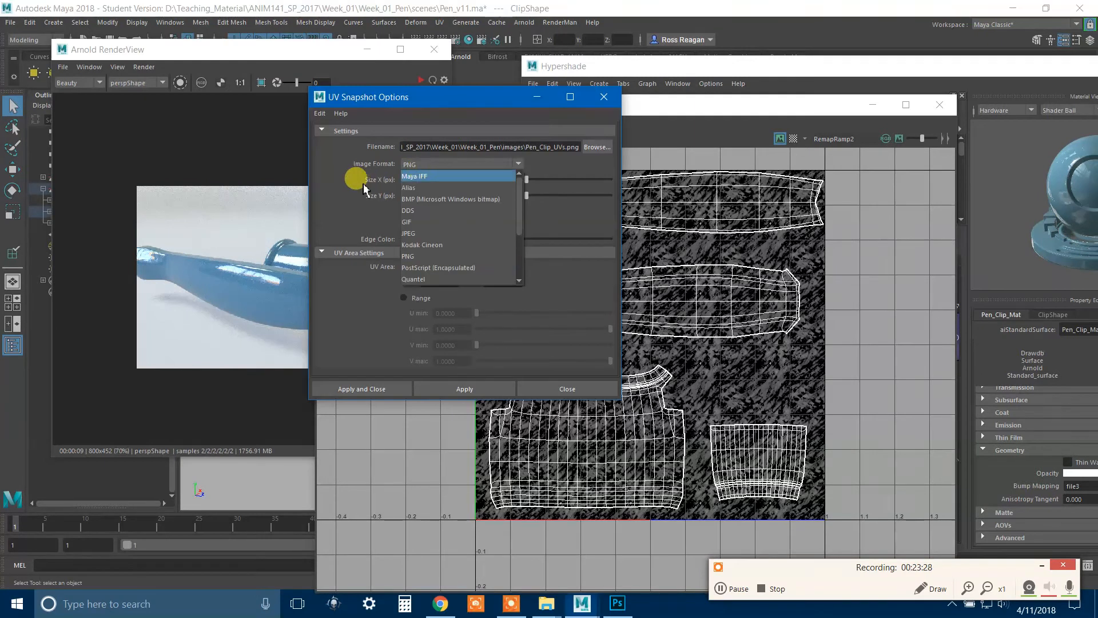
{"action": "left_click", "coordinate": [436, 223]}
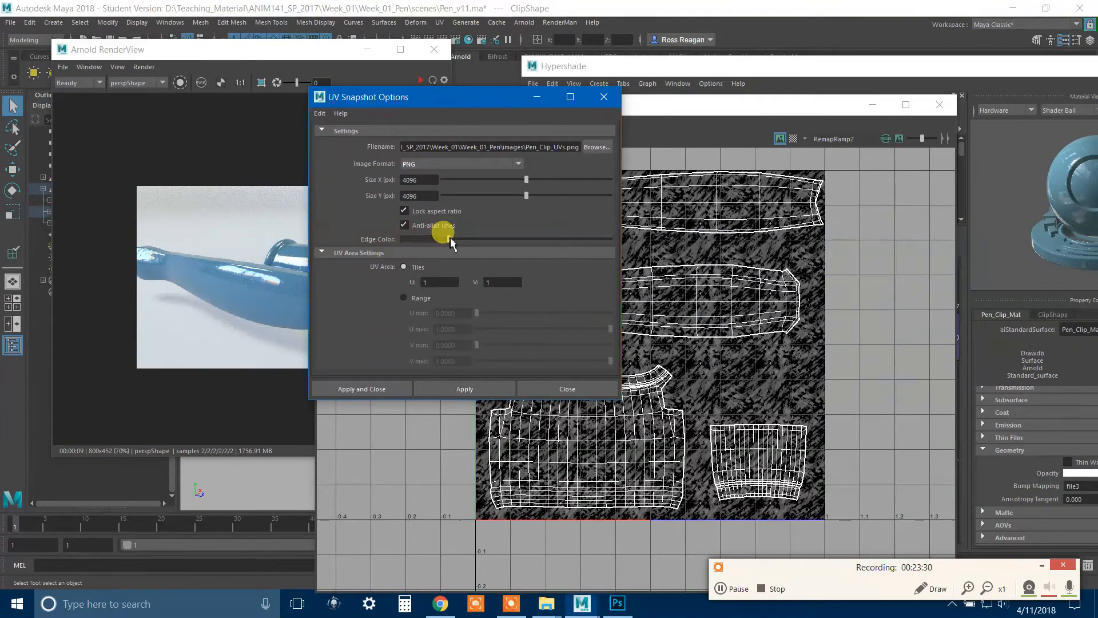
{"action": "left_click", "coordinate": [334, 391]}
Step: Close the UV Editor and minimize the Hypershade and Arnold RenderView windows to clear the workspace
{"action": "left_click_drag", "start_coordinate": [656, 109], "coordinate": [605, 72]}
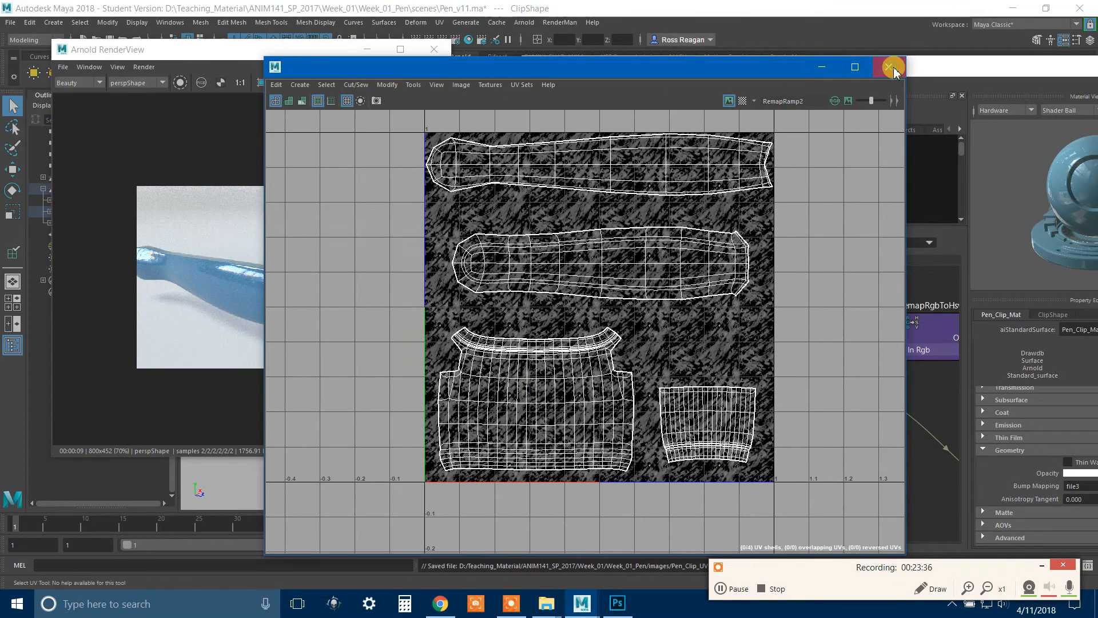
{"action": "left_click", "coordinate": [889, 67]}
{"action": "left_click_drag", "start_coordinate": [923, 73], "coordinate": [650, 40]}
{"action": "left_click", "coordinate": [870, 34]}
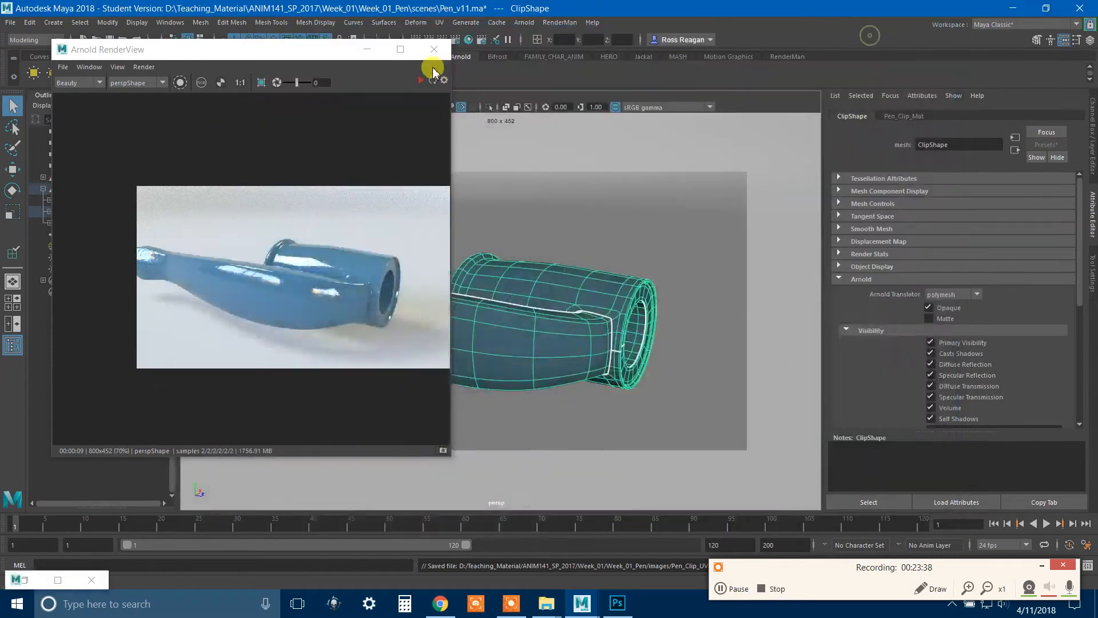
{"action": "left_click_drag", "start_coordinate": [335, 57], "coordinate": [448, 40]}
{"action": "left_click", "coordinate": [457, 41]}
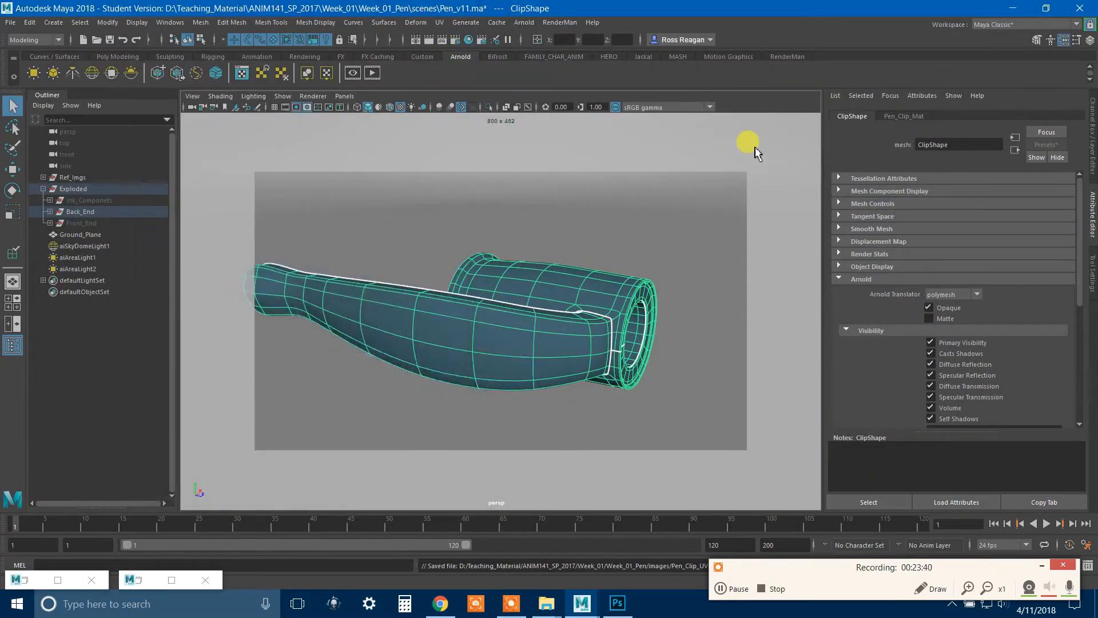
Step: Switch to Photoshop and create a new 4096 × 4096 px RGB document at 300 pixels/inch
{"action": "left_click", "coordinate": [618, 604]}
{"action": "left_click", "coordinate": [74, 16]}
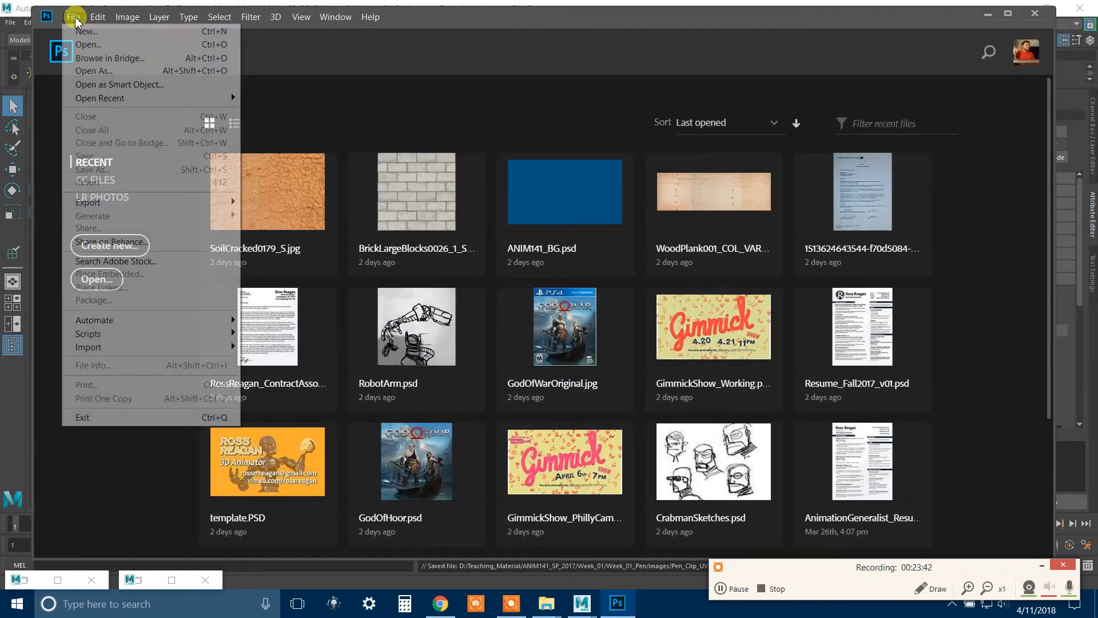
{"action": "left_click", "coordinate": [82, 35]}
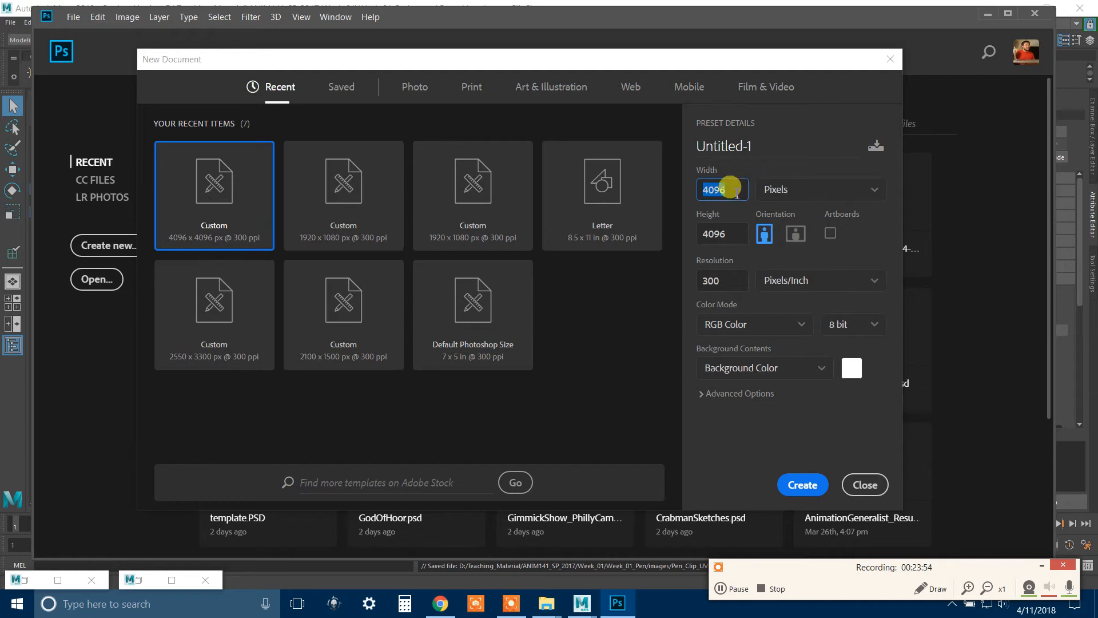
{"action": "left_click", "coordinate": [790, 488]}
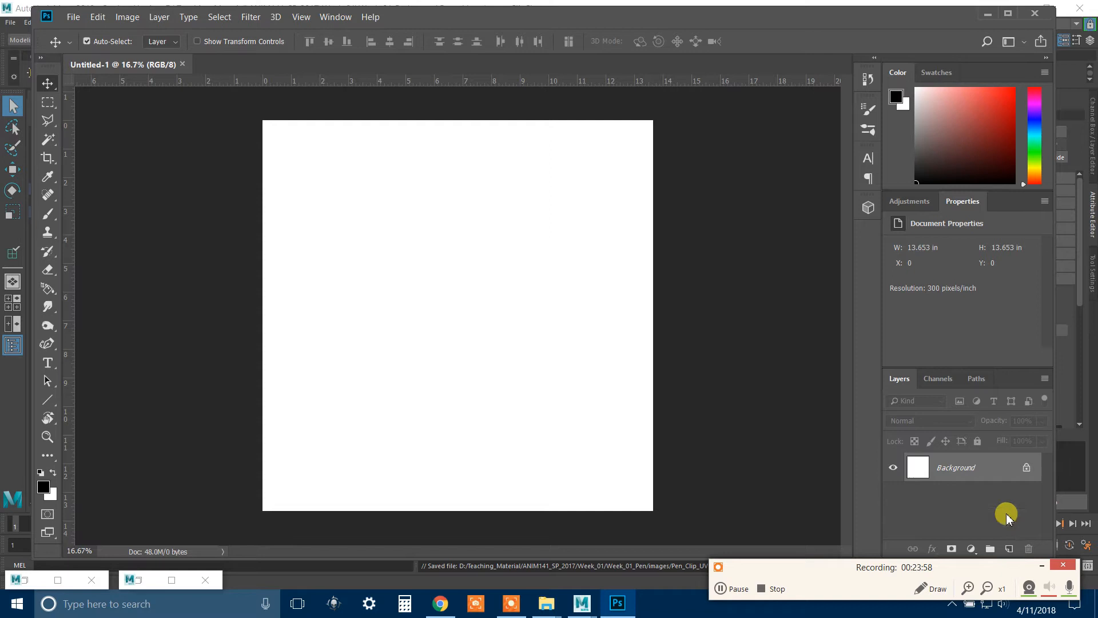
Step: Unlock the white background as a regular layer, add an empty layer, and delete the white one to leave a transparent canvas
{"action": "double_click", "coordinate": [996, 482]}
{"action": "left_click", "coordinate": [698, 202]}
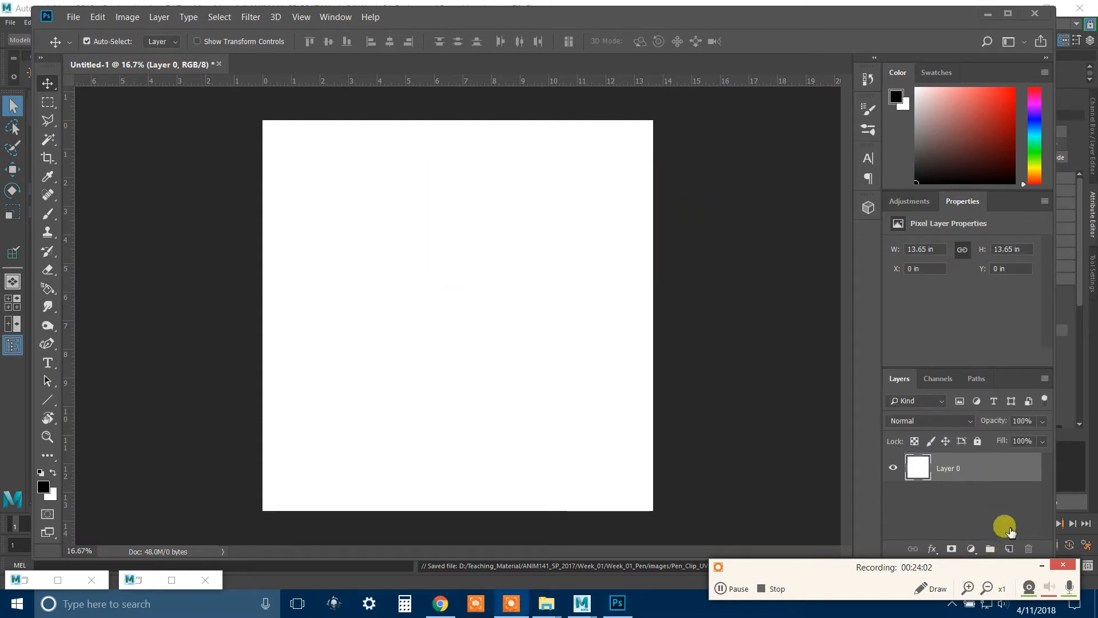
{"action": "left_click_drag", "start_coordinate": [1005, 569], "coordinate": [1035, 612]}
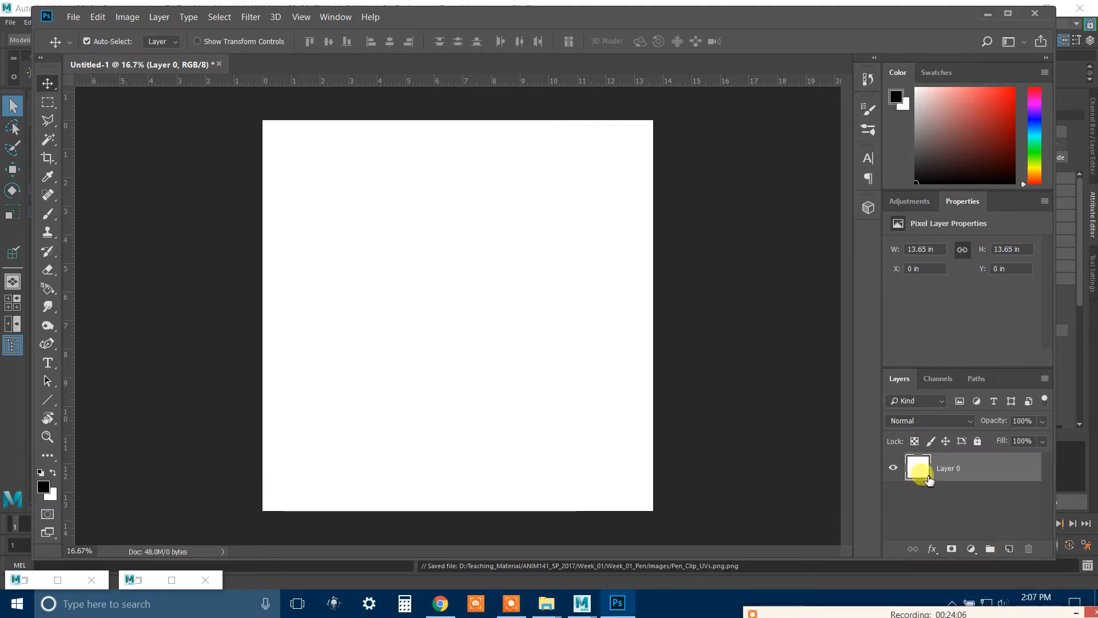
{"action": "left_click_drag", "start_coordinate": [914, 470], "coordinate": [1018, 529]}
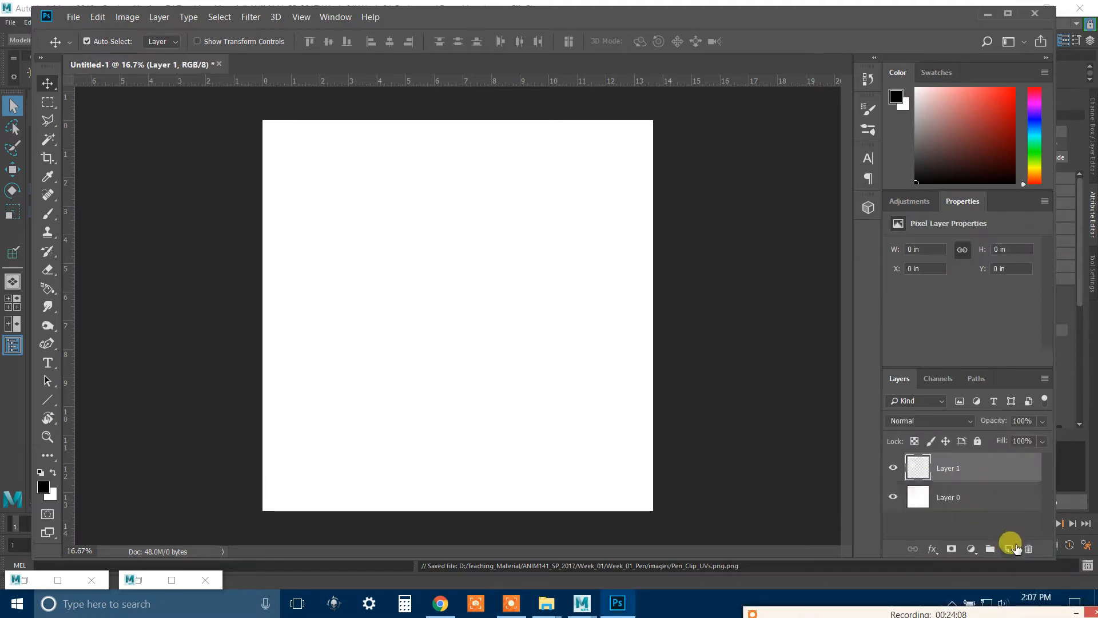
{"action": "left_click_drag", "start_coordinate": [927, 488], "coordinate": [1036, 553]}
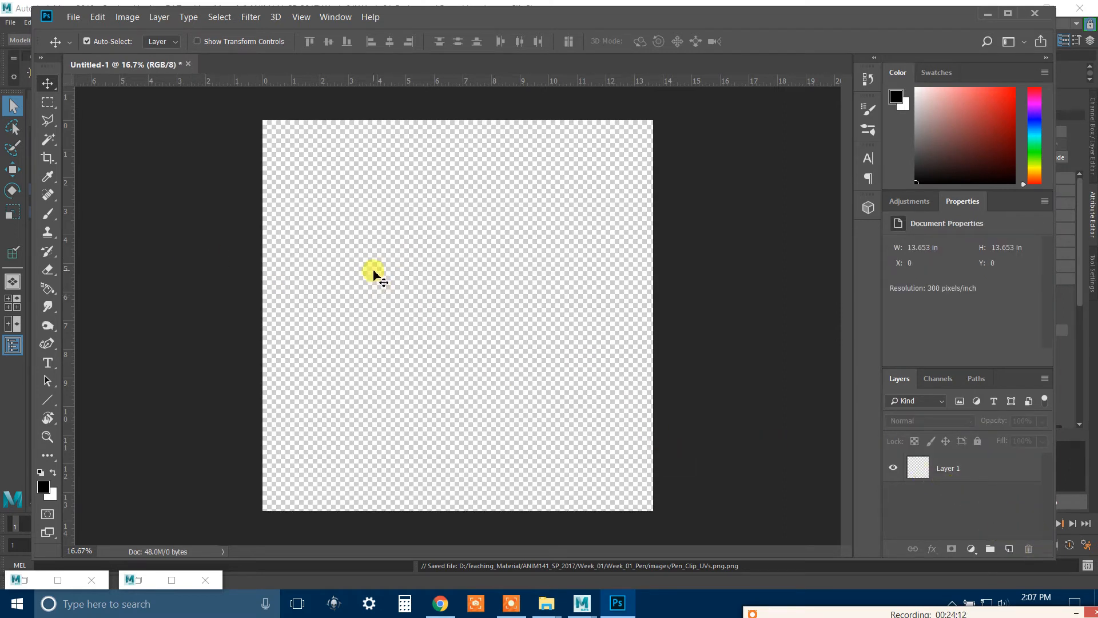
Step: Place Pen_Clip_UVs.png from the Week_01_Pen project's images folder as an embedded object in the document
{"action": "left_click", "coordinate": [73, 17]}
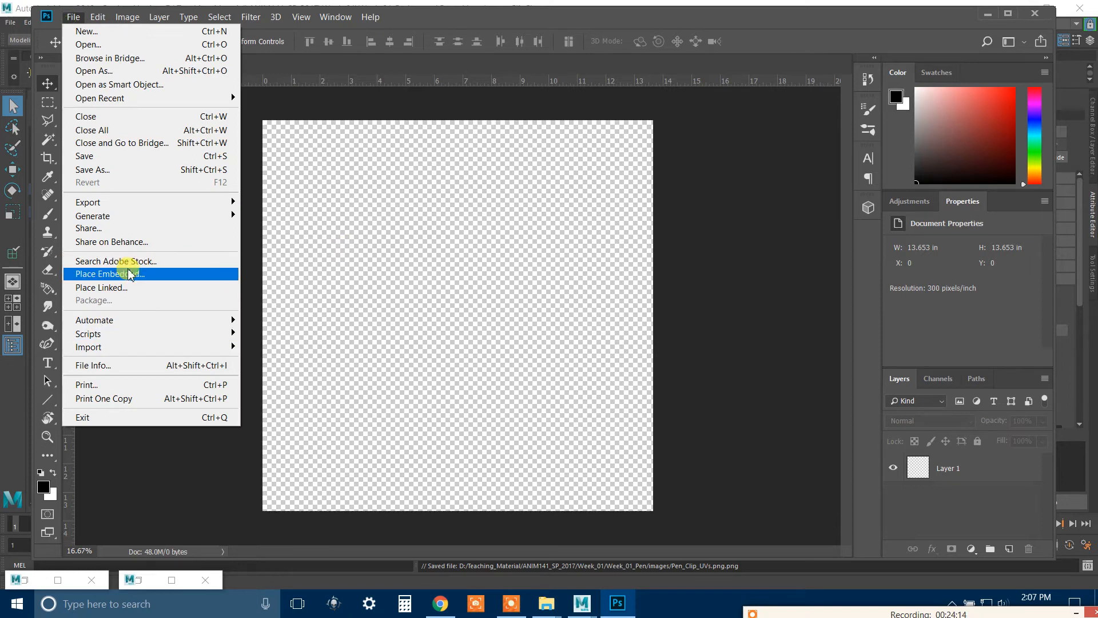
{"action": "left_click", "coordinate": [133, 271]}
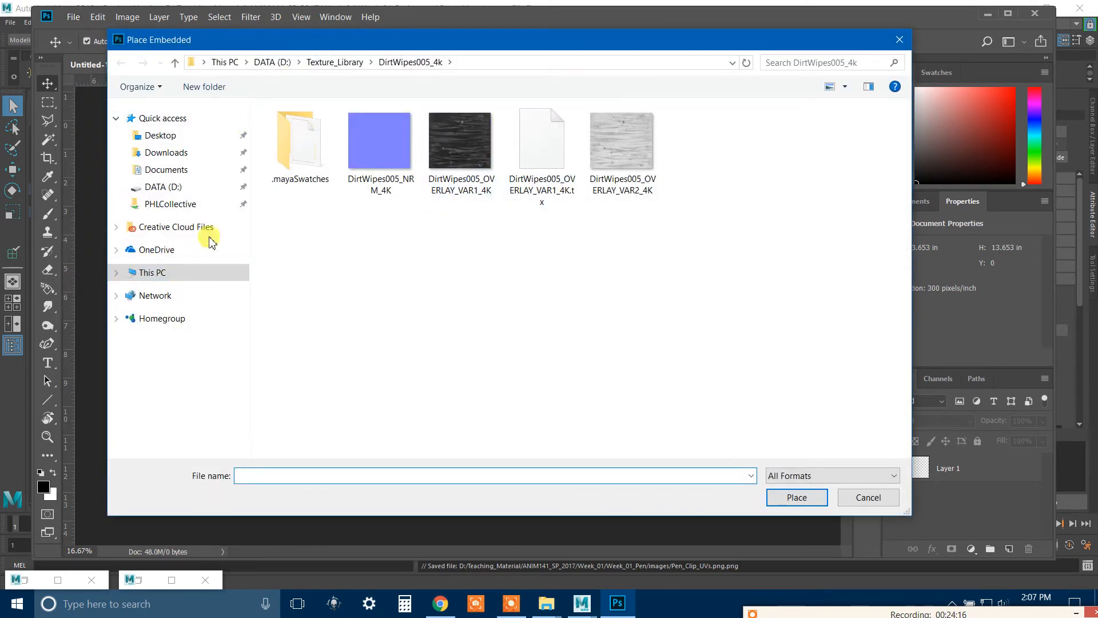
{"action": "left_click", "coordinate": [172, 186]}
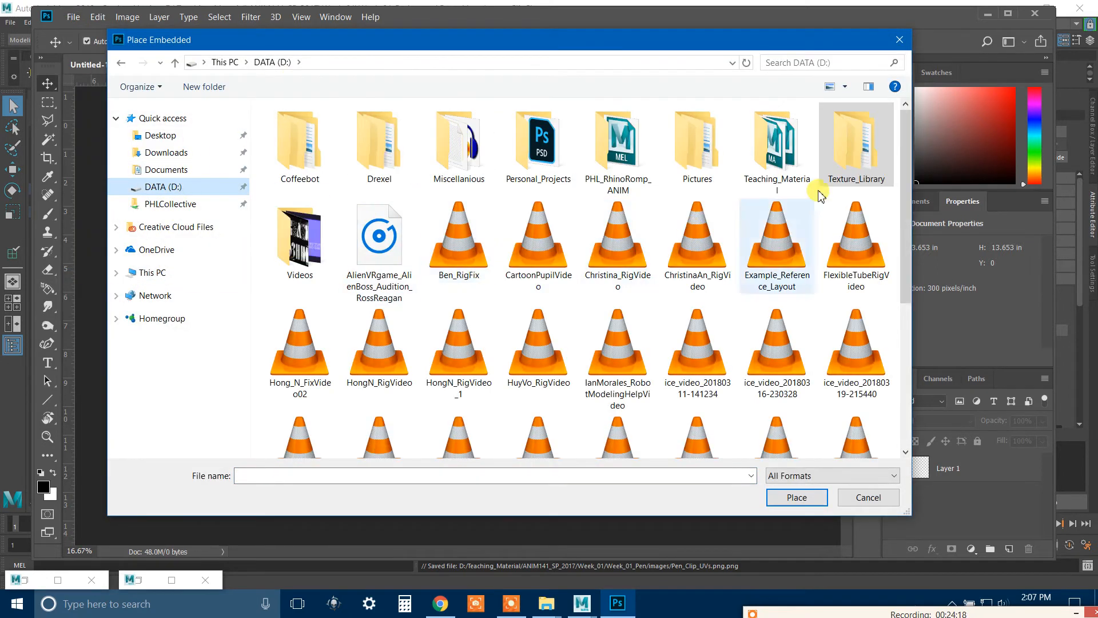
{"action": "left_click", "coordinate": [790, 150]}
{"action": "double_click", "coordinate": [792, 150]}
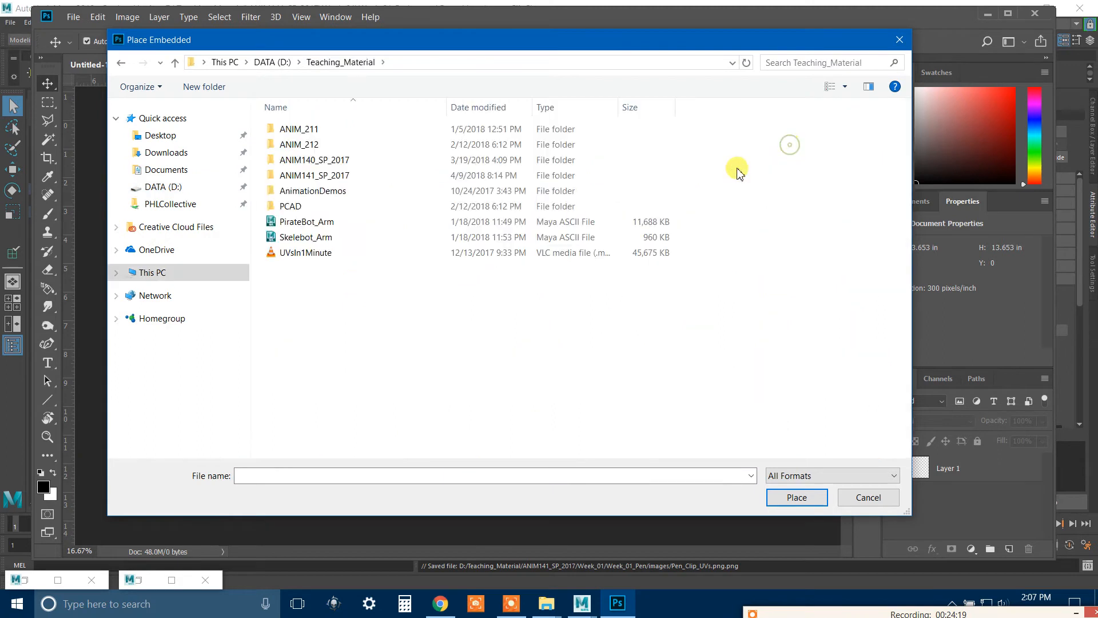
{"action": "double_click", "coordinate": [300, 176]}
{"action": "double_click", "coordinate": [309, 207]}
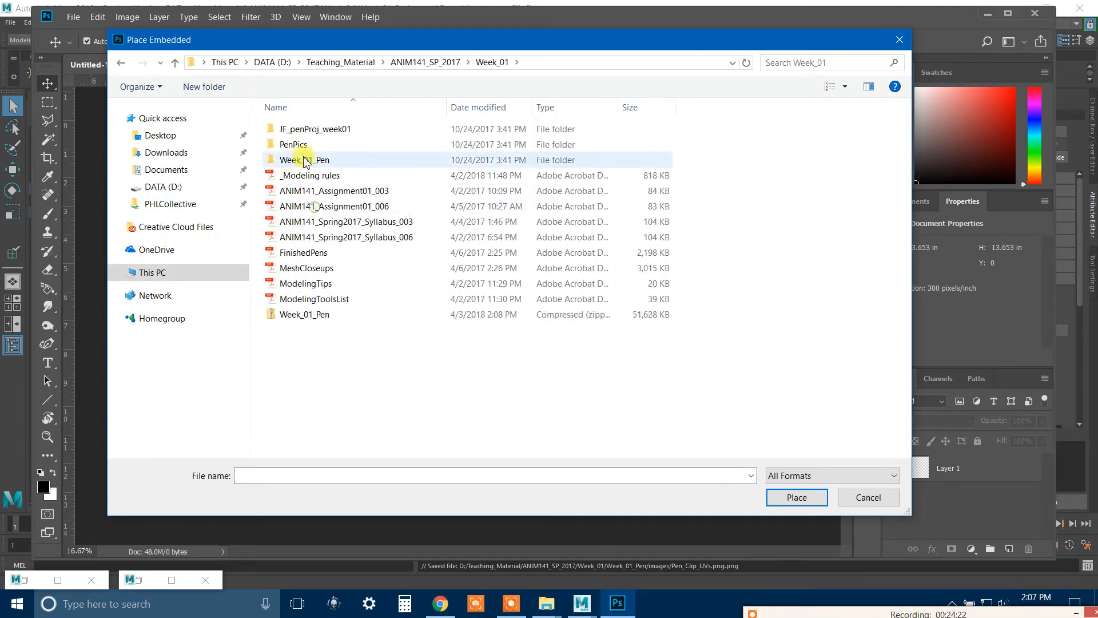
{"action": "double_click", "coordinate": [300, 161]}
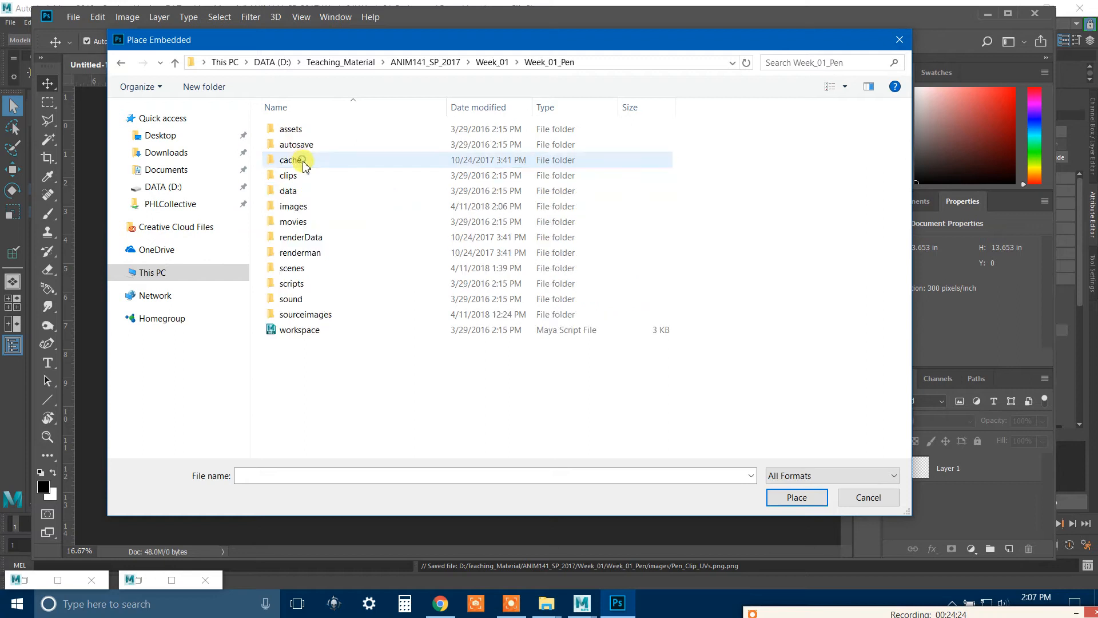
{"action": "double_click", "coordinate": [309, 207]}
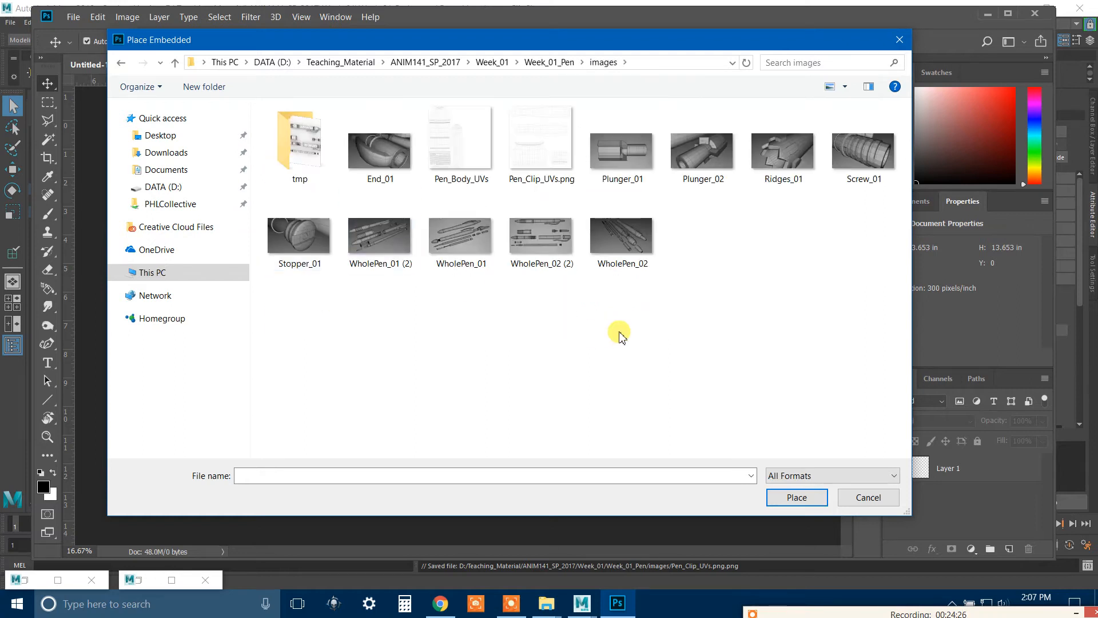
{"action": "double_click", "coordinate": [547, 153]}
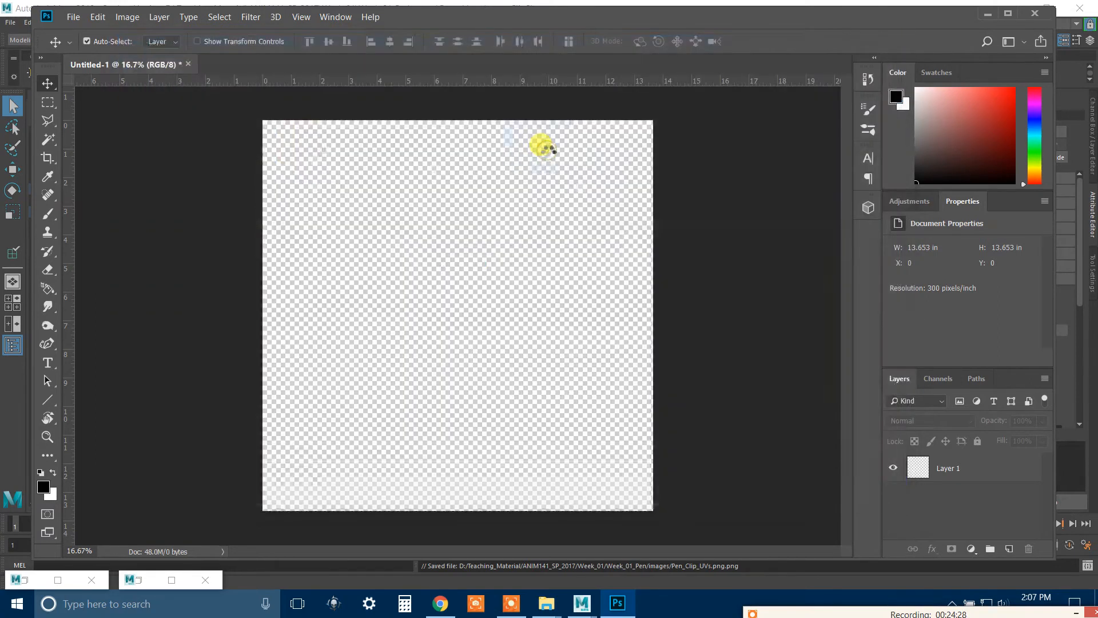
{"action": "left_click", "coordinate": [530, 41]}
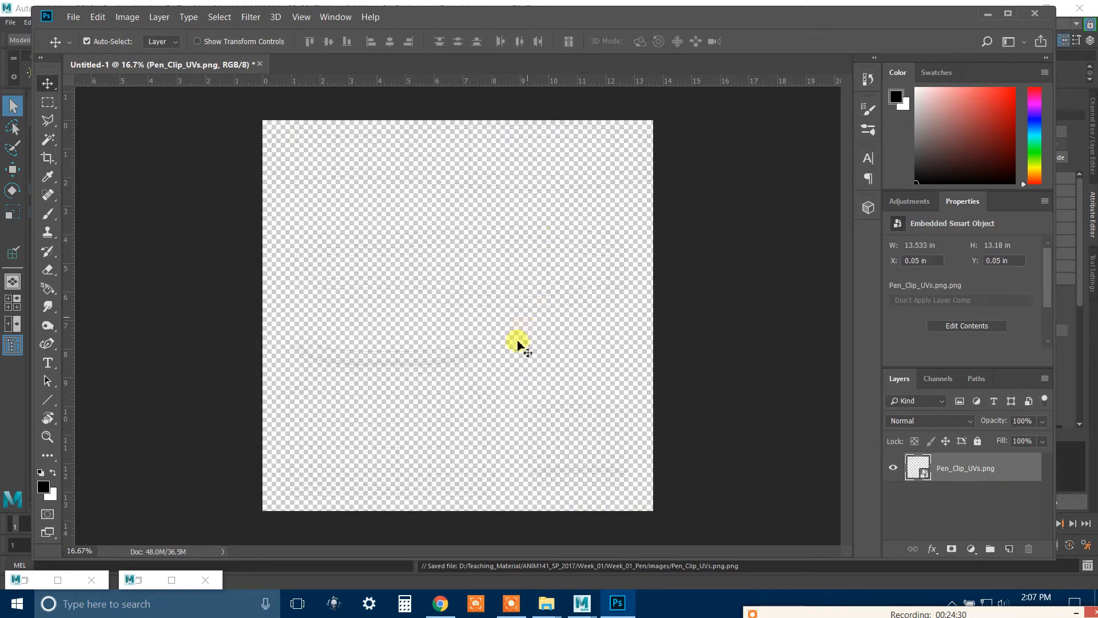
Step: Examine the placed UV wireframe lines at several zoom levels to check their clarity on the transparent canvas
{"action": "key", "text": "z"}
{"action": "left_click", "coordinate": [462, 368]}
{"action": "left_click", "coordinate": [461, 368]}
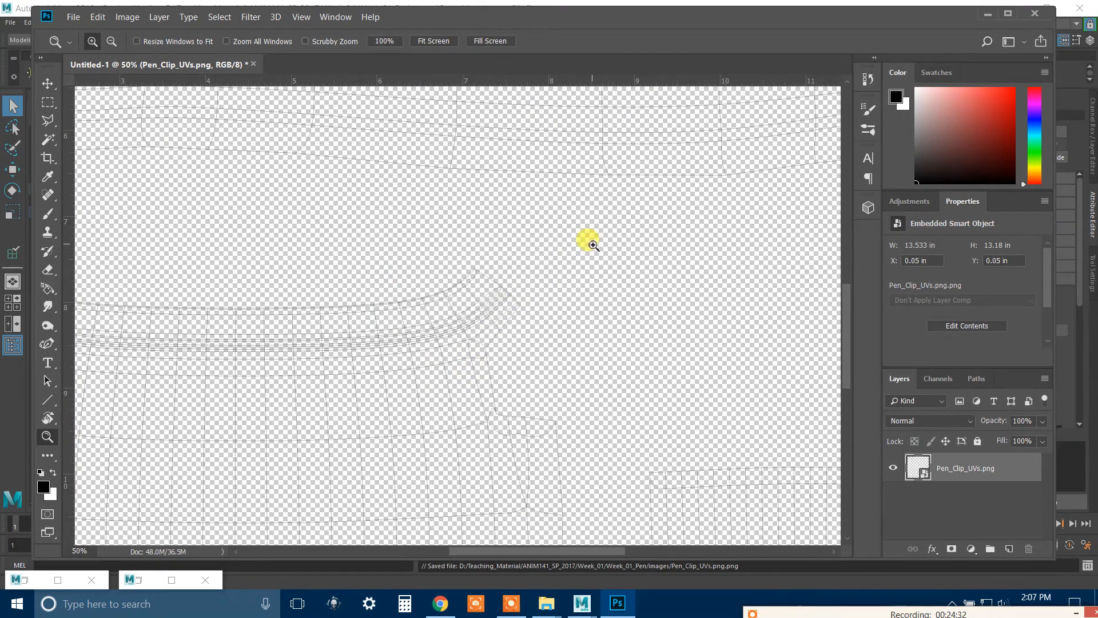
{"action": "left_click", "coordinate": [559, 418]}
{"action": "left_click", "coordinate": [574, 335]}
{"action": "left_click", "coordinate": [574, 336]}
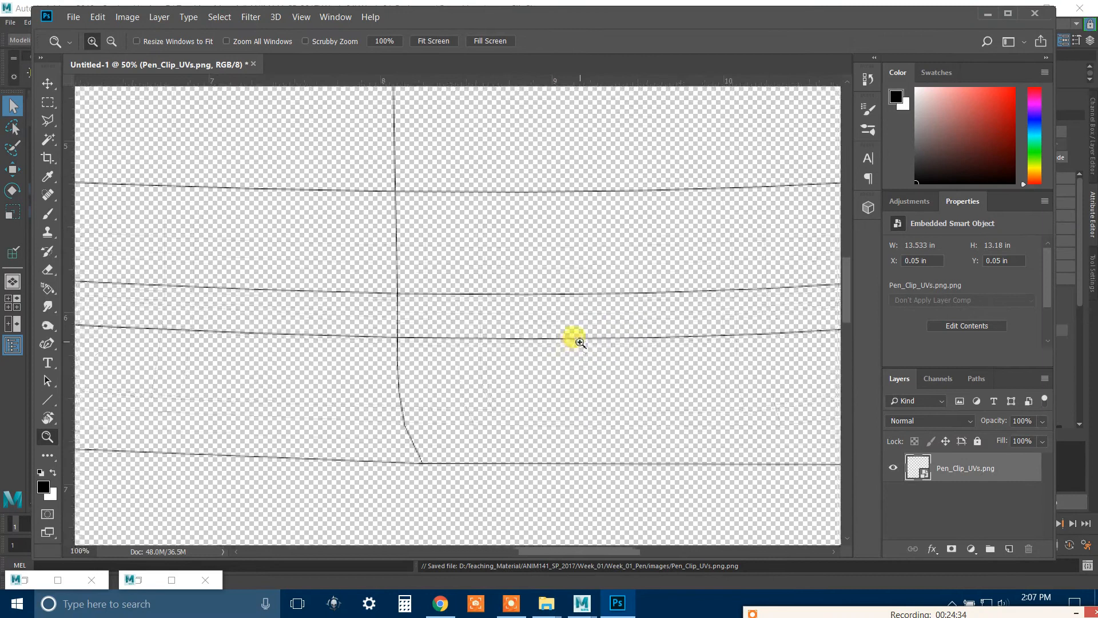
{"action": "left_click", "coordinate": [581, 342]}
{"action": "left_click", "coordinate": [581, 342], "text": "alt"}
{"action": "left_click", "coordinate": [581, 342], "text": "alt"}
{"action": "left_click", "coordinate": [581, 342], "text": "alt"}
{"action": "left_click", "coordinate": [582, 342], "text": "alt"}
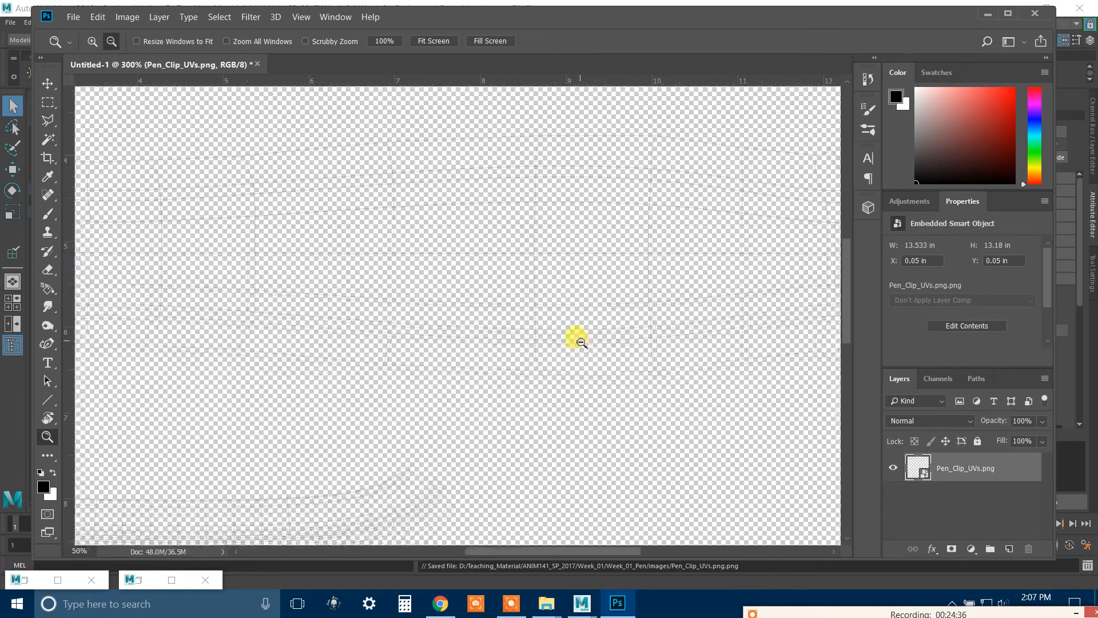
{"action": "left_click", "coordinate": [581, 343], "text": "alt"}
{"action": "left_click", "coordinate": [582, 343], "text": "alt"}
{"action": "left_click", "coordinate": [582, 342]}
{"action": "key", "text": "v"}
{"action": "left_click_drag", "start_coordinate": [593, 350], "coordinate": [499, 285]}
Step: Open PenLabel.psd from the Week_02_Pen project's sourceimages folder
{"action": "left_click", "coordinate": [74, 16]}
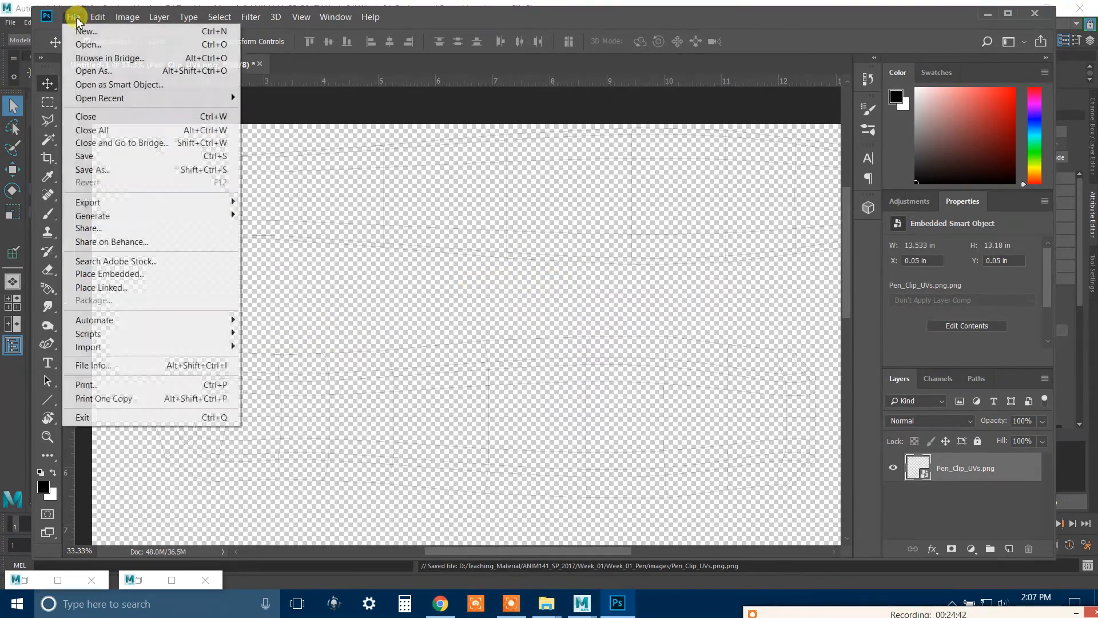
{"action": "left_click", "coordinate": [81, 39]}
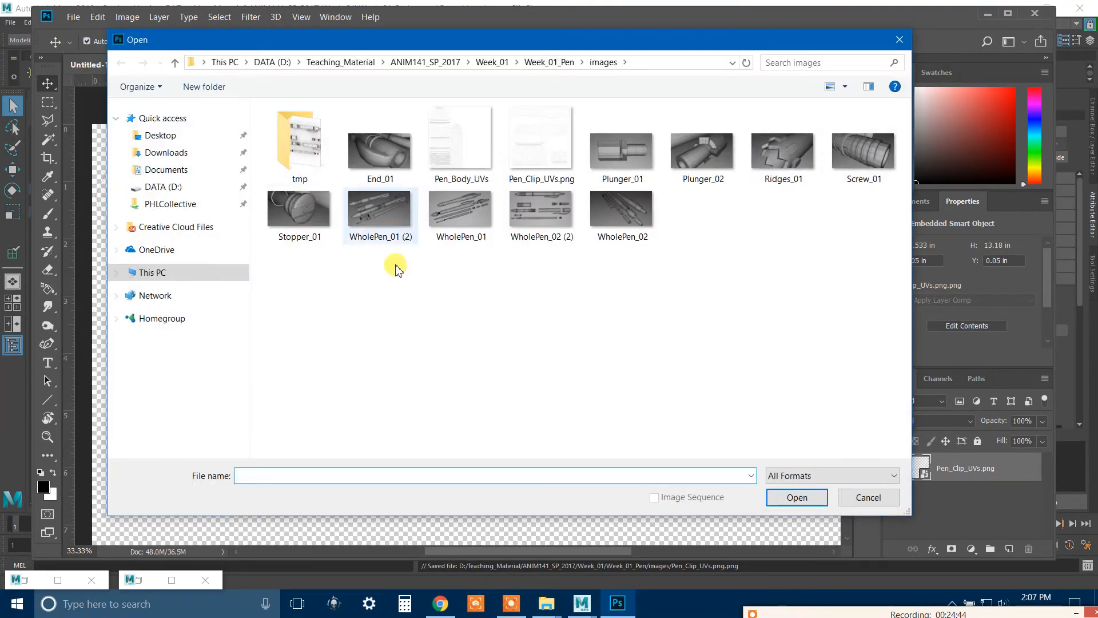
{"action": "left_click", "coordinate": [550, 62]}
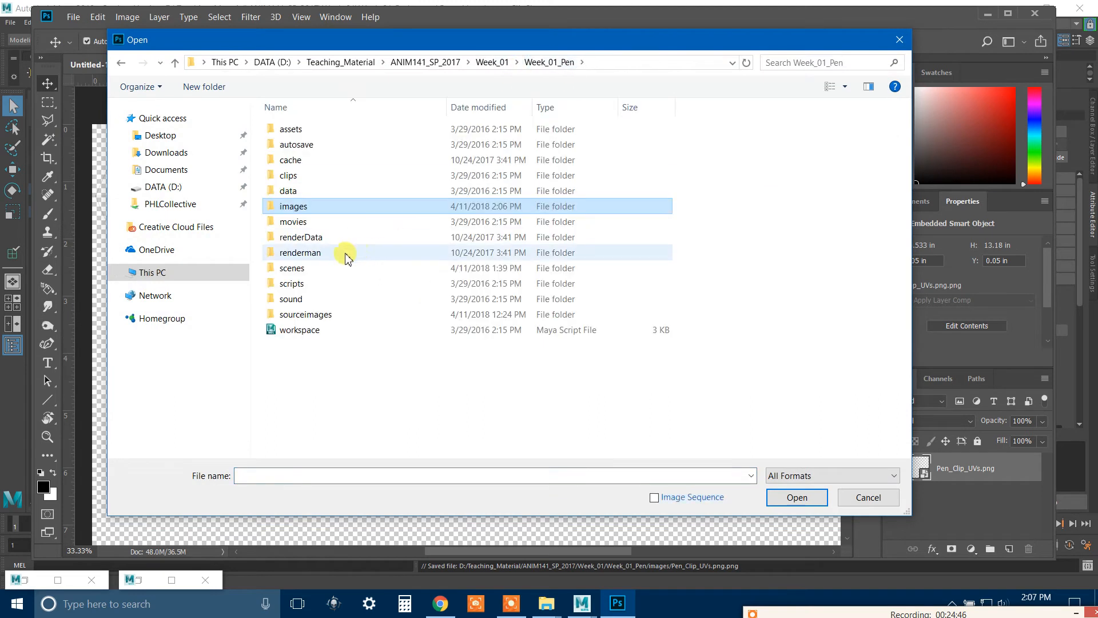
{"action": "double_click", "coordinate": [319, 314]}
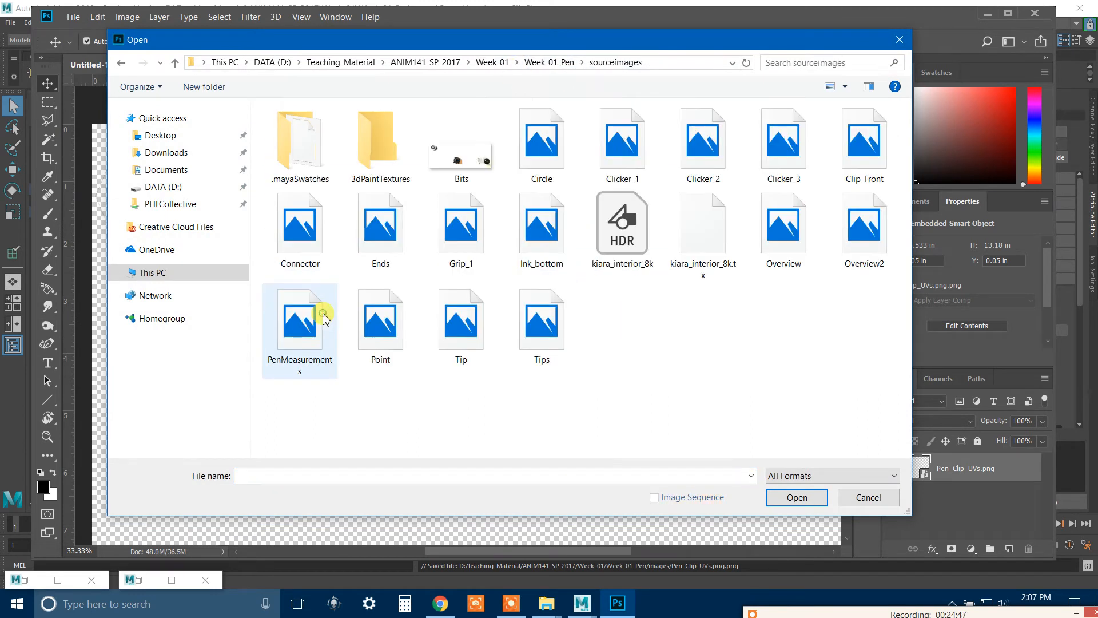
{"action": "left_click", "coordinate": [540, 62]}
{"action": "left_click", "coordinate": [492, 61]}
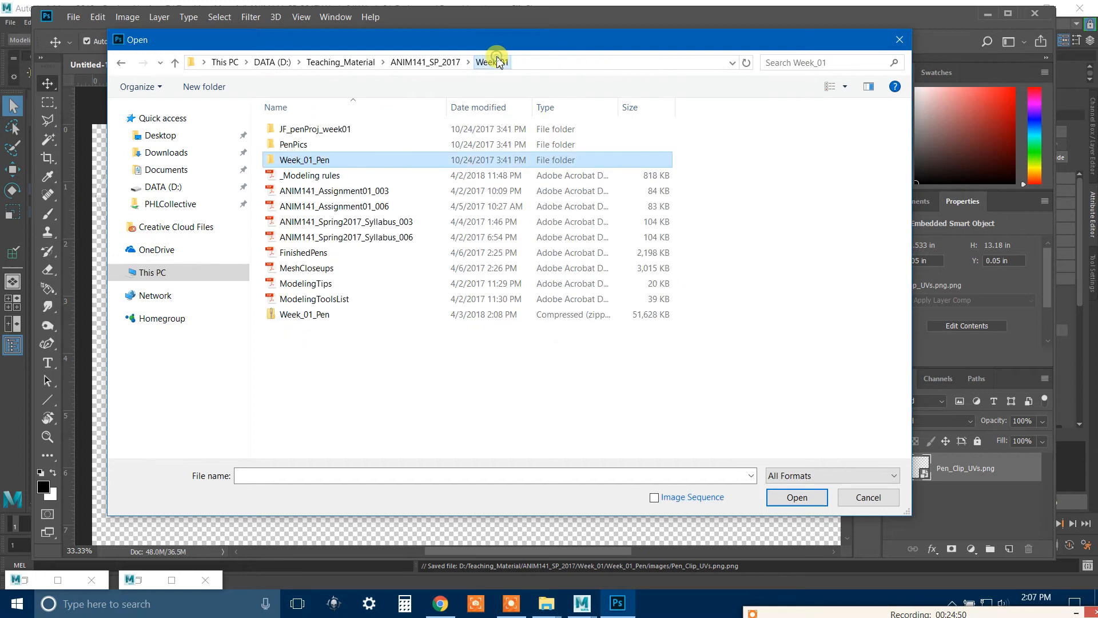
{"action": "left_click", "coordinate": [329, 148]}
{"action": "double_click", "coordinate": [329, 148]}
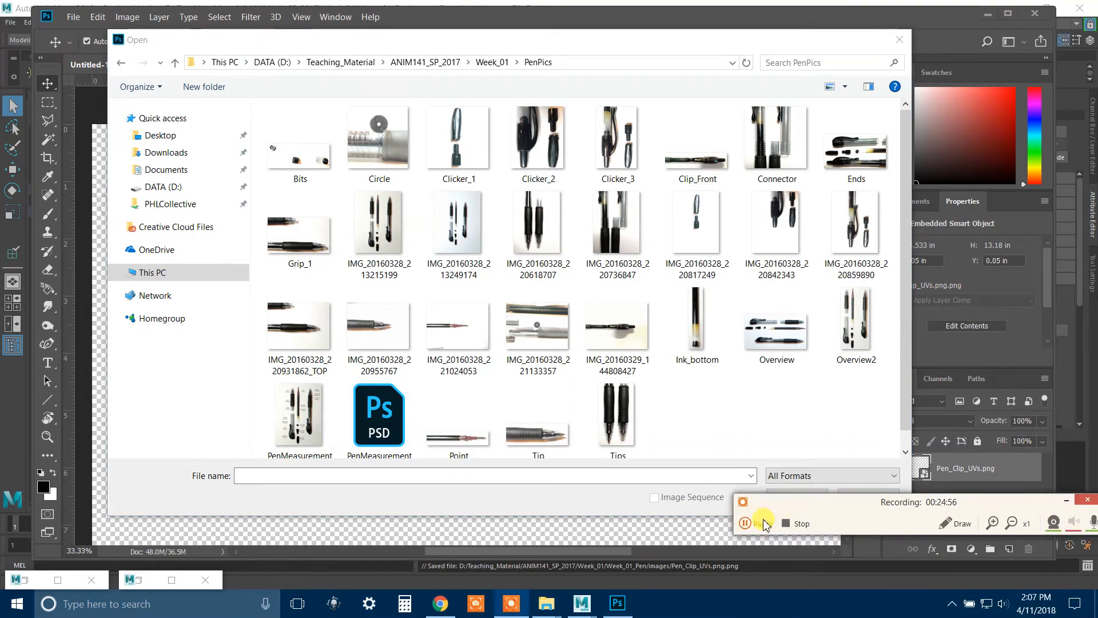
{"action": "left_click", "coordinate": [753, 523]}
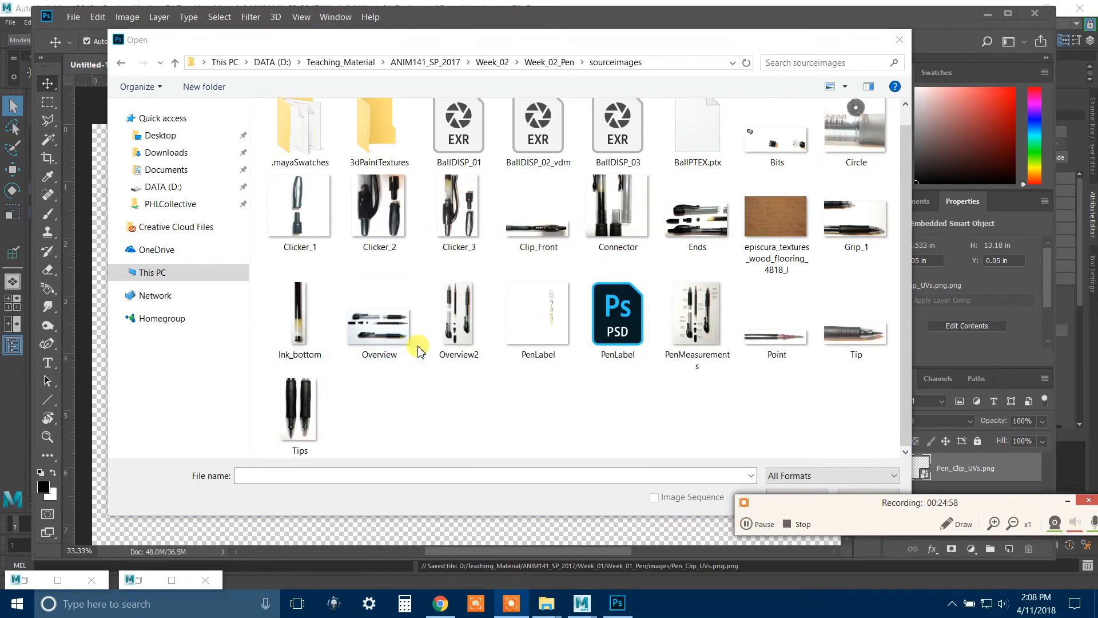
{"action": "double_click", "coordinate": [624, 326]}
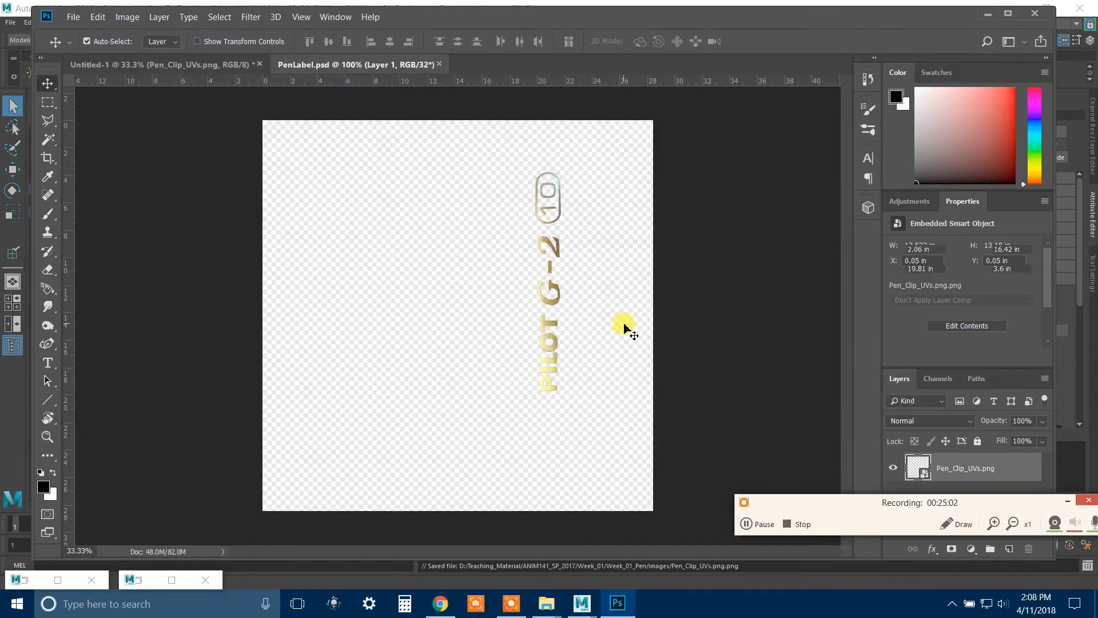
Step: Disable the layer mask on Layer 1 of PenLabel.psd
{"action": "left_click_drag", "start_coordinate": [921, 502], "coordinate": [804, 583]}
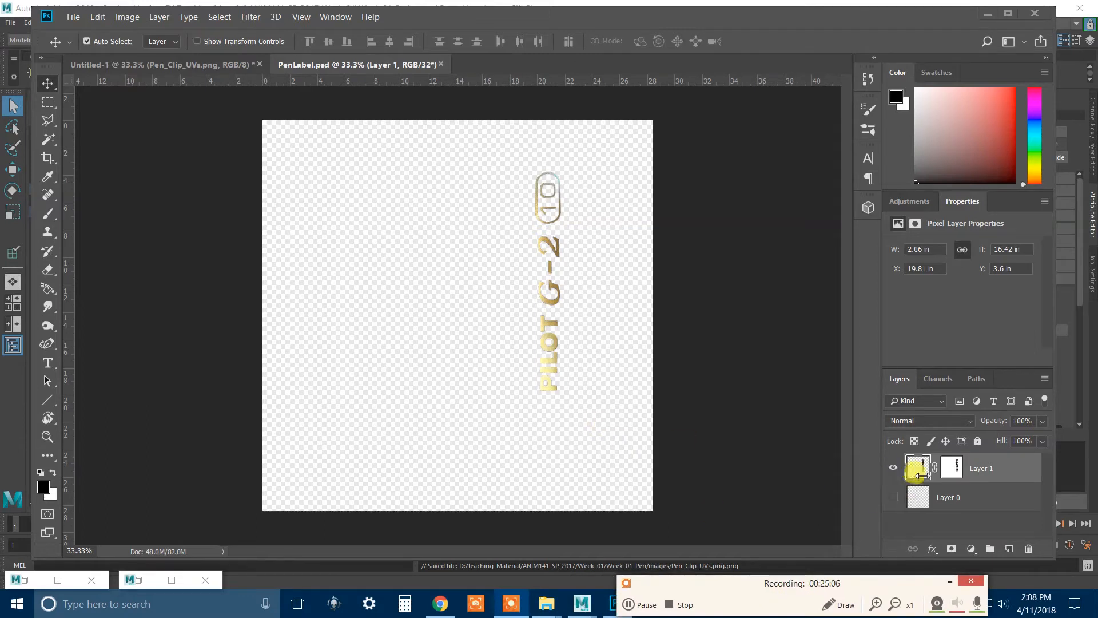
{"action": "right_click", "coordinate": [958, 471]}
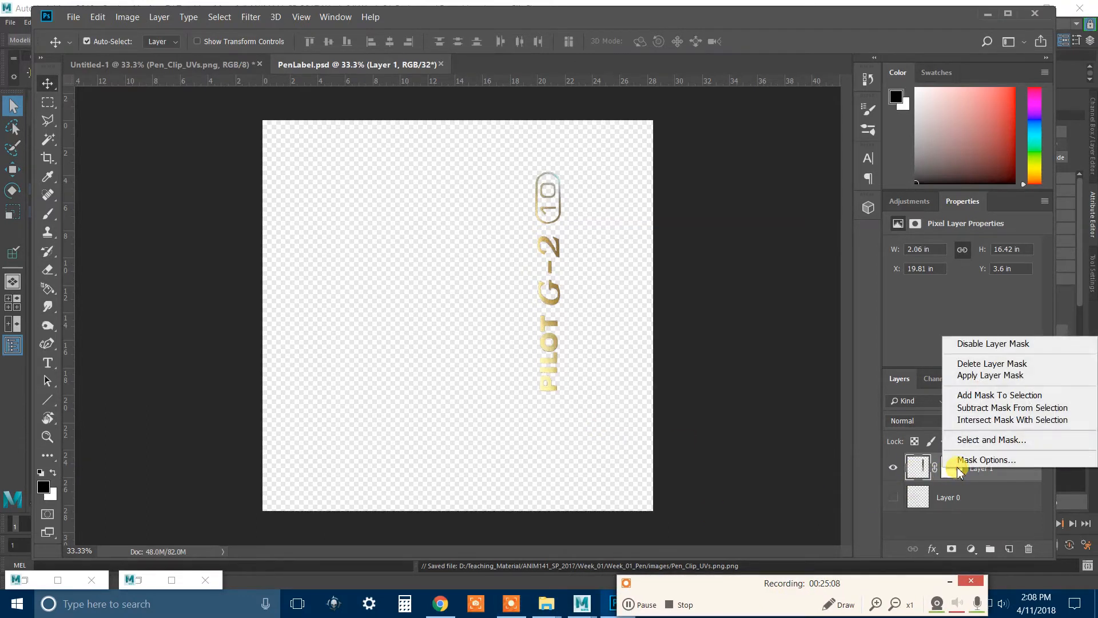
{"action": "left_click", "coordinate": [972, 343]}
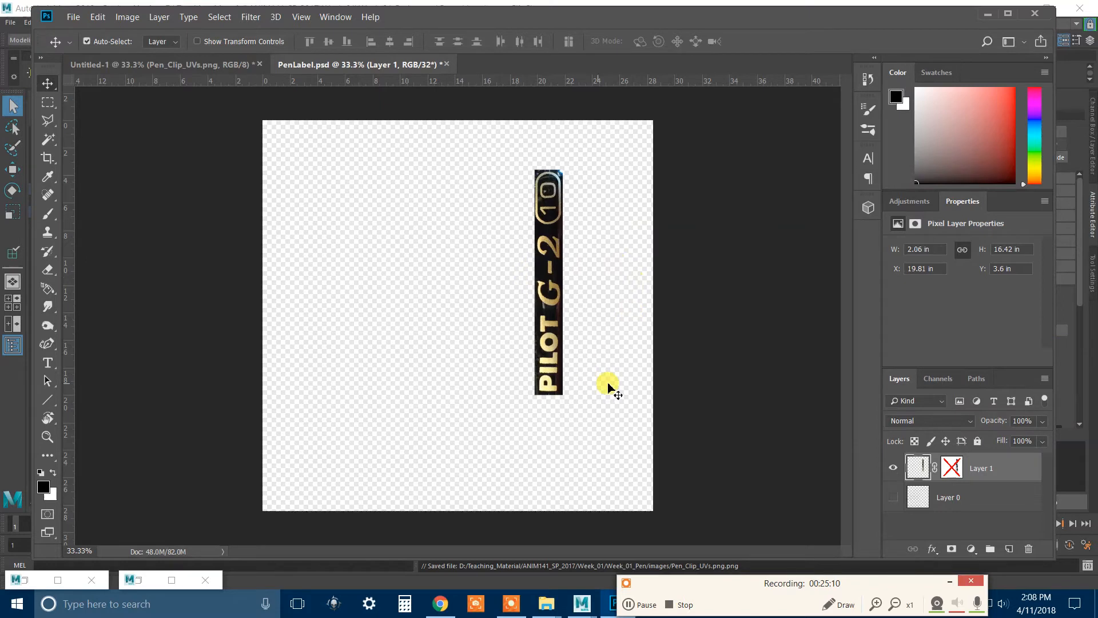
Step: Open the reference photo Clip_Front from the Week_01 PenPics folder, examine the clip's lettering, and close the photo and folder
{"action": "mouse_move", "coordinate": [552, 606]}
{"action": "left_click", "coordinate": [538, 549]}
{"action": "scroll", "coordinate": [432, 287], "scroll_direction": "up", "scroll_amount": 4}
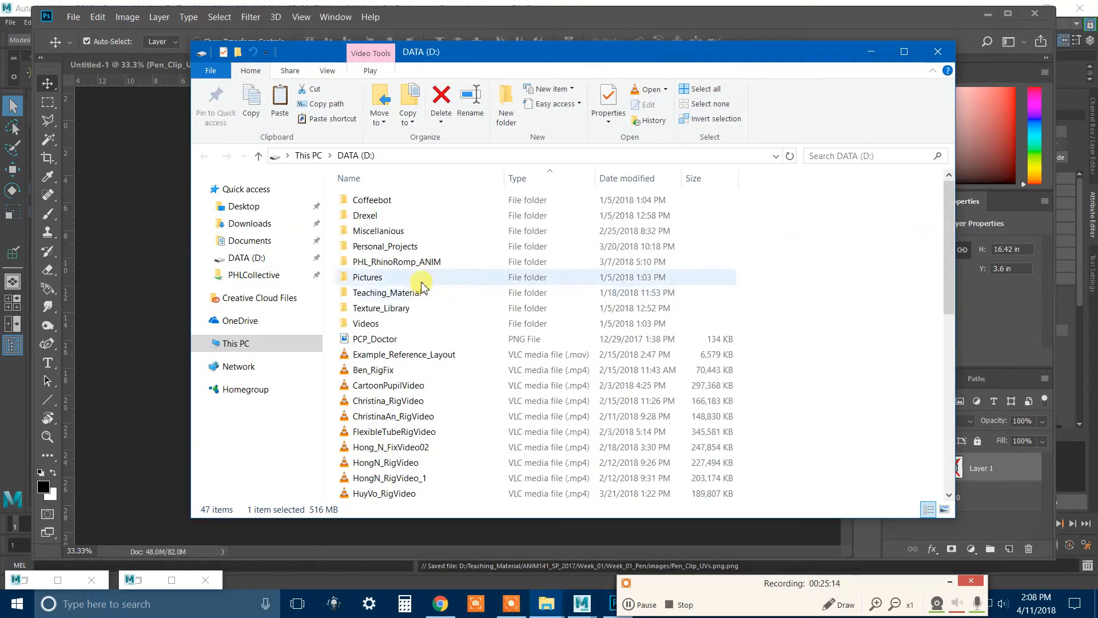
{"action": "double_click", "coordinate": [405, 289]}
{"action": "double_click", "coordinate": [378, 246]}
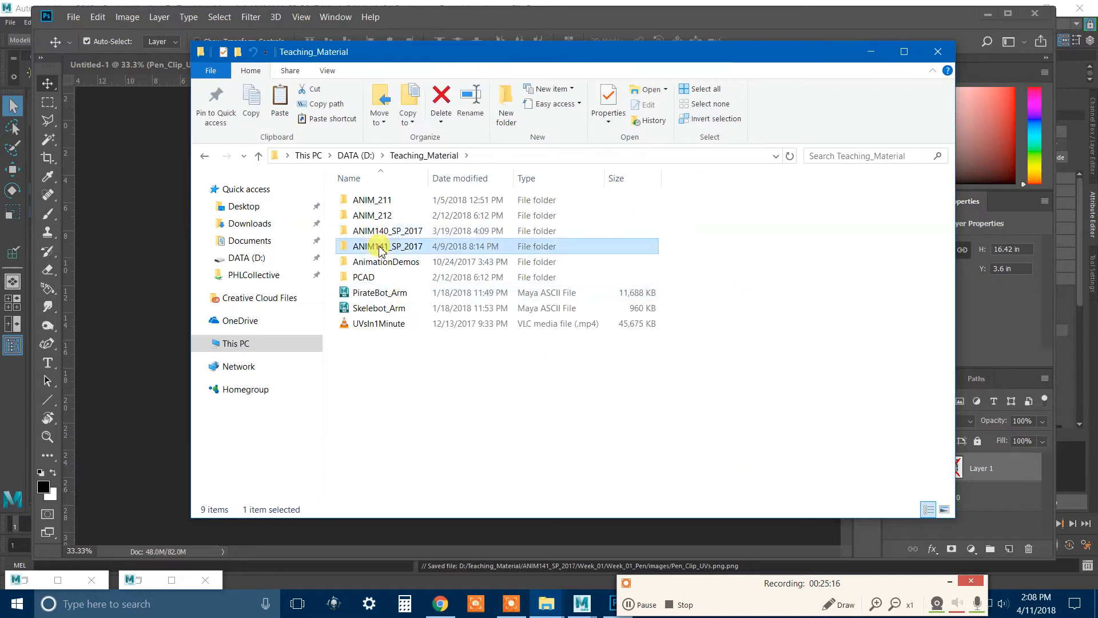
{"action": "left_click", "coordinate": [388, 281]}
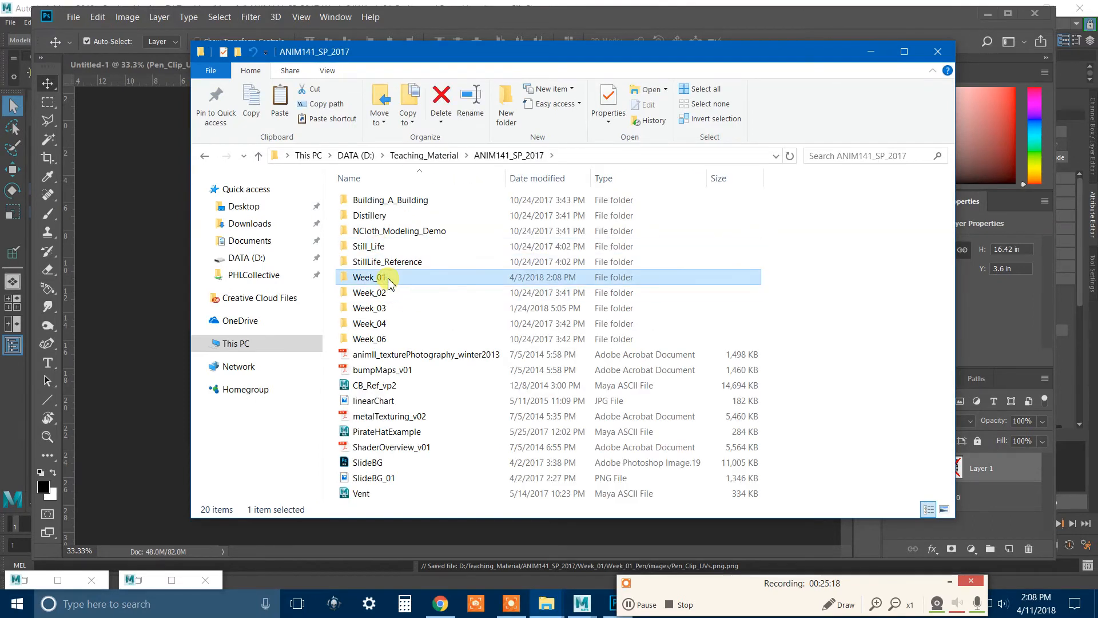
{"action": "double_click", "coordinate": [387, 282]}
{"action": "double_click", "coordinate": [389, 216]}
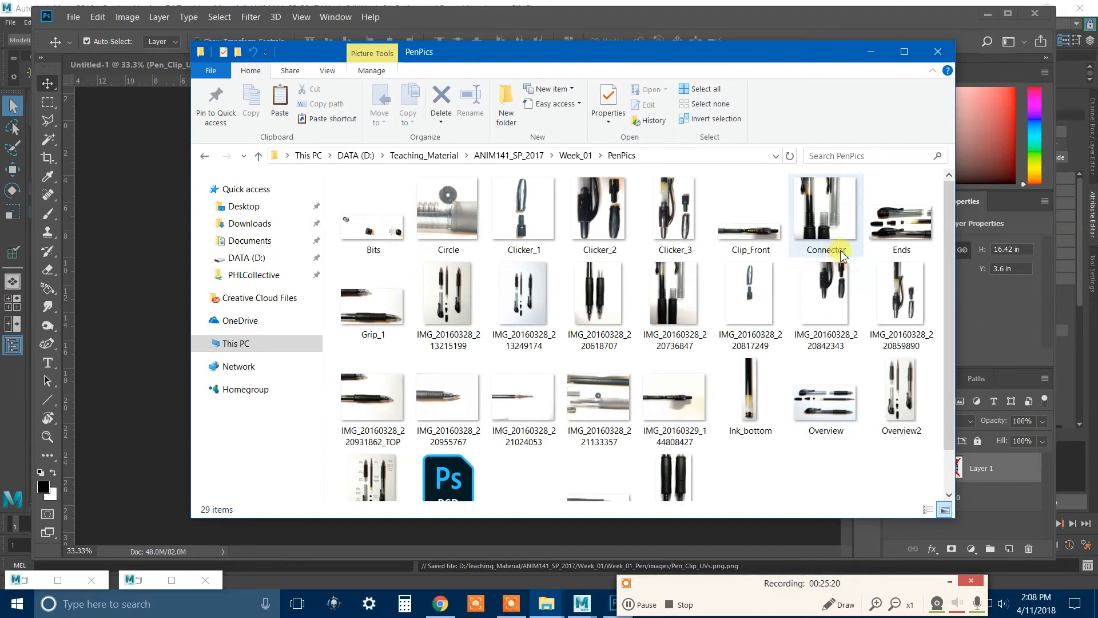
{"action": "double_click", "coordinate": [750, 212]}
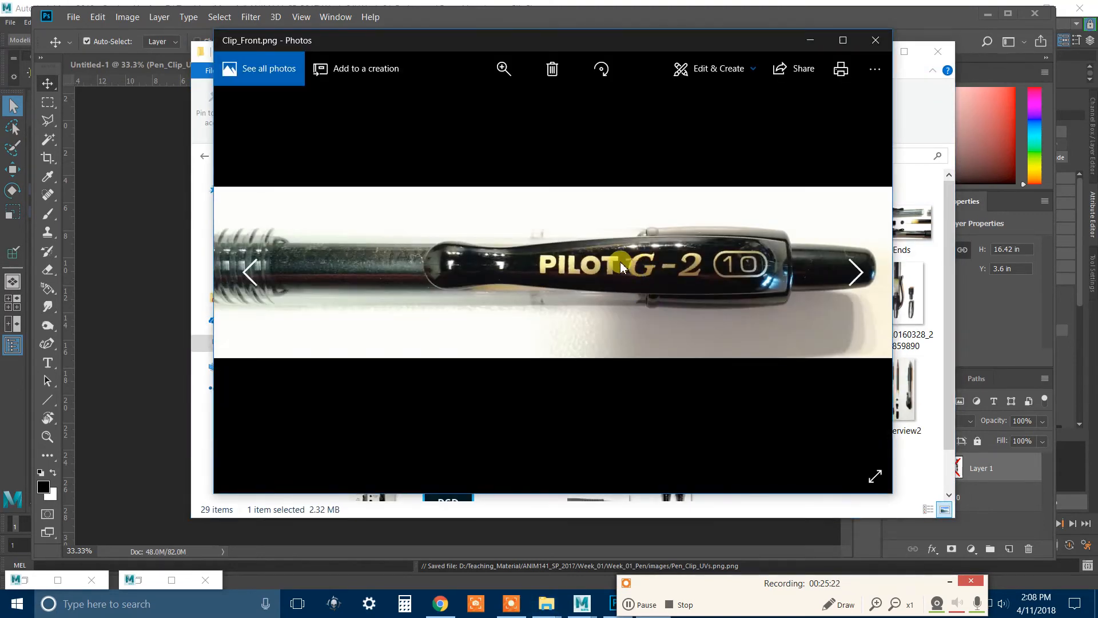
{"action": "scroll", "coordinate": [615, 283], "scroll_direction": "down", "scroll_amount": 1}
{"action": "scroll", "coordinate": [615, 284], "scroll_direction": "up", "scroll_amount": 1}
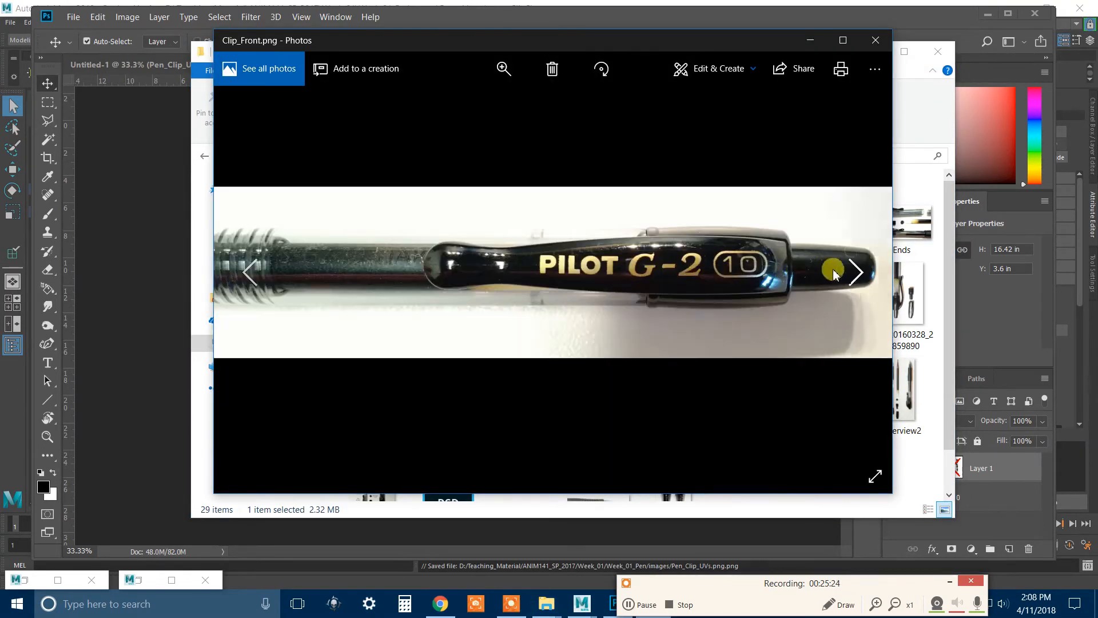
{"action": "left_click", "coordinate": [876, 40]}
{"action": "left_click", "coordinate": [937, 51]}
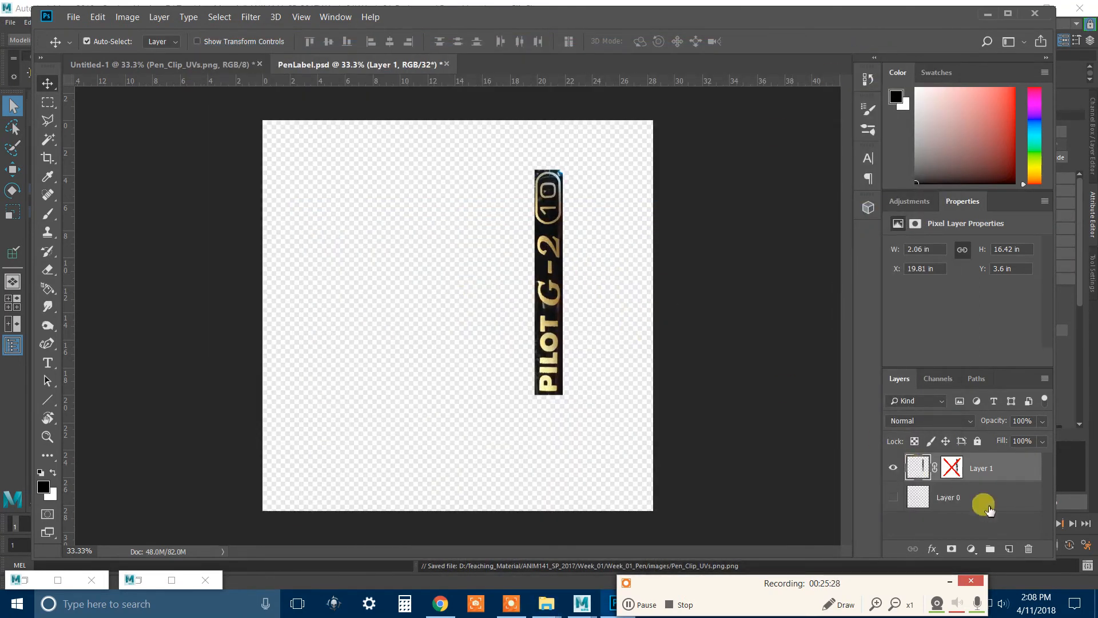
Step: Examine the unmasked label artwork in PenLabel.psd up close, from the G-2 lettering to the outlined 10
{"action": "left_click", "coordinate": [988, 509]}
{"action": "left_click", "coordinate": [553, 277]}
{"action": "left_click", "coordinate": [551, 275]}
{"action": "left_click", "coordinate": [552, 275]}
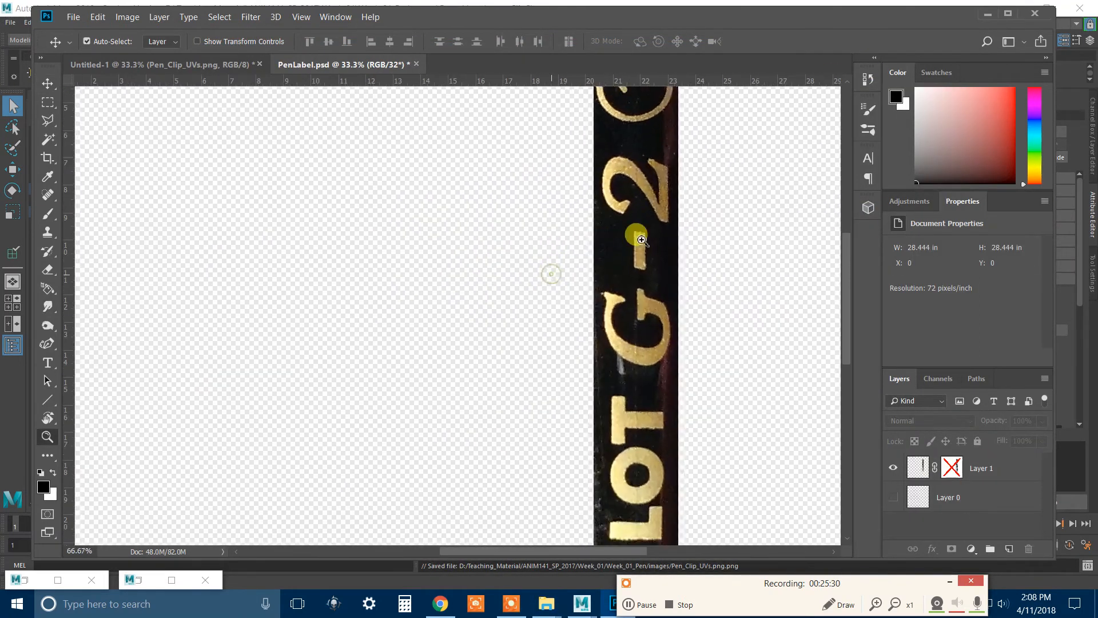
{"action": "left_click", "coordinate": [660, 226]}
{"action": "left_click_drag", "start_coordinate": [678, 206], "coordinate": [621, 516]}
{"action": "left_click_drag", "start_coordinate": [614, 211], "coordinate": [640, 338]}
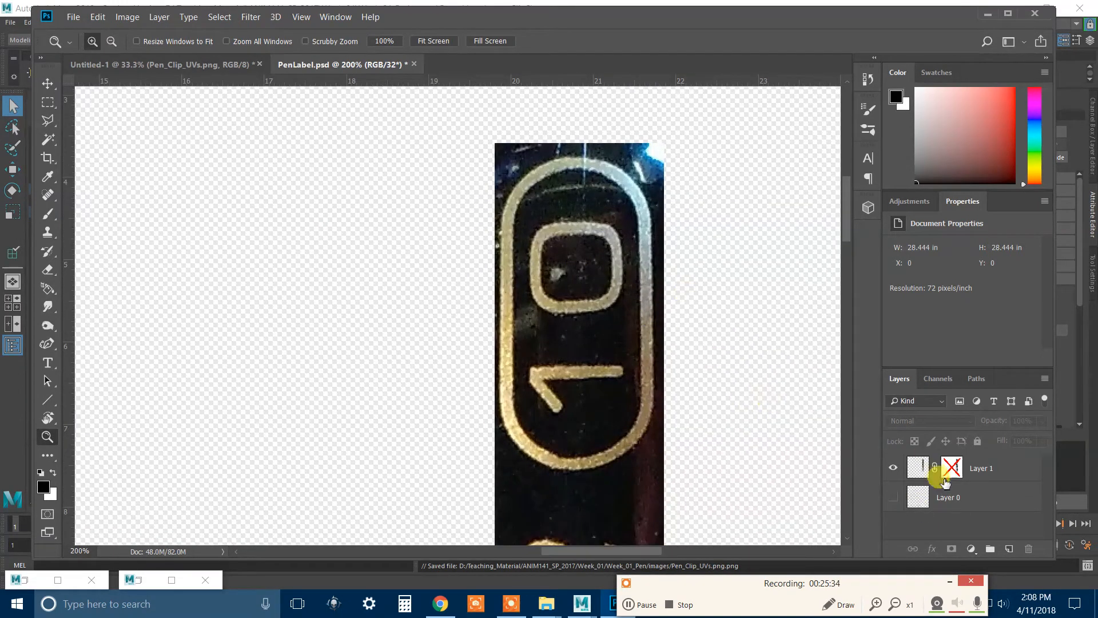
Step: Re-enable the layer mask on Layer 1 of PenLabel.psd
{"action": "left_click", "coordinate": [963, 468], "text": "shift"}
{"action": "right_click", "coordinate": [955, 470]}
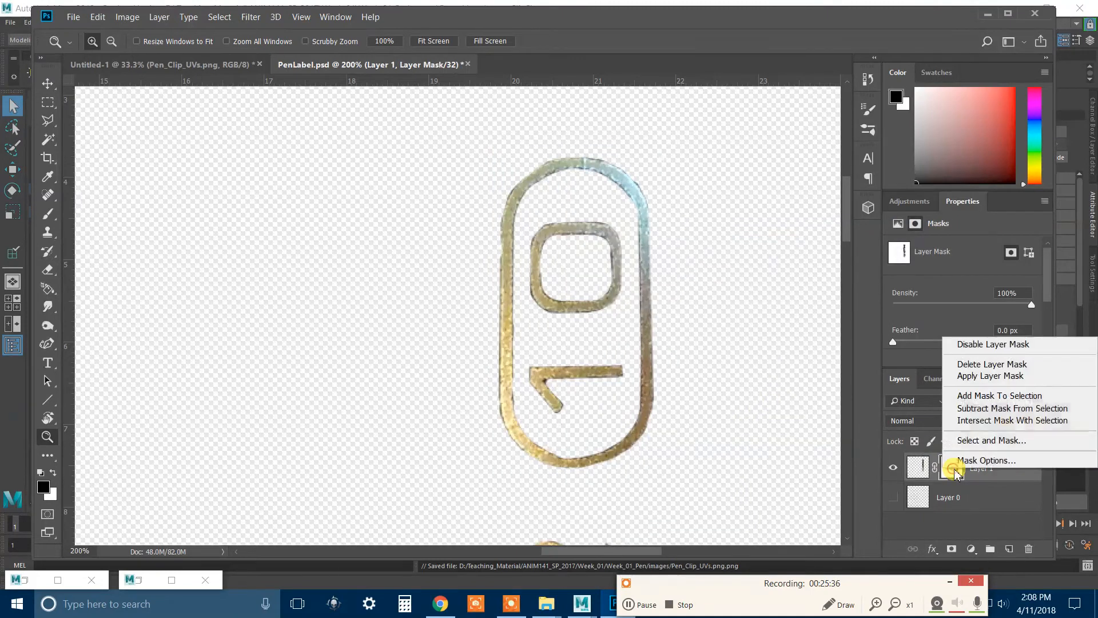
{"action": "left_click", "coordinate": [1026, 511]}
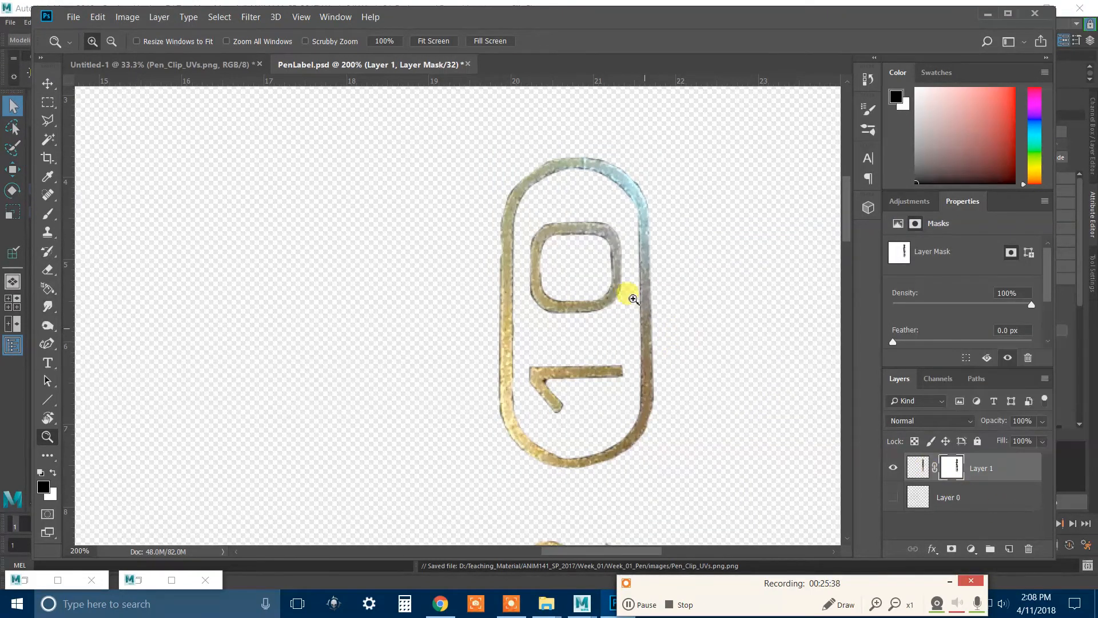
Step: Examine the masked gold lettering along the whole label, checking the edges of PILOT, G-2 and the outlined 10
{"action": "scroll", "coordinate": [633, 299], "scroll_direction": "down", "scroll_amount": 15}
{"action": "left_click_drag", "start_coordinate": [716, 407], "coordinate": [696, 137]}
{"action": "left_click_drag", "start_coordinate": [703, 326], "coordinate": [743, 415]}
{"action": "left_click_drag", "start_coordinate": [670, 234], "coordinate": [673, 371]}
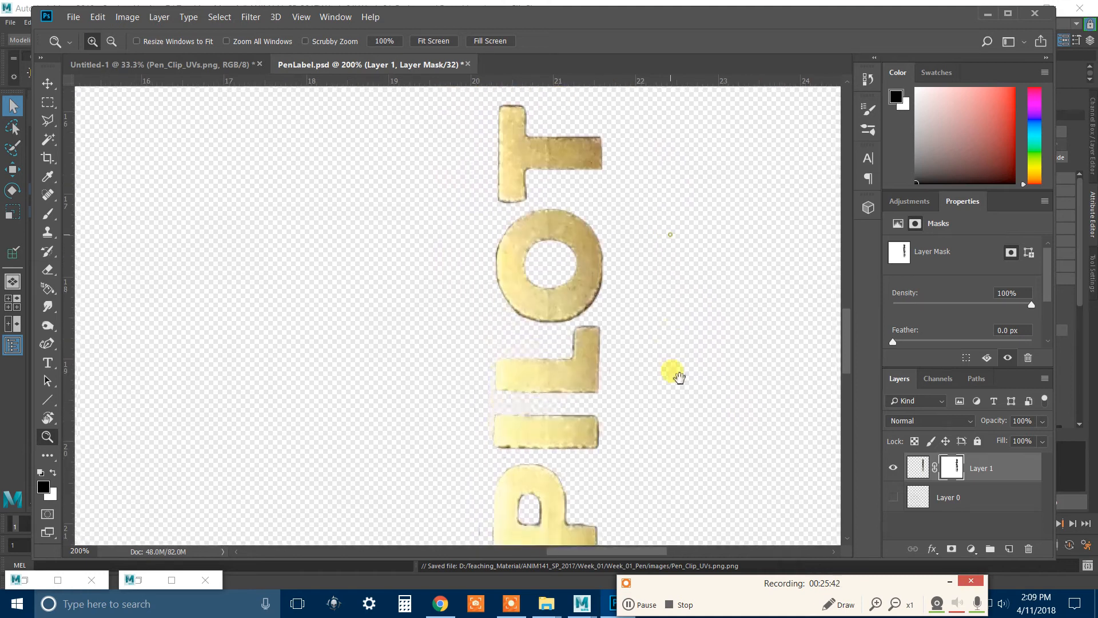
{"action": "scroll", "coordinate": [679, 377], "scroll_direction": "up", "scroll_amount": 15}
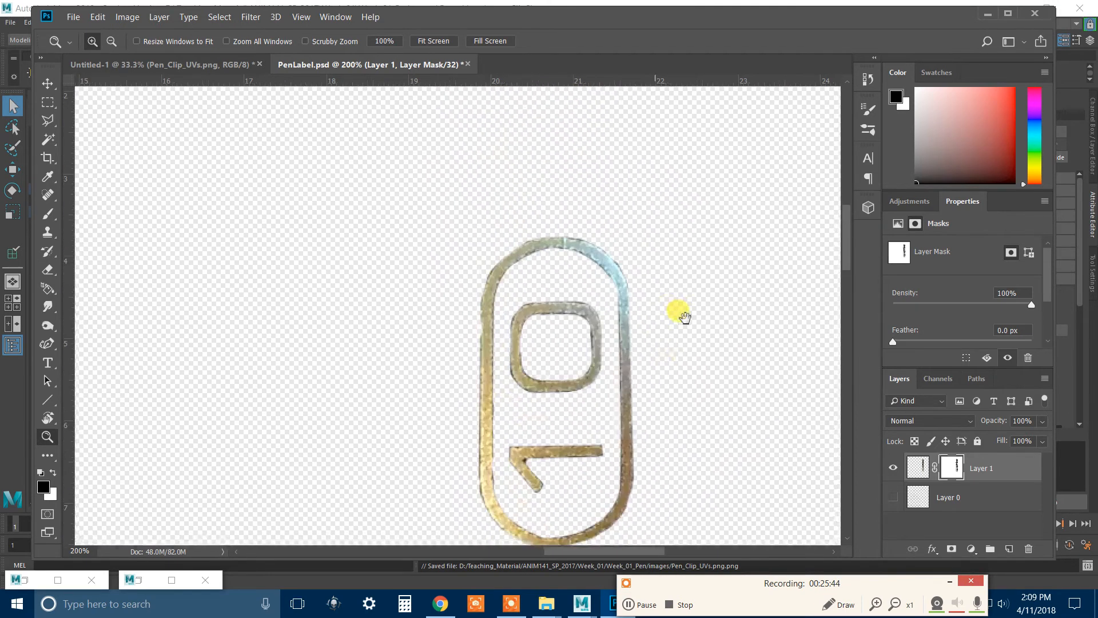
{"action": "left_click_drag", "start_coordinate": [684, 316], "coordinate": [688, 286]}
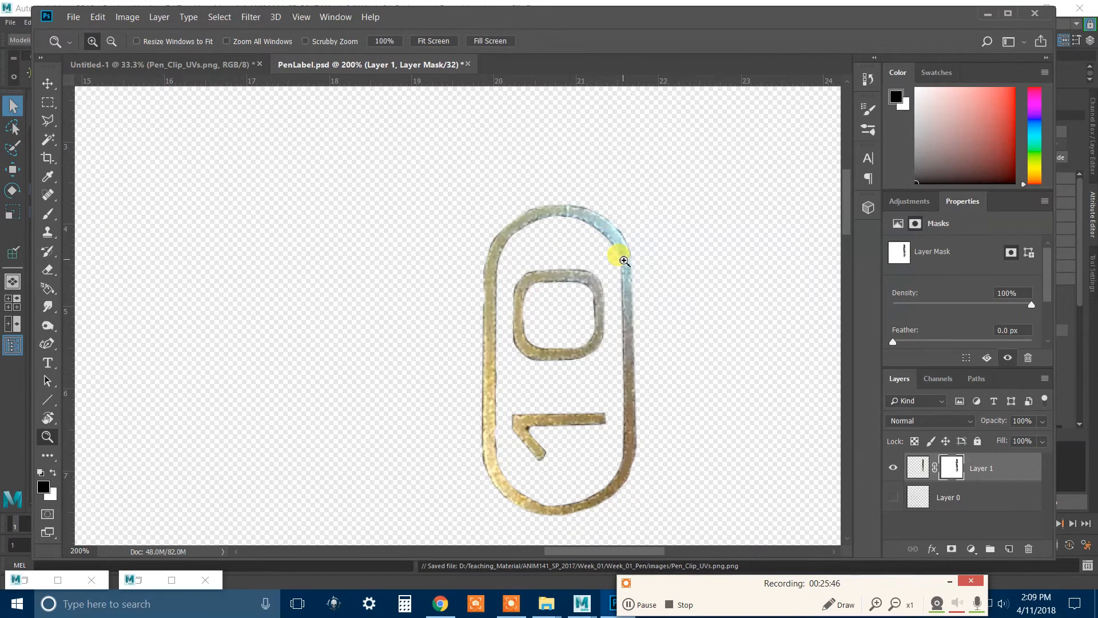
{"action": "scroll", "coordinate": [625, 261], "scroll_direction": "down", "scroll_amount": 5, "text": "alt"}
{"action": "scroll", "coordinate": [629, 256], "scroll_direction": "up", "scroll_amount": 2, "text": "alt"}
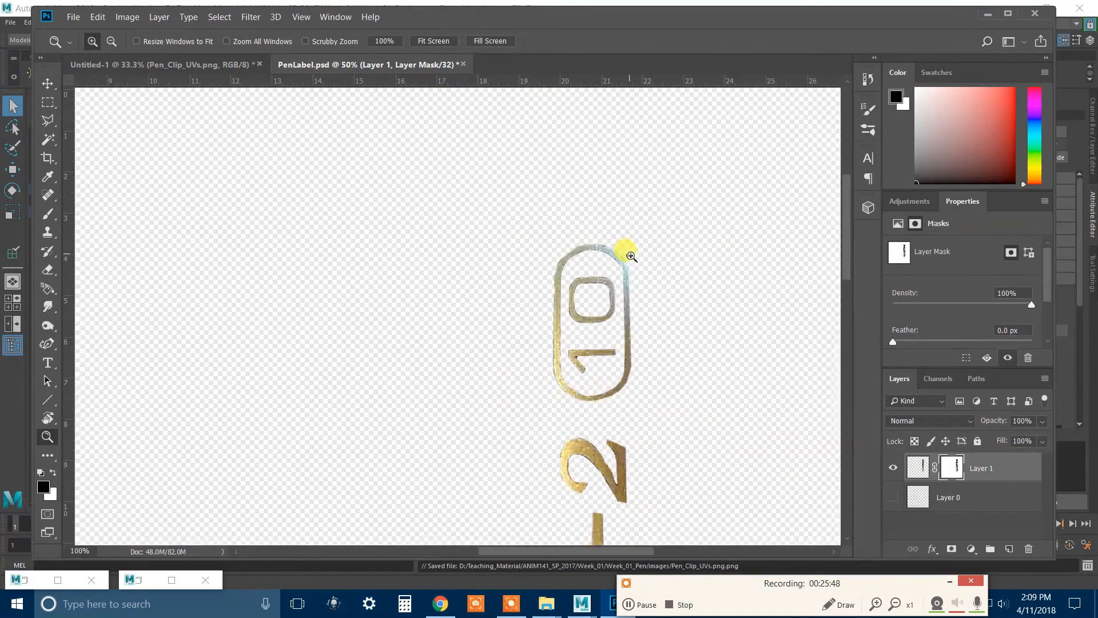
{"action": "scroll", "coordinate": [626, 266], "scroll_direction": "up", "scroll_amount": 3, "text": "alt"}
{"action": "scroll", "coordinate": [596, 288], "scroll_direction": "down", "scroll_amount": 3, "text": "alt"}
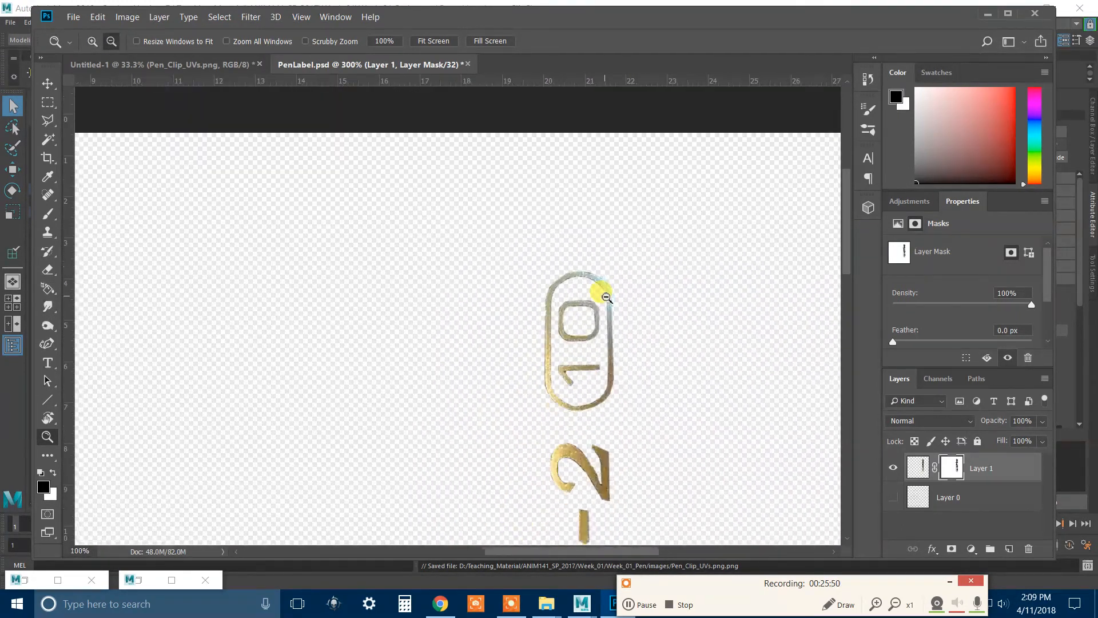
{"action": "scroll", "coordinate": [607, 298], "scroll_direction": "down", "scroll_amount": 3, "text": "alt"}
{"action": "left_click_drag", "start_coordinate": [643, 312], "coordinate": [651, 137]}
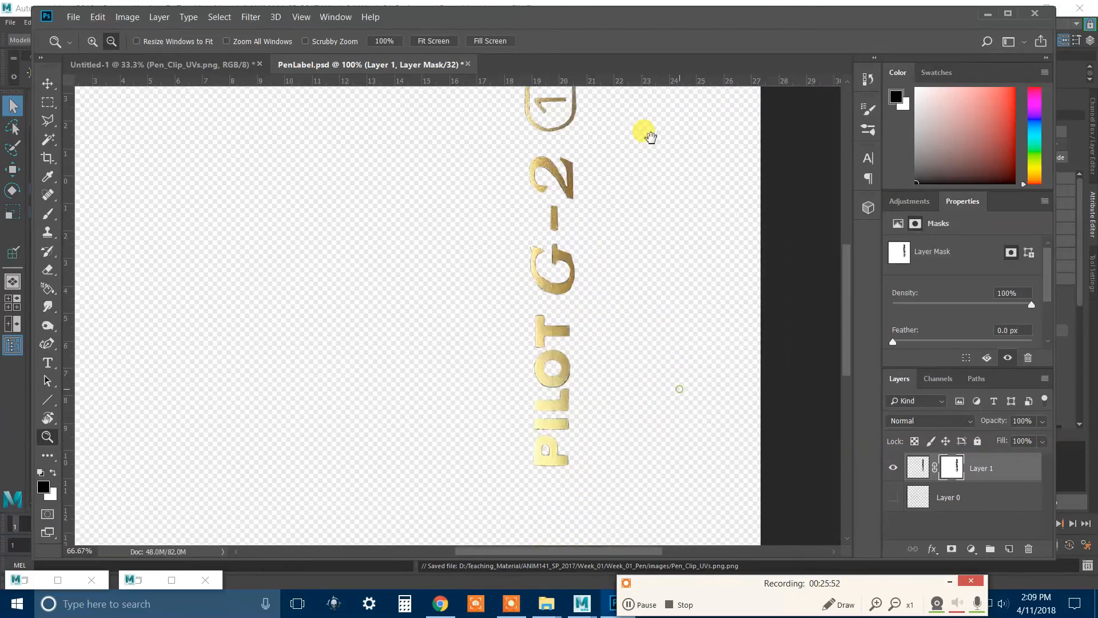
{"action": "left_click_drag", "start_coordinate": [618, 341], "coordinate": [635, 286]}
{"action": "scroll", "coordinate": [637, 286], "scroll_direction": "down", "scroll_amount": 2, "text": "alt"}
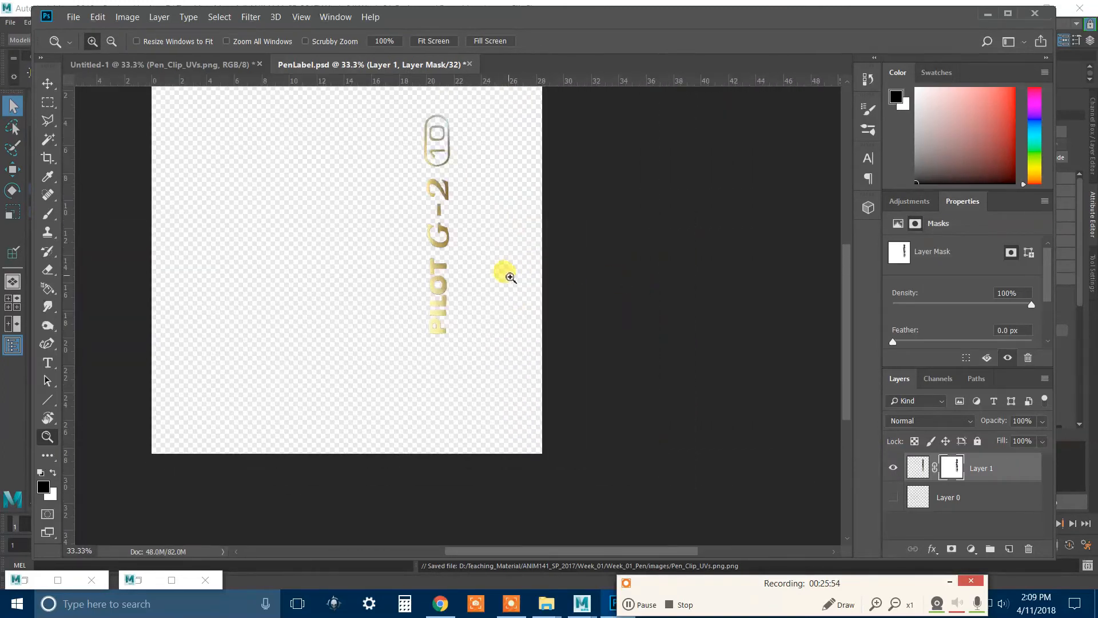
Step: Copy the masked label layer from PenLabel.psd into the Untitled-1 document, accepting the different bit depth
{"action": "key", "text": "v"}
{"action": "left_click_drag", "start_coordinate": [468, 256], "coordinate": [507, 306]}
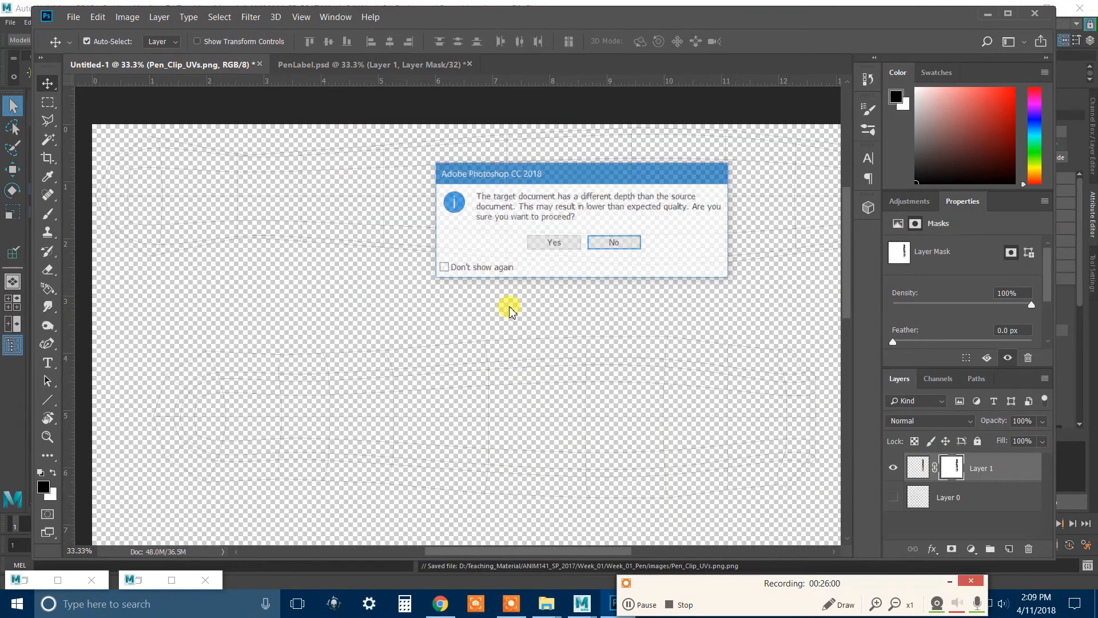
{"action": "left_click", "coordinate": [560, 247]}
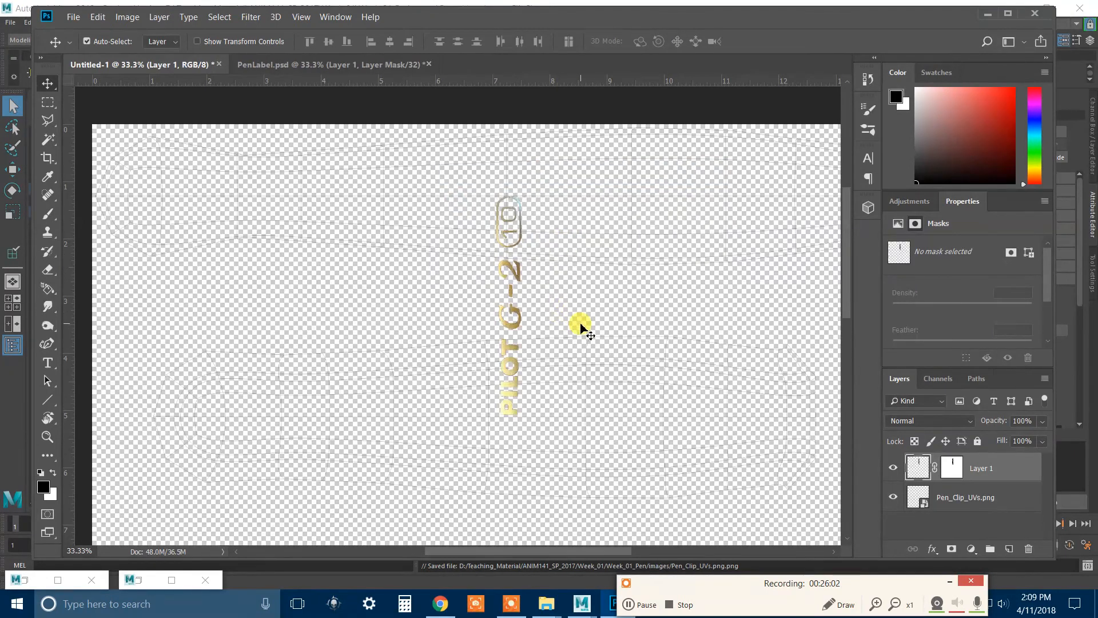
Step: Rotate Layer 1 by 90°, scale it to about 7.68 by 0.96 in, and place it over the second clip UV shell
{"action": "left_click", "coordinate": [985, 472]}
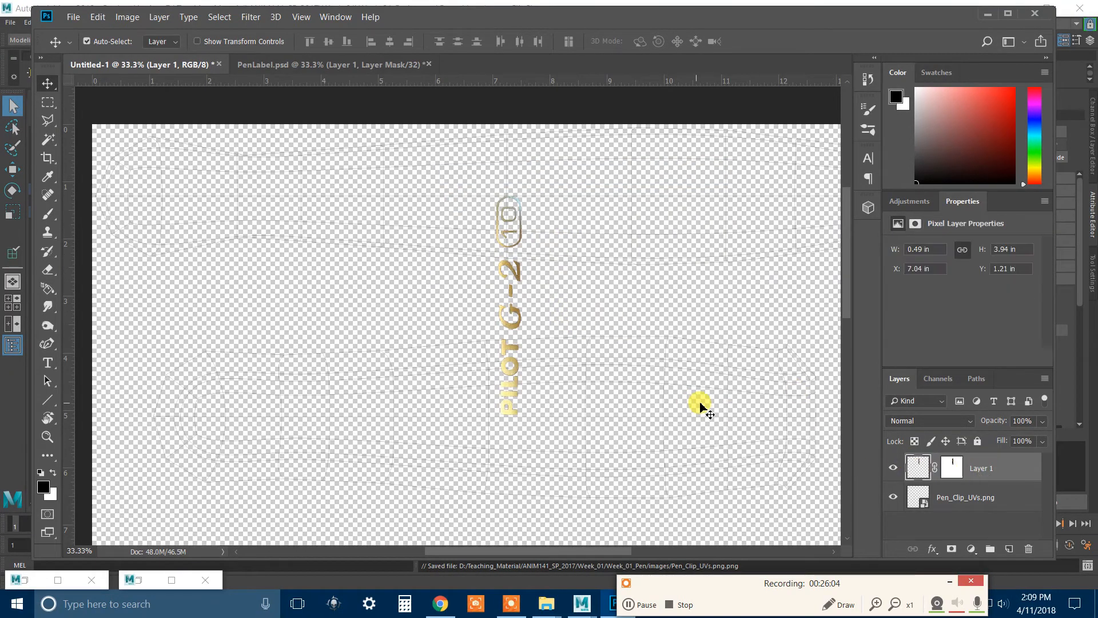
{"action": "key", "text": "ctrl+t"}
{"action": "left_click_drag", "start_coordinate": [542, 187], "coordinate": [829, 347]}
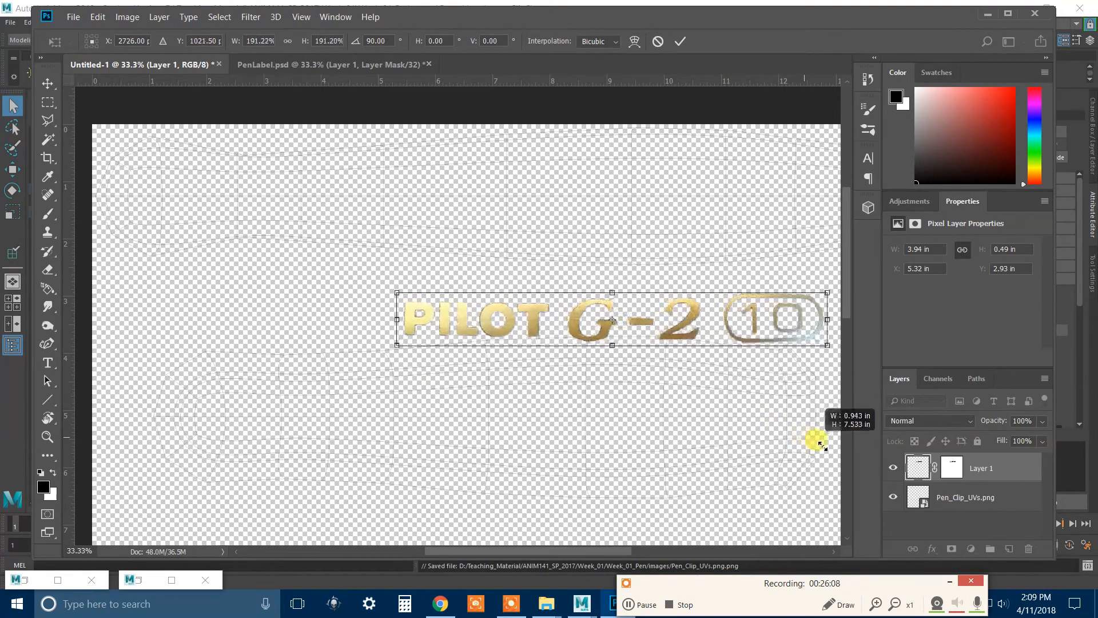
{"action": "left_click_drag", "start_coordinate": [672, 331], "coordinate": [607, 421]}
{"action": "left_click", "coordinate": [681, 41]}
Step: Move the Pen_Clip_UVs.png layer above Layer 1 and add a Stroke effect in black to it
{"action": "left_click_drag", "start_coordinate": [957, 512], "coordinate": [979, 478]}
{"action": "left_click", "coordinate": [940, 548]}
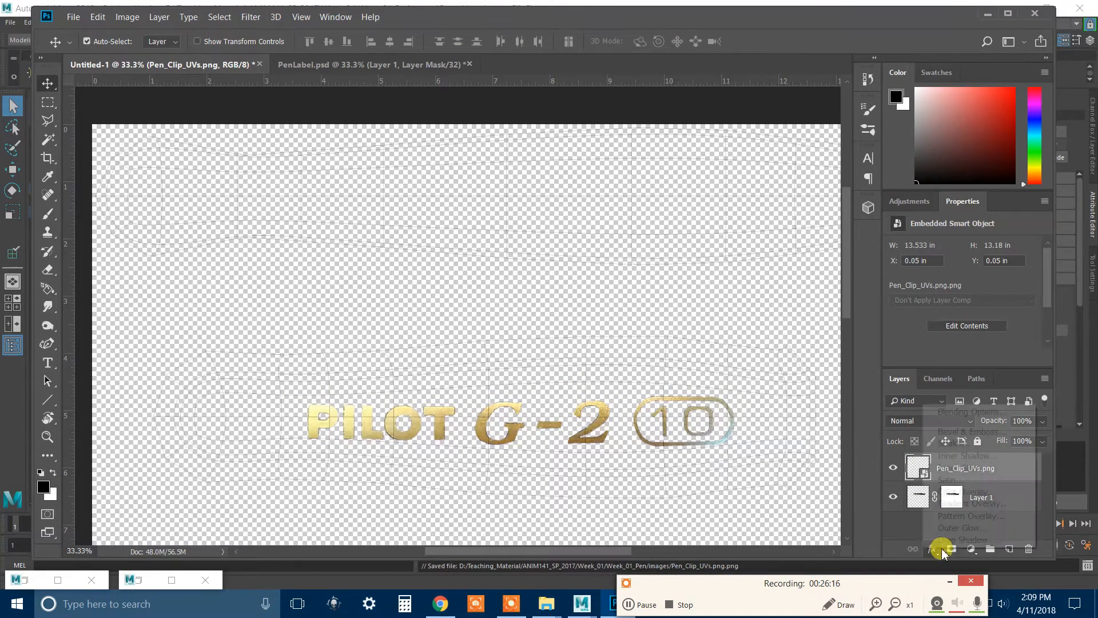
{"action": "left_click", "coordinate": [959, 442]}
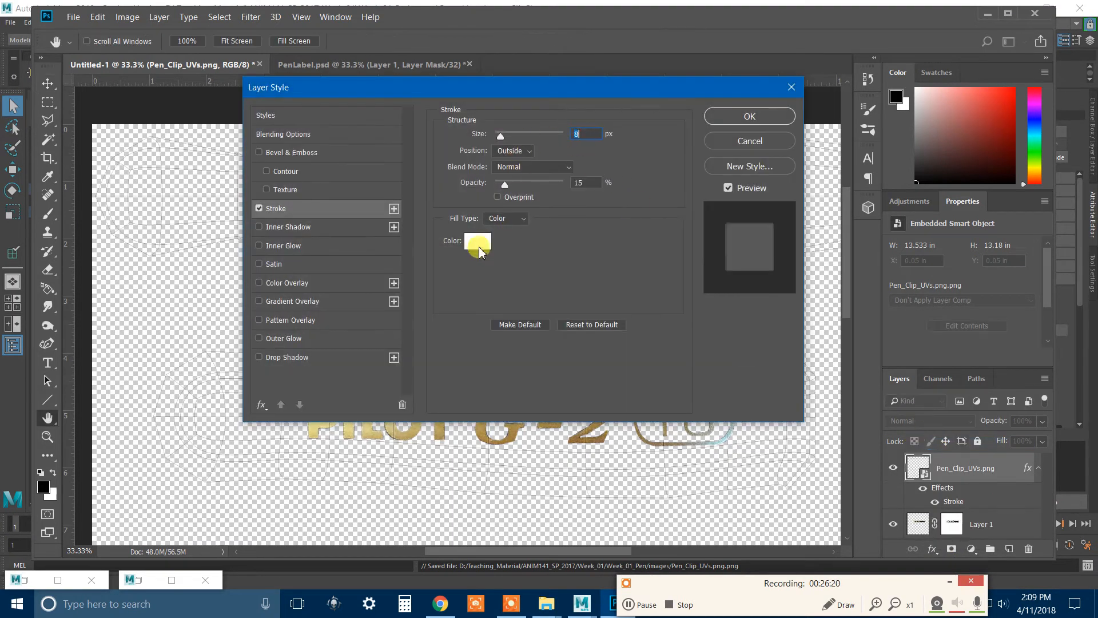
{"action": "left_click", "coordinate": [479, 252]}
{"action": "left_click_drag", "start_coordinate": [652, 186], "coordinate": [644, 352]}
{"action": "left_click", "coordinate": [964, 133]}
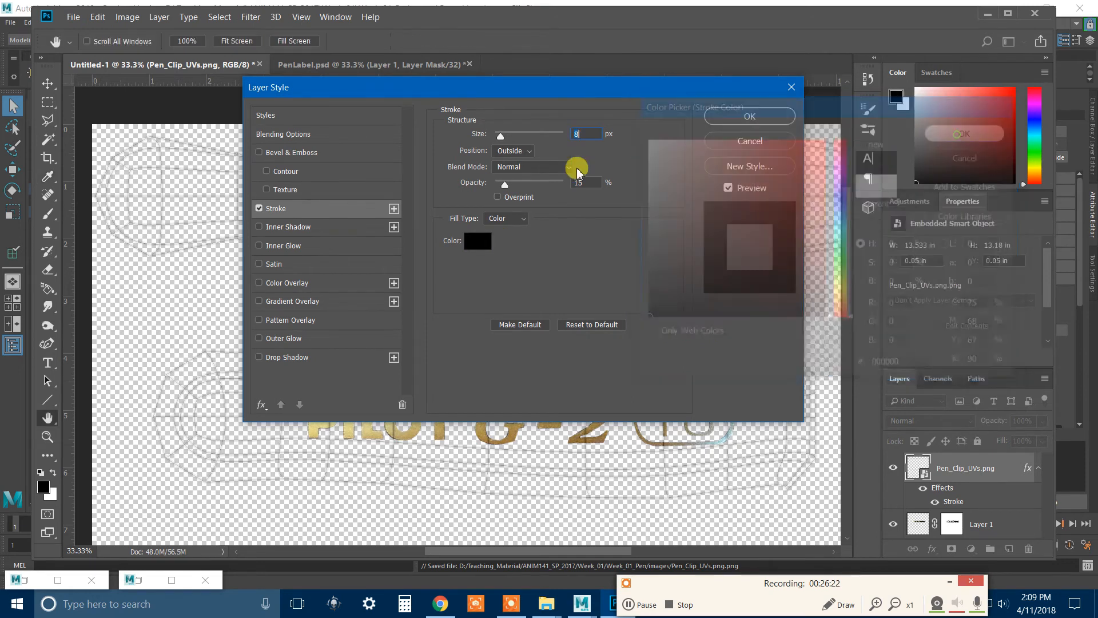
Step: Set the UV layer's stroke position to Center and its opacity to 100%, and apply the effect
{"action": "left_click_drag", "start_coordinate": [558, 94], "coordinate": [620, 114]}
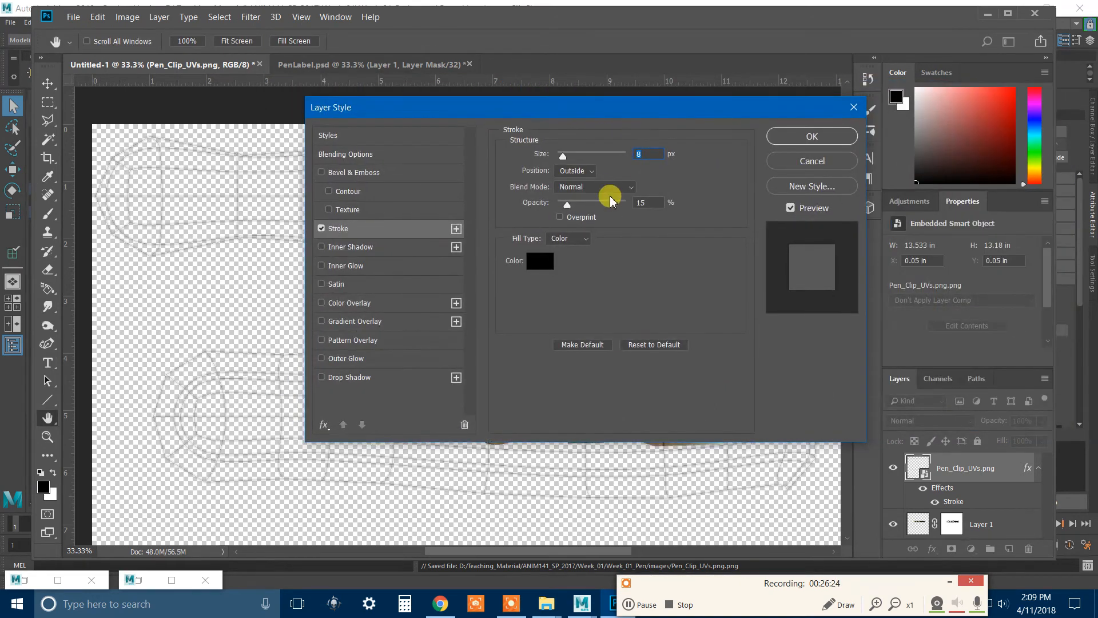
{"action": "left_click", "coordinate": [585, 172]}
{"action": "left_click", "coordinate": [581, 206]}
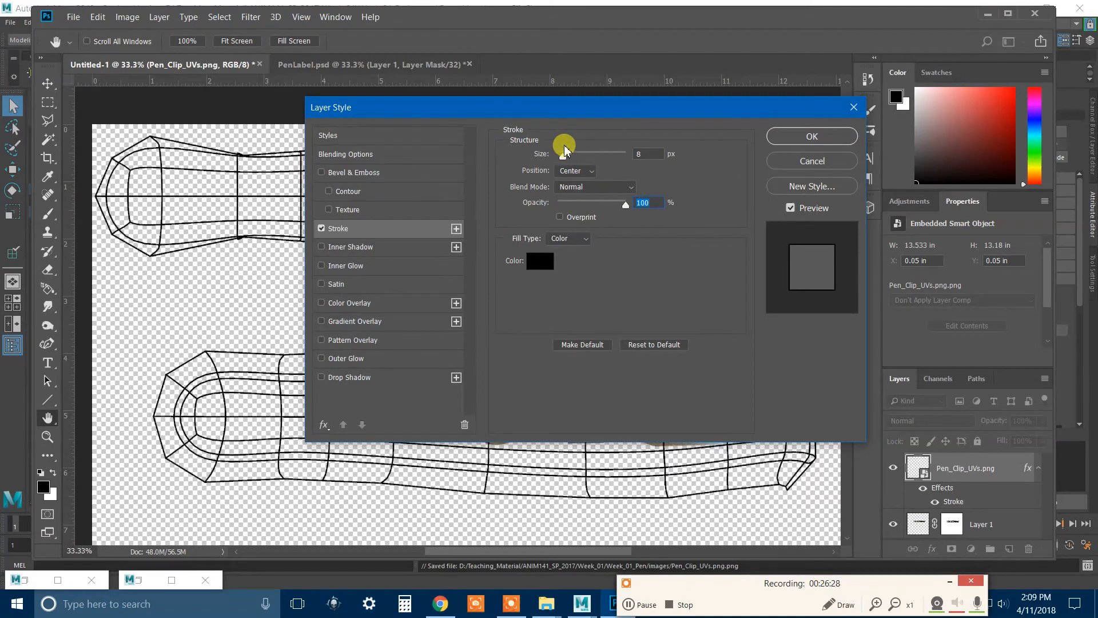
{"action": "left_click", "coordinate": [780, 135]}
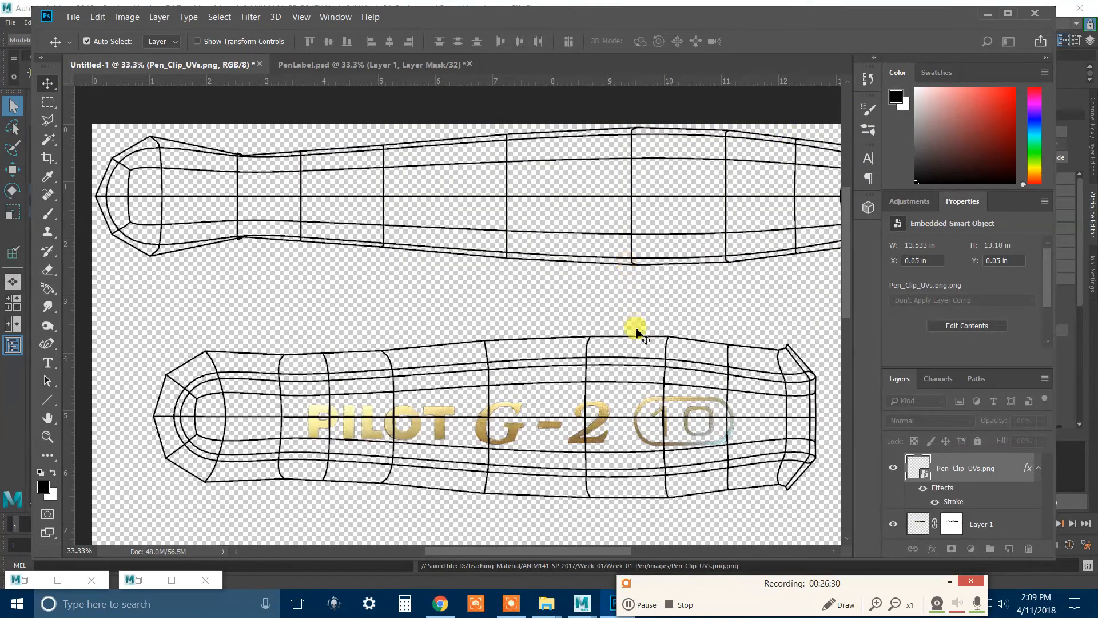
Step: Center the PILOT G-2 10 label on the clip UV shell, at about X 3.5 in and Y 4.65 in
{"action": "scroll", "coordinate": [633, 326], "scroll_direction": "down", "scroll_amount": 5}
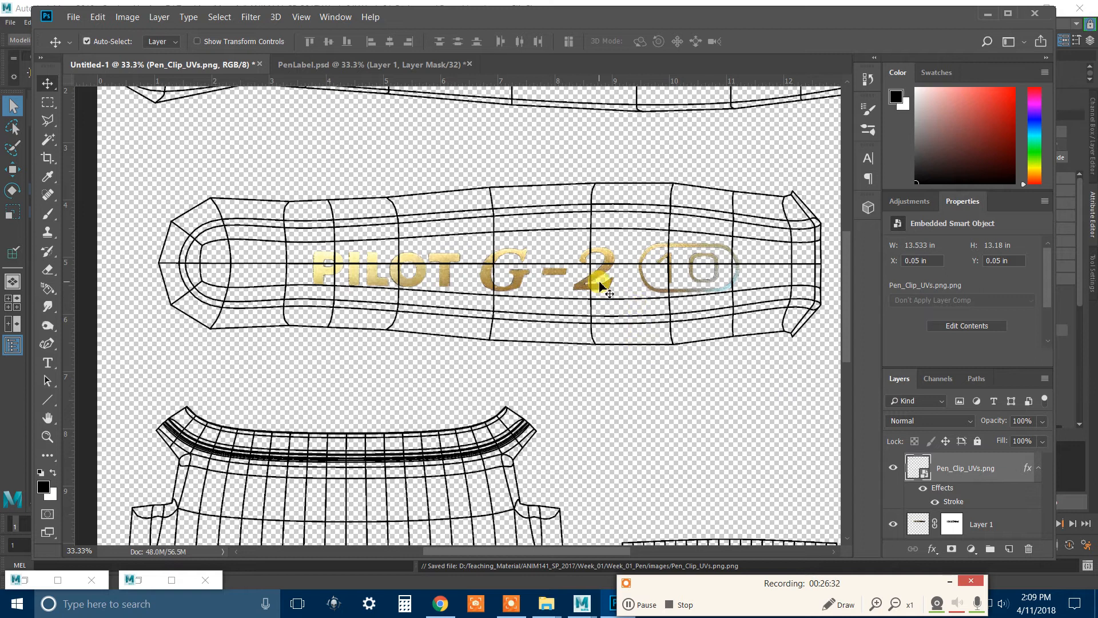
{"action": "left_click_drag", "start_coordinate": [604, 277], "coordinate": [596, 270]}
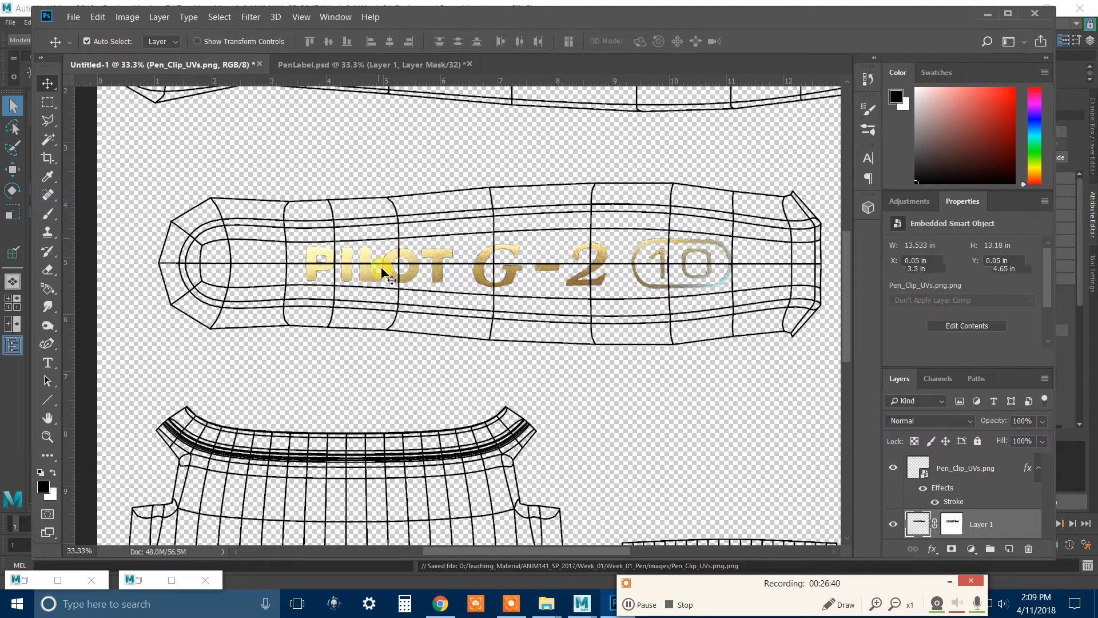
{"action": "scroll", "coordinate": [711, 191], "scroll_direction": "down", "scroll_amount": 3}
{"action": "scroll", "coordinate": [699, 417], "scroll_direction": "up", "scroll_amount": 4}
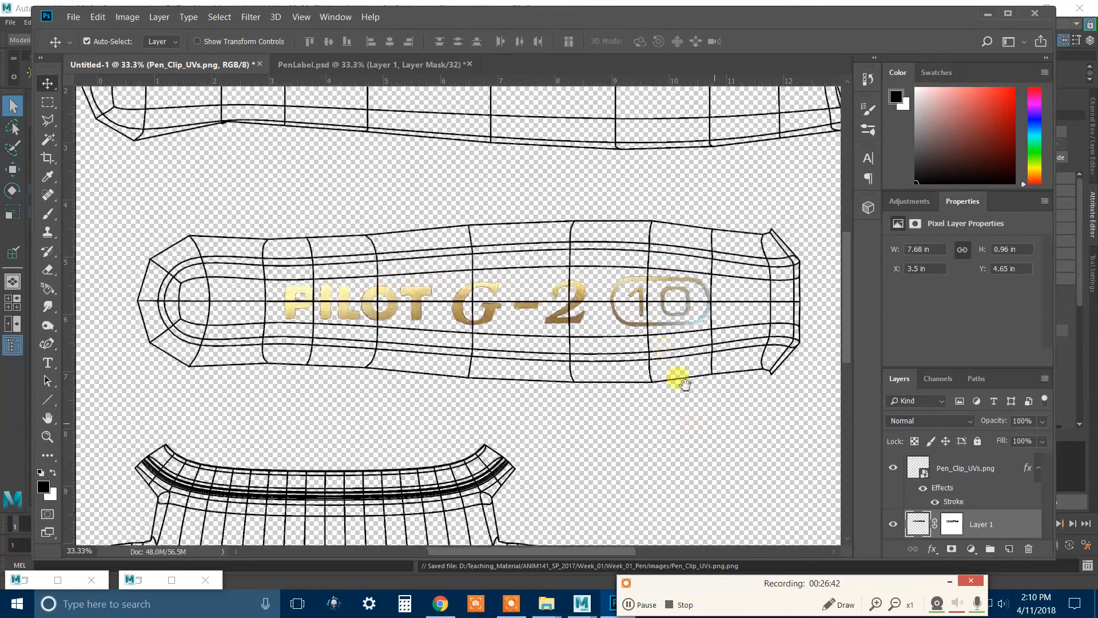
Step: Create a new empty layer and place it below Layer 1 at the bottom of the layer stack
{"action": "left_click", "coordinate": [1010, 549]}
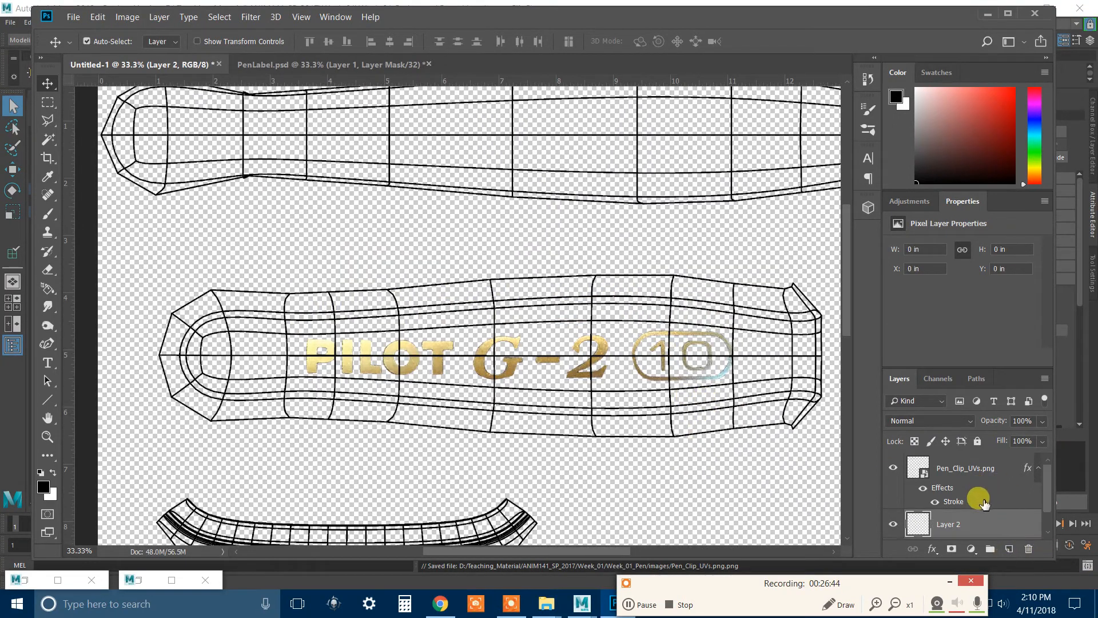
{"action": "scroll", "coordinate": [982, 500], "scroll_direction": "down", "scroll_amount": 1}
{"action": "left_click_drag", "start_coordinate": [966, 492], "coordinate": [965, 535]}
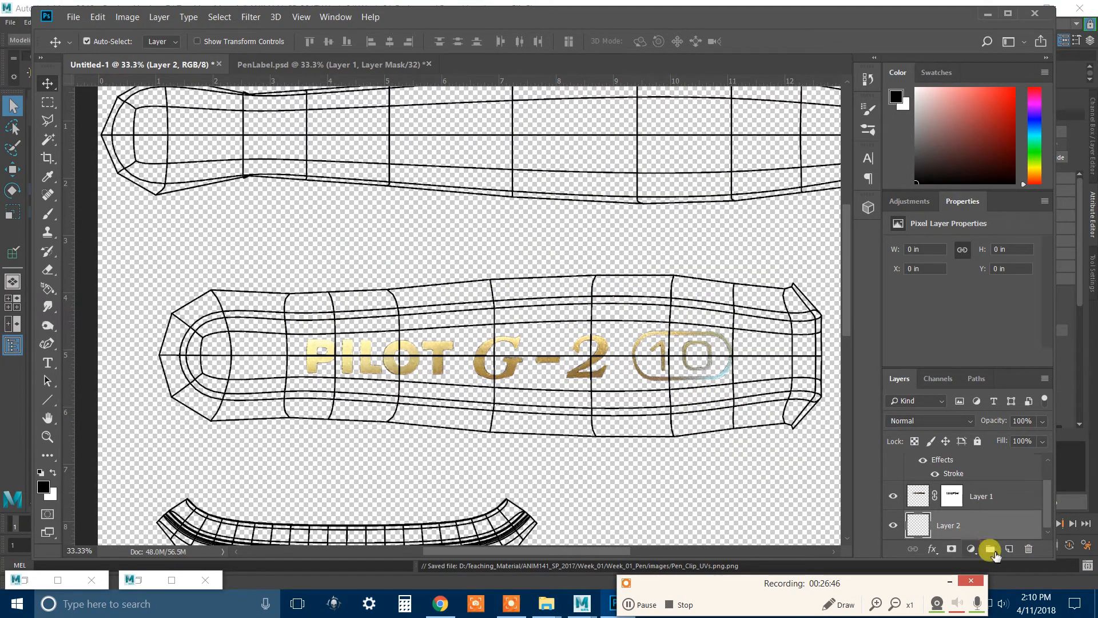
Step: Fill Layer 2 with a custom very dark neutral gray in Normal mode at 100% opacity
{"action": "left_click", "coordinate": [108, 17]}
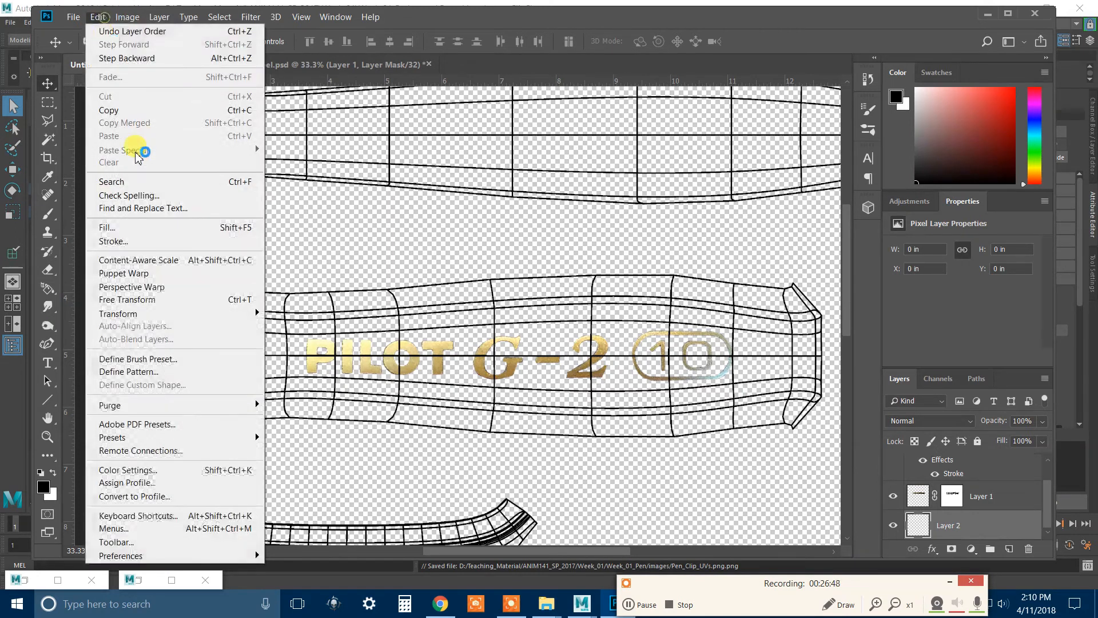
{"action": "left_click", "coordinate": [140, 213]}
{"action": "left_click", "coordinate": [681, 117]}
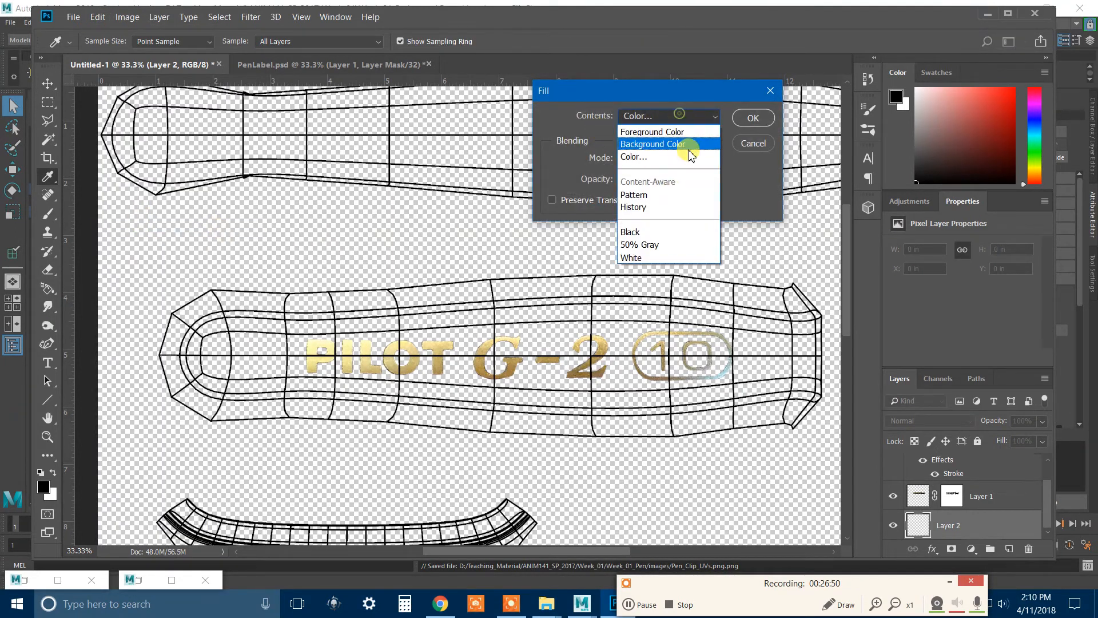
{"action": "left_click", "coordinate": [656, 258]}
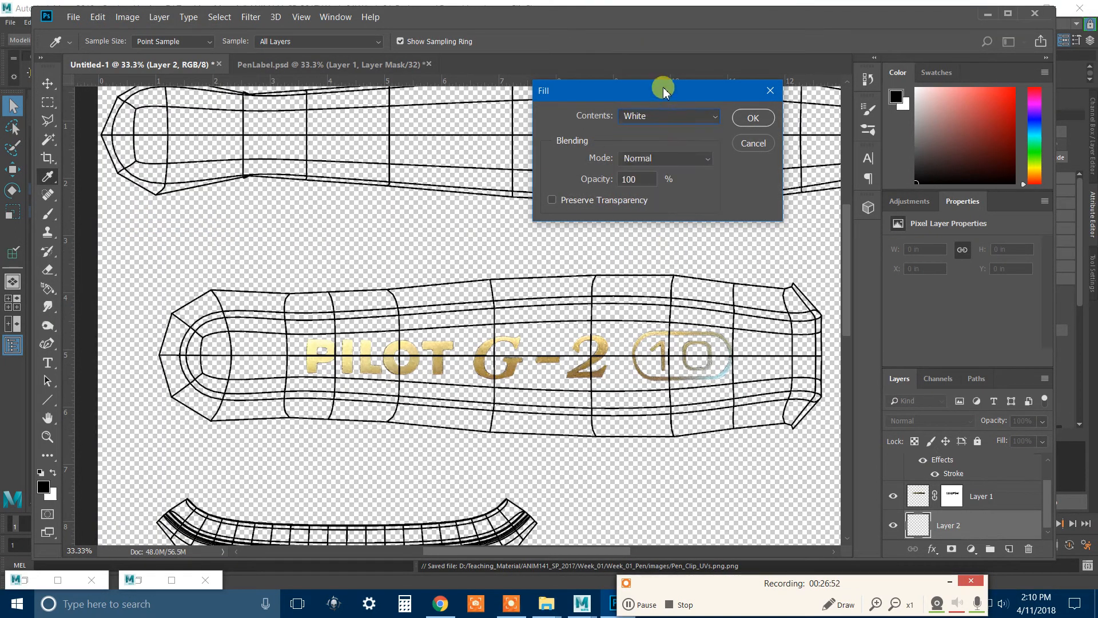
{"action": "left_click", "coordinate": [658, 115]}
{"action": "left_click", "coordinate": [636, 229]}
{"action": "left_click", "coordinate": [639, 114]}
{"action": "left_click", "coordinate": [663, 156]}
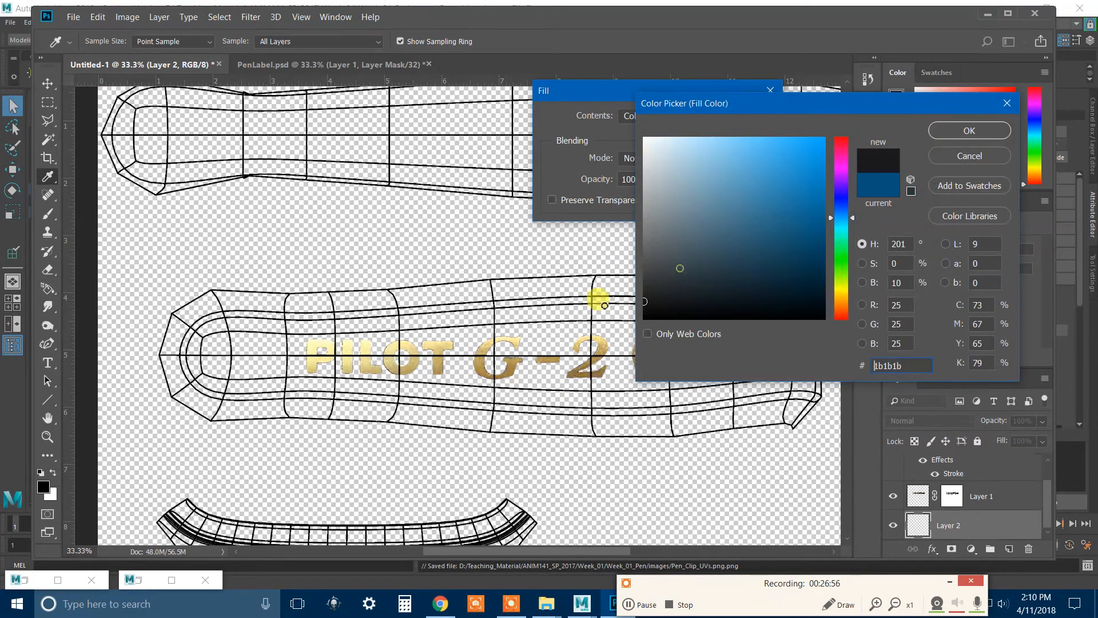
{"action": "left_click_drag", "start_coordinate": [589, 306], "coordinate": [562, 295]}
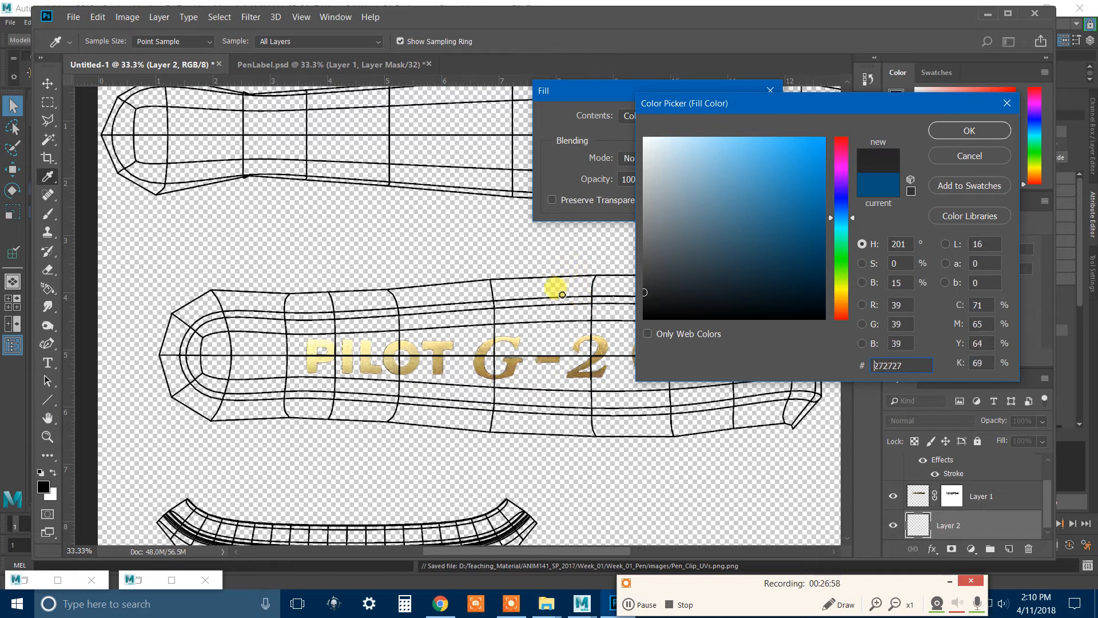
{"action": "left_click", "coordinate": [969, 130]}
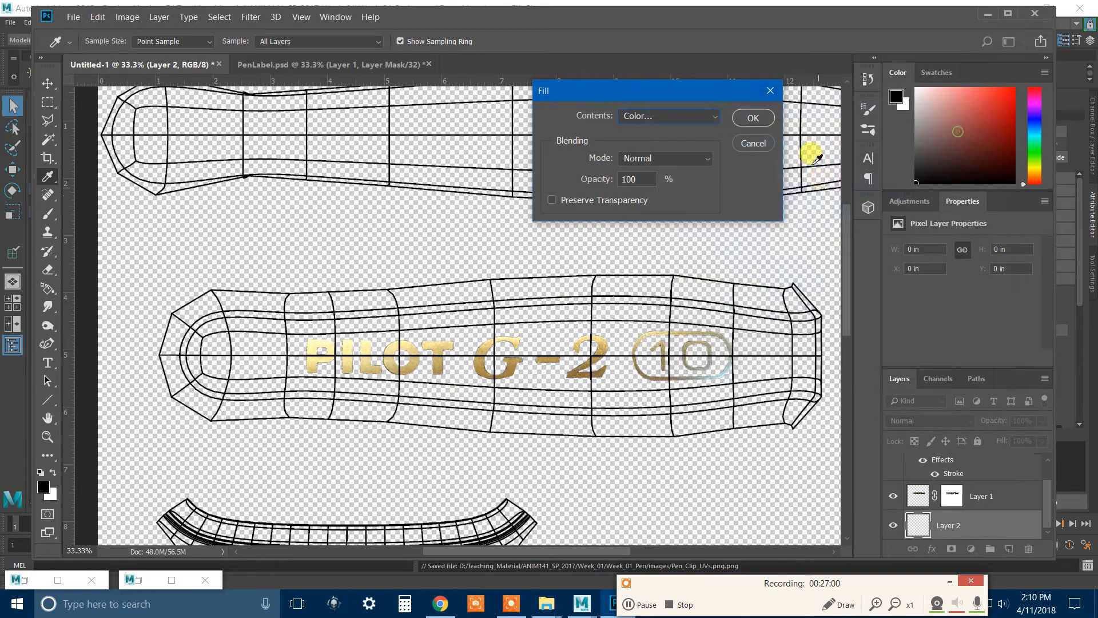
{"action": "left_click", "coordinate": [753, 117]}
Step: Try to burn the bluish corner of the 10 badge outline on Layer 1 with the Shadows range at 100% exposure
{"action": "key", "text": "z"}
{"action": "left_click", "coordinate": [544, 300], "text": "alt"}
{"action": "left_click", "coordinate": [500, 348]}
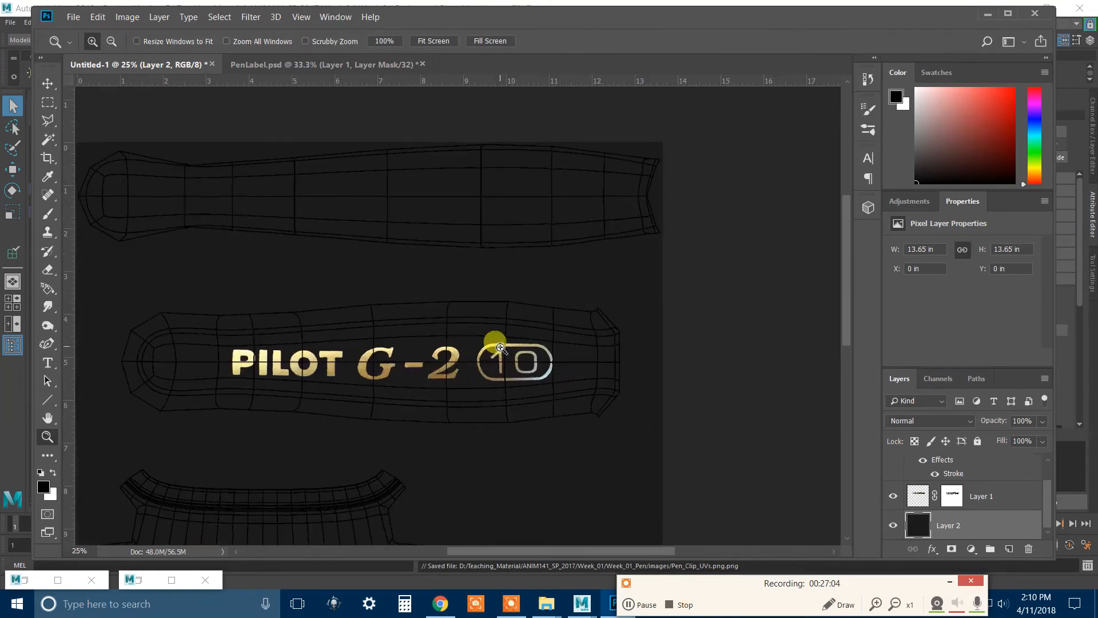
{"action": "left_click", "coordinate": [498, 350]}
{"action": "left_click", "coordinate": [586, 389]}
{"action": "left_click", "coordinate": [590, 392]}
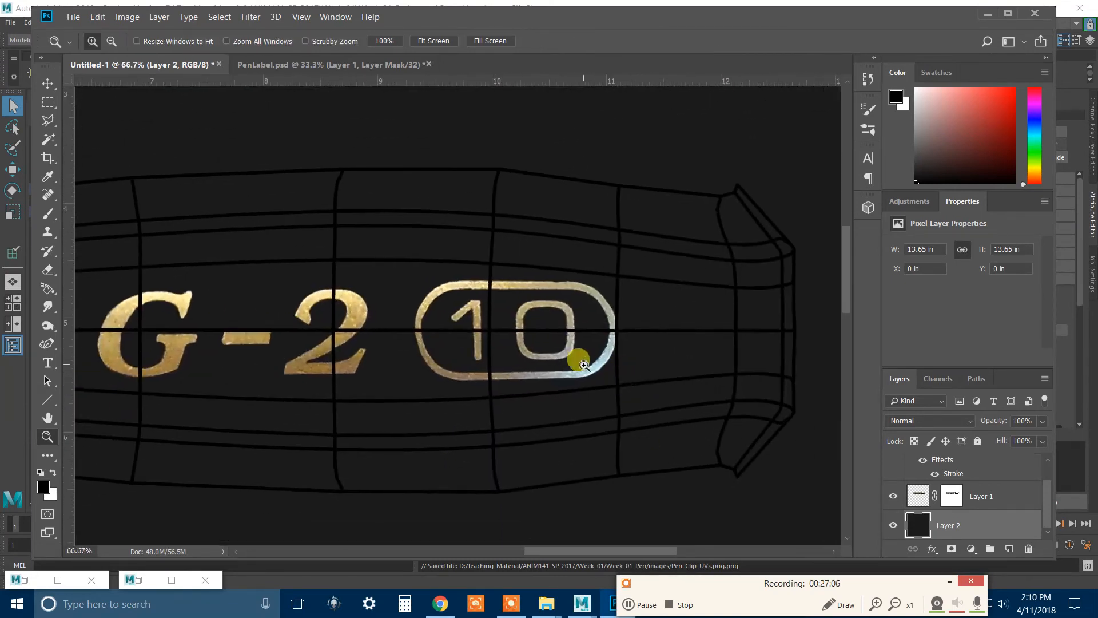
{"action": "left_click", "coordinate": [593, 369]}
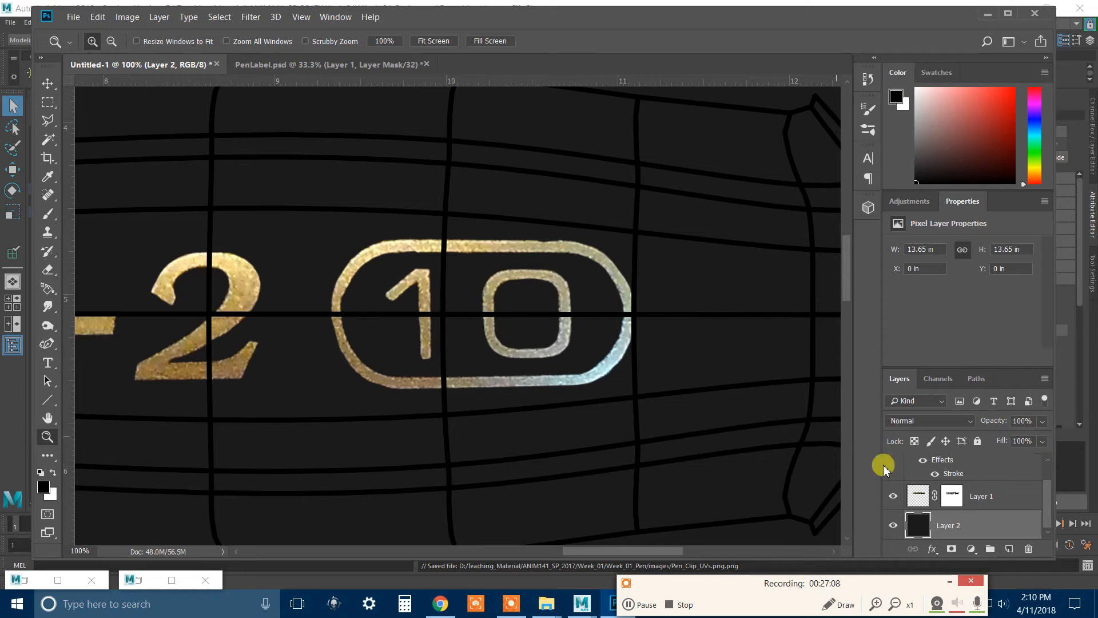
{"action": "left_click", "coordinate": [928, 503]}
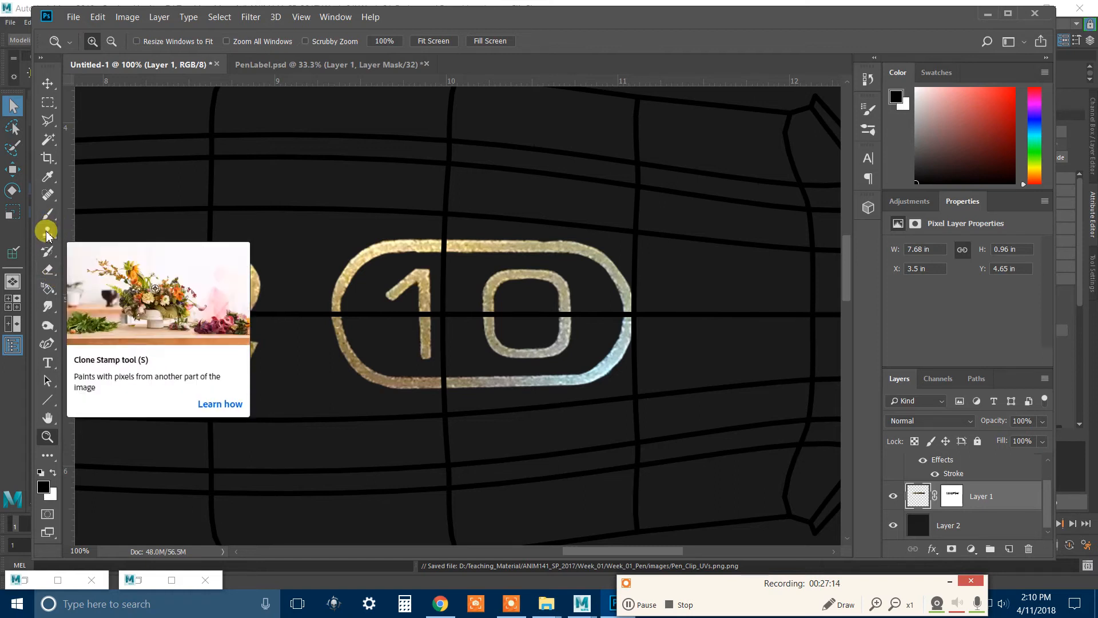
{"action": "left_click", "coordinate": [52, 333]}
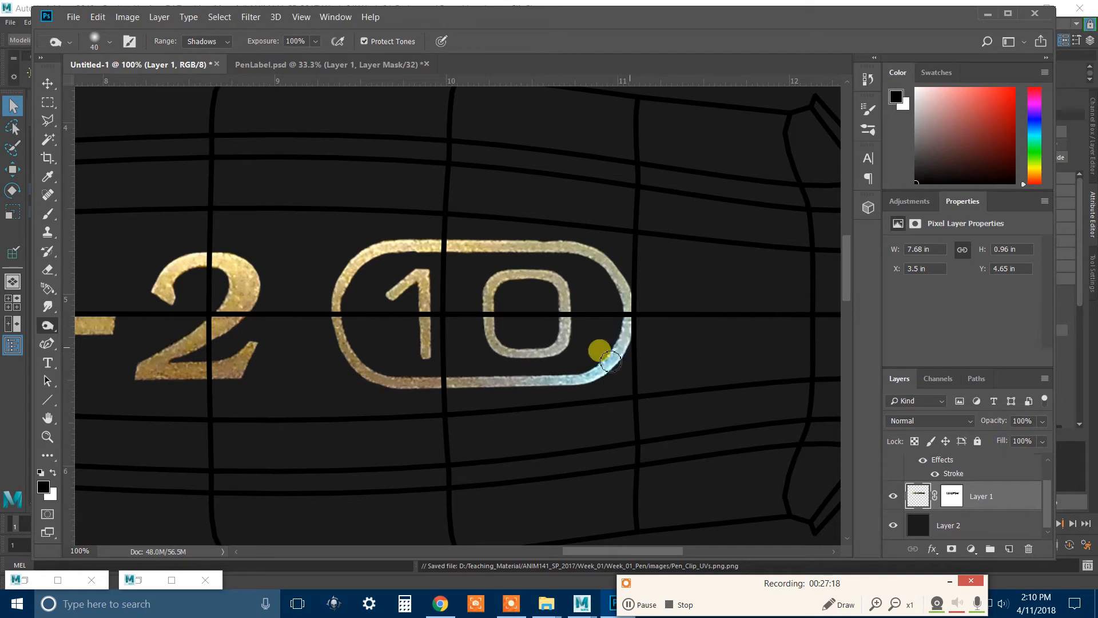
{"action": "left_click_drag", "start_coordinate": [621, 350], "coordinate": [623, 342]}
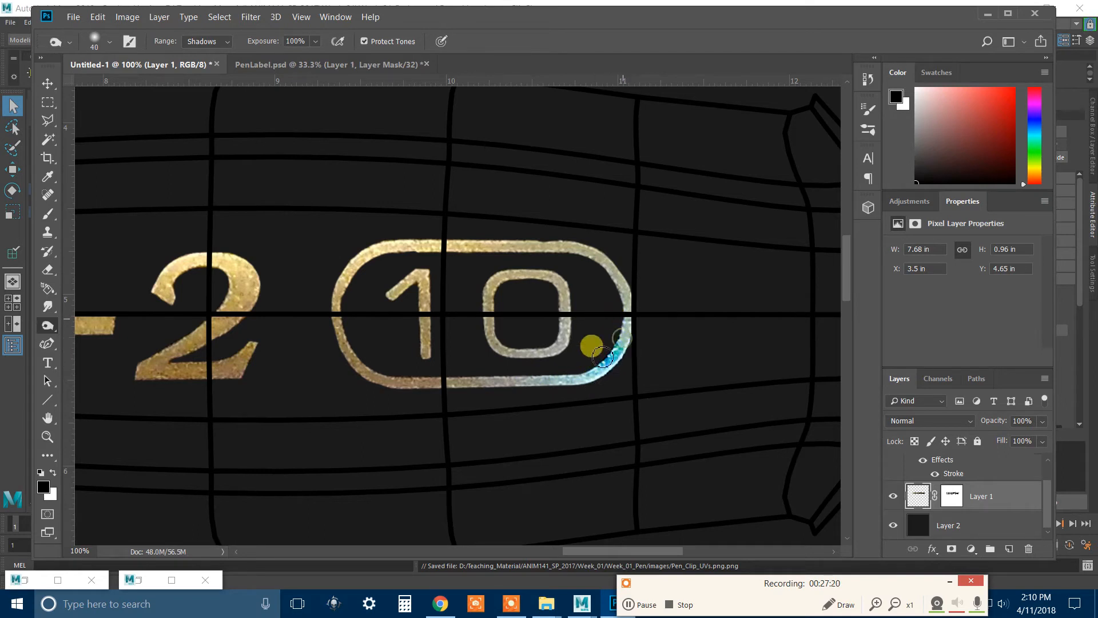
{"action": "key", "text": "ctrl+z"}
Step: Set the Burn tool's range to Highlights, undo the earlier burning, and burn the bluish end of the 10 badge
{"action": "left_click", "coordinate": [209, 41]}
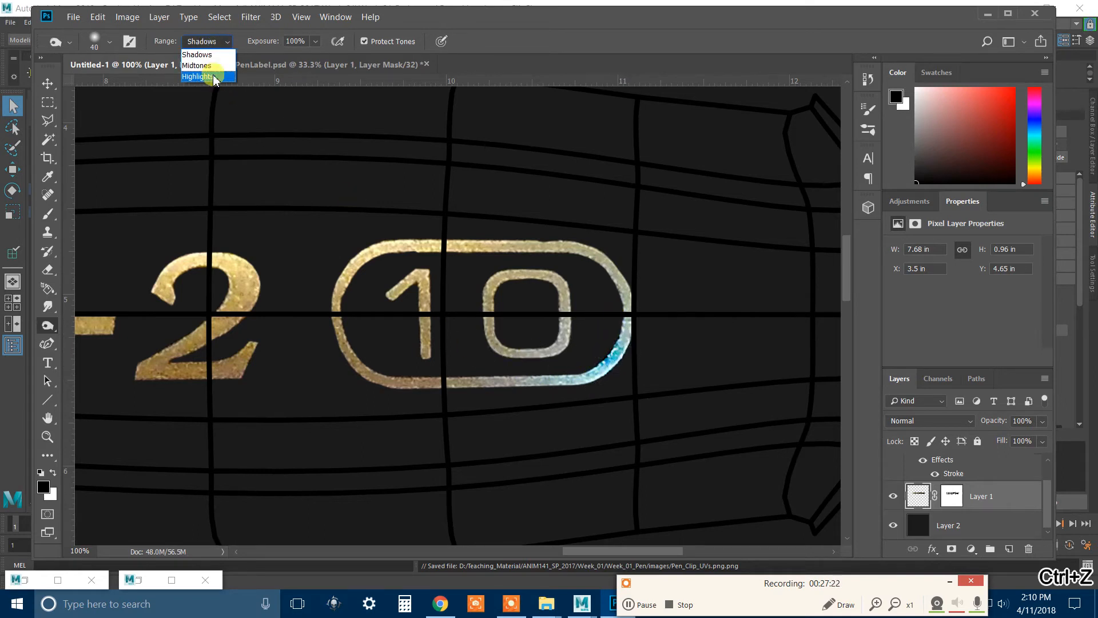
{"action": "left_click", "coordinate": [215, 76]}
{"action": "key", "text": "ctrl+alt+z"}
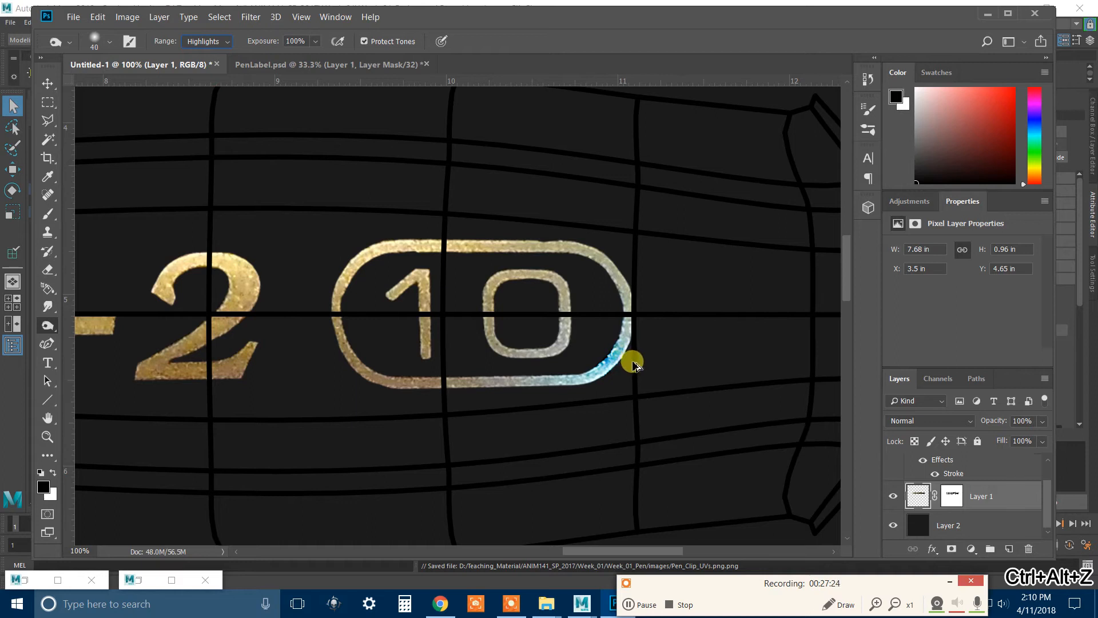
{"action": "mouse_move", "coordinate": [617, 367]}
{"action": "left_mouse_down"}
{"action": "mouse_move", "coordinate": [598, 374]}
{"action": "mouse_move", "coordinate": [623, 343]}
{"action": "mouse_move", "coordinate": [549, 380]}
{"action": "mouse_move", "coordinate": [582, 374]}
{"action": "mouse_move", "coordinate": [474, 385]}
{"action": "mouse_move", "coordinate": [606, 372]}
{"action": "mouse_move", "coordinate": [640, 312]}
{"action": "mouse_move", "coordinate": [493, 403]}
{"action": "mouse_move", "coordinate": [627, 334]}
{"action": "mouse_move", "coordinate": [448, 404]}
{"action": "mouse_move", "coordinate": [294, 362]}
{"action": "mouse_move", "coordinate": [429, 412]}
{"action": "mouse_move", "coordinate": [595, 382]}
{"action": "mouse_move", "coordinate": [574, 372]}
{"action": "mouse_move", "coordinate": [400, 387]}
{"action": "mouse_move", "coordinate": [407, 350]}
{"action": "mouse_move", "coordinate": [499, 263]}
{"action": "mouse_move", "coordinate": [542, 277]}
{"action": "left_mouse_up"}
{"action": "key", "text": "ctrl+z"}
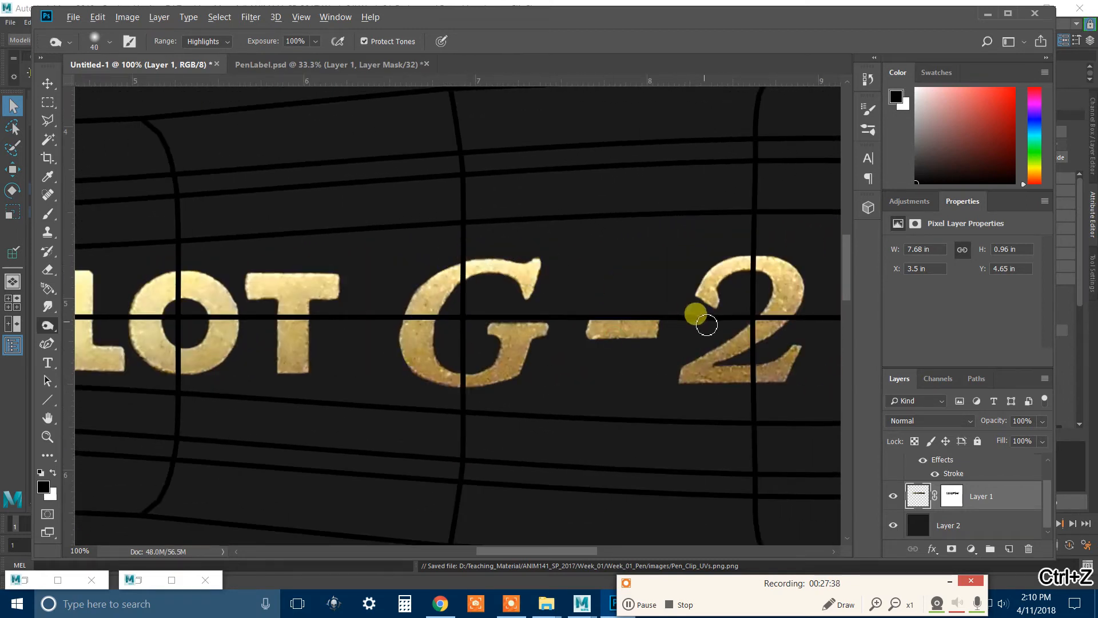
Step: Set the burn range to Midtones and burn the G-2 lettering and the 10 badge on Layer 1
{"action": "key", "text": "alt+space"}
{"action": "left_click", "coordinate": [207, 42]}
{"action": "left_click", "coordinate": [204, 60]}
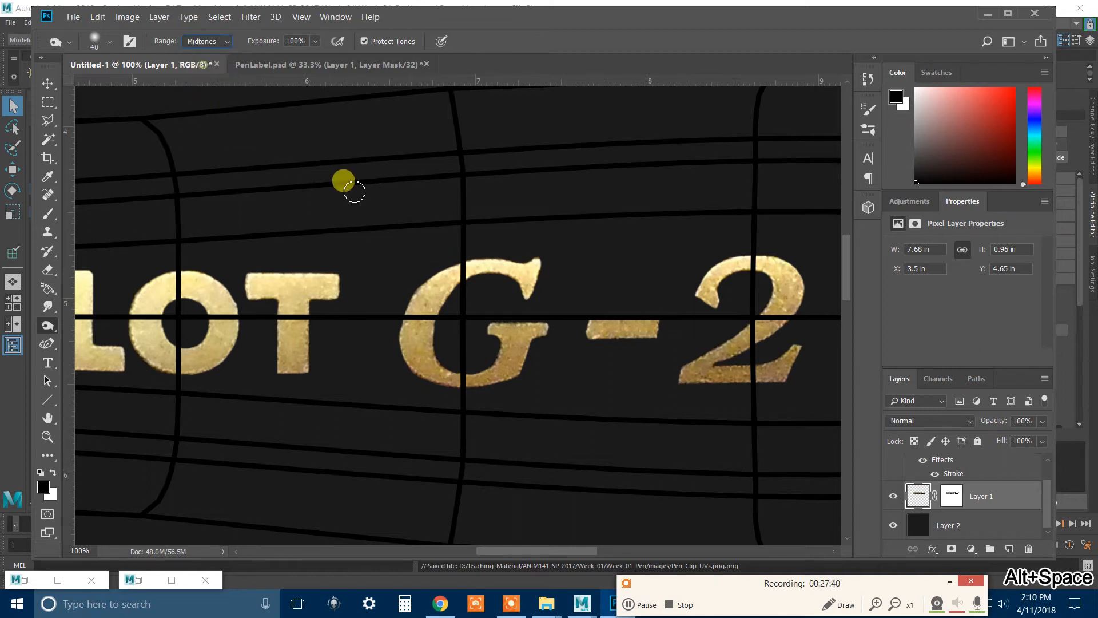
{"action": "mouse_move", "coordinate": [538, 261]}
{"action": "left_mouse_down"}
{"action": "mouse_move", "coordinate": [450, 266]}
{"action": "mouse_move", "coordinate": [433, 297]}
{"action": "mouse_move", "coordinate": [434, 272]}
{"action": "left_mouse_up"}
{"action": "left_click_drag", "start_coordinate": [655, 277], "coordinate": [385, 294]}
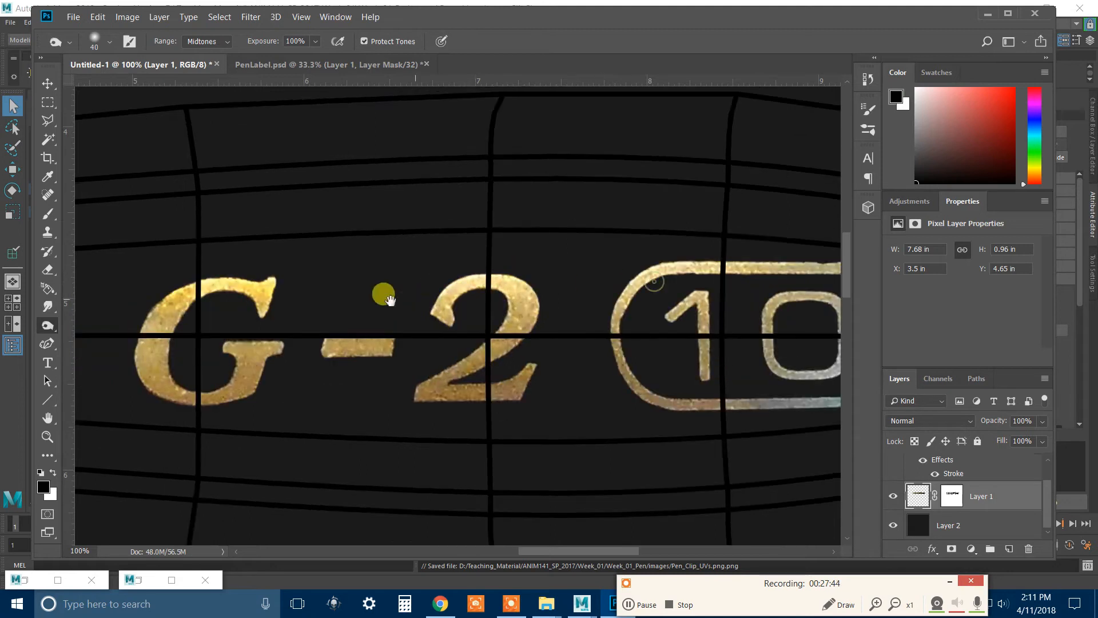
{"action": "mouse_move", "coordinate": [533, 308]}
{"action": "left_mouse_down"}
{"action": "mouse_move", "coordinate": [503, 316]}
{"action": "mouse_move", "coordinate": [441, 288]}
{"action": "mouse_move", "coordinate": [368, 339]}
{"action": "mouse_move", "coordinate": [325, 330]}
{"action": "left_mouse_up"}
{"action": "mouse_move", "coordinate": [347, 261]}
{"action": "left_mouse_down"}
{"action": "mouse_move", "coordinate": [308, 273]}
{"action": "mouse_move", "coordinate": [587, 315]}
{"action": "mouse_move", "coordinate": [606, 354]}
{"action": "mouse_move", "coordinate": [539, 319]}
{"action": "mouse_move", "coordinate": [503, 355]}
{"action": "mouse_move", "coordinate": [233, 385]}
{"action": "mouse_move", "coordinate": [539, 387]}
{"action": "left_mouse_up"}
Step: Burn the pale letters of the word PILOT using the Midtones range
{"action": "left_click_drag", "start_coordinate": [429, 291], "coordinate": [340, 274]}
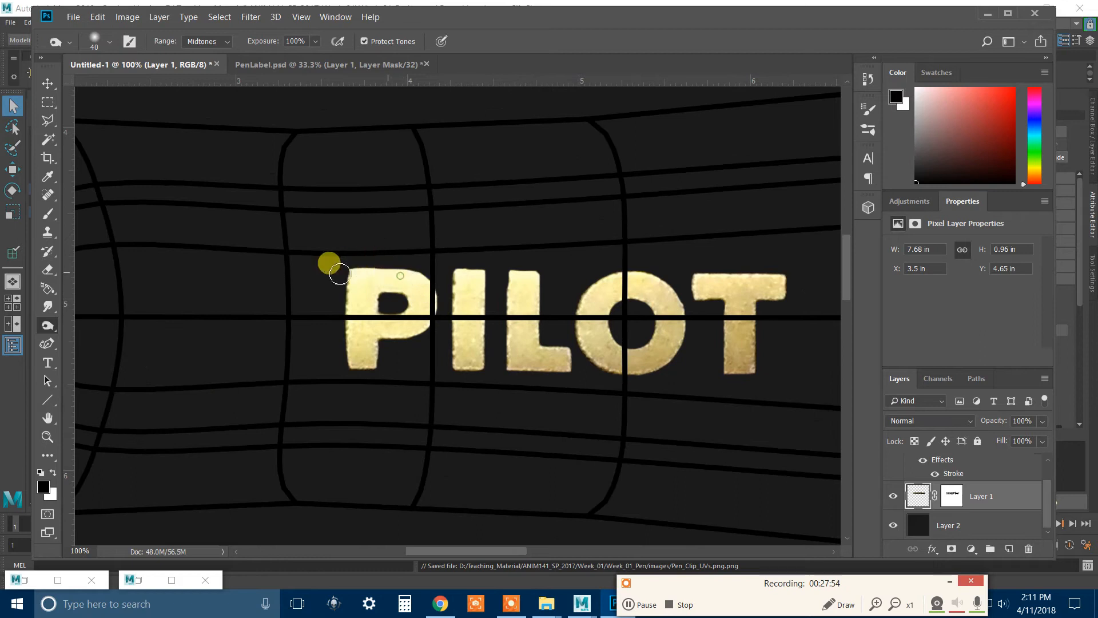
{"action": "mouse_move", "coordinate": [484, 274]}
{"action": "left_mouse_down"}
{"action": "mouse_move", "coordinate": [618, 283]}
{"action": "mouse_move", "coordinate": [663, 269]}
{"action": "mouse_move", "coordinate": [809, 294]}
{"action": "mouse_move", "coordinate": [729, 307]}
{"action": "left_mouse_up"}
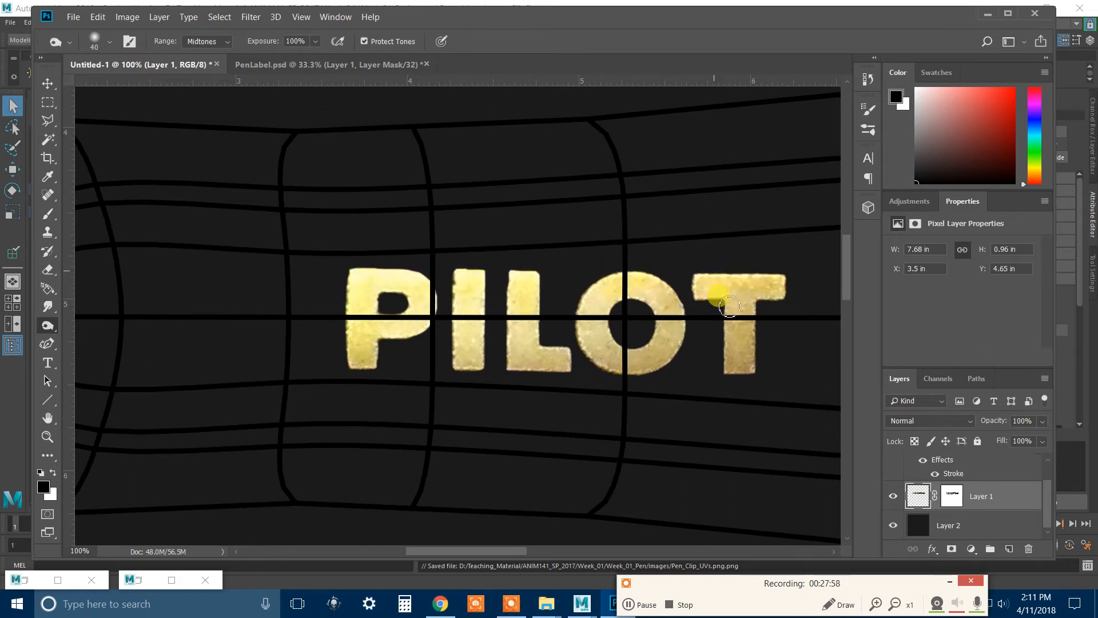
{"action": "left_click_drag", "start_coordinate": [516, 337], "coordinate": [417, 319]}
Step: Hide the Pen_Clip_UVs.png layer so only the label and the dark background show
{"action": "key", "text": "z"}
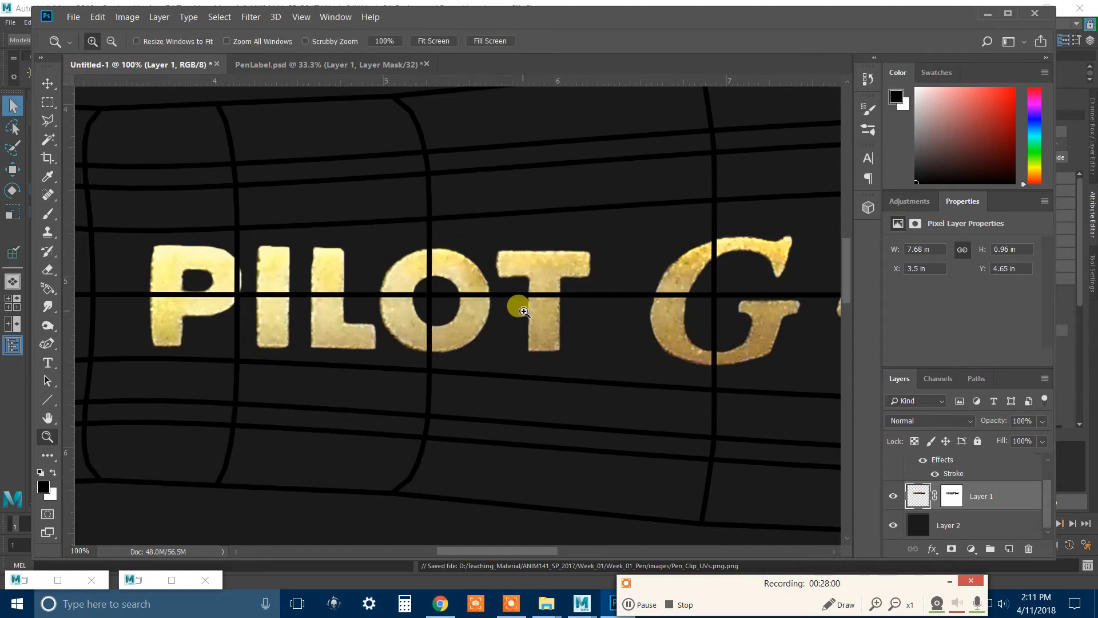
{"action": "left_click", "coordinate": [524, 311], "text": "alt"}
{"action": "left_click", "coordinate": [524, 311], "text": "alt"}
{"action": "left_click", "coordinate": [524, 311], "text": "alt"}
{"action": "left_click", "coordinate": [650, 350], "text": "alt"}
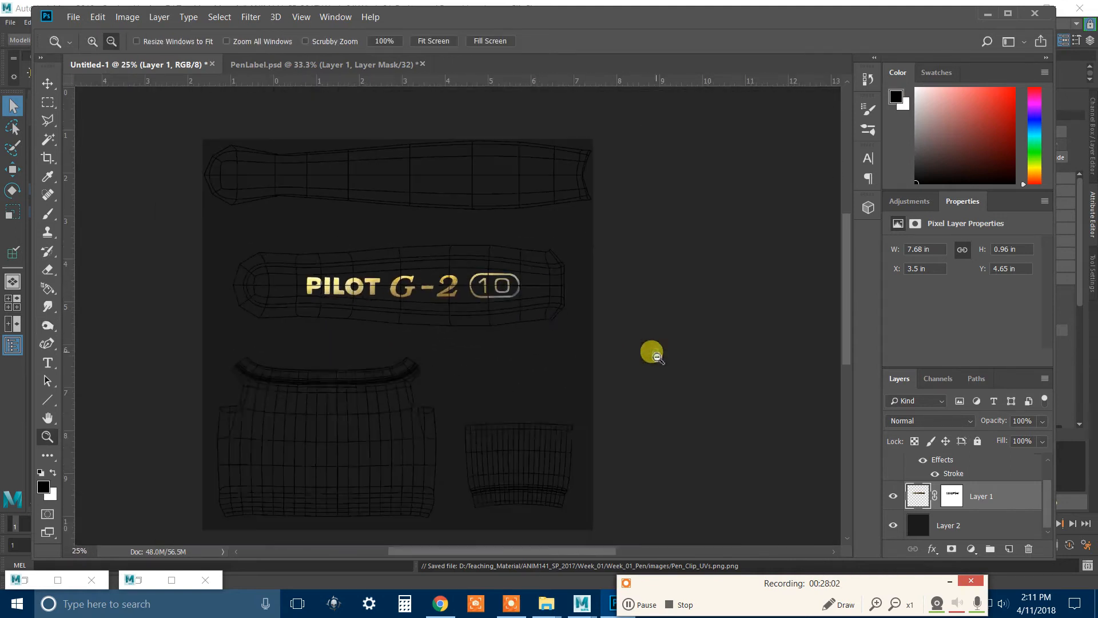
{"action": "key", "text": "v"}
{"action": "scroll", "coordinate": [940, 485], "scroll_direction": "up", "scroll_amount": 1}
{"action": "left_click", "coordinate": [893, 468]}
{"action": "left_click_drag", "start_coordinate": [594, 388], "coordinate": [648, 353]}
Step: Start saving the document and browse to the sourceimages folder of Week_01_Pen inside Week_01
{"action": "left_click", "coordinate": [75, 17]}
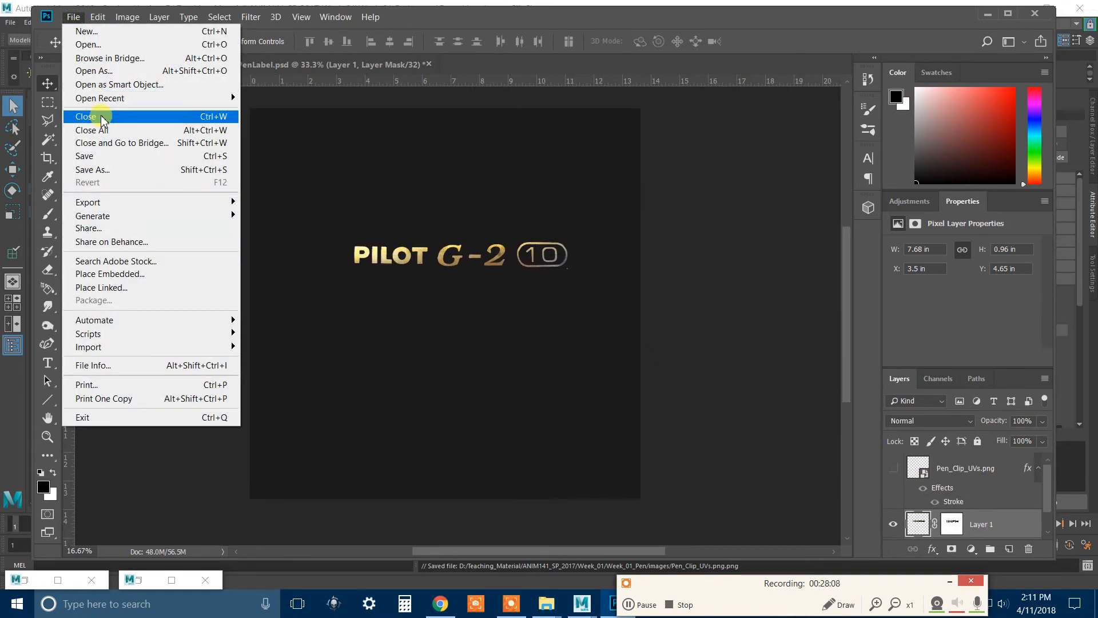
{"action": "left_click", "coordinate": [100, 153]}
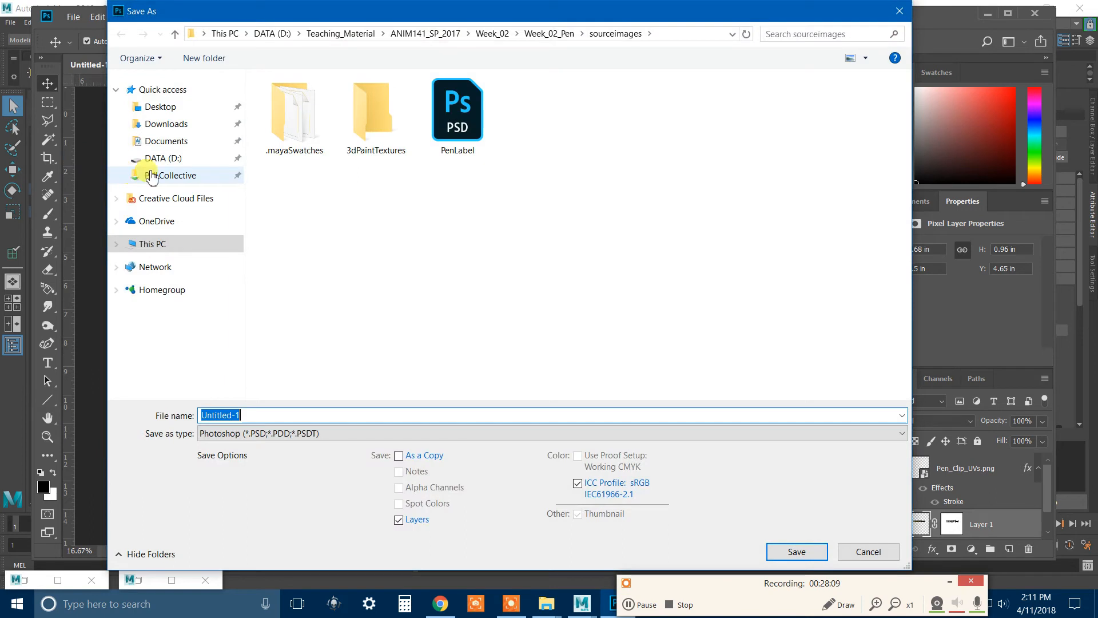
{"action": "left_click", "coordinate": [445, 33]}
{"action": "left_click", "coordinate": [316, 182]}
{"action": "double_click", "coordinate": [316, 182]}
{"action": "double_click", "coordinate": [288, 132]}
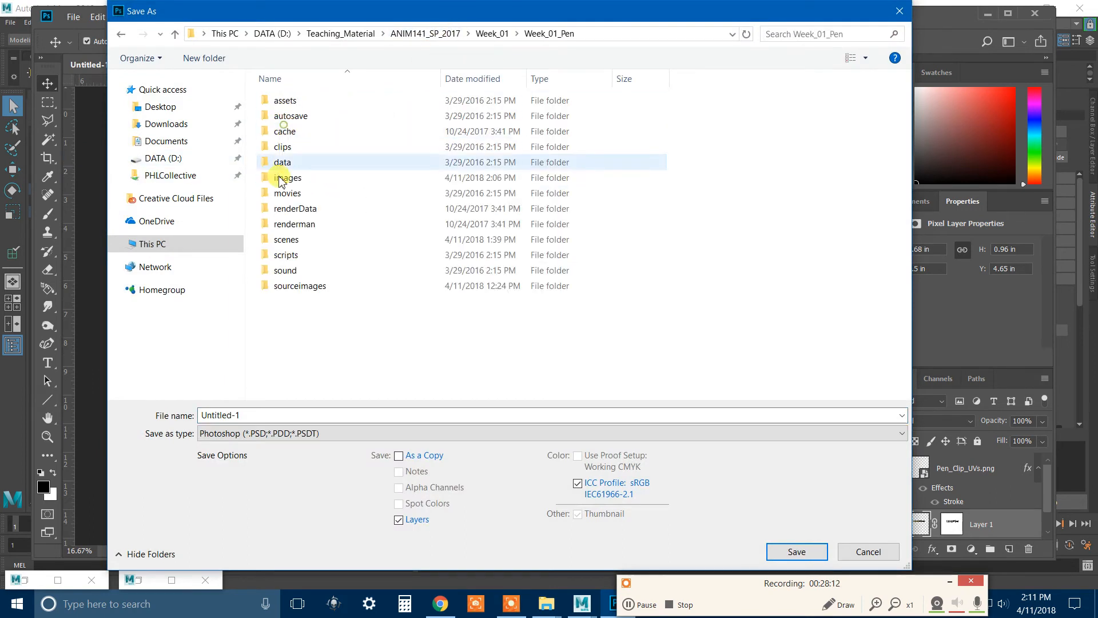
{"action": "double_click", "coordinate": [301, 281]}
Step: Name the file Pen_Clip_Color and save it in Photoshop format with layers
{"action": "left_click", "coordinate": [279, 413]}
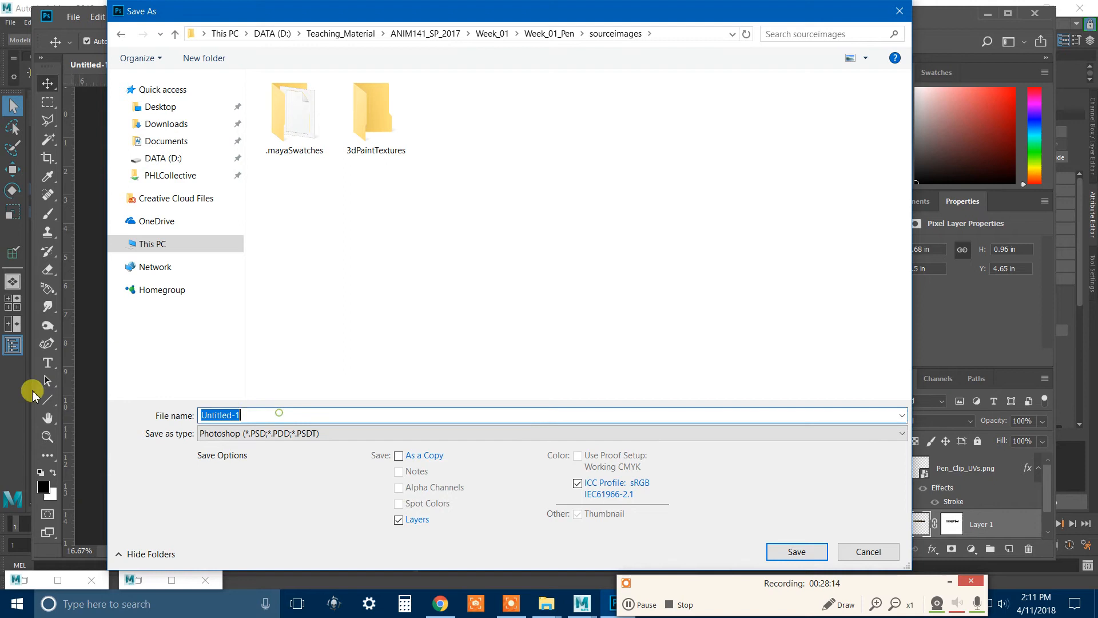
{"action": "type", "text": "Pen_Cl"}
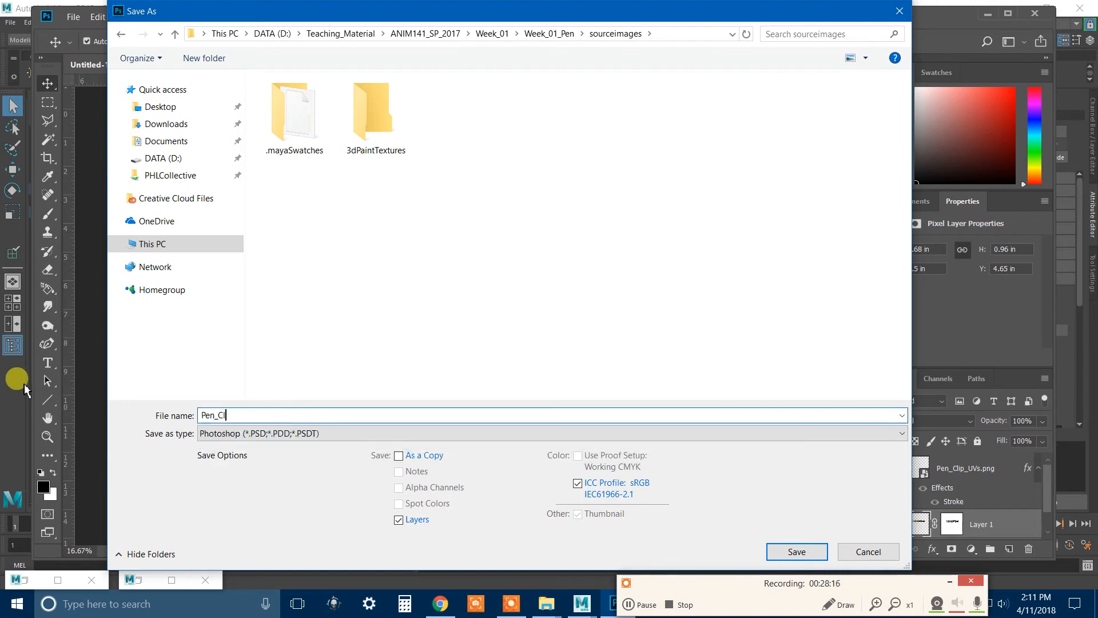
{"action": "type", "text": "ip_+"}
{"action": "key", "text": "BackSpace"}
{"action": "type", "text": "Color"}
{"action": "key", "text": "Return"}
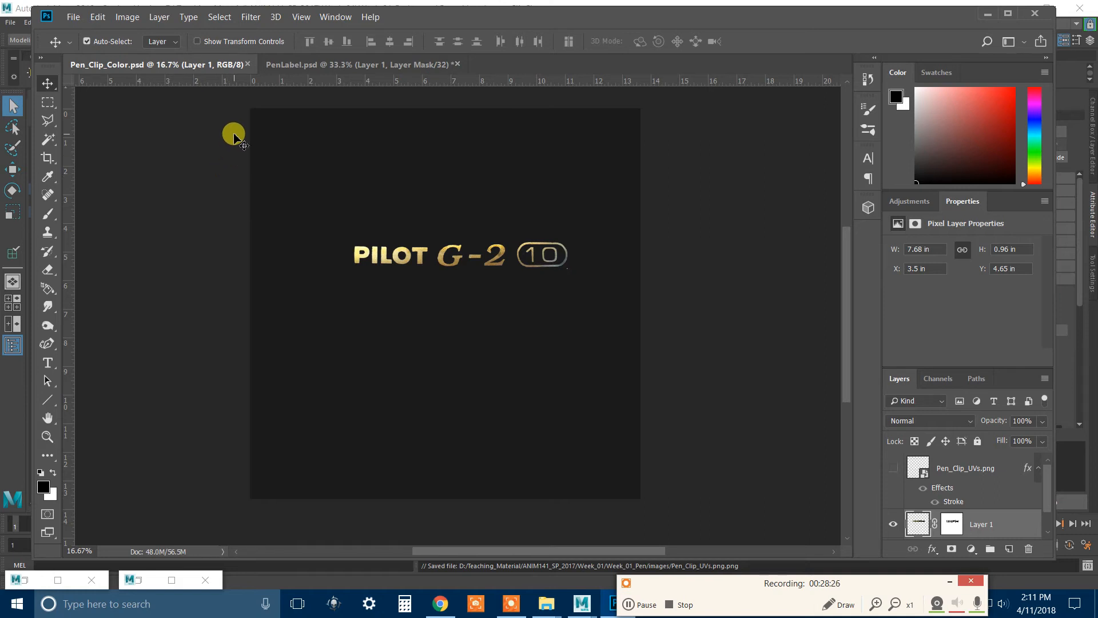
Step: Save a Targa copy of Pen_Clip_Color in the same folder at 24 bits/pixel
{"action": "left_click", "coordinate": [69, 20]}
{"action": "left_click", "coordinate": [122, 170]}
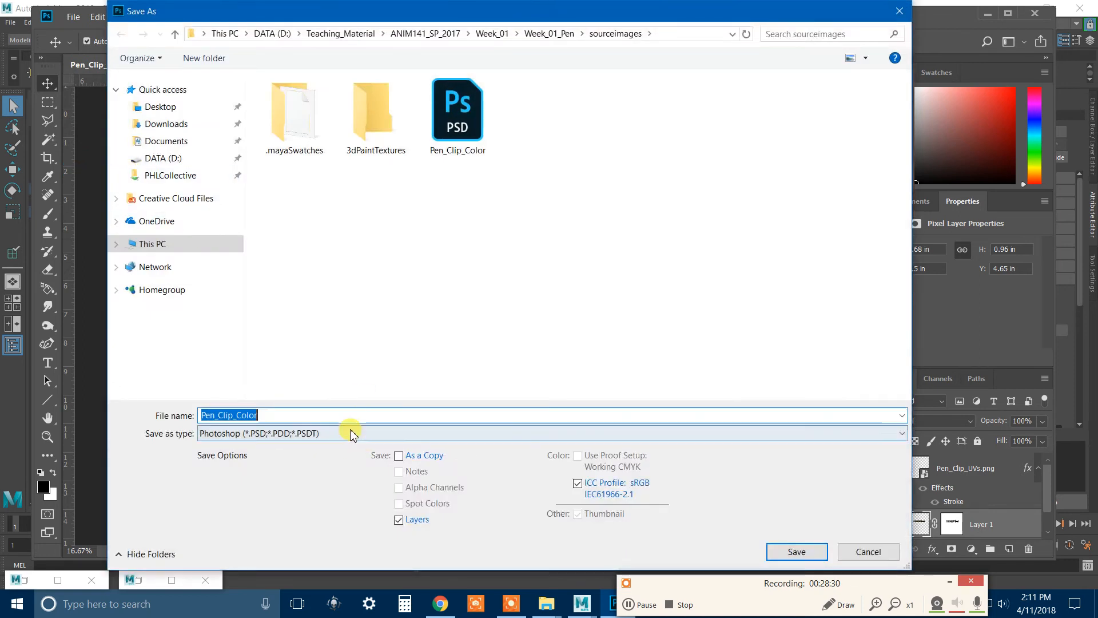
{"action": "left_click", "coordinate": [351, 433]}
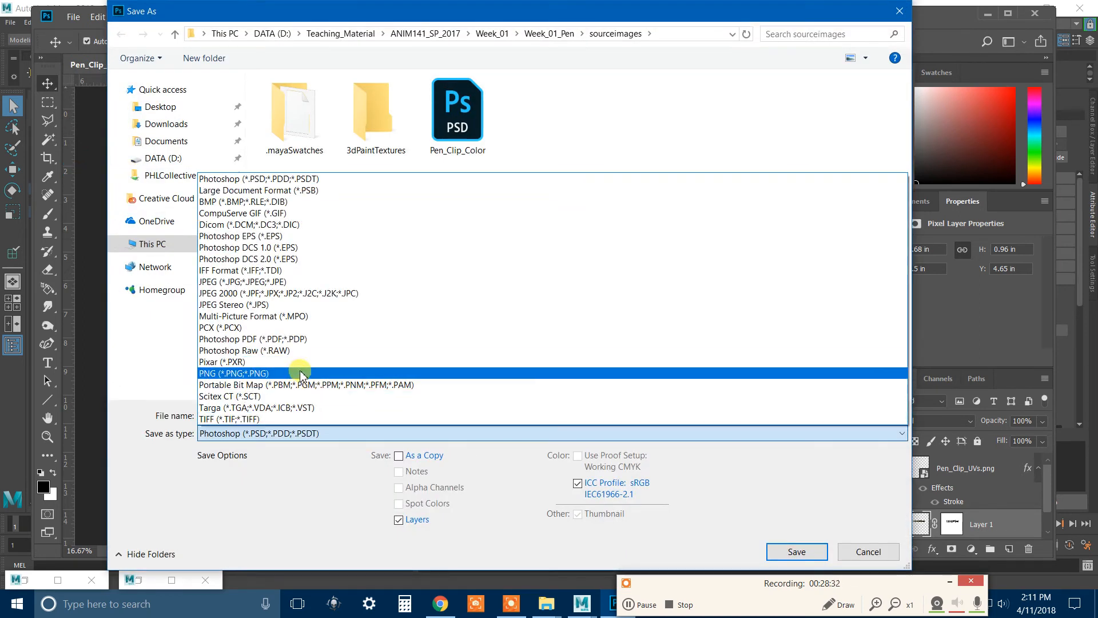
{"action": "left_click", "coordinate": [287, 408]}
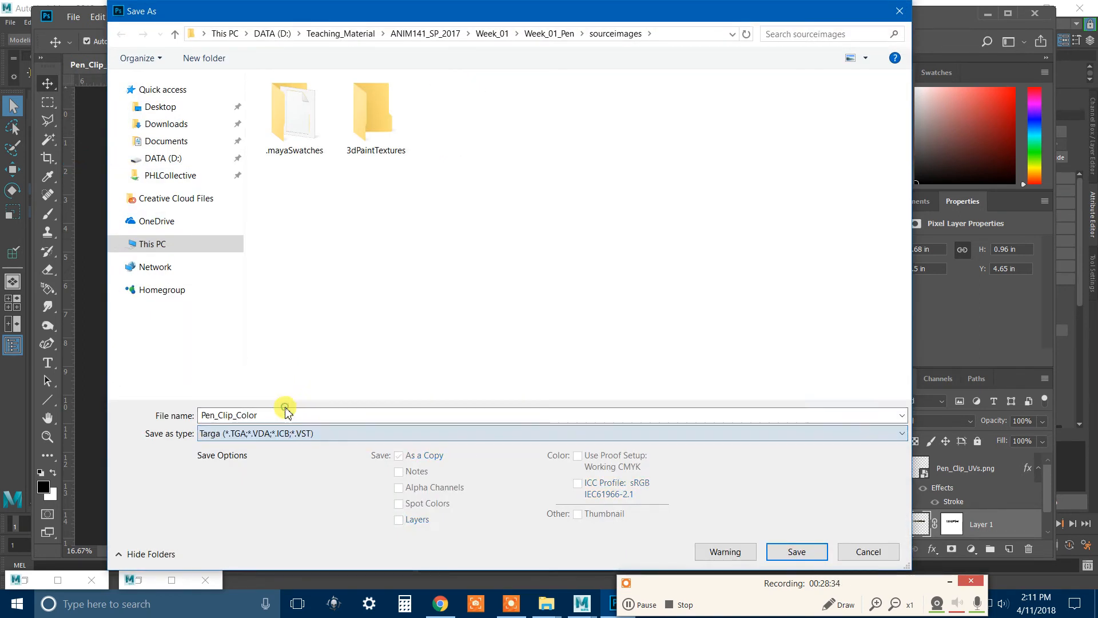
{"action": "left_click", "coordinate": [781, 553]}
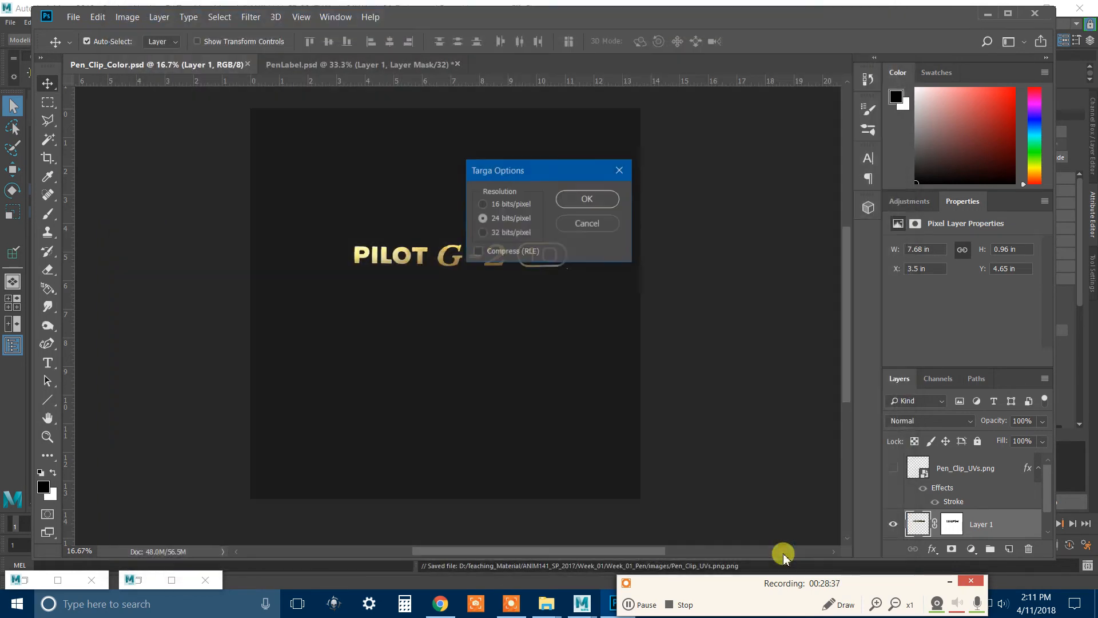
{"action": "left_click", "coordinate": [589, 199]}
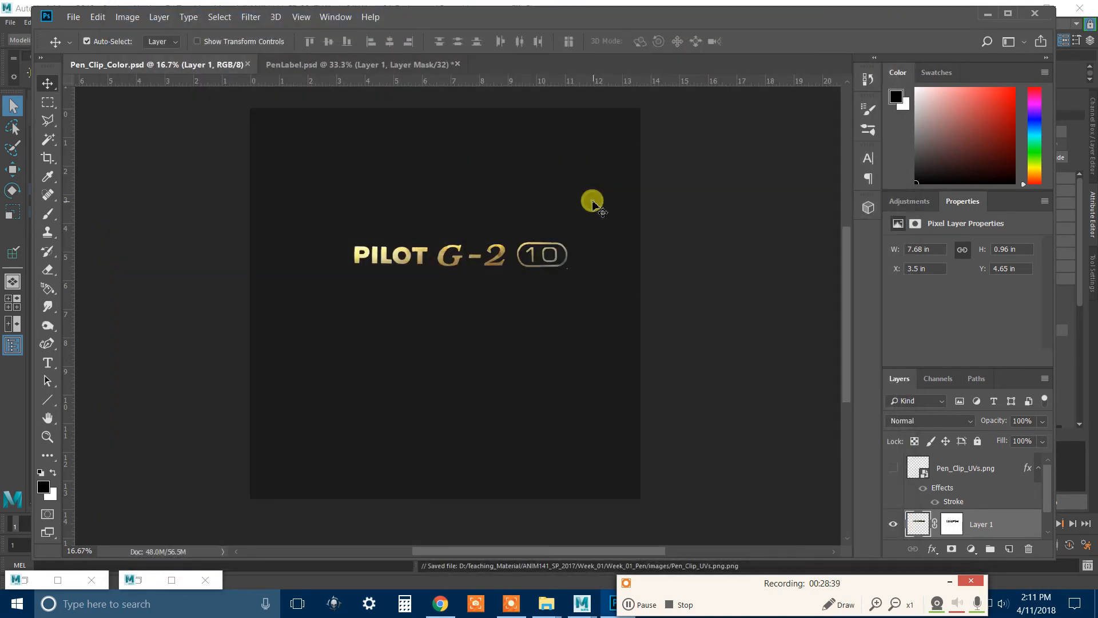
Step: Close the PenLabel.psd document
{"action": "left_click", "coordinate": [456, 65]}
{"action": "left_click", "coordinate": [559, 229]}
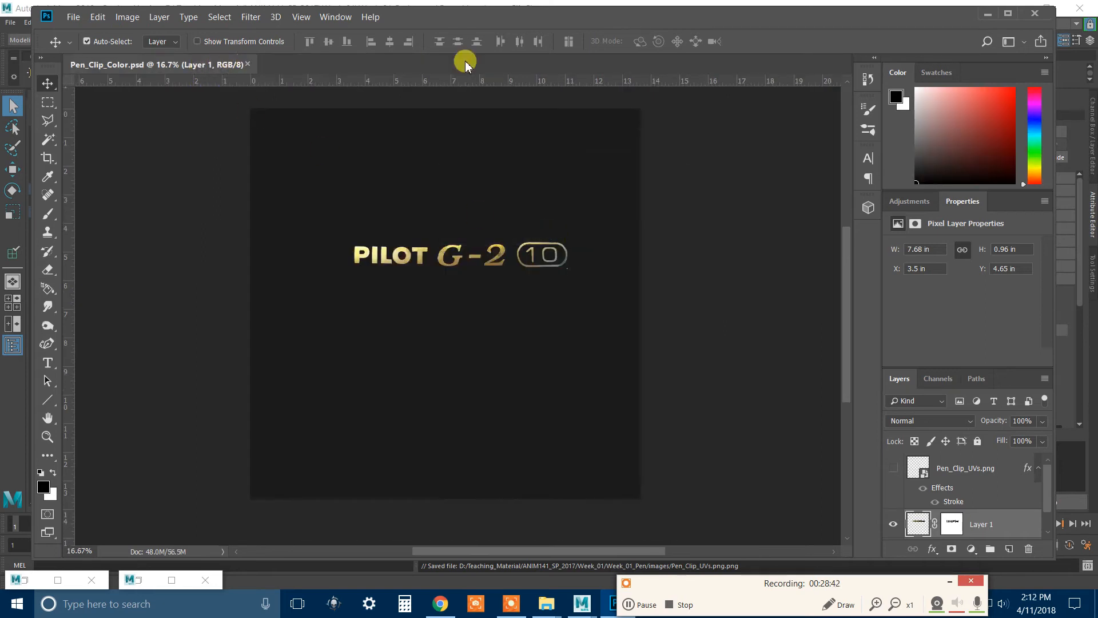
Step: Switch to Maya and connect a new File texture node to the base color of the clip's Pen_Clip_Mat material
{"action": "left_click", "coordinate": [983, 13]}
{"action": "left_click", "coordinate": [501, 350]}
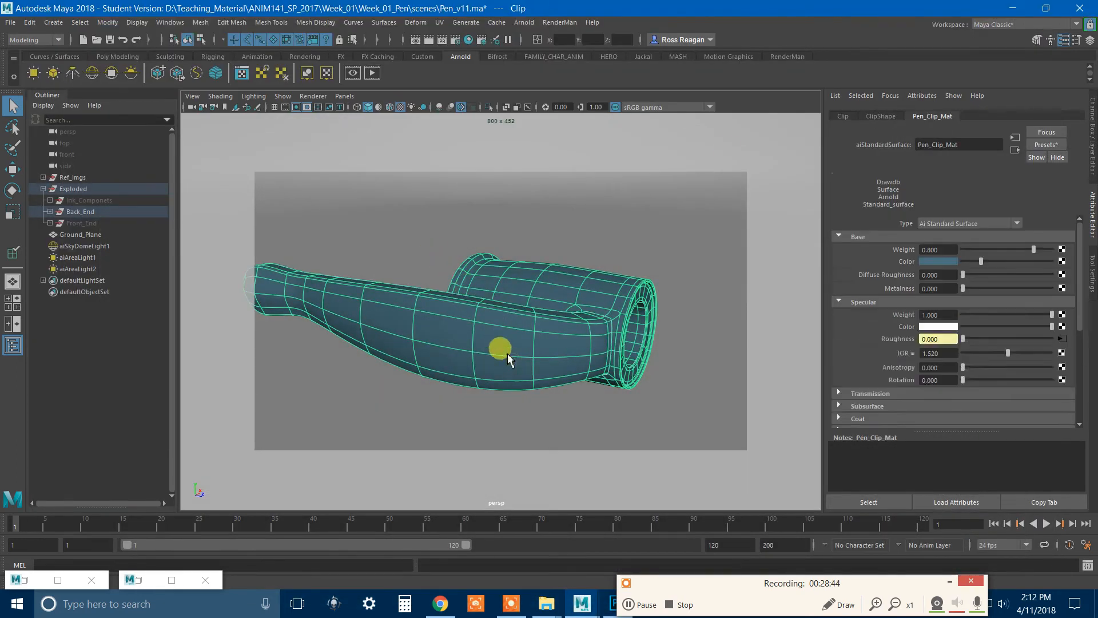
{"action": "left_click", "coordinate": [1063, 261]}
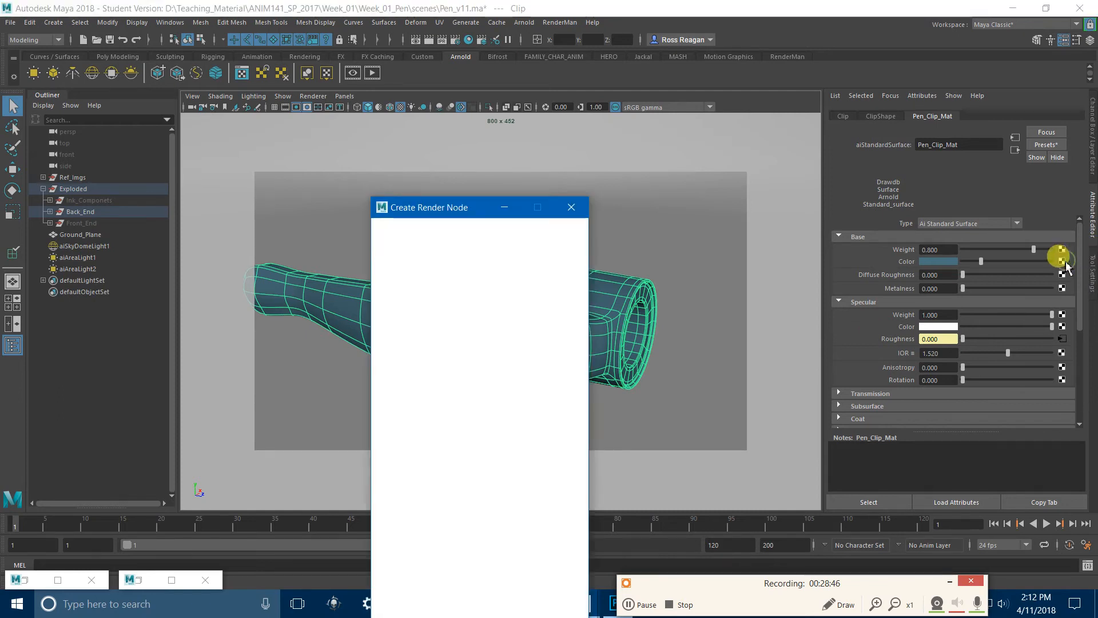
{"action": "left_click_drag", "start_coordinate": [458, 210], "coordinate": [500, 92]}
{"action": "left_click", "coordinate": [537, 191]}
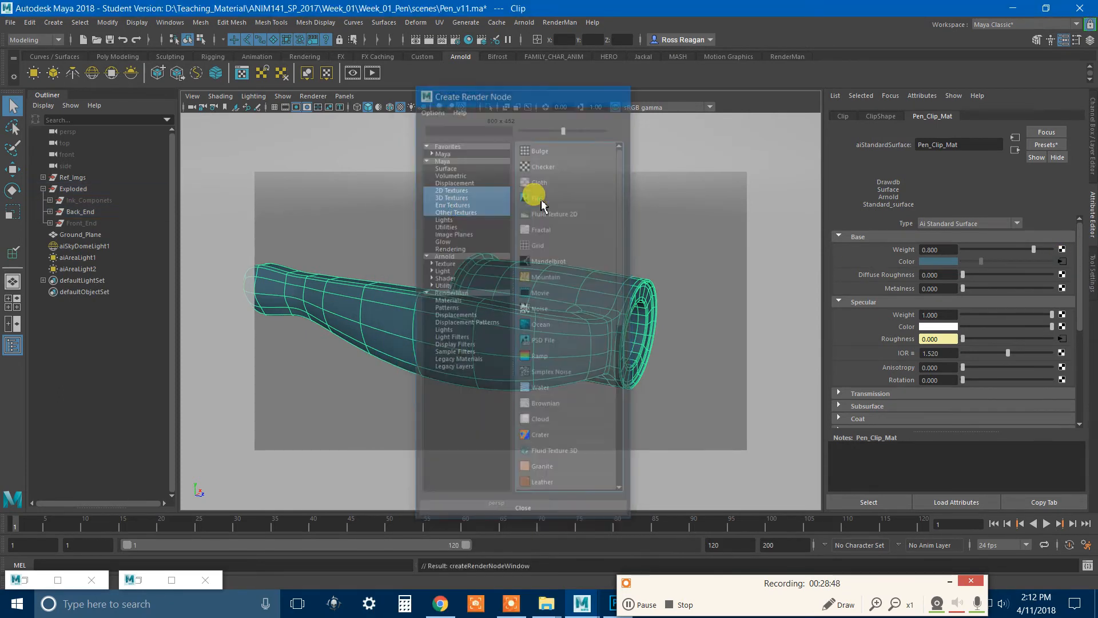
{"action": "scroll", "coordinate": [1007, 303], "scroll_direction": "up", "scroll_amount": 4}
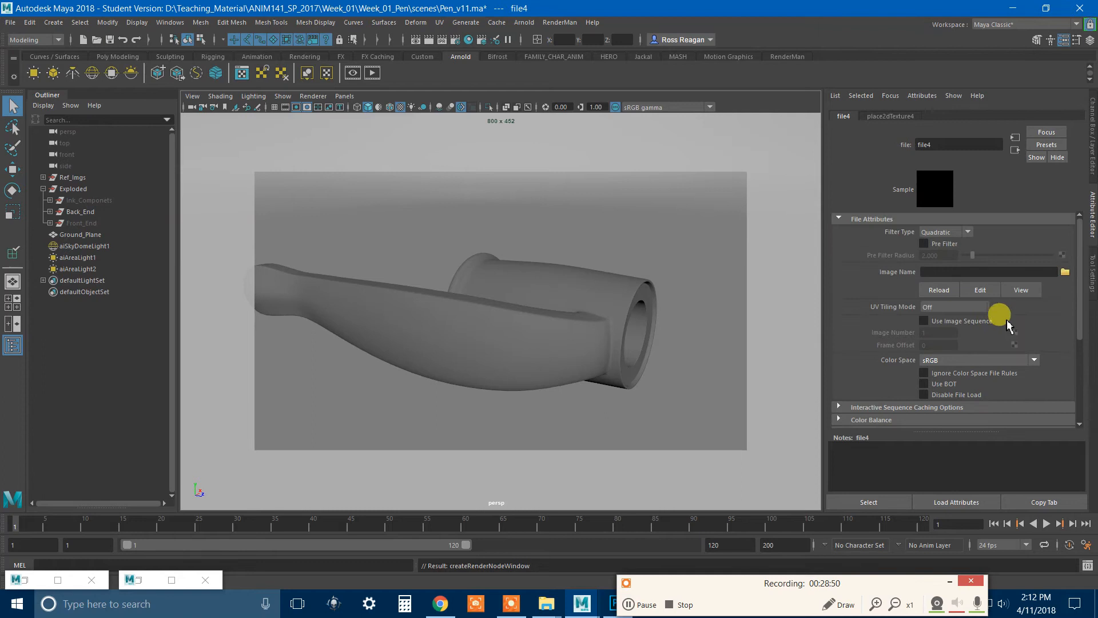
Step: Load Pen_Clip_Color.tga from the project's sourceimages folder as the File texture's image
{"action": "left_click", "coordinate": [1065, 272]}
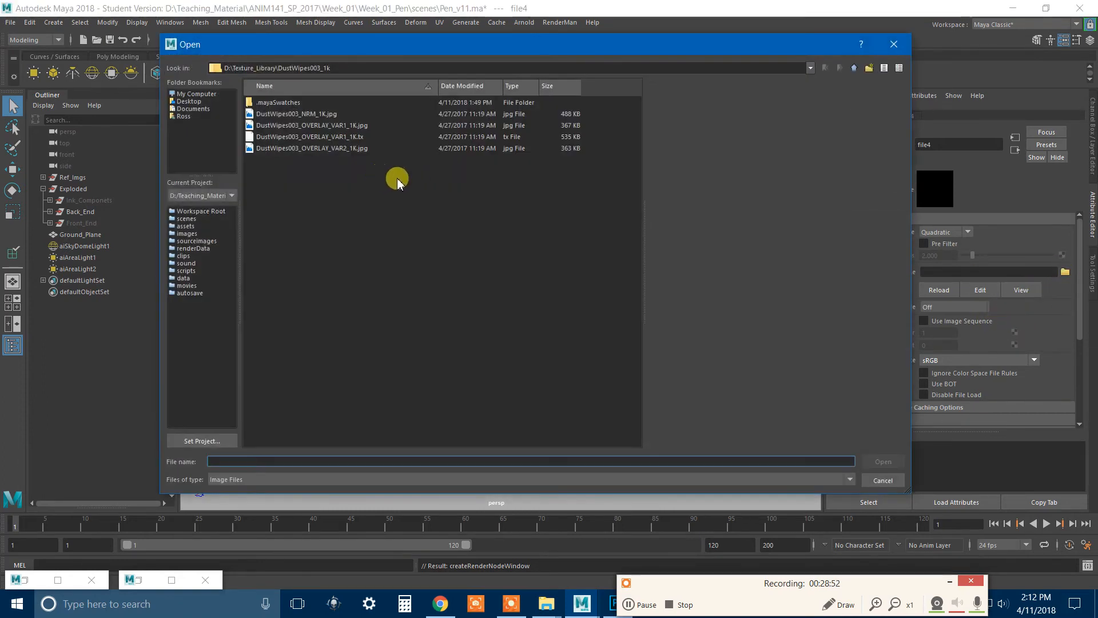
{"action": "left_click", "coordinate": [208, 240]}
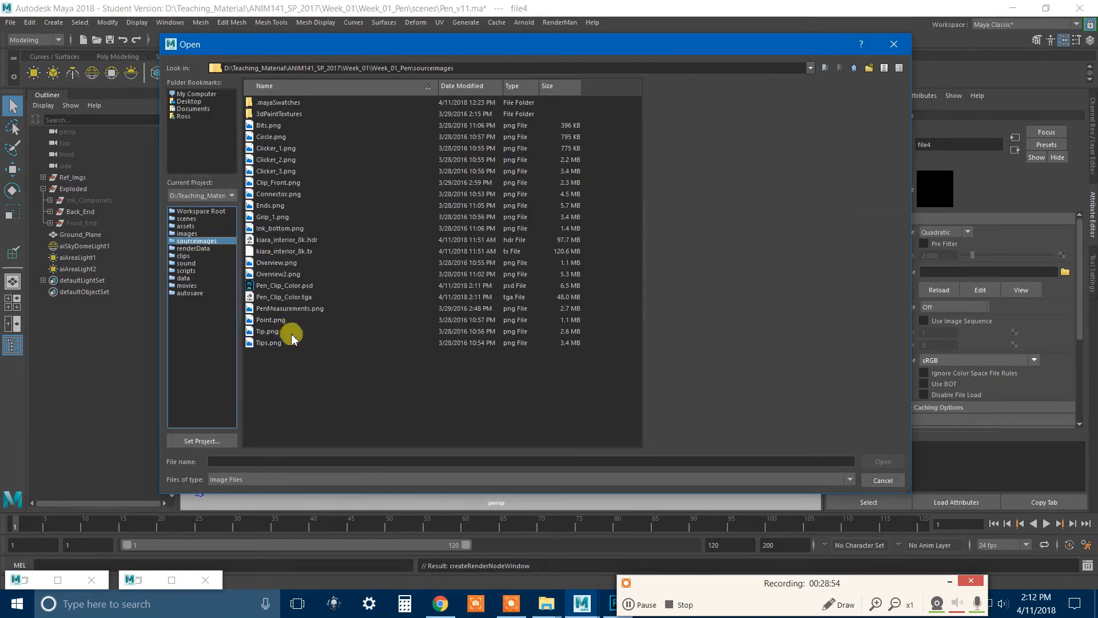
{"action": "left_click", "coordinate": [294, 299]}
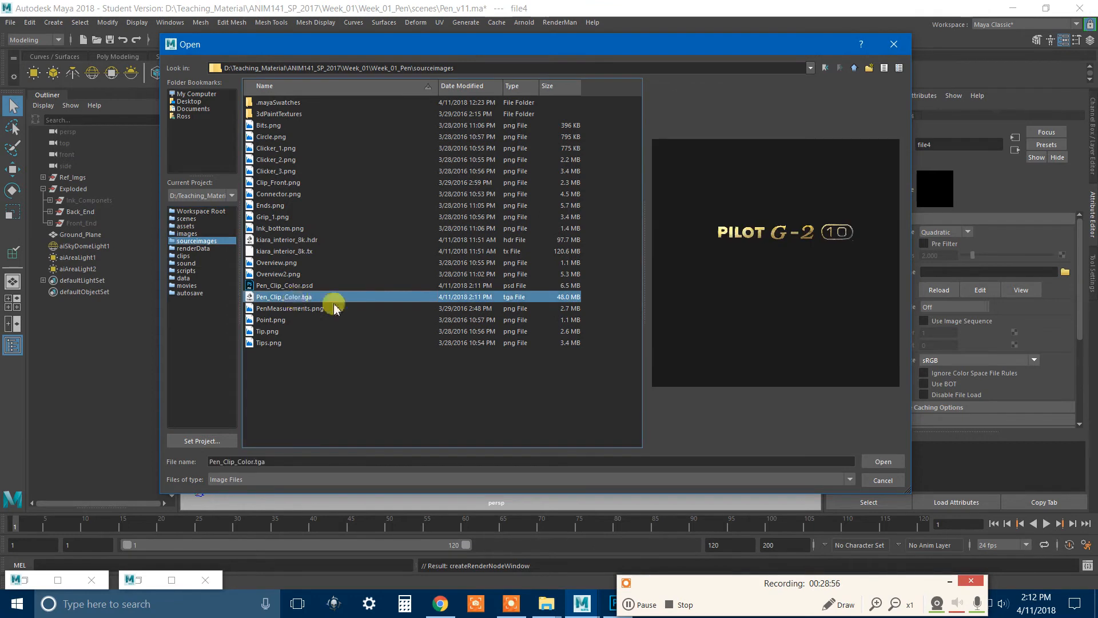
{"action": "left_click", "coordinate": [883, 462]}
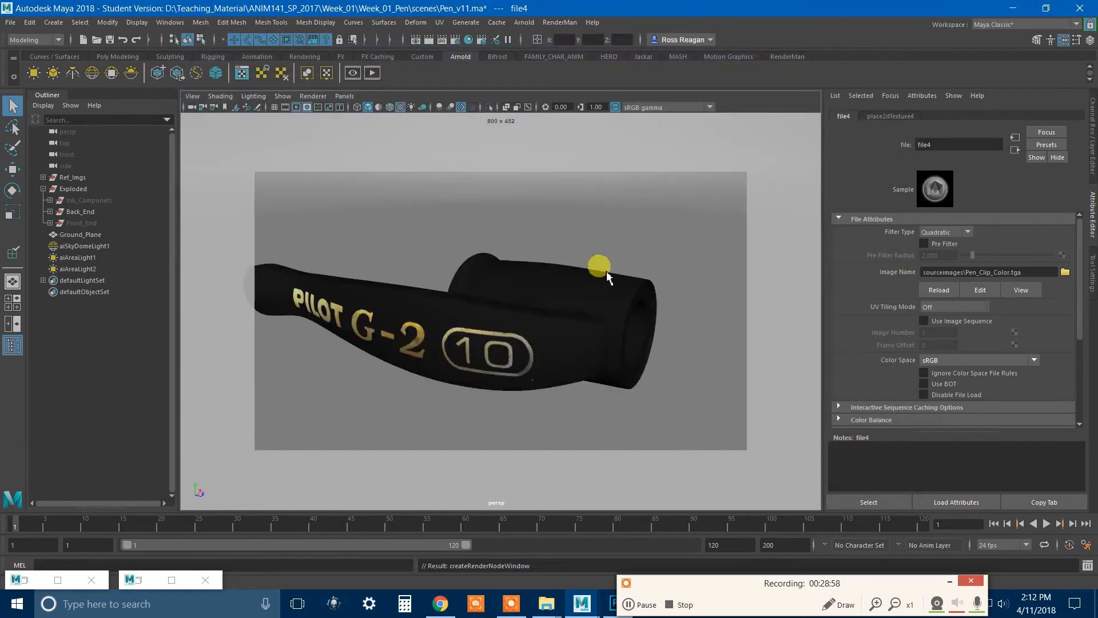
Step: Render the textured pen clip from the perspective camera in the Arnold RenderView
{"action": "left_click_drag", "start_coordinate": [504, 312], "coordinate": [415, 349], "text": "alt"}
{"action": "right_click_drag", "start_coordinate": [415, 349], "coordinate": [630, 408], "text": "alt"}
{"action": "left_click_drag", "start_coordinate": [630, 408], "coordinate": [428, 362], "text": "alt"}
{"action": "double_click", "coordinate": [19, 578]}
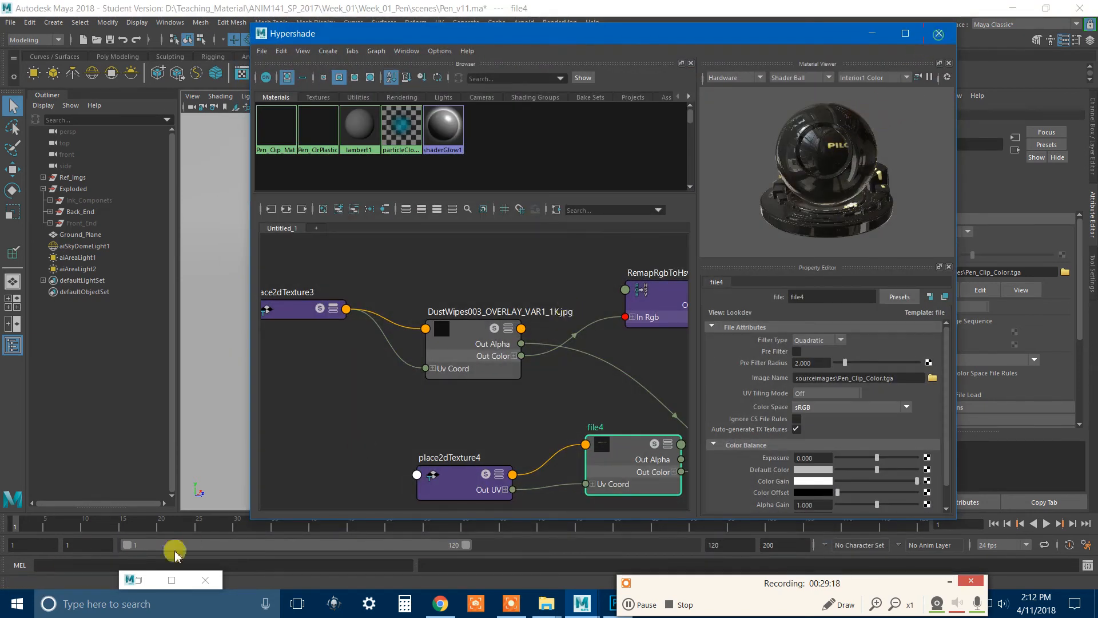
{"action": "double_click", "coordinate": [140, 580]}
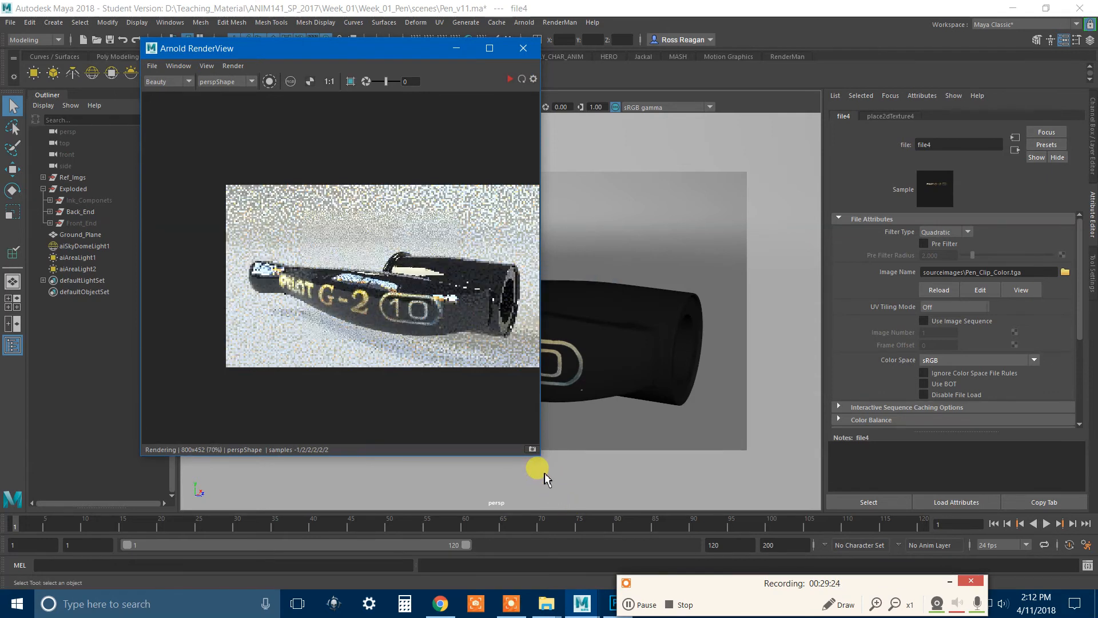
Step: Examine the PILOT G-2 10 label and the glossy plastic surface of the rendered clip up close and as a whole
{"action": "scroll", "coordinate": [415, 336], "scroll_direction": "up", "scroll_amount": 3}
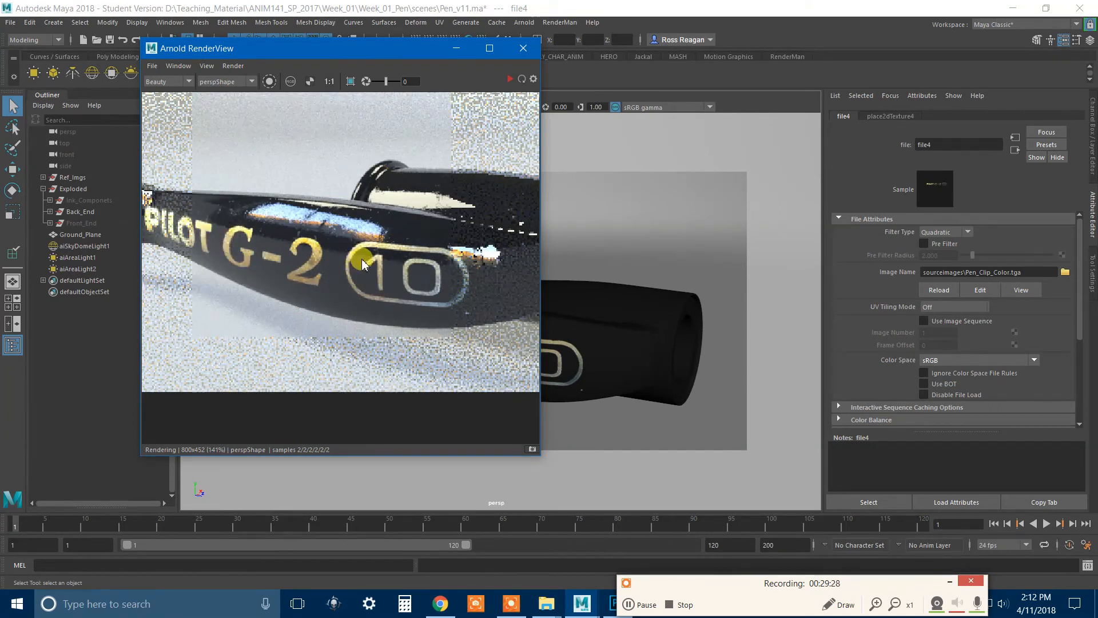
{"action": "scroll", "coordinate": [363, 264], "scroll_direction": "down", "scroll_amount": 1}
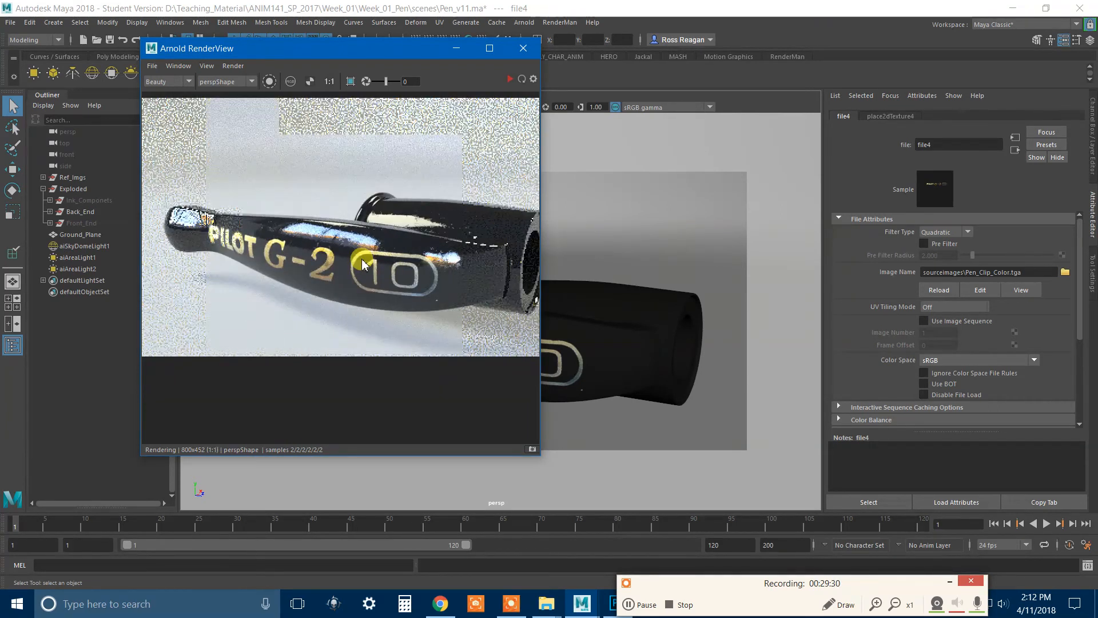
{"action": "scroll", "coordinate": [364, 265], "scroll_direction": "down", "scroll_amount": 1}
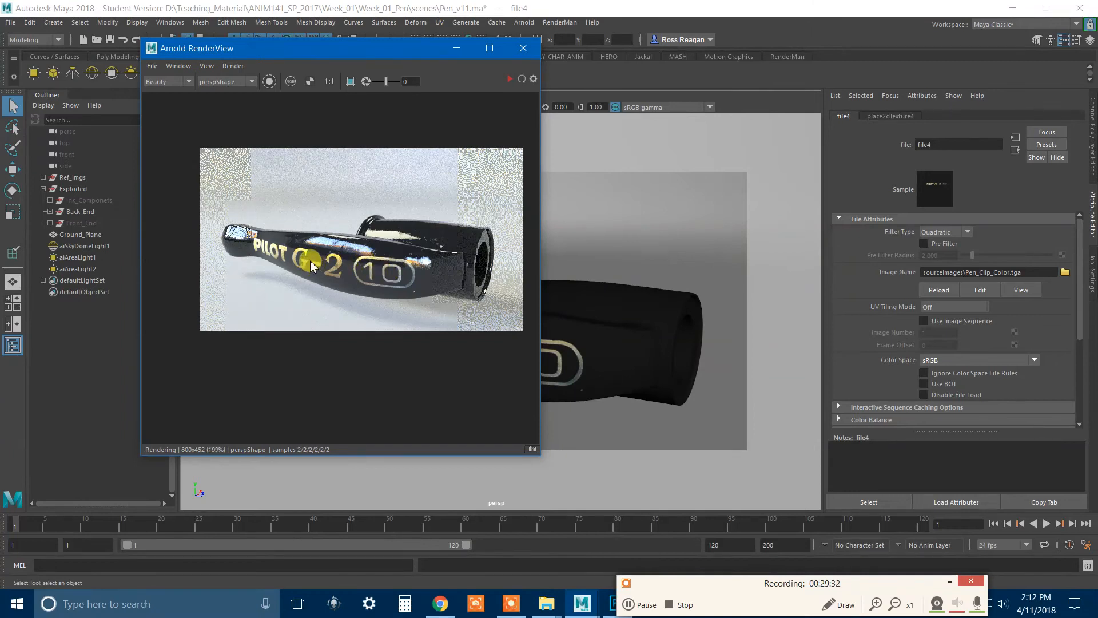
{"action": "scroll", "coordinate": [385, 277], "scroll_direction": "up", "scroll_amount": 5}
{"action": "middle_click_drag", "start_coordinate": [444, 247], "coordinate": [171, 292]}
{"action": "scroll", "coordinate": [416, 276], "scroll_direction": "down", "scroll_amount": 1}
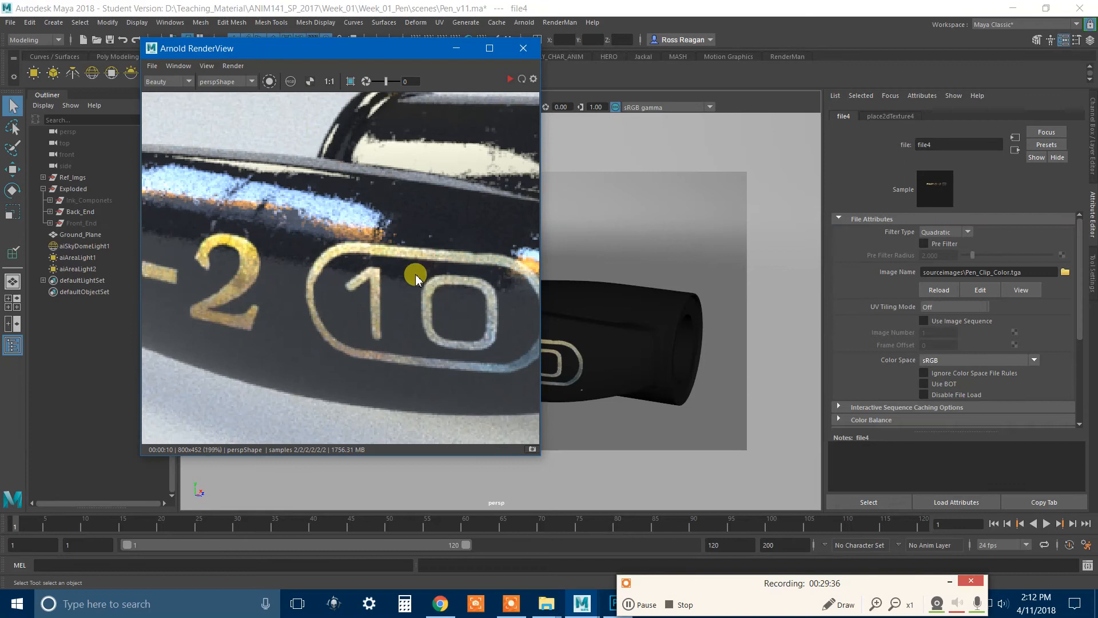
{"action": "scroll", "coordinate": [416, 277], "scroll_direction": "down", "scroll_amount": 3}
{"action": "scroll", "coordinate": [423, 297], "scroll_direction": "up", "scroll_amount": 5}
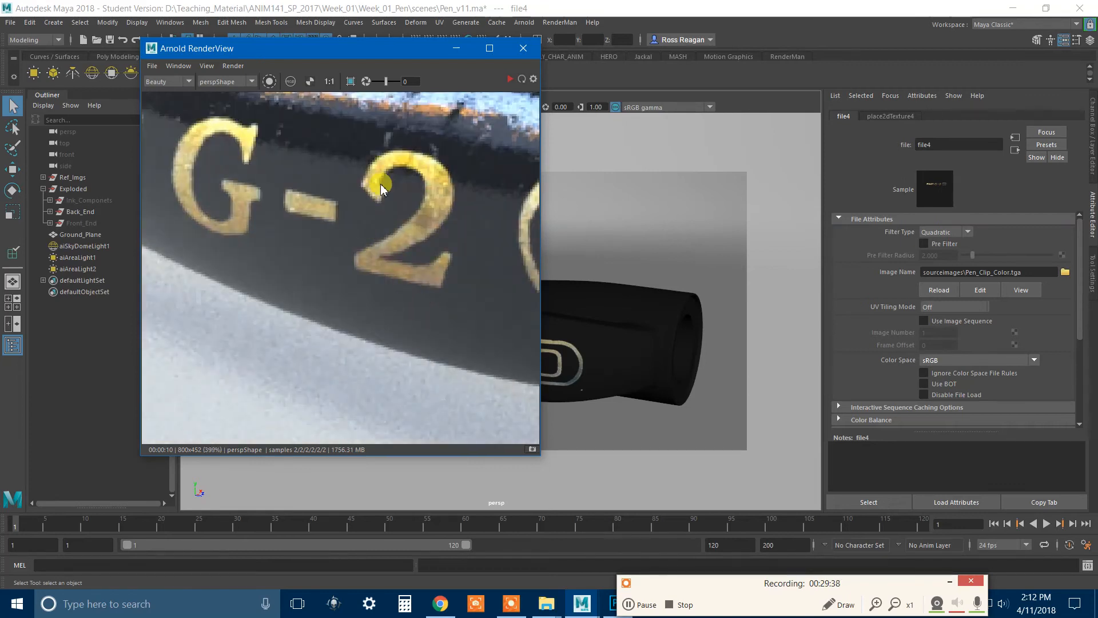
{"action": "middle_click_drag", "start_coordinate": [334, 242], "coordinate": [507, 311]}
{"action": "scroll", "coordinate": [265, 252], "scroll_direction": "down", "scroll_amount": 2}
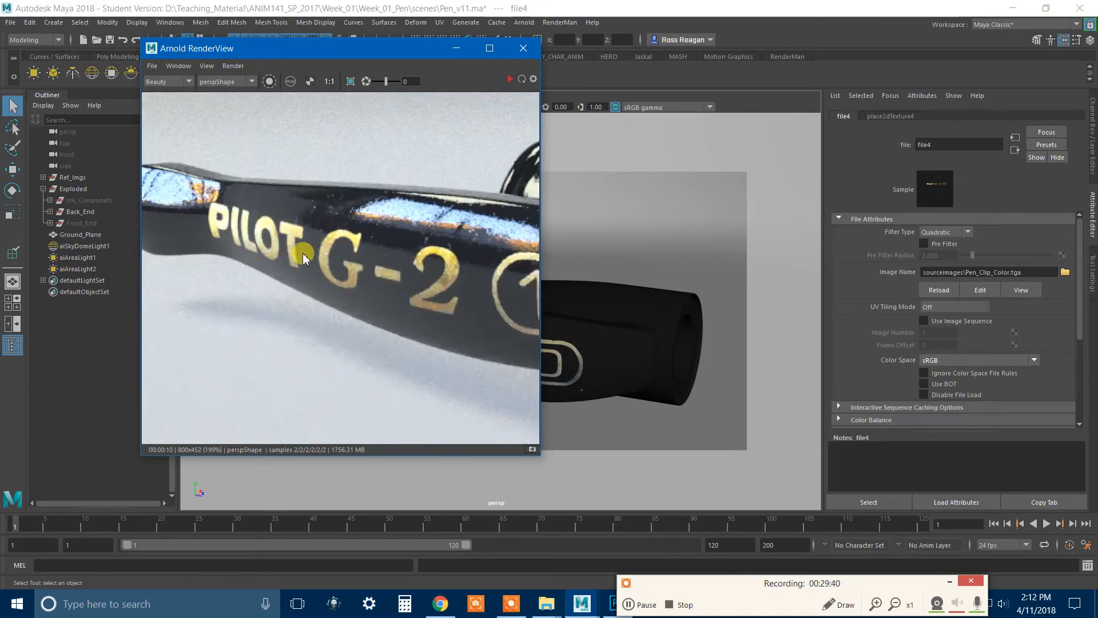
{"action": "middle_click_drag", "start_coordinate": [370, 280], "coordinate": [220, 284]}
{"action": "scroll", "coordinate": [277, 280], "scroll_direction": "down", "scroll_amount": 1}
{"action": "scroll", "coordinate": [379, 302], "scroll_direction": "down", "scroll_amount": 1}
{"action": "middle_click_drag", "start_coordinate": [380, 300], "coordinate": [421, 264]}
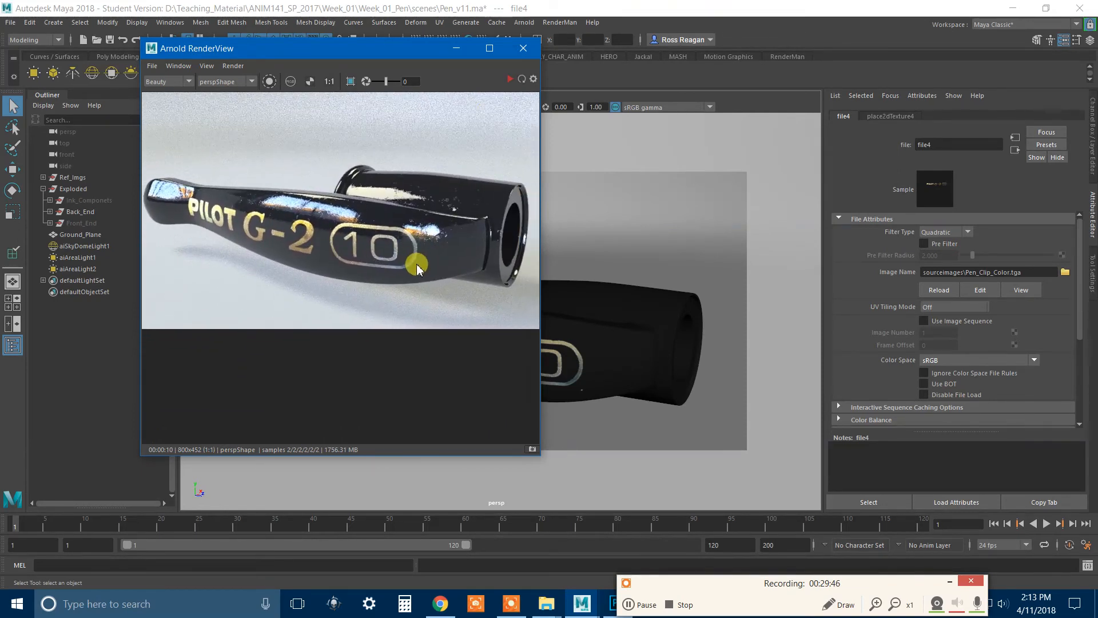
{"action": "scroll", "coordinate": [381, 209], "scroll_direction": "down", "scroll_amount": 1}
{"action": "scroll", "coordinate": [367, 208], "scroll_direction": "up", "scroll_amount": 1}
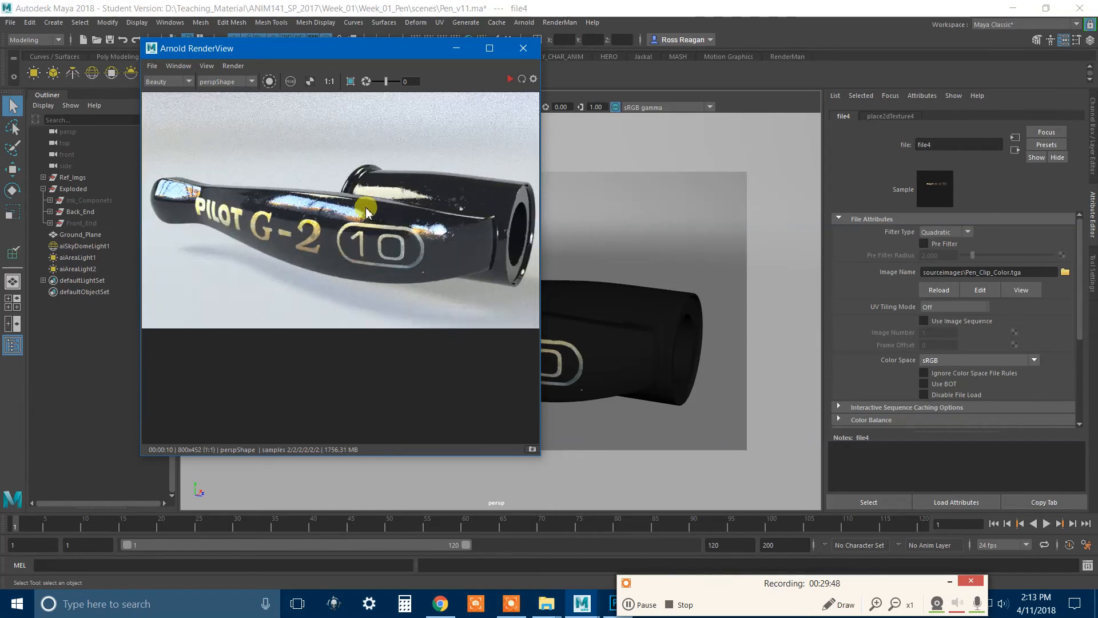
{"action": "middle_click_drag", "start_coordinate": [367, 214], "coordinate": [392, 257]}
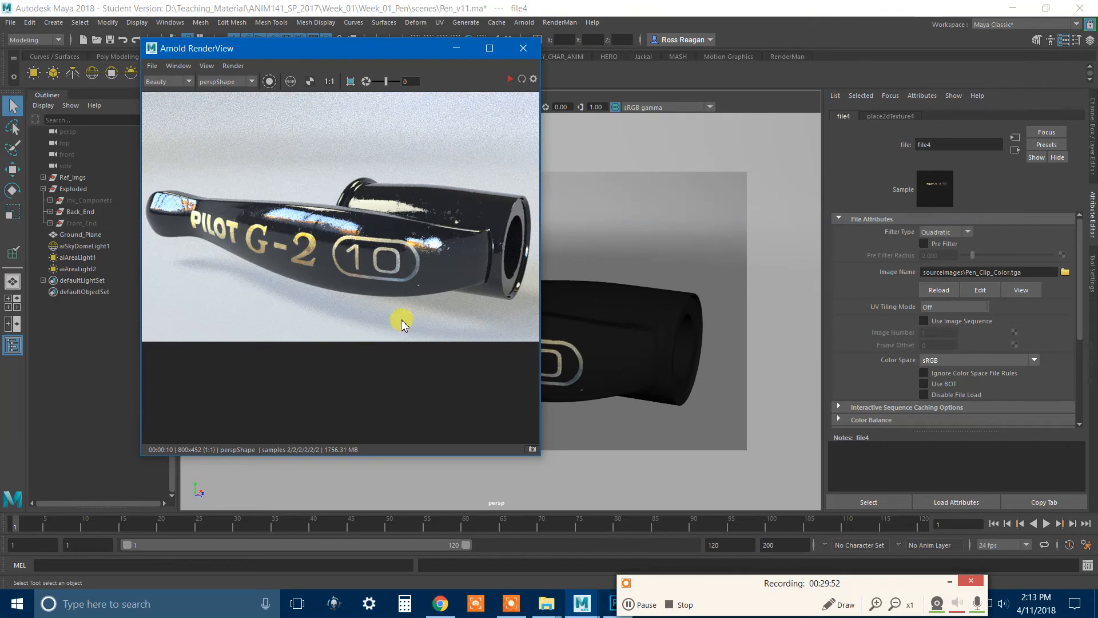
{"action": "scroll", "coordinate": [399, 279], "scroll_direction": "down", "scroll_amount": 2}
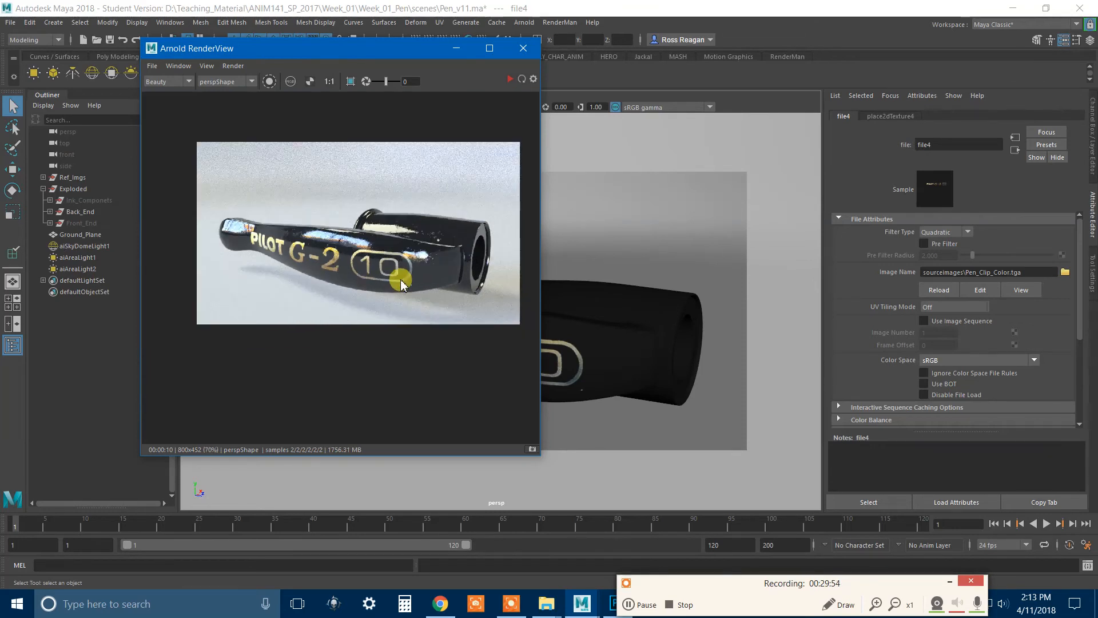
{"action": "scroll", "coordinate": [401, 284], "scroll_direction": "up", "scroll_amount": 2}
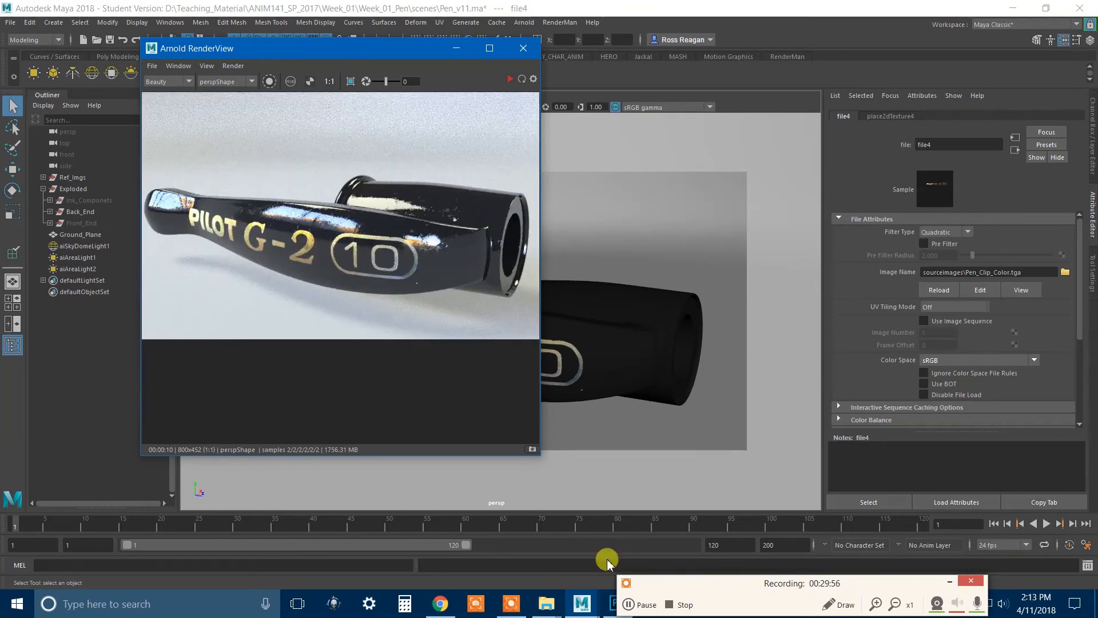
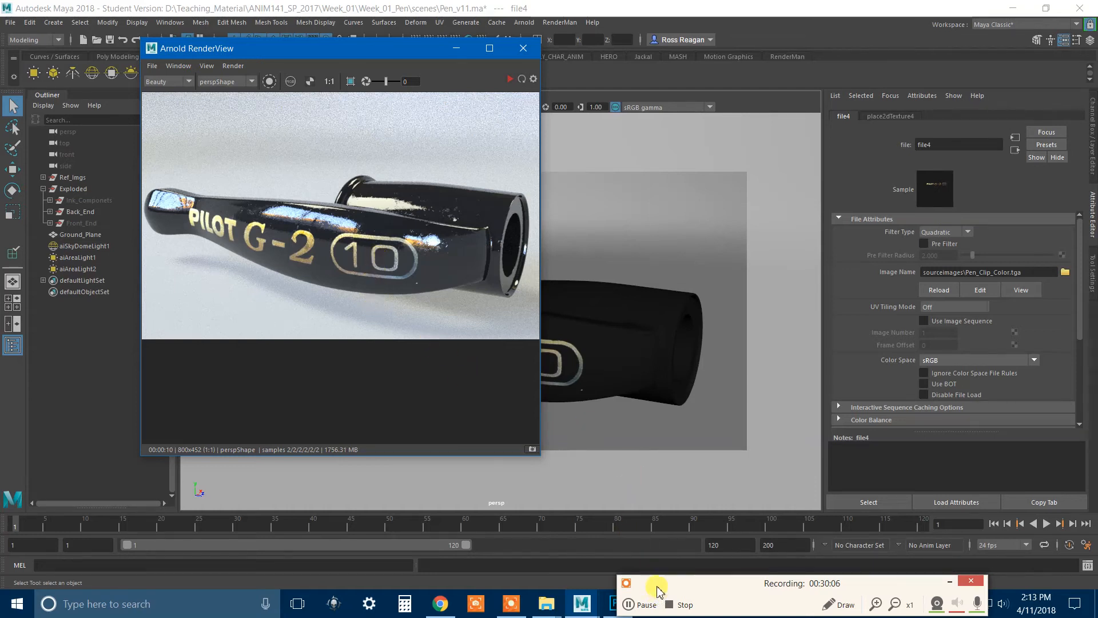
Step: Switch to Photoshop and group Layer 1 and Layer 2 of Pen_Clip_Color.psd into a group named Color
{"action": "left_click", "coordinate": [618, 604]}
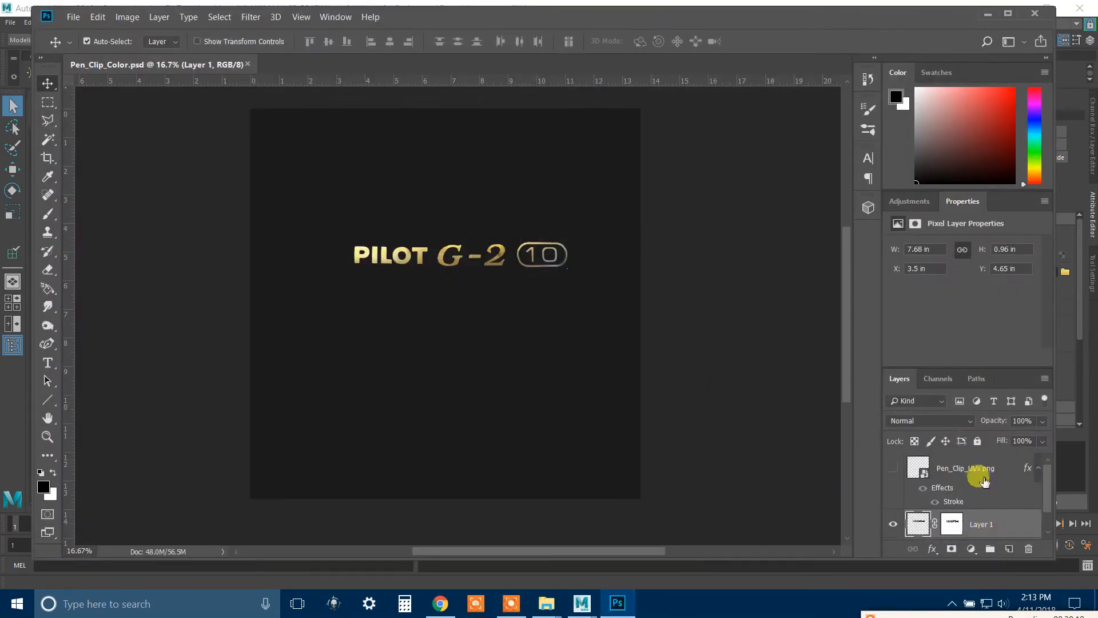
{"action": "scroll", "coordinate": [955, 488], "scroll_direction": "down", "scroll_amount": 1}
{"action": "left_click", "coordinate": [988, 527], "text": "shift"}
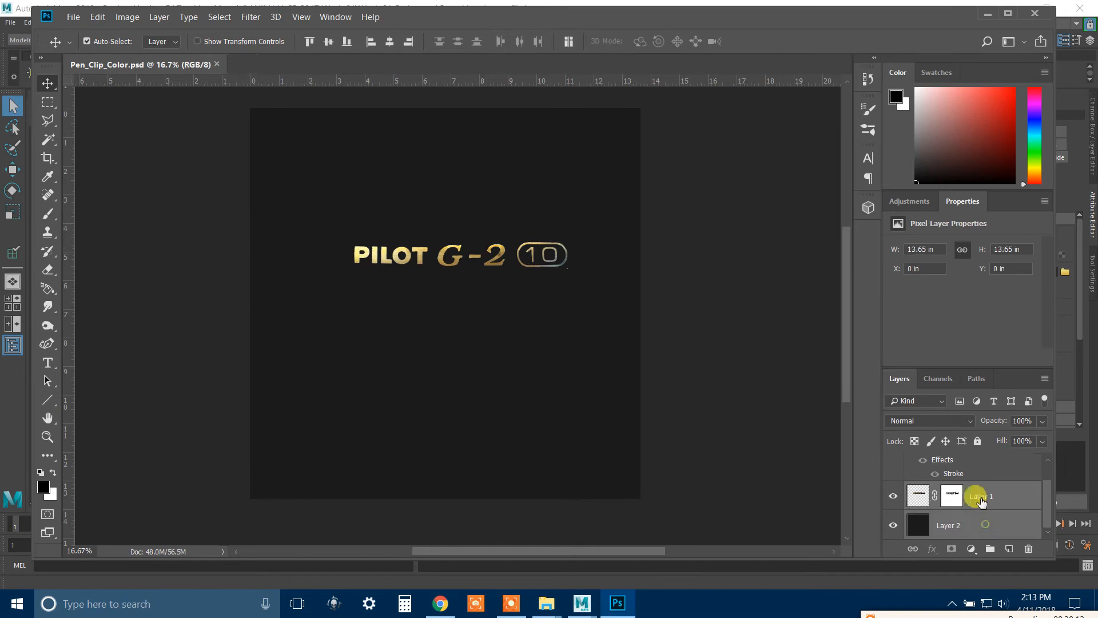
{"action": "left_click", "coordinate": [993, 548]}
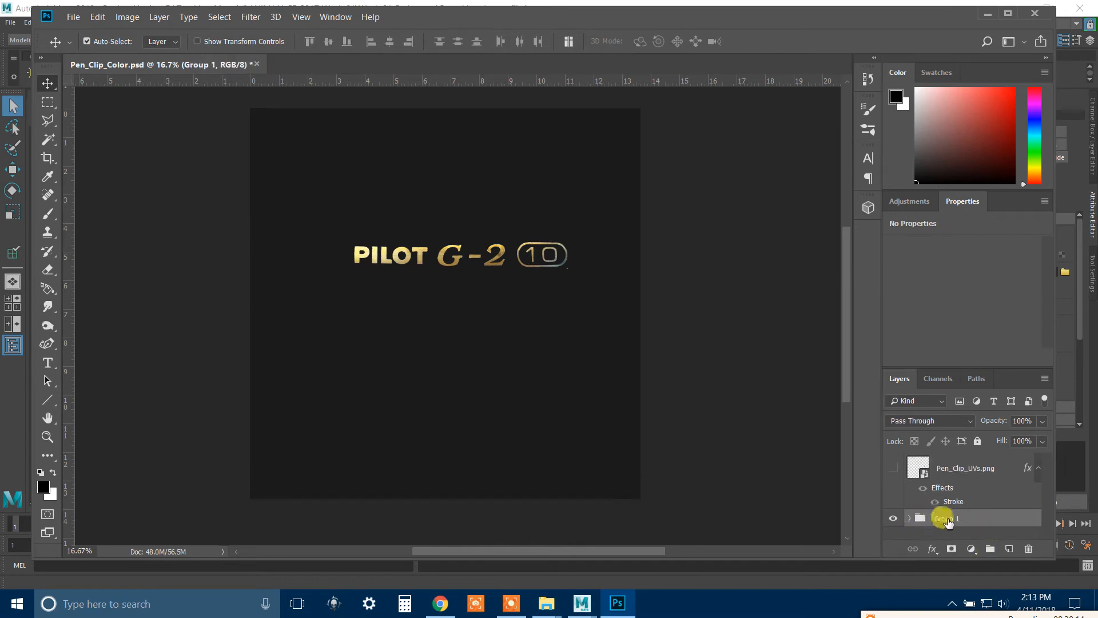
{"action": "type", "text": "or"}
{"action": "key", "text": "Return"}
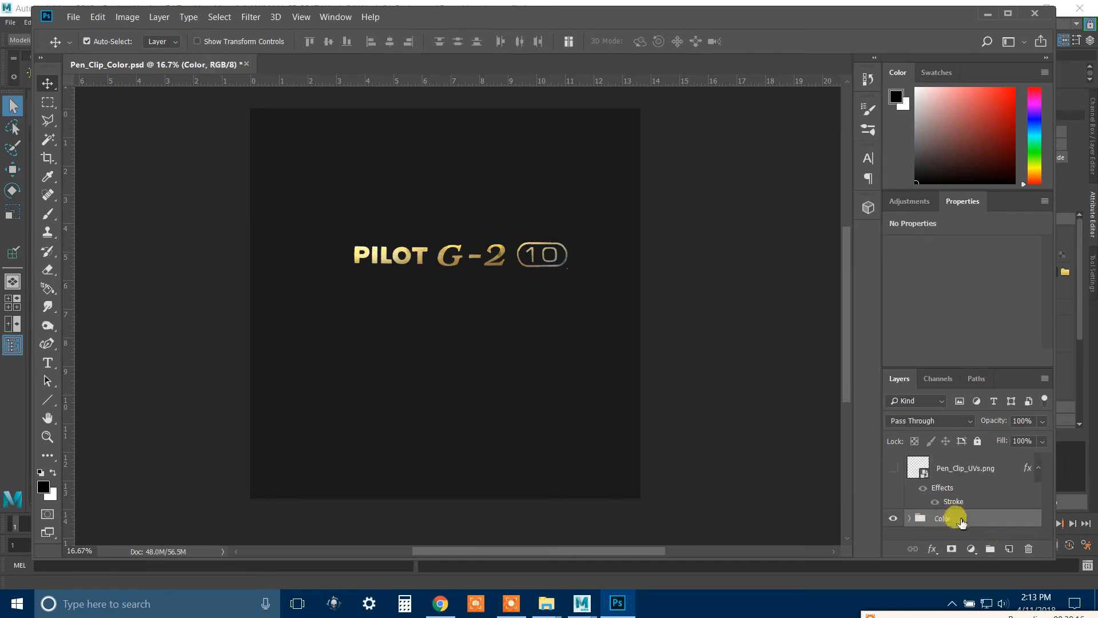
Step: Duplicate the Color group within the document as Bump and hide the original Color group
{"action": "right_click", "coordinate": [961, 521]}
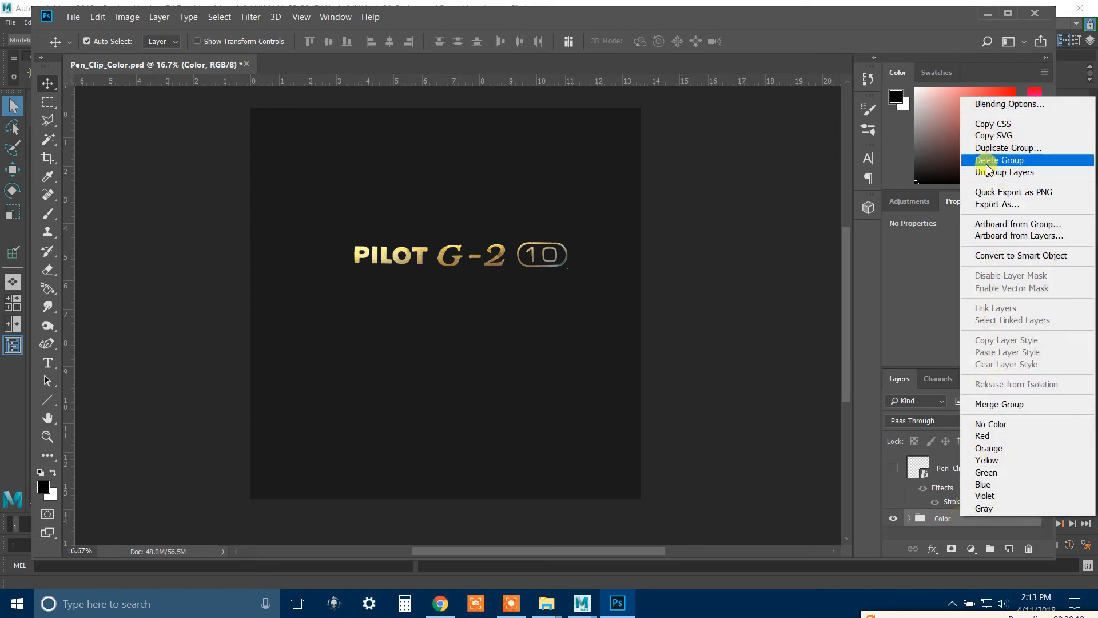
{"action": "left_click", "coordinate": [988, 149]}
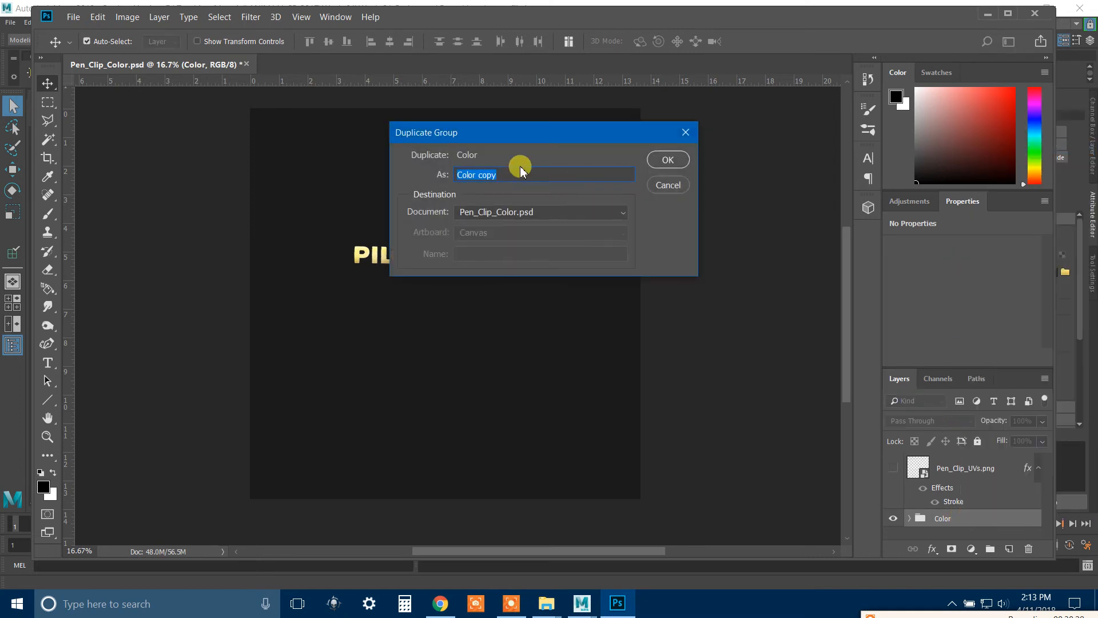
{"action": "key", "text": "Return"}
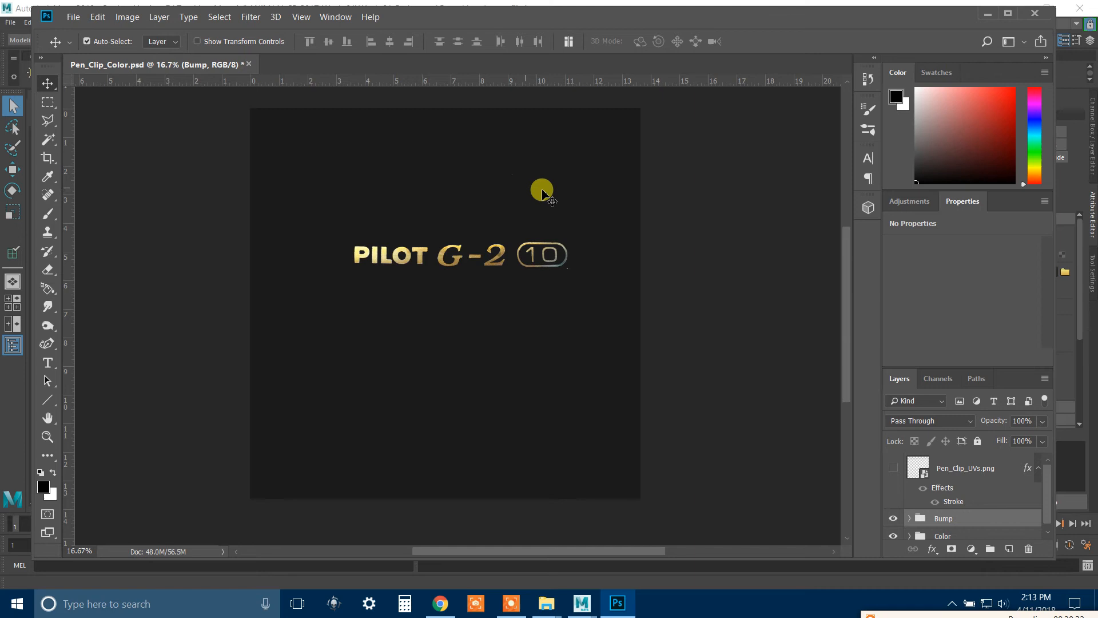
{"action": "scroll", "coordinate": [980, 496], "scroll_direction": "down", "scroll_amount": 1}
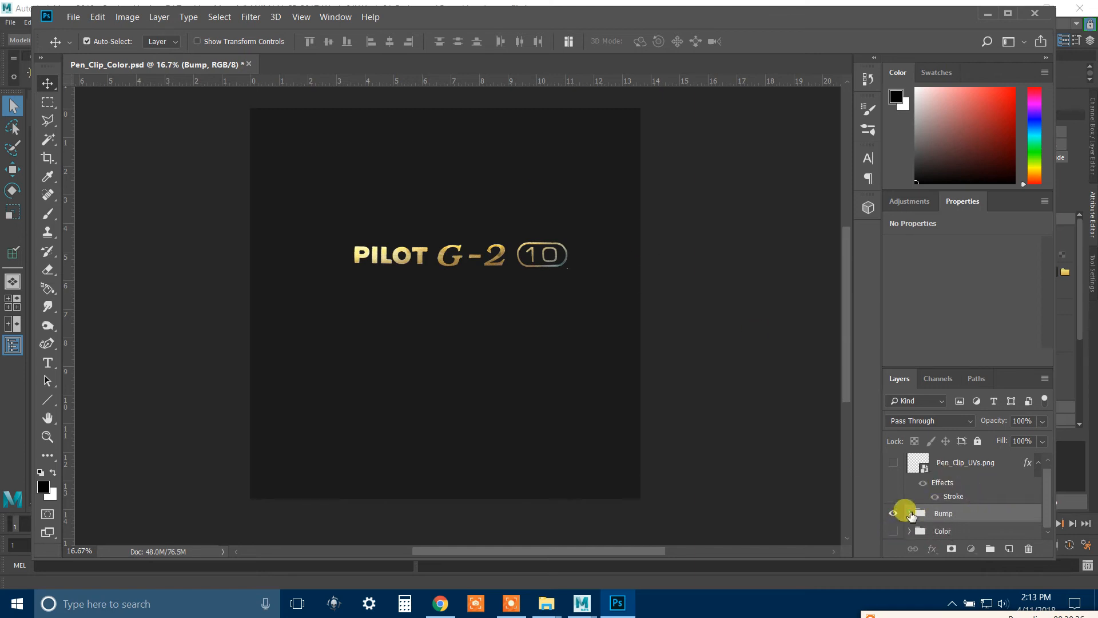
Step: Fill Layer 2 inside the Bump group with 50% Gray at 100% opacity in Normal mode
{"action": "left_click", "coordinate": [910, 513]}
{"action": "scroll", "coordinate": [915, 486], "scroll_direction": "down", "scroll_amount": 2}
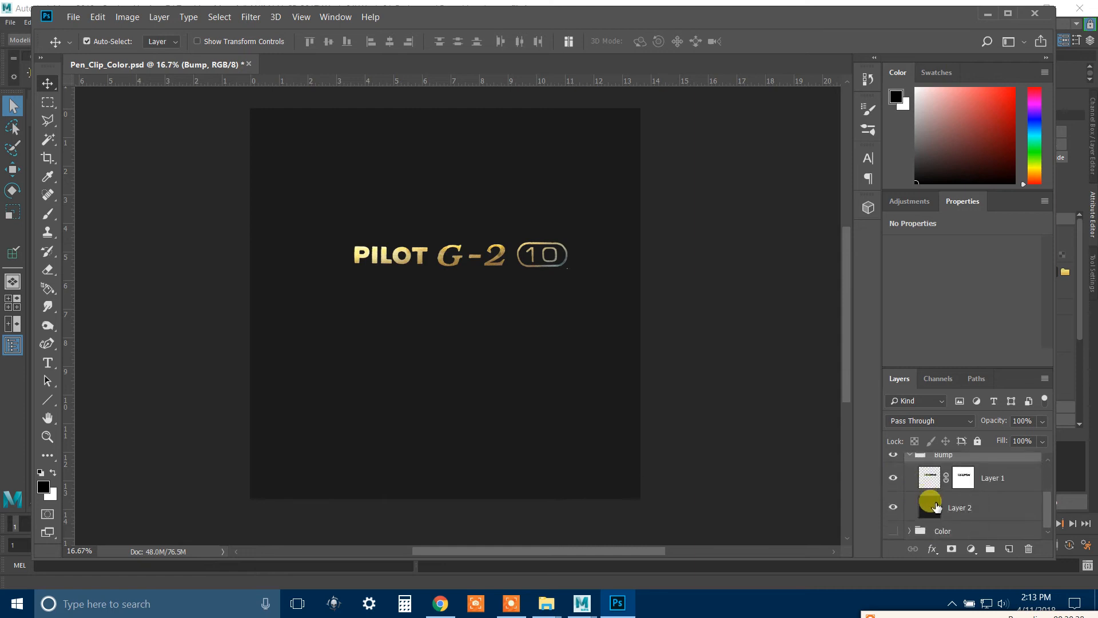
{"action": "left_click", "coordinate": [931, 484]}
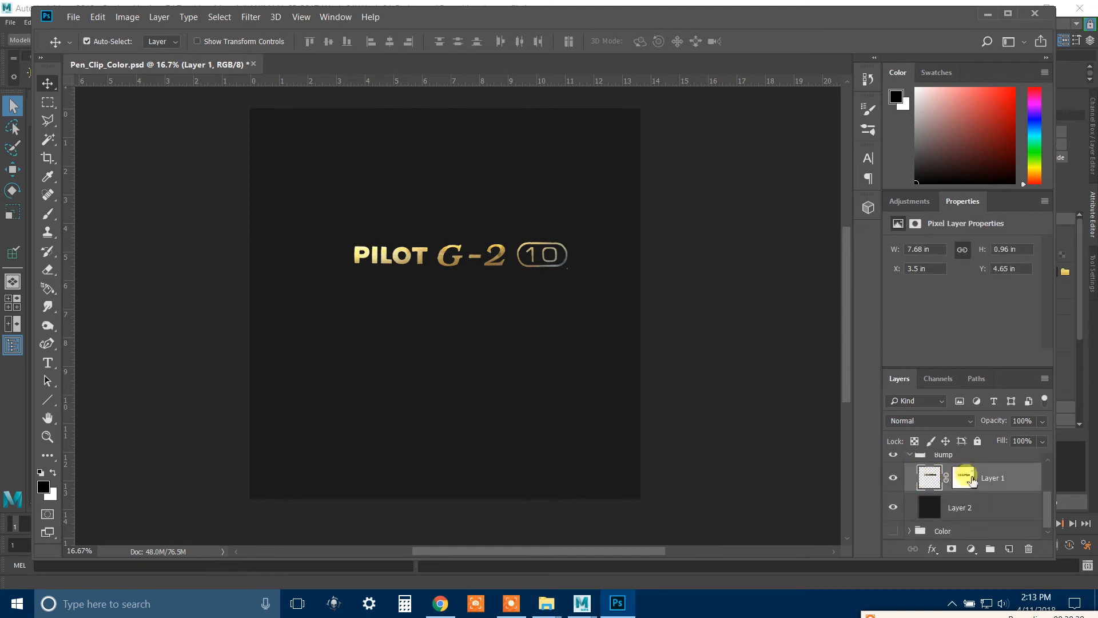
{"action": "left_click", "coordinate": [950, 510]}
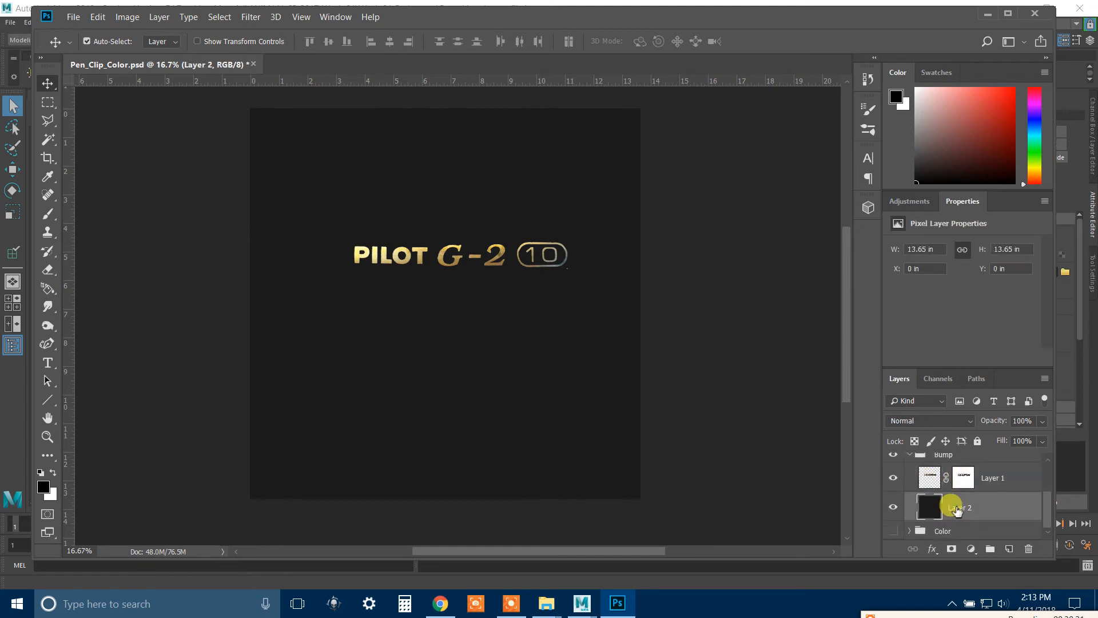
{"action": "left_click", "coordinate": [97, 21]}
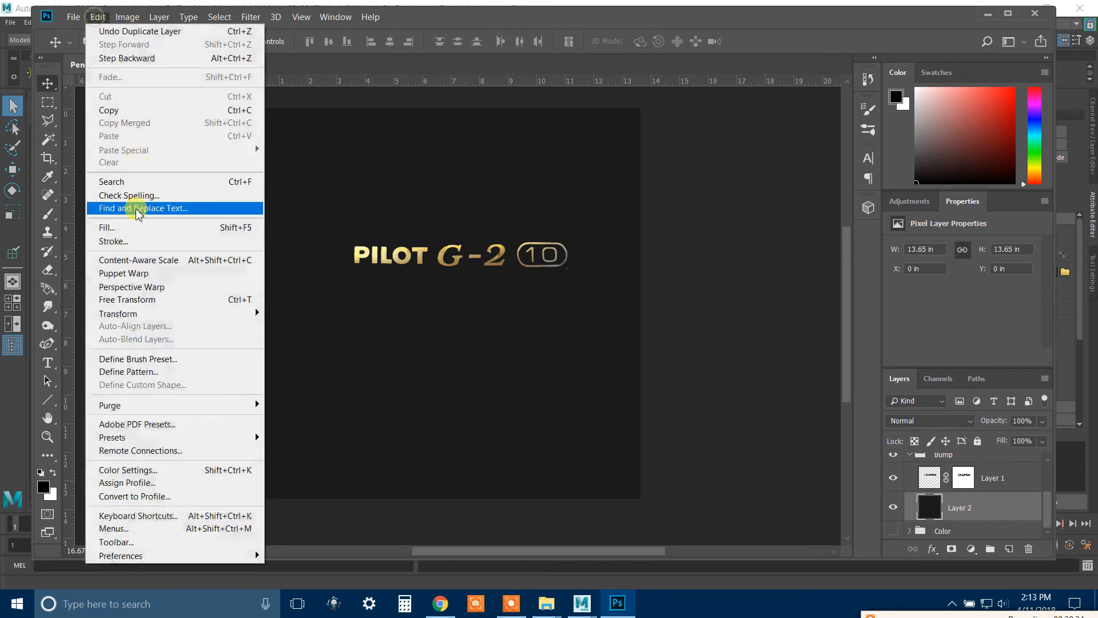
{"action": "left_click", "coordinate": [122, 224]}
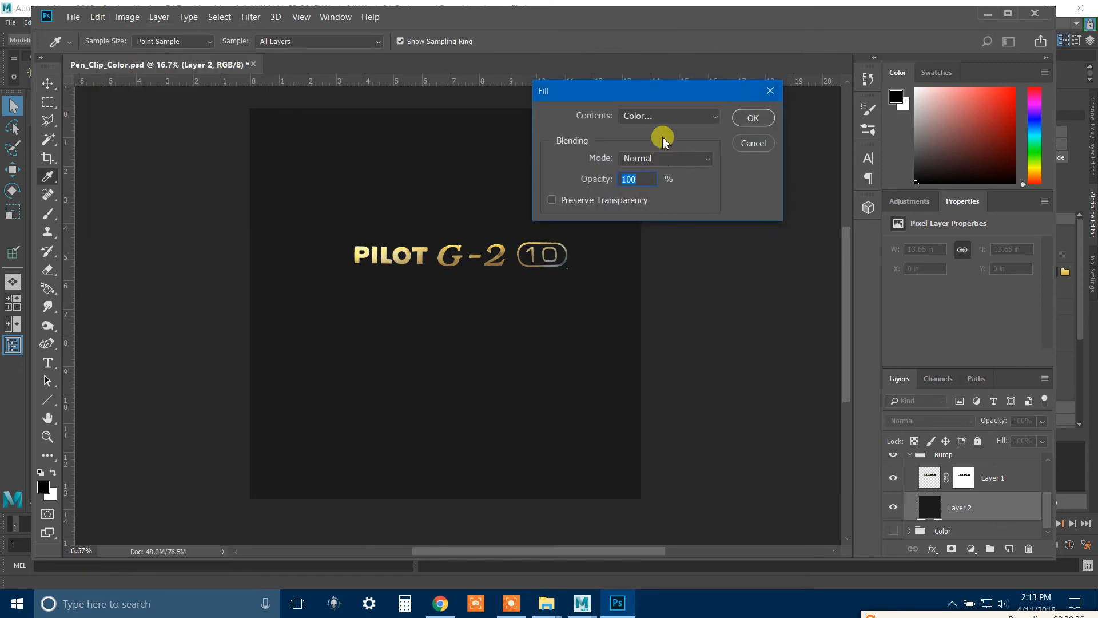
{"action": "left_click", "coordinate": [664, 116]}
{"action": "left_click", "coordinate": [664, 248]}
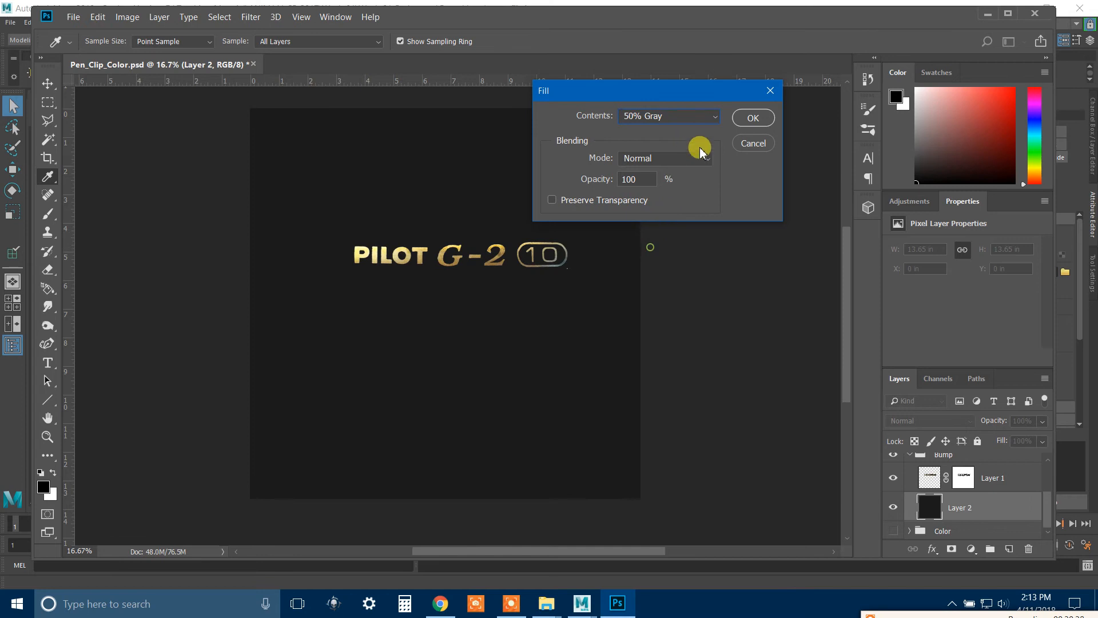
{"action": "left_click", "coordinate": [747, 119]}
Step: Add a light gray (#e2e2e2) Color Overlay to the lettering on Layer 1 of the Bump group
{"action": "left_click", "coordinate": [1001, 487]}
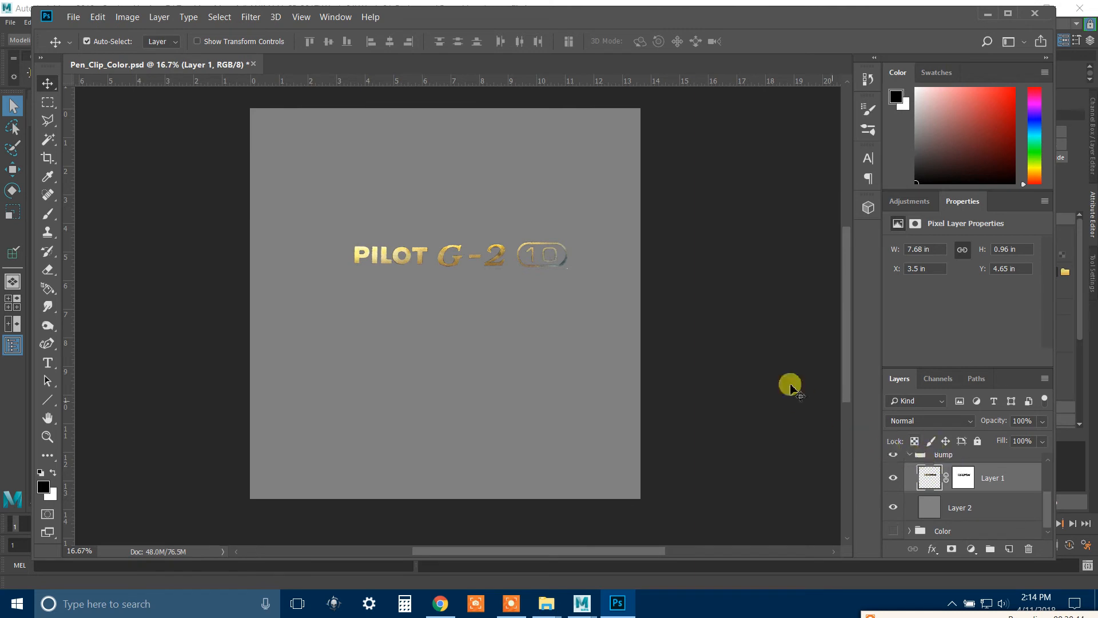
{"action": "scroll", "coordinate": [975, 469], "scroll_direction": "up", "scroll_amount": 3}
{"action": "scroll", "coordinate": [952, 429], "scroll_direction": "down", "scroll_amount": 2}
{"action": "left_click", "coordinate": [909, 201]}
{"action": "scroll", "coordinate": [1007, 470], "scroll_direction": "down", "scroll_amount": 1}
{"action": "left_click", "coordinate": [926, 237]}
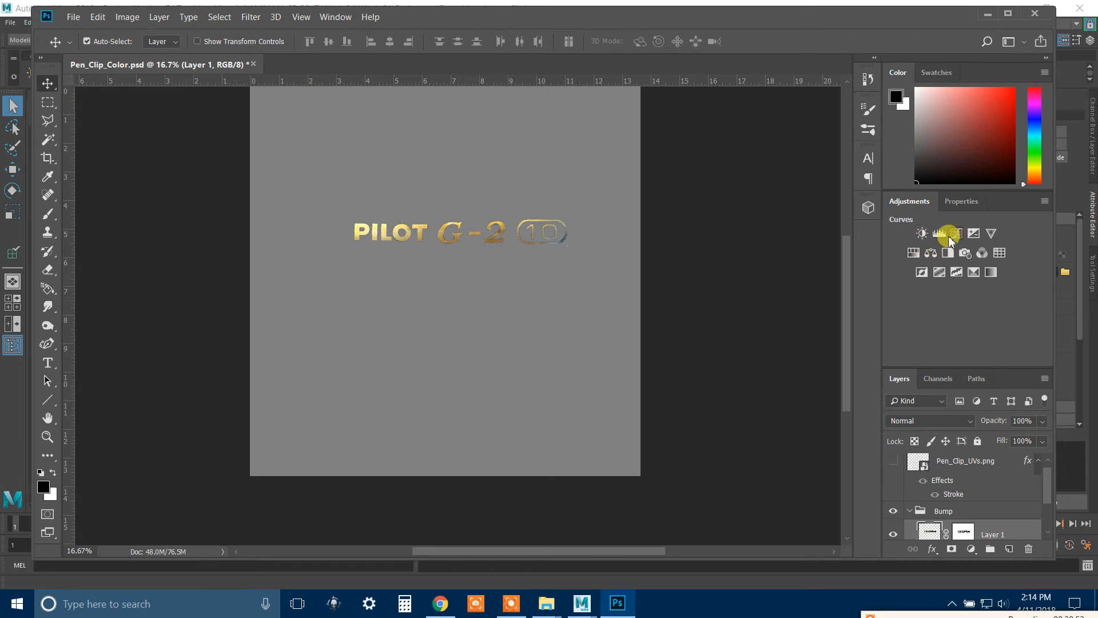
{"action": "scroll", "coordinate": [1007, 504], "scroll_direction": "down", "scroll_amount": 2}
{"action": "left_click", "coordinate": [931, 548]}
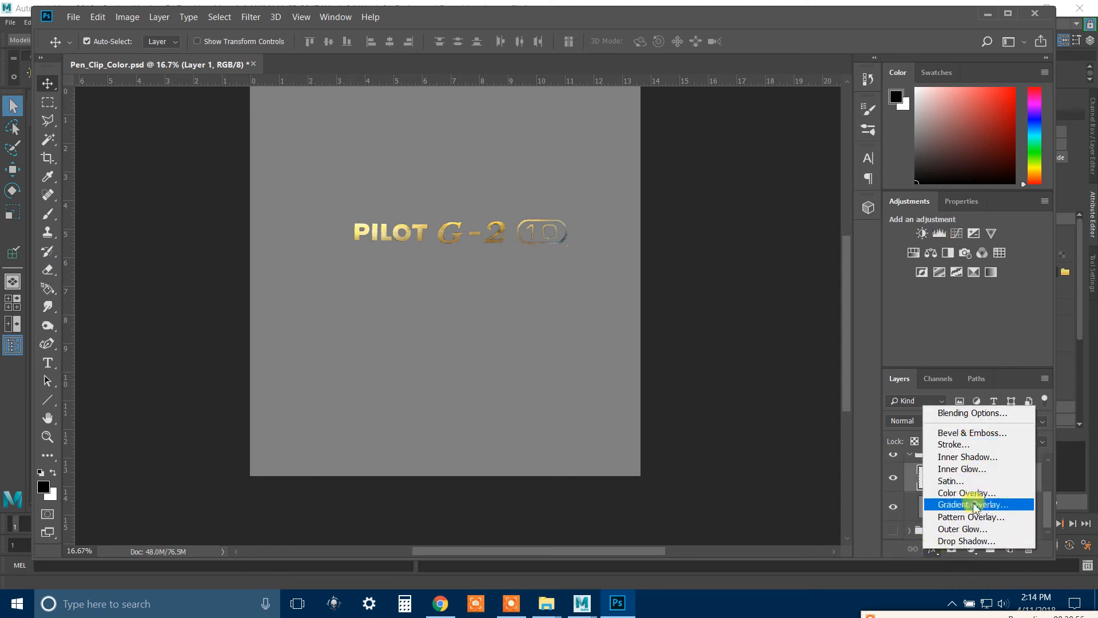
{"action": "left_click", "coordinate": [967, 493]}
{"action": "left_click_drag", "start_coordinate": [643, 120], "coordinate": [852, 211]}
{"action": "left_click", "coordinate": [861, 247]}
{"action": "left_click", "coordinate": [659, 160]}
{"action": "mouse_move", "coordinate": [659, 159]}
{"action": "left_mouse_down"}
{"action": "mouse_move", "coordinate": [522, 115]}
{"action": "mouse_move", "coordinate": [502, 167]}
{"action": "mouse_move", "coordinate": [601, 157]}
{"action": "left_mouse_up"}
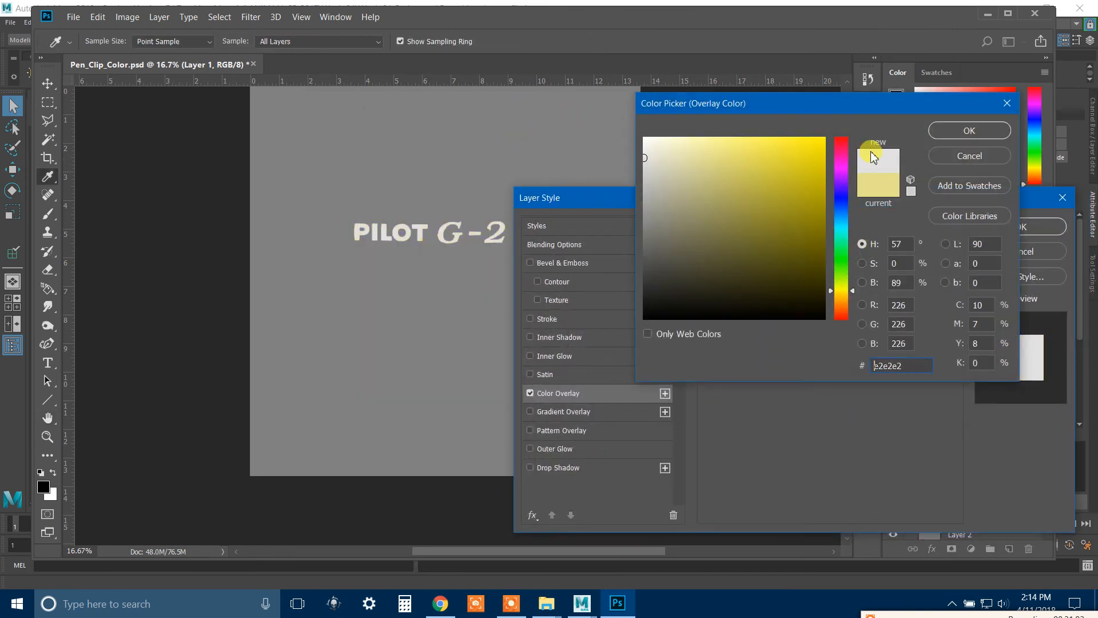
{"action": "left_click", "coordinate": [946, 130]}
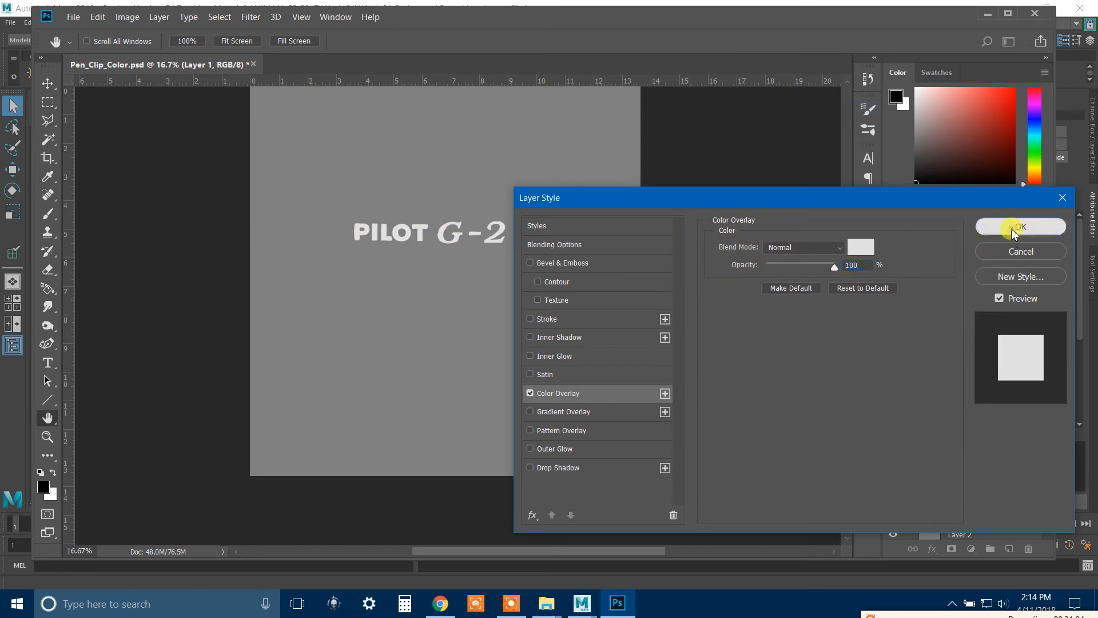
{"action": "left_click", "coordinate": [1002, 226]}
Step: Examine the edges of the gray PILOT G-2 10 lettering and the area below the 10 badge up close
{"action": "key", "text": "z"}
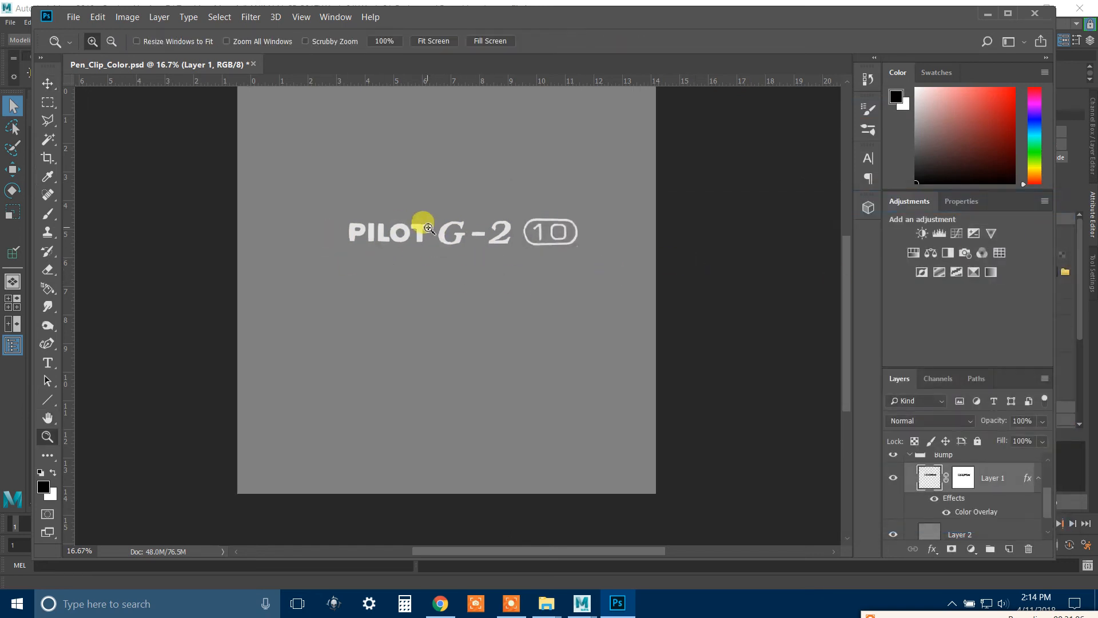
{"action": "left_click", "coordinate": [423, 223]}
{"action": "left_click_drag", "start_coordinate": [738, 327], "coordinate": [510, 317]}
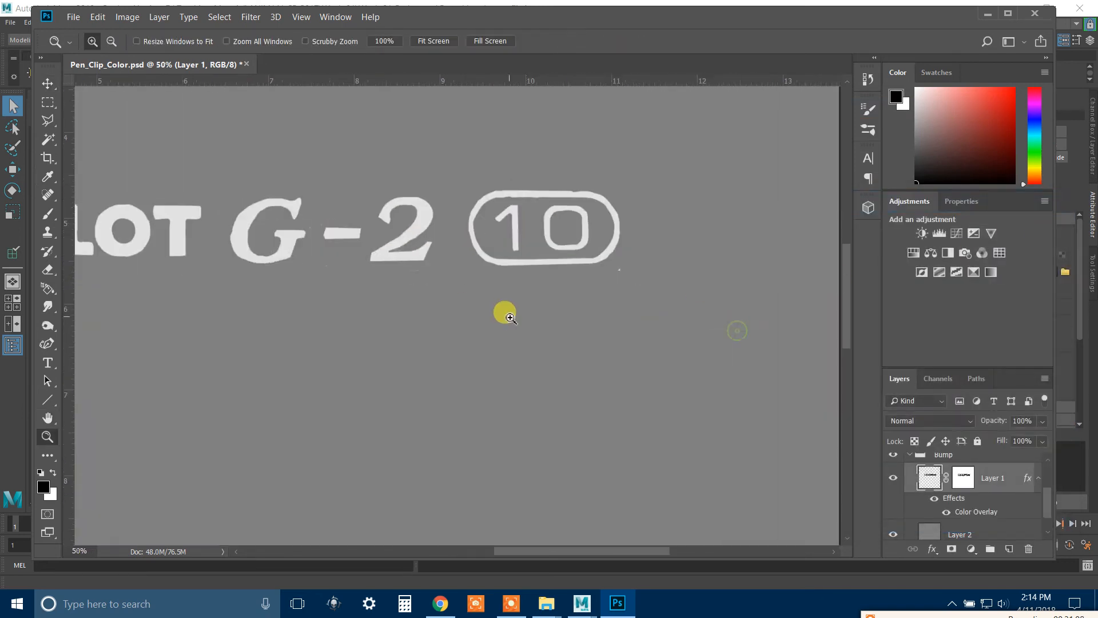
{"action": "left_click", "coordinate": [652, 292]}
{"action": "left_click", "coordinate": [580, 233]}
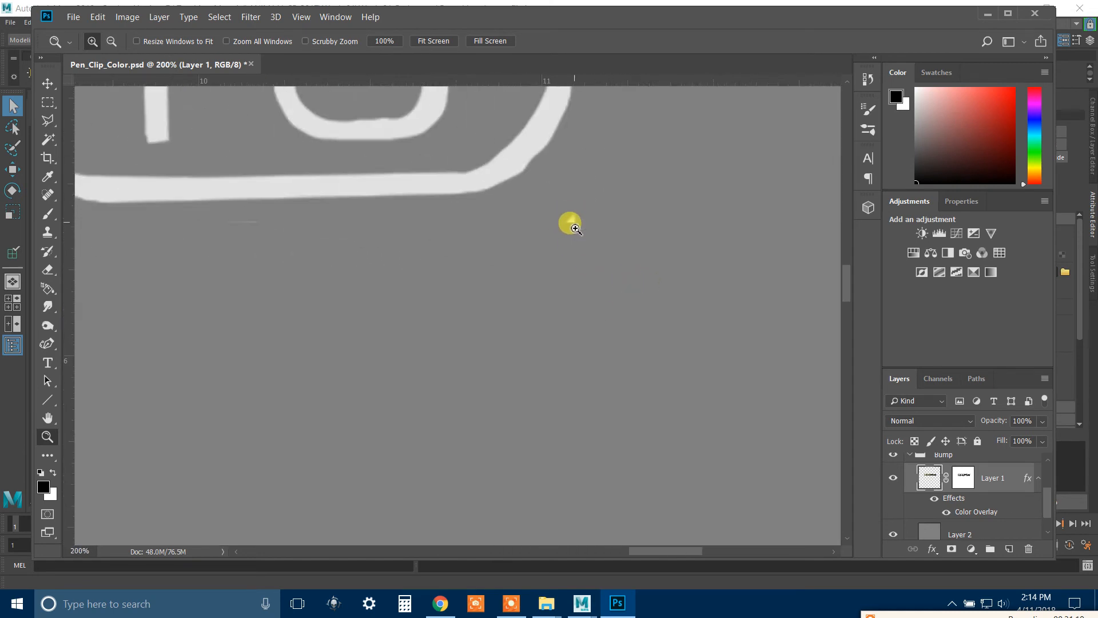
{"action": "left_click", "coordinate": [578, 315], "text": "alt"}
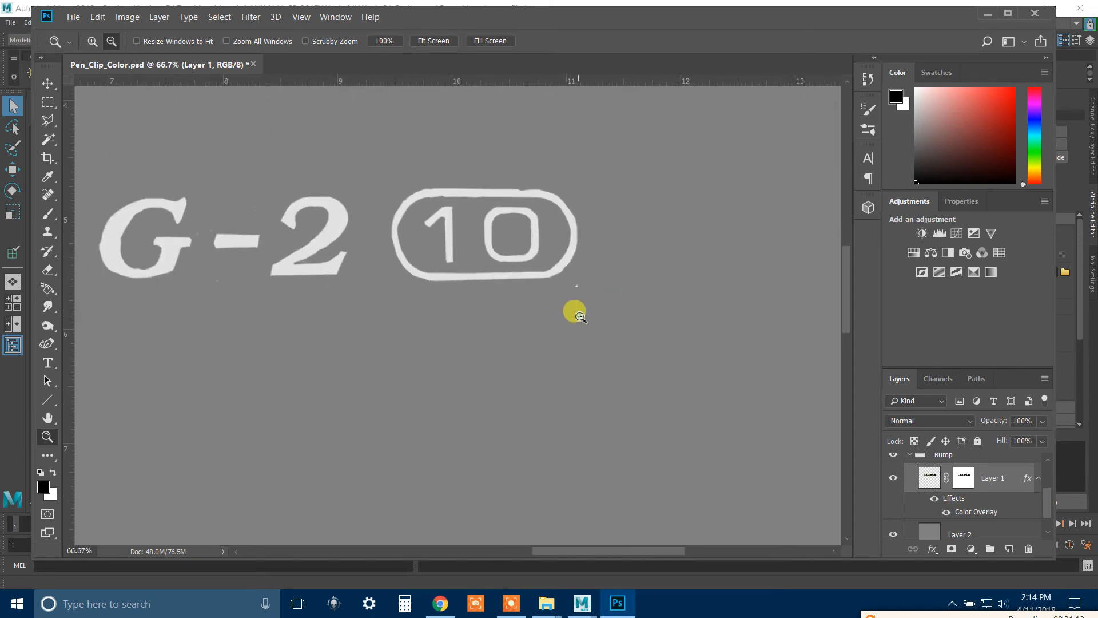
{"action": "left_click", "coordinate": [579, 316], "text": "alt"}
{"action": "key", "text": "v"}
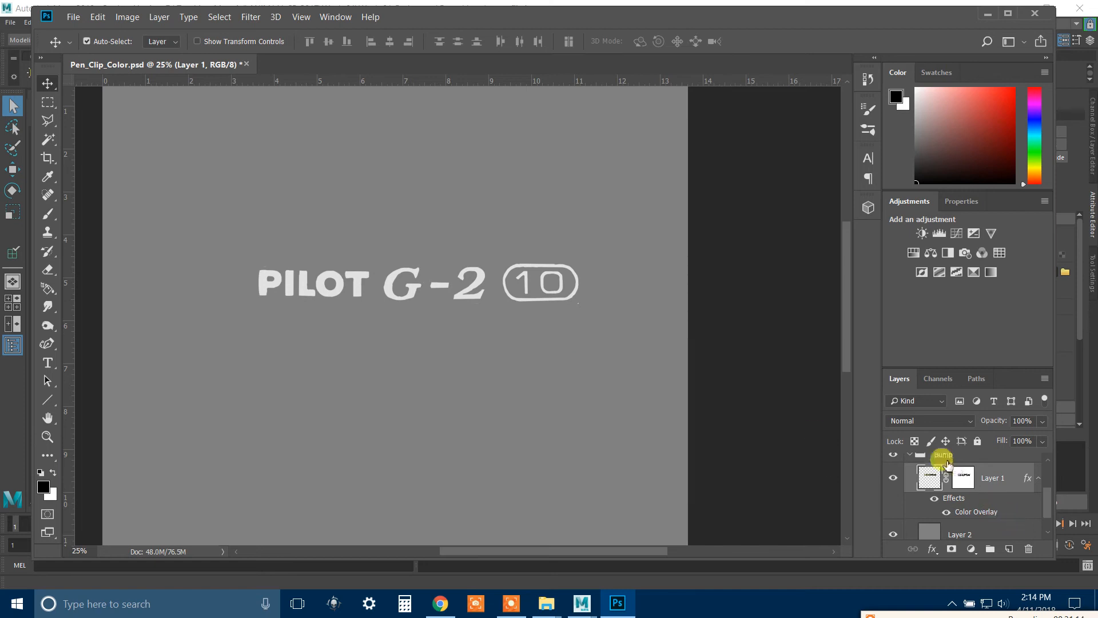
Step: Compare the Bump and Color groups by toggling their visibility, and save Pen_Clip_Color.psd with only Bump shown
{"action": "scroll", "coordinate": [938, 490], "scroll_direction": "up", "scroll_amount": 2}
{"action": "left_click", "coordinate": [909, 518]}
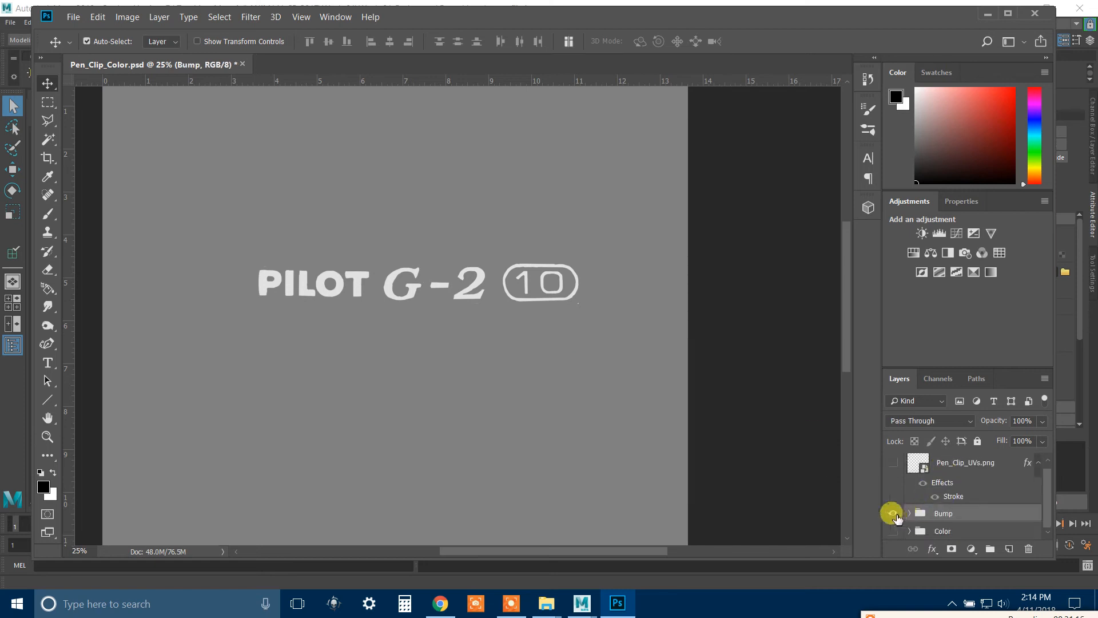
{"action": "left_click", "coordinate": [892, 513]}
{"action": "left_click", "coordinate": [892, 530]}
{"action": "left_click", "coordinate": [893, 530]}
{"action": "left_click", "coordinate": [892, 513]}
{"action": "key", "text": "ctrl+s"}
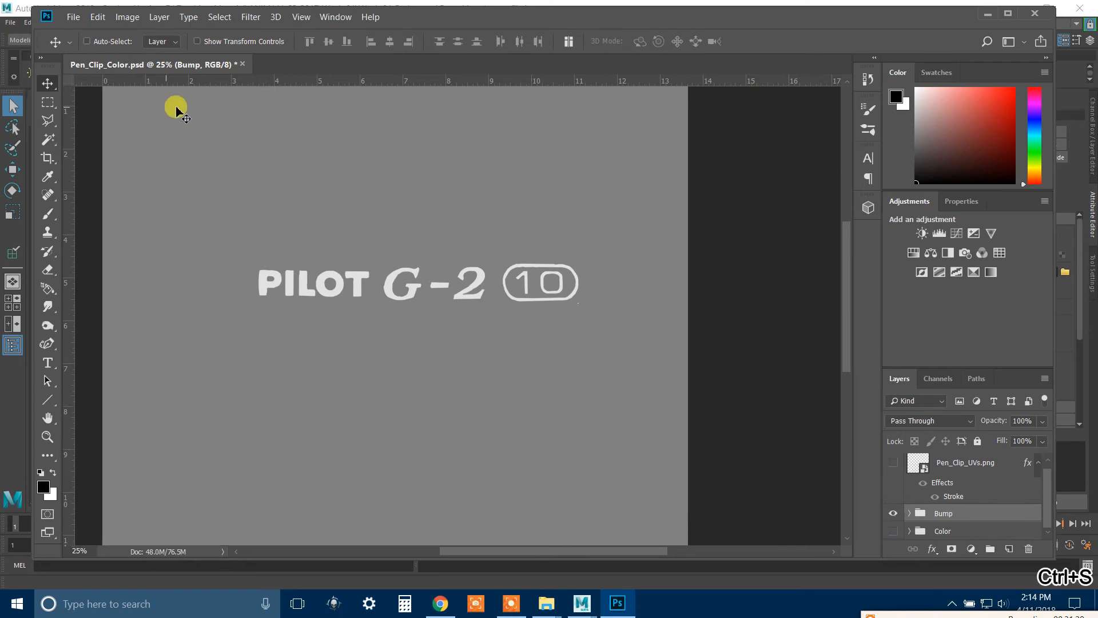
Step: Save a Targa copy of the bump artwork as Pen_Clip_Bump in the sourceimages folder
{"action": "left_click", "coordinate": [73, 17]}
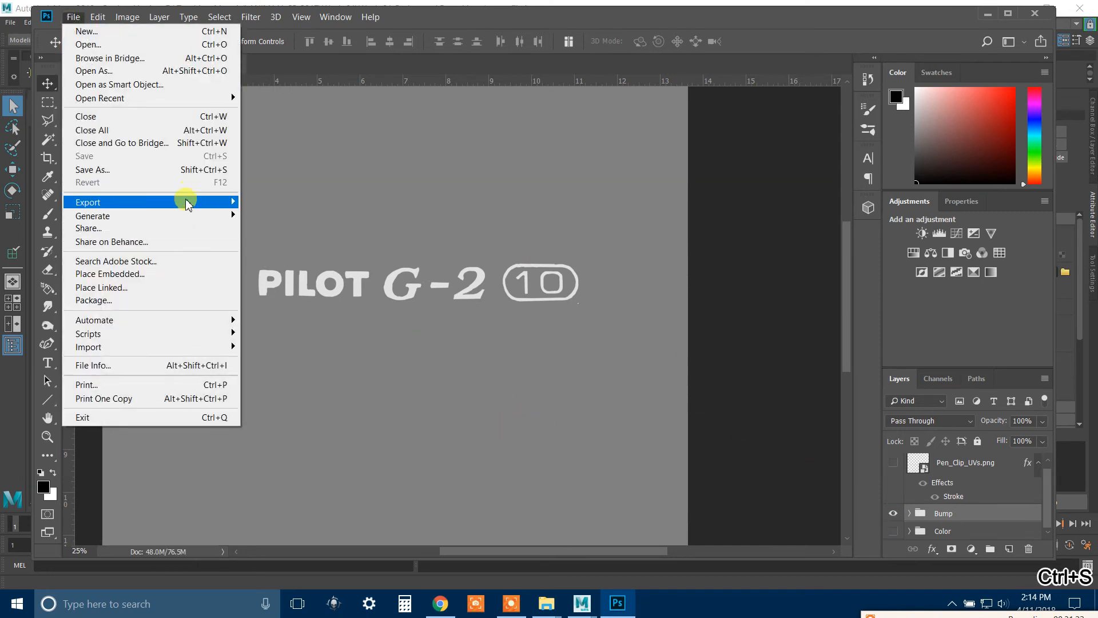
{"action": "left_click", "coordinate": [120, 170]}
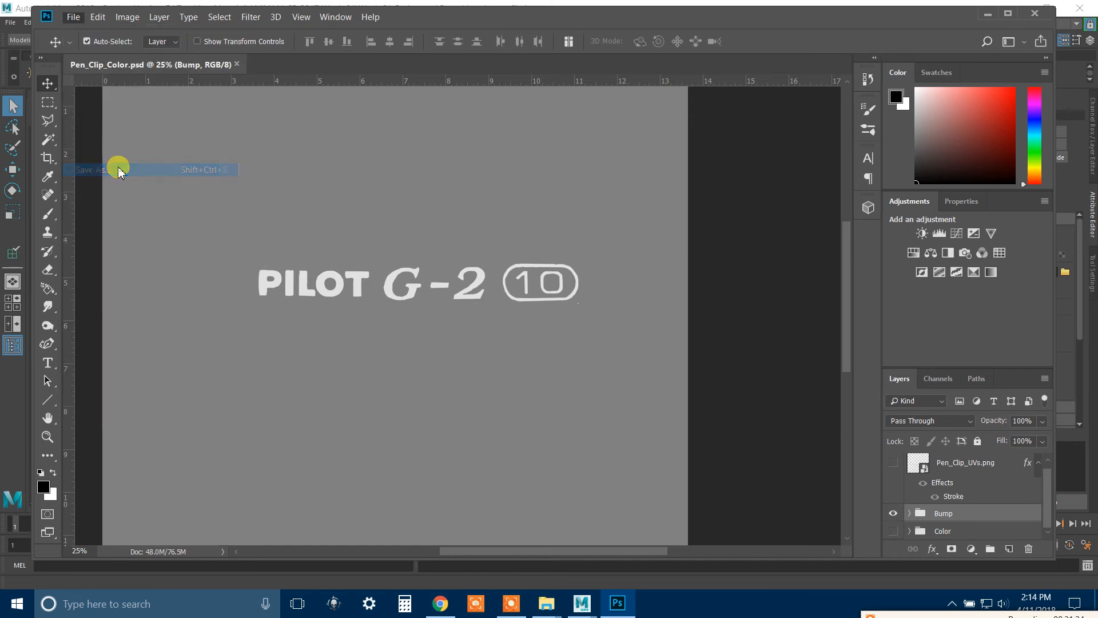
{"action": "left_click", "coordinate": [291, 433]}
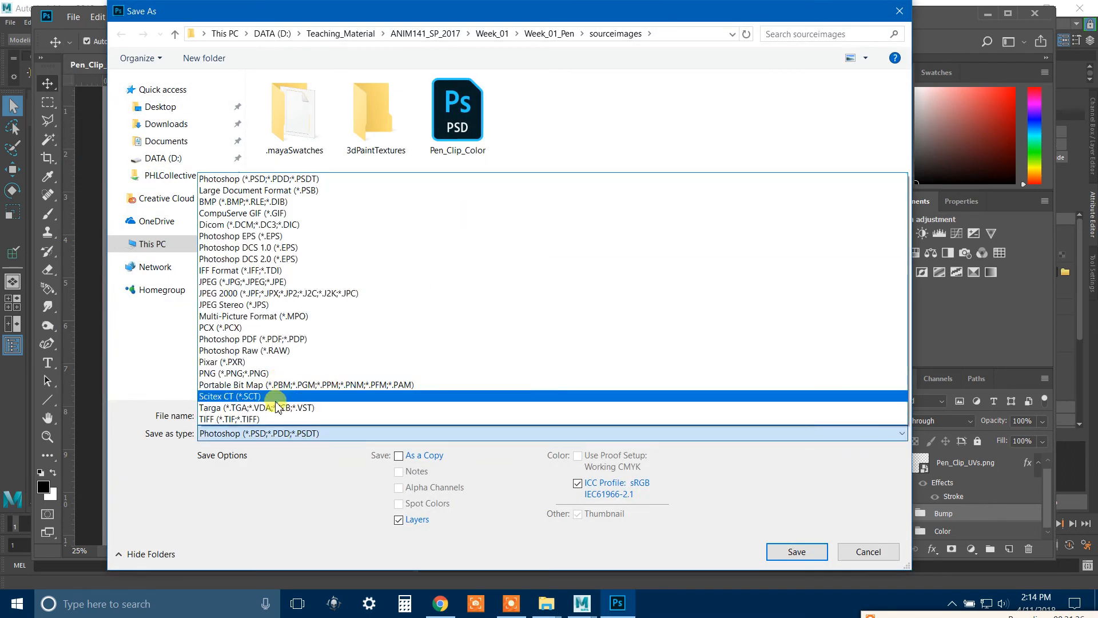
{"action": "left_click", "coordinate": [285, 407]}
{"action": "left_click", "coordinate": [246, 415]}
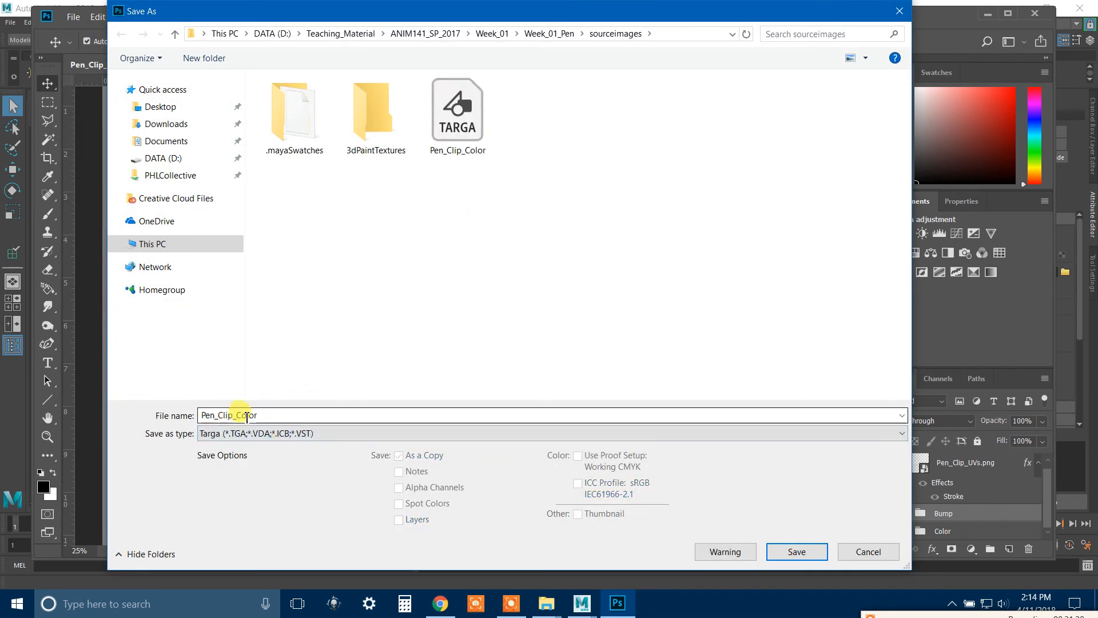
{"action": "double_click", "coordinate": [239, 415]}
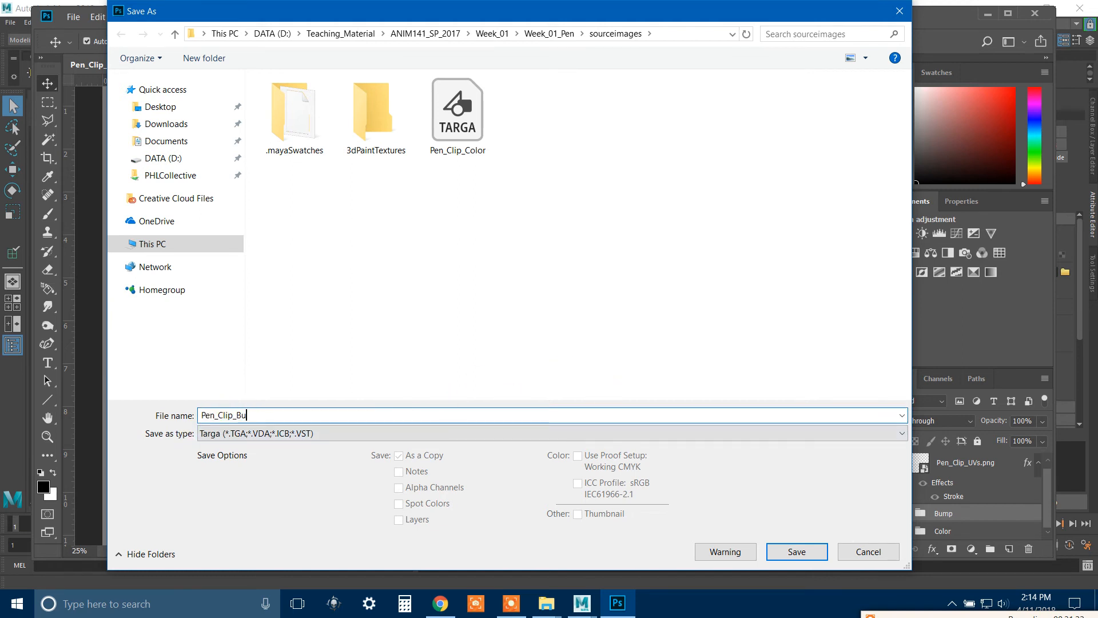
{"action": "left_click", "coordinate": [799, 556]}
{"action": "left_click", "coordinate": [578, 197]}
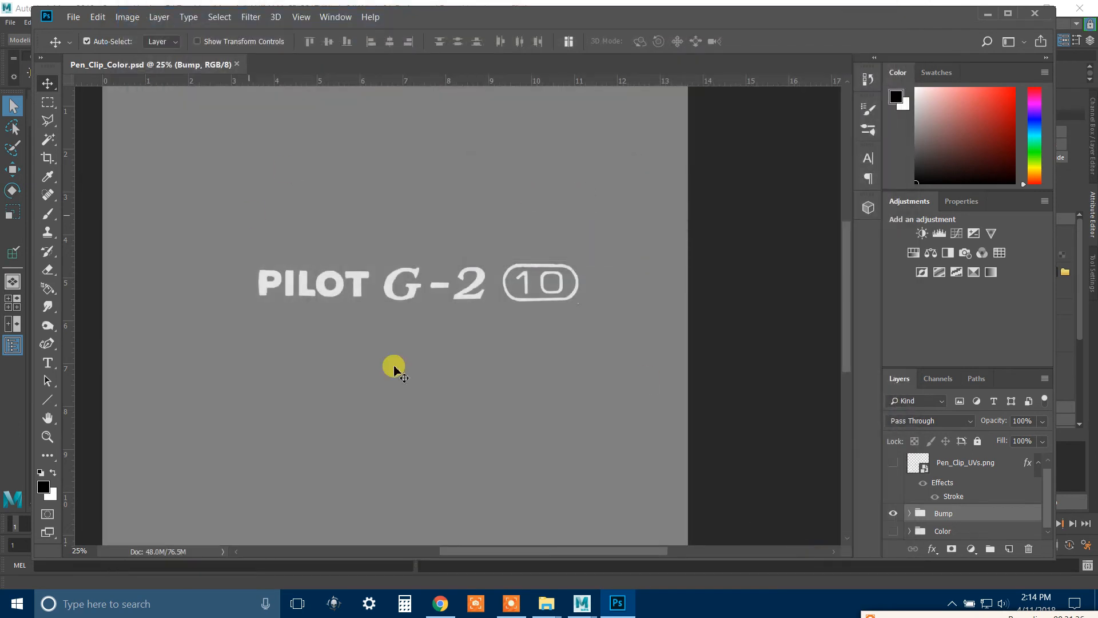
Step: Switch to Maya and examine the 10 badge on the rendered clip up close in the Arnold RenderView
{"action": "mouse_move", "coordinate": [582, 603]}
{"action": "left_click", "coordinate": [600, 564]}
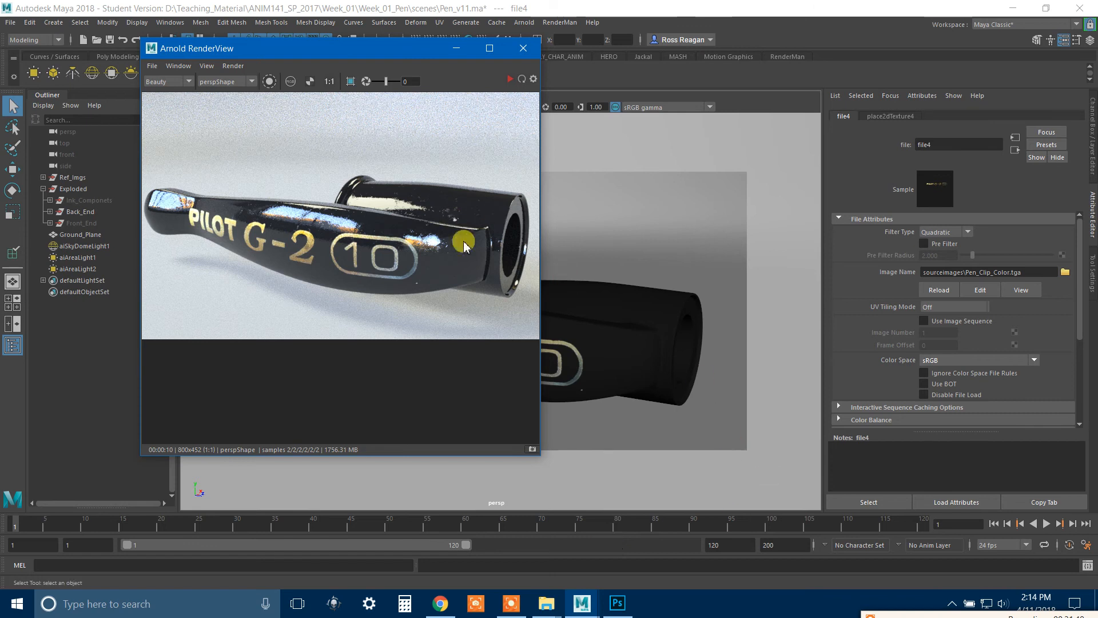
{"action": "scroll", "coordinate": [492, 269], "scroll_direction": "up", "scroll_amount": 5}
{"action": "scroll", "coordinate": [394, 240], "scroll_direction": "down", "scroll_amount": 4}
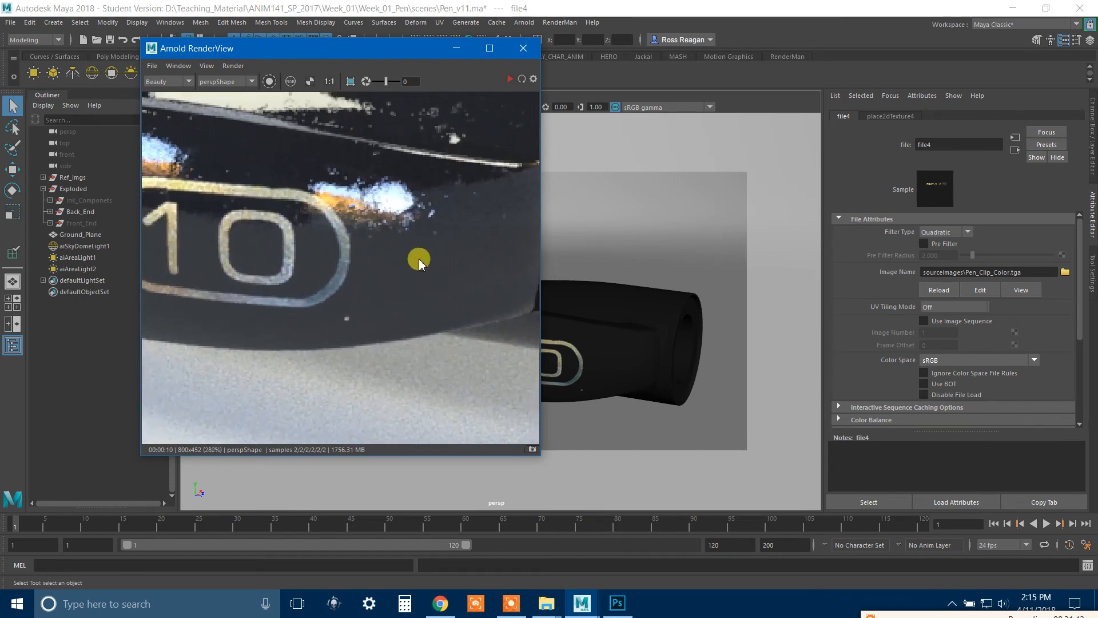
Step: Select the pen clip, minimize the Arnold RenderView, and open the Hypershade on the Pen_Clip_Mat network
{"action": "left_click", "coordinate": [600, 360]}
{"action": "left_click", "coordinate": [456, 48]}
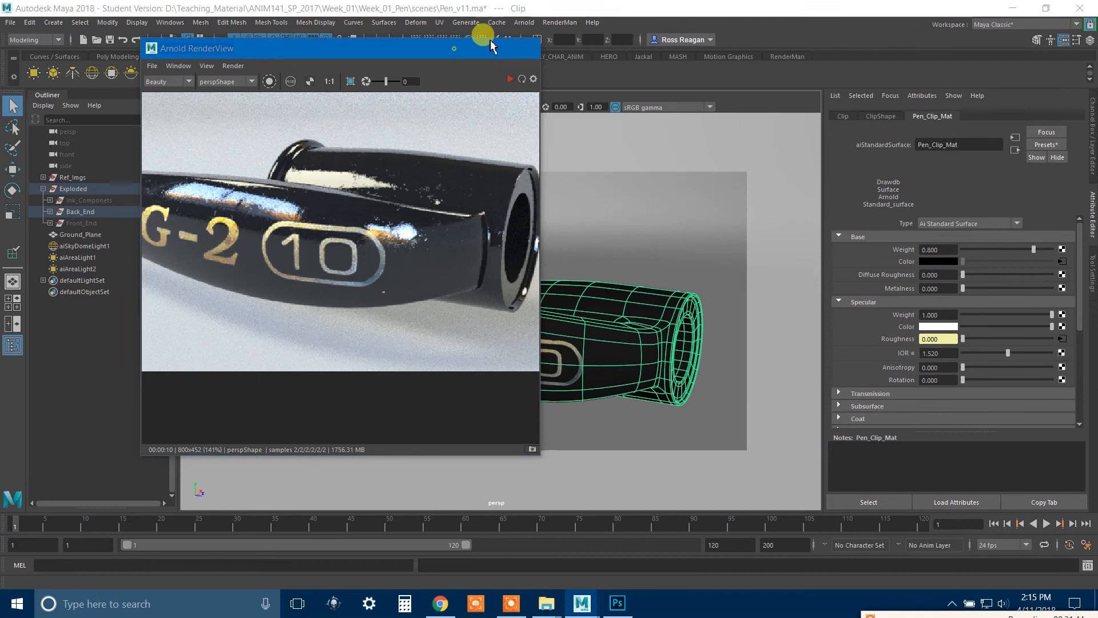
{"action": "left_click", "coordinate": [472, 41]}
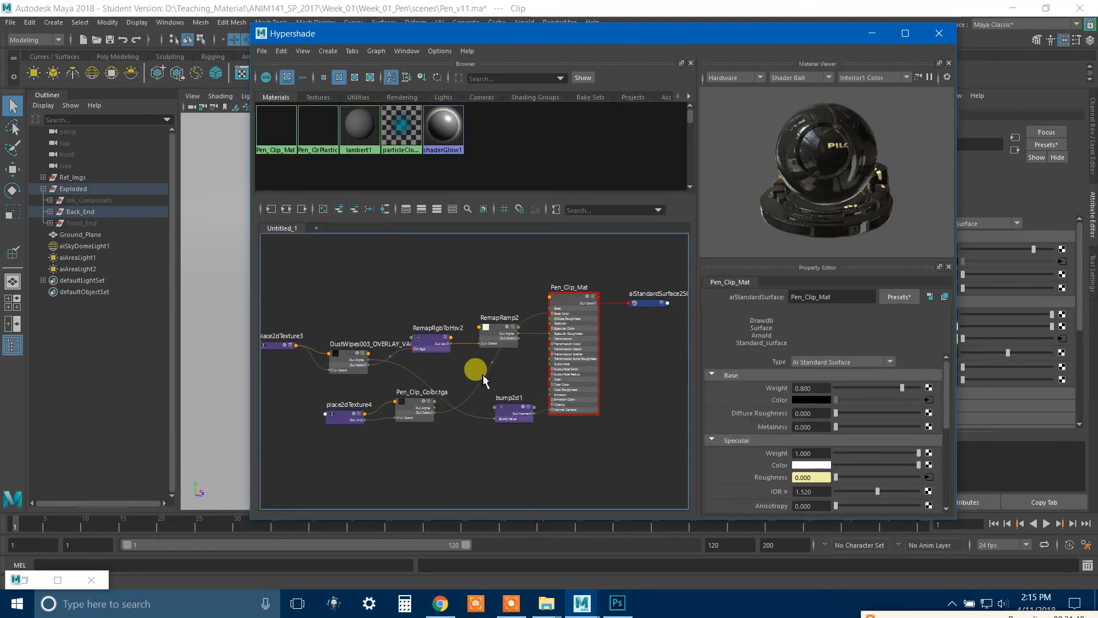
Step: Spread out the Pen_Clip_Color.tga and place2dTexture4 nodes in the Pen_Clip_Mat graph and select the bump2d1 node
{"action": "scroll", "coordinate": [471, 436], "scroll_direction": "up", "scroll_amount": 5}
{"action": "middle_click_drag", "start_coordinate": [545, 442], "coordinate": [614, 442], "text": "alt"}
{"action": "left_click_drag", "start_coordinate": [458, 423], "coordinate": [305, 436]}
{"action": "left_click_drag", "start_coordinate": [589, 402], "coordinate": [443, 413]}
{"action": "left_click_drag", "start_coordinate": [314, 425], "coordinate": [263, 366]}
{"action": "middle_click_drag", "start_coordinate": [559, 402], "coordinate": [435, 404], "text": "alt"}
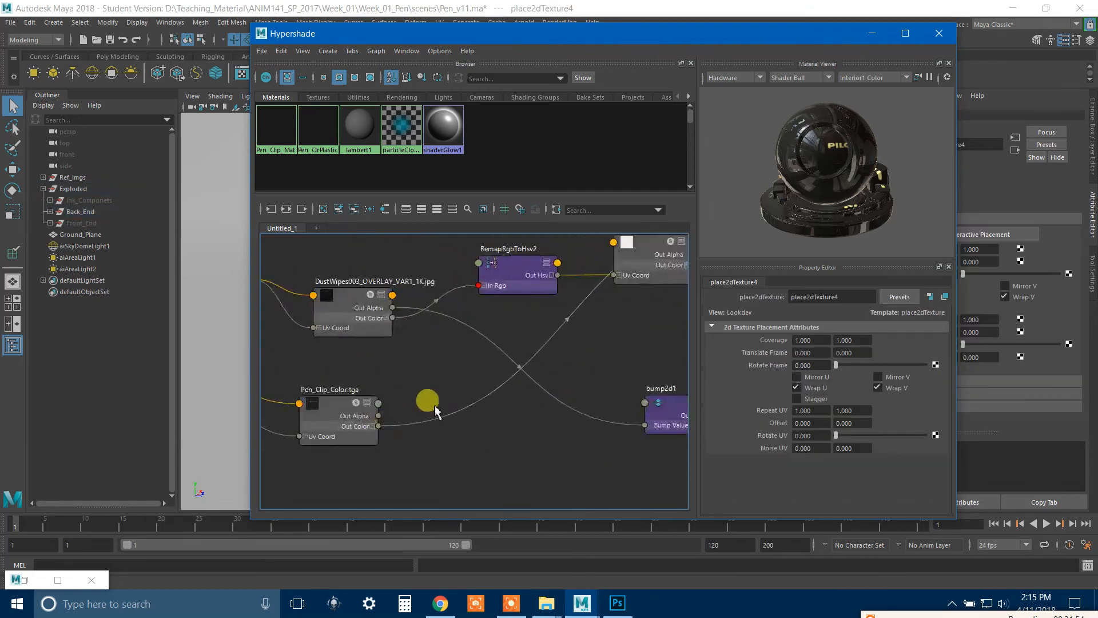
{"action": "scroll", "coordinate": [505, 432], "scroll_direction": "down", "scroll_amount": 2}
{"action": "left_click_drag", "start_coordinate": [572, 432], "coordinate": [567, 434]}
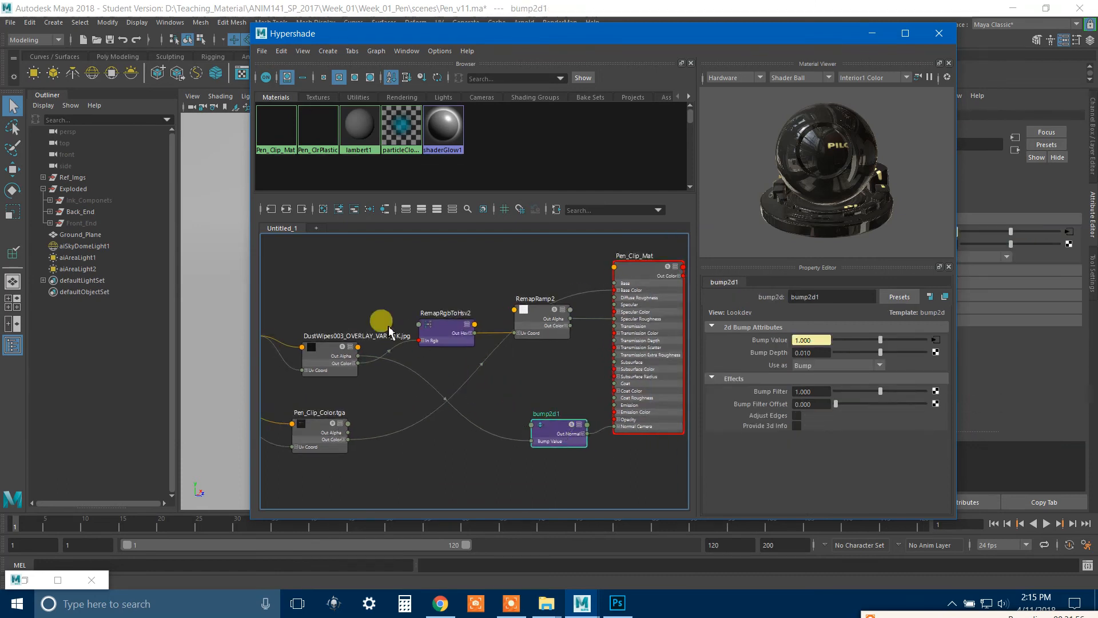
Step: Open the Hypershade's node creation list, search it for "layer", and add a Layered Texture node to the graph
{"action": "left_click", "coordinate": [407, 53]}
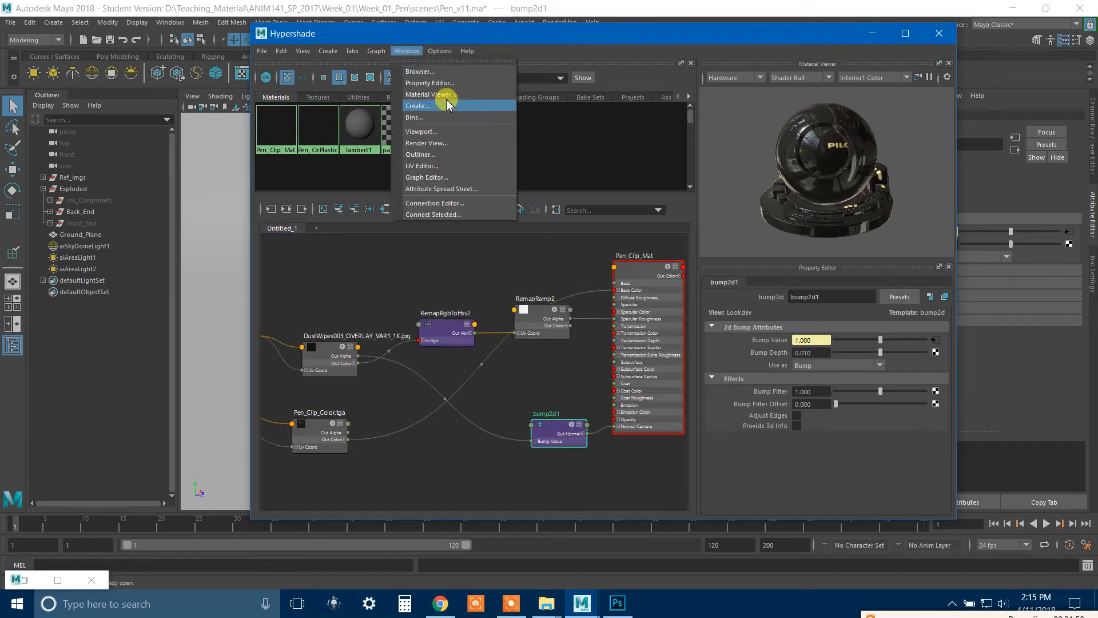
{"action": "left_click", "coordinate": [444, 73]}
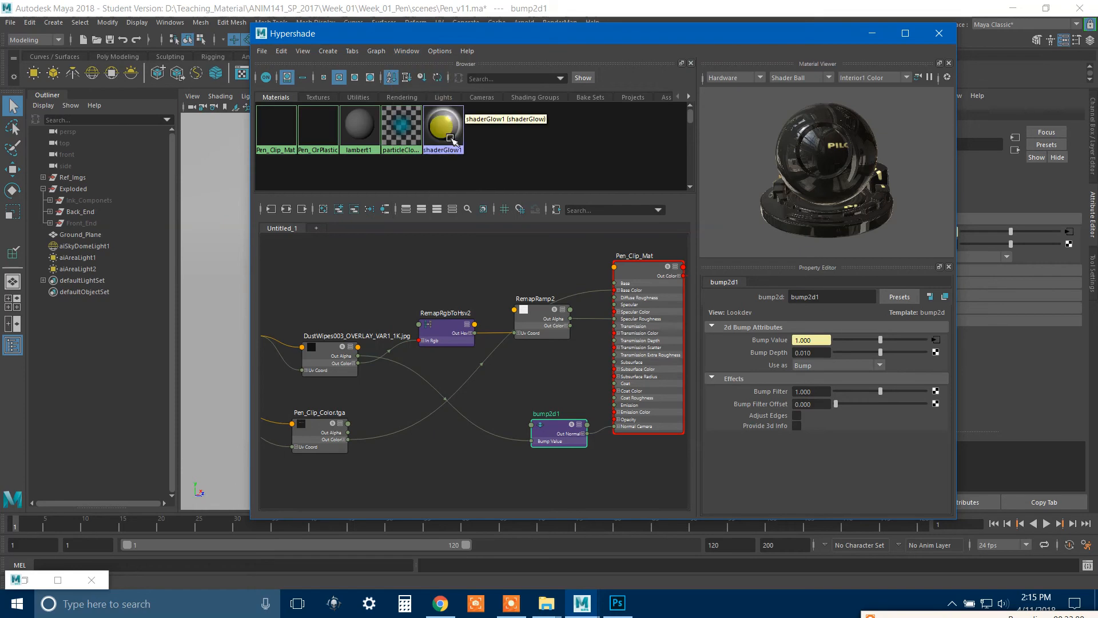
{"action": "left_click_drag", "start_coordinate": [444, 34], "coordinate": [423, 45]}
{"action": "left_click", "coordinate": [418, 64]}
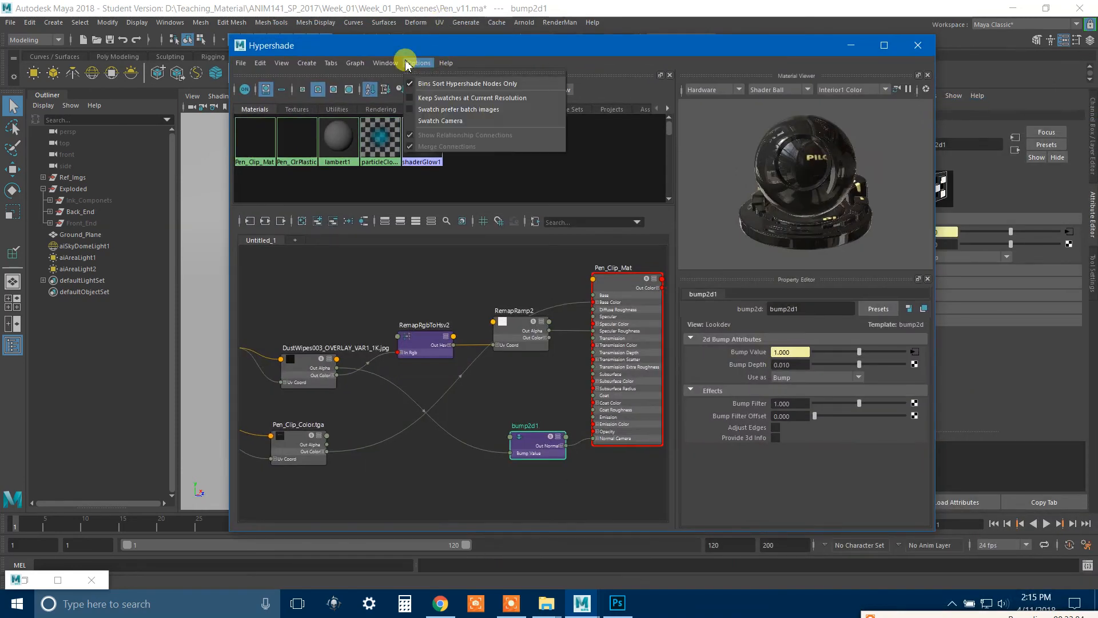
{"action": "left_click", "coordinate": [421, 109]}
{"action": "left_click_drag", "start_coordinate": [523, 147], "coordinate": [74, 147]}
{"action": "left_click", "coordinate": [85, 167]}
{"action": "type", "text": "layer"}
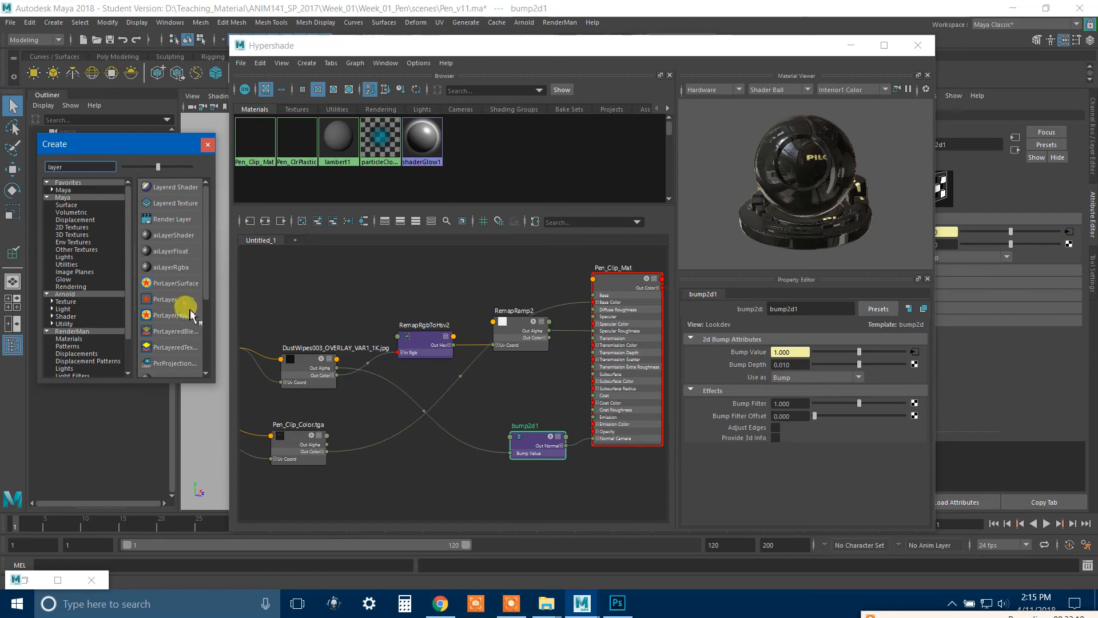
{"action": "left_click_drag", "start_coordinate": [216, 300], "coordinate": [337, 293]}
{"action": "left_click", "coordinate": [170, 203]}
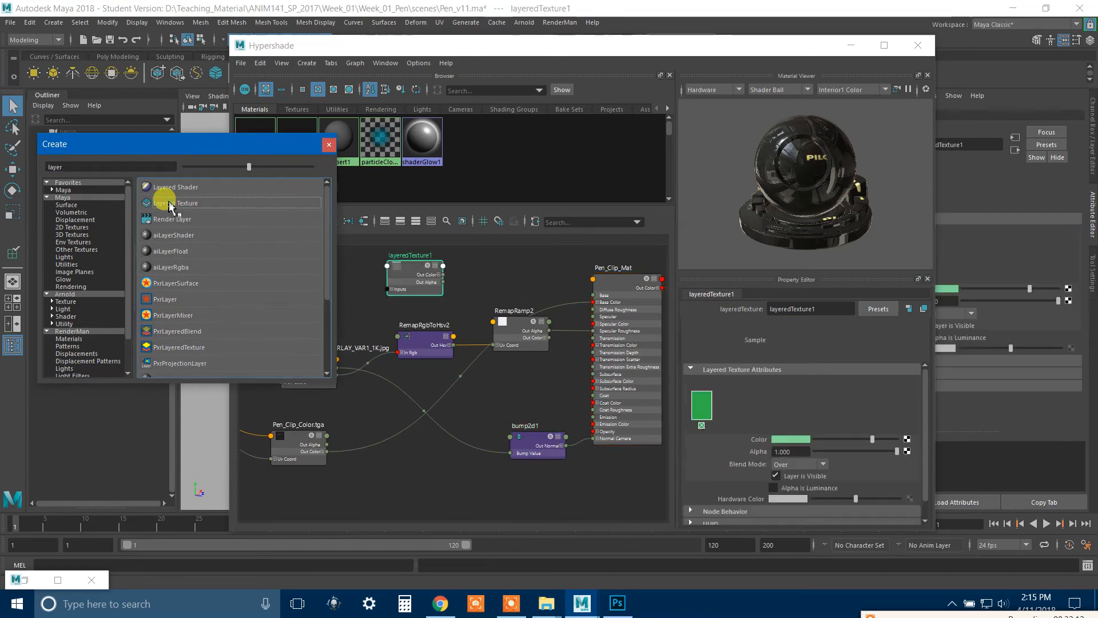
Step: Close the node creation list and place the layeredTexture1 node just before bump2d1 in the graph
{"action": "left_click", "coordinate": [329, 145]}
{"action": "left_click_drag", "start_coordinate": [417, 269], "coordinate": [419, 428]}
{"action": "scroll", "coordinate": [449, 447], "scroll_direction": "up", "scroll_amount": 3}
{"action": "middle_click_drag", "start_coordinate": [555, 408], "coordinate": [536, 441], "text": "alt"}
{"action": "left_click_drag", "start_coordinate": [471, 398], "coordinate": [495, 443]}
{"action": "middle_click_drag", "start_coordinate": [532, 446], "coordinate": [495, 400], "text": "alt"}
{"action": "middle_click_drag", "start_coordinate": [577, 419], "coordinate": [551, 442], "text": "alt"}
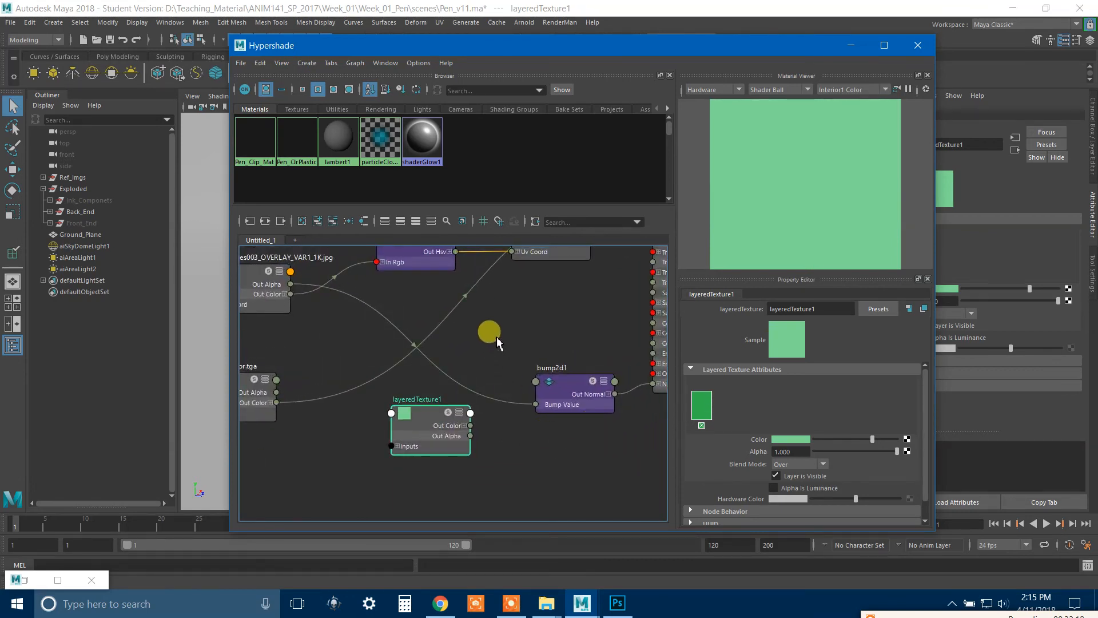
{"action": "middle_click_drag", "start_coordinate": [496, 338], "coordinate": [483, 424], "text": "alt"}
Step: Rearrange the RemapRamp2, RemapRgbToHsv2, Pen_Clip_Color.tga, dust overlay and layeredTexture1 nodes to open up space around bump2d1
{"action": "left_click_drag", "start_coordinate": [543, 330], "coordinate": [518, 264]}
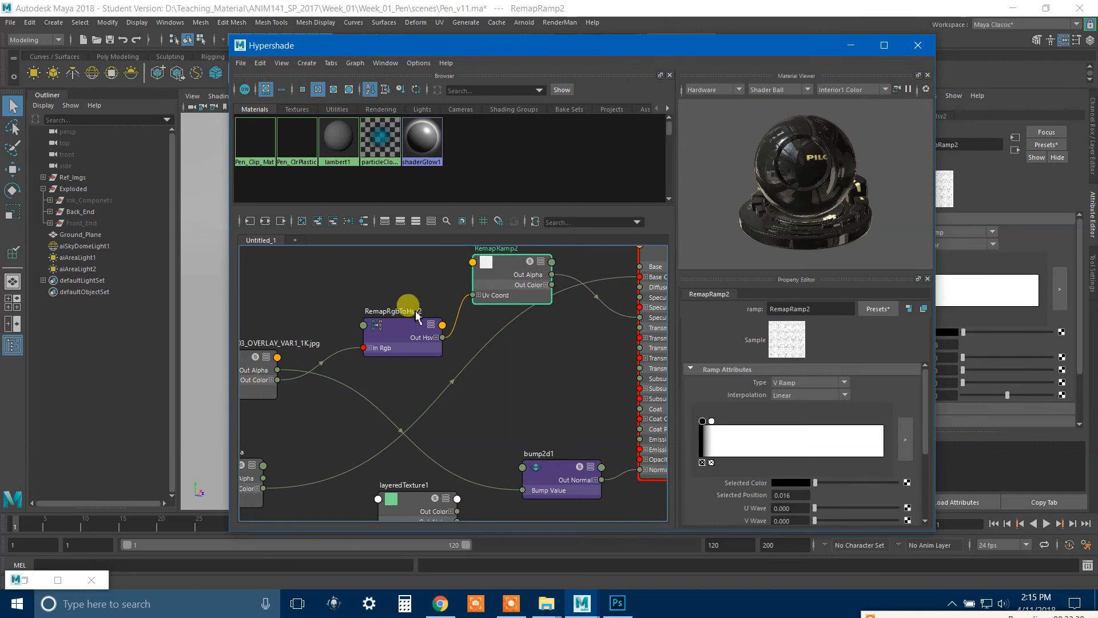
{"action": "left_click_drag", "start_coordinate": [402, 333], "coordinate": [351, 289]}
{"action": "mouse_move", "coordinate": [551, 371]}
{"action": "middle_mouse_down", "text": "alt"}
{"action": "mouse_move", "coordinate": [474, 393]}
{"action": "mouse_move", "coordinate": [470, 416]}
{"action": "mouse_move", "coordinate": [534, 393]}
{"action": "mouse_move", "coordinate": [522, 410]}
{"action": "mouse_move", "coordinate": [534, 365]}
{"action": "middle_mouse_up", "text": "alt"}
{"action": "scroll", "coordinate": [505, 405], "scroll_direction": "down", "scroll_amount": 3}
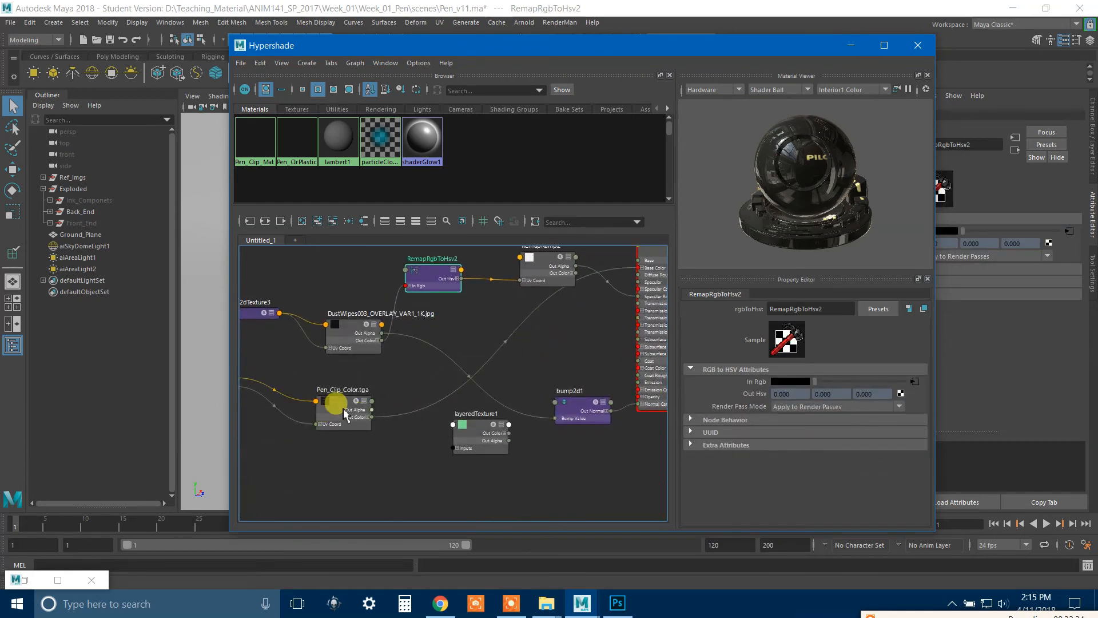
{"action": "left_click_drag", "start_coordinate": [343, 411], "coordinate": [302, 394]}
{"action": "middle_click_drag", "start_coordinate": [423, 352], "coordinate": [404, 381], "text": "alt"}
{"action": "left_click_drag", "start_coordinate": [326, 383], "coordinate": [321, 367]}
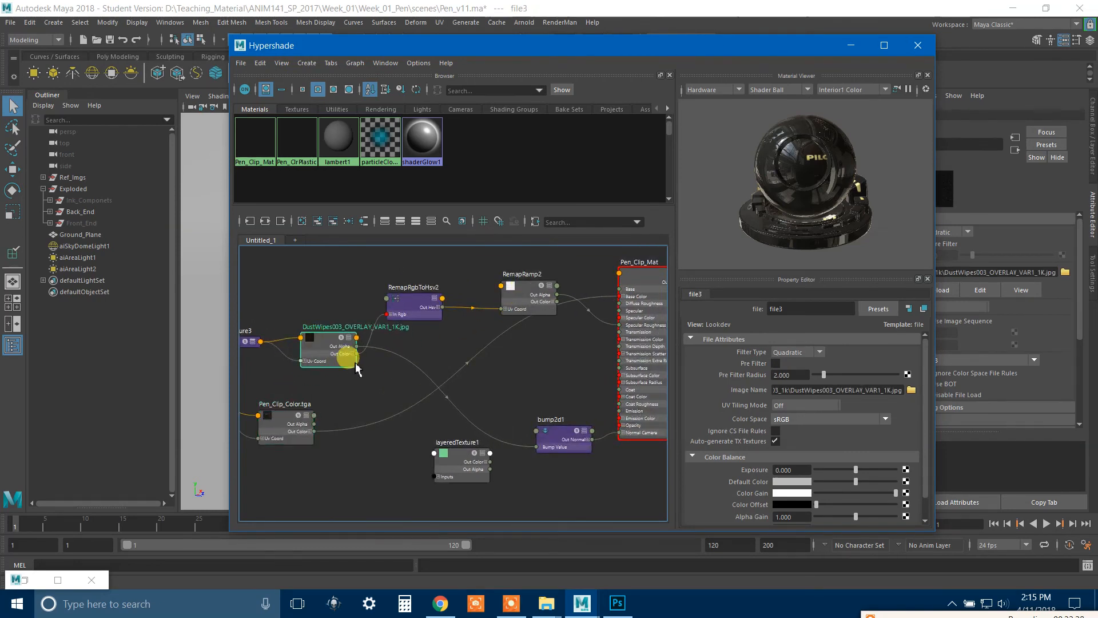
{"action": "left_click_drag", "start_coordinate": [452, 456], "coordinate": [456, 446]}
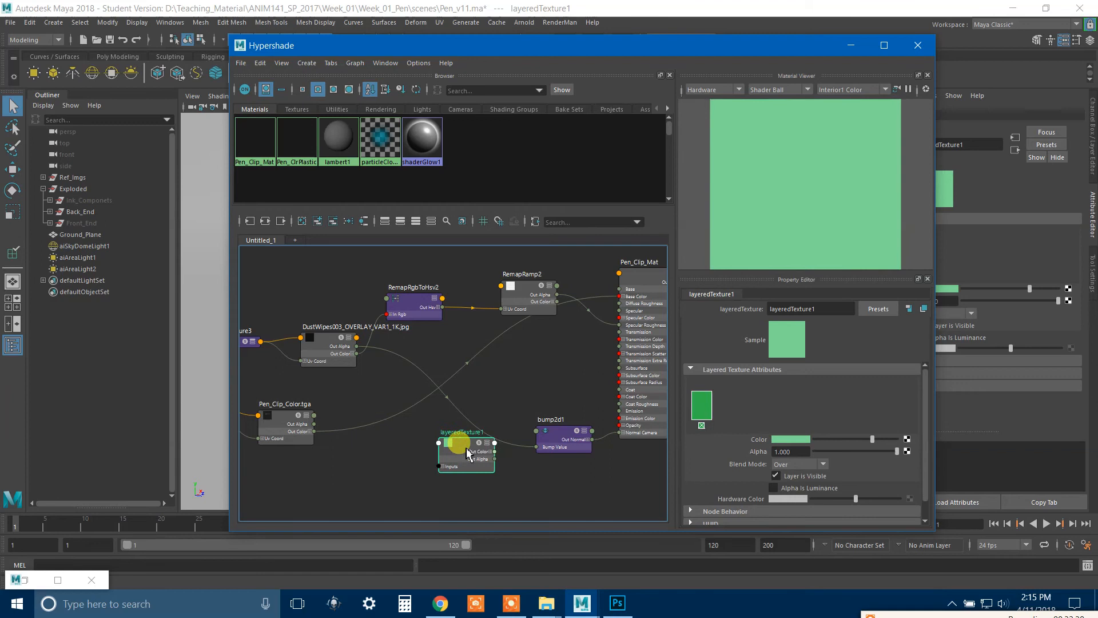
Step: Connect the Out Color of the DustWipes003_OVERLAY_VAR1_1K.jpg node to the Inputs[0] Color of layeredTexture1
{"action": "left_click_drag", "start_coordinate": [356, 347], "coordinate": [440, 466]}
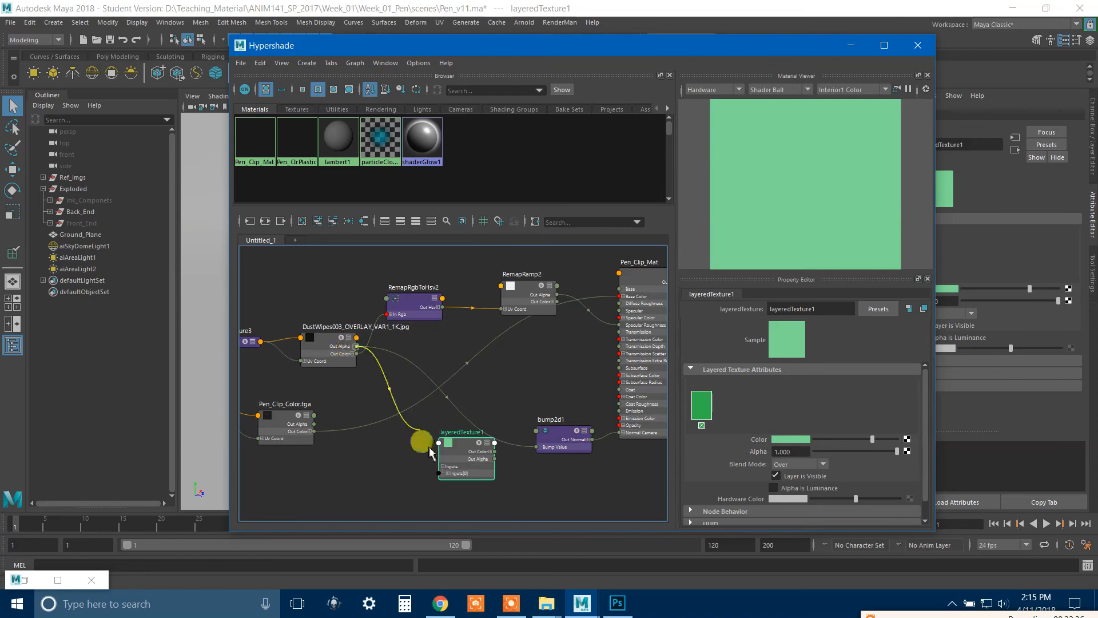
{"action": "left_click_drag", "start_coordinate": [440, 478], "coordinate": [440, 474]}
{"action": "left_click_drag", "start_coordinate": [354, 362], "coordinate": [441, 478]}
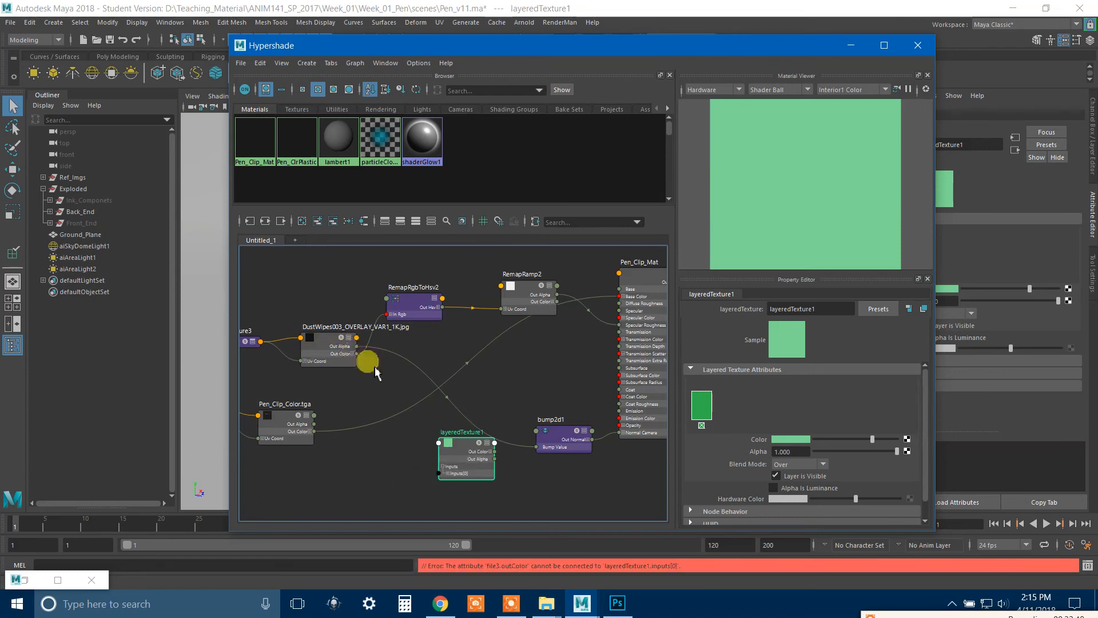
{"action": "scroll", "coordinate": [461, 449], "scroll_direction": "up", "scroll_amount": 3}
{"action": "left_click", "coordinate": [420, 464]}
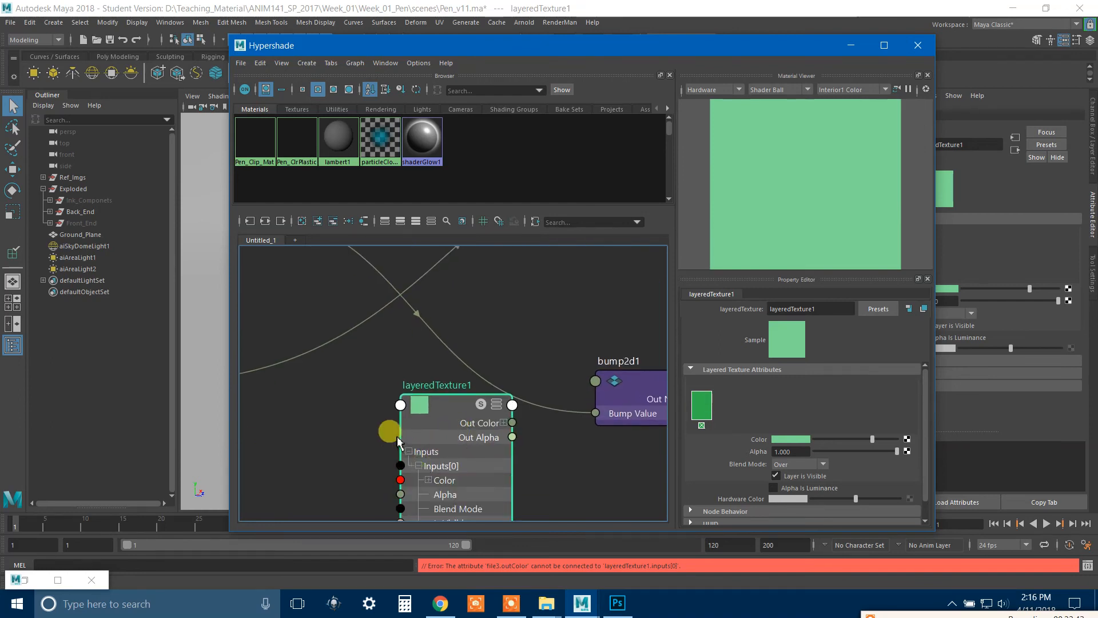
{"action": "scroll", "coordinate": [399, 441], "scroll_direction": "down", "scroll_amount": 3}
{"action": "left_click_drag", "start_coordinate": [317, 310], "coordinate": [433, 490]}
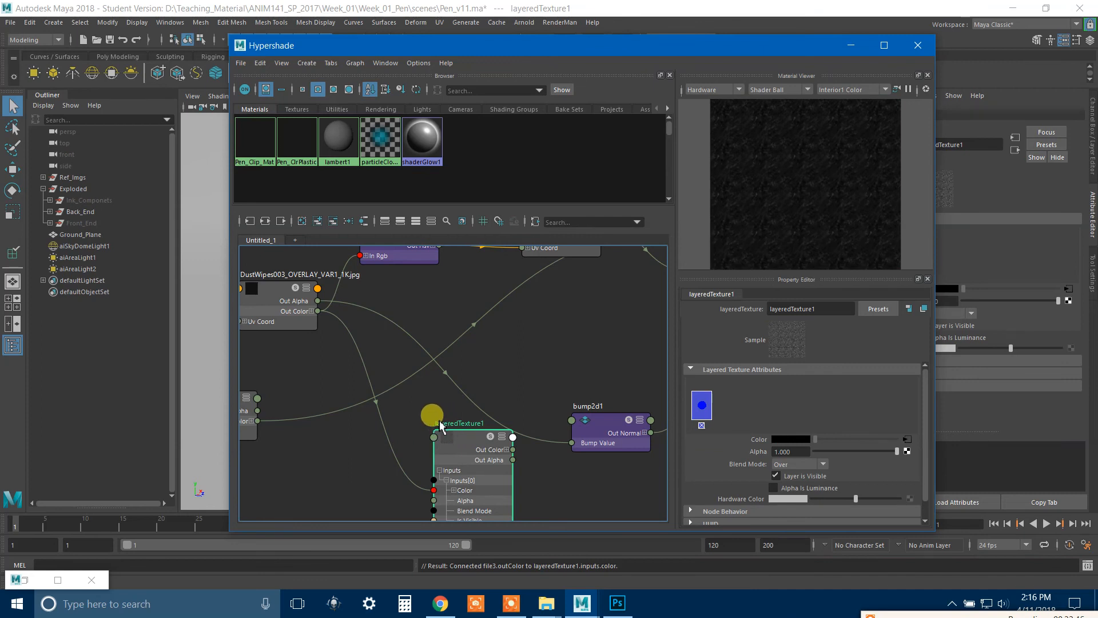
Step: Add a second layer to layeredTexture1 and remove the surplus empty layers
{"action": "left_click_drag", "start_coordinate": [471, 443], "coordinate": [466, 438]}
{"action": "left_click", "coordinate": [734, 406]}
{"action": "left_click", "coordinate": [745, 414]}
{"action": "left_click", "coordinate": [781, 416]}
{"action": "left_click", "coordinate": [774, 418]}
{"action": "left_click", "coordinate": [779, 425]}
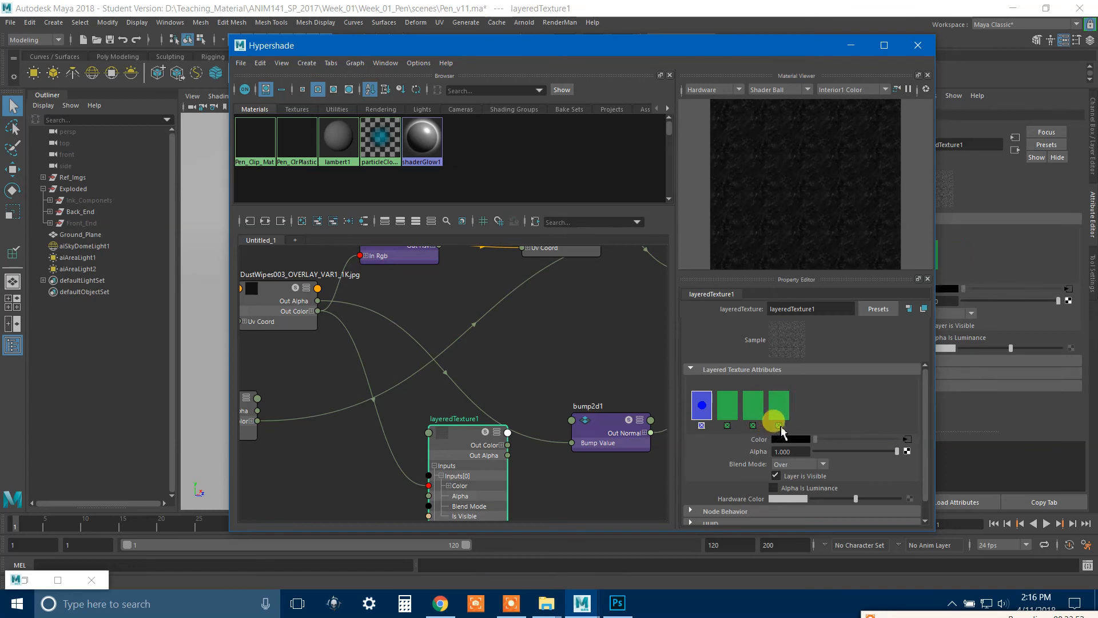
{"action": "left_click", "coordinate": [753, 425]}
{"action": "left_click", "coordinate": [727, 425]}
Step: Map the second layer's color to a new file texture and load Pen_Clip_Bump.tga into it
{"action": "left_click", "coordinate": [727, 406]}
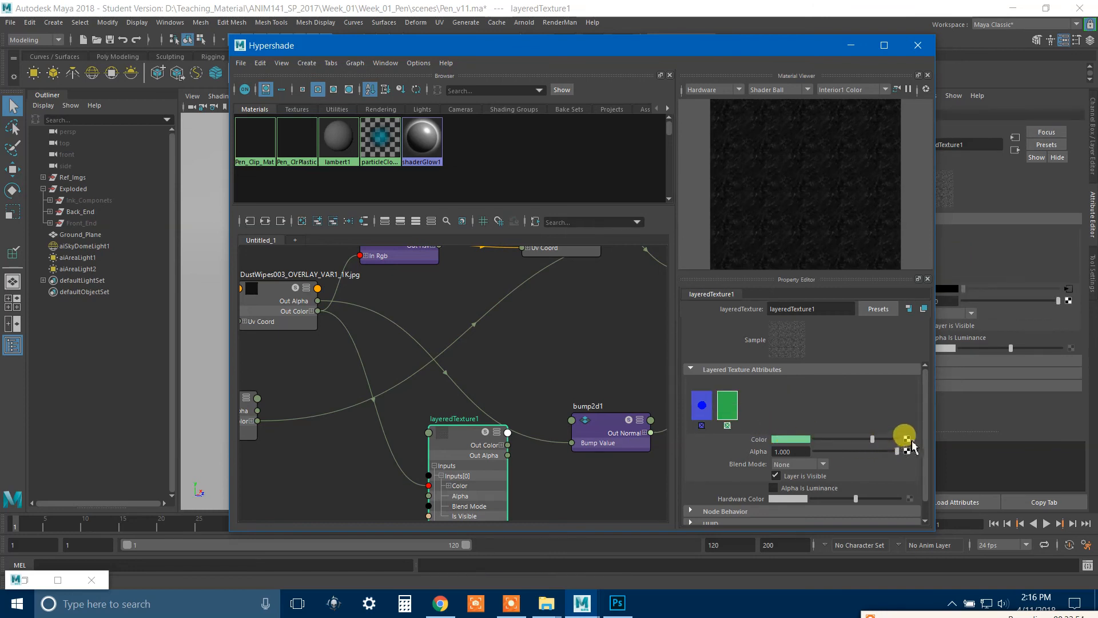
{"action": "left_click", "coordinate": [908, 439]}
{"action": "left_click", "coordinate": [478, 293]}
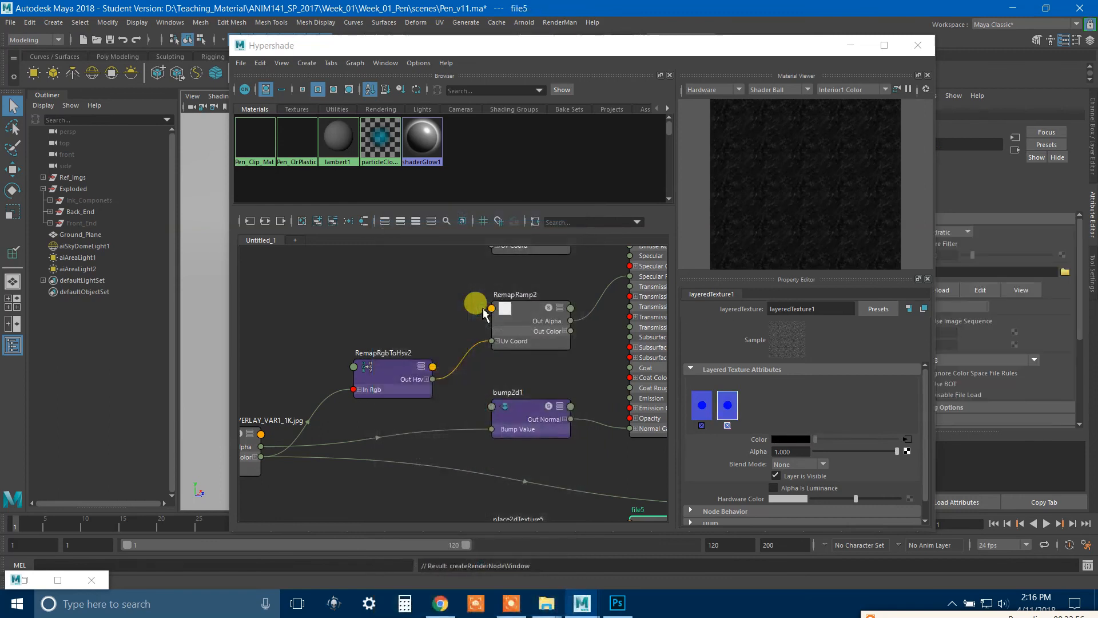
{"action": "left_click", "coordinate": [913, 389]}
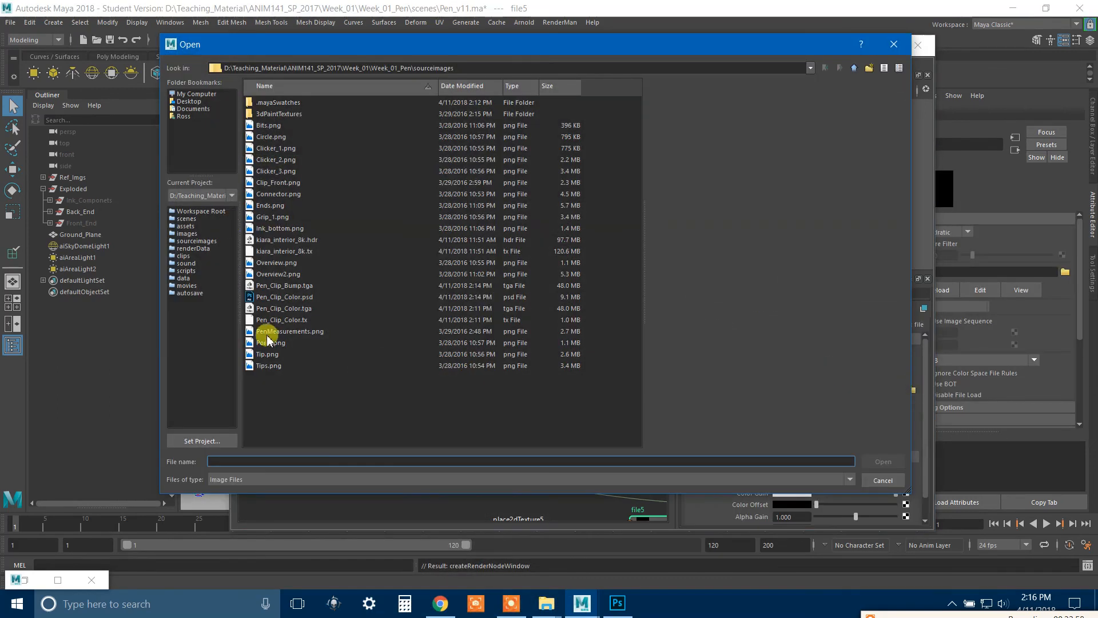
{"action": "left_click", "coordinate": [277, 310]}
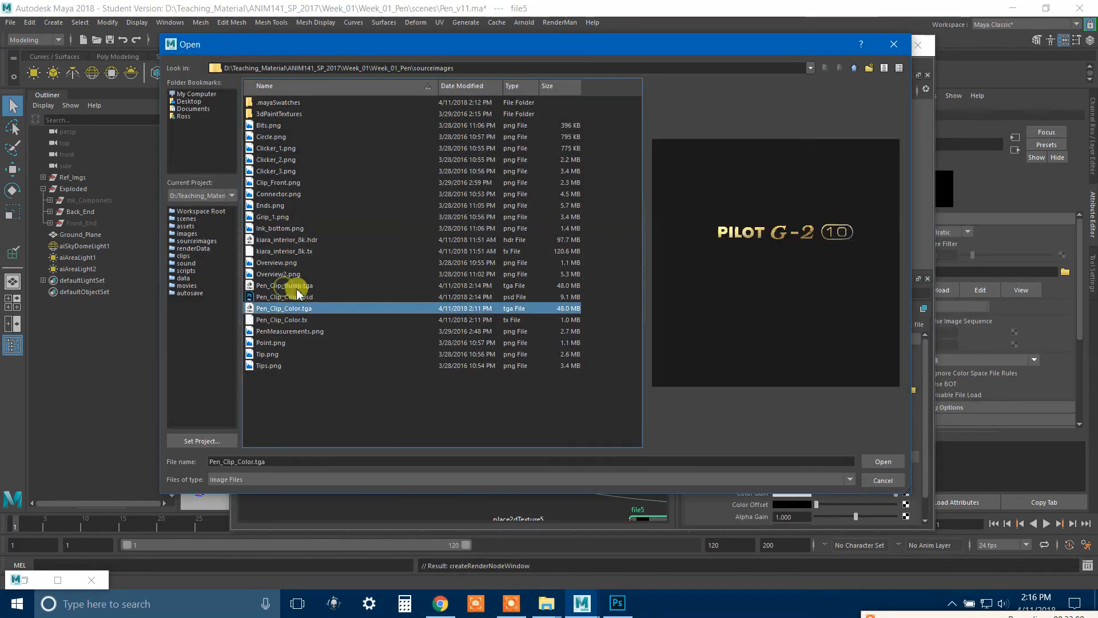
{"action": "left_click", "coordinate": [289, 286]}
{"action": "left_click", "coordinate": [866, 459]}
Step: Spread the new file5 and place2dTexture5 nodes out ahead of layeredTexture1 and select layeredTexture1
{"action": "left_click", "coordinate": [465, 402]}
{"action": "middle_click_drag", "start_coordinate": [472, 422], "coordinate": [442, 380], "text": "alt"}
{"action": "left_click_drag", "start_coordinate": [584, 418], "coordinate": [543, 433]}
{"action": "left_click_drag", "start_coordinate": [476, 420], "coordinate": [380, 436]}
{"action": "middle_click_drag", "start_coordinate": [502, 452], "coordinate": [368, 464], "text": "alt"}
{"action": "left_click", "coordinate": [555, 375]}
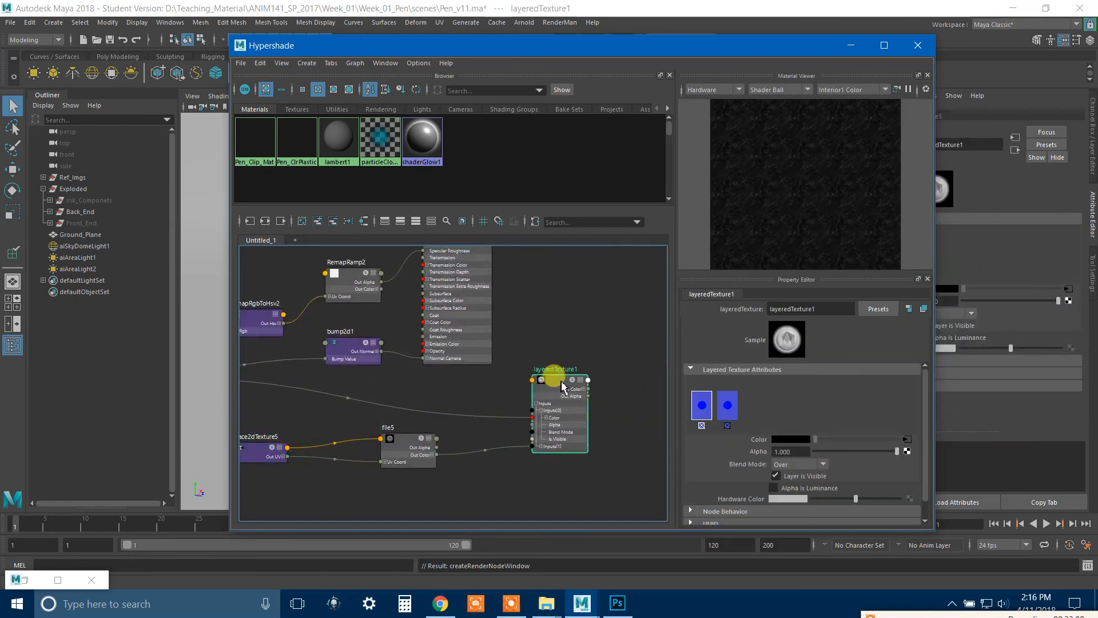
Step: Line up place2dTexture5, file5 and layeredTexture1 beneath the dust overlay and bump2d1 nodes, and refresh file5's swatch
{"action": "middle_click_drag", "start_coordinate": [412, 417], "coordinate": [639, 418], "text": "alt"}
{"action": "left_click_drag", "start_coordinate": [453, 419], "coordinate": [297, 446]}
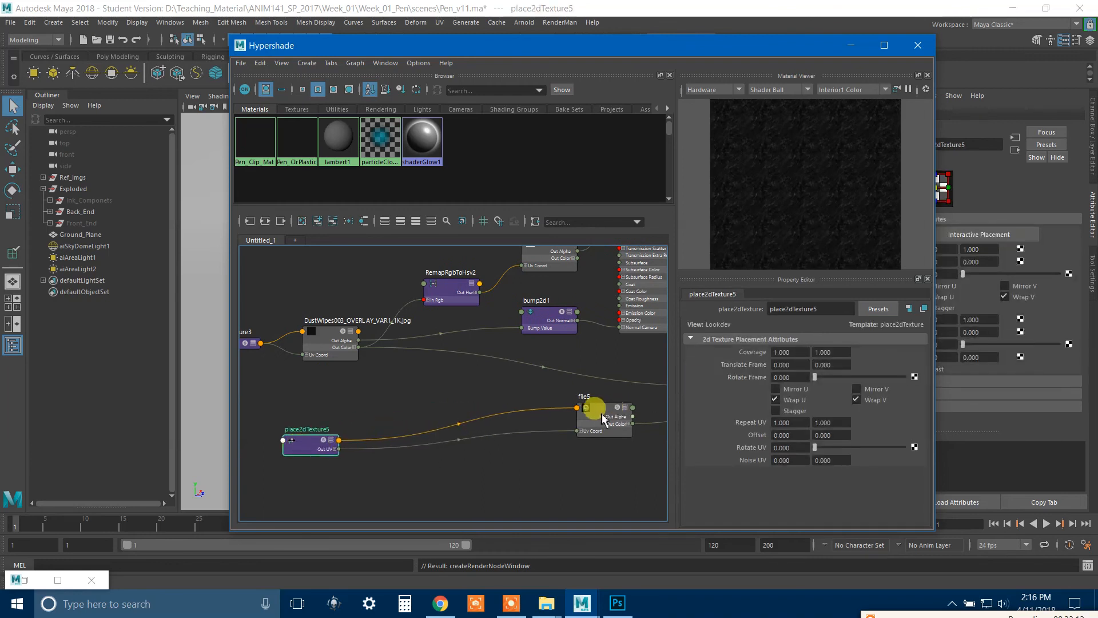
{"action": "left_click_drag", "start_coordinate": [597, 413], "coordinate": [404, 433]}
{"action": "middle_click_drag", "start_coordinate": [592, 427], "coordinate": [510, 441], "text": "alt"}
{"action": "left_click_drag", "start_coordinate": [660, 373], "coordinate": [470, 406]}
{"action": "middle_click_drag", "start_coordinate": [456, 417], "coordinate": [543, 424], "text": "alt"}
{"action": "left_click", "coordinate": [319, 356]}
{"action": "left_click_drag", "start_coordinate": [404, 458], "coordinate": [399, 449]}
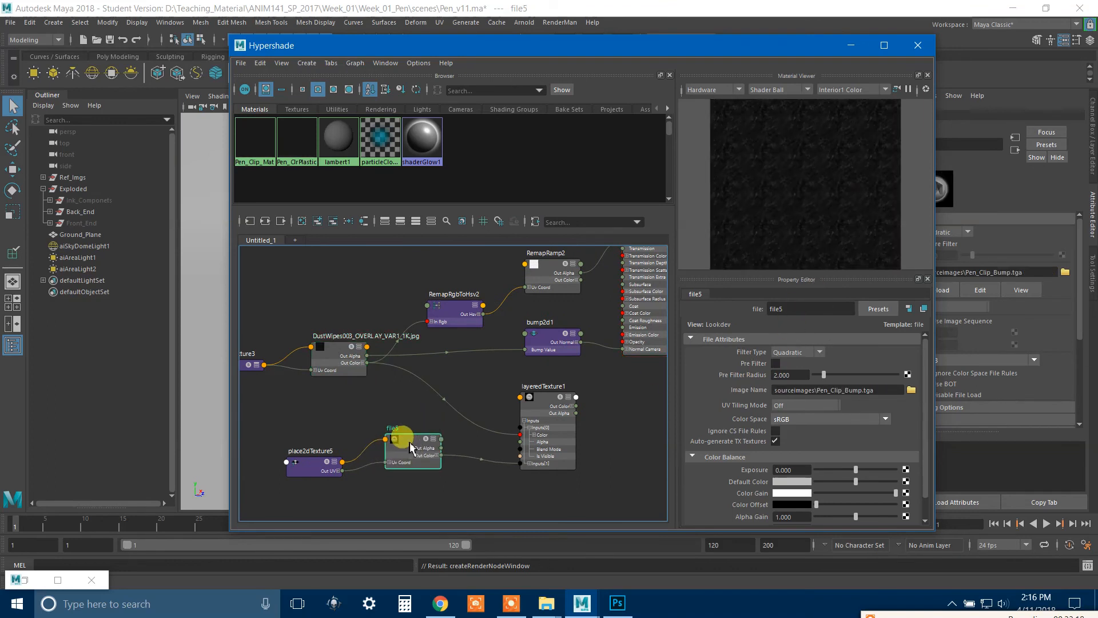
{"action": "left_click", "coordinate": [949, 194]}
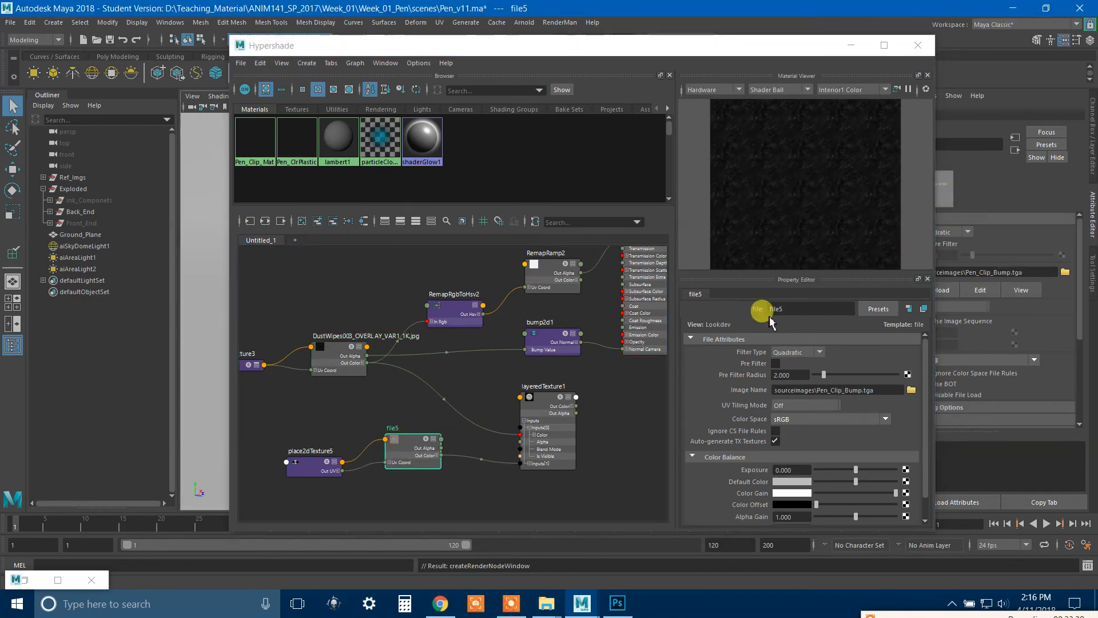
Step: Try the Add blend mode on layeredTexture1's dust layer, examine the blend up close, and return it to Over
{"action": "left_click", "coordinate": [532, 409]}
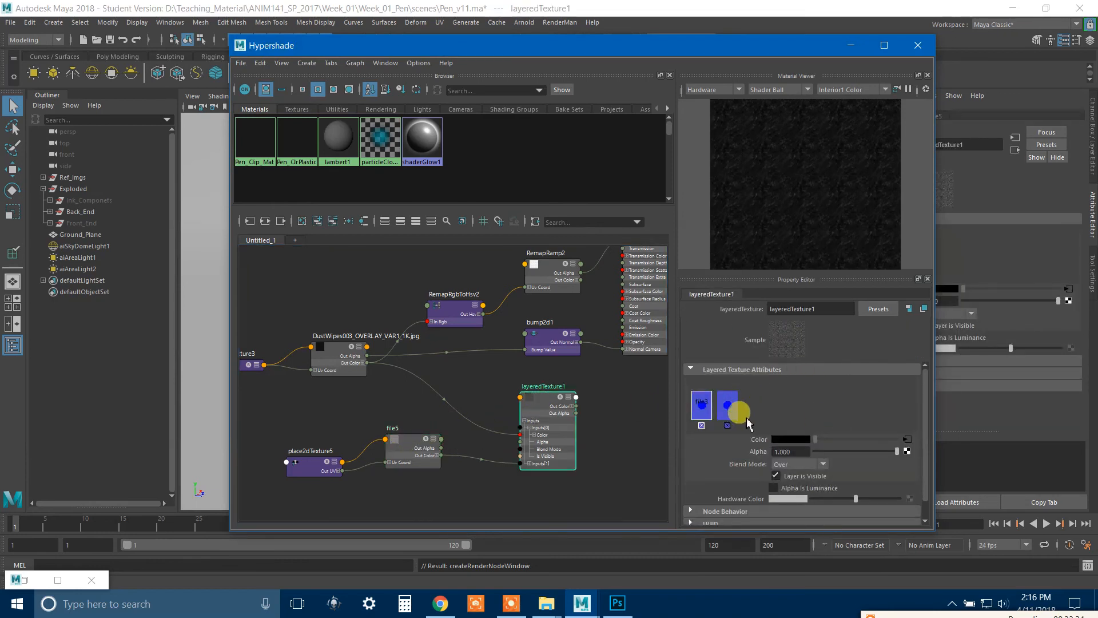
{"action": "left_click", "coordinate": [779, 465]}
{"action": "left_click", "coordinate": [785, 522]}
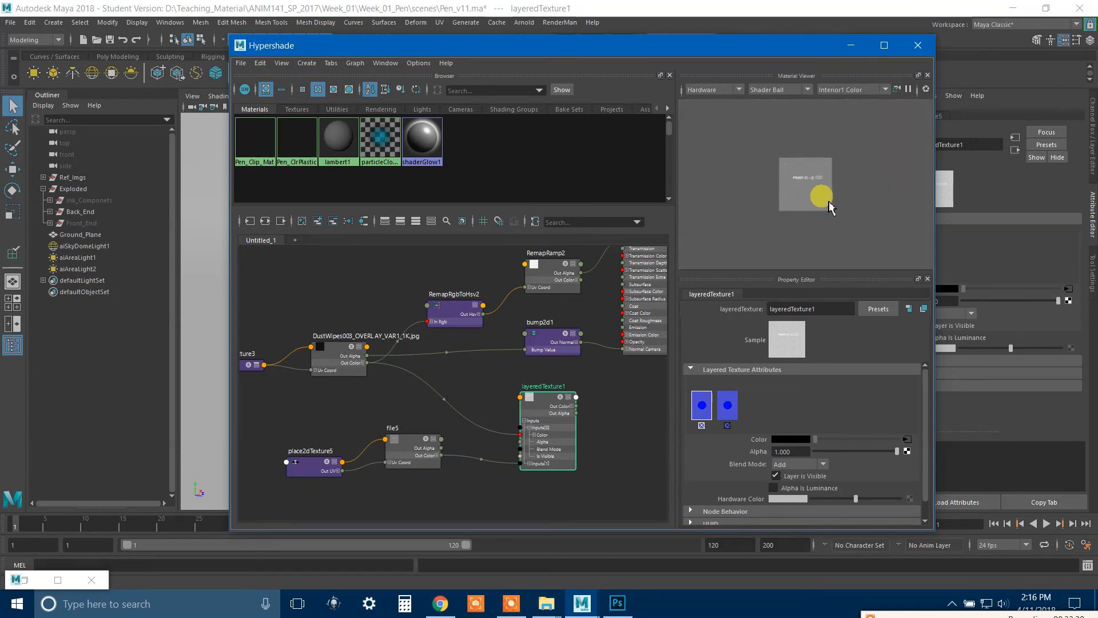
{"action": "scroll", "coordinate": [813, 208], "scroll_direction": "up", "scroll_amount": 4}
{"action": "scroll", "coordinate": [775, 205], "scroll_direction": "down", "scroll_amount": 4}
{"action": "scroll", "coordinate": [781, 205], "scroll_direction": "up", "scroll_amount": 6}
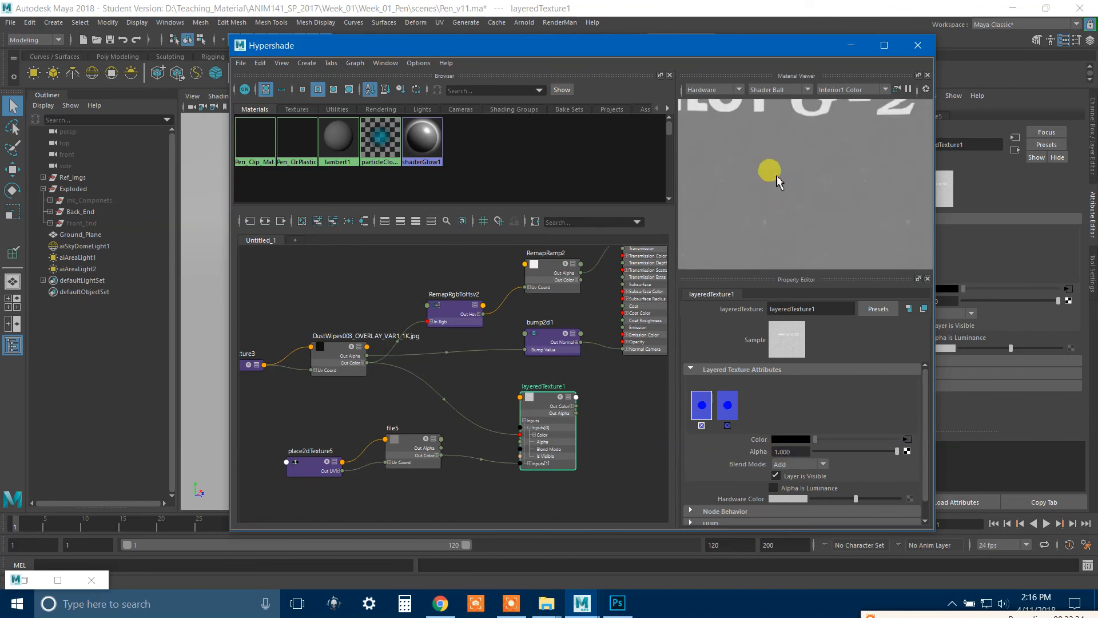
{"action": "left_click", "coordinate": [806, 464]}
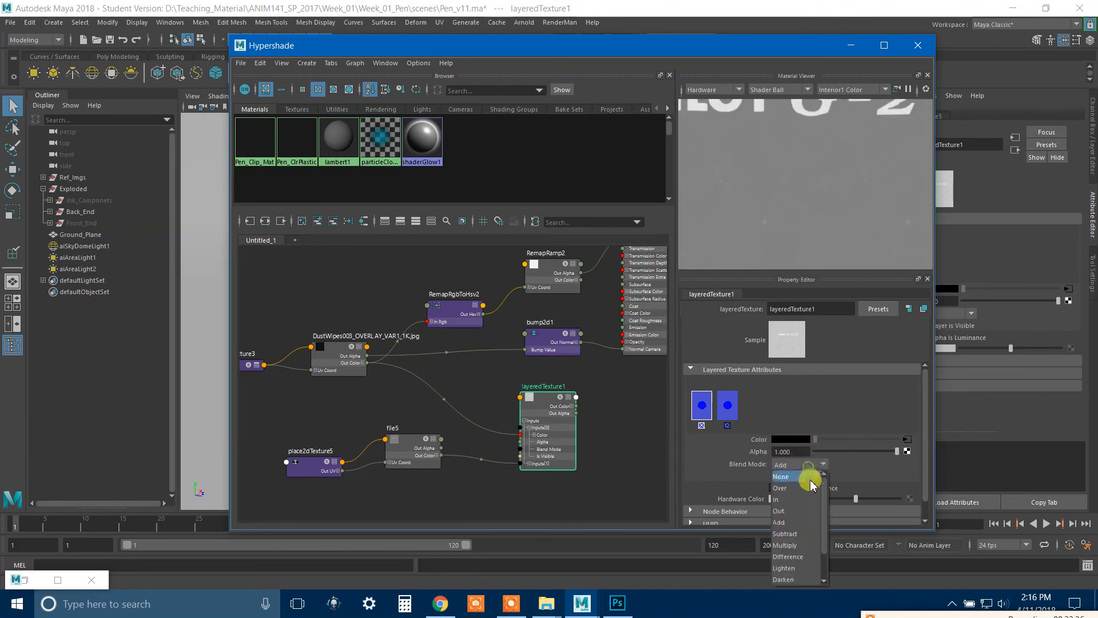
{"action": "left_click", "coordinate": [798, 489]}
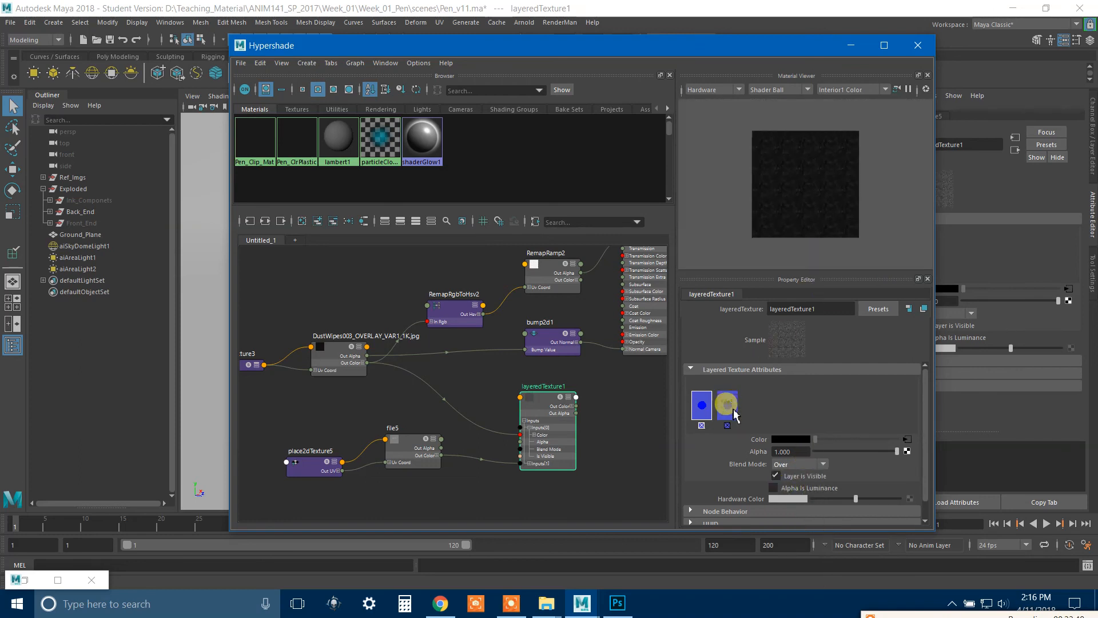
Step: Delete the dust layer from layeredTexture1 and reconnect the dust overlay's Out Color to Inputs[2] Color, beneath the bump layer
{"action": "left_click", "coordinate": [694, 412]}
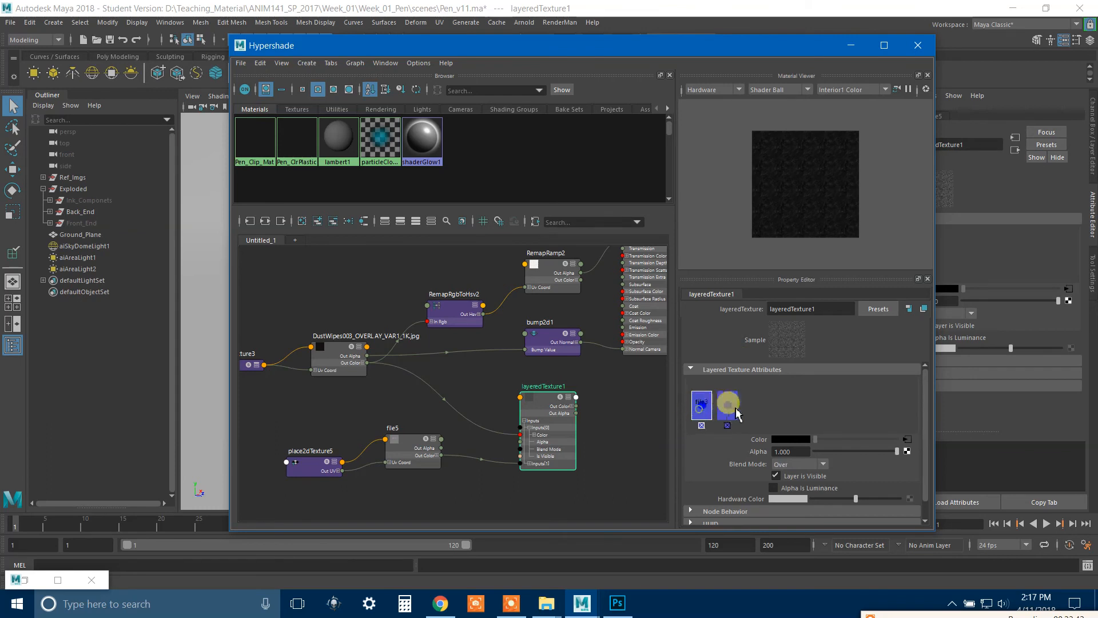
{"action": "left_click", "coordinate": [702, 425]}
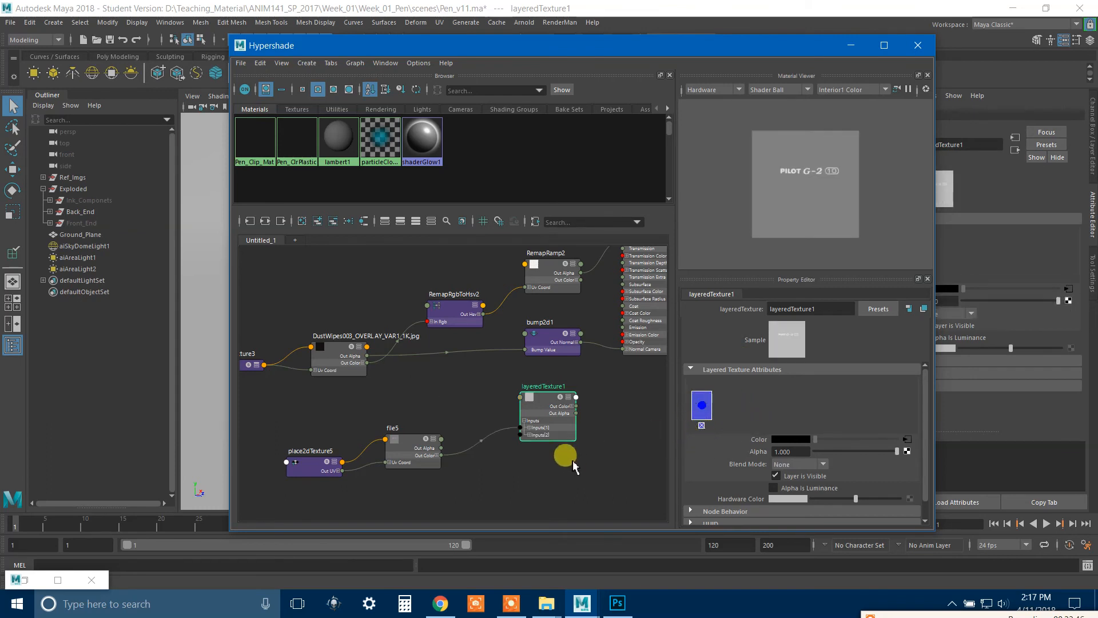
{"action": "left_click", "coordinate": [314, 351]}
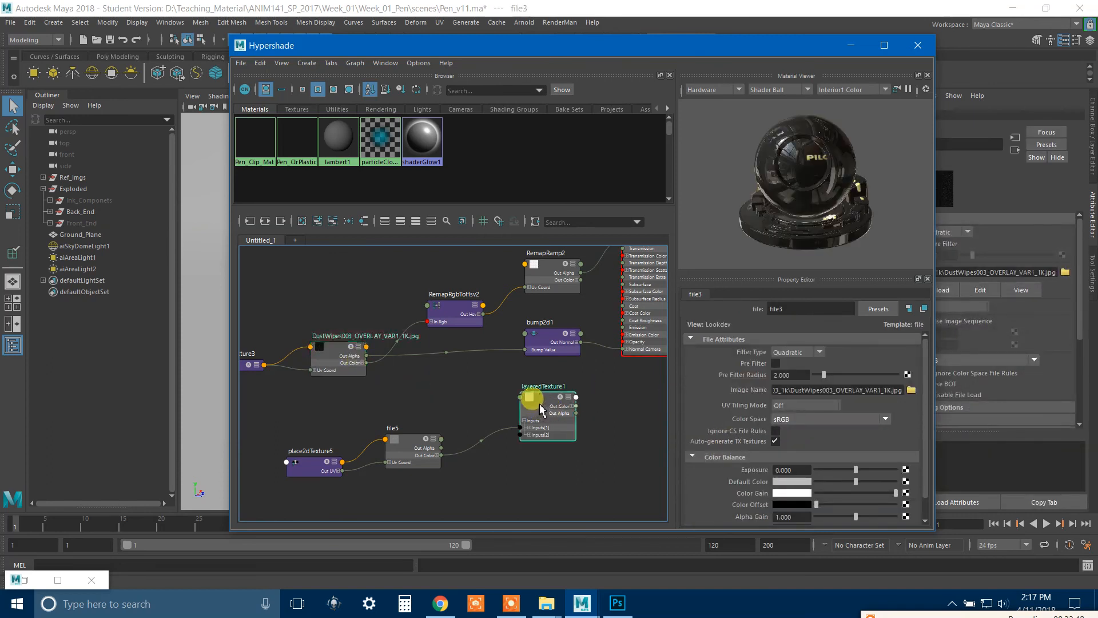
{"action": "left_click", "coordinate": [531, 398]}
{"action": "left_click", "coordinate": [728, 412]}
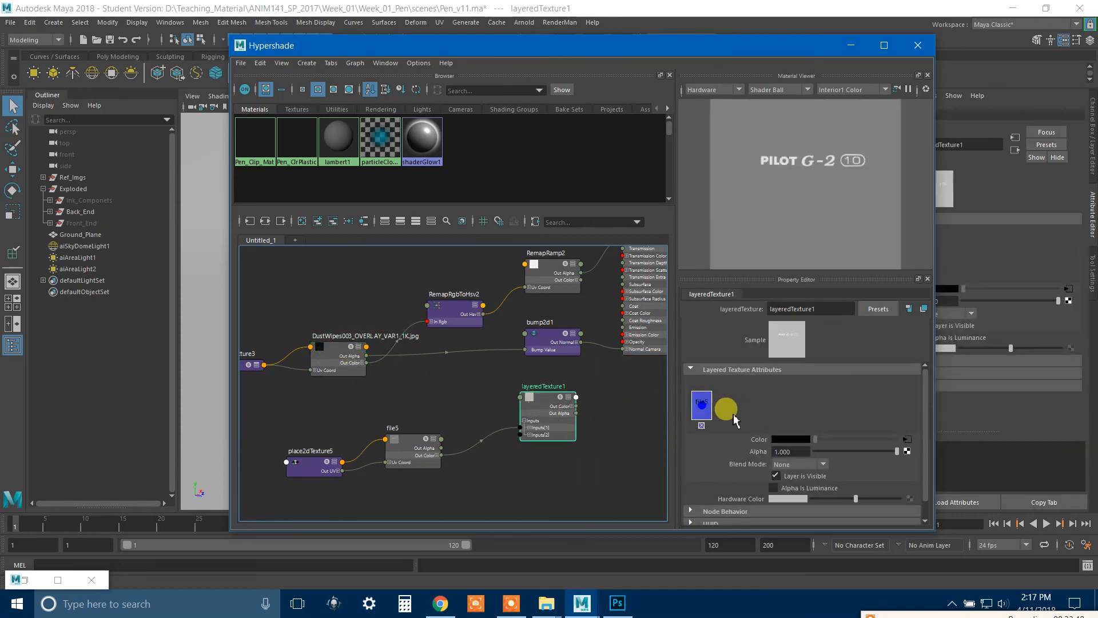
{"action": "left_click", "coordinate": [529, 436]}
{"action": "left_click_drag", "start_coordinate": [428, 384], "coordinate": [511, 438]}
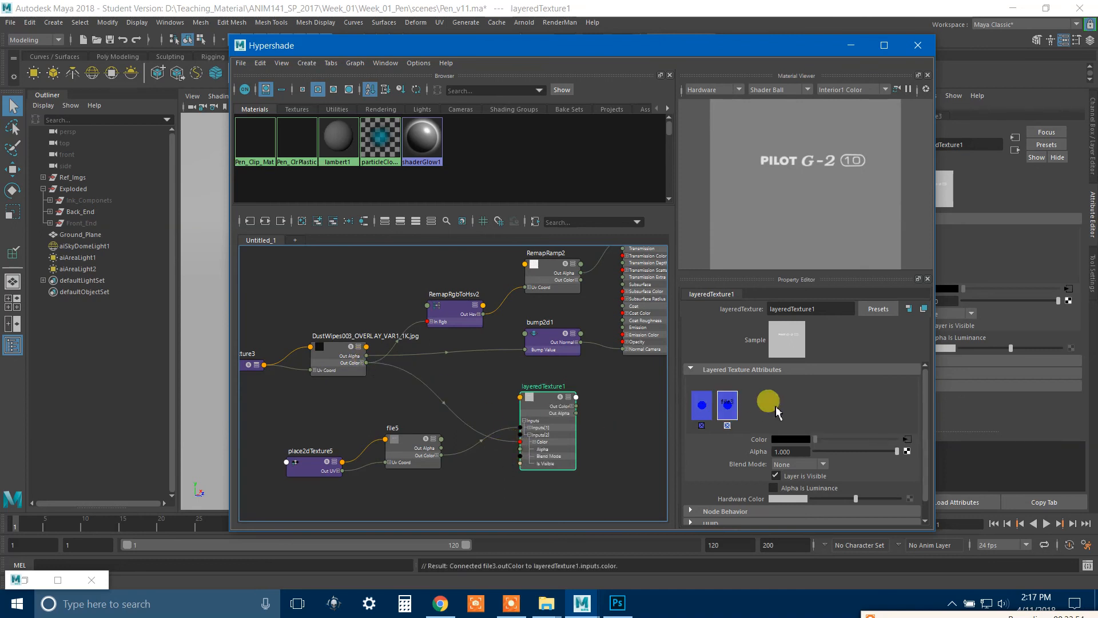
Step: Try the Over and Add blend modes on the Pen_Clip_Bump layer of layeredTexture1
{"action": "left_click", "coordinate": [710, 412]}
{"action": "left_click", "coordinate": [801, 464]}
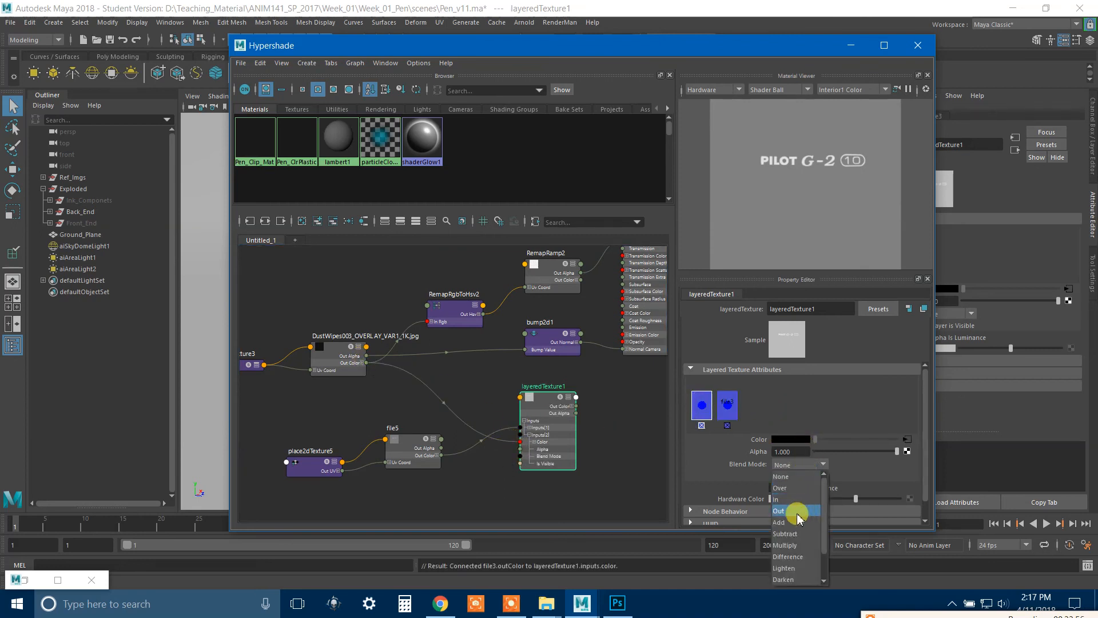
{"action": "left_click", "coordinate": [784, 488]}
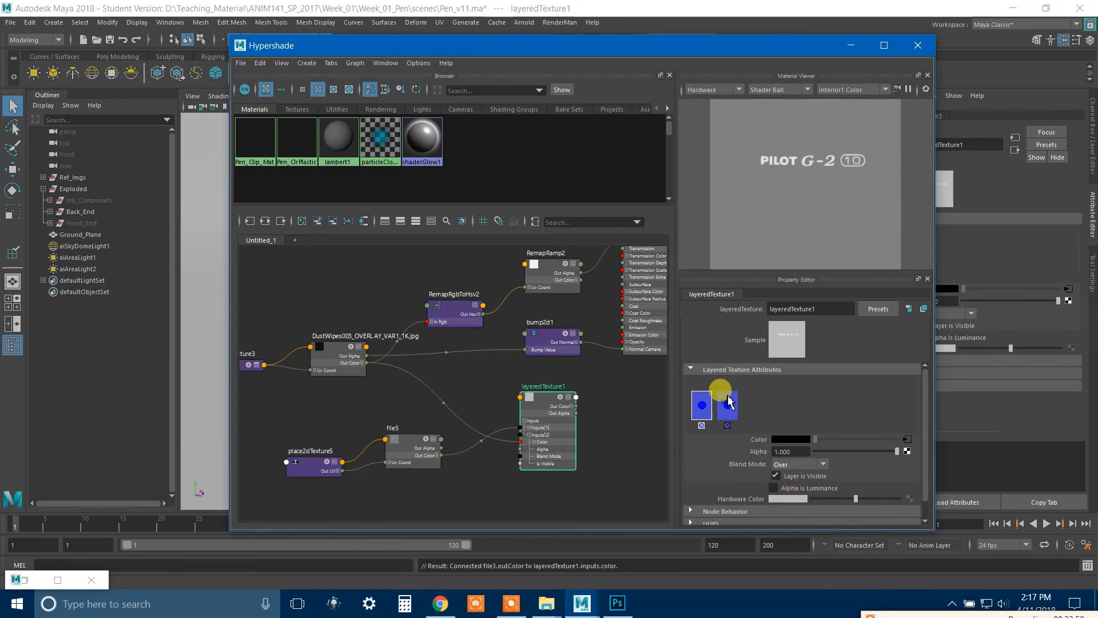
{"action": "left_click", "coordinate": [801, 464]}
{"action": "left_click", "coordinate": [795, 525]}
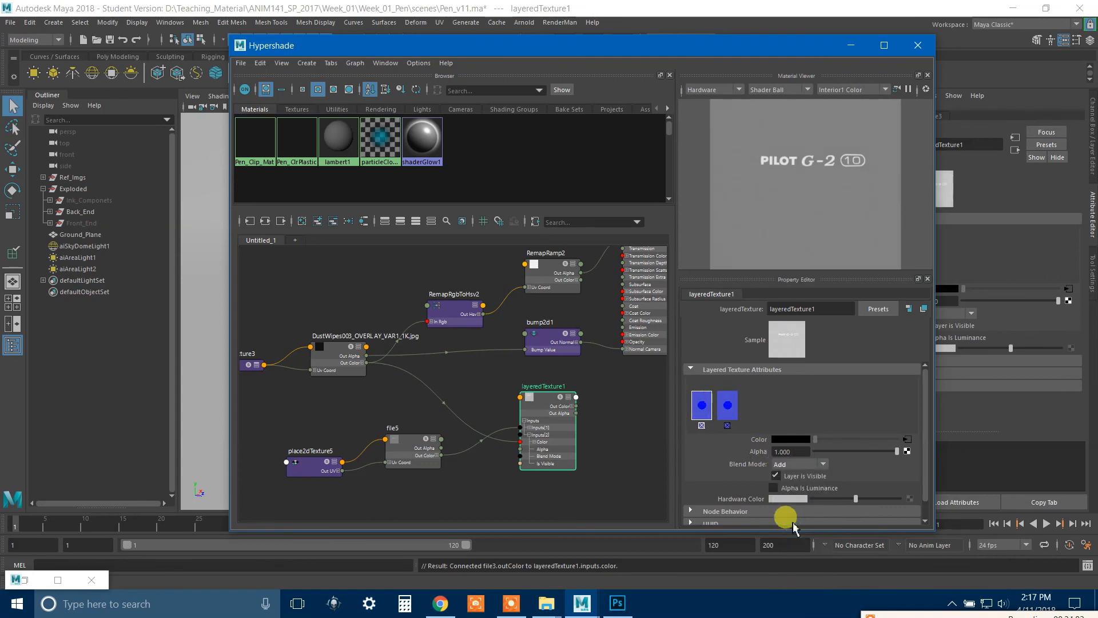
Step: Try the Difference, Lighten, Saturate, Desaturate and Illuminate blend modes on layeredTexture1's Pen_Clip_Bump layer, and return it to Add
{"action": "left_click", "coordinate": [798, 464]}
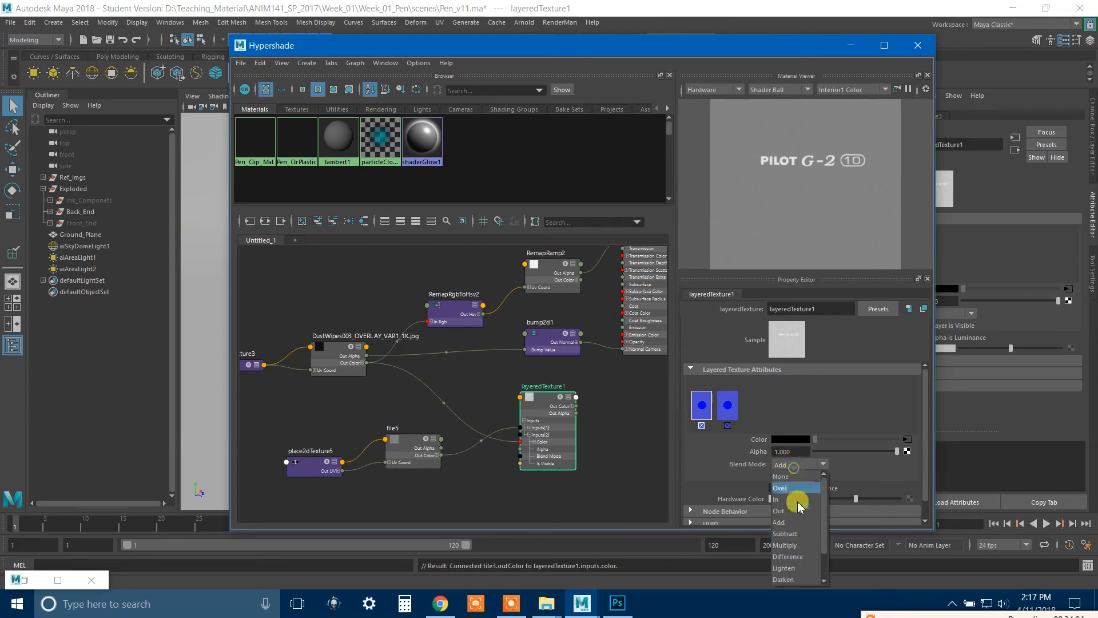
{"action": "left_click", "coordinate": [786, 538]}
{"action": "left_click", "coordinate": [797, 466]}
{"action": "left_click", "coordinate": [788, 557]}
{"action": "left_click", "coordinate": [800, 464]}
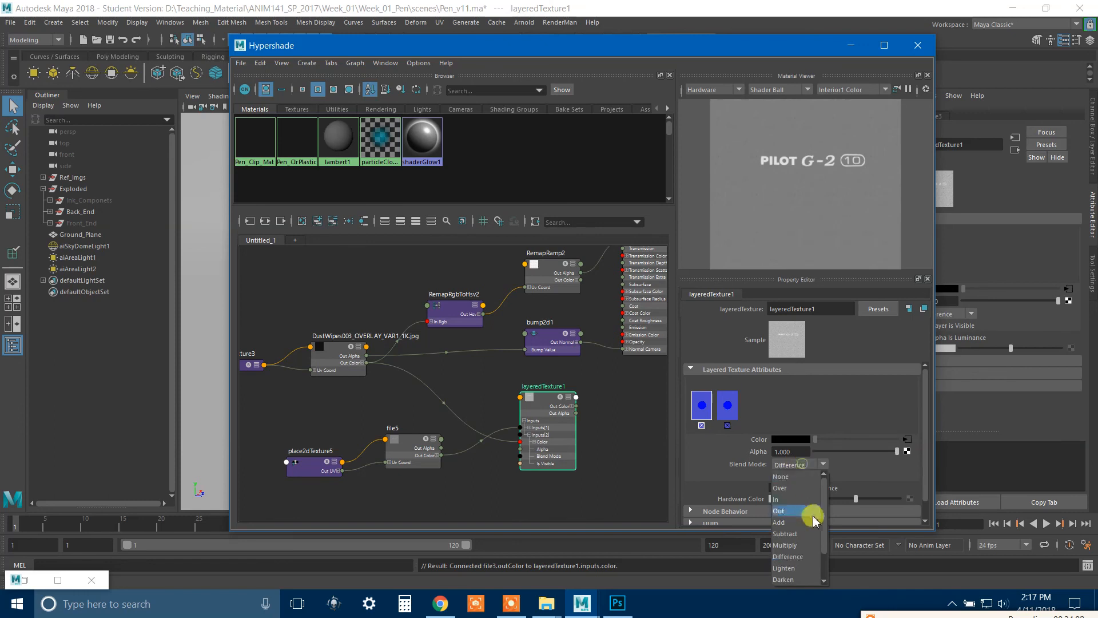
{"action": "left_click", "coordinate": [788, 568]}
{"action": "left_click", "coordinate": [807, 465]}
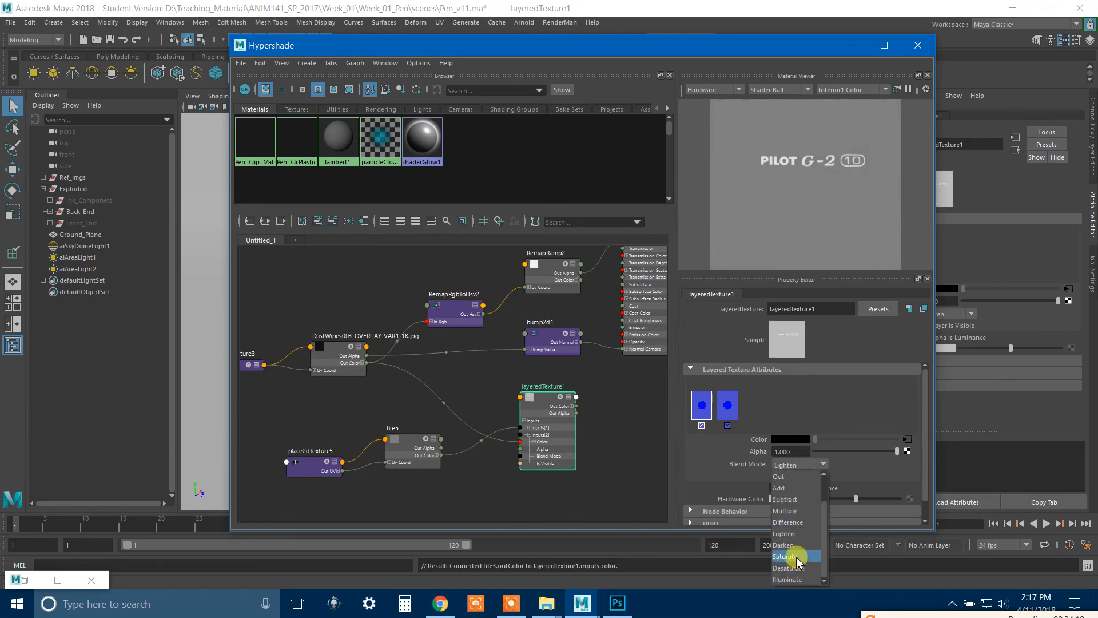
{"action": "left_click", "coordinate": [787, 557]}
{"action": "left_click", "coordinate": [808, 463]}
{"action": "left_click", "coordinate": [795, 568]}
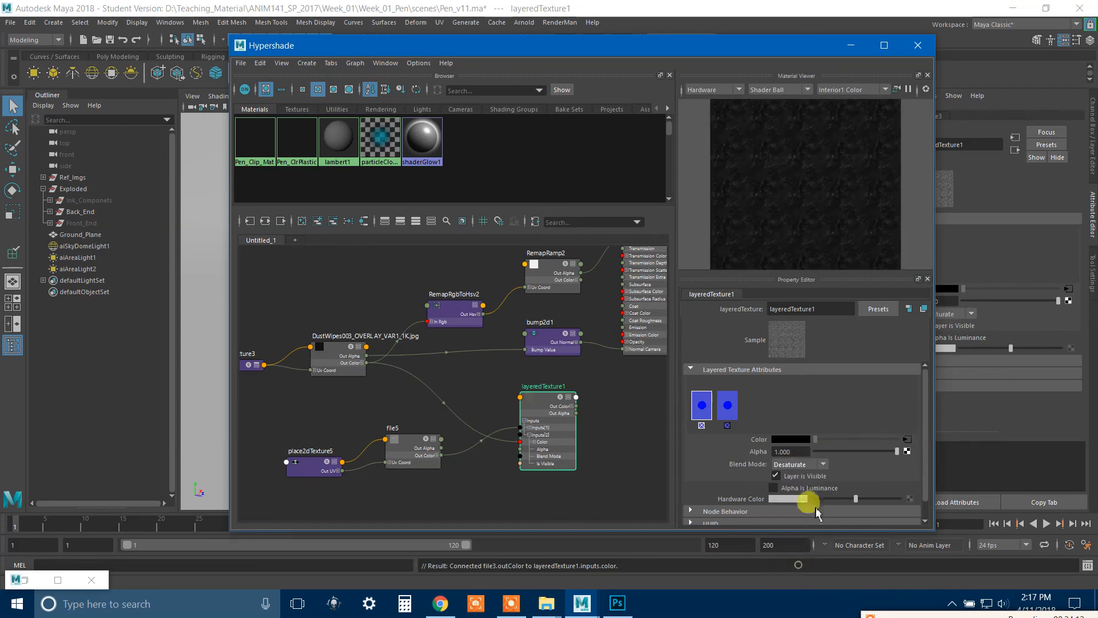
{"action": "left_click", "coordinate": [808, 463]}
{"action": "left_click", "coordinate": [798, 579]}
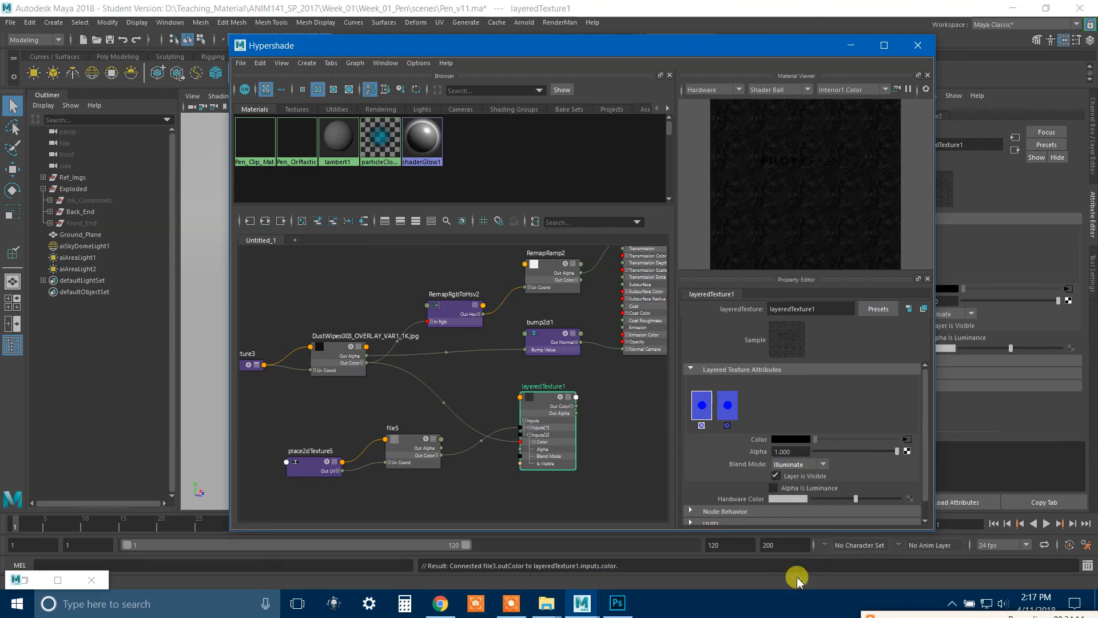
{"action": "left_click", "coordinate": [803, 467]}
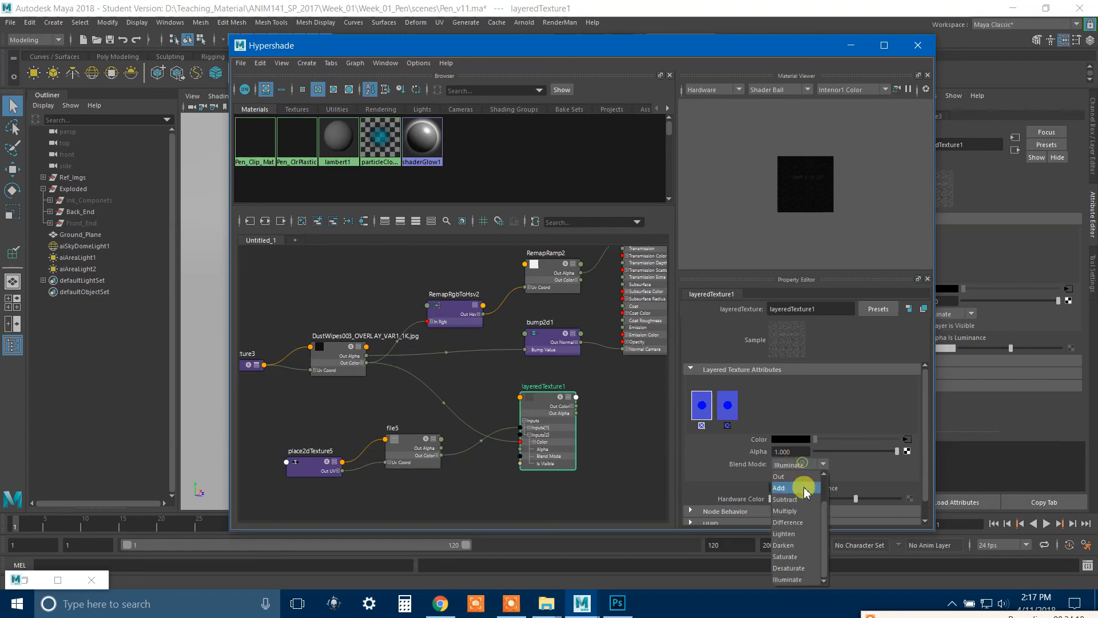
{"action": "left_click", "coordinate": [799, 489]}
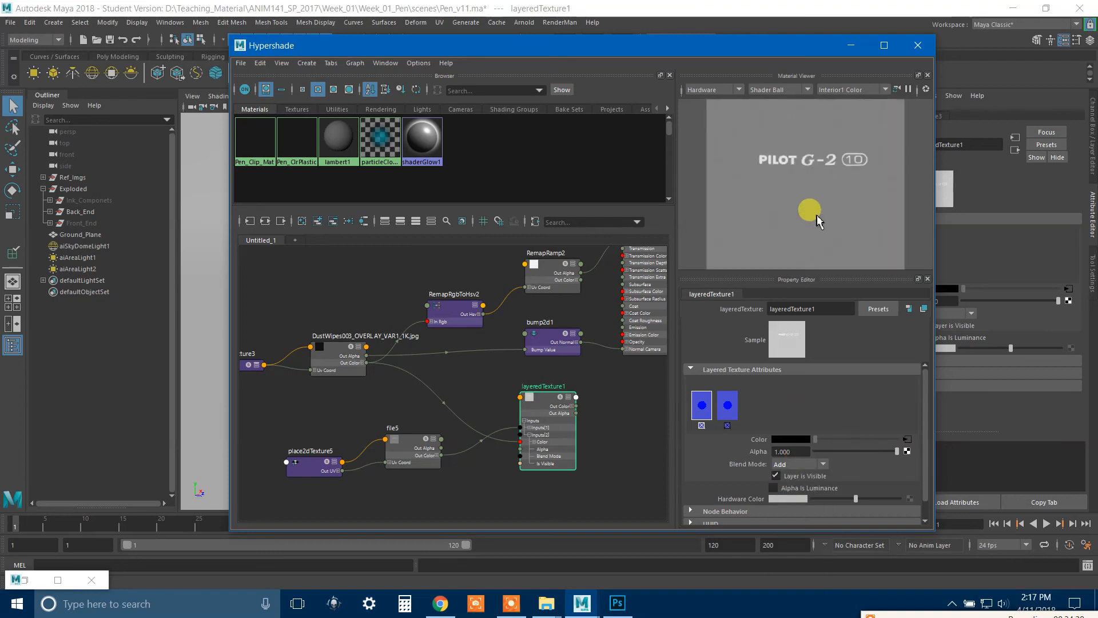
Step: Connect layeredTexture1's Out Alpha to bump2d1's Bump Value in place of the dust overlay
{"action": "left_click_drag", "start_coordinate": [534, 402], "coordinate": [567, 329]}
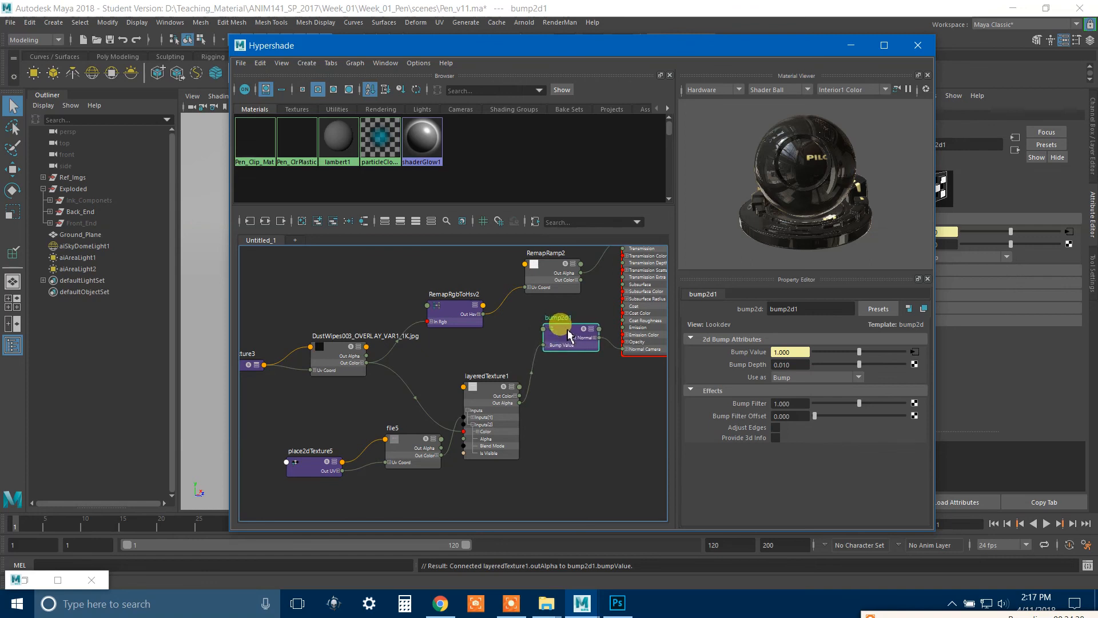
{"action": "left_click", "coordinate": [600, 399]}
Step: Move the Hypershade off the perspective view, select the pen clip, and render it in the Arnold RenderView
{"action": "left_click_drag", "start_coordinate": [588, 48], "coordinate": [819, 50]}
{"action": "left_click", "coordinate": [389, 347]}
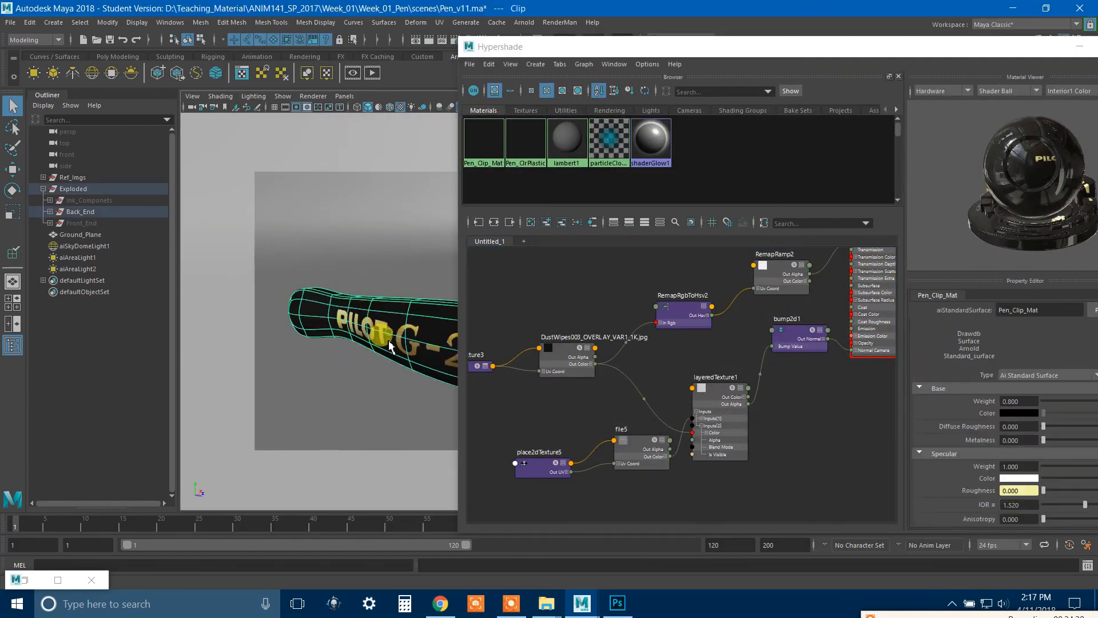
{"action": "left_click_drag", "start_coordinate": [521, 51], "coordinate": [828, 168]}
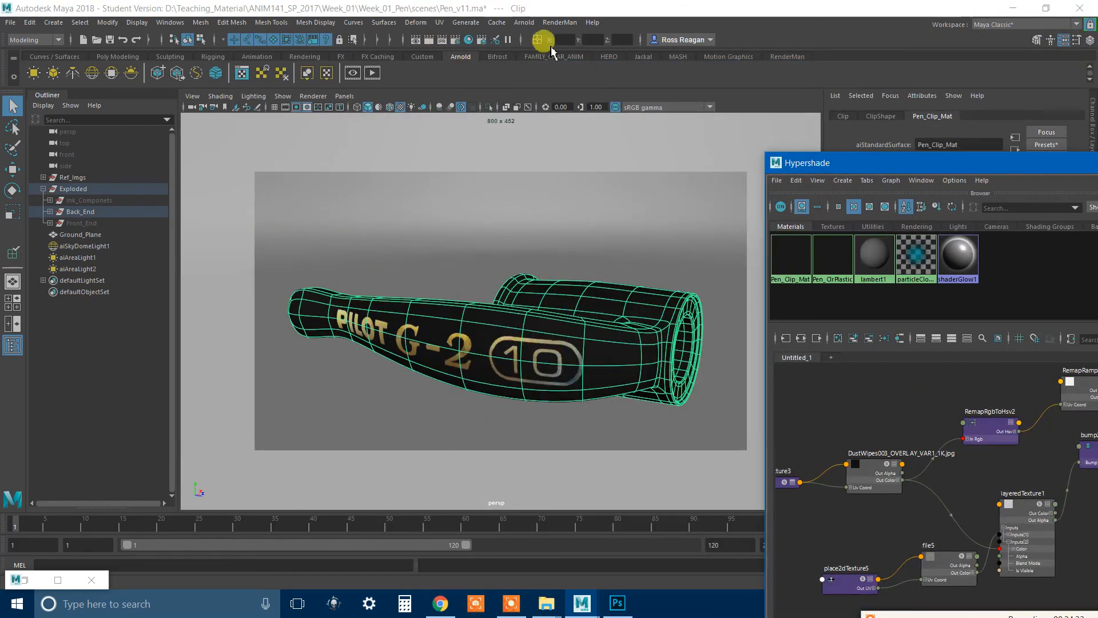
{"action": "left_click", "coordinate": [14, 579]}
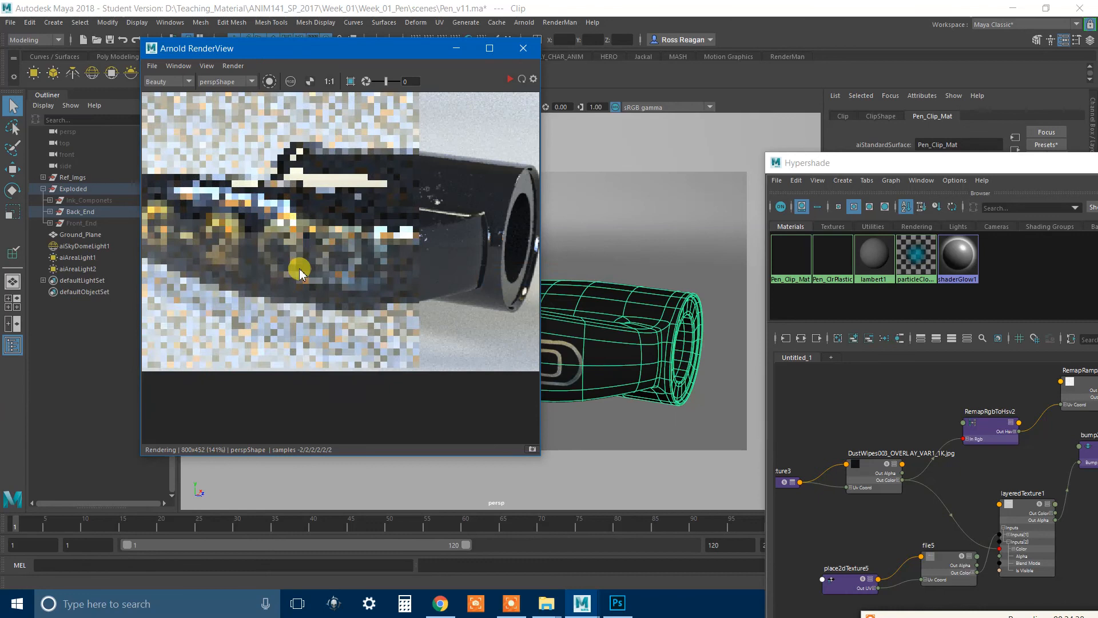
Step: Examine the combined bump on the rendered PILOT G-2 and 10 lettering up close, and return to the whole clip
{"action": "scroll", "coordinate": [300, 269], "scroll_direction": "up", "scroll_amount": 1}
{"action": "scroll", "coordinate": [300, 269], "scroll_direction": "up", "scroll_amount": 1}
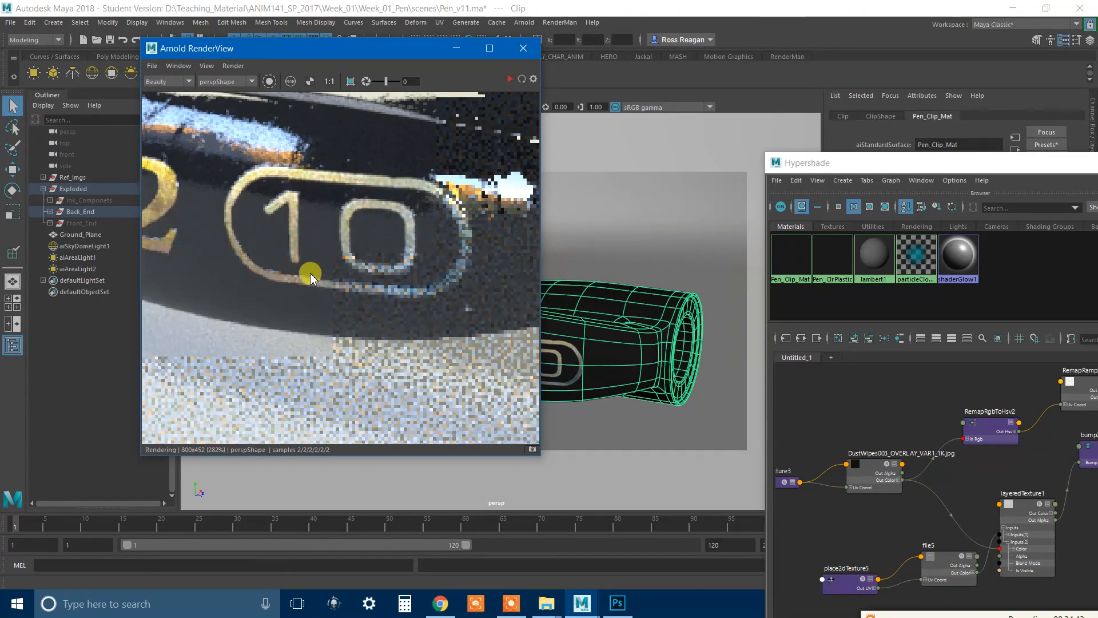
{"action": "left_click_drag", "start_coordinate": [287, 240], "coordinate": [489, 291]}
{"action": "left_click_drag", "start_coordinate": [336, 259], "coordinate": [458, 285]}
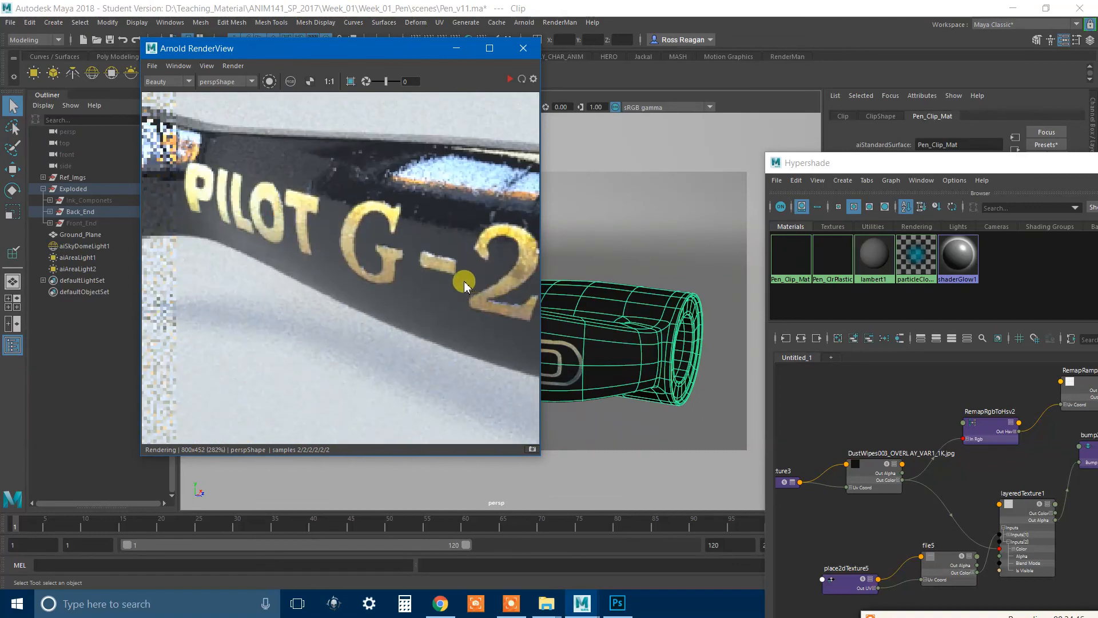
{"action": "scroll", "coordinate": [441, 223], "scroll_direction": "up", "scroll_amount": 5}
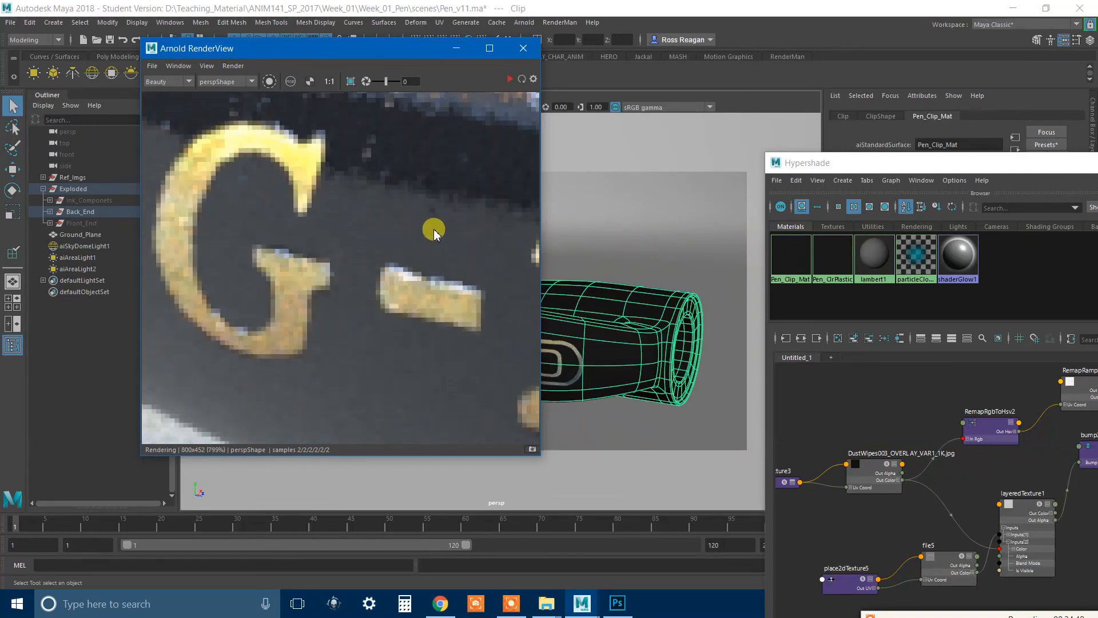
{"action": "left_click_drag", "start_coordinate": [448, 255], "coordinate": [411, 245]}
{"action": "scroll", "coordinate": [311, 200], "scroll_direction": "down", "scroll_amount": 8}
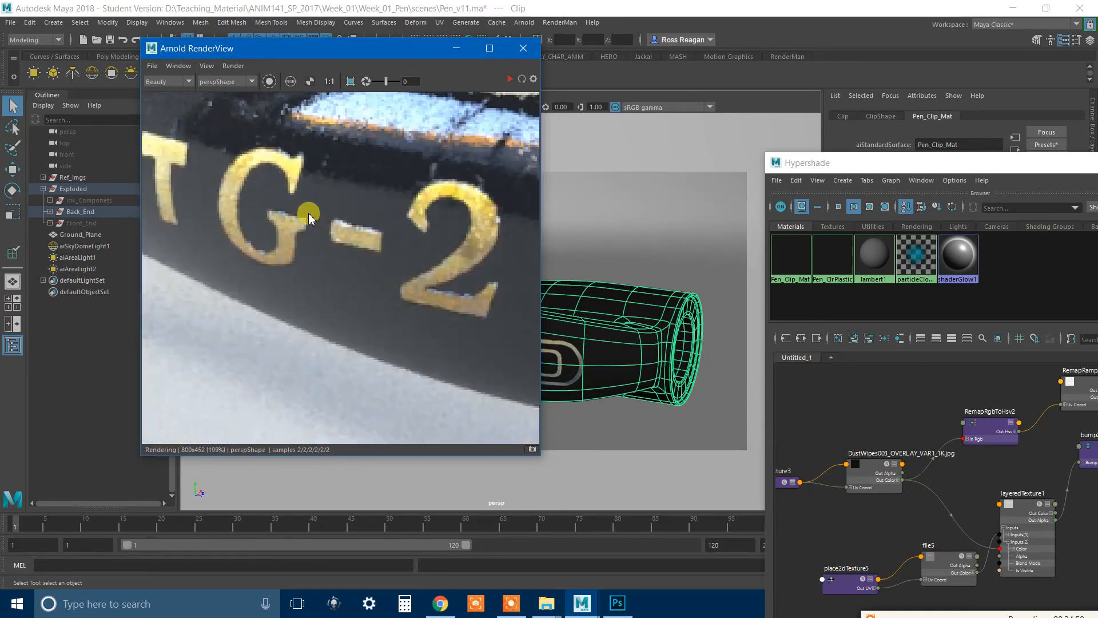
{"action": "scroll", "coordinate": [491, 237], "scroll_direction": "up", "scroll_amount": 3}
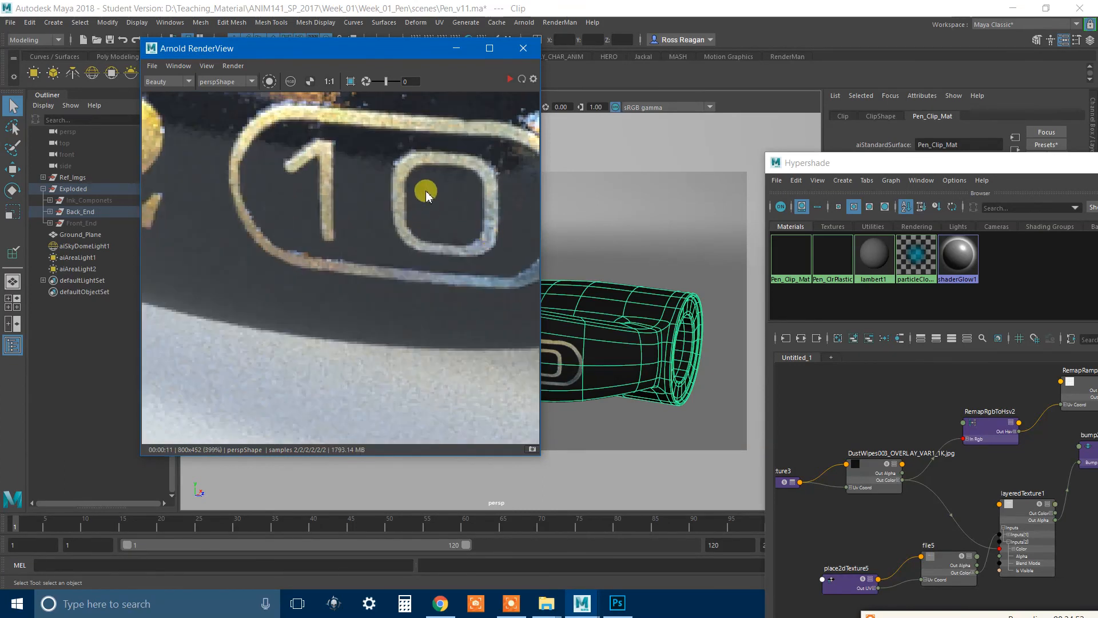
{"action": "left_click_drag", "start_coordinate": [402, 181], "coordinate": [320, 209]}
{"action": "scroll", "coordinate": [346, 216], "scroll_direction": "down", "scroll_amount": 3}
{"action": "scroll", "coordinate": [353, 238], "scroll_direction": "up", "scroll_amount": 1}
{"action": "scroll", "coordinate": [353, 239], "scroll_direction": "down", "scroll_amount": 3}
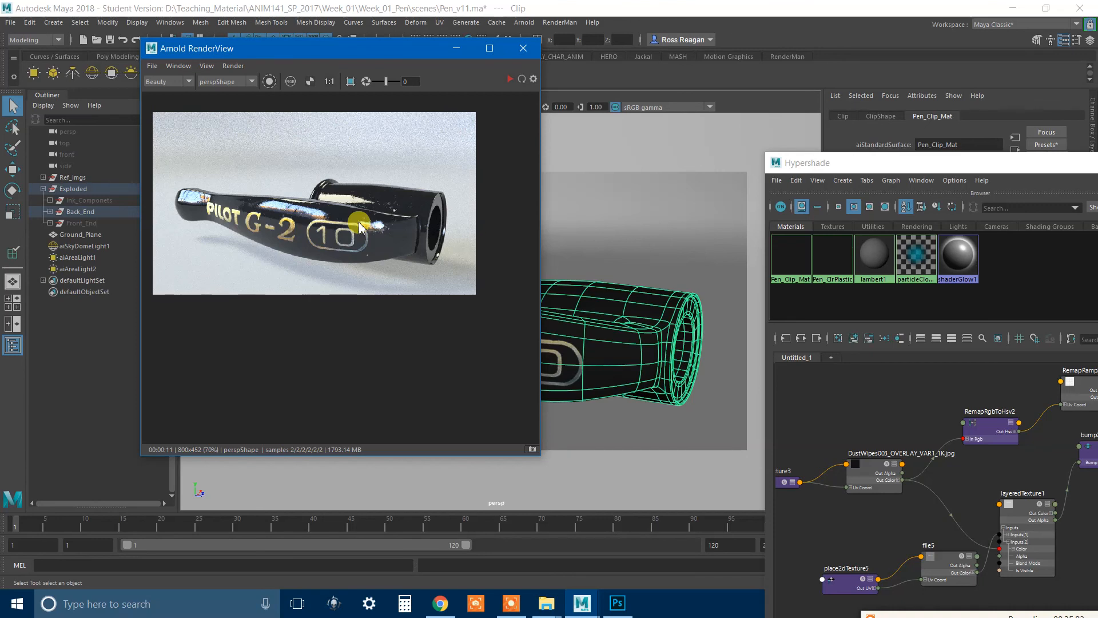
Step: Start live rendering in the Arnold RenderView and inspect the clip's back side and barrel up close
{"action": "left_click", "coordinate": [518, 82]}
{"action": "left_click_drag", "start_coordinate": [626, 321], "coordinate": [698, 317], "text": "alt"}
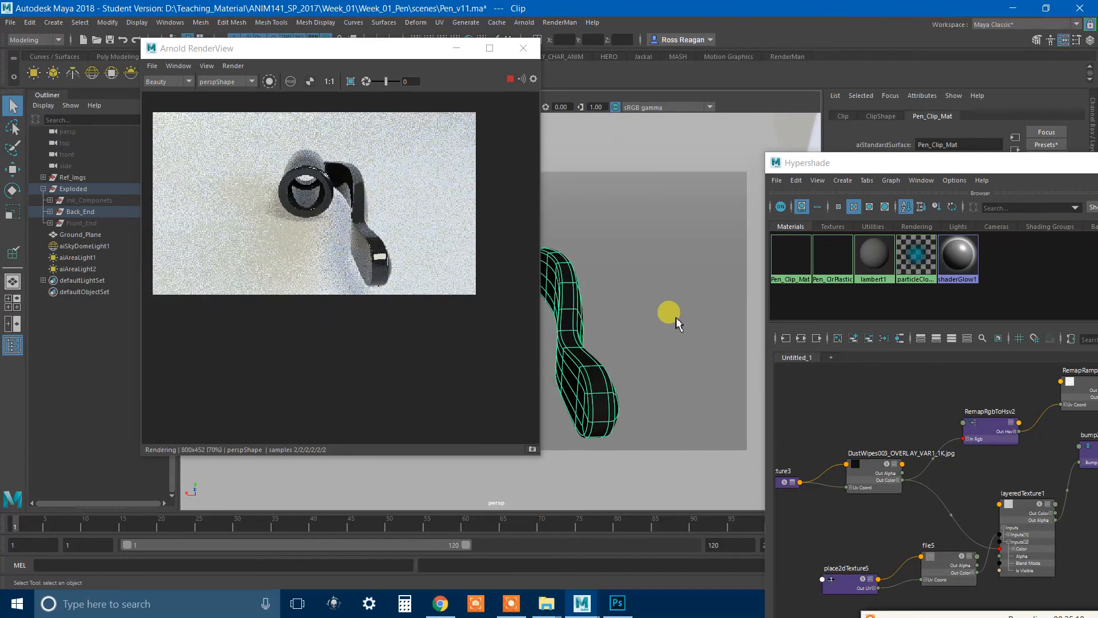
{"action": "mouse_move", "coordinate": [694, 326]}
{"action": "left_mouse_down", "text": "alt"}
{"action": "mouse_move", "coordinate": [685, 319]}
{"action": "mouse_move", "coordinate": [698, 324]}
{"action": "left_mouse_up", "text": "alt"}
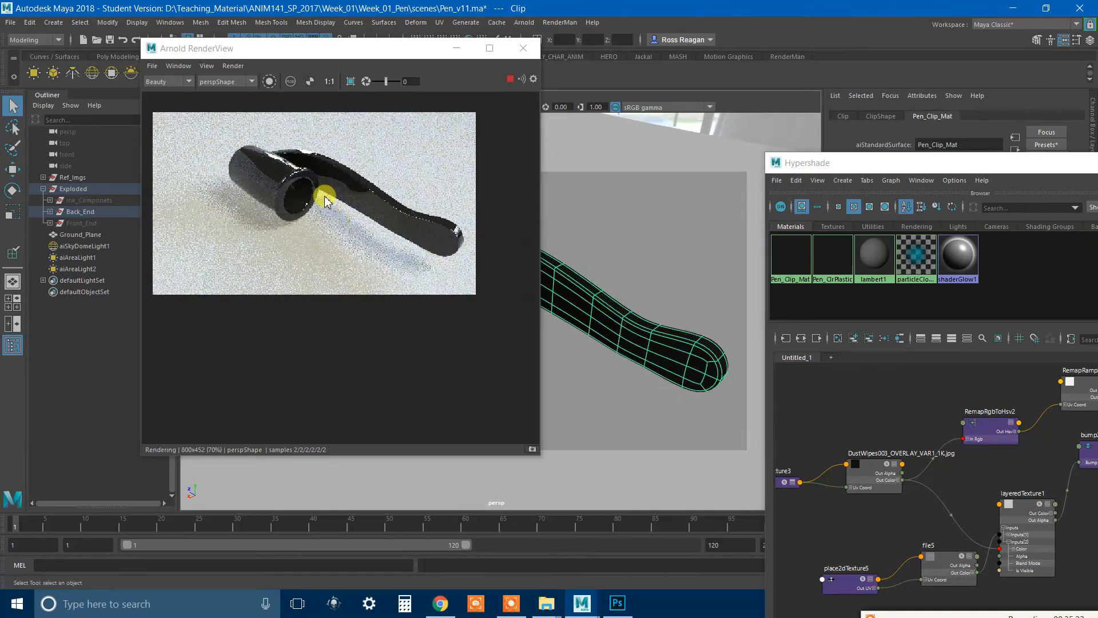
{"action": "scroll", "coordinate": [316, 186], "scroll_direction": "up", "scroll_amount": 5}
{"action": "middle_click_drag", "start_coordinate": [264, 189], "coordinate": [376, 249]}
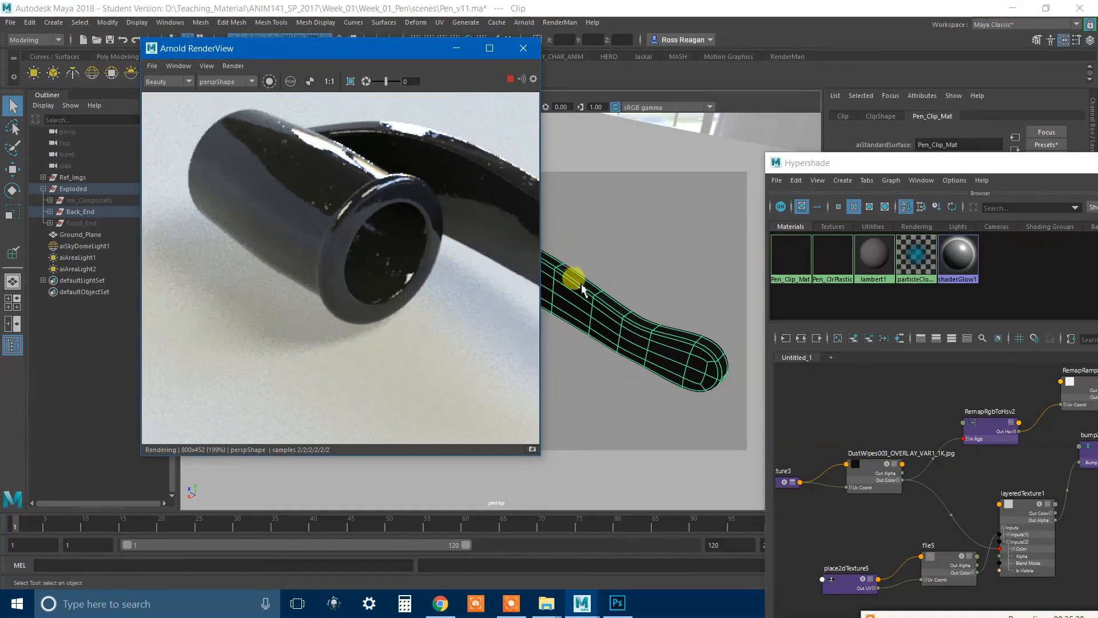
{"action": "scroll", "coordinate": [280, 240], "scroll_direction": "down", "scroll_amount": 5}
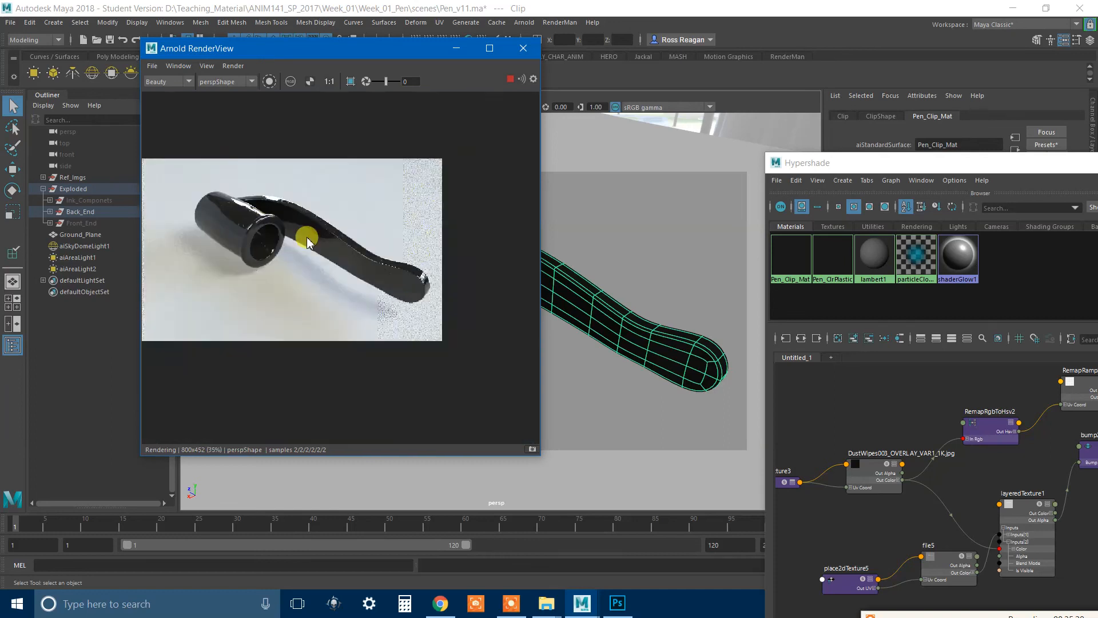
Step: Turn the clip back to its lettered side and inspect the PILOT G-2 label in the live render
{"action": "left_click_drag", "start_coordinate": [621, 318], "coordinate": [444, 322], "text": "alt"}
{"action": "scroll", "coordinate": [316, 266], "scroll_direction": "up", "scroll_amount": 1}
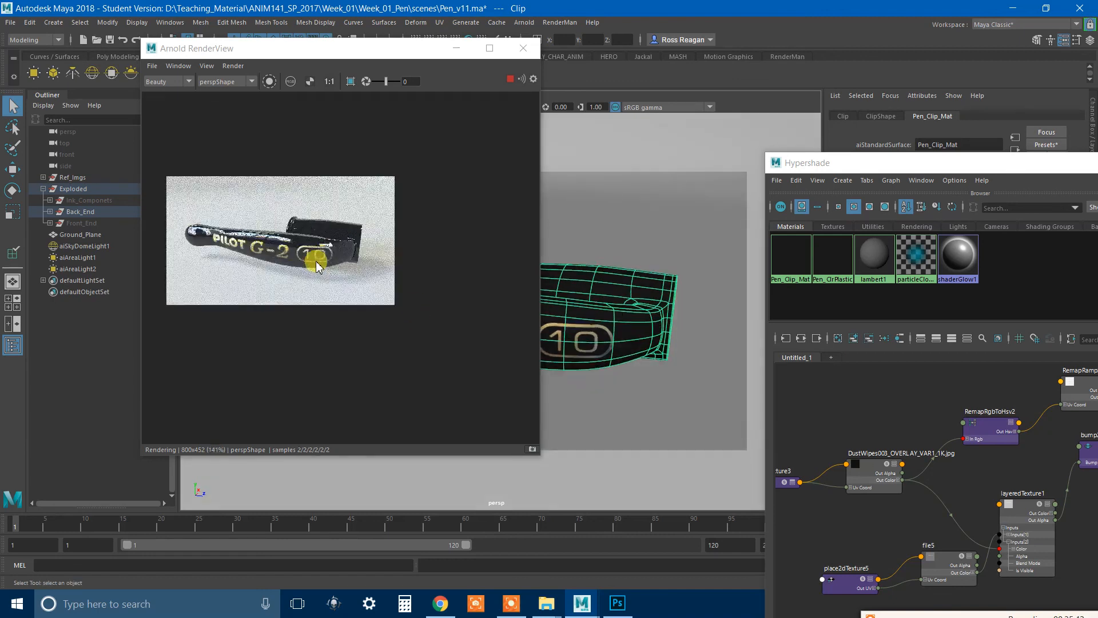
{"action": "scroll", "coordinate": [318, 267], "scroll_direction": "up", "scroll_amount": 2}
{"action": "scroll", "coordinate": [309, 276], "scroll_direction": "down", "scroll_amount": 1}
{"action": "scroll", "coordinate": [252, 273], "scroll_direction": "down", "scroll_amount": 1}
{"action": "left_click_drag", "start_coordinate": [252, 275], "coordinate": [332, 276]}
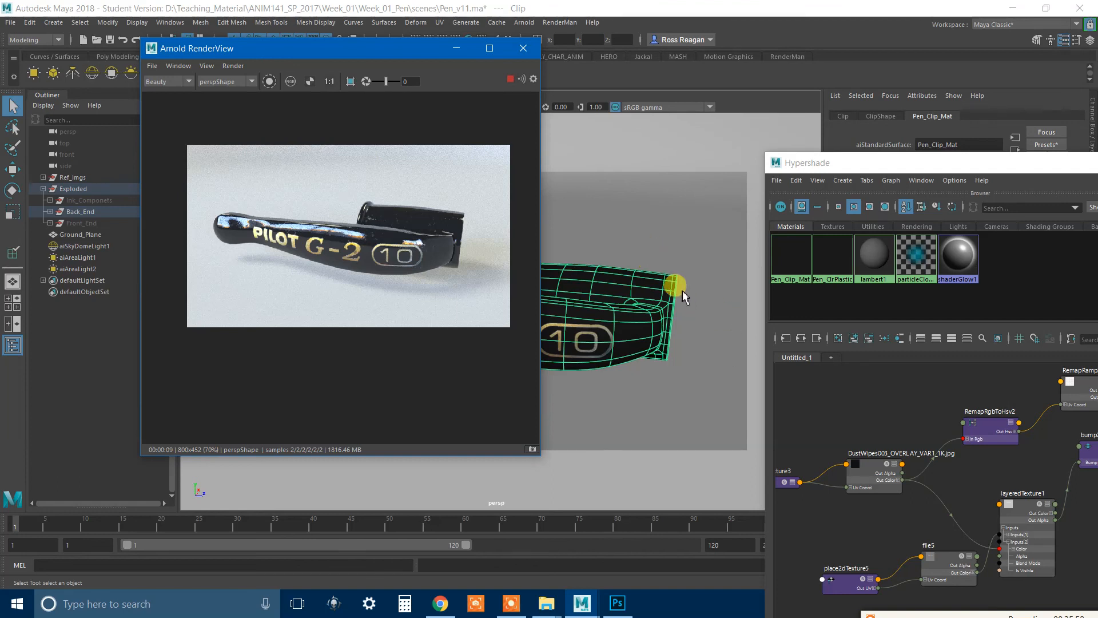
{"action": "mouse_move", "coordinate": [918, 572]}
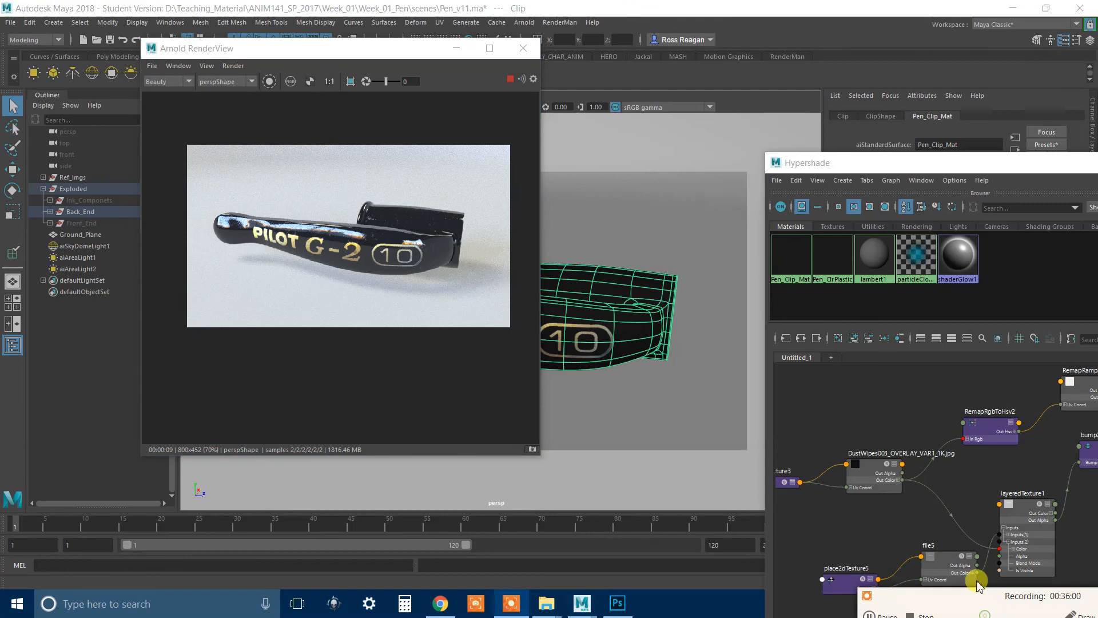